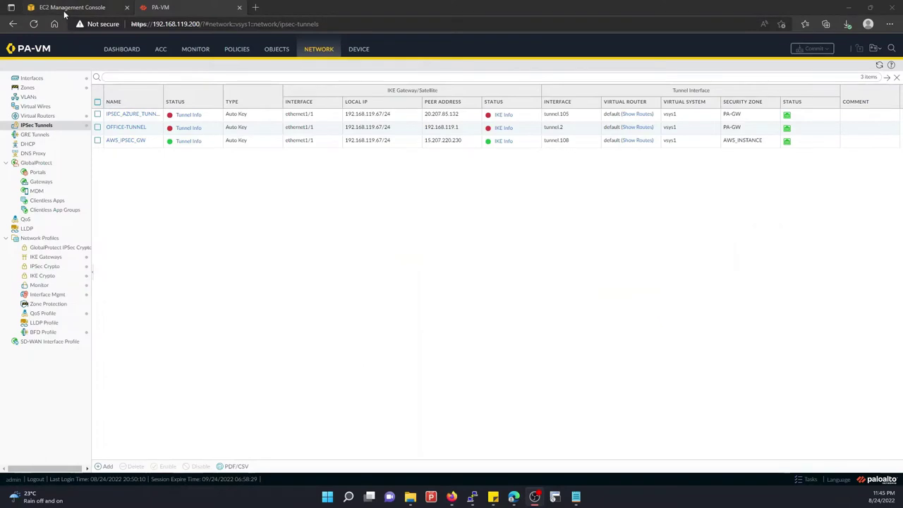
Switch to the VPC console and expand the Tunnel 1 and Tunnel 2 option details
{"action": "mouse_move", "coordinate": [456, 497]}
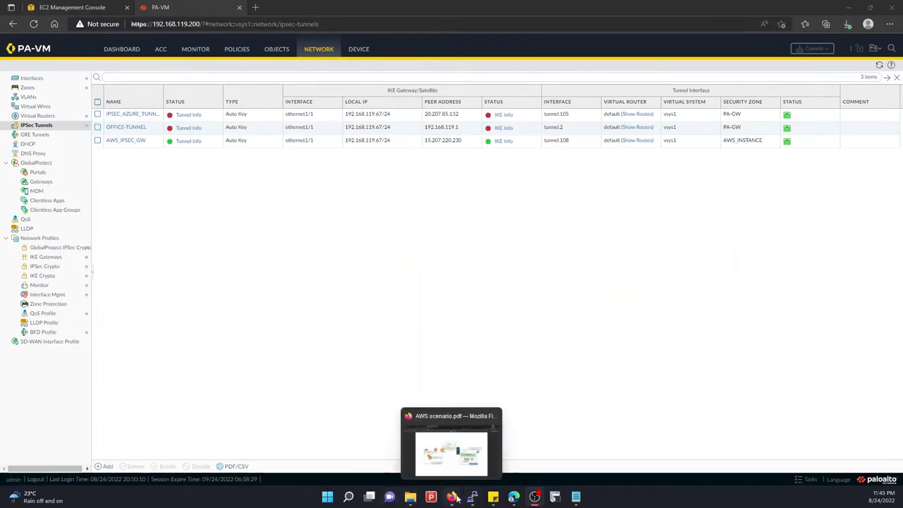
{"action": "mouse_move", "coordinate": [514, 497]}
{"action": "left_click", "coordinate": [567, 425]}
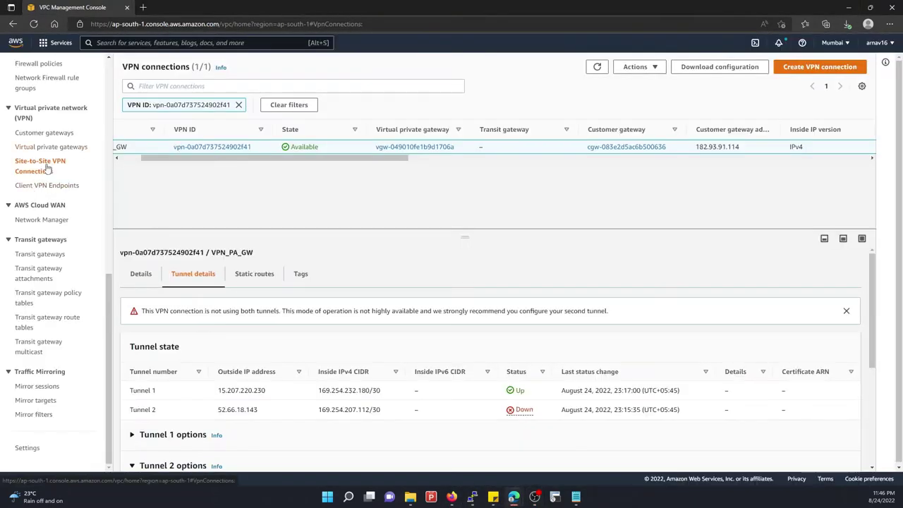
{"action": "scroll", "coordinate": [161, 174], "scroll_direction": "left", "scroll_amount": 2}
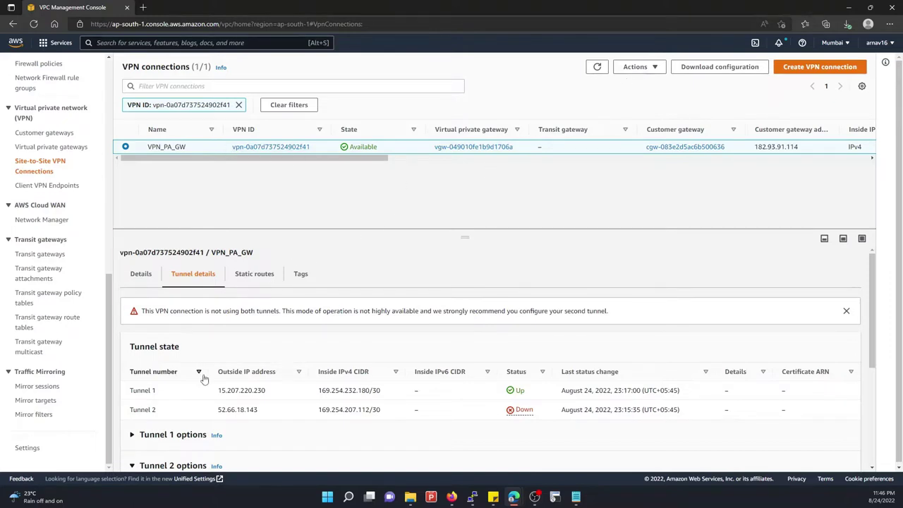
{"action": "scroll", "coordinate": [198, 340], "scroll_direction": "down", "scroll_amount": 1}
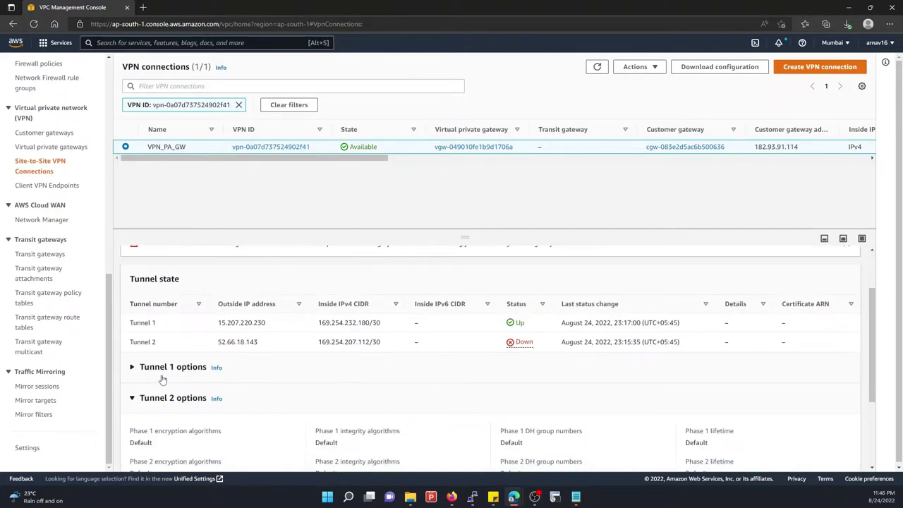
{"action": "left_click", "coordinate": [134, 370]}
{"action": "left_click", "coordinate": [136, 371]}
{"action": "scroll", "coordinate": [153, 370], "scroll_direction": "down", "scroll_amount": 1}
{"action": "left_click", "coordinate": [151, 365]}
{"action": "scroll", "coordinate": [181, 356], "scroll_direction": "up", "scroll_amount": 1}
Confirm Tunnel 1 shows Up, then go to the connection's Modify VPN tunnel options page
{"action": "left_click_drag", "start_coordinate": [499, 325], "coordinate": [494, 342]}
{"action": "left_click", "coordinate": [494, 368]}
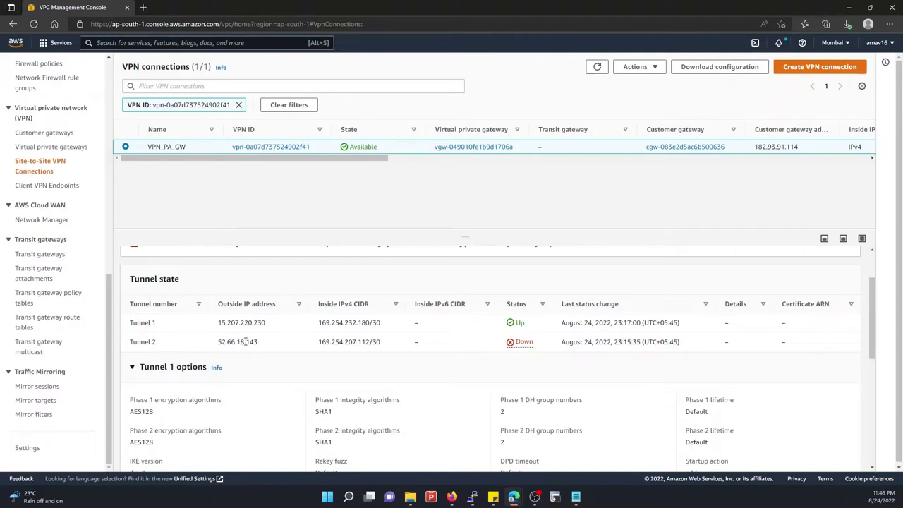
{"action": "left_click", "coordinate": [655, 67]}
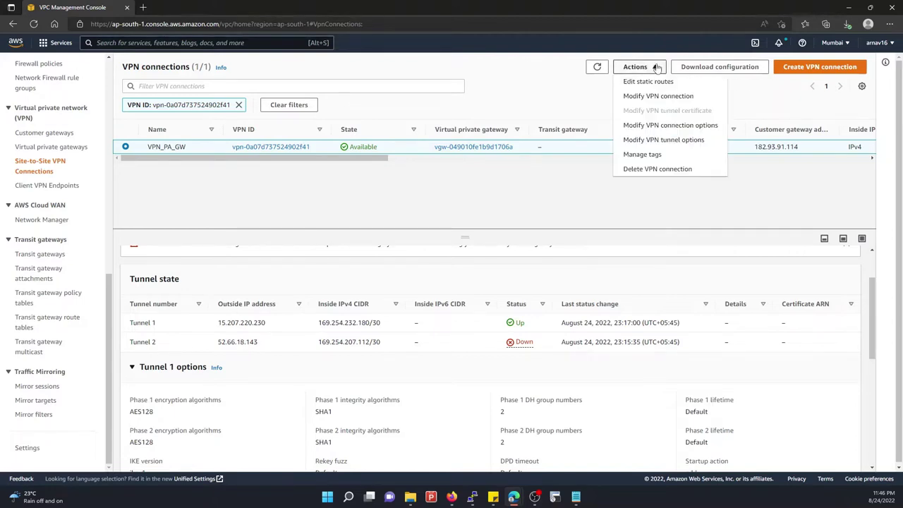
{"action": "left_click", "coordinate": [663, 141]}
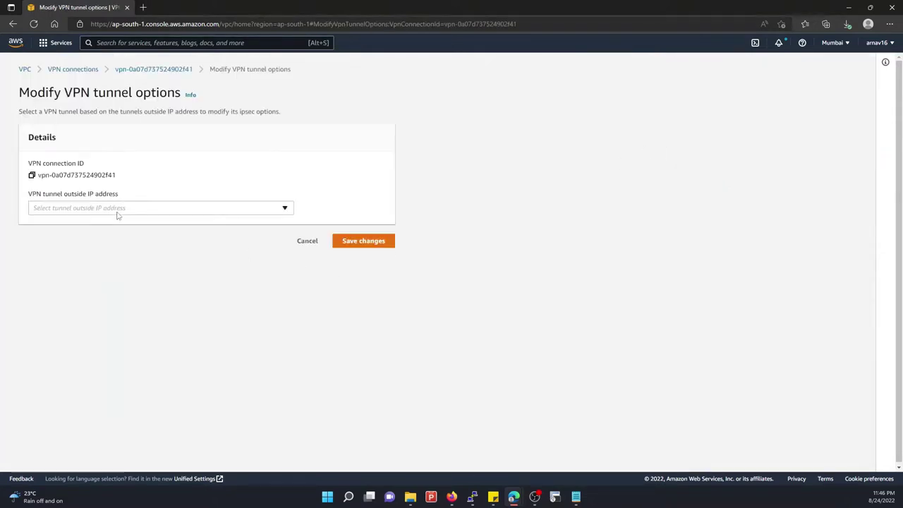
Choose tunnel outside IP 52.66.18.143 and review its pre-shared key
{"action": "left_click", "coordinate": [117, 208]}
{"action": "left_click", "coordinate": [54, 261]}
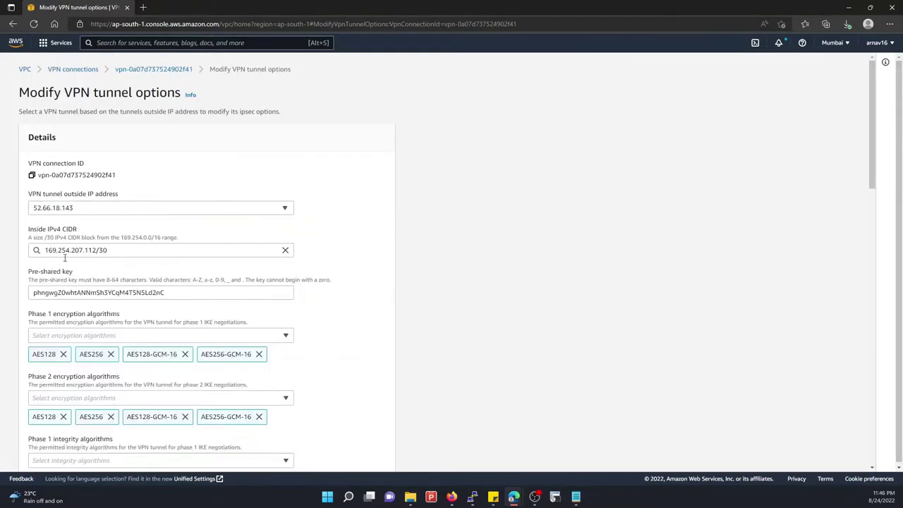
{"action": "scroll", "coordinate": [65, 263], "scroll_direction": "down", "scroll_amount": 1}
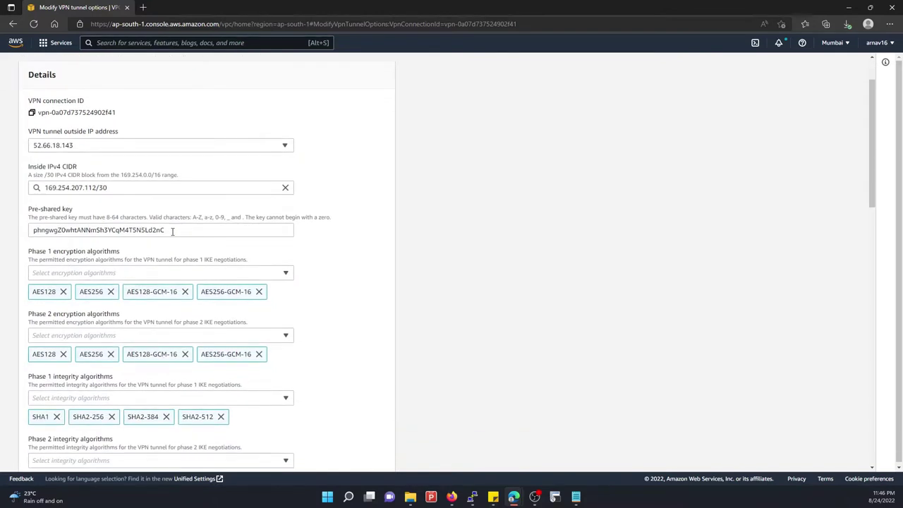
{"action": "left_click_drag", "start_coordinate": [172, 231], "coordinate": [27, 236]}
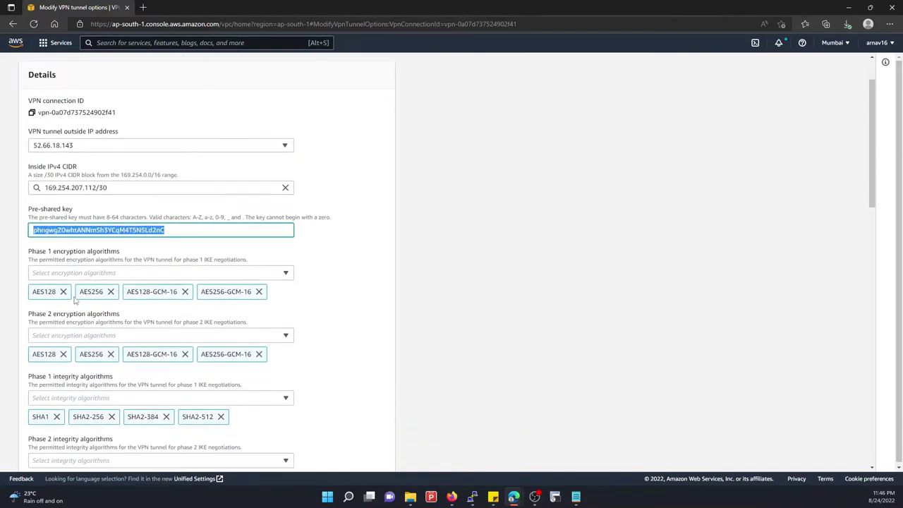
Limit phase 1 and phase 2 encryption to AES128 only
{"action": "left_click", "coordinate": [111, 292]}
{"action": "left_click", "coordinate": [137, 292]}
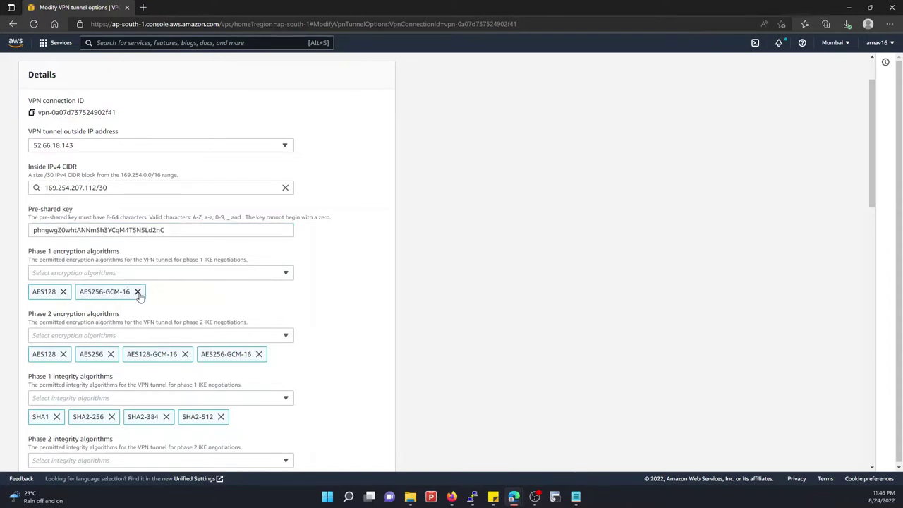
{"action": "left_click", "coordinate": [138, 292]}
{"action": "scroll", "coordinate": [80, 309], "scroll_direction": "down", "scroll_amount": 1}
{"action": "scroll", "coordinate": [80, 309], "scroll_direction": "down", "scroll_amount": 1}
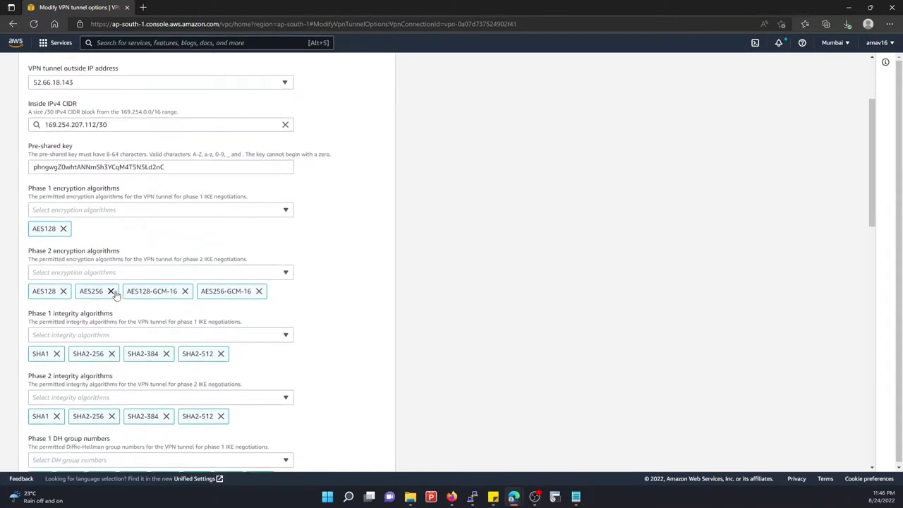
{"action": "double_click", "coordinate": [112, 290]}
{"action": "left_click", "coordinate": [137, 291]}
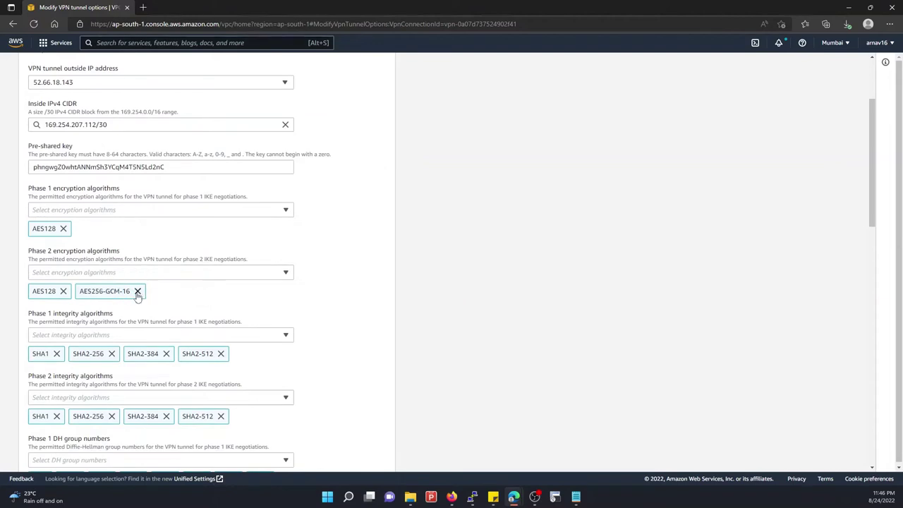
{"action": "left_click", "coordinate": [138, 292]}
Limit phase 1 and phase 2 integrity to SHA1 only
{"action": "left_click", "coordinate": [111, 354]}
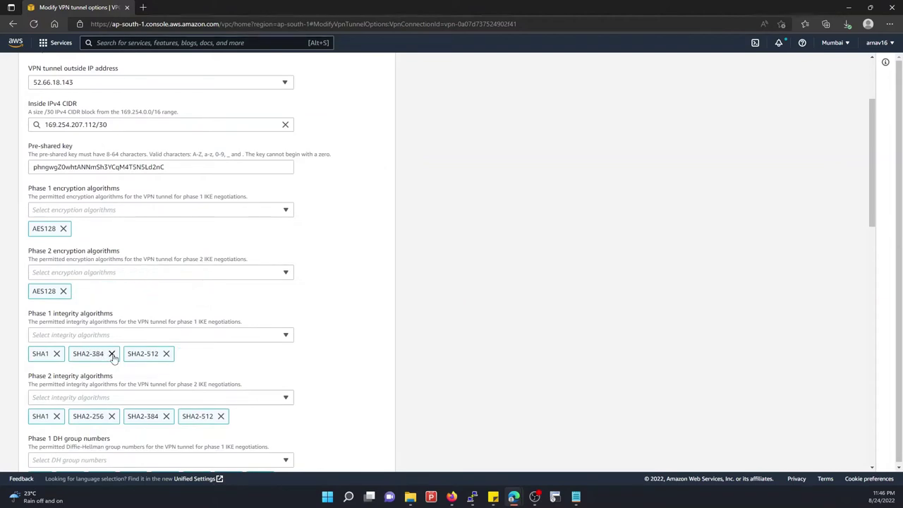
{"action": "left_click", "coordinate": [112, 354]}
{"action": "left_click", "coordinate": [112, 354]}
{"action": "scroll", "coordinate": [106, 331], "scroll_direction": "down", "scroll_amount": 2}
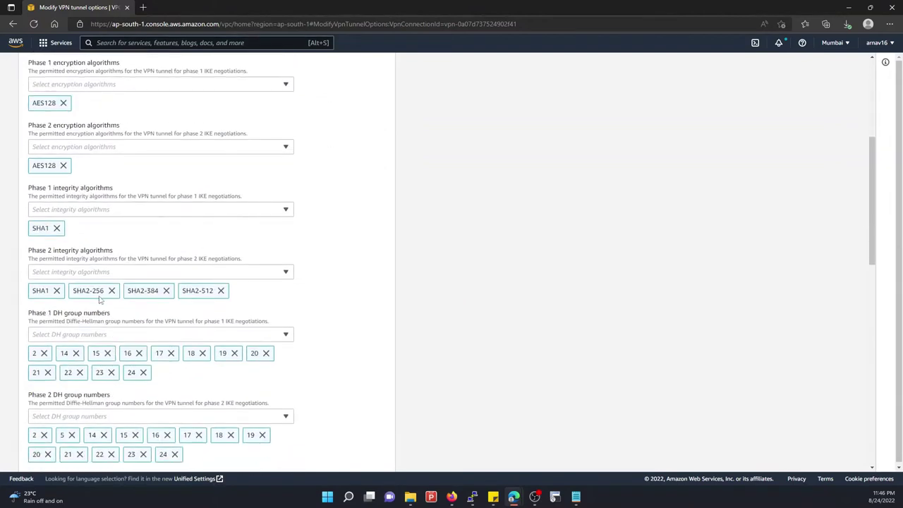
{"action": "left_click", "coordinate": [112, 290]}
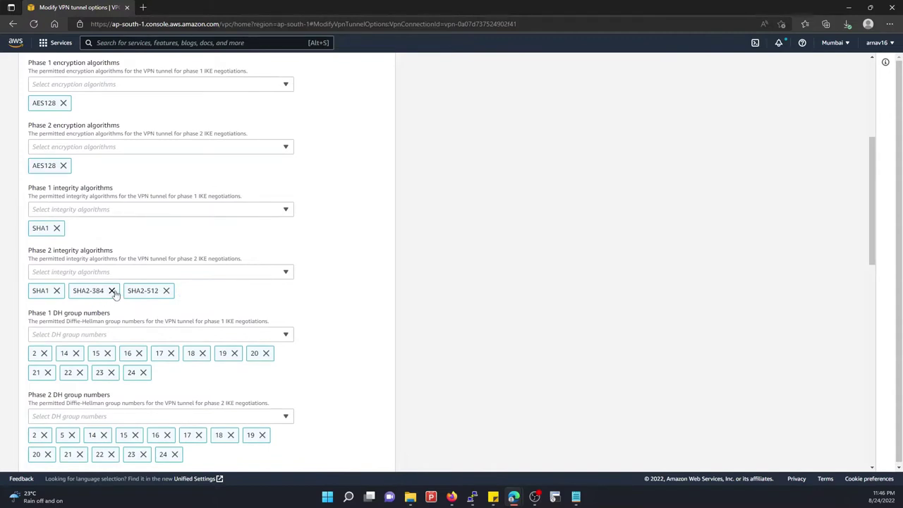
{"action": "left_click", "coordinate": [111, 290]}
{"action": "left_click", "coordinate": [111, 291]}
Keep only DH group 2 for both phase 1 and phase 2
{"action": "left_click", "coordinate": [75, 353]}
{"action": "double_click", "coordinate": [76, 353]}
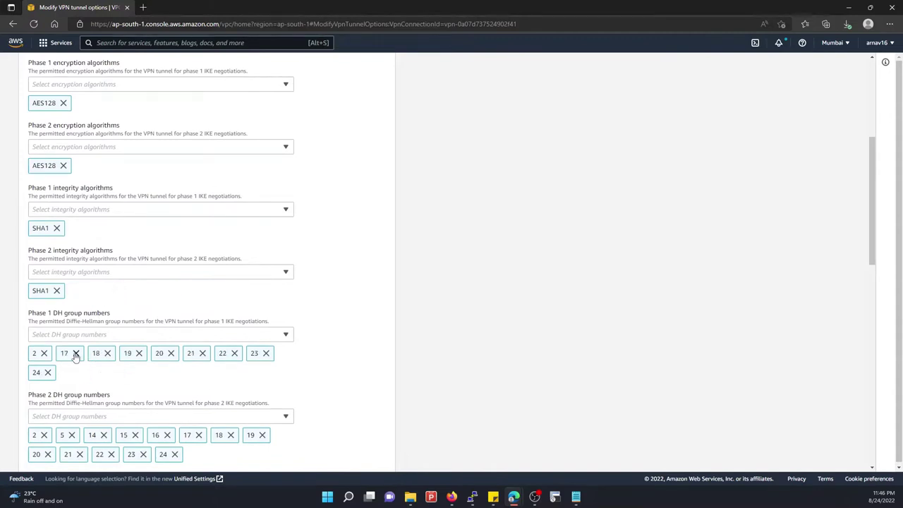
{"action": "left_click", "coordinate": [75, 353]}
{"action": "left_click", "coordinate": [75, 353]}
{"action": "left_click", "coordinate": [76, 352]}
{"action": "left_click", "coordinate": [76, 353]}
{"action": "left_click", "coordinate": [75, 353]}
{"action": "left_click", "coordinate": [75, 353]}
{"action": "left_click", "coordinate": [75, 353]}
{"action": "left_click", "coordinate": [76, 353]}
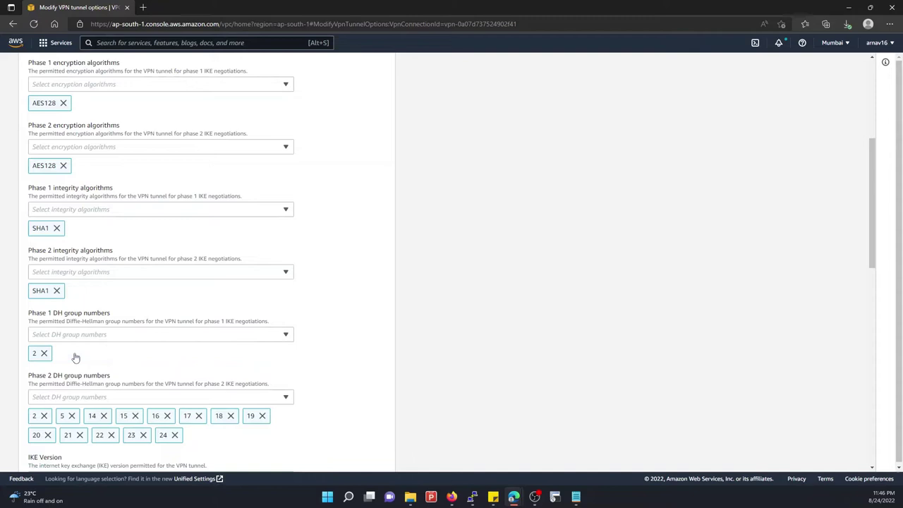
{"action": "left_click", "coordinate": [75, 415]}
{"action": "left_click", "coordinate": [75, 416]}
{"action": "left_click", "coordinate": [76, 415]}
{"action": "left_click", "coordinate": [75, 415]}
{"action": "left_click", "coordinate": [75, 415]}
{"action": "left_click", "coordinate": [76, 415]}
{"action": "left_click", "coordinate": [76, 415]}
{"action": "left_click", "coordinate": [76, 416]}
{"action": "left_click", "coordinate": [75, 415]}
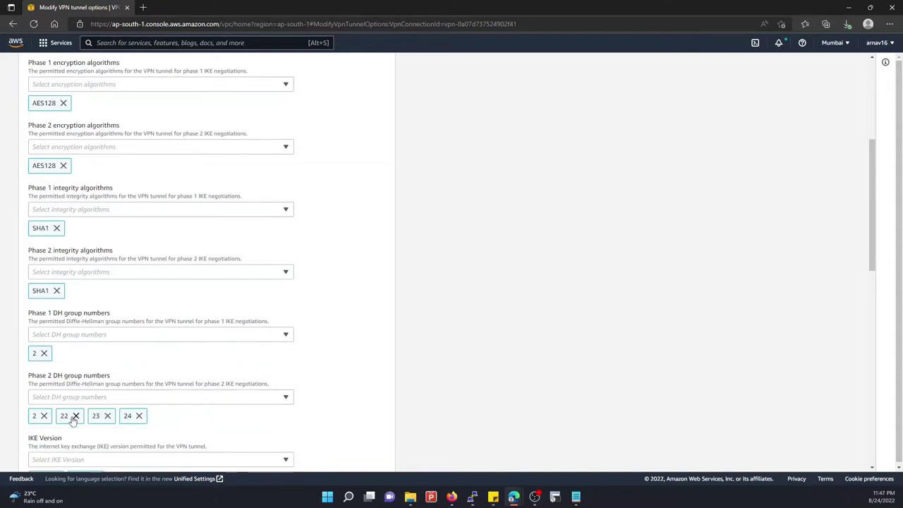
{"action": "left_click", "coordinate": [76, 415]}
{"action": "left_click", "coordinate": [76, 415]}
{"action": "left_click", "coordinate": [76, 415]}
Remove ikev2 so only ikev1 is allowed as the IKE version
{"action": "scroll", "coordinate": [79, 366], "scroll_direction": "down", "scroll_amount": 3}
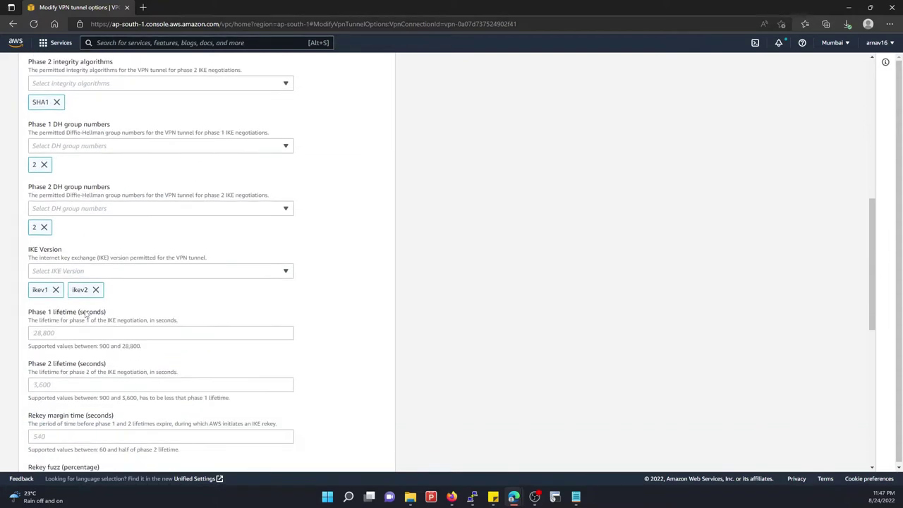
{"action": "left_click", "coordinate": [76, 273]}
{"action": "left_click", "coordinate": [75, 273]}
{"action": "left_click", "coordinate": [95, 289]}
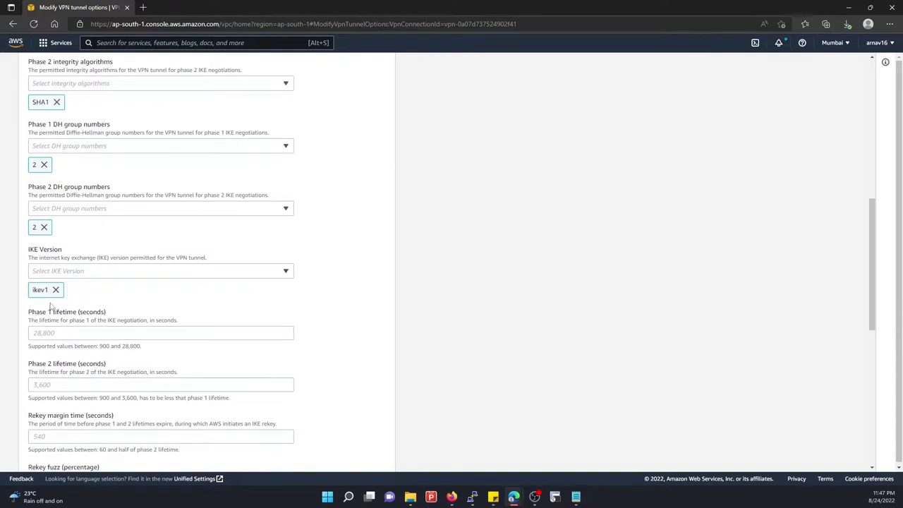
Confirm 52.66.18.143 is still the selected tunnel and save the changes
{"action": "scroll", "coordinate": [62, 337], "scroll_direction": "down", "scroll_amount": 7}
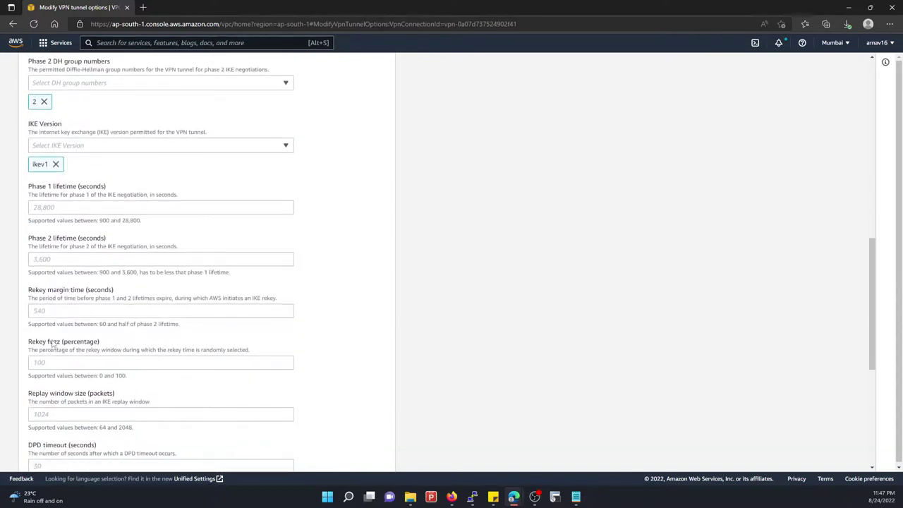
{"action": "scroll", "coordinate": [194, 365], "scroll_direction": "up", "scroll_amount": 15}
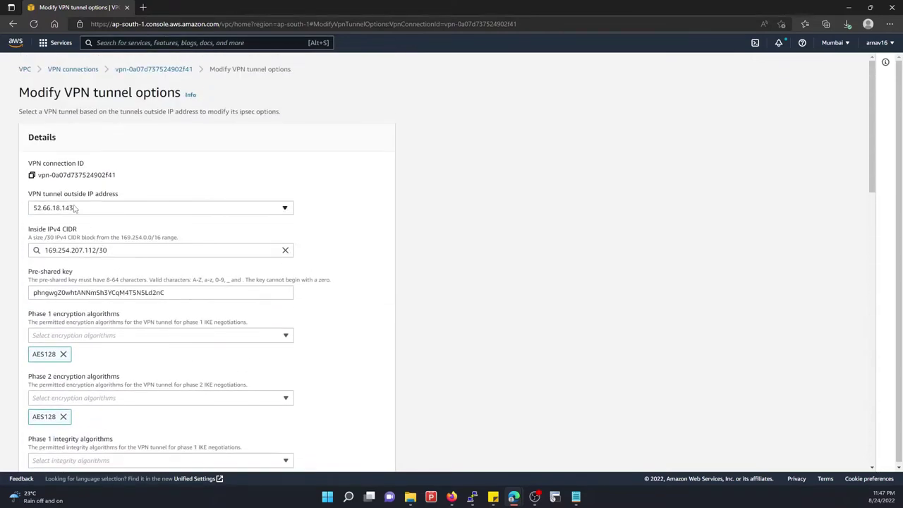
{"action": "left_click", "coordinate": [57, 212]}
{"action": "left_click", "coordinate": [57, 211]}
{"action": "scroll", "coordinate": [197, 348], "scroll_direction": "down", "scroll_amount": 8}
{"action": "left_click", "coordinate": [362, 452]}
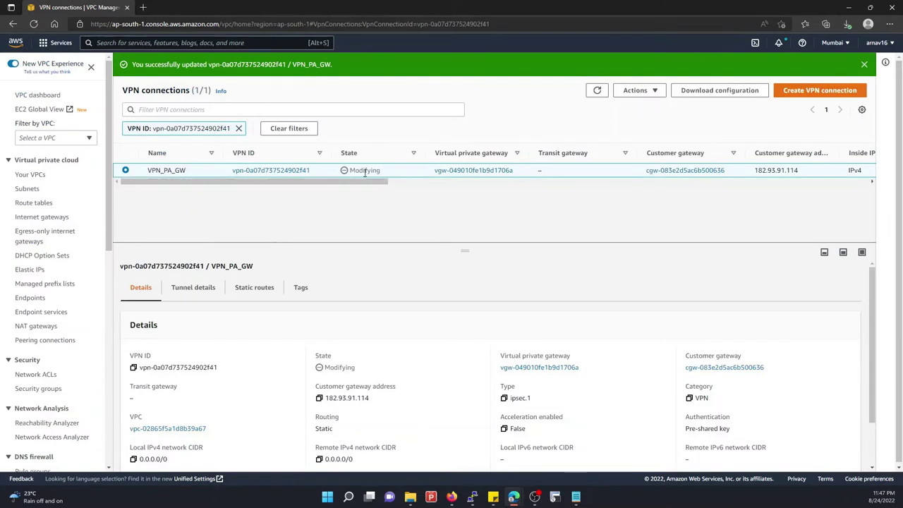
Refresh the VPN connections list and bring up the Download configuration dialog
{"action": "left_click", "coordinate": [596, 90]}
{"action": "left_click", "coordinate": [691, 91]}
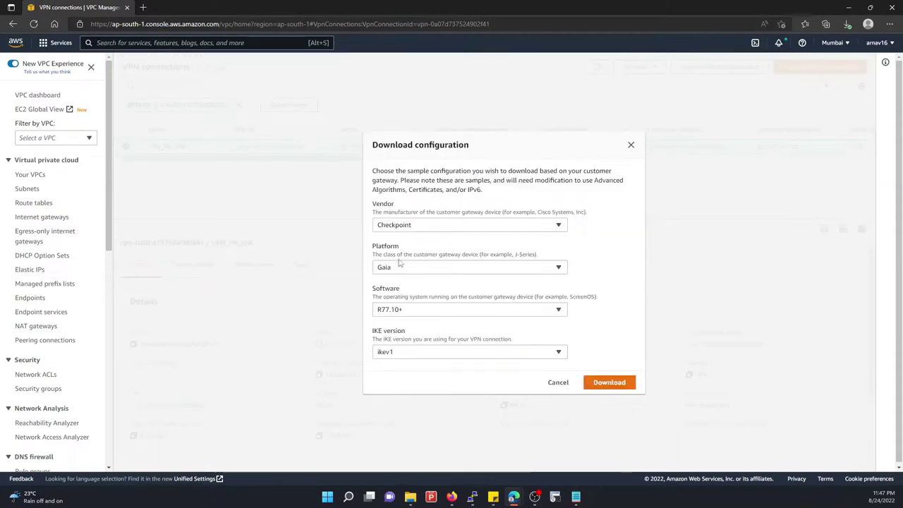
{"action": "left_click", "coordinate": [399, 265]}
{"action": "left_click", "coordinate": [394, 314]}
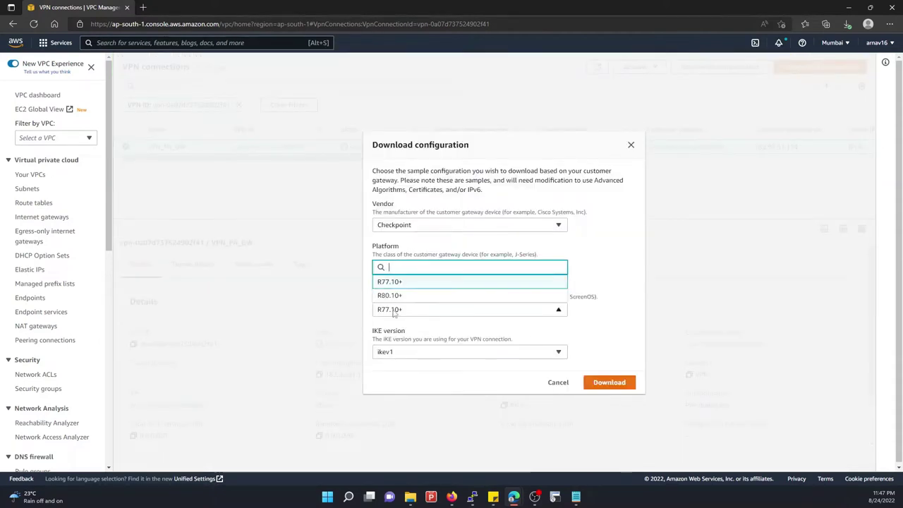
Download the Palo Alto Networks PA Series, PANOS 7.0+, ikev1 file and close the dialog
{"action": "left_click", "coordinate": [402, 226]}
{"action": "scroll", "coordinate": [395, 325], "scroll_direction": "down", "scroll_amount": 5}
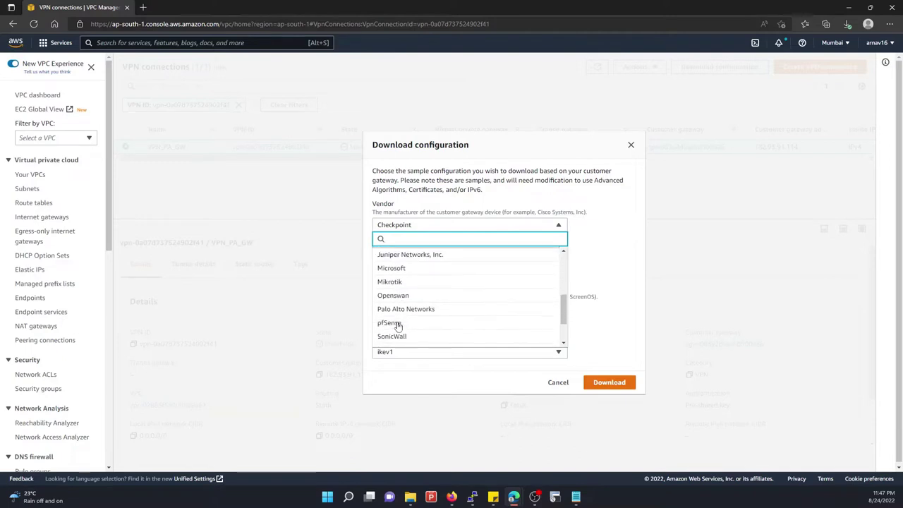
{"action": "left_click", "coordinate": [392, 309]}
{"action": "left_click", "coordinate": [400, 312]}
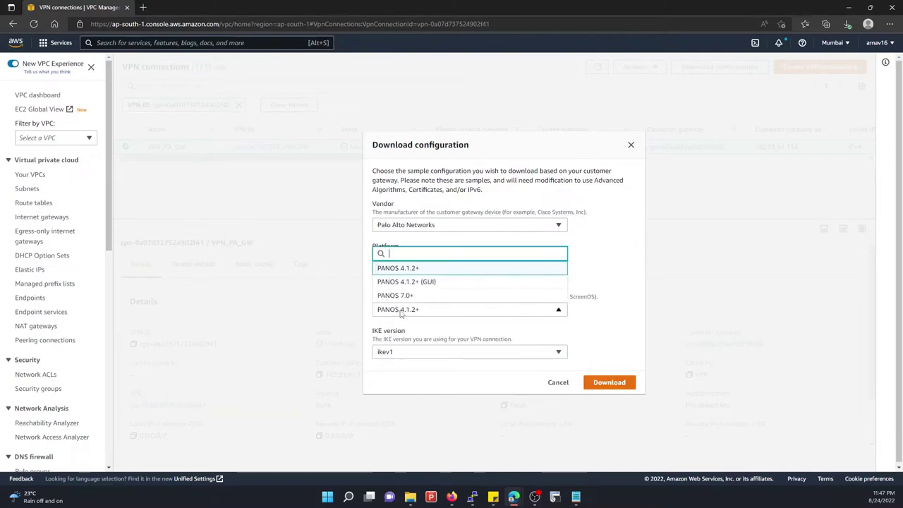
{"action": "left_click", "coordinate": [399, 295]}
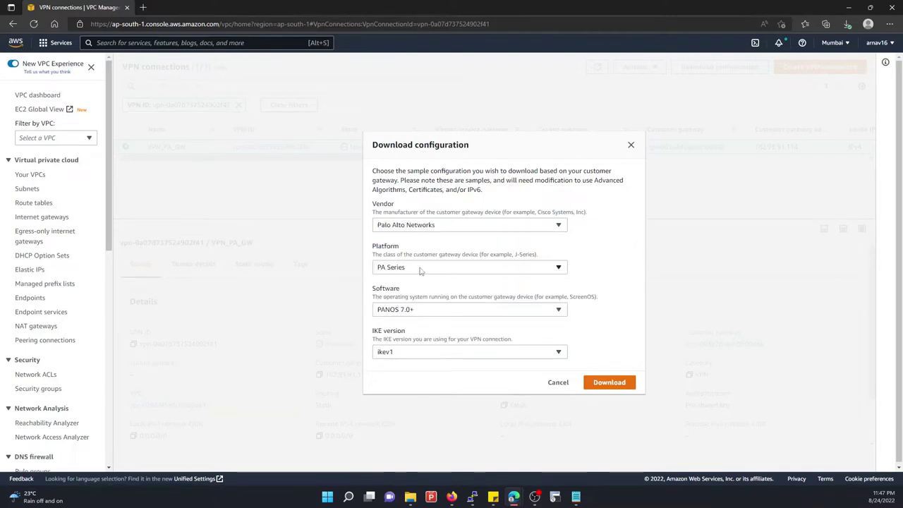
{"action": "left_click", "coordinate": [600, 382]}
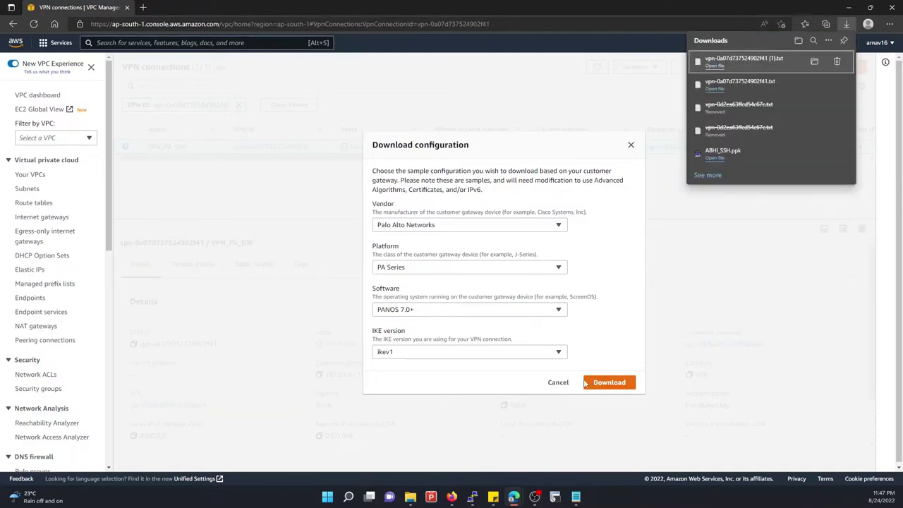
{"action": "left_click", "coordinate": [559, 384]}
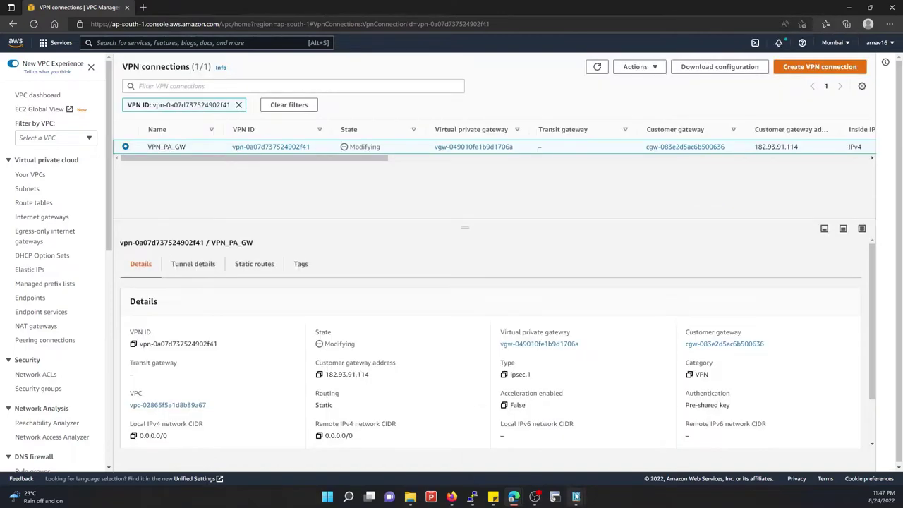
Close the duplicate Notepad window and maximize the VPN configuration file
{"action": "mouse_move", "coordinate": [576, 497]}
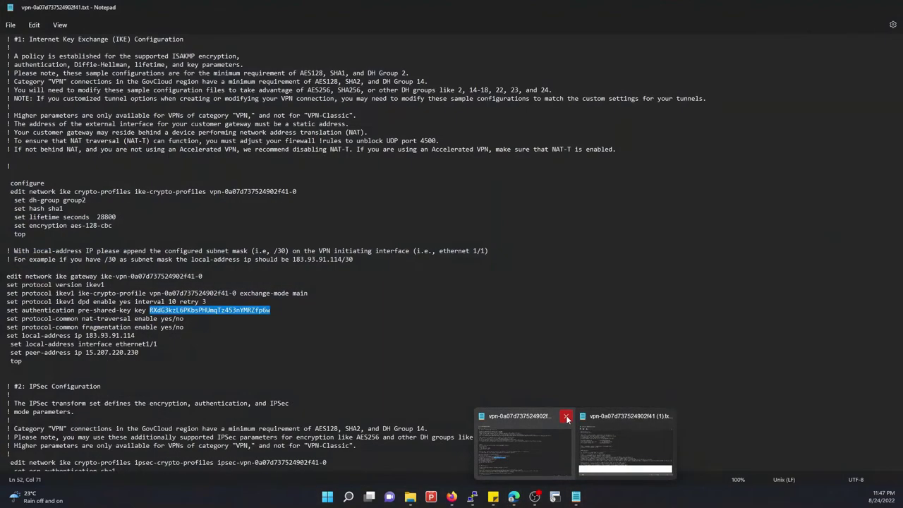
{"action": "left_click", "coordinate": [566, 415]}
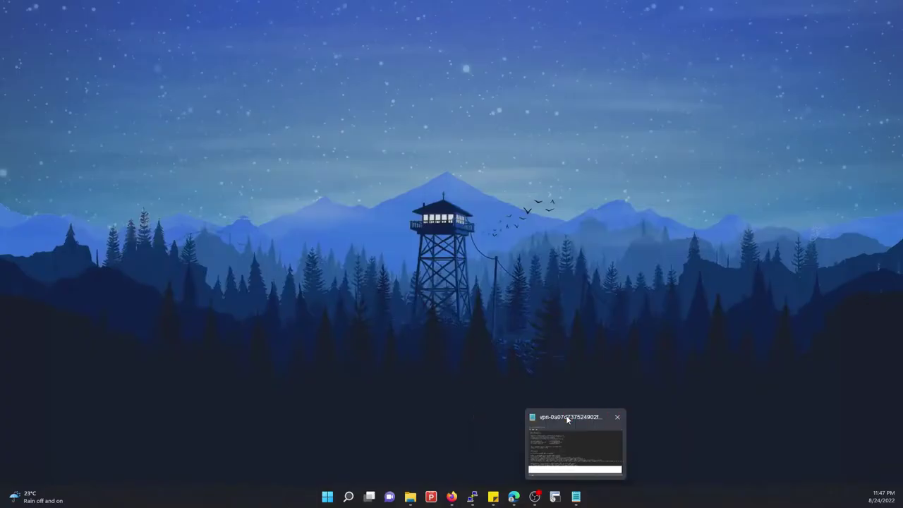
{"action": "left_click", "coordinate": [566, 416]}
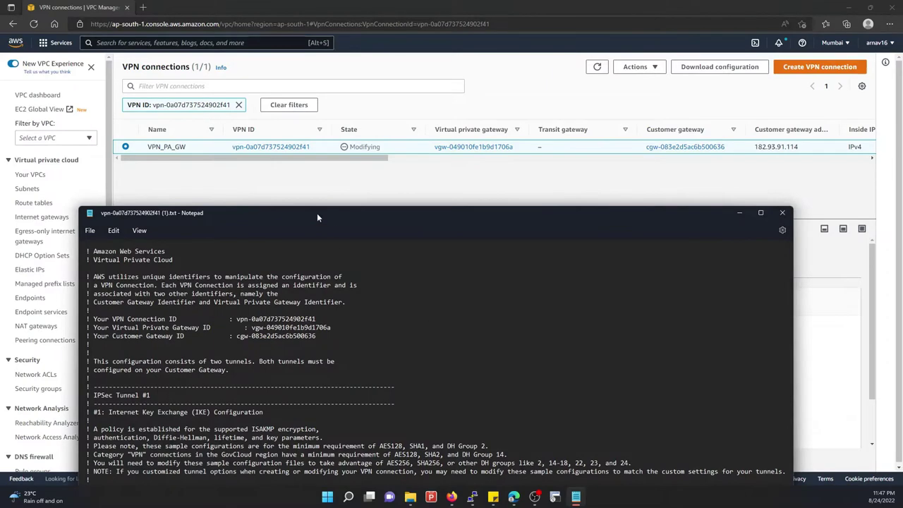
{"action": "double_click", "coordinate": [317, 213]}
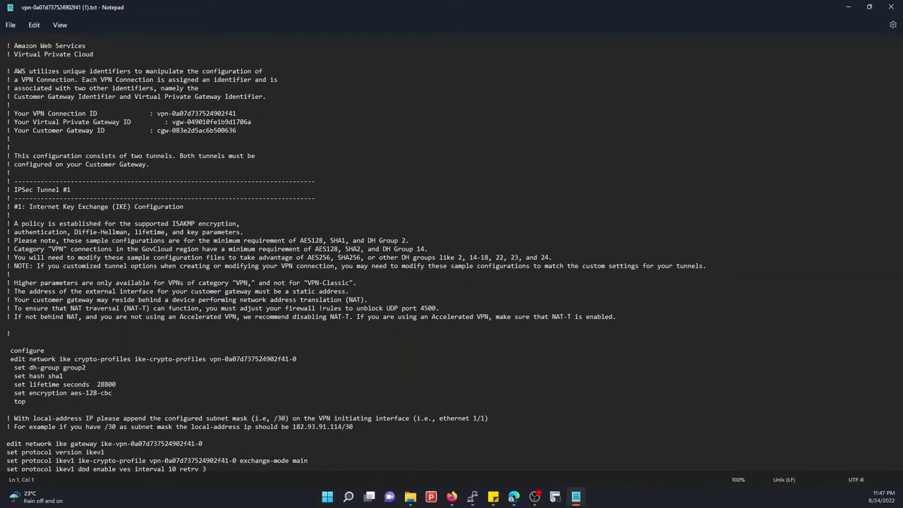
{"action": "left_click_drag", "start_coordinate": [44, 200], "coordinate": [212, 334]}
{"action": "left_click", "coordinate": [213, 309]}
Read through the configuration down to the IPSec Tunnel #2 settings
{"action": "scroll", "coordinate": [97, 367], "scroll_direction": "down", "scroll_amount": 18}
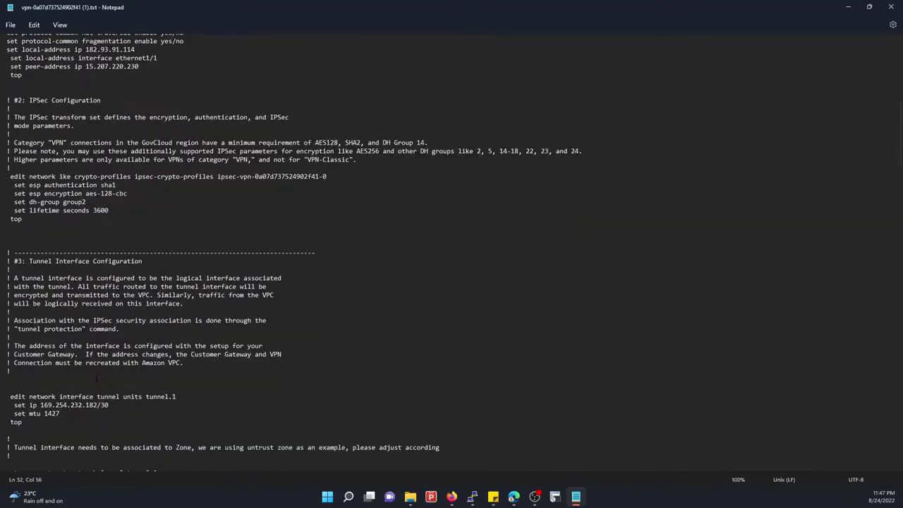
{"action": "scroll", "coordinate": [97, 378], "scroll_direction": "down", "scroll_amount": 10}
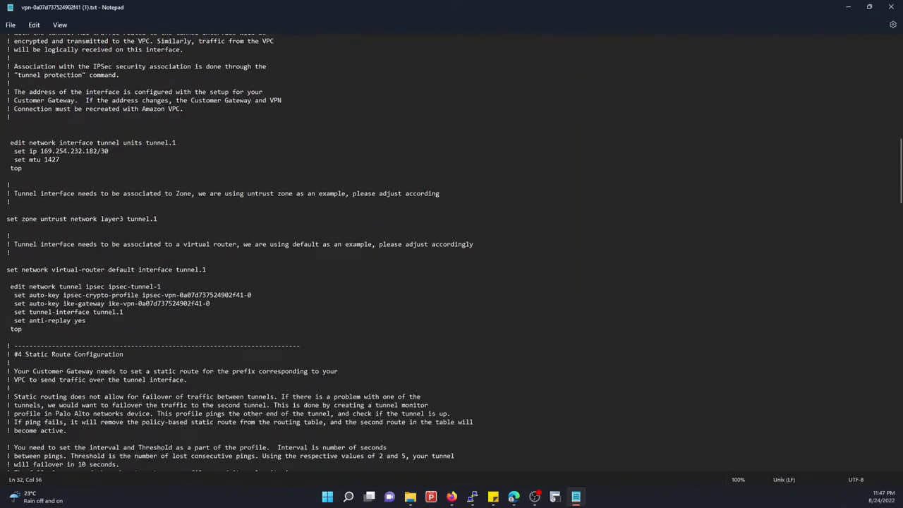
{"action": "scroll", "coordinate": [452, 246], "scroll_direction": "down", "scroll_amount": 11}
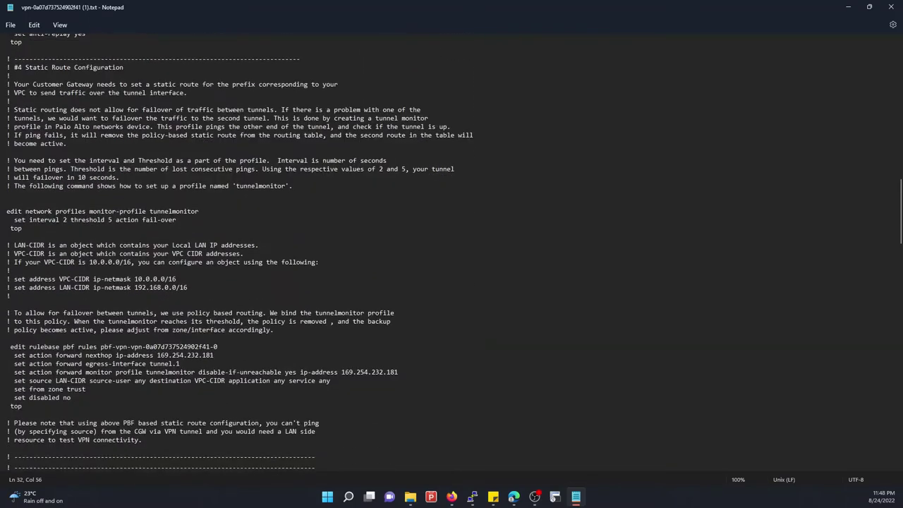
{"action": "scroll", "coordinate": [451, 246], "scroll_direction": "down", "scroll_amount": 9}
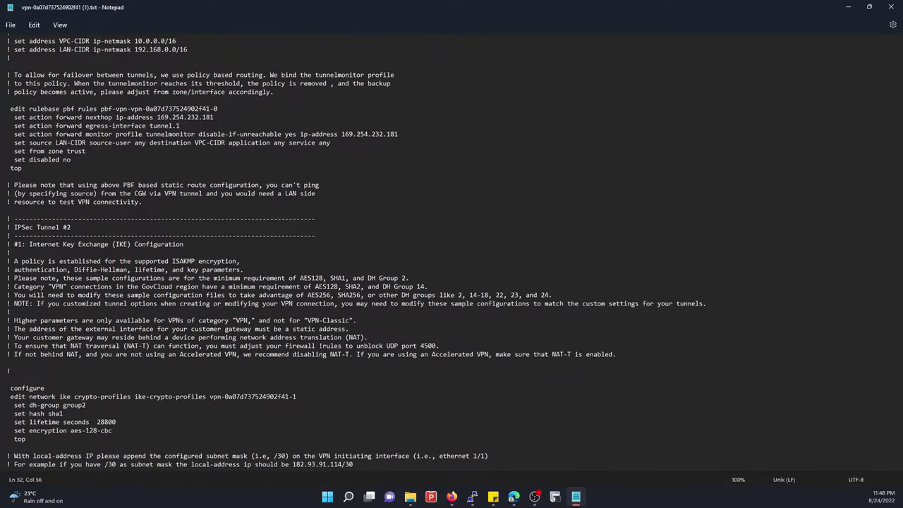
{"action": "left_click_drag", "start_coordinate": [8, 227], "coordinate": [208, 320]}
{"action": "left_click", "coordinate": [208, 320]}
{"action": "scroll", "coordinate": [381, 423], "scroll_direction": "down", "scroll_amount": 3}
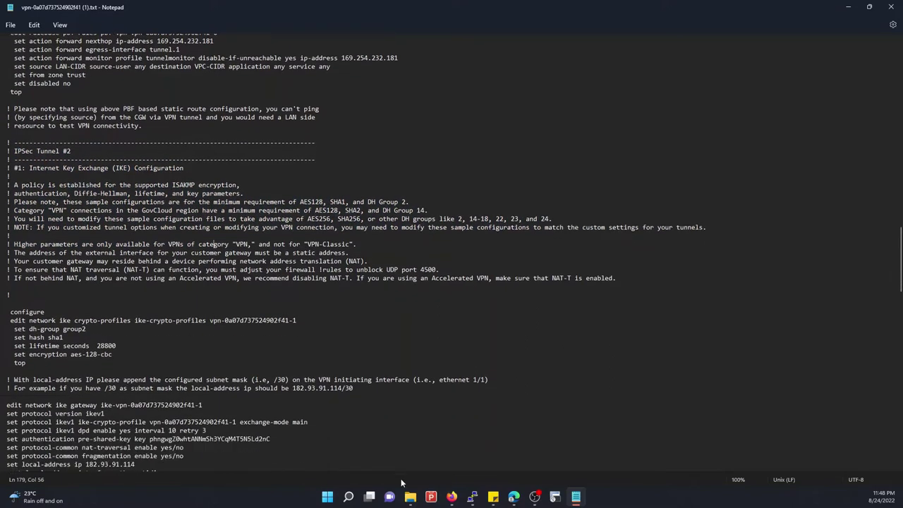
{"action": "mouse_move", "coordinate": [452, 500]}
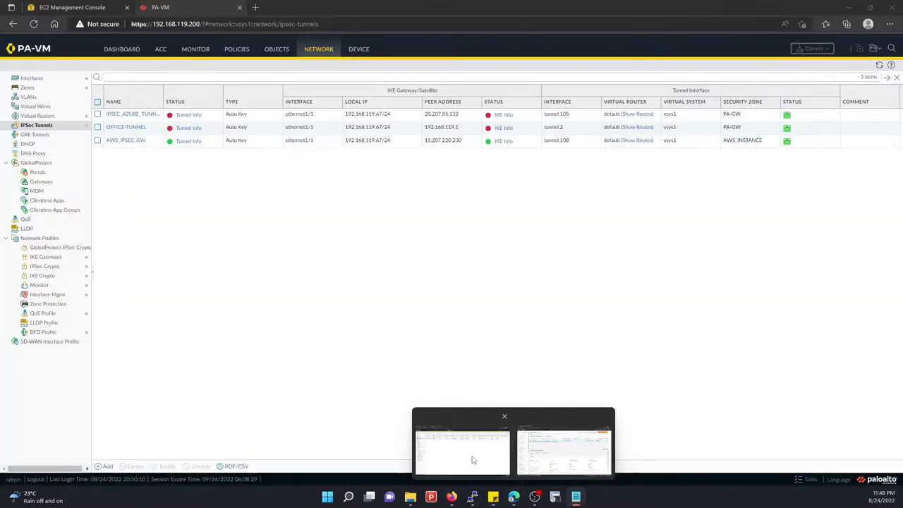
In PA-VM, check the IPSec Crypto, IKE Crypto and IKE Gateways lists, then add a gateway
{"action": "left_click", "coordinate": [564, 440]}
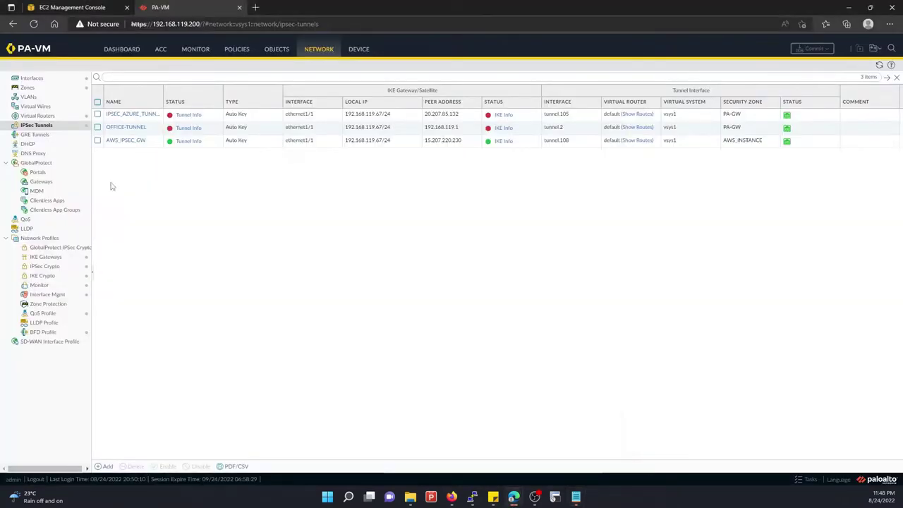
{"action": "left_click", "coordinate": [45, 266]}
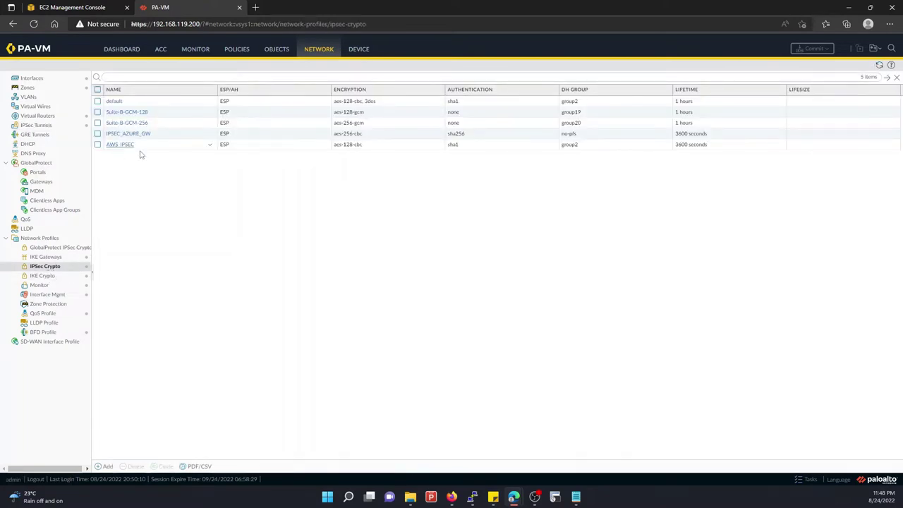
{"action": "left_click", "coordinate": [45, 258]}
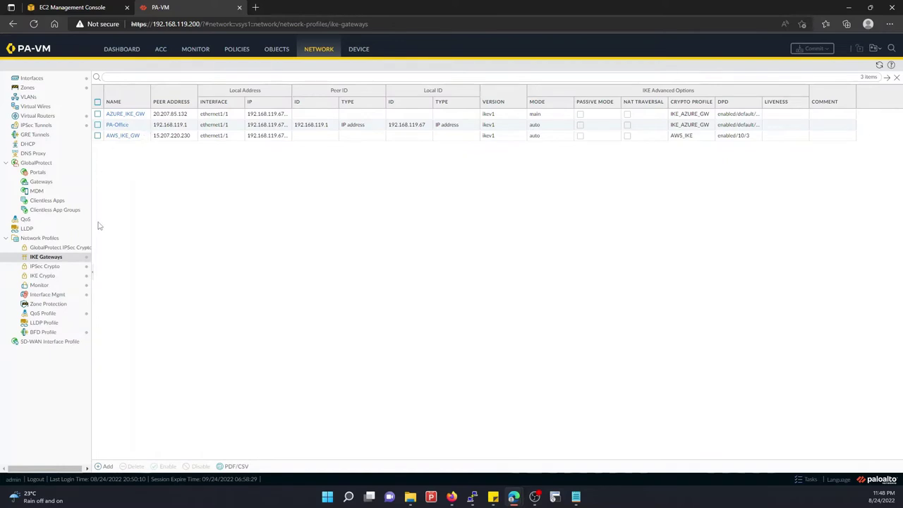
{"action": "left_click", "coordinate": [69, 267]}
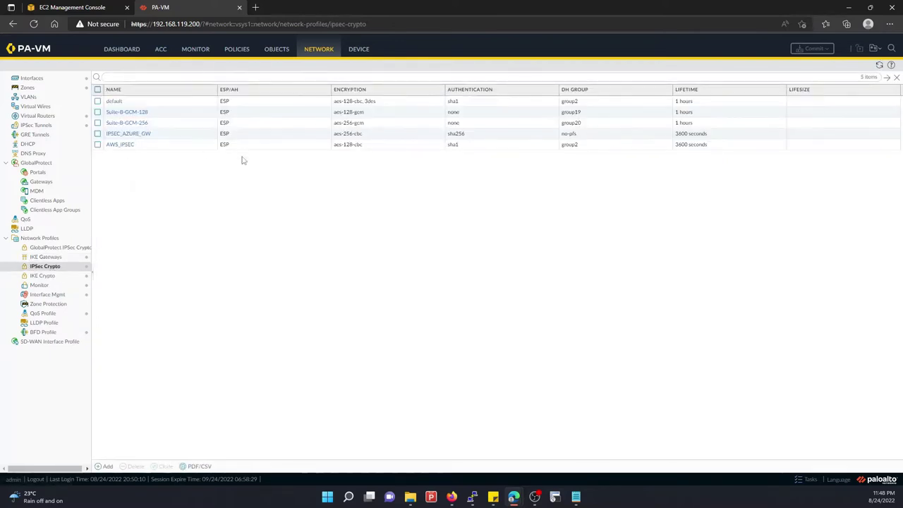
{"action": "left_click", "coordinate": [42, 276]}
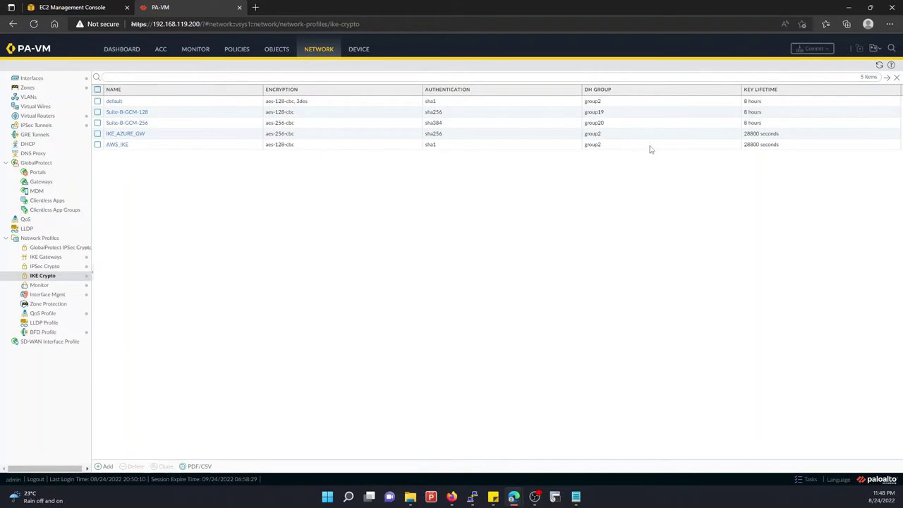
{"action": "left_click", "coordinate": [45, 257]}
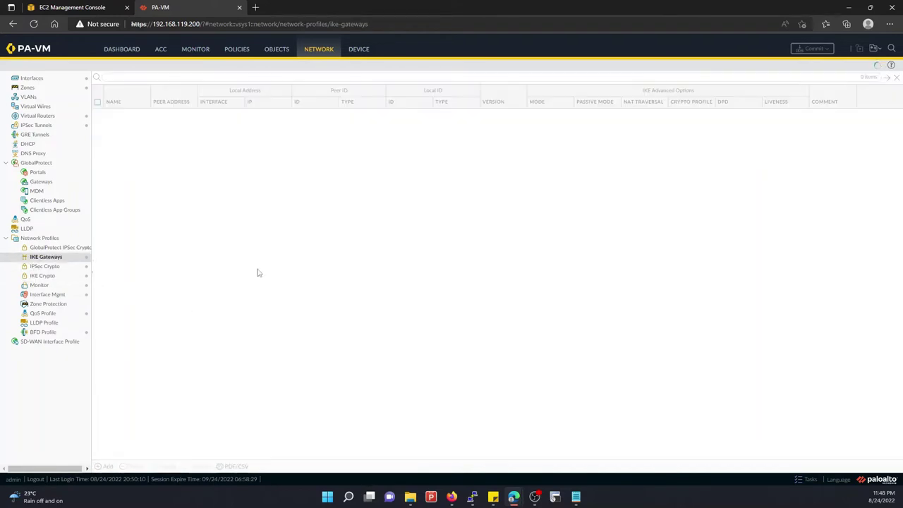
{"action": "left_click", "coordinate": [104, 466]}
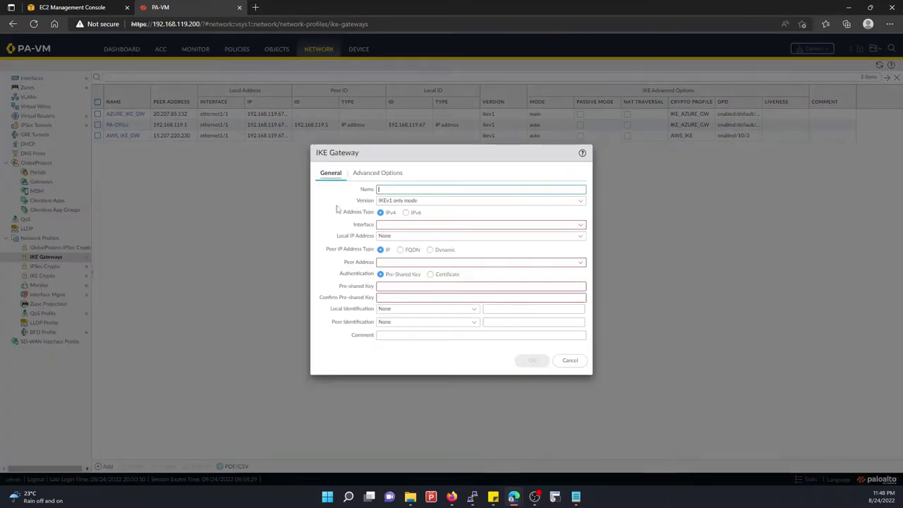
Name the gateway AWS_IKE_GW2 with interface ethernet1/1 and local IP 192.168.119.67/24
{"action": "left_click", "coordinate": [388, 189]}
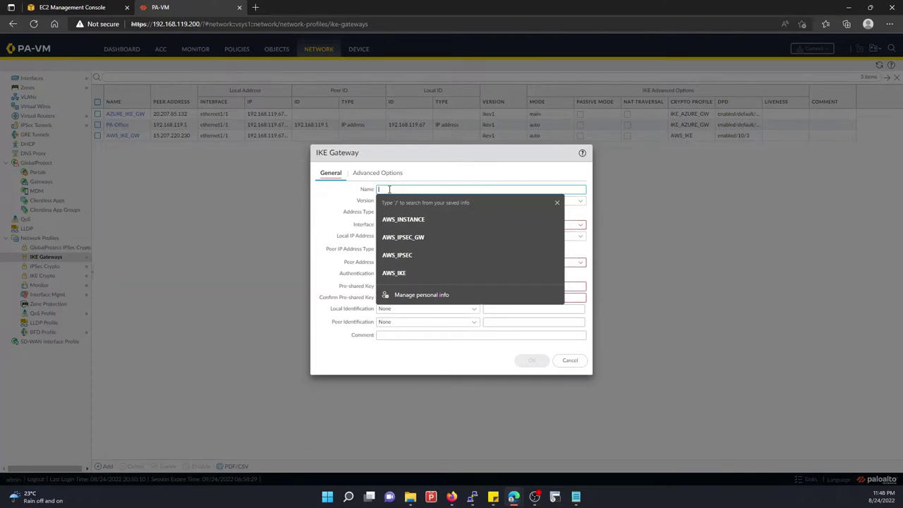
{"action": "type", "text": "AWS_IKE_GW"}
{"action": "type", "text": "2"}
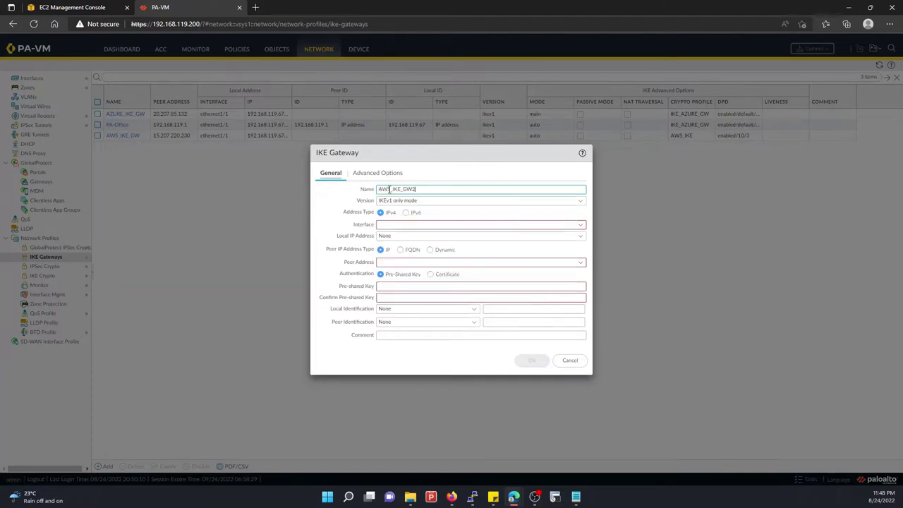
{"action": "left_click", "coordinate": [579, 224]}
{"action": "left_click", "coordinate": [402, 237]}
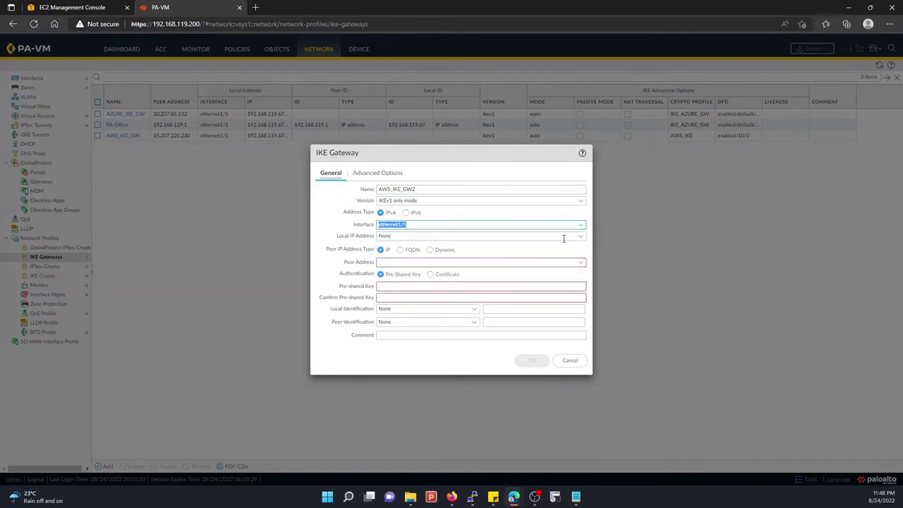
{"action": "left_click", "coordinate": [581, 236]}
{"action": "left_click", "coordinate": [427, 260]}
{"action": "left_click", "coordinate": [381, 262]}
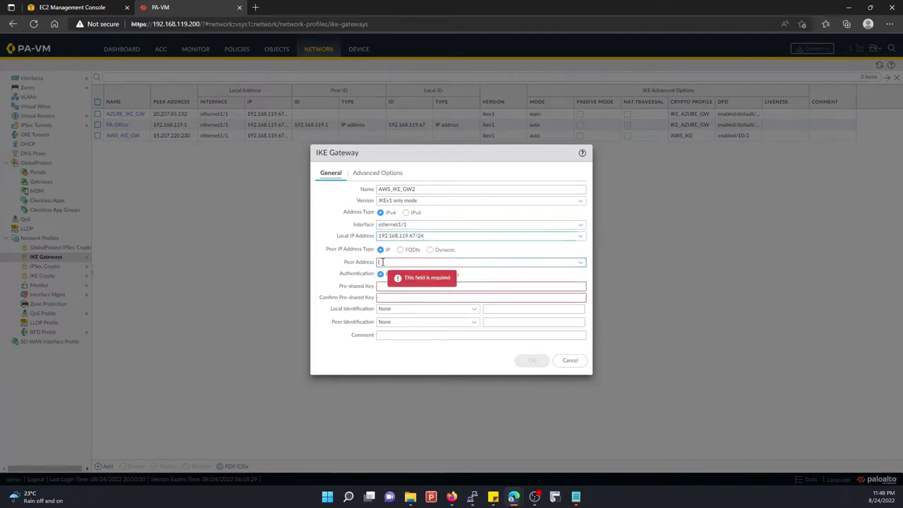
Select tunnel 2's peer address 52.66.18.143 in the Notepad config, then minimize Notepad
{"action": "mouse_move", "coordinate": [575, 496]}
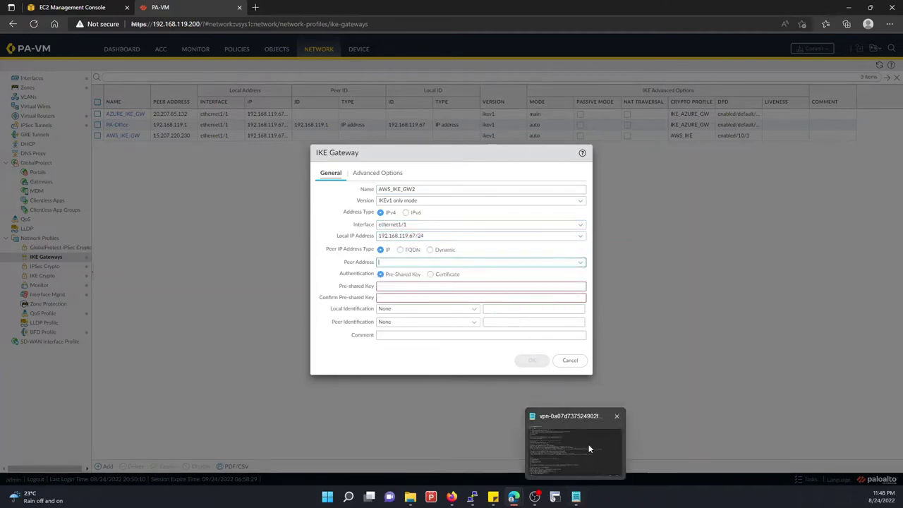
{"action": "left_click", "coordinate": [589, 448]}
{"action": "scroll", "coordinate": [85, 354], "scroll_direction": "down", "scroll_amount": 5}
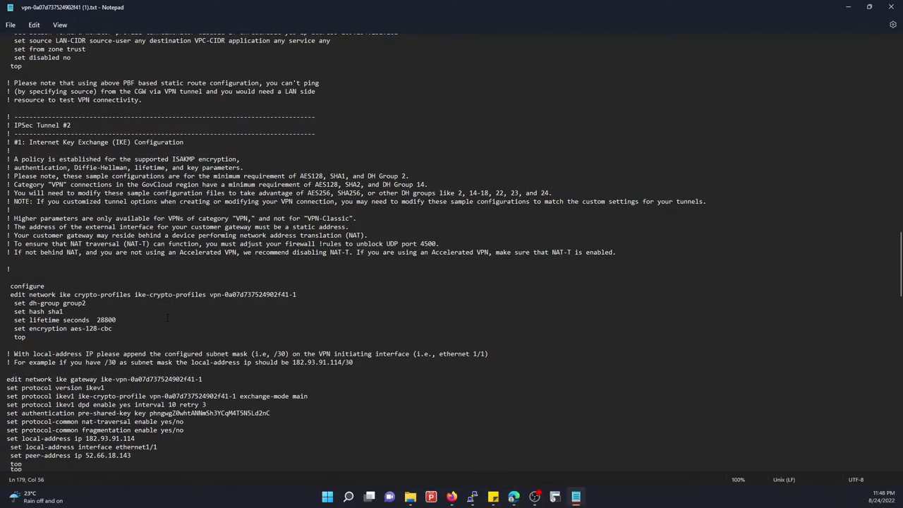
{"action": "left_click", "coordinate": [85, 354]}
{"action": "left_click_drag", "start_coordinate": [85, 354], "coordinate": [131, 354]}
{"action": "key", "text": "ctrl+c"}
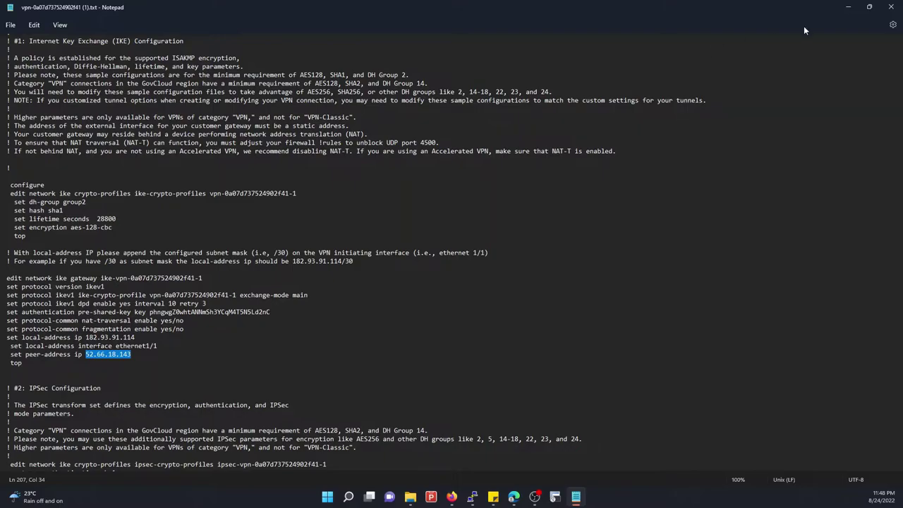
{"action": "left_click", "coordinate": [847, 7]}
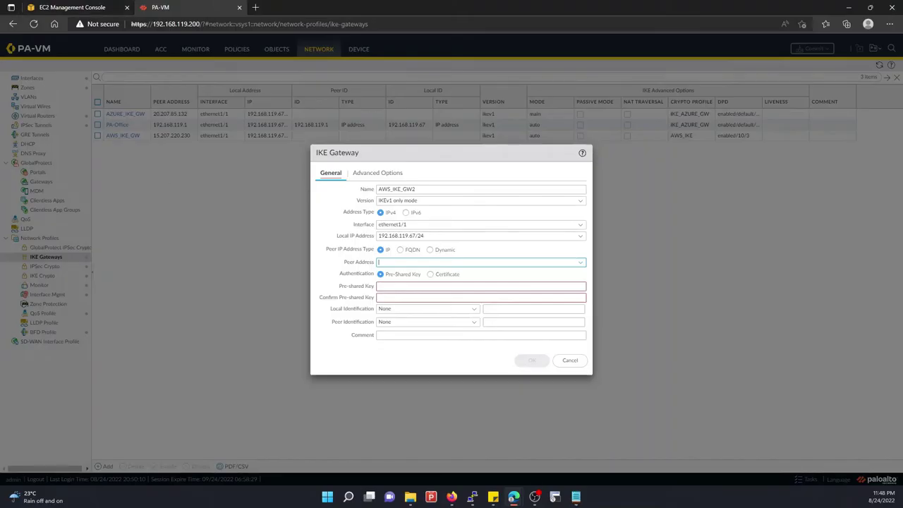
{"action": "mouse_move", "coordinate": [512, 497]}
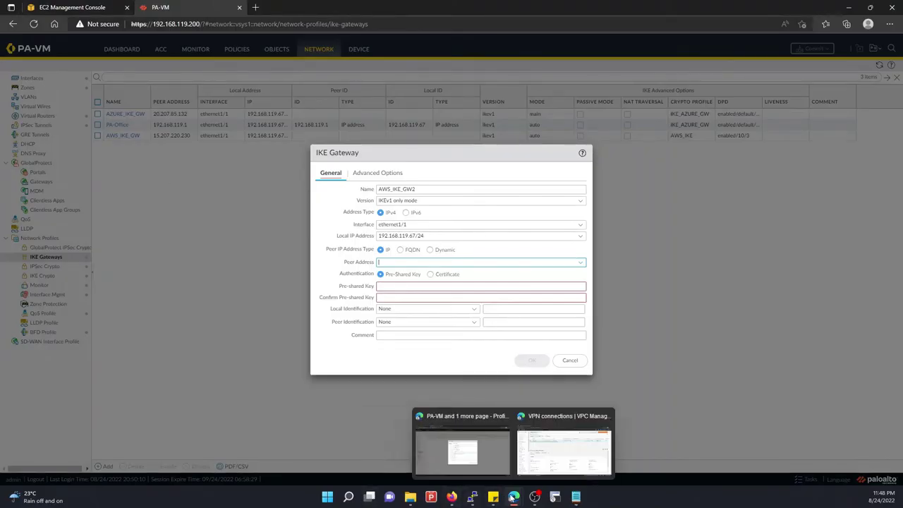
{"action": "mouse_move", "coordinate": [540, 466]}
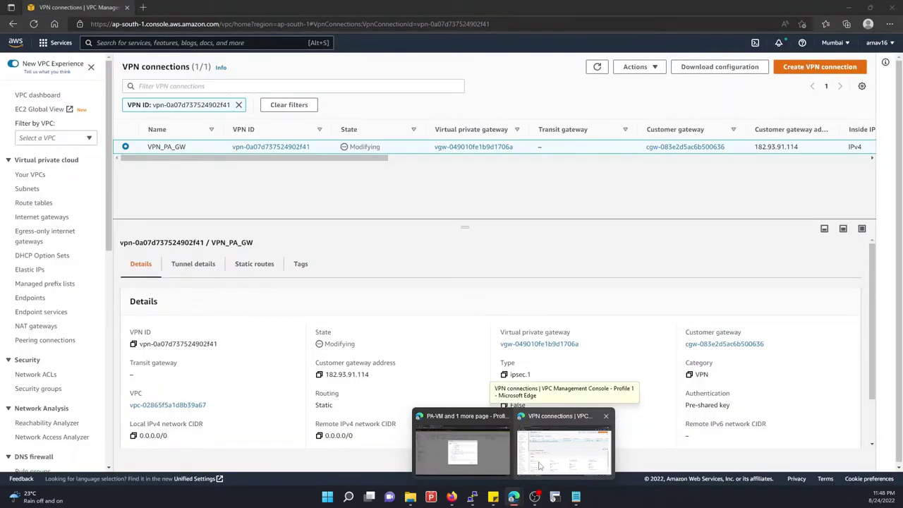
{"action": "left_click", "coordinate": [539, 465]}
{"action": "left_click", "coordinate": [193, 263]}
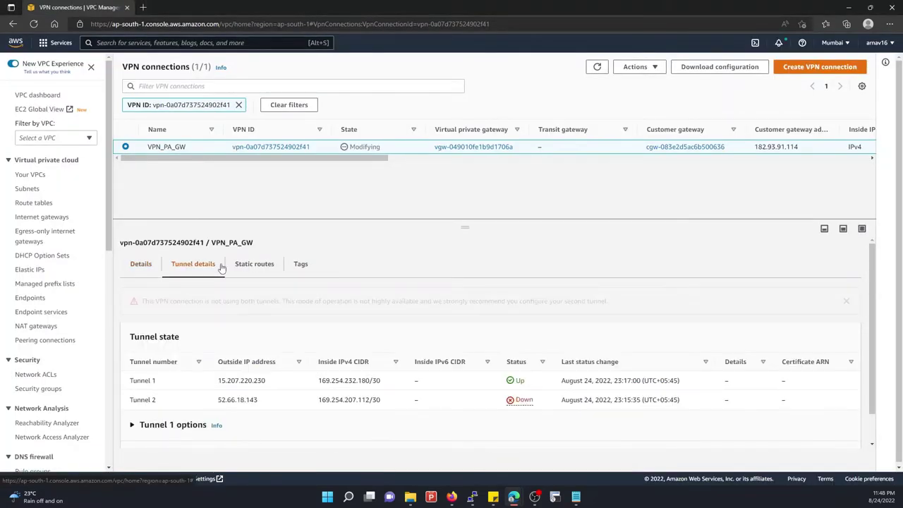
{"action": "key", "text": "alt+Tab"}
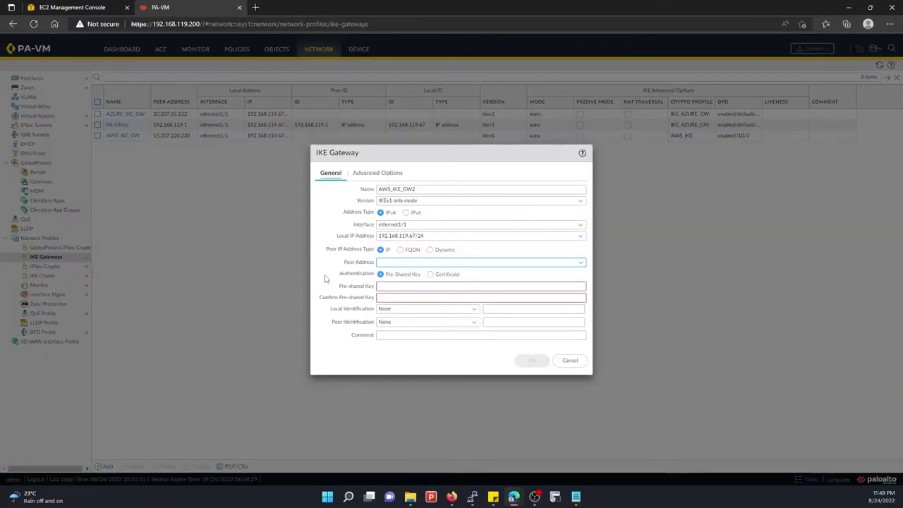
Enter peer address 52.66.18.143 and copy the AWS pre-shared key into both key fields
{"action": "key", "text": "ctrl+v"}
{"action": "key", "text": "Tab"}
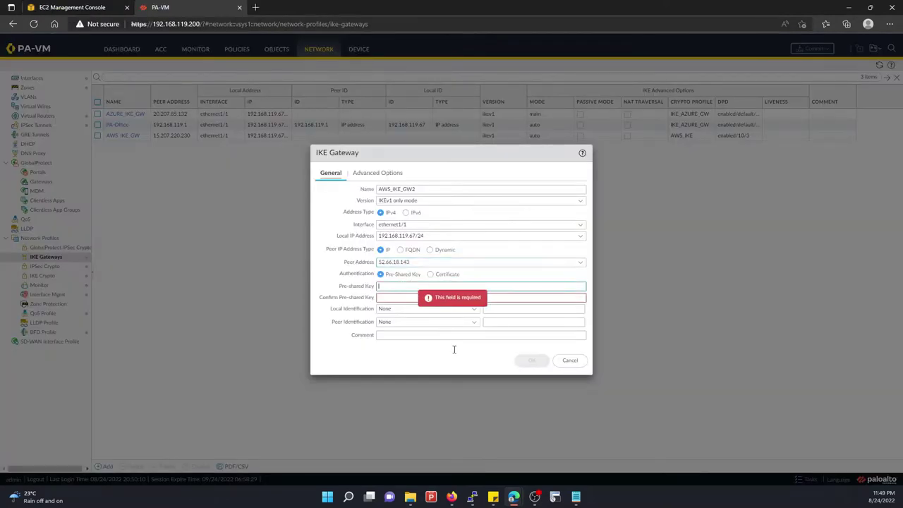
{"action": "mouse_move", "coordinate": [575, 497]}
{"action": "left_click", "coordinate": [593, 450]}
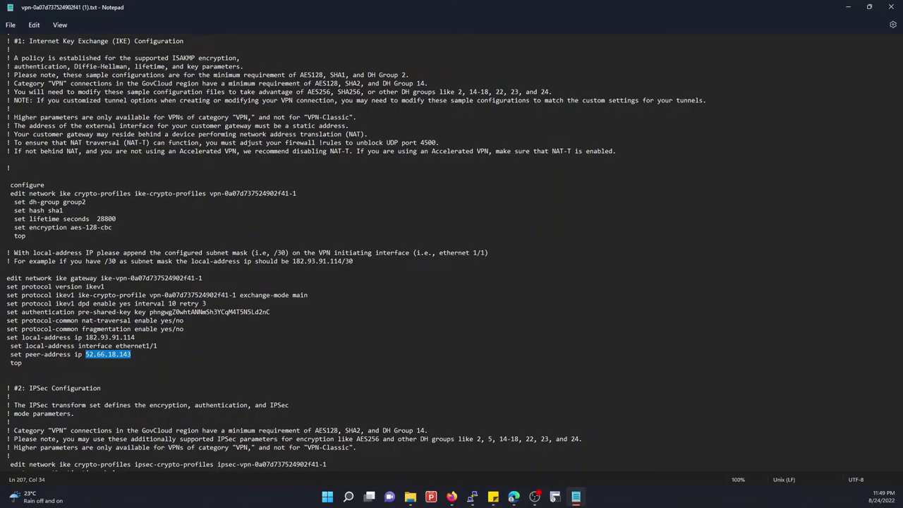
{"action": "left_click_drag", "start_coordinate": [150, 311], "coordinate": [287, 312]}
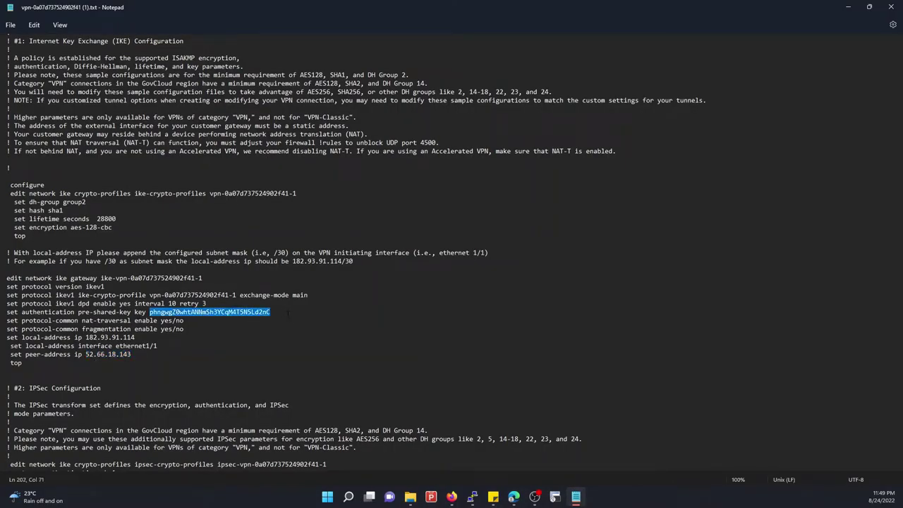
{"action": "left_click", "coordinate": [847, 12]}
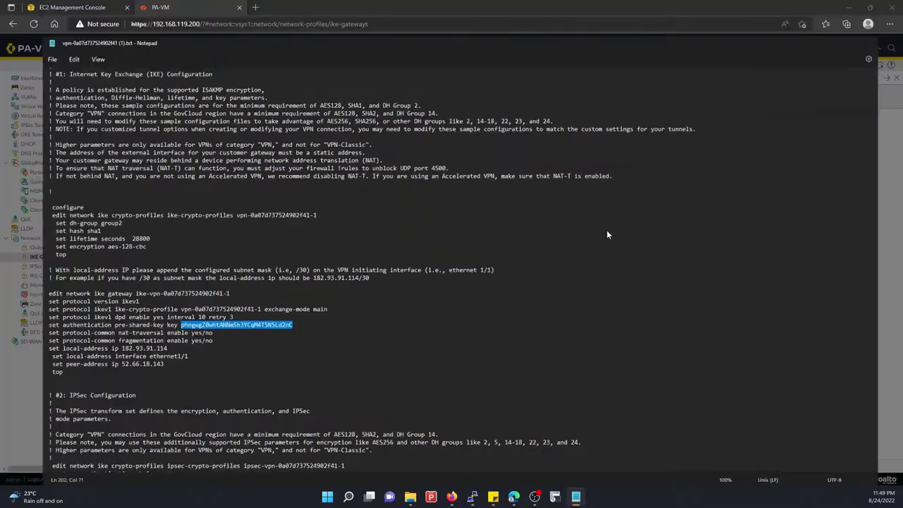
{"action": "left_click", "coordinate": [392, 298]}
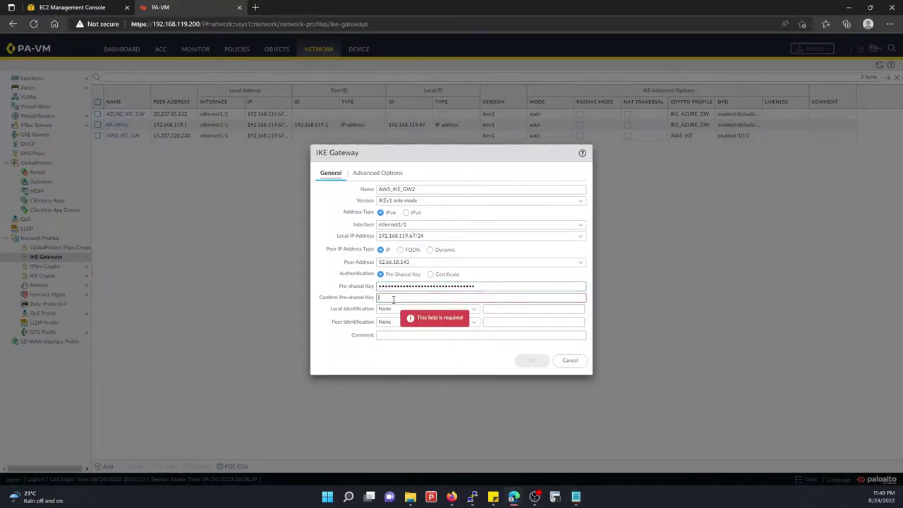
{"action": "key", "text": "ctrl+v"}
{"action": "left_click", "coordinate": [370, 174]}
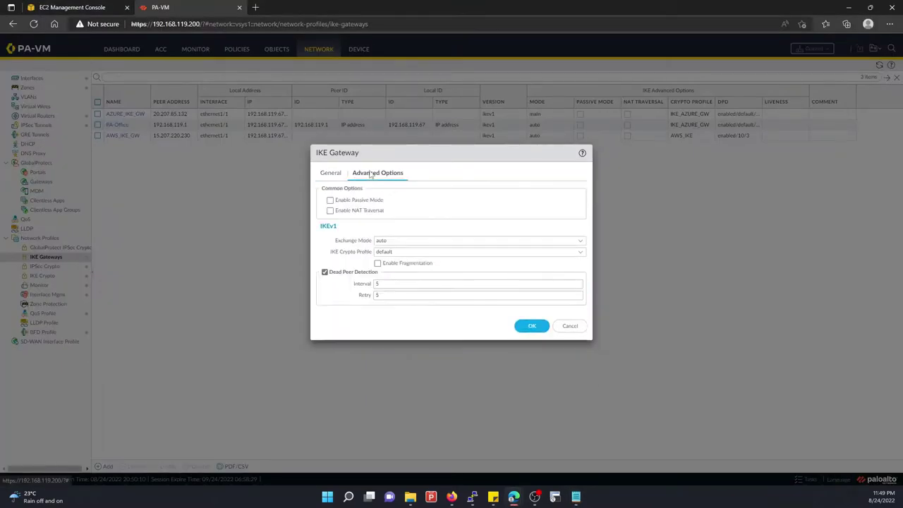
Keep exchange mode auto, pick AWS_IKE crypto profile, set DPD interval 10, retry 3, and save
{"action": "left_click", "coordinate": [581, 241]}
{"action": "left_click", "coordinate": [407, 253]}
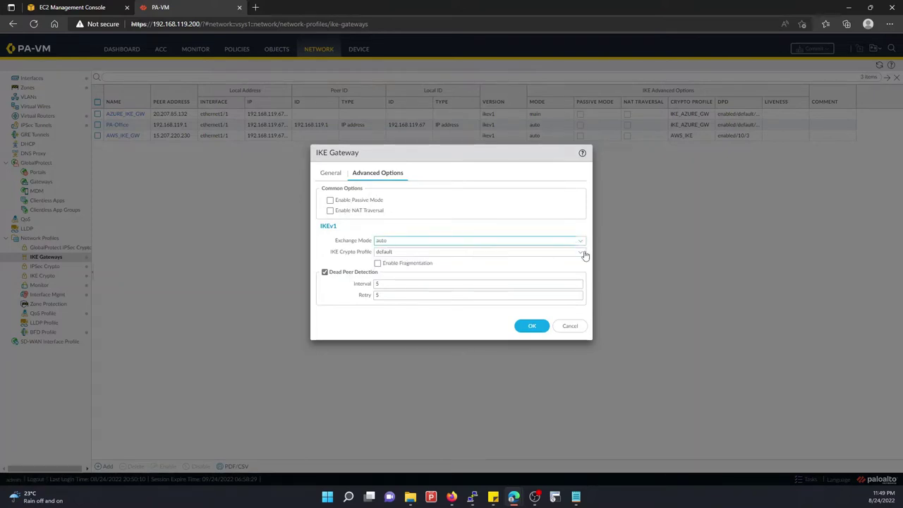
{"action": "left_click", "coordinate": [585, 254]}
{"action": "left_click", "coordinate": [392, 264]}
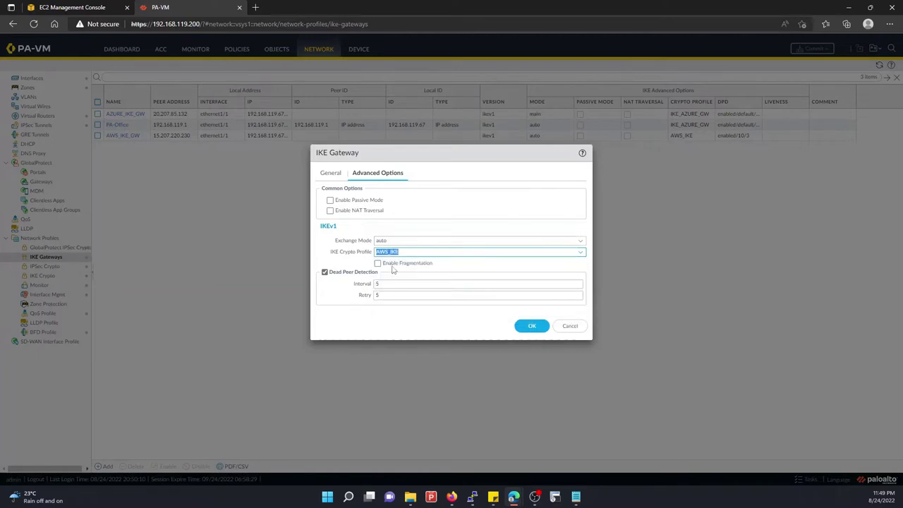
{"action": "left_click", "coordinate": [382, 283]}
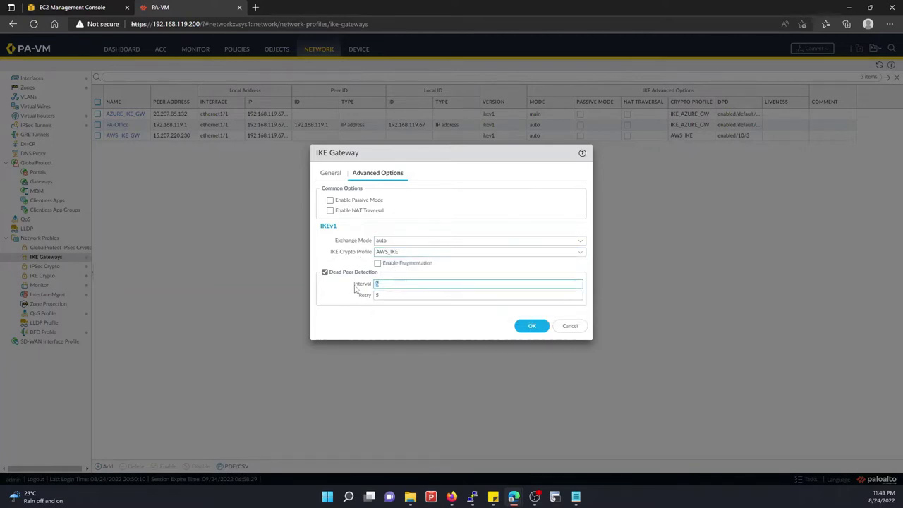
{"action": "type", "text": "10"}
{"action": "left_click", "coordinate": [400, 296]}
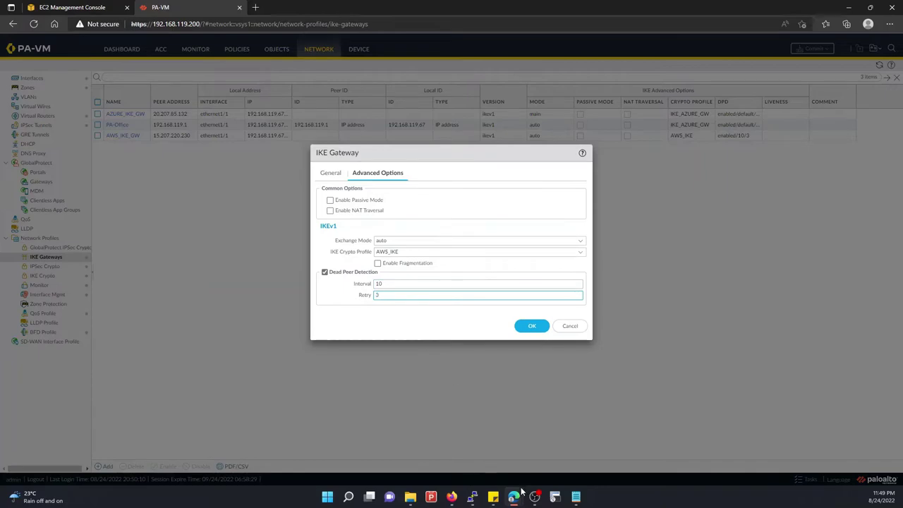
{"action": "mouse_move", "coordinate": [576, 496]}
{"action": "left_click", "coordinate": [594, 451]}
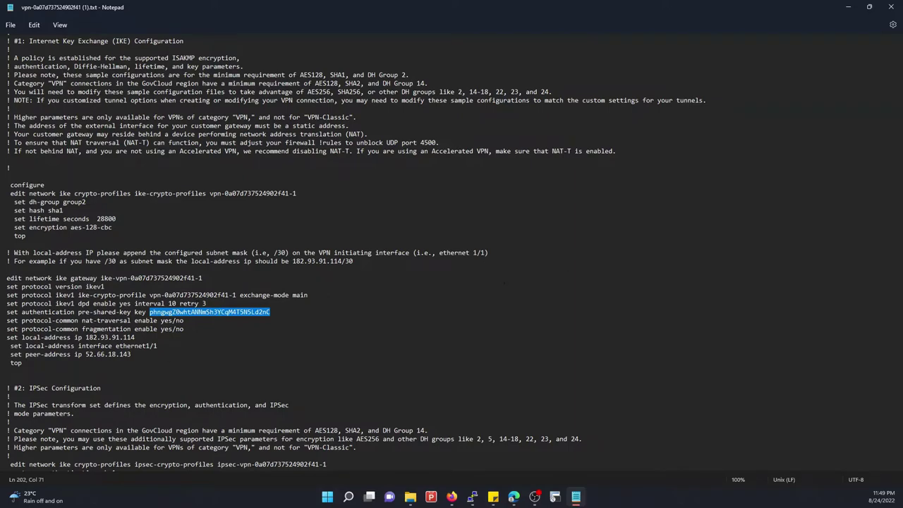
{"action": "key", "text": "alt+Tab"}
{"action": "type", "text": "3"}
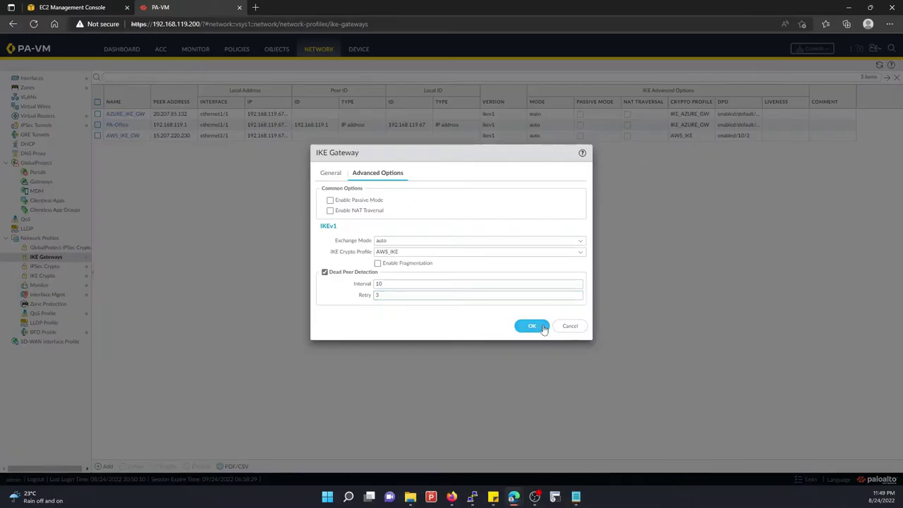
{"action": "left_click", "coordinate": [532, 325]}
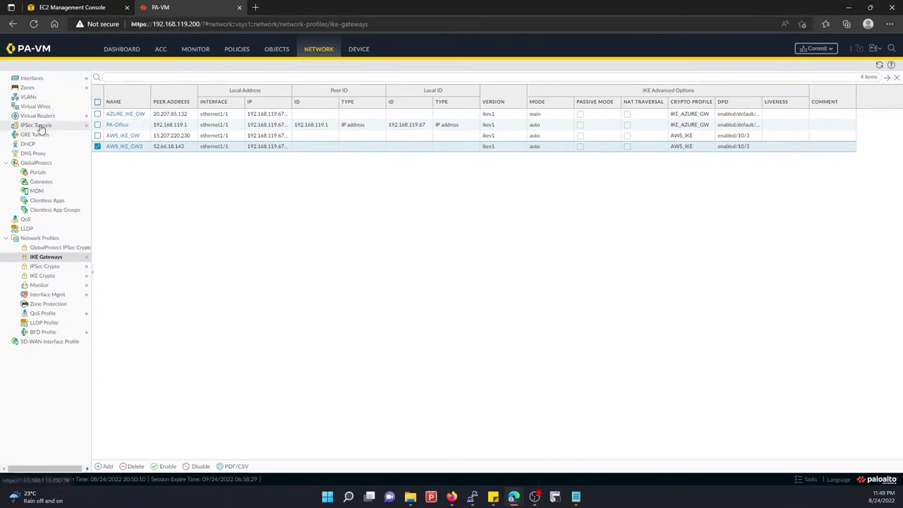
Add a new IPSec tunnel under Network > IPSec Tunnels named AWS_IPSEC_GW2
{"action": "left_click", "coordinate": [38, 125]}
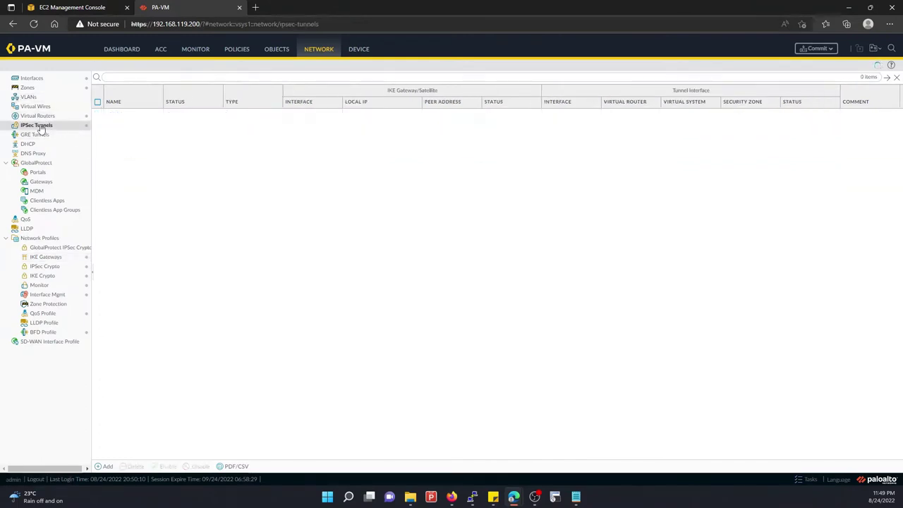
{"action": "left_click", "coordinate": [105, 466]}
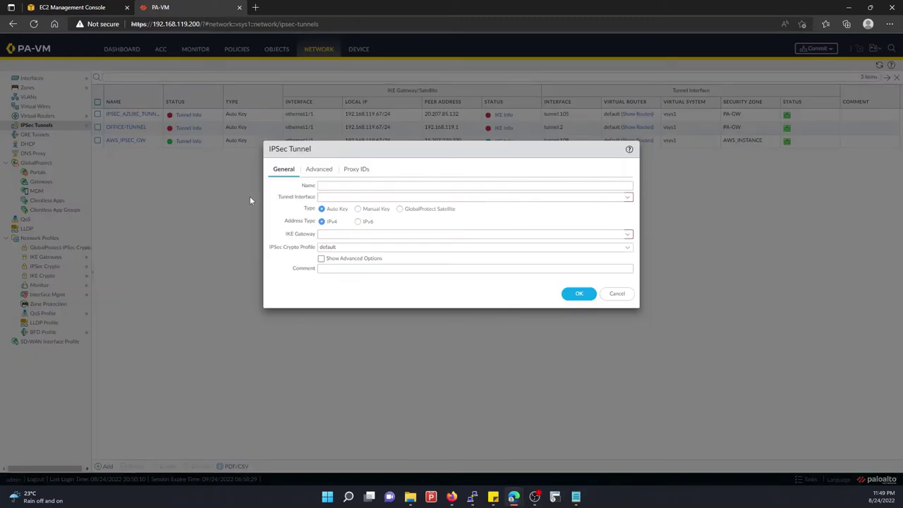
{"action": "left_click", "coordinate": [321, 184]}
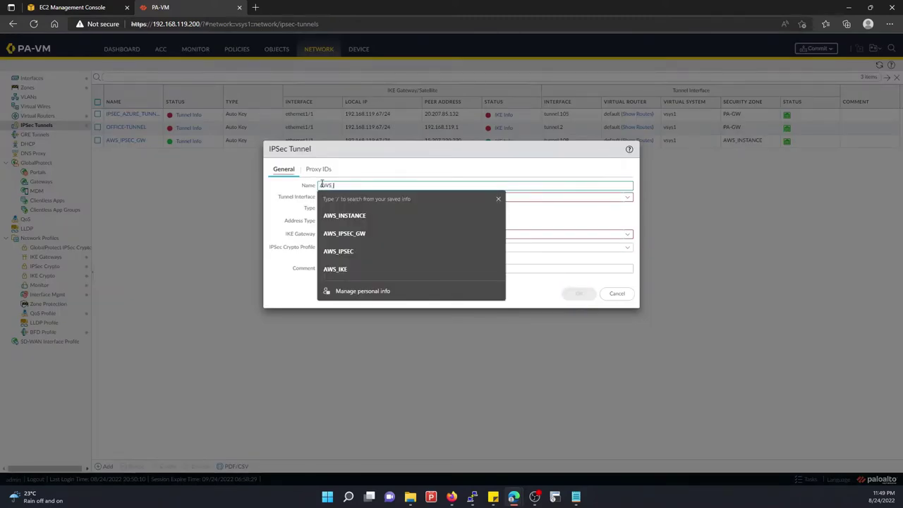
{"action": "type", "text": "AWS_IPSEC"}
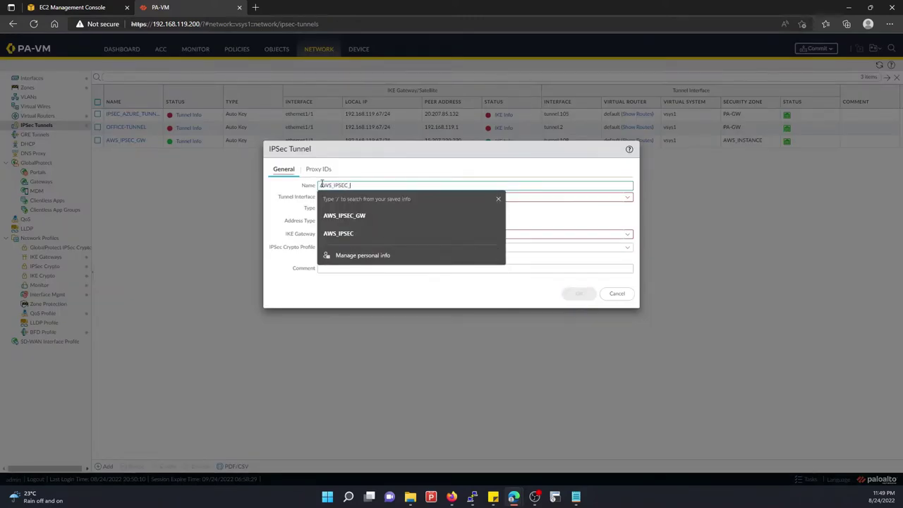
{"action": "type", "text": "_G"}
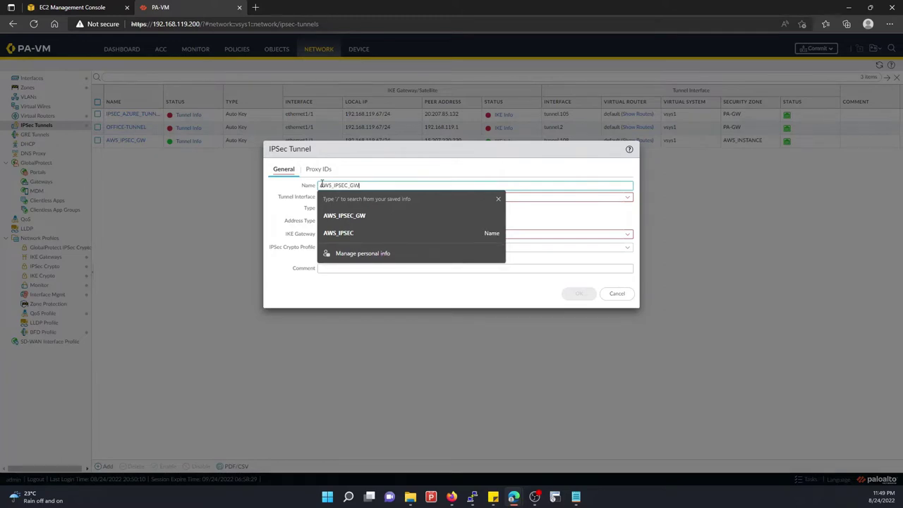
{"action": "type", "text": "W"}
{"action": "left_click", "coordinate": [352, 216]}
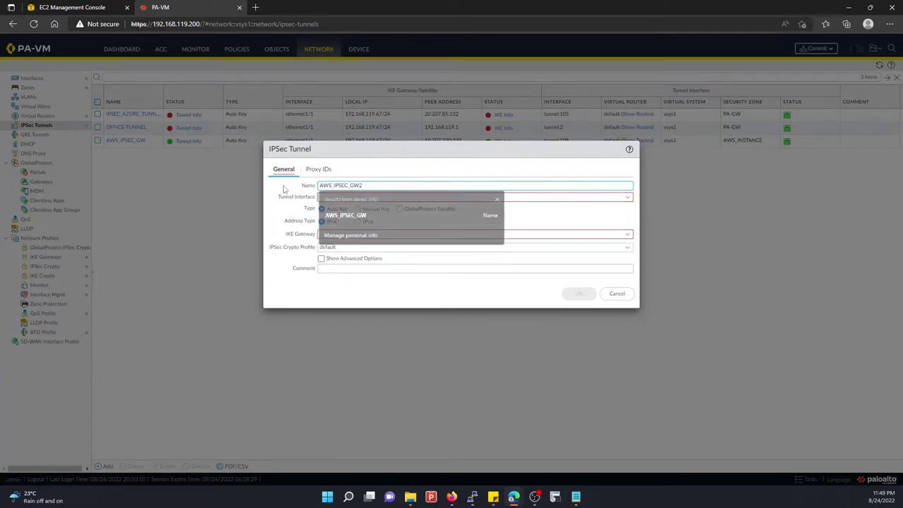
{"action": "type", "text": "2"}
{"action": "left_click", "coordinate": [628, 197]}
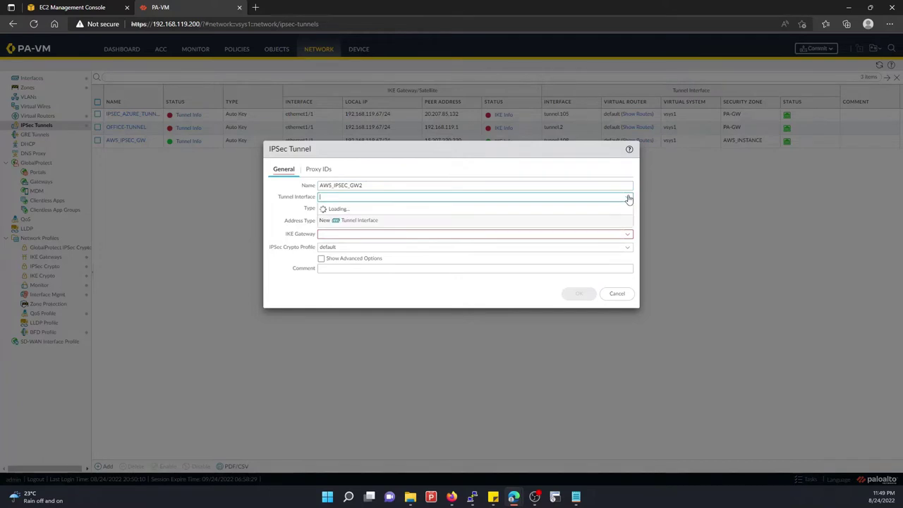
Add tunnel.110 commented AWS TUNNEL 2, in virtual router default and zone AWS_INSTANCE
{"action": "left_click", "coordinate": [361, 252]}
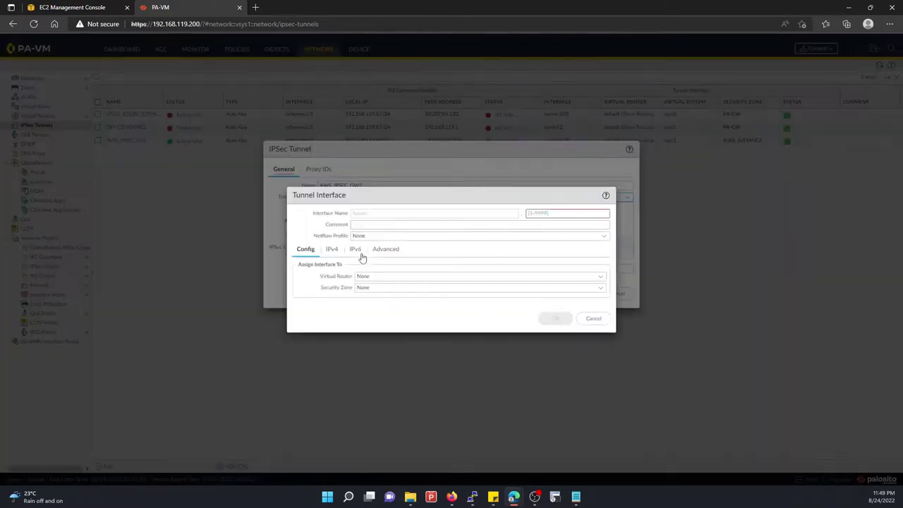
{"action": "left_click", "coordinate": [540, 213]}
{"action": "type", "text": "110"}
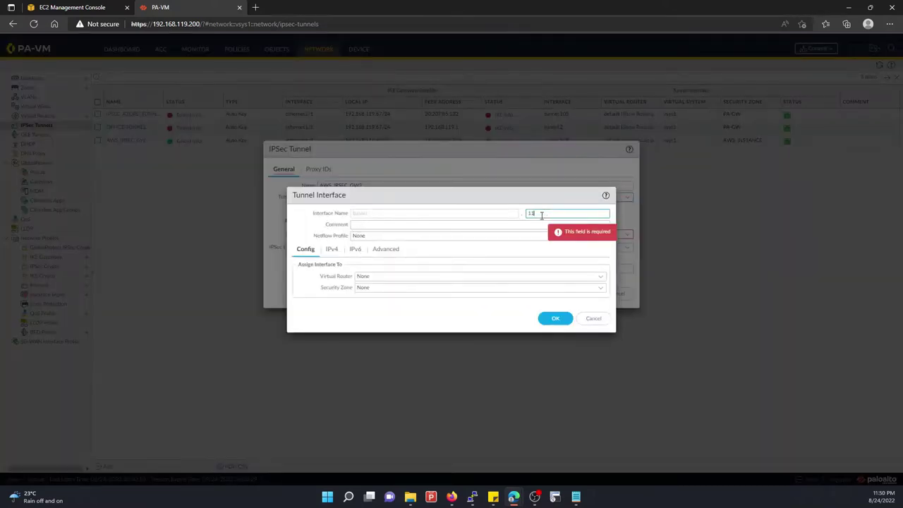
{"action": "left_click", "coordinate": [363, 226]}
{"action": "type", "text": "AWS"}
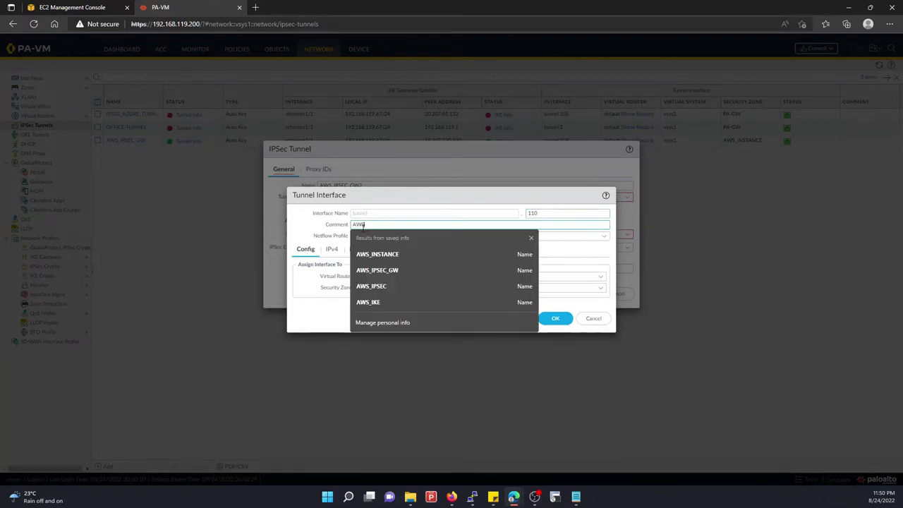
{"action": "type", "text": "_TUNNEL 2"}
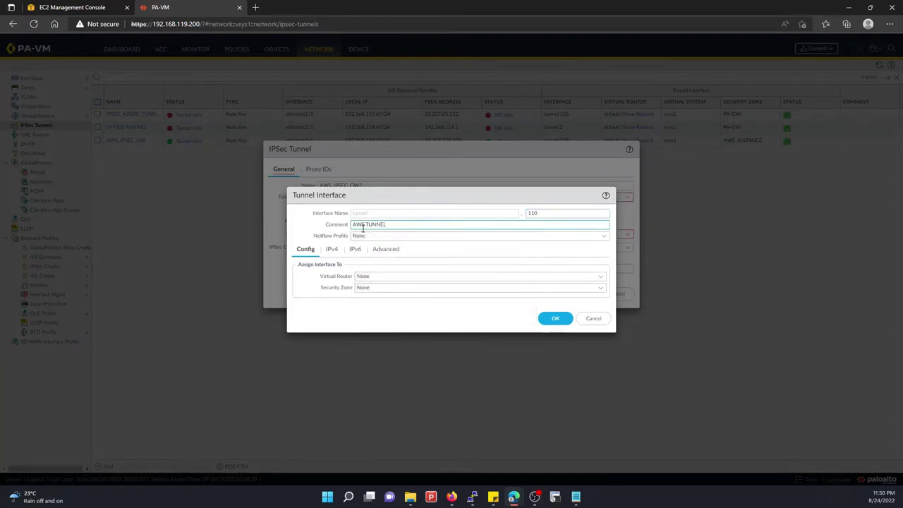
{"action": "left_click", "coordinate": [599, 277]}
{"action": "left_click", "coordinate": [375, 299]}
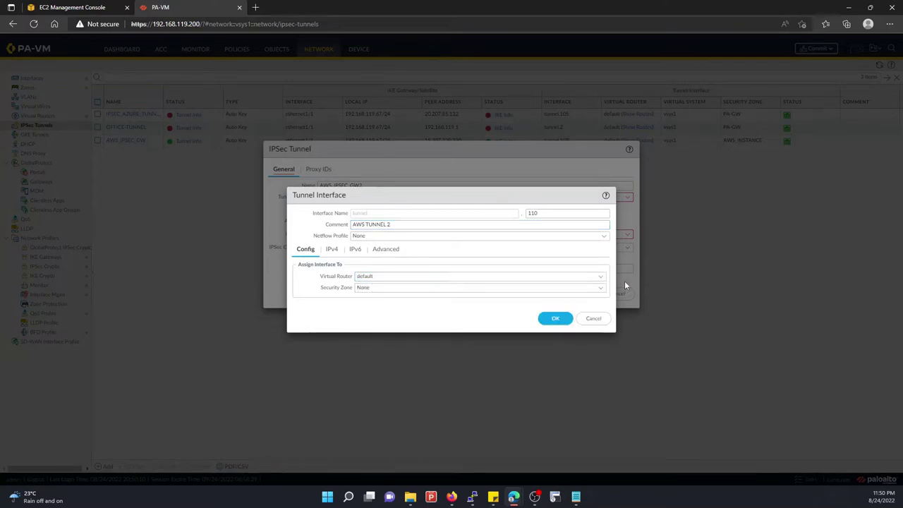
{"action": "left_click", "coordinate": [601, 289]}
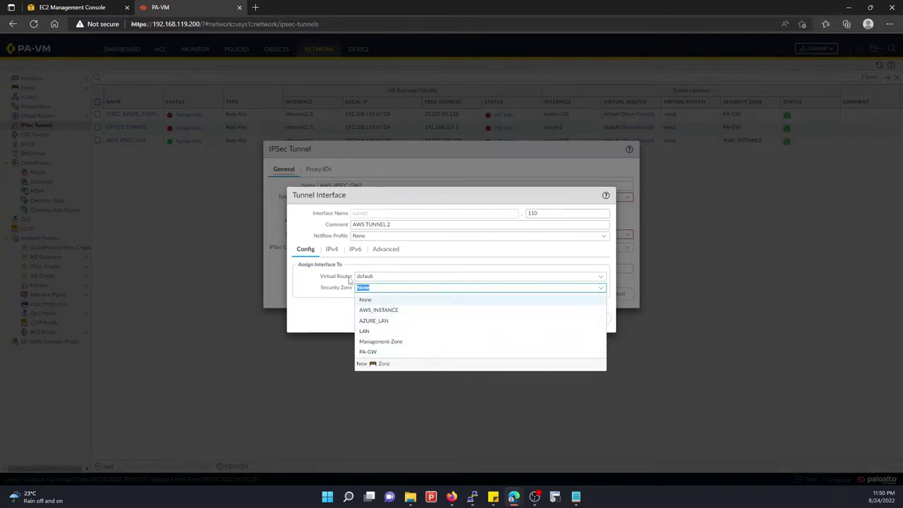
{"action": "left_click", "coordinate": [365, 311]}
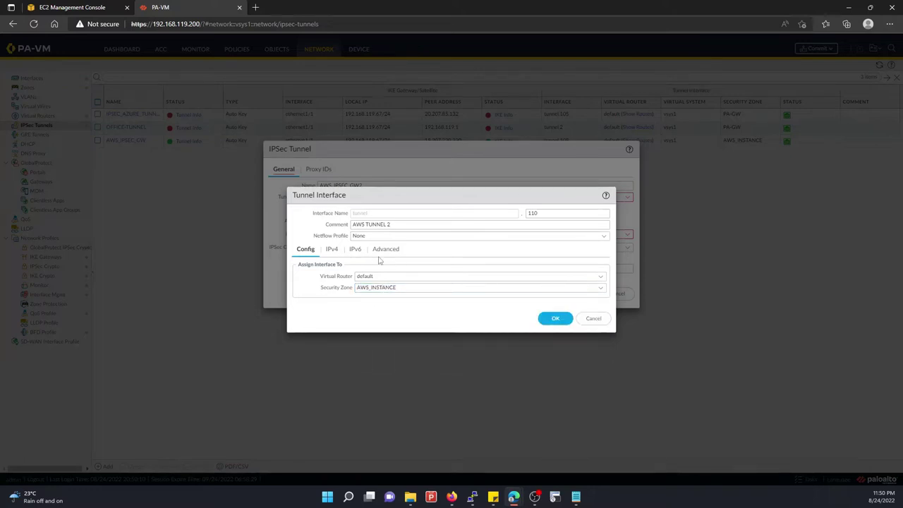
{"action": "left_click", "coordinate": [331, 251]}
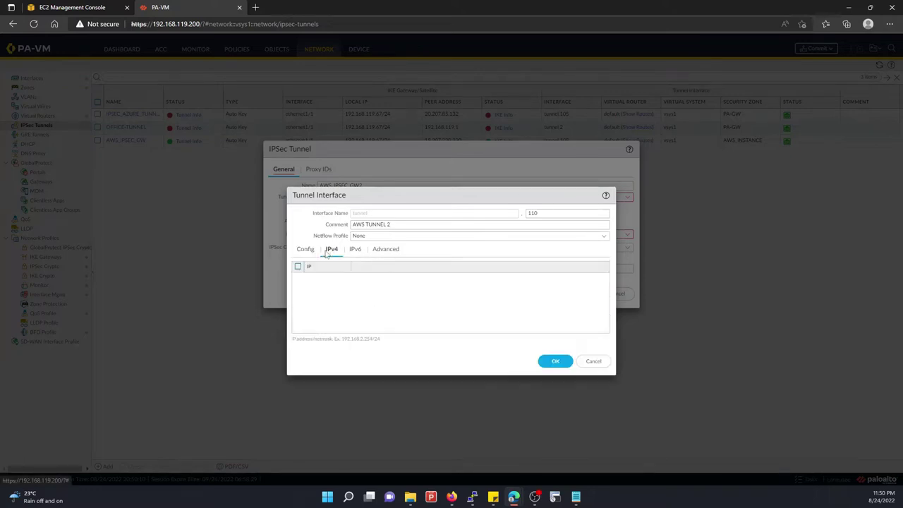
{"action": "left_click", "coordinate": [302, 250]}
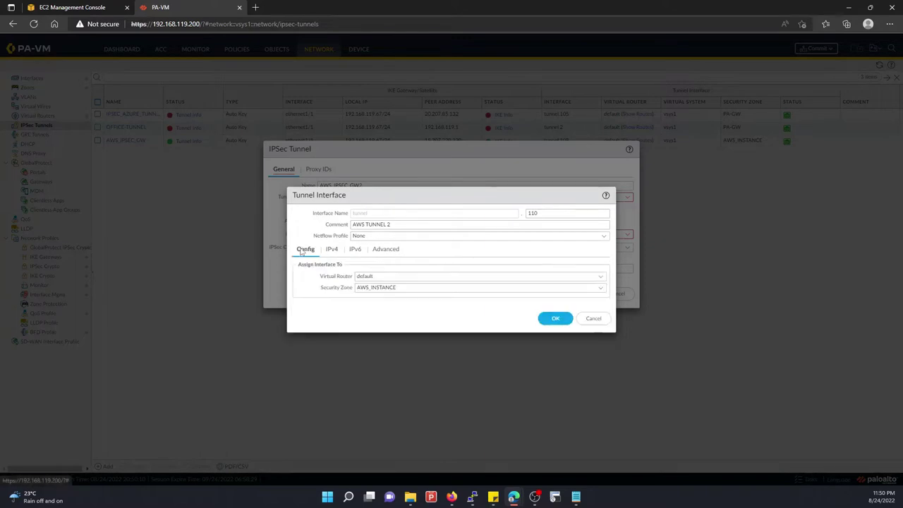
{"action": "left_click", "coordinate": [562, 318]}
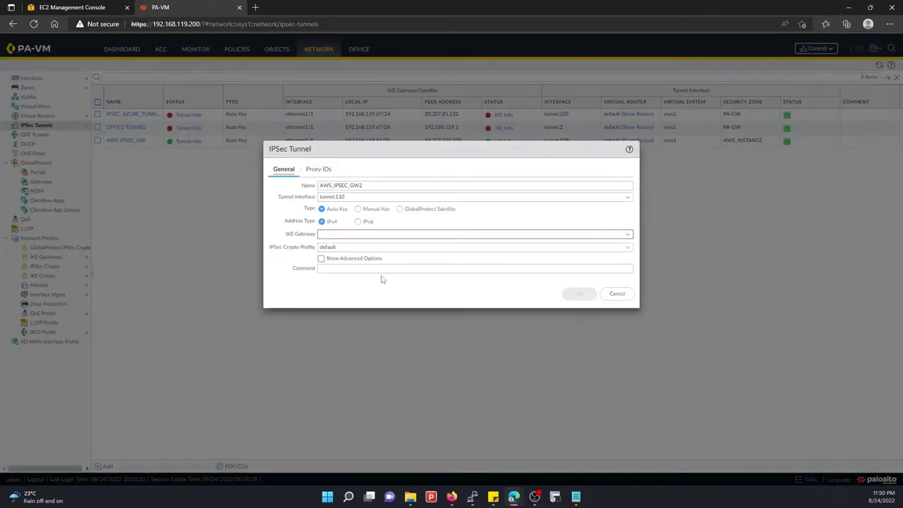
Give the tunnel IKE gateway AWS_IKE_GW2 and crypto profile AWS_IPSEC, show advanced options, and save
{"action": "left_click", "coordinate": [627, 234]}
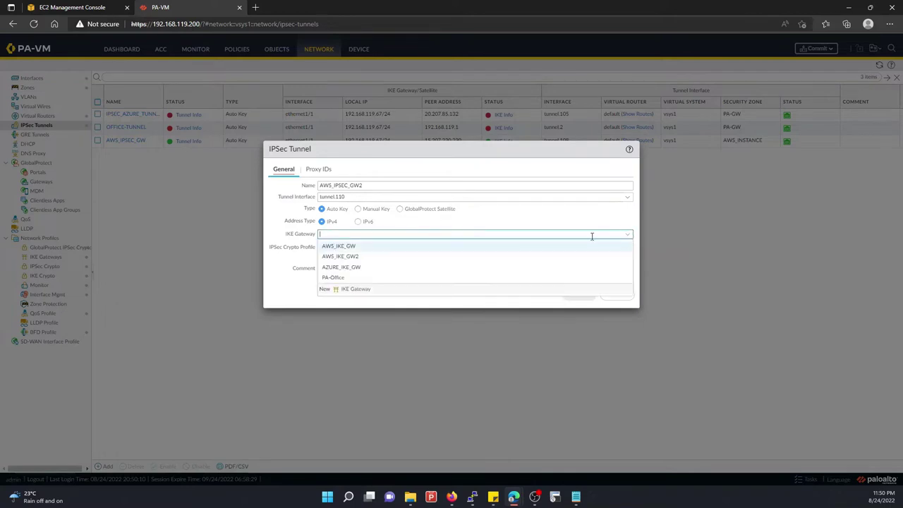
{"action": "left_click", "coordinate": [350, 257]}
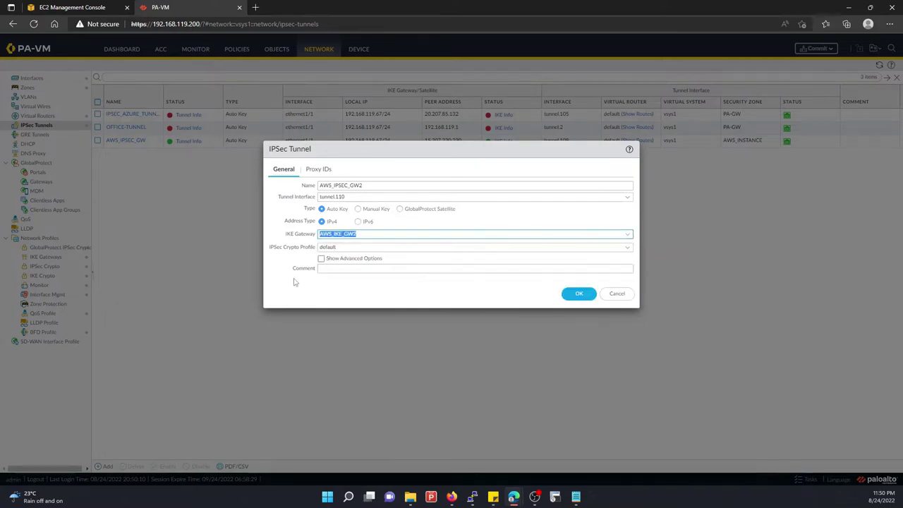
{"action": "left_click", "coordinate": [627, 246]}
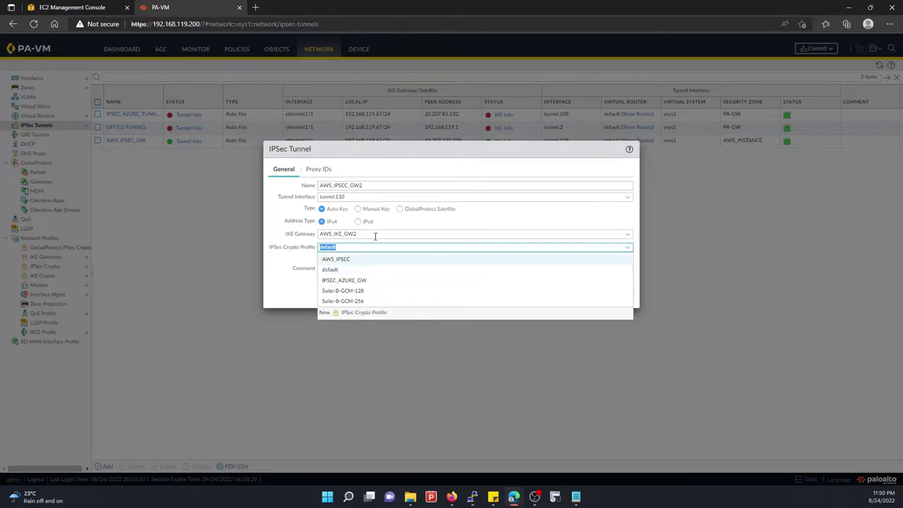
{"action": "left_click", "coordinate": [339, 262]}
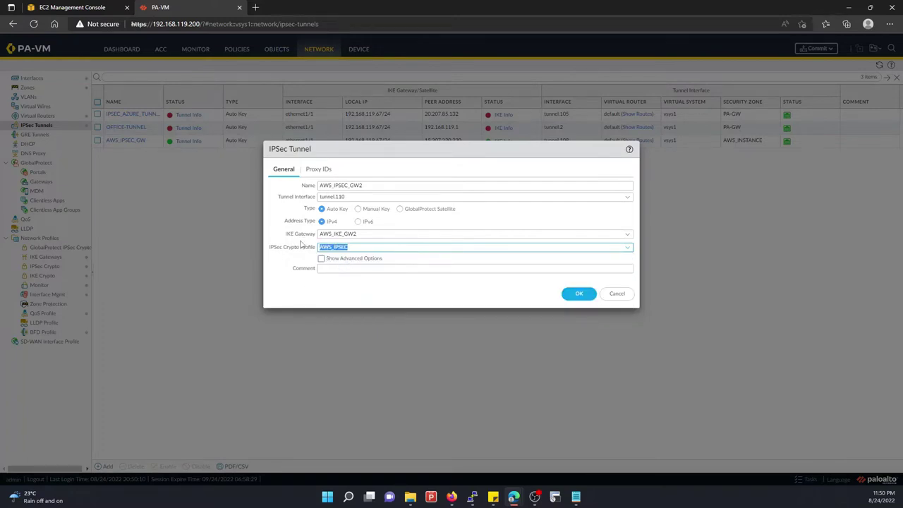
{"action": "left_click", "coordinate": [320, 259]}
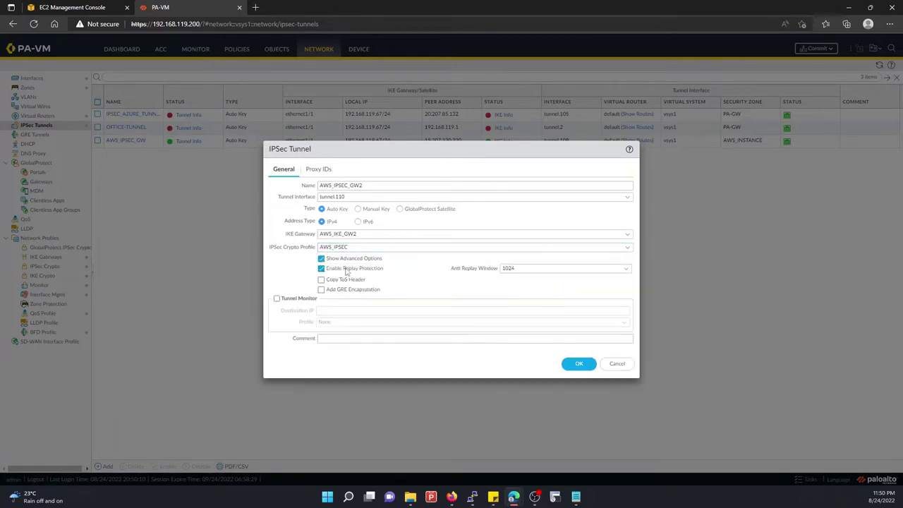
{"action": "left_click", "coordinate": [315, 171]}
{"action": "left_click", "coordinate": [286, 172]}
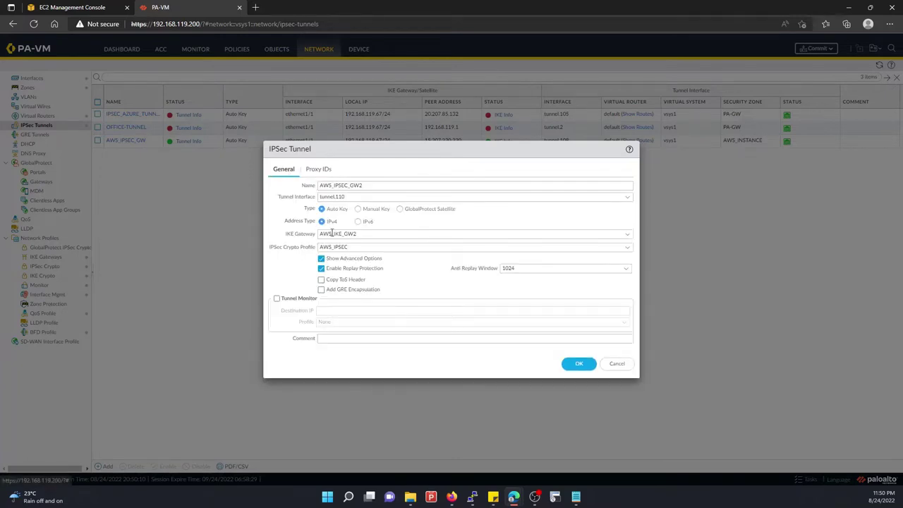
{"action": "left_click", "coordinate": [630, 235]}
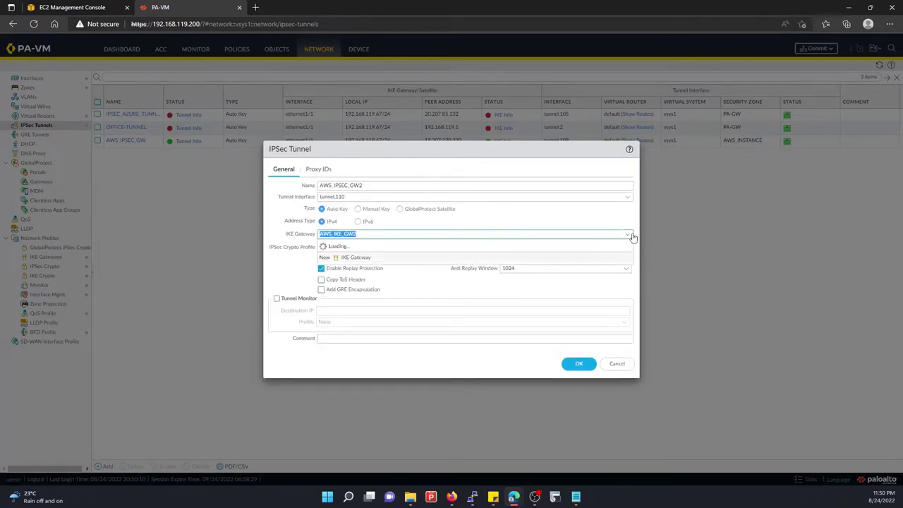
{"action": "left_click", "coordinate": [630, 235]}
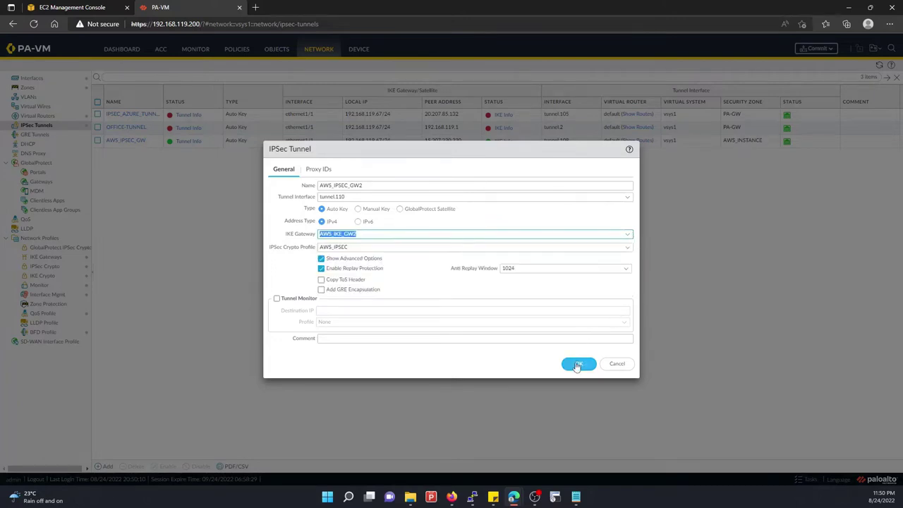
{"action": "left_click", "coordinate": [577, 364]}
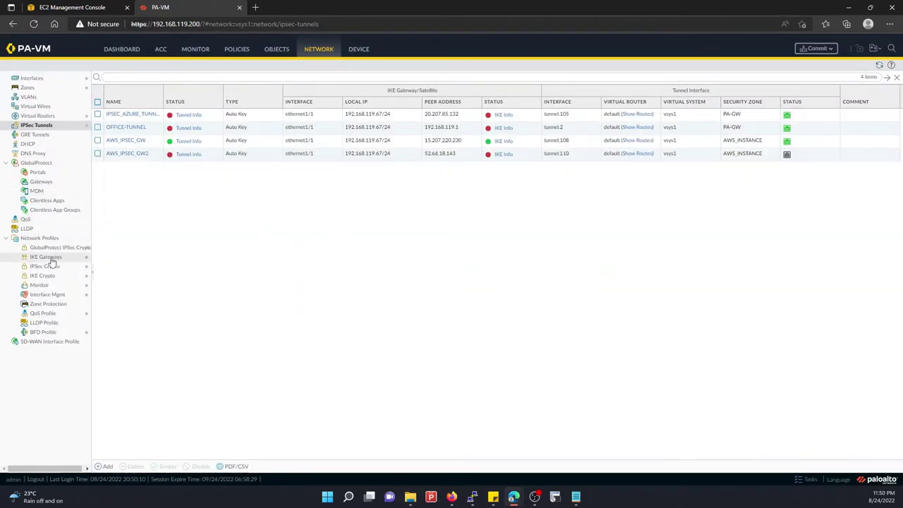
{"action": "left_click", "coordinate": [49, 257]}
{"action": "left_click", "coordinate": [125, 148]}
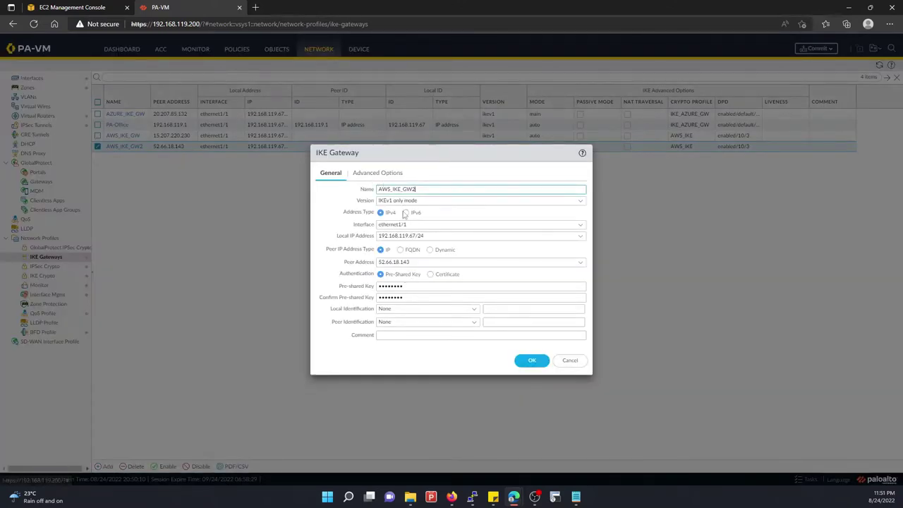
{"action": "left_click", "coordinate": [367, 173]}
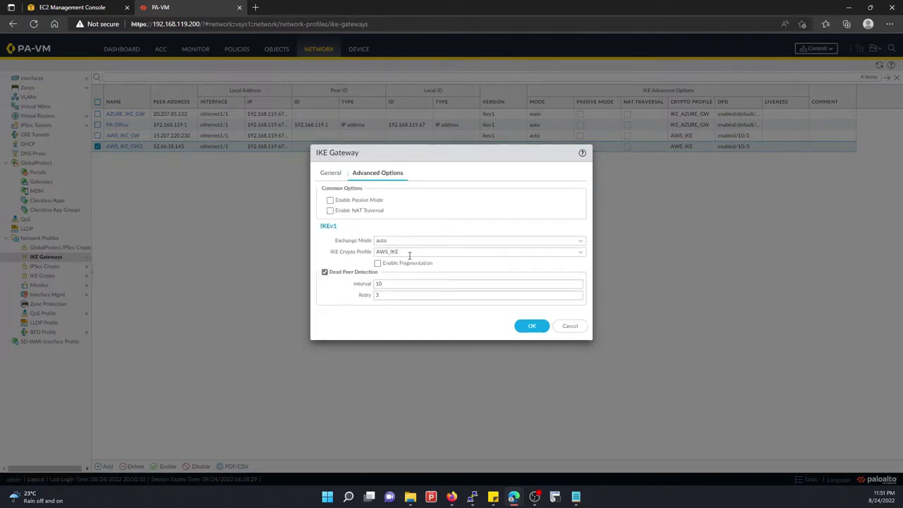
{"action": "left_click", "coordinate": [330, 174]}
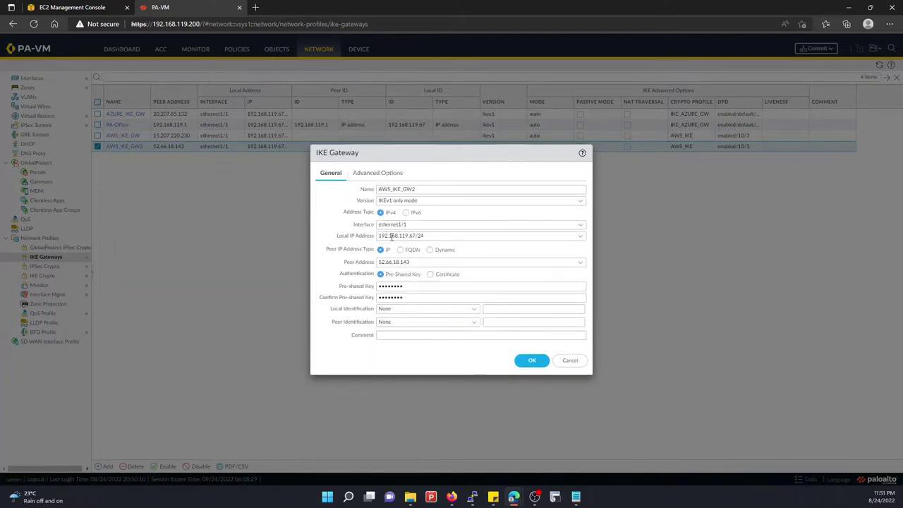
{"action": "left_click", "coordinate": [570, 361]}
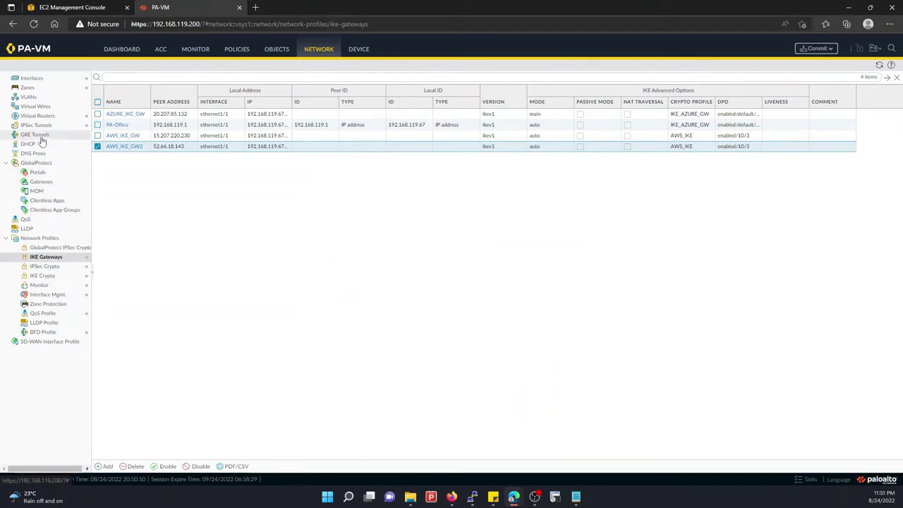
{"action": "left_click", "coordinate": [38, 127]}
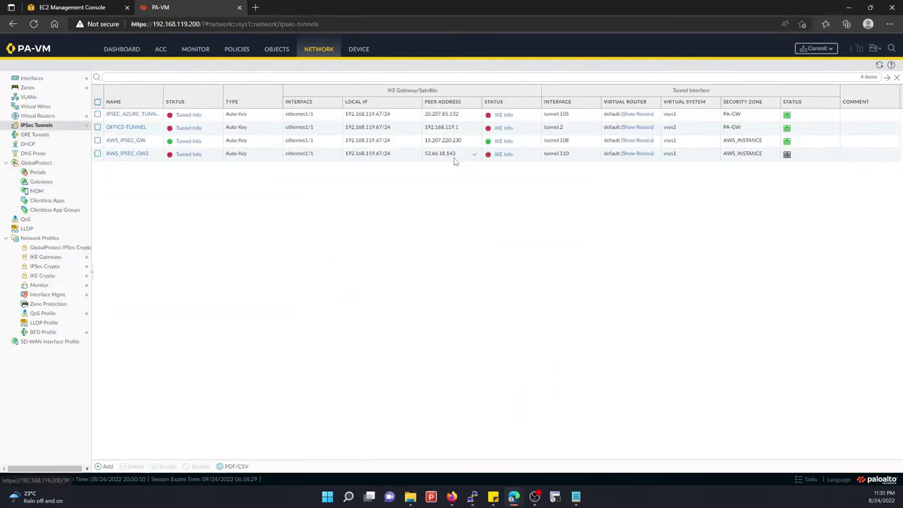
Open the default virtual router's Static Routes and preview a new route without keeping it
{"action": "left_click", "coordinate": [36, 116]}
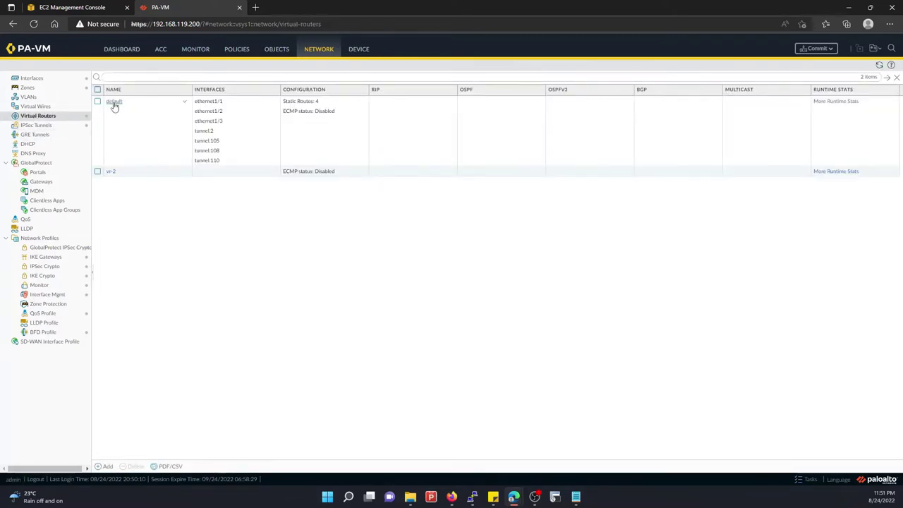
{"action": "left_click", "coordinate": [114, 103]}
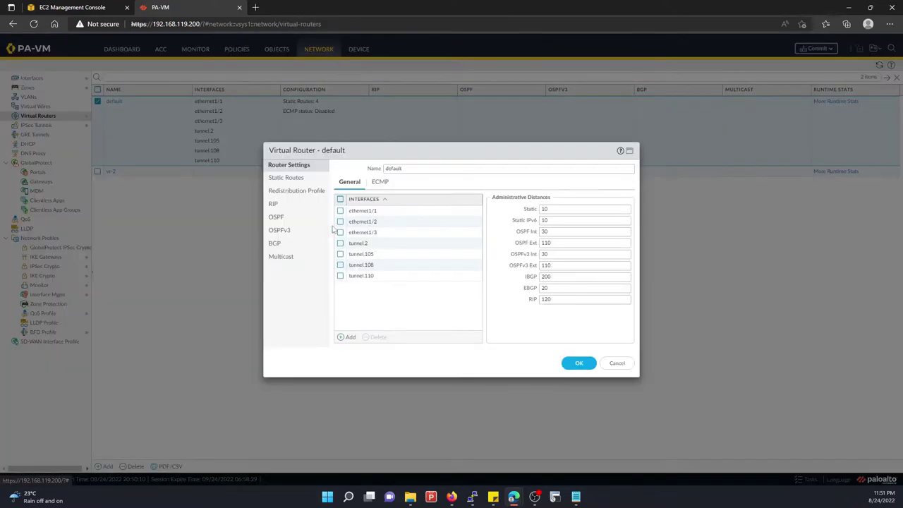
{"action": "left_click", "coordinate": [287, 178]}
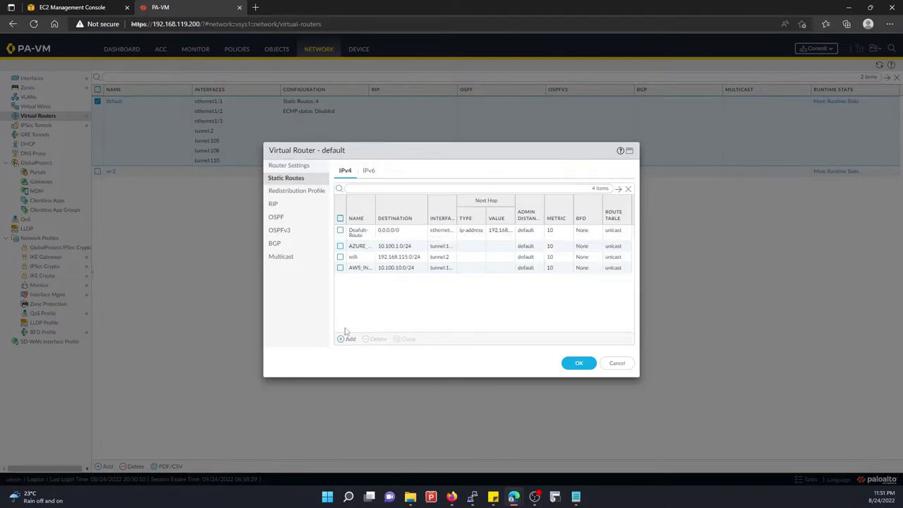
{"action": "left_click", "coordinate": [347, 339]}
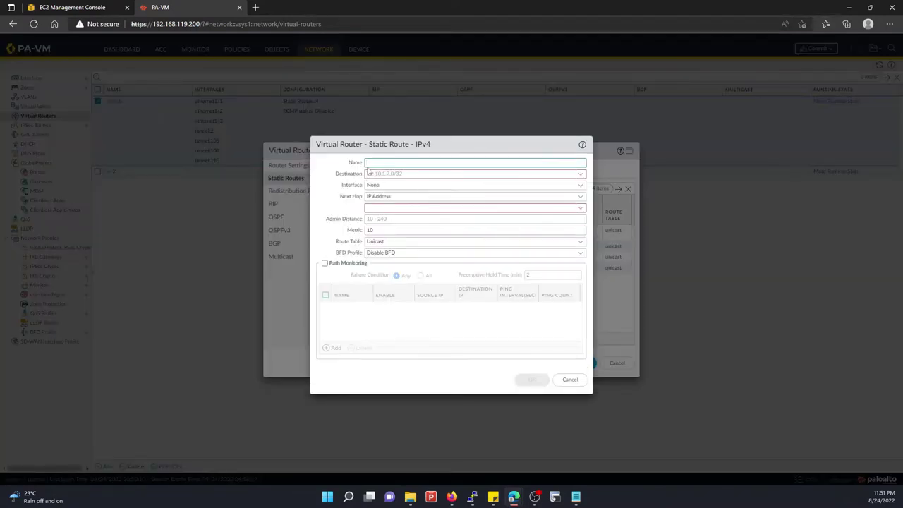
{"action": "left_click", "coordinate": [369, 173]}
{"action": "left_click", "coordinate": [569, 379]}
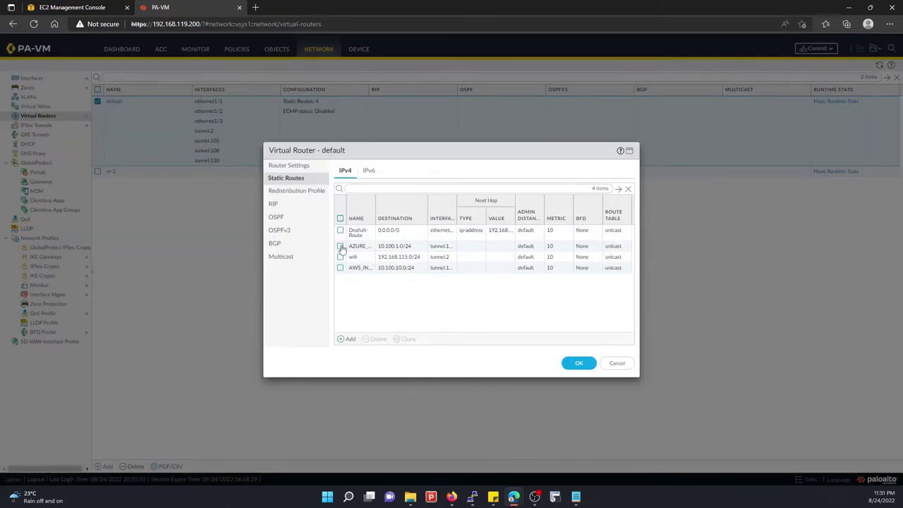
Inspect the AZURE_LAN_ROUTE settings, copying its name, then start a new static route
{"action": "left_click", "coordinate": [341, 247]}
{"action": "left_click", "coordinate": [356, 246]}
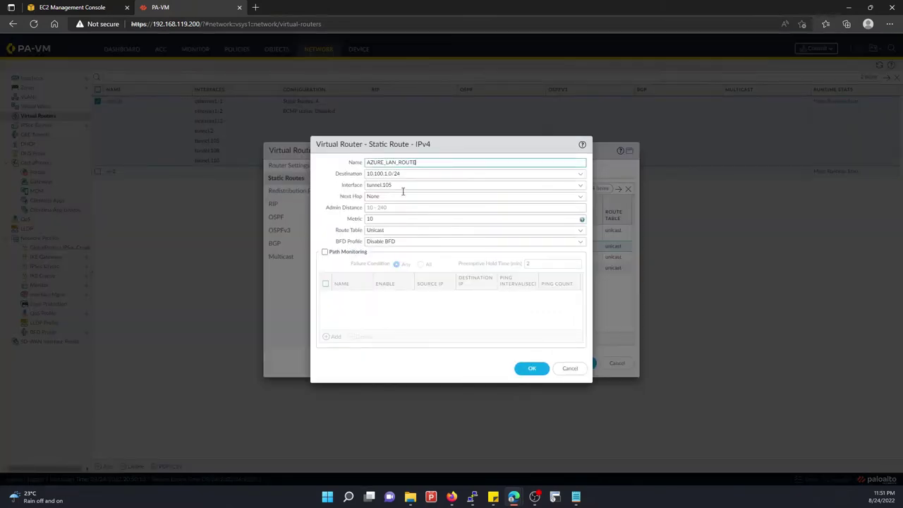
{"action": "left_click_drag", "start_coordinate": [429, 165], "coordinate": [346, 167]}
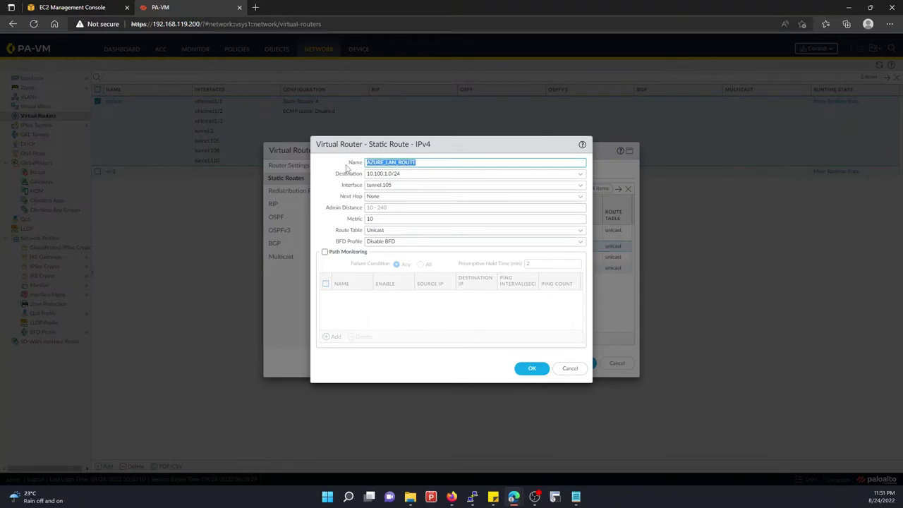
{"action": "left_click", "coordinate": [570, 369]}
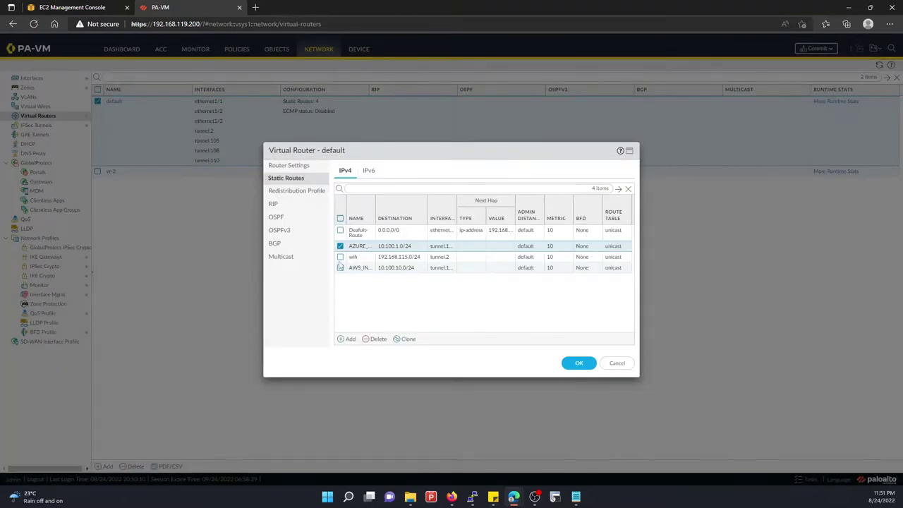
{"action": "left_click", "coordinate": [345, 339]}
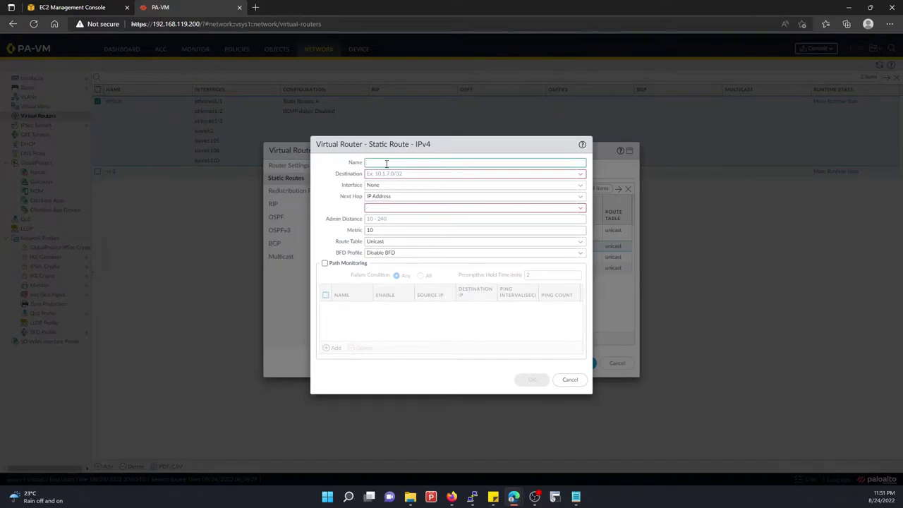
Name the new route AZURE_LAN_ROUTE2 with destination 10.100.10.0/24
{"action": "left_click", "coordinate": [386, 164]}
{"action": "key", "text": "Down"}
{"action": "key", "text": "Return"}
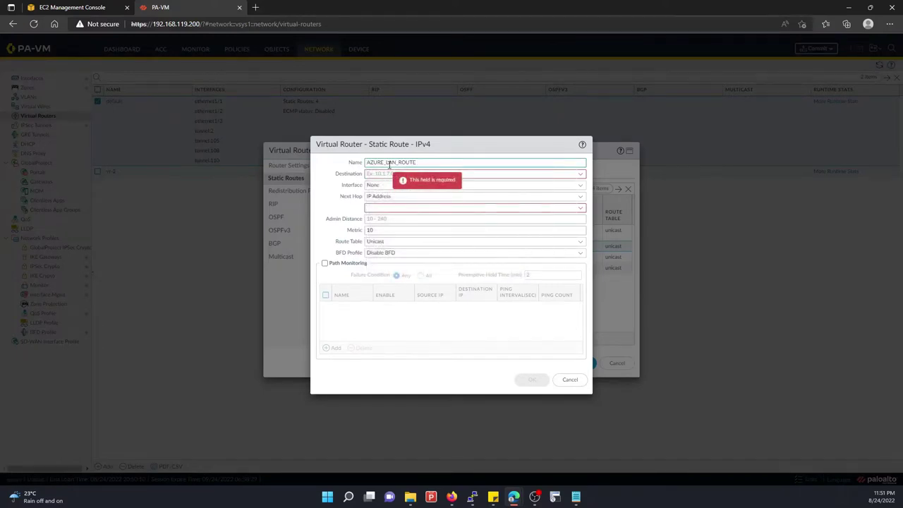
{"action": "type", "text": "2"}
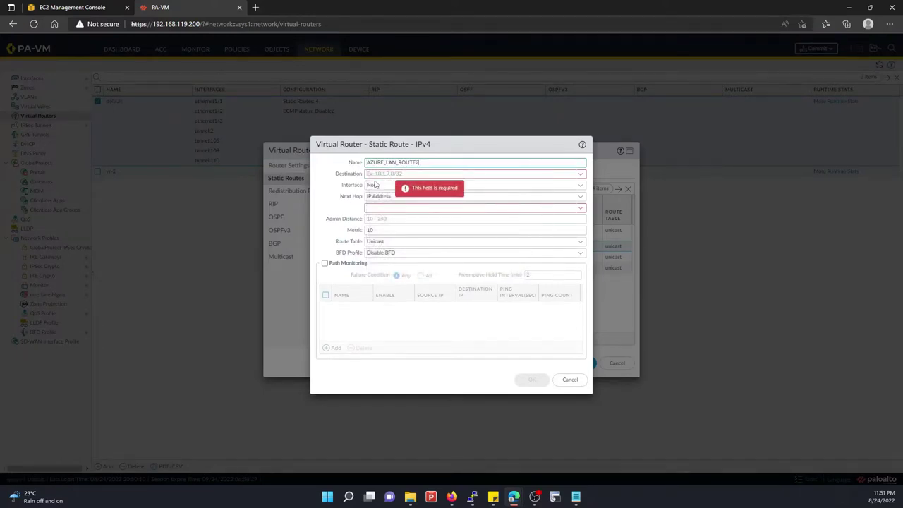
{"action": "left_click", "coordinate": [374, 177]}
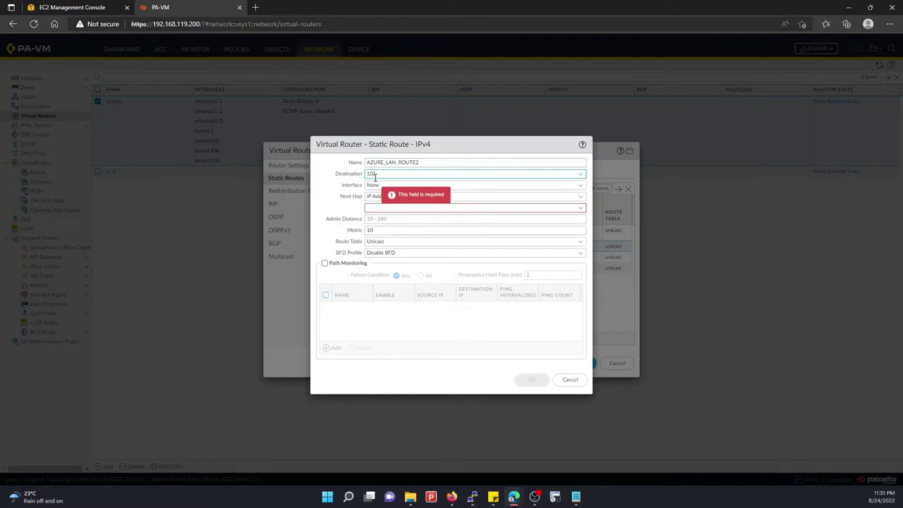
{"action": "type", "text": "10.400.10.0/24"}
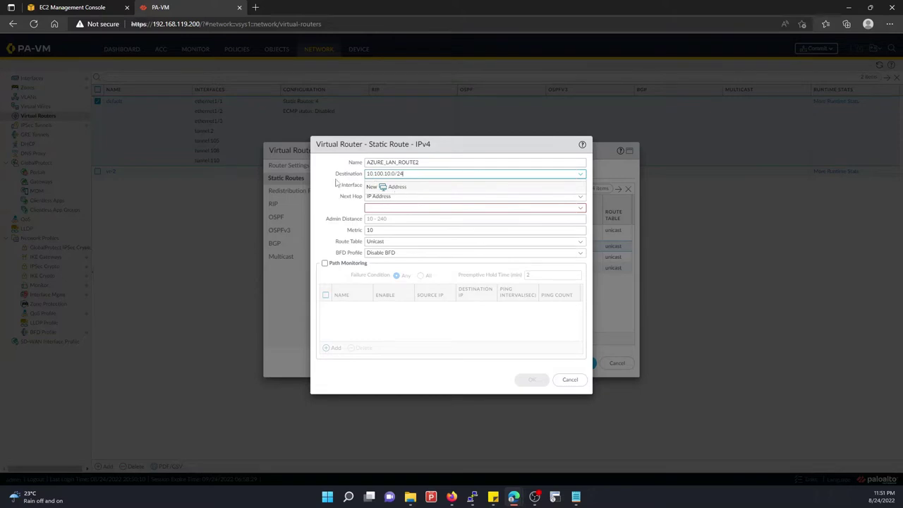
{"action": "left_click", "coordinate": [338, 183]}
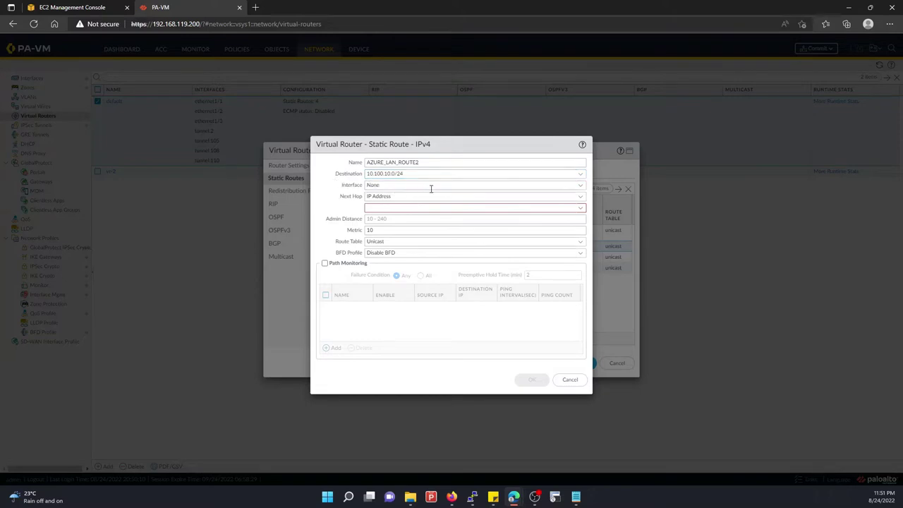
Route it through tunnel.110 with next hop None, then save the route and the router
{"action": "left_click", "coordinate": [579, 189]}
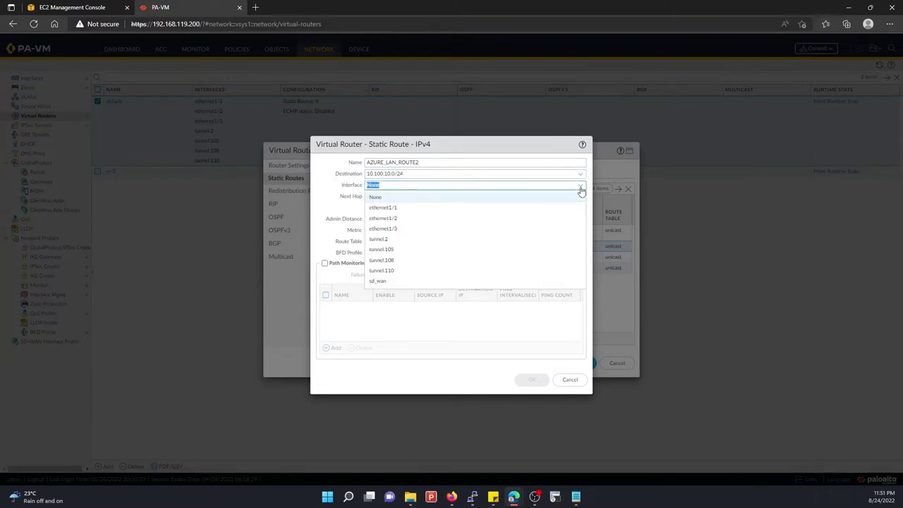
{"action": "left_click", "coordinate": [381, 271]}
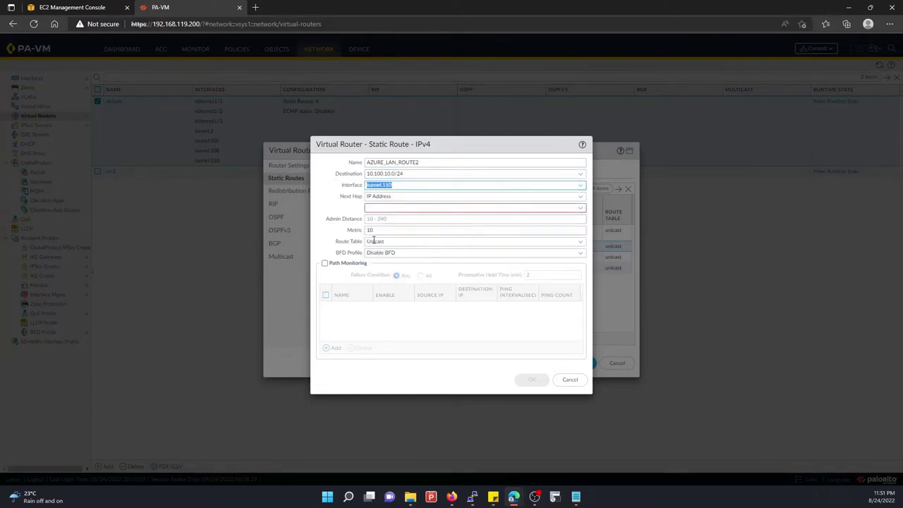
{"action": "left_click", "coordinate": [580, 198]}
{"action": "left_click", "coordinate": [375, 251]}
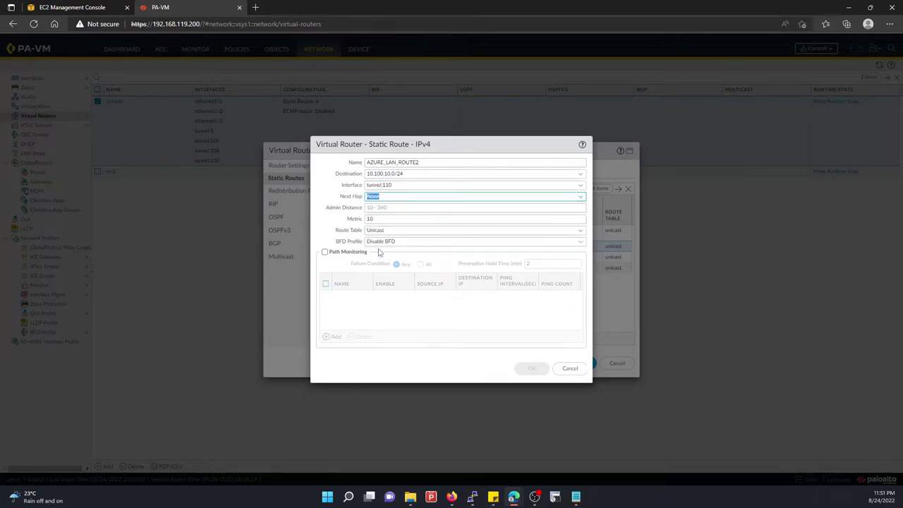
{"action": "key", "text": "shift+Tab"}
{"action": "left_click", "coordinate": [528, 368]}
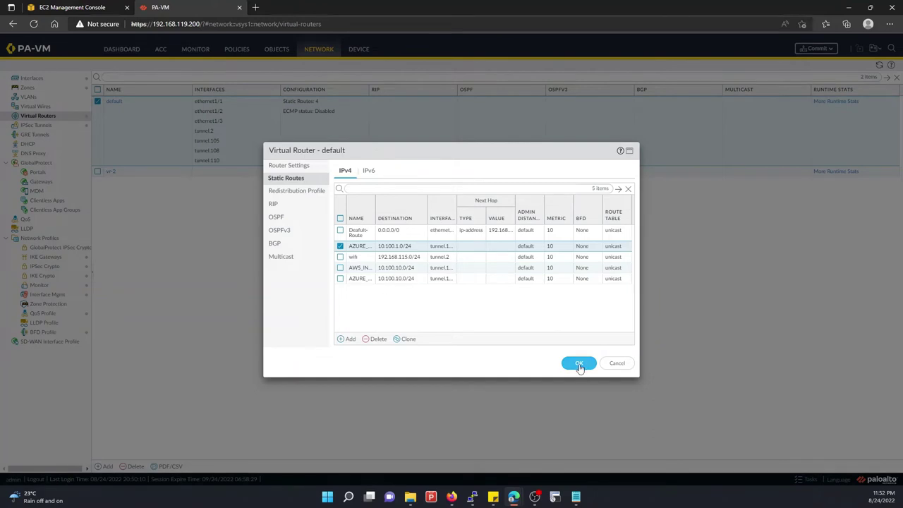
{"action": "left_click", "coordinate": [579, 363]}
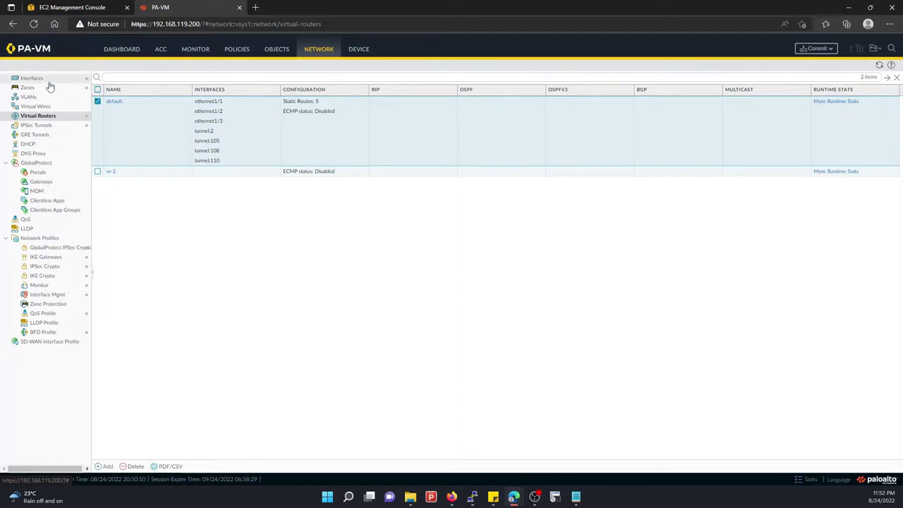
Commit all configuration changes from the IPSec Tunnels page
{"action": "left_click", "coordinate": [36, 124]}
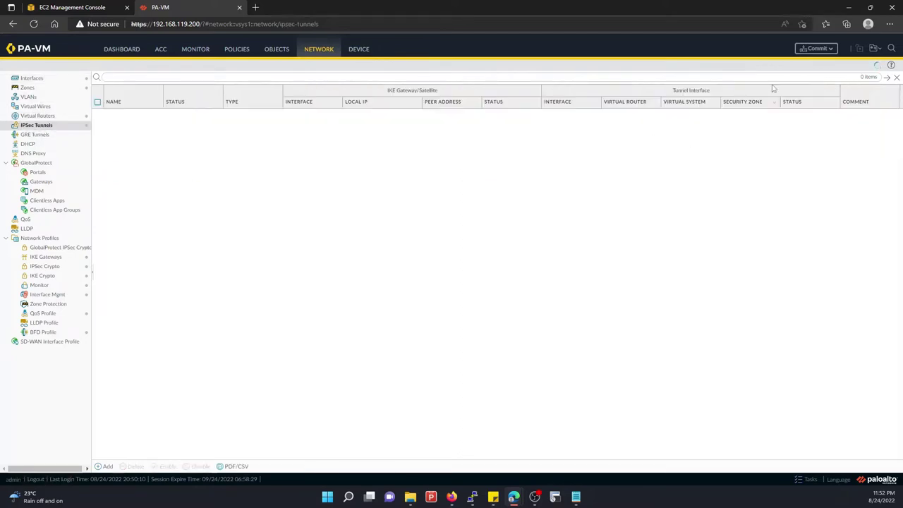
{"action": "left_click", "coordinate": [816, 48]}
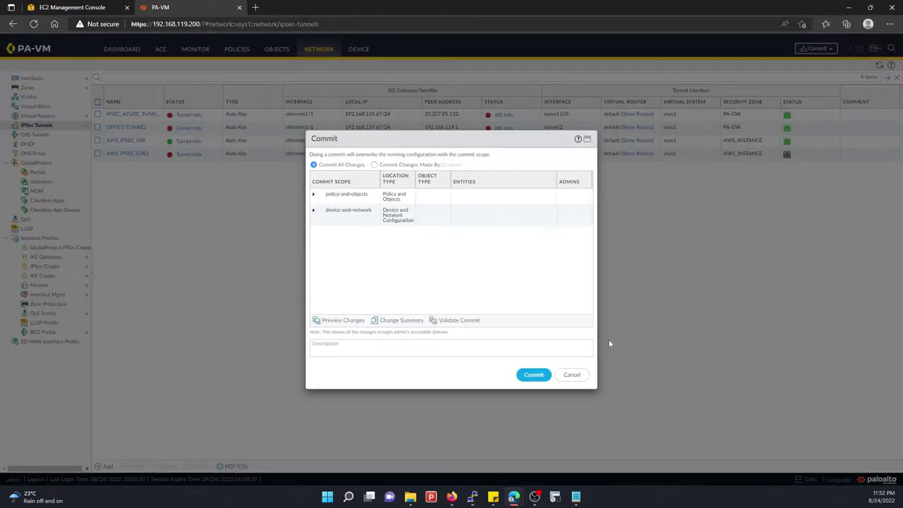
{"action": "left_click", "coordinate": [534, 375]}
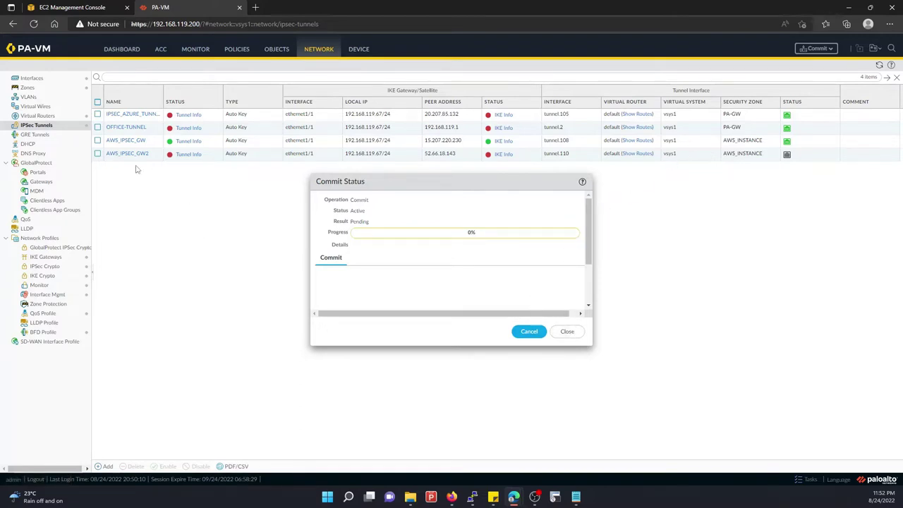
Check the AWS_IPSEC_GW tunnel entry, then move to the AWS VPN connections page
{"action": "left_click", "coordinate": [98, 140]}
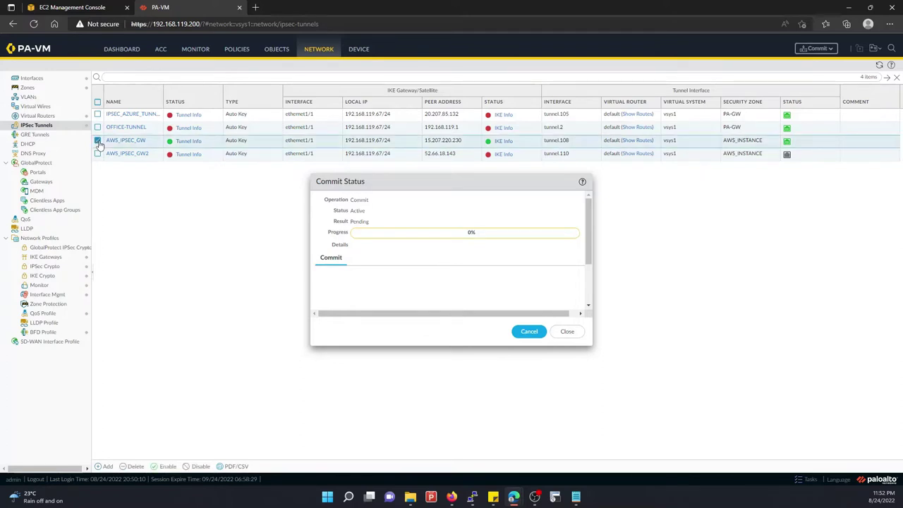
{"action": "left_click", "coordinate": [98, 141]}
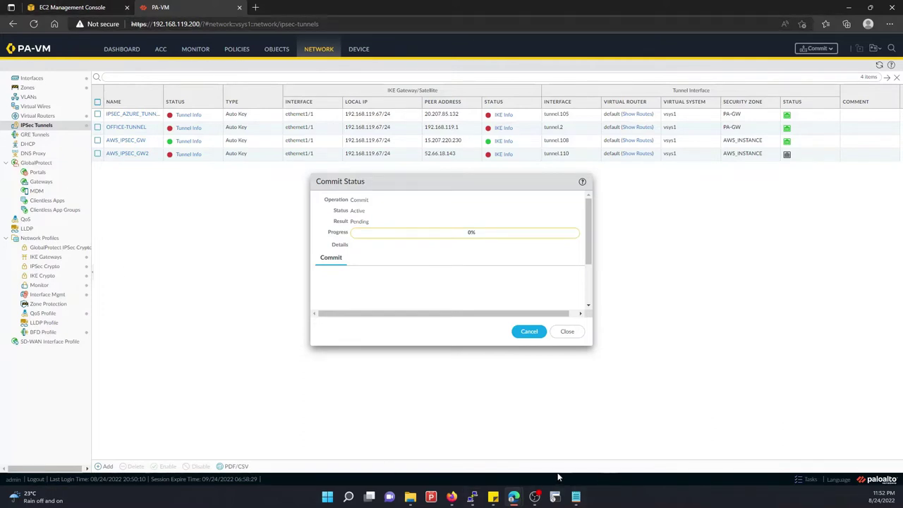
{"action": "mouse_move", "coordinate": [455, 497]}
{"action": "mouse_move", "coordinate": [514, 497]}
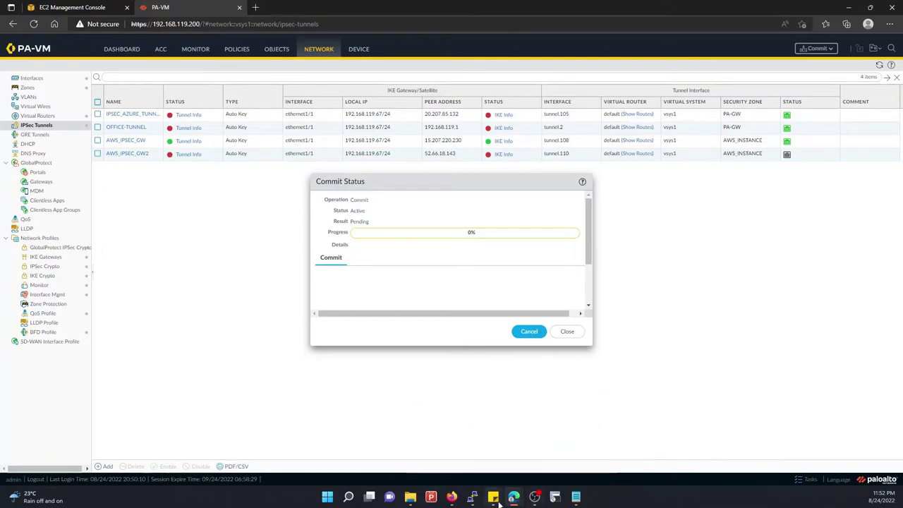
{"action": "left_click", "coordinate": [559, 437]}
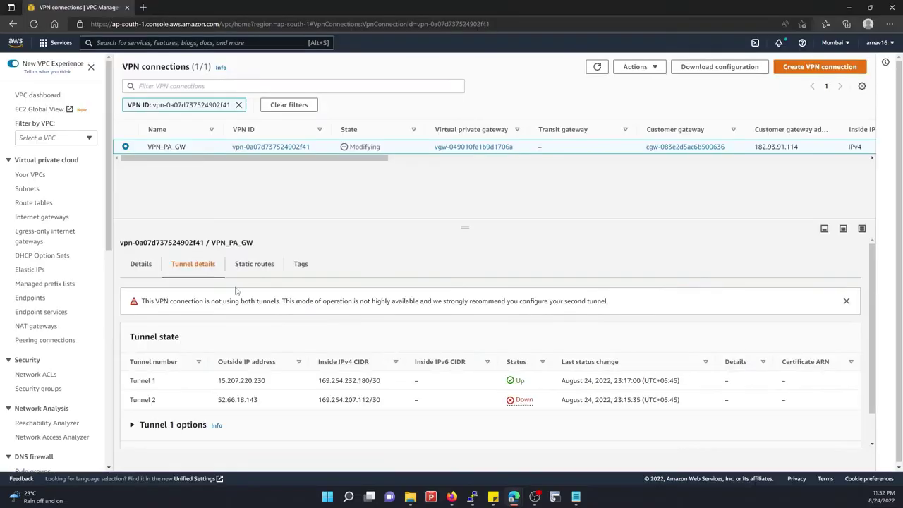
Refresh the VPN_PA_GW tunnel status in the AWS VPC Console
{"action": "left_click", "coordinate": [597, 67]}
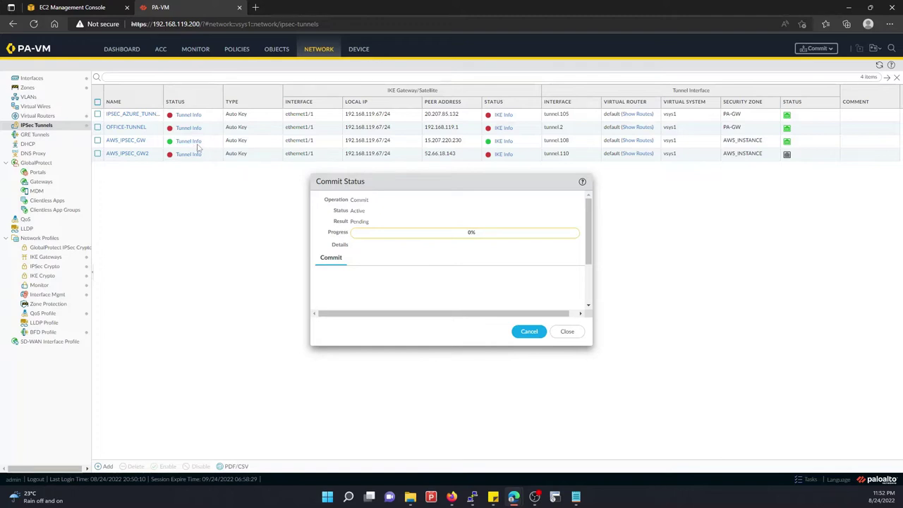
Launch a new PuTTY session from the taskbar's recent sessions
{"action": "mouse_move", "coordinate": [414, 499]}
{"action": "mouse_move", "coordinate": [478, 499]}
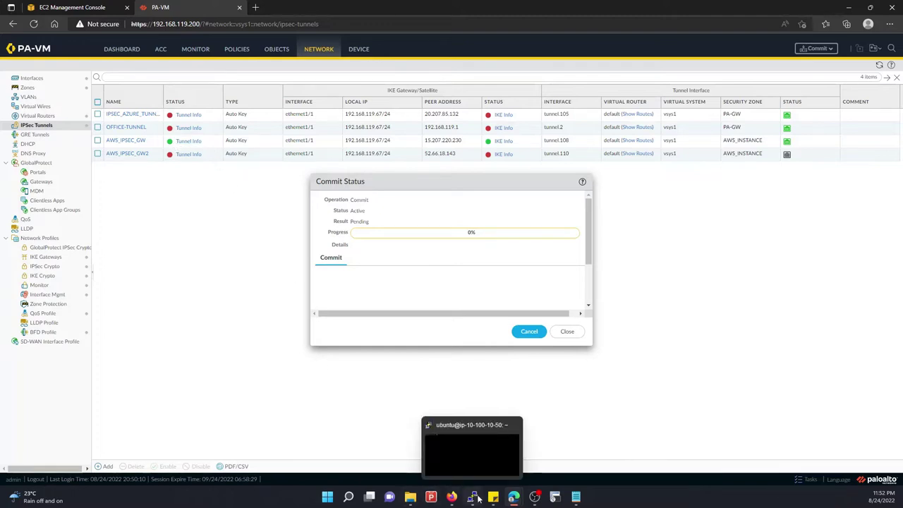
{"action": "left_click", "coordinate": [478, 498]}
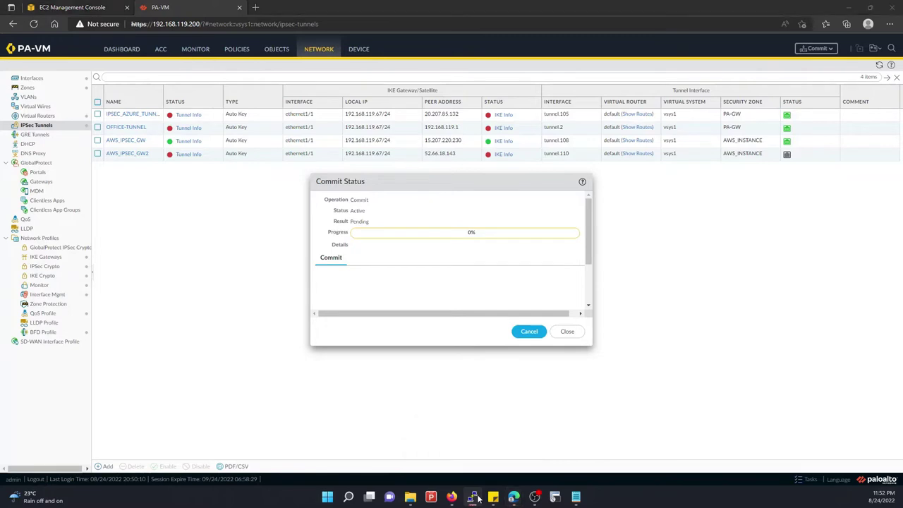
{"action": "right_click", "coordinate": [473, 497]}
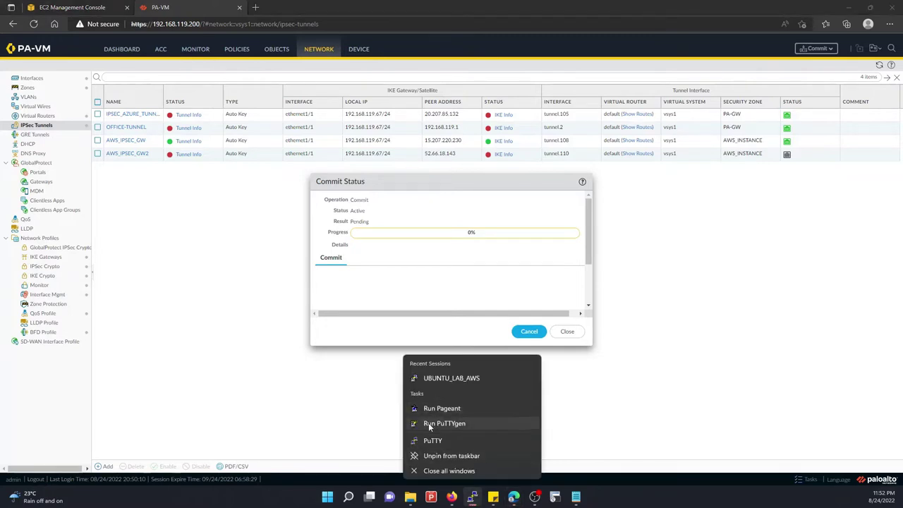
{"action": "left_click", "coordinate": [372, 365]}
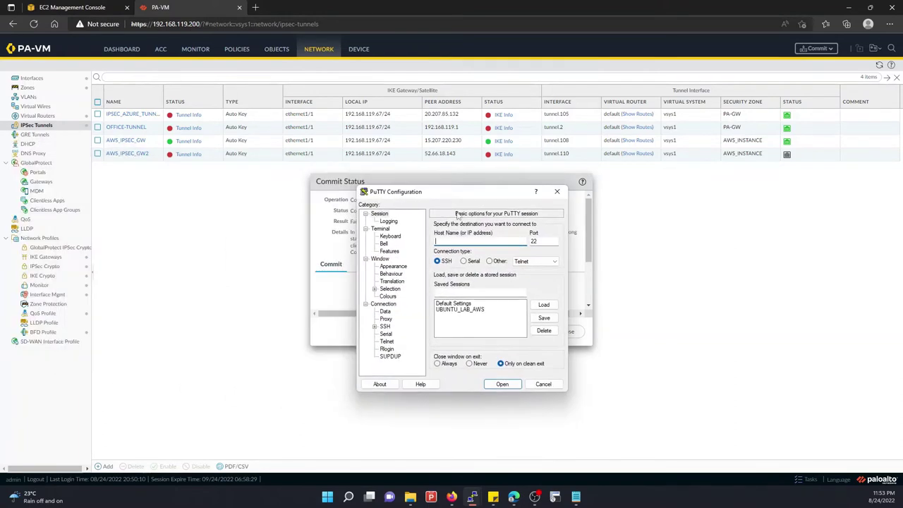
Read the commit failure about the non-unique 10.100.10.0/24 metric, close it, and open Virtual Routers
{"action": "left_click", "coordinate": [331, 230]}
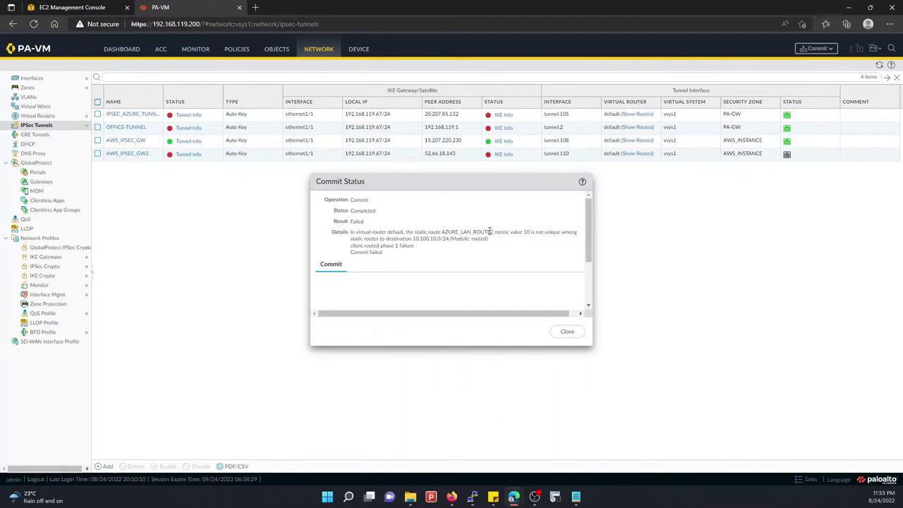
{"action": "triple_click", "coordinate": [373, 247]}
{"action": "left_click", "coordinate": [398, 256]}
{"action": "scroll", "coordinate": [389, 262], "scroll_direction": "down", "scroll_amount": 5}
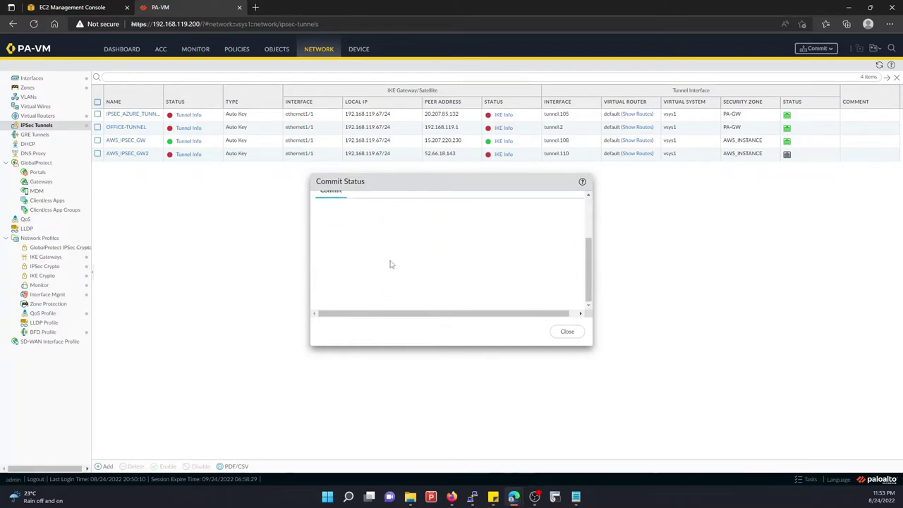
{"action": "scroll", "coordinate": [395, 266], "scroll_direction": "up", "scroll_amount": 5}
{"action": "left_click", "coordinate": [573, 336]}
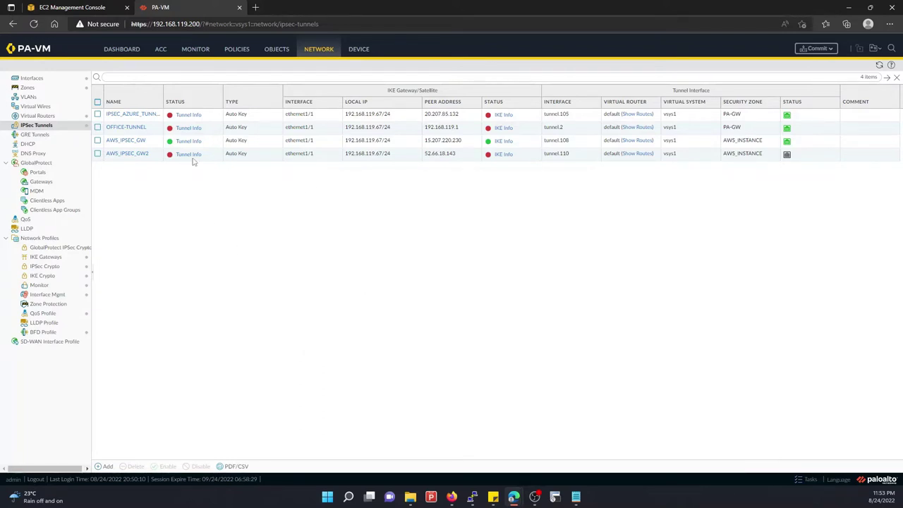
{"action": "left_click", "coordinate": [35, 115]}
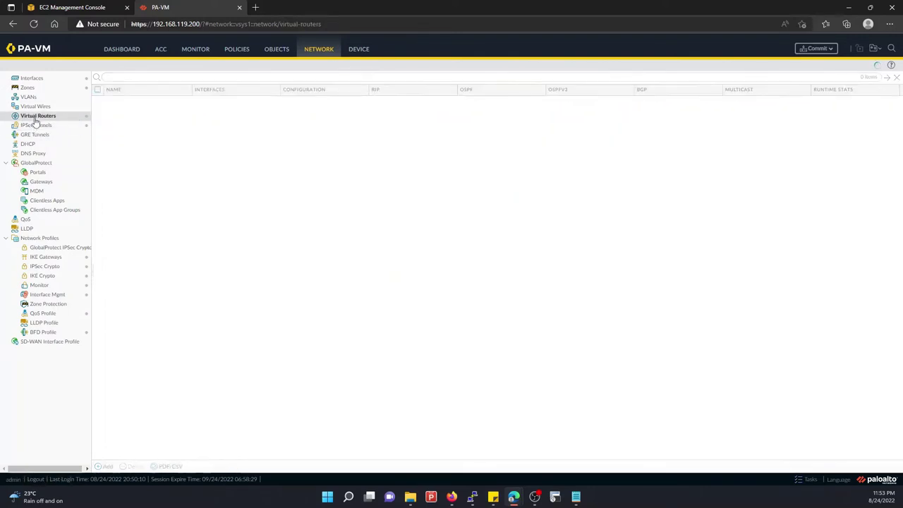
Rename AZURE_LAN_ROUTE2 to AWS_LAN_ROUTE2, change its metric to 20, and save the default router
{"action": "left_click", "coordinate": [114, 101]}
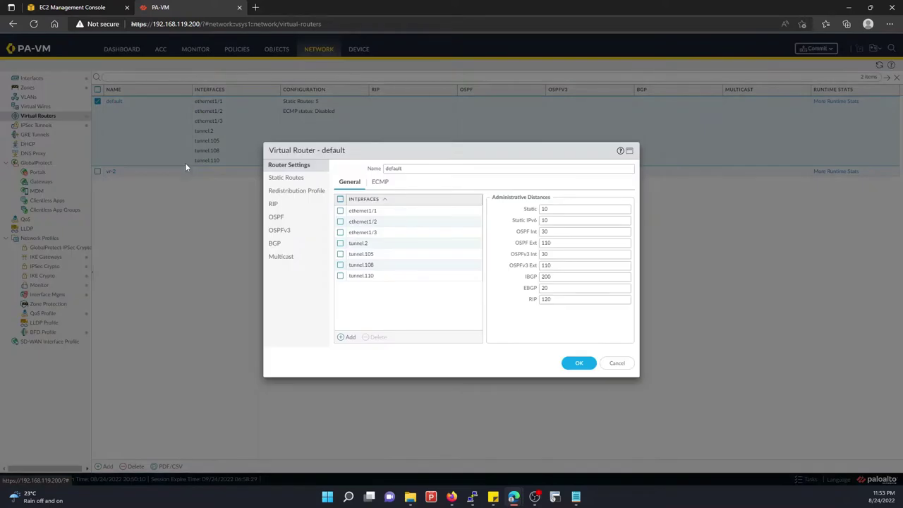
{"action": "left_click", "coordinate": [296, 178]}
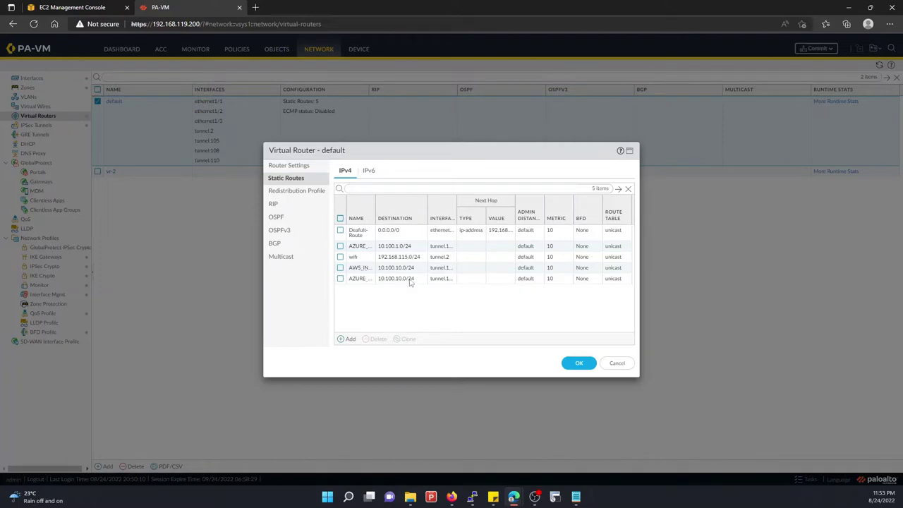
{"action": "left_click", "coordinate": [359, 280]}
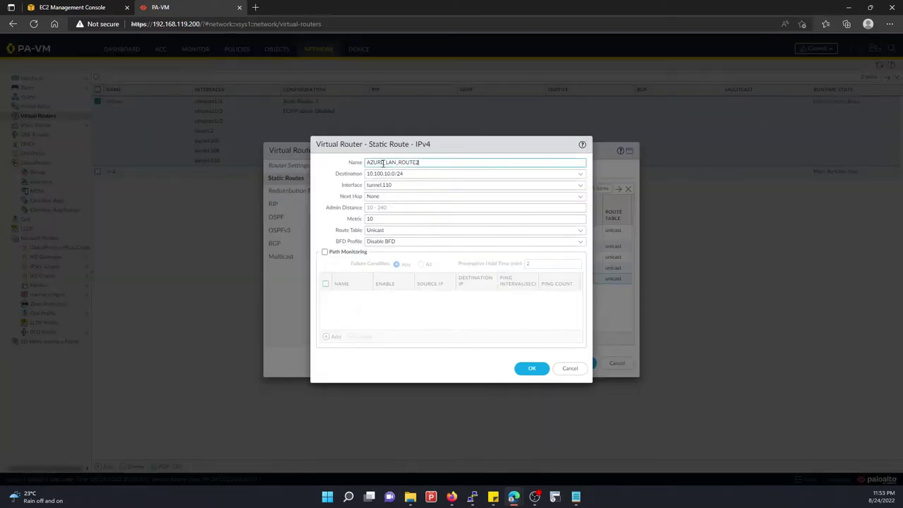
{"action": "left_click_drag", "start_coordinate": [383, 163], "coordinate": [336, 166]}
{"action": "type", "text": "AWS"}
{"action": "left_click", "coordinate": [370, 219]}
{"action": "key", "text": "BackSpace"}
{"action": "type", "text": "2"}
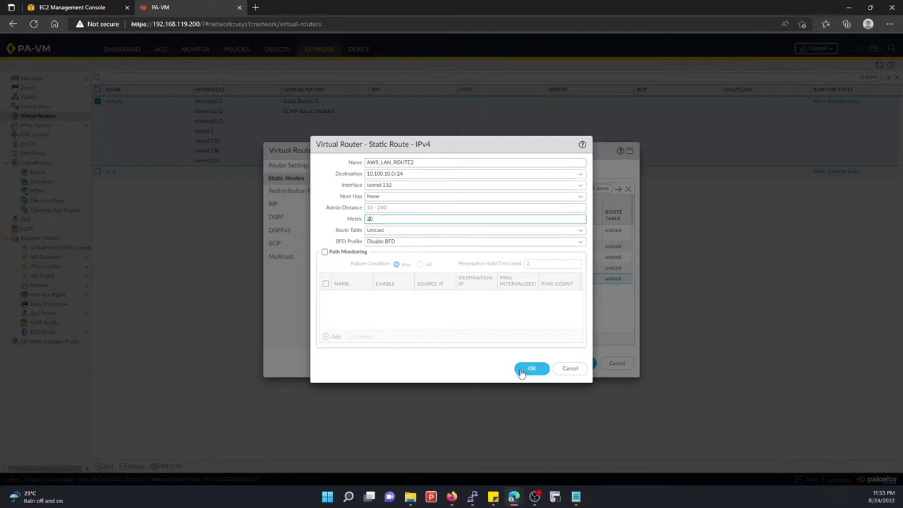
{"action": "left_click", "coordinate": [522, 368]}
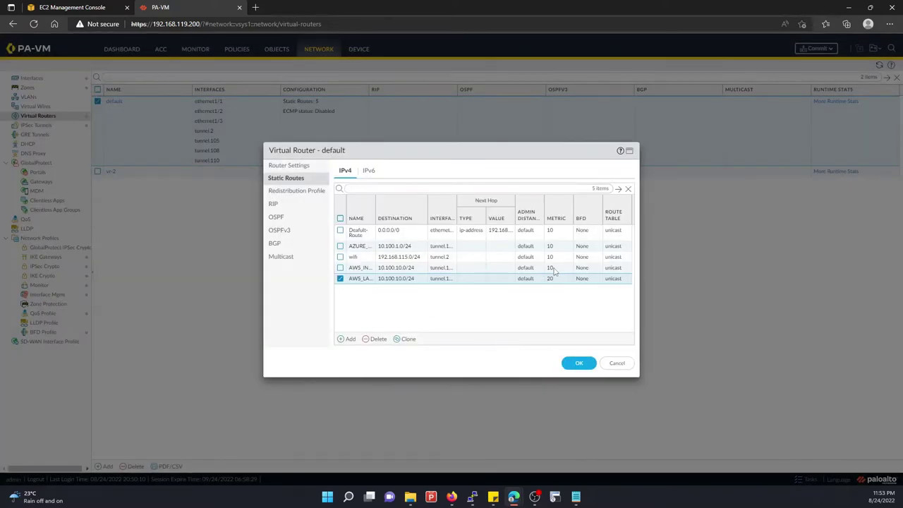
{"action": "left_click", "coordinate": [403, 273]}
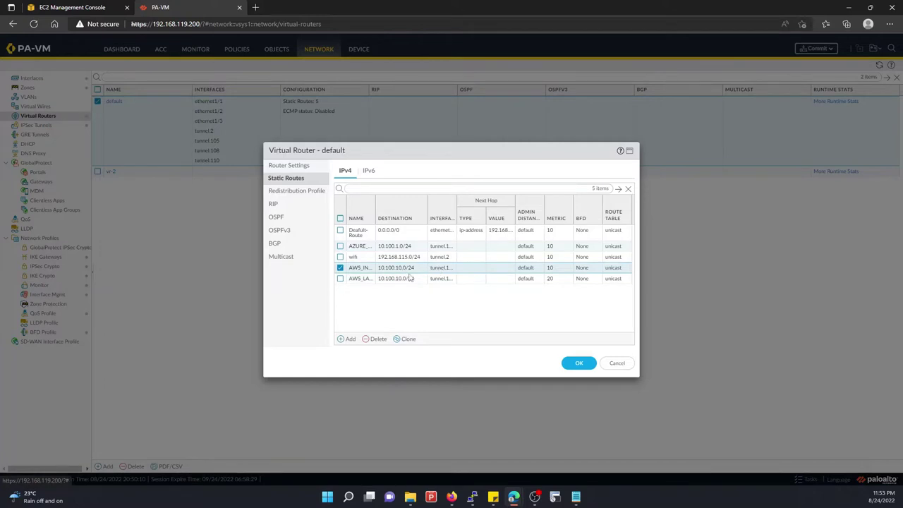
{"action": "left_click", "coordinate": [583, 364]}
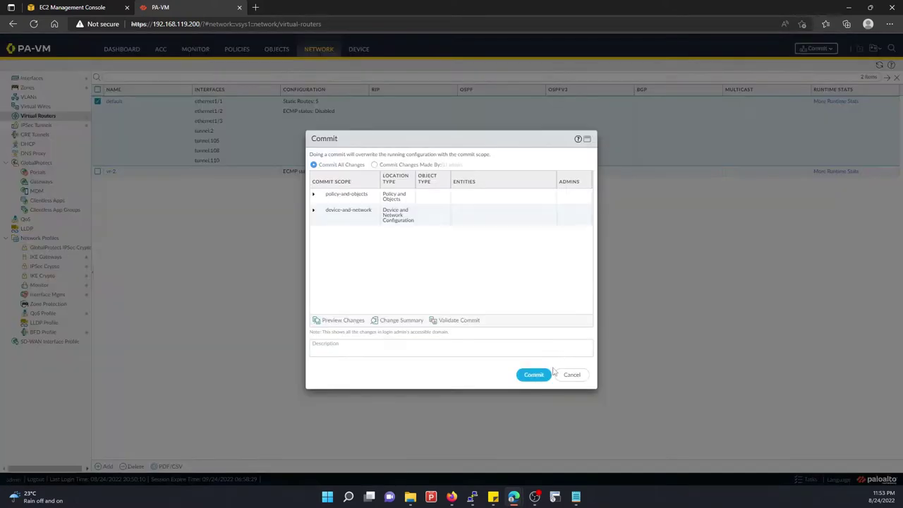
Confirm the commit of the corrected static route configuration
{"action": "left_click", "coordinate": [531, 374]}
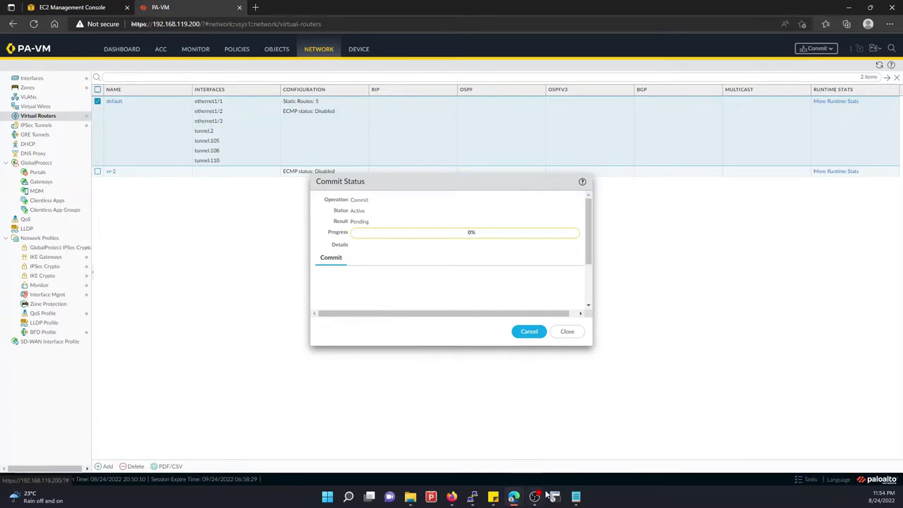
{"action": "mouse_move", "coordinate": [545, 494]}
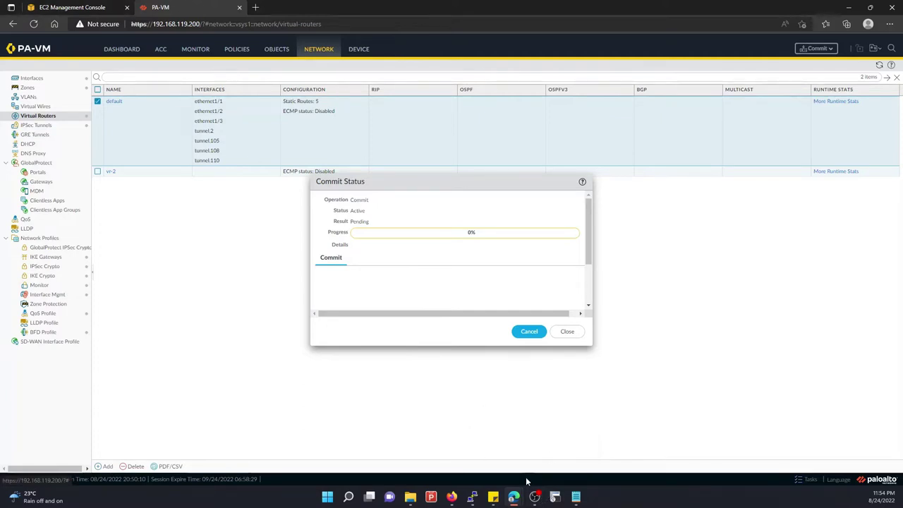
Check the AWS VPN page, SSH via PuTTY to host 192.168.11, and return to the pending commit
{"action": "mouse_move", "coordinate": [519, 497]}
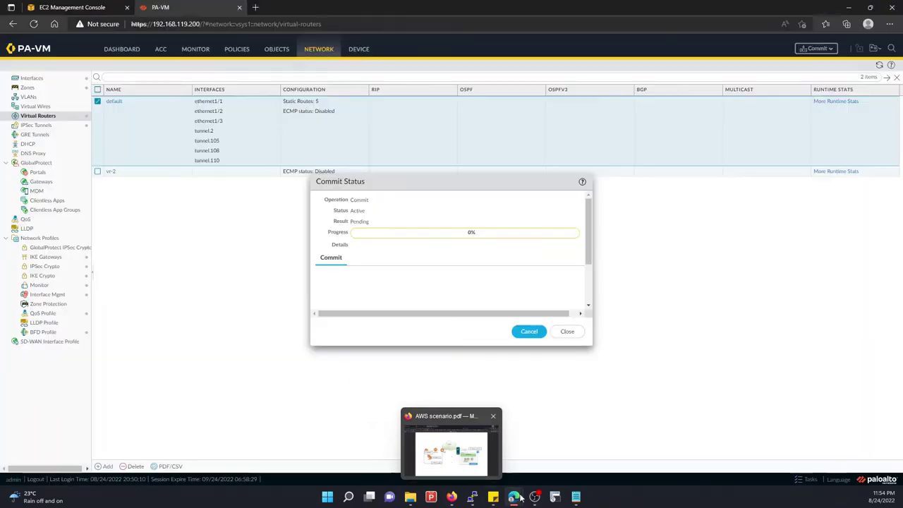
{"action": "left_click", "coordinate": [569, 451]}
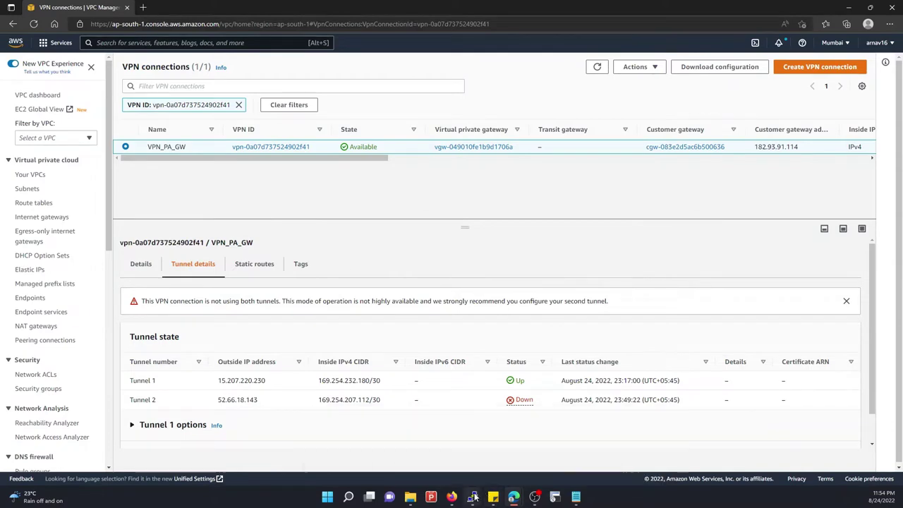
{"action": "mouse_move", "coordinate": [474, 497]}
{"action": "left_click", "coordinate": [522, 440]}
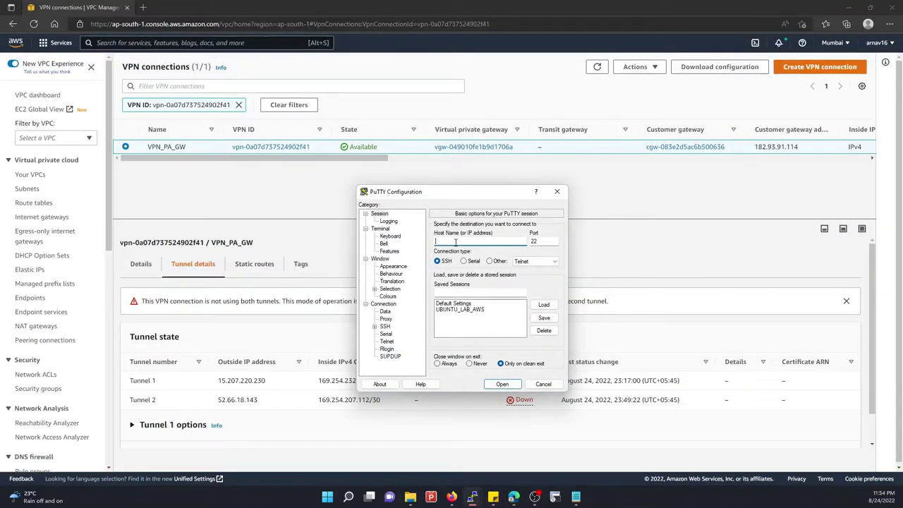
{"action": "type", "text": "192.168.119.200"}
{"action": "key", "text": "Return"}
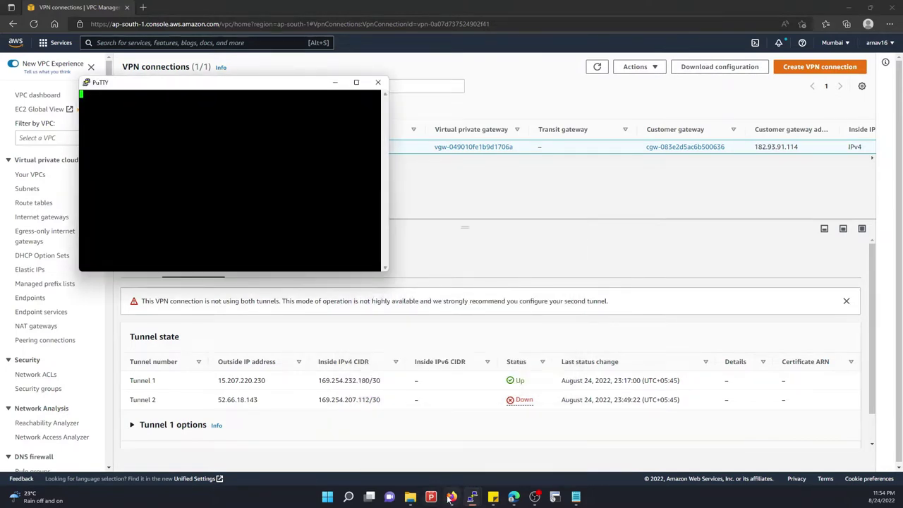
{"action": "mouse_move", "coordinate": [449, 498]}
{"action": "left_click", "coordinate": [462, 441]}
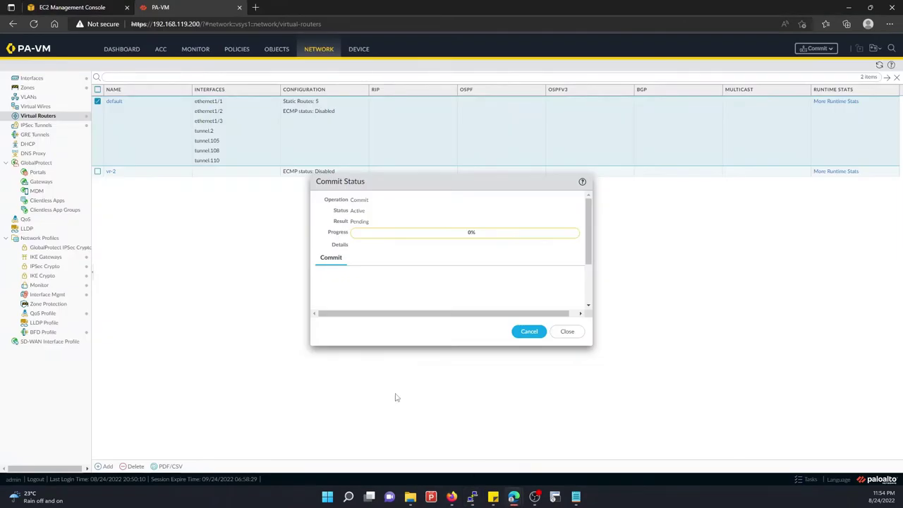
Close the old PuTTY session and open a new SSH connection to 192.168.119.200
{"action": "left_click", "coordinate": [520, 432]}
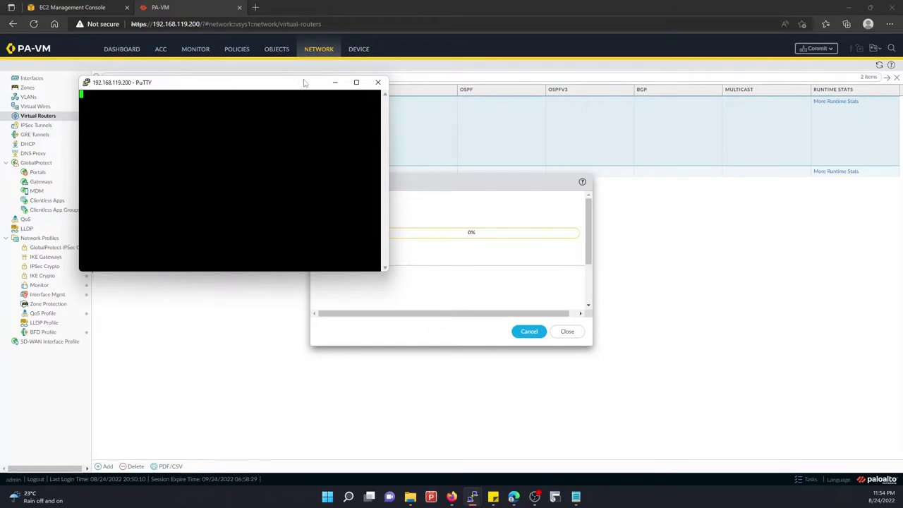
{"action": "left_click", "coordinate": [379, 84]}
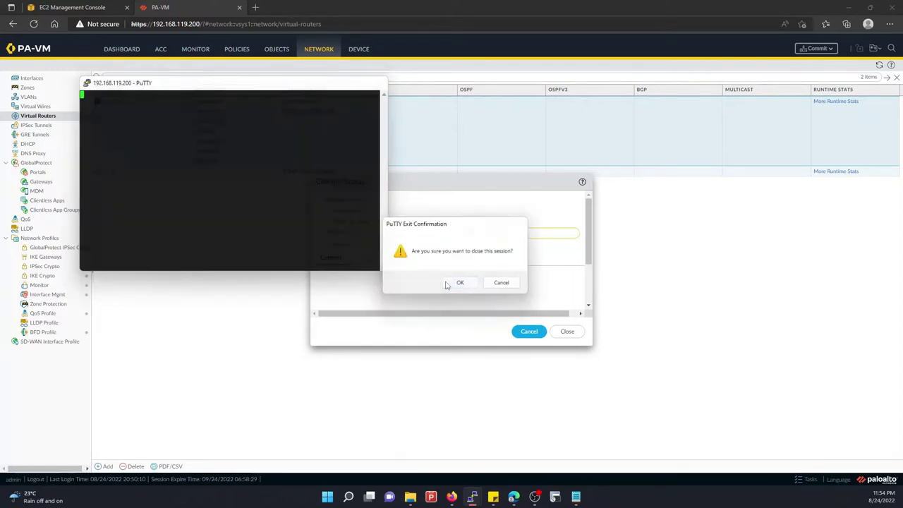
{"action": "left_click", "coordinate": [451, 282]}
{"action": "right_click", "coordinate": [472, 496]}
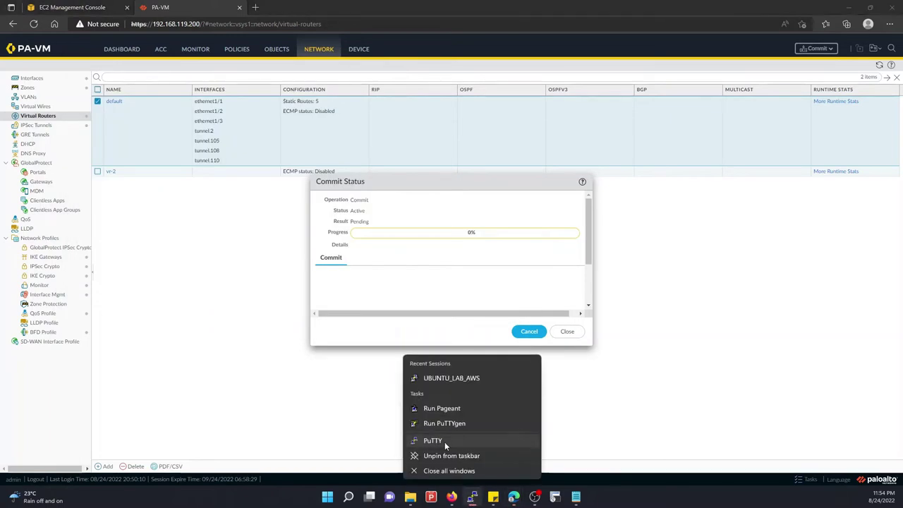
{"action": "left_click", "coordinate": [471, 441]}
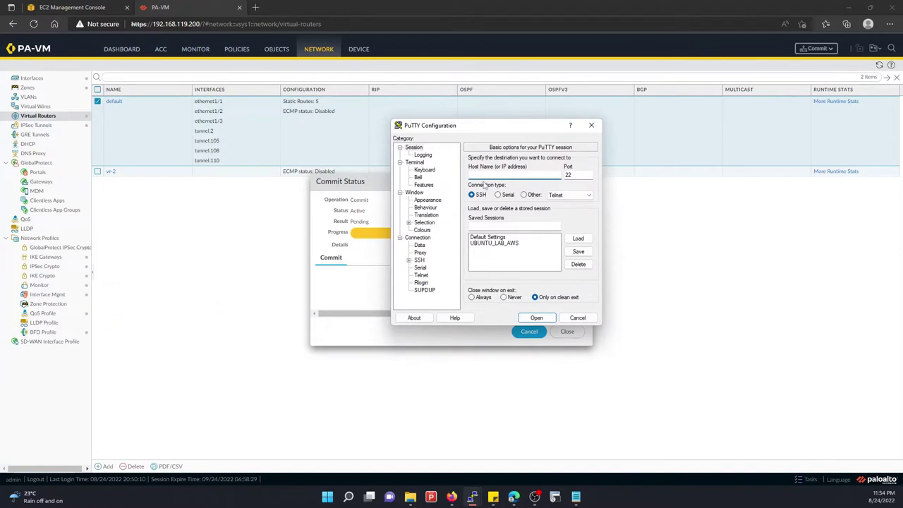
{"action": "type", "text": "192.168.119.200"}
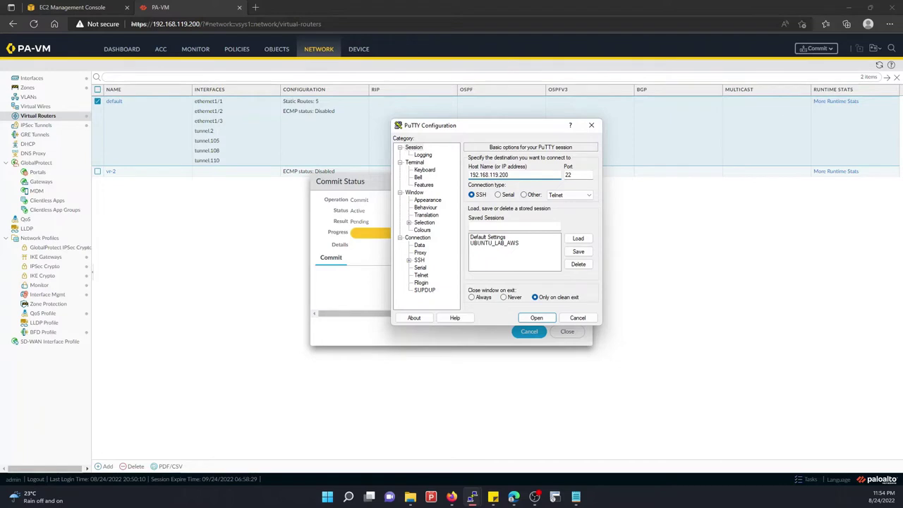
{"action": "key", "text": "Return"}
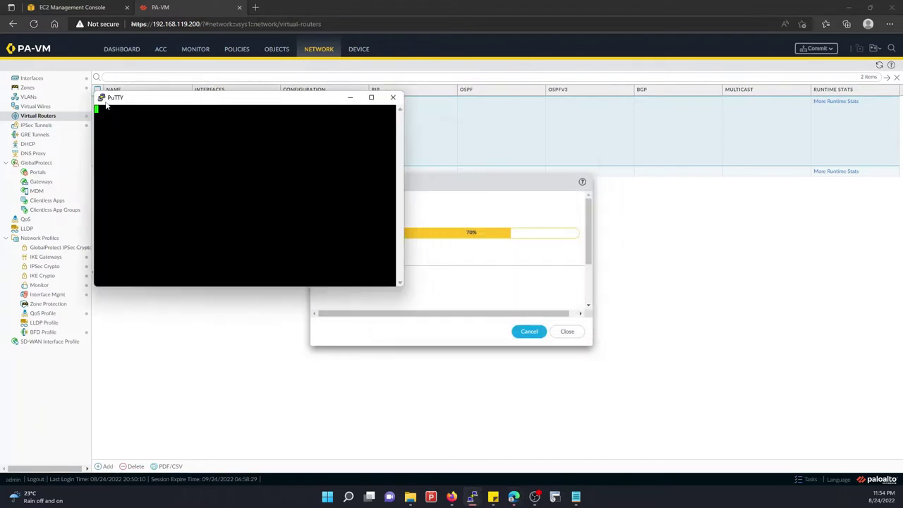
Log in to the new firewall SSH session as admin with its password
{"action": "left_click", "coordinate": [51, 129]}
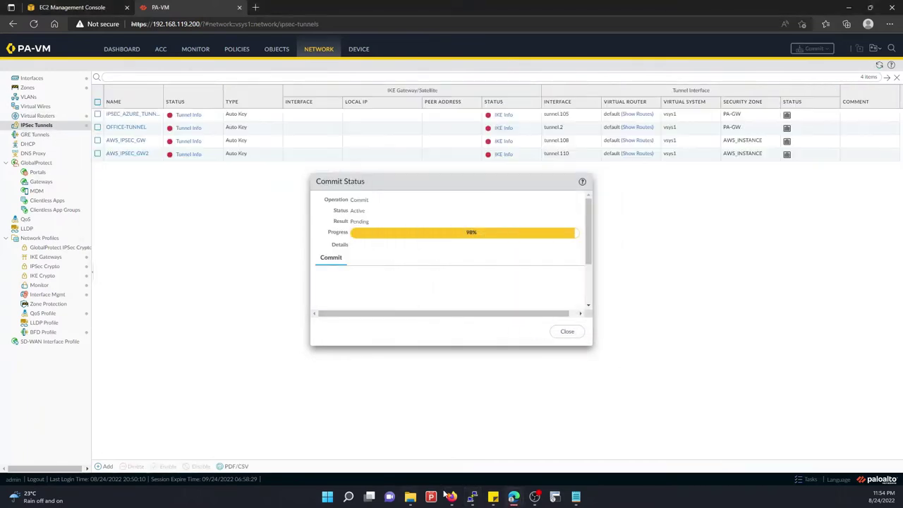
{"action": "mouse_move", "coordinate": [472, 496]}
{"action": "left_click", "coordinate": [514, 451]}
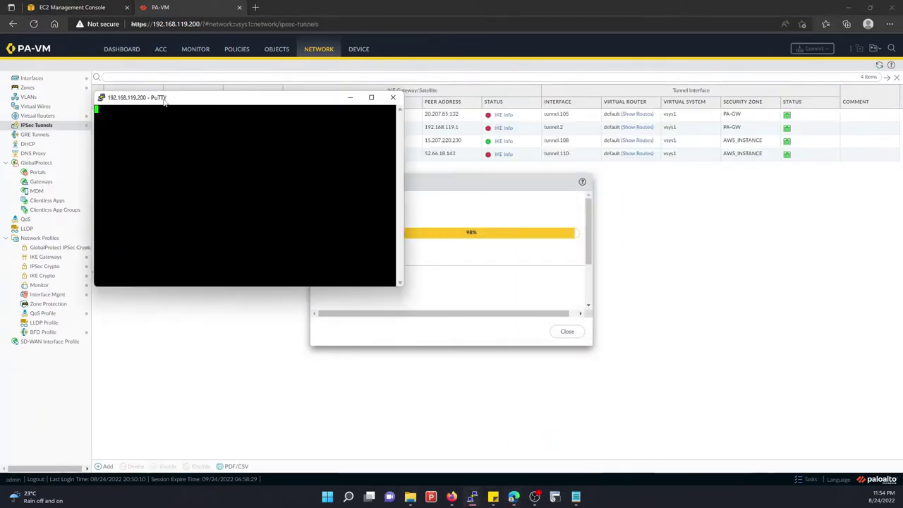
{"action": "left_click_drag", "start_coordinate": [162, 98], "coordinate": [435, 200]}
{"action": "type", "text": "admin"}
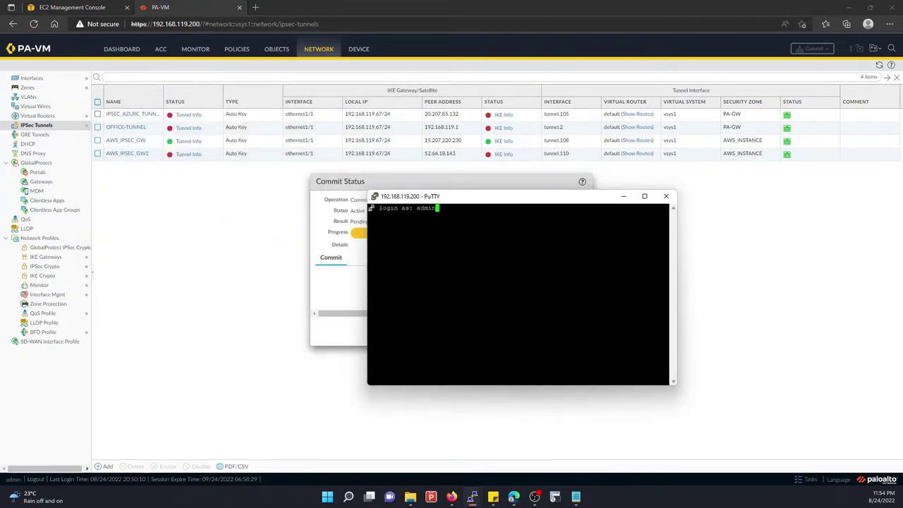
{"action": "key", "text": "Return"}
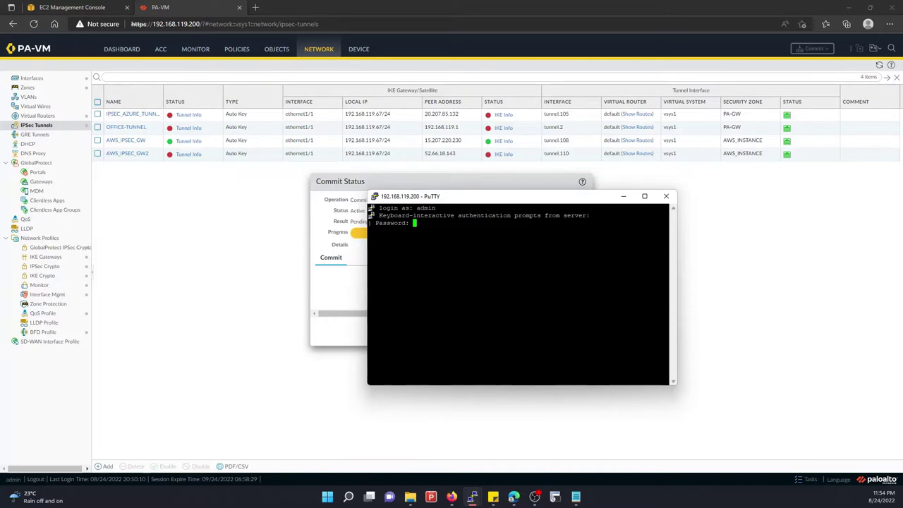
{"action": "key", "text": "Return"}
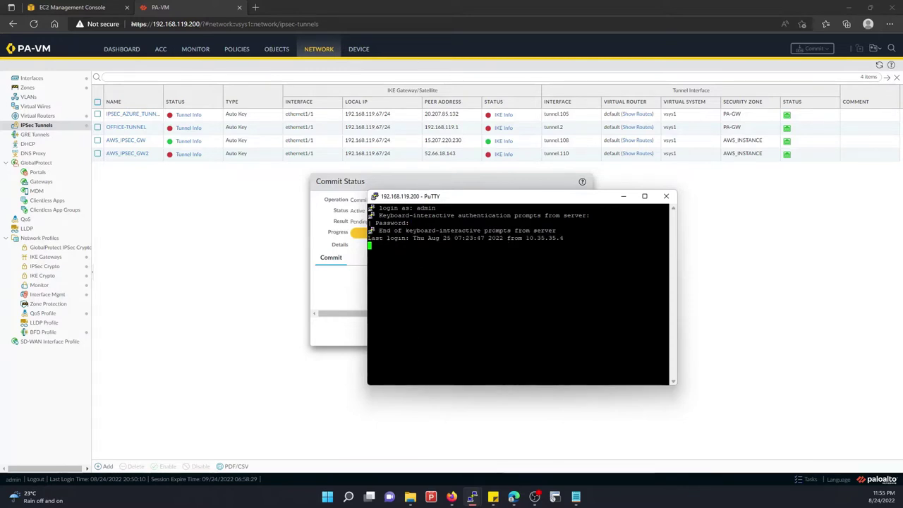
Check the commit progress in the web UI and get fresh prompts in the firewall CLI
{"action": "left_click", "coordinate": [358, 190]}
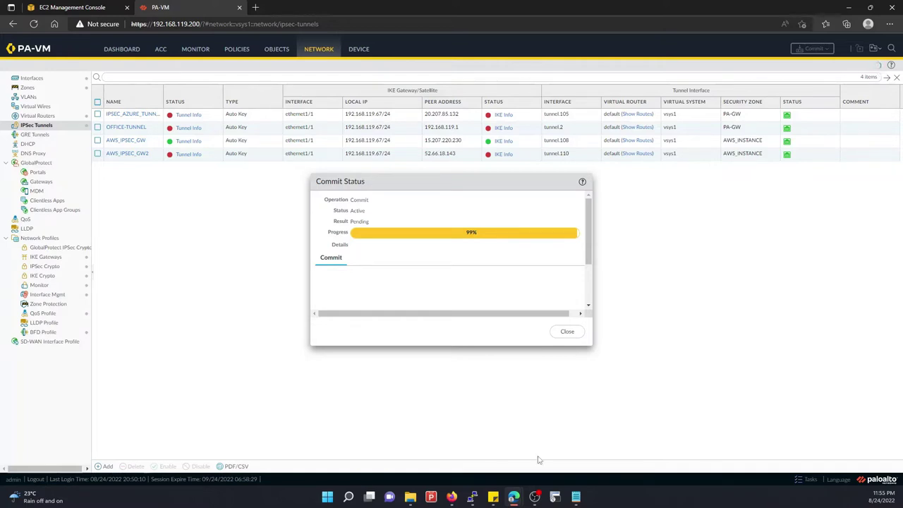
{"action": "mouse_move", "coordinate": [472, 499]}
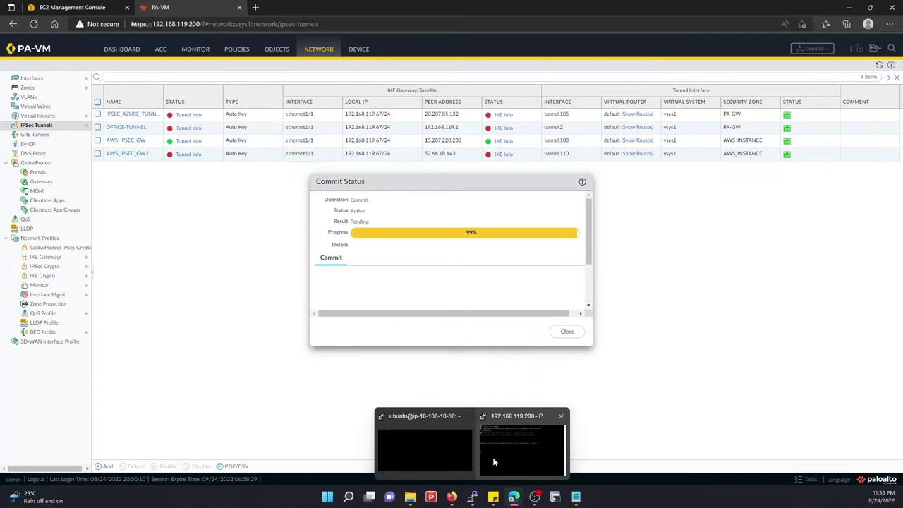
{"action": "left_click", "coordinate": [493, 457]}
{"action": "key", "text": "Return"}
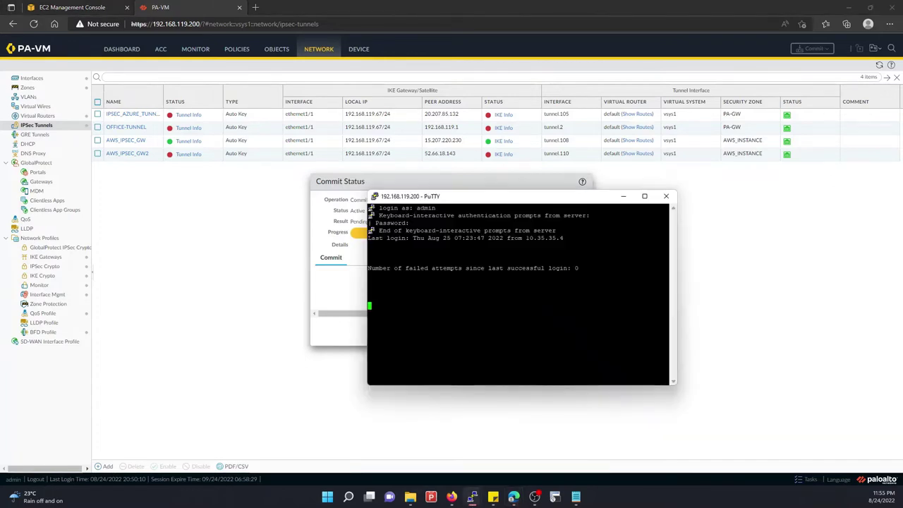
{"action": "key", "text": "Return"}
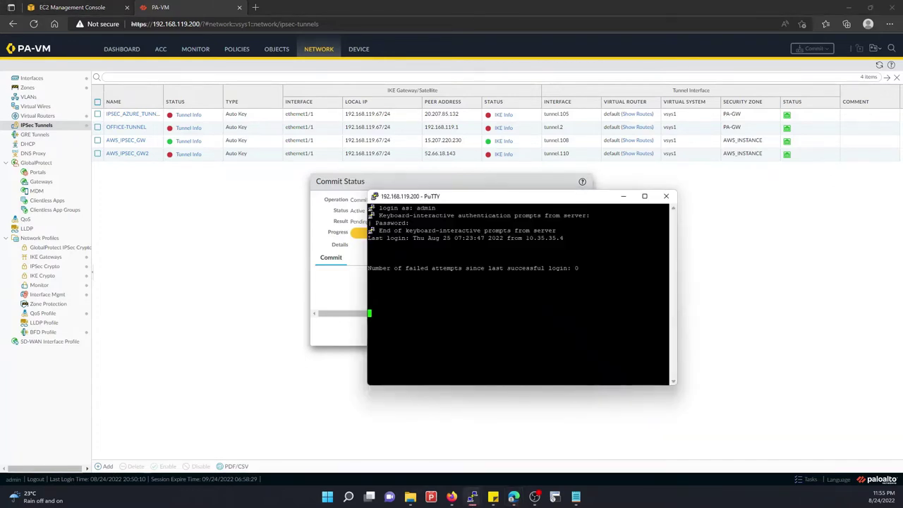
{"action": "left_click_drag", "start_coordinate": [437, 204], "coordinate": [479, 392]}
Close the successful commit report and return to the IPSec Tunnels list
{"action": "left_click", "coordinate": [517, 309]}
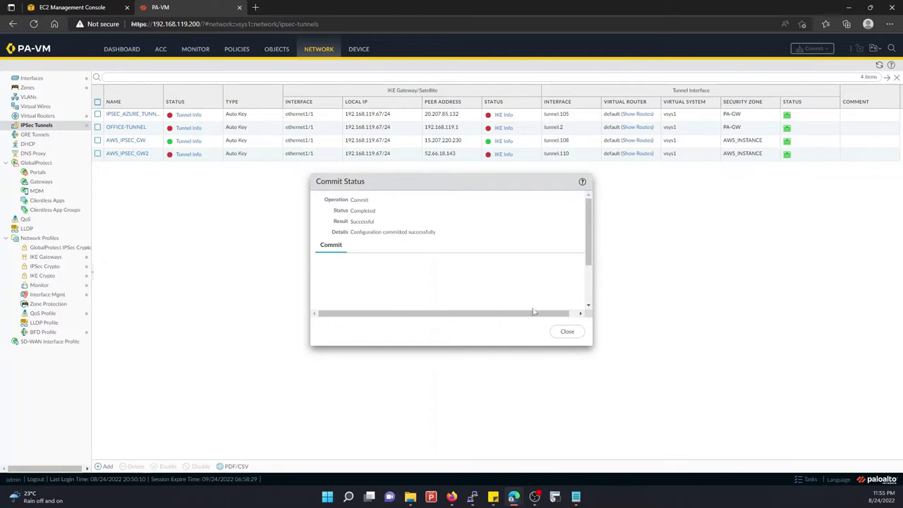
{"action": "left_click", "coordinate": [568, 332]}
{"action": "mouse_move", "coordinate": [472, 496]}
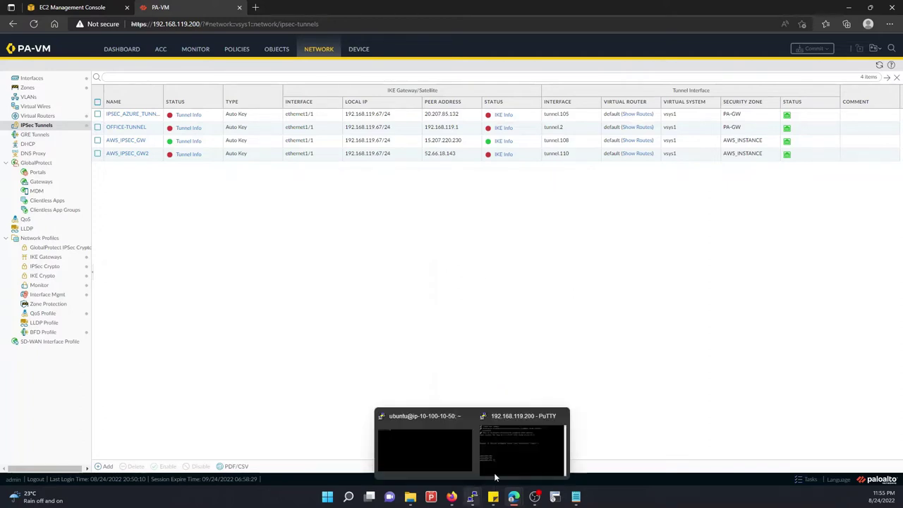
{"action": "left_click", "coordinate": [493, 472]}
{"action": "left_click_drag", "start_coordinate": [503, 264], "coordinate": [443, 205]}
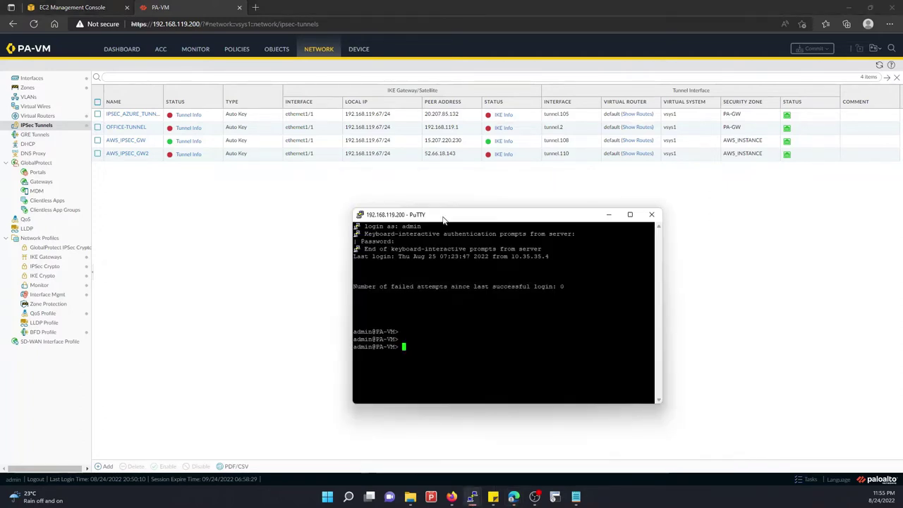
{"action": "left_click", "coordinate": [880, 66]}
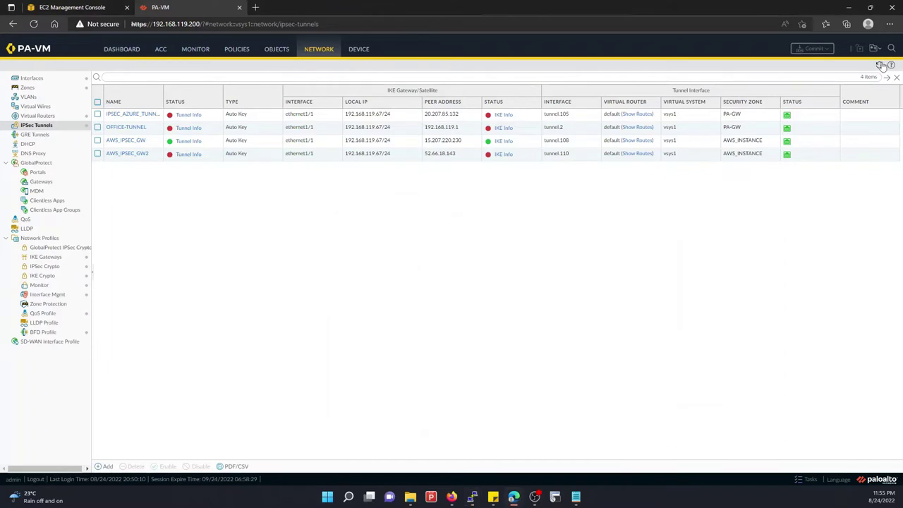
Clear the Ubuntu terminal and rerun ping 10.10.30.15 from history
{"action": "mouse_move", "coordinate": [477, 498]}
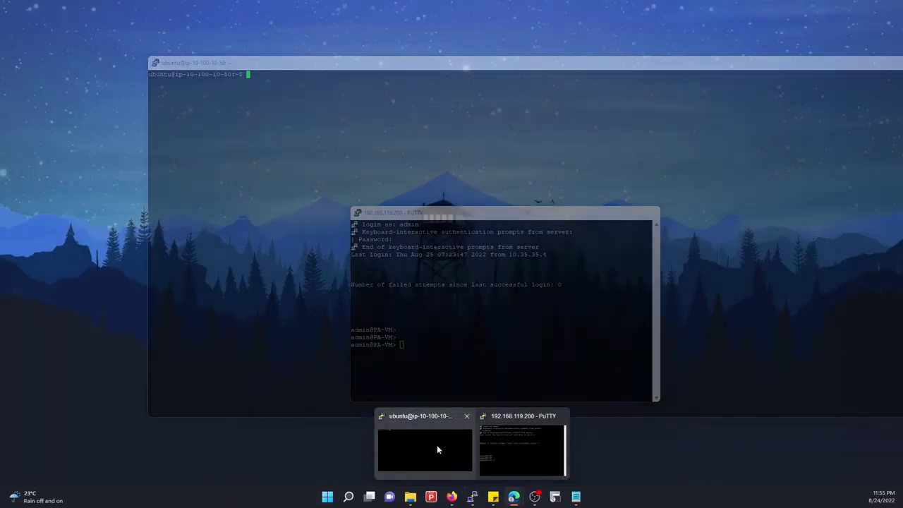
{"action": "left_click", "coordinate": [437, 444]}
{"action": "type", "text": "clear"}
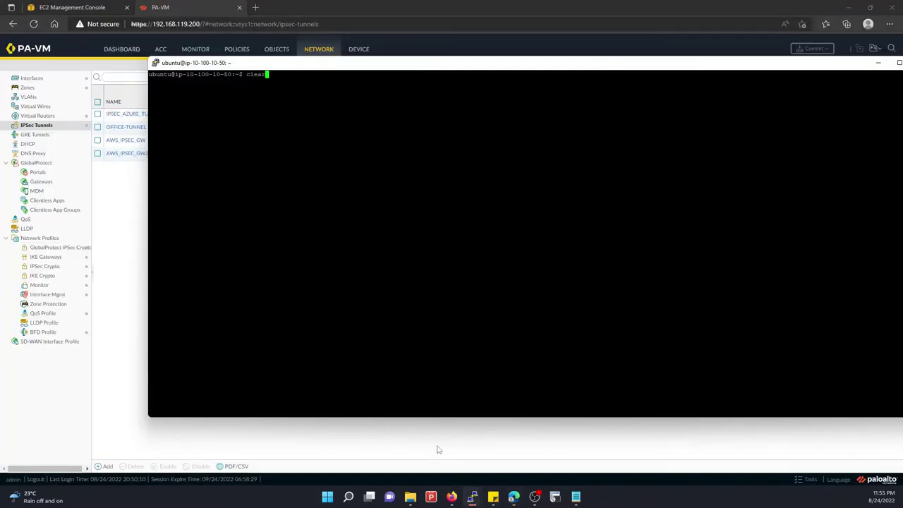
{"action": "key", "text": "Return"}
{"action": "key", "text": "Up"}
{"action": "key", "text": "Up"}
{"action": "key", "text": "Return"}
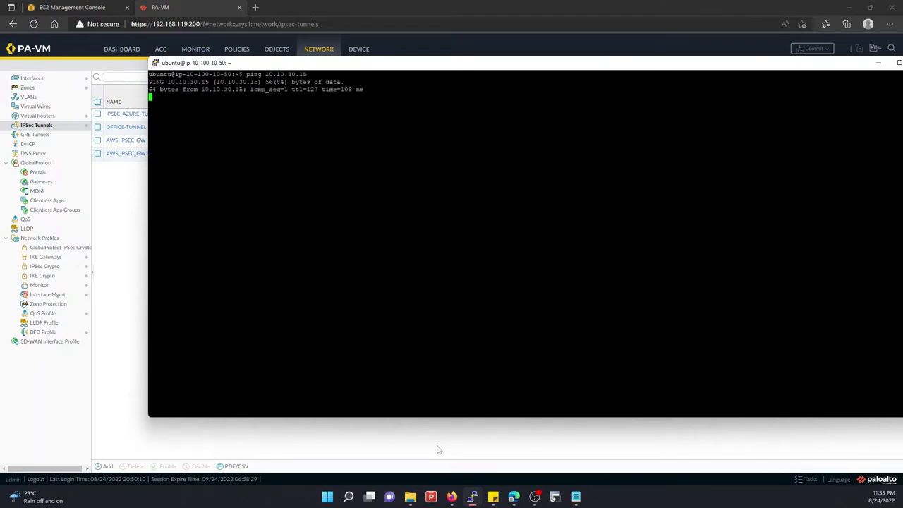
Refresh the IPSec tunnel status, then stop the ping showing 11 of 11 replies
{"action": "left_click", "coordinate": [138, 286]}
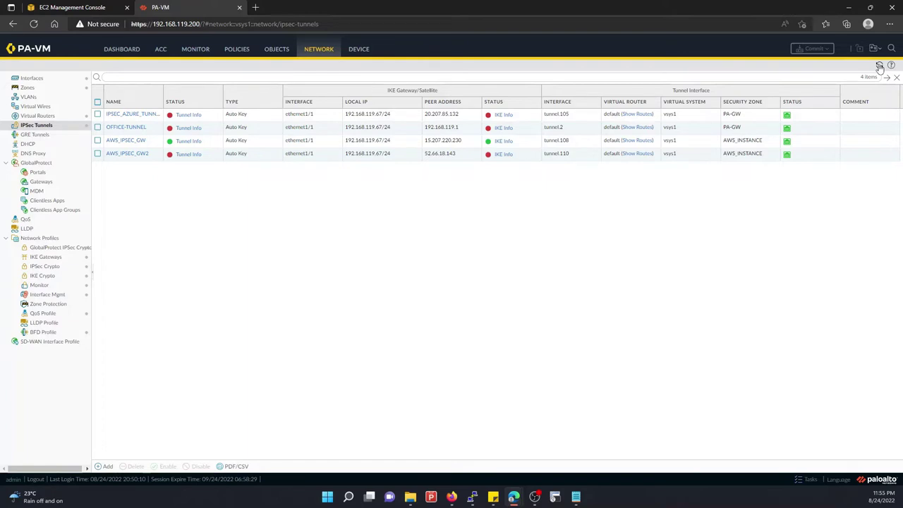
{"action": "left_click", "coordinate": [879, 65]}
{"action": "mouse_move", "coordinate": [463, 484]}
{"action": "left_click", "coordinate": [423, 441]}
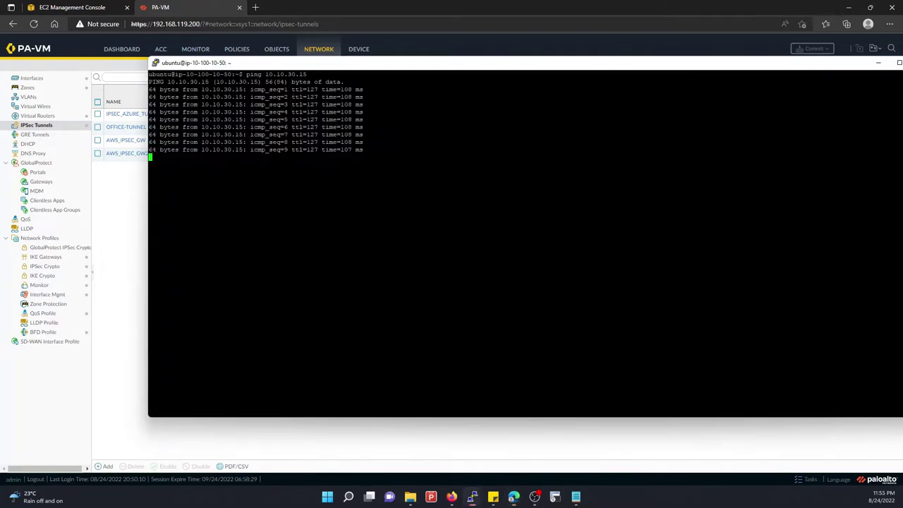
{"action": "key", "text": "ctrl+c"}
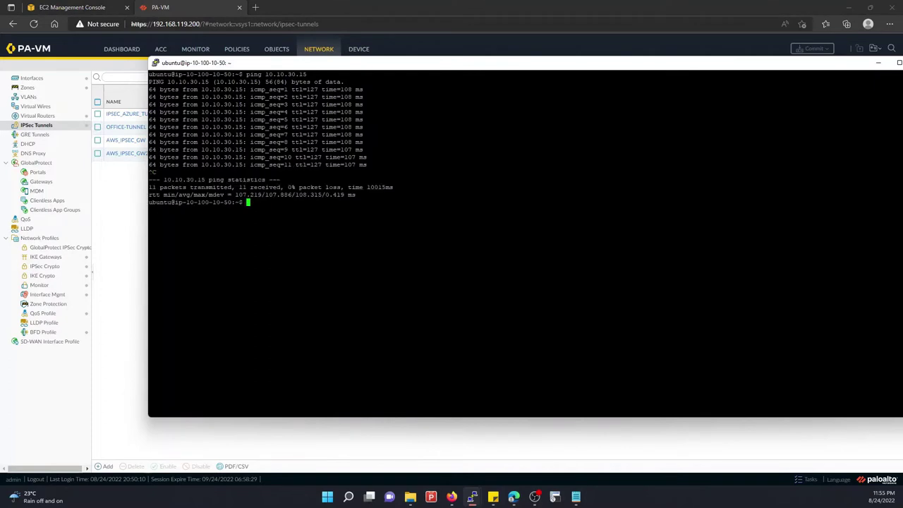
{"action": "left_click", "coordinate": [129, 205]}
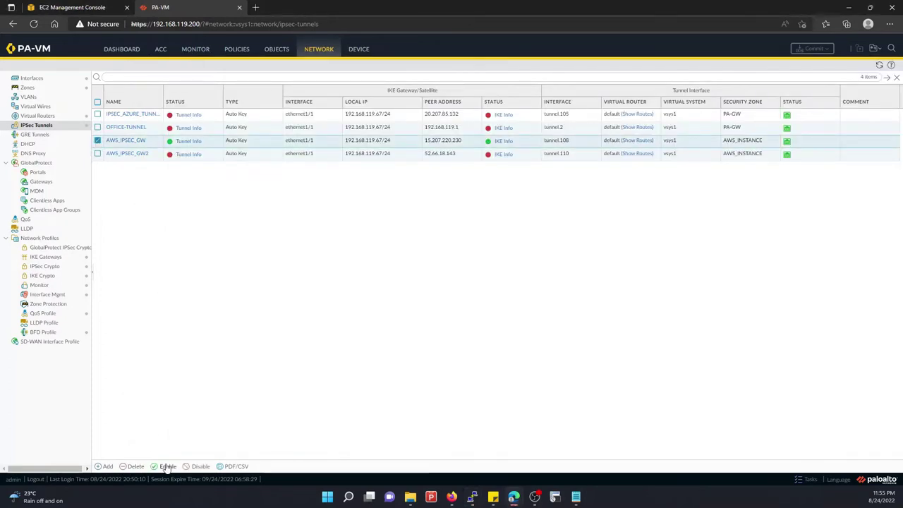
Disable the AWS_IPSEC_GW tunnel, commit the change, and bring up the AWS VPN connection page
{"action": "left_click", "coordinate": [200, 467]}
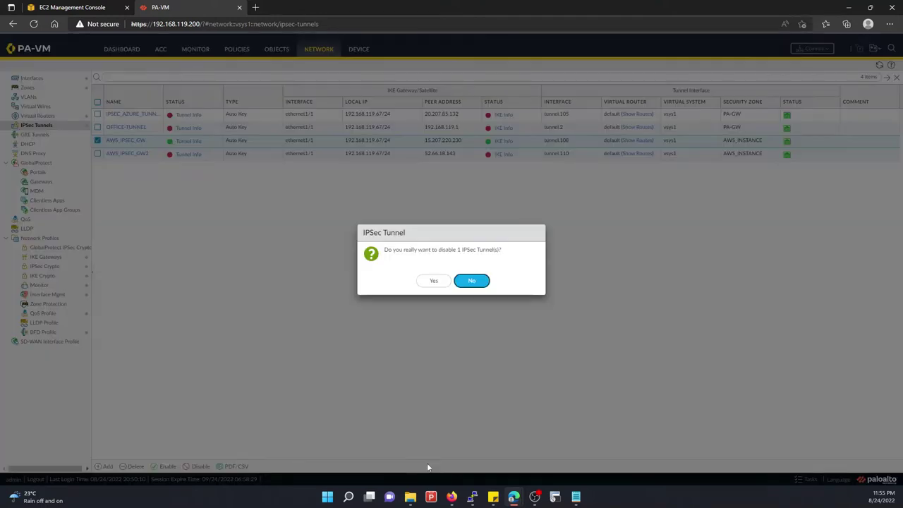
{"action": "left_click", "coordinate": [458, 280]}
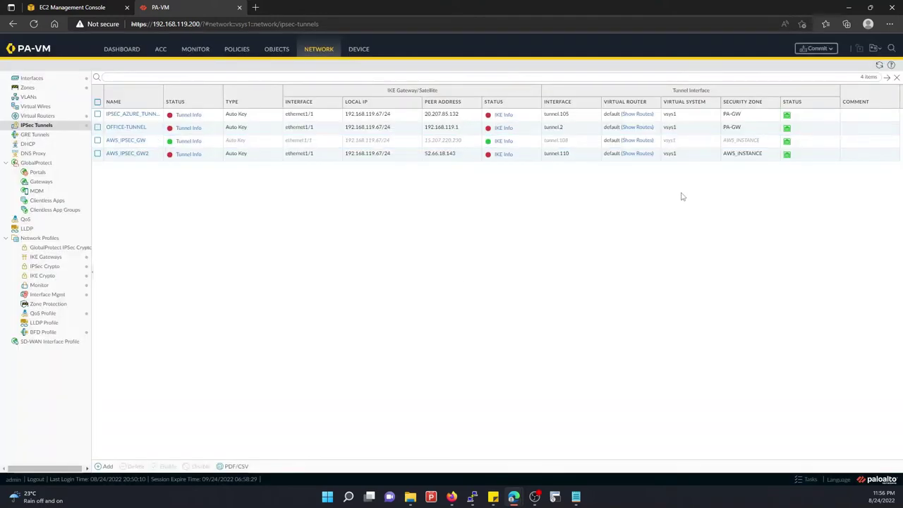
{"action": "left_click", "coordinate": [816, 48]}
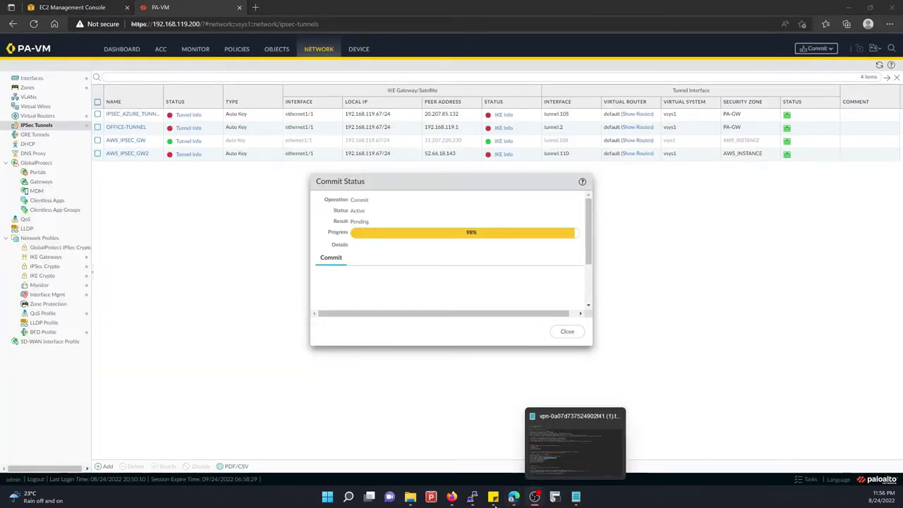
{"action": "mouse_move", "coordinate": [513, 498]}
{"action": "left_click", "coordinate": [560, 444]}
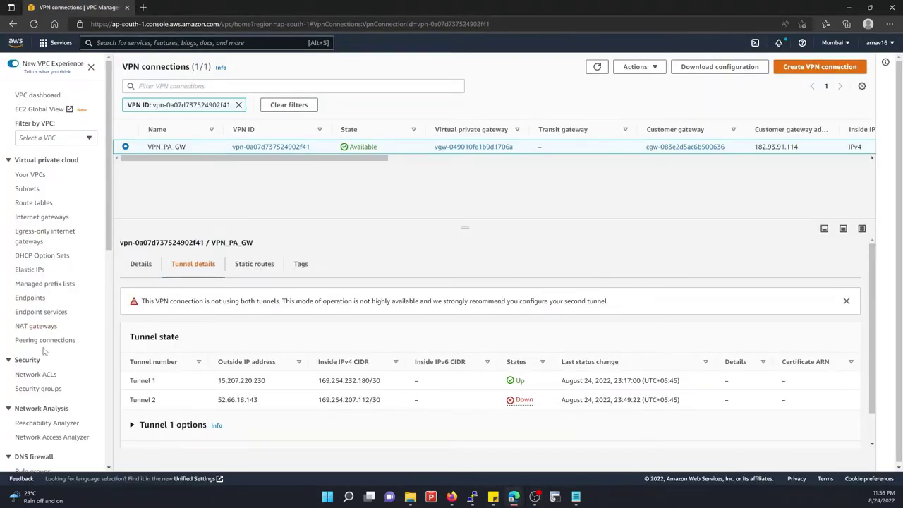
Recheck the AWS VPN connection's Tunnel details: Tunnel 1 Up, Tunnel 2 Down
{"action": "scroll", "coordinate": [44, 350], "scroll_direction": "down", "scroll_amount": 5}
{"action": "scroll", "coordinate": [44, 350], "scroll_direction": "down", "scroll_amount": 2}
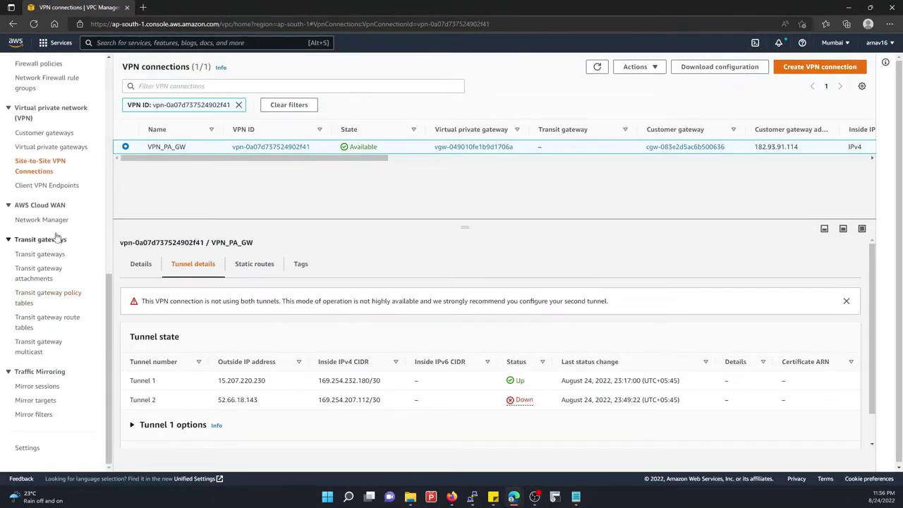
{"action": "left_click", "coordinate": [42, 148]}
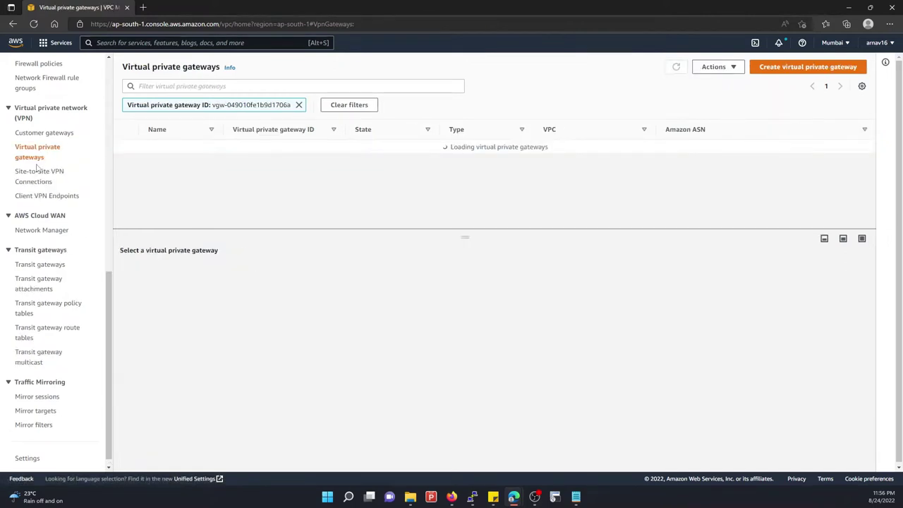
{"action": "left_click", "coordinate": [43, 176]}
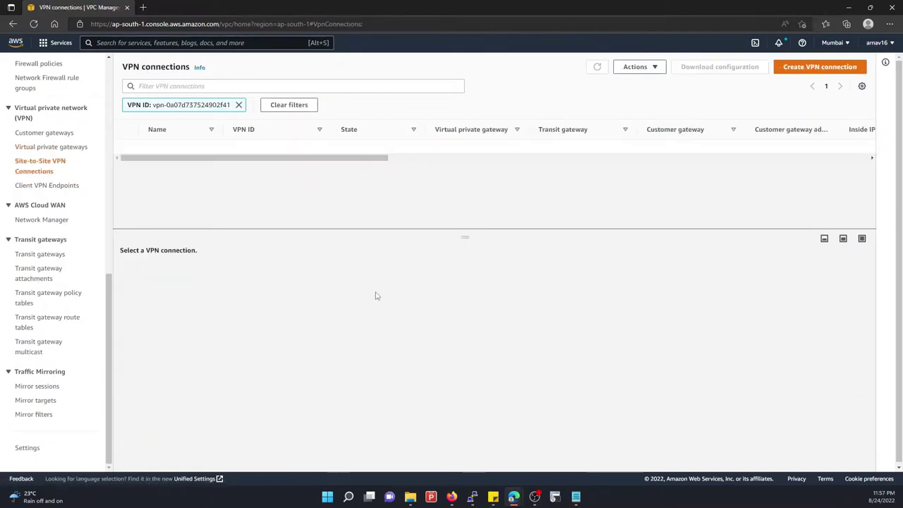
{"action": "left_click", "coordinate": [186, 277]}
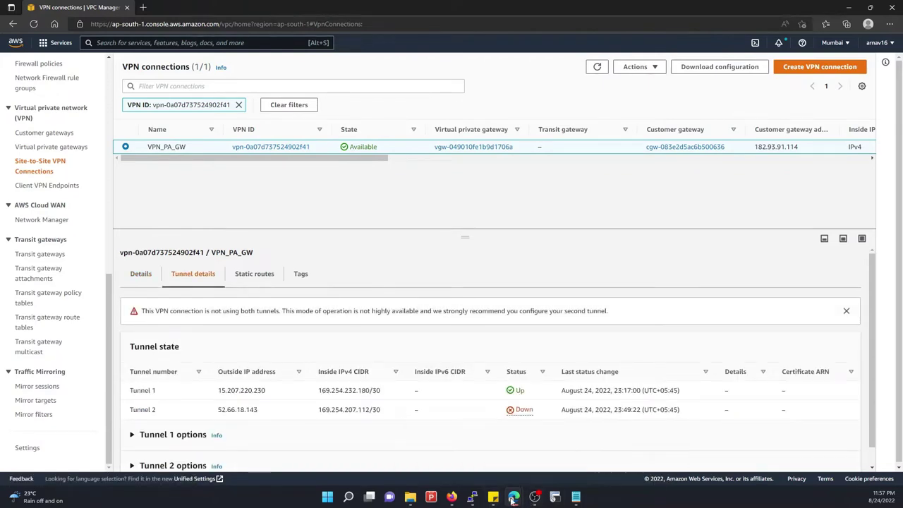
{"action": "left_click", "coordinate": [462, 441]}
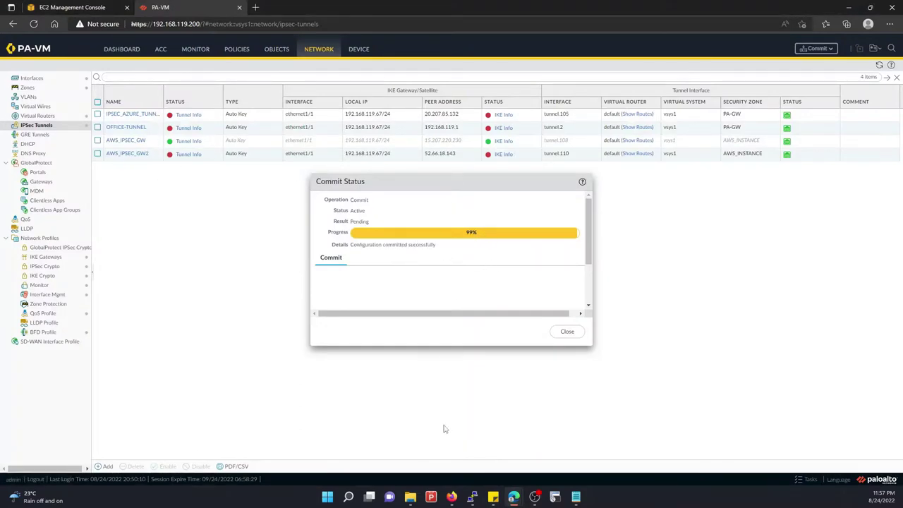
Close the successful Commit Status dialog and bring the Ubuntu terminal forward
{"action": "mouse_move", "coordinate": [472, 497]}
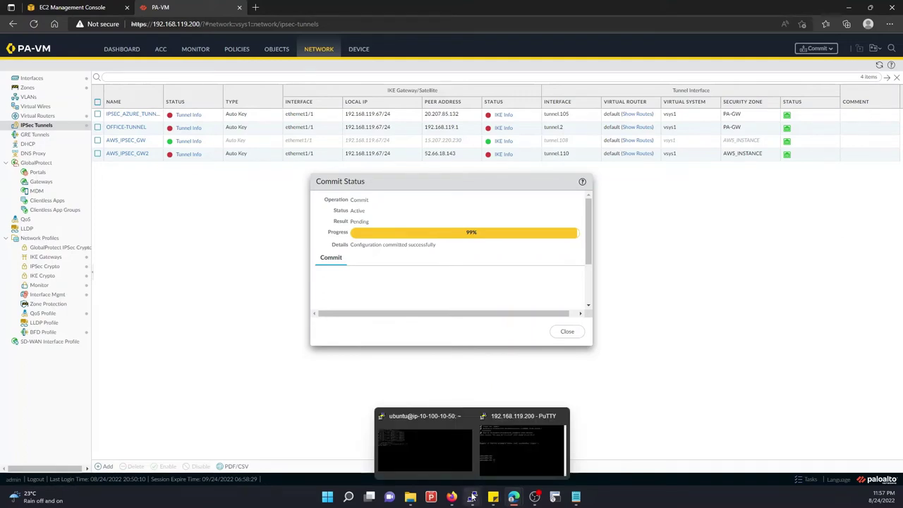
{"action": "left_click", "coordinate": [567, 331]}
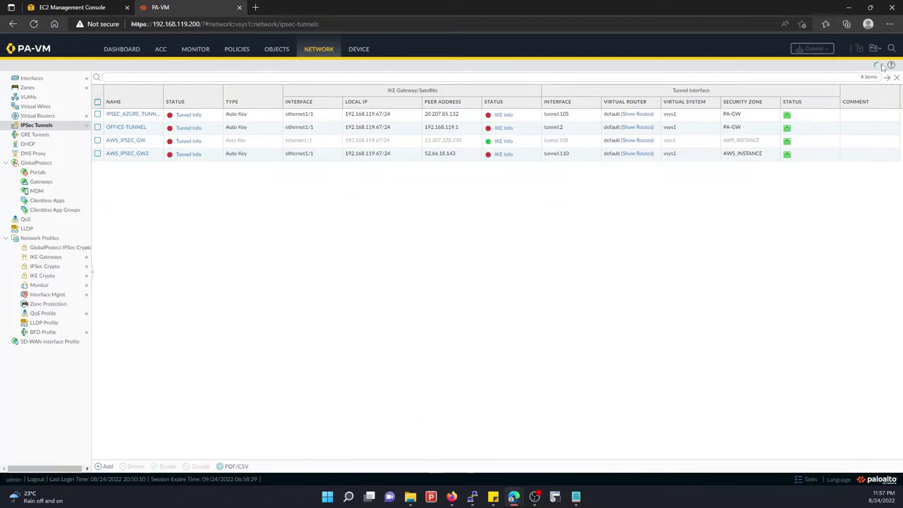
{"action": "mouse_move", "coordinate": [472, 497]}
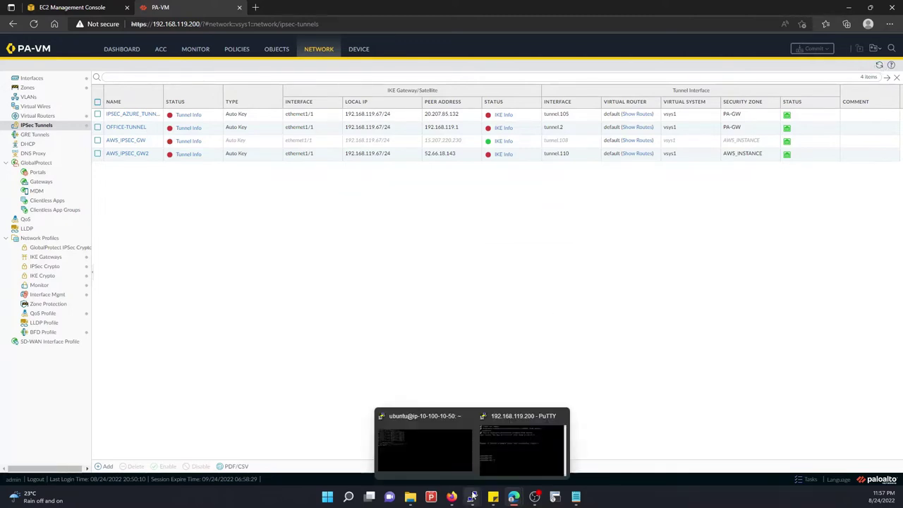
{"action": "left_click", "coordinate": [431, 445]}
Rerun ping 10.10.30.15, refresh the IPSec tunnels table, and find no replies arriving
{"action": "key", "text": "Up"}
{"action": "key", "text": "Up"}
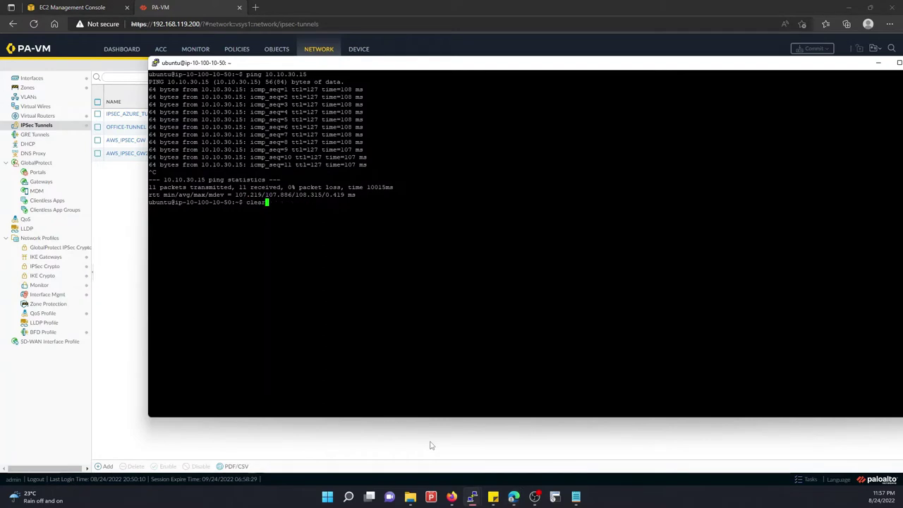
{"action": "key", "text": "Down"}
{"action": "key", "text": "Return"}
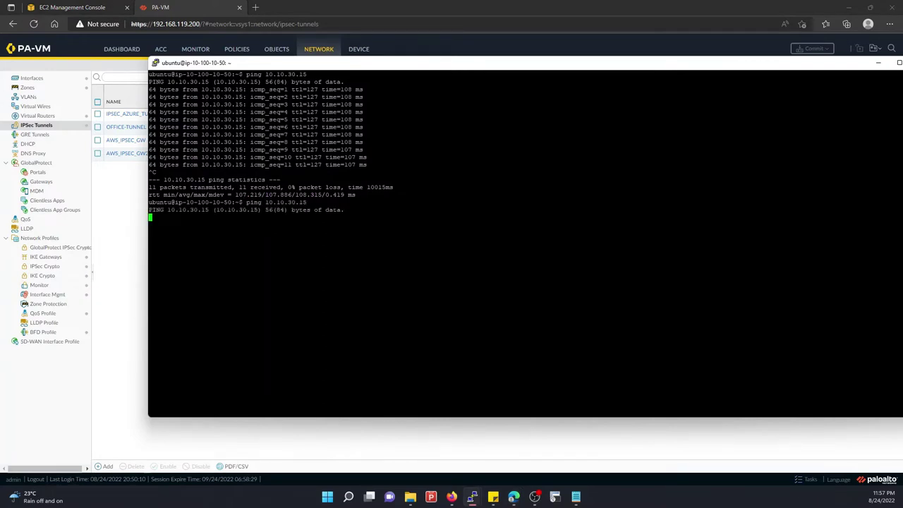
{"action": "left_click", "coordinate": [130, 186]}
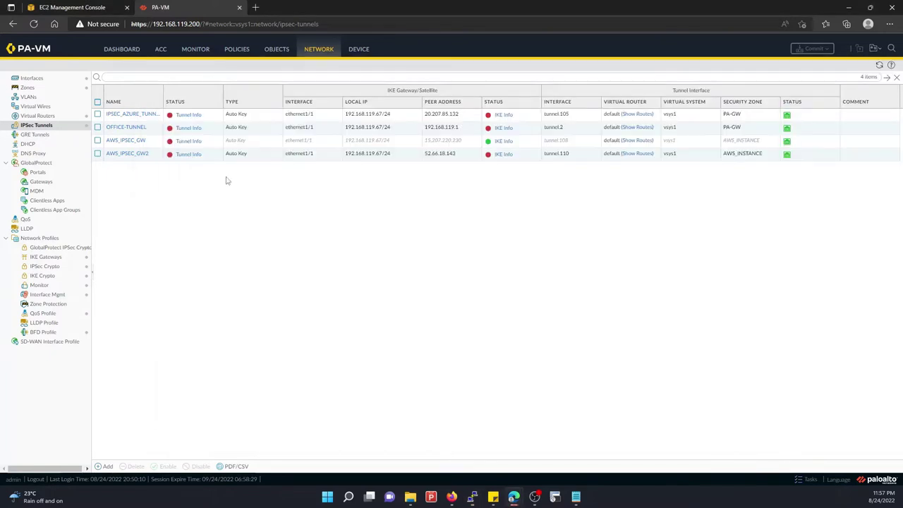
{"action": "left_click", "coordinate": [879, 67]}
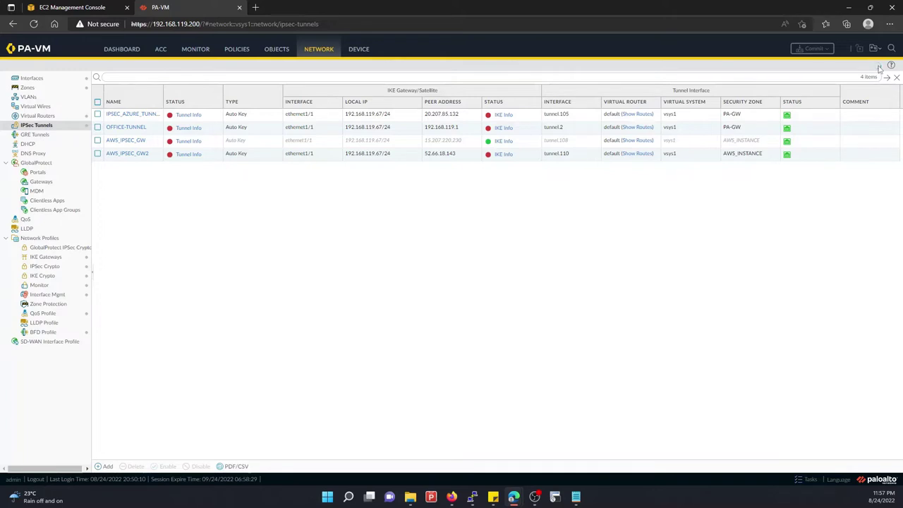
{"action": "mouse_move", "coordinate": [472, 496]}
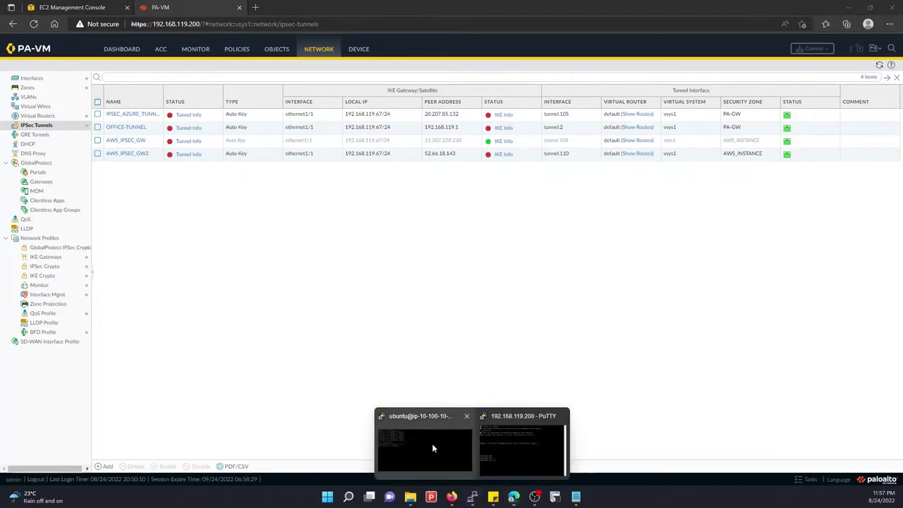
{"action": "left_click", "coordinate": [433, 449]}
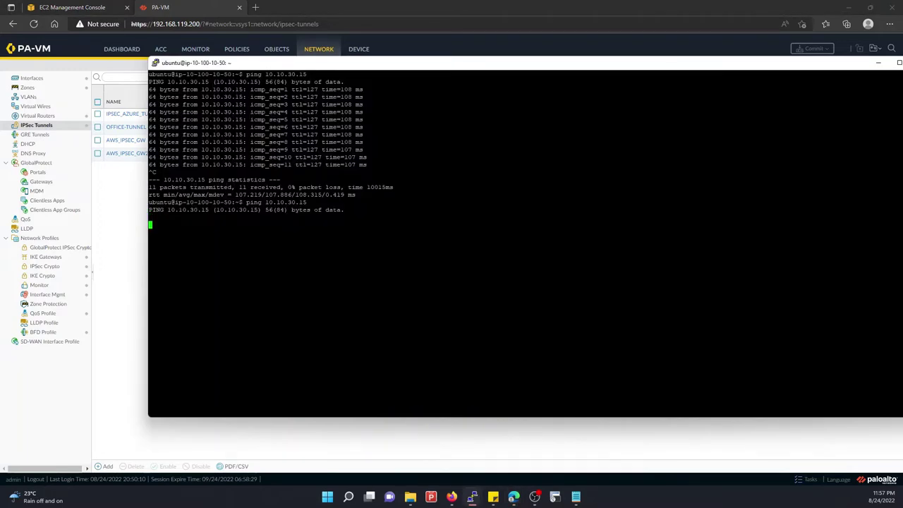
{"action": "key", "text": "Return"}
{"action": "key", "text": "Return"}
{"action": "key", "text": "Return"}
{"action": "mouse_move", "coordinate": [513, 497]}
{"action": "mouse_move", "coordinate": [485, 455]}
Review the default virtual router's static routes, including 10.100.10.0/24 metric 20, and cancel without saving
{"action": "left_click", "coordinate": [37, 115]}
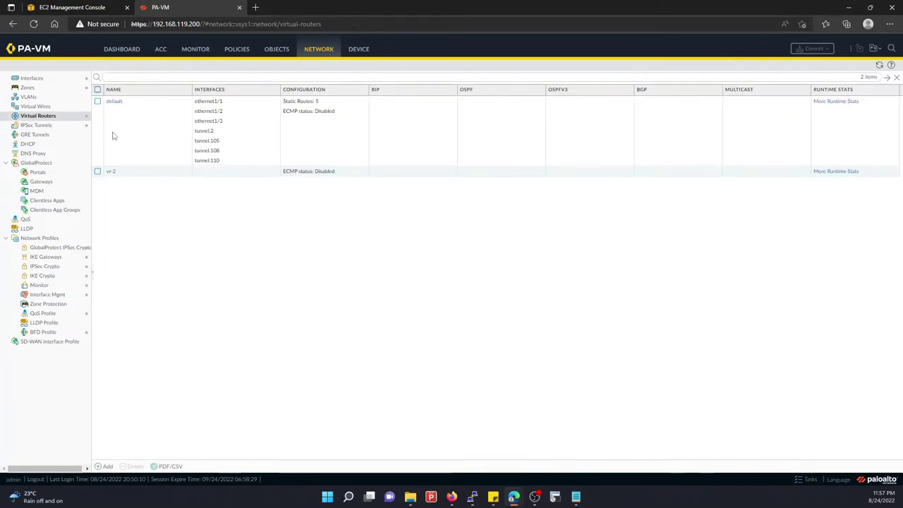
{"action": "left_click", "coordinate": [115, 105]}
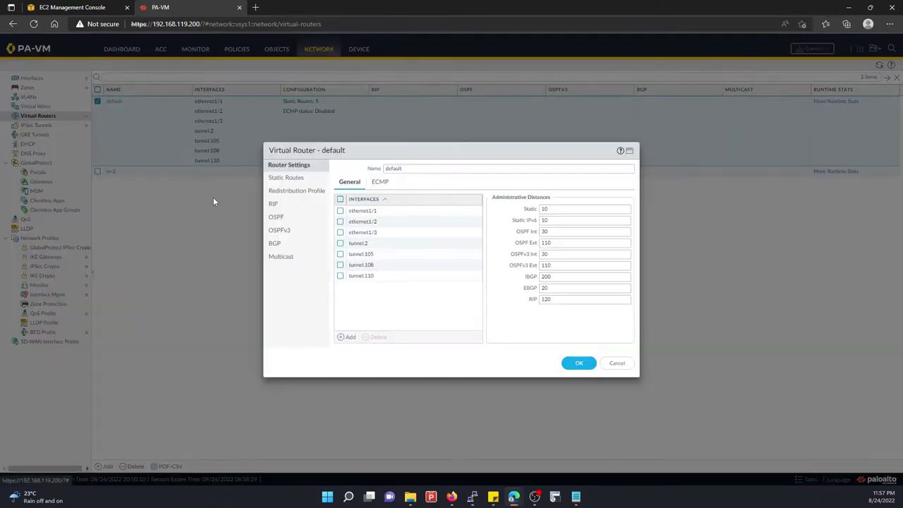
{"action": "left_click", "coordinate": [285, 179]}
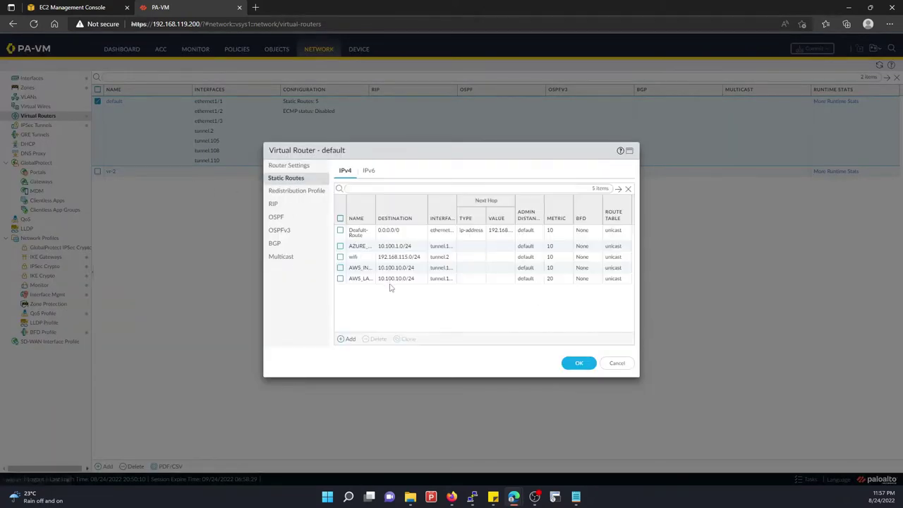
{"action": "left_click", "coordinate": [402, 280]}
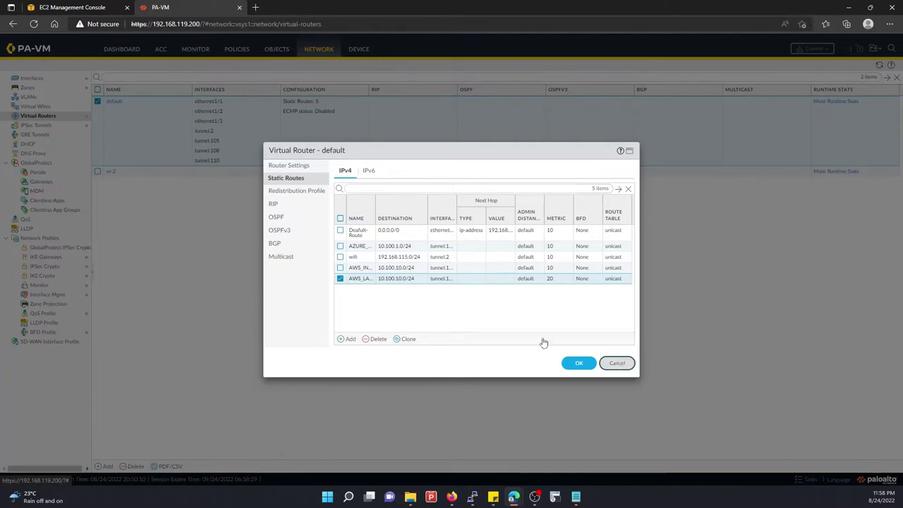
{"action": "left_click", "coordinate": [616, 363]}
{"action": "left_click", "coordinate": [33, 127]}
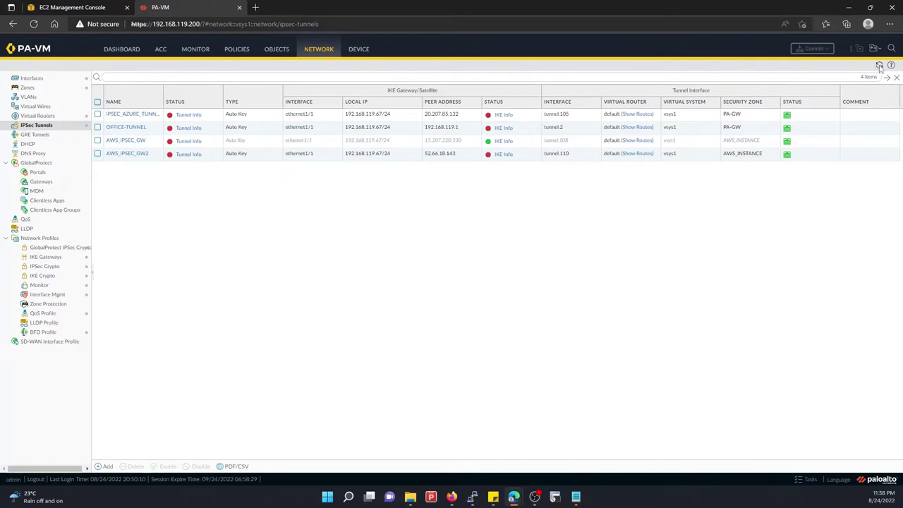
Stop the stalled ping in the Ubuntu terminal, which reports 100% packet loss
{"action": "mouse_move", "coordinate": [473, 496]}
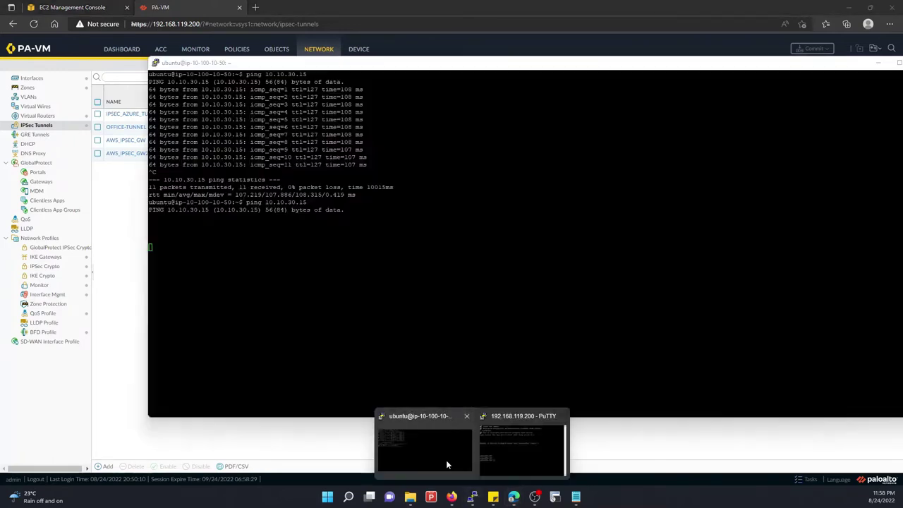
{"action": "left_click", "coordinate": [446, 464]}
{"action": "key", "text": "ctrl+c"}
{"action": "key", "text": "ctrl+c"}
{"action": "key", "text": "ctrl+c"}
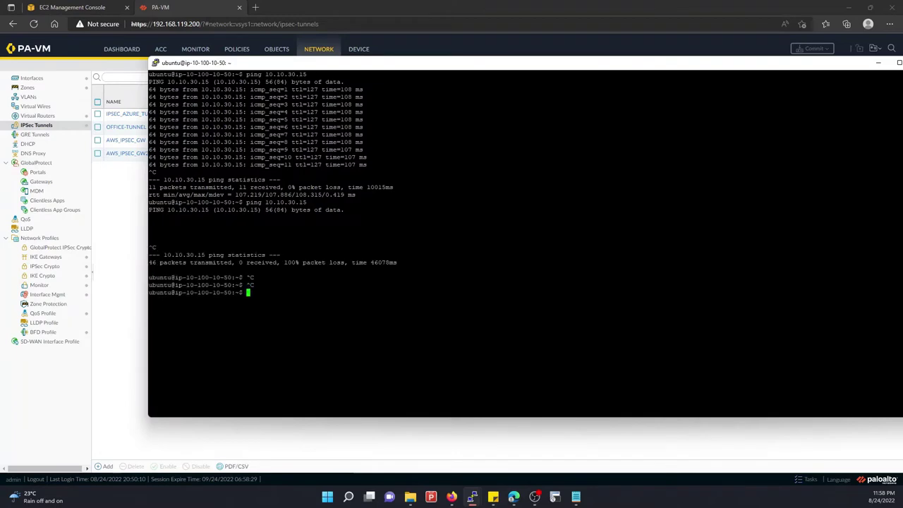
{"action": "key", "text": "Up"}
{"action": "key", "text": "Return"}
{"action": "left_click", "coordinate": [137, 198]}
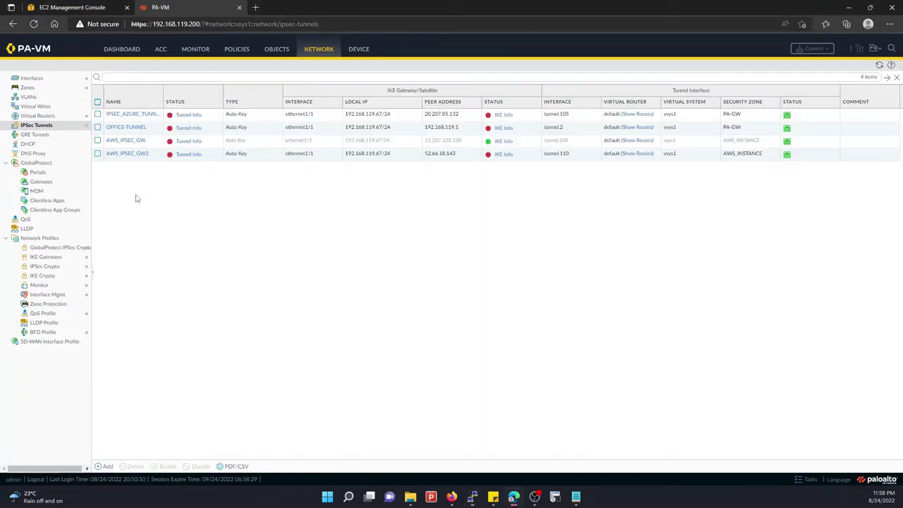
Run 'test vpn ike-sa gateway AWS_IKE_GW2', then 'show vpn ike-sa gateway AWS_IKE_GW2' in the CLI
{"action": "mouse_move", "coordinate": [472, 496]}
{"action": "left_click", "coordinate": [513, 441]}
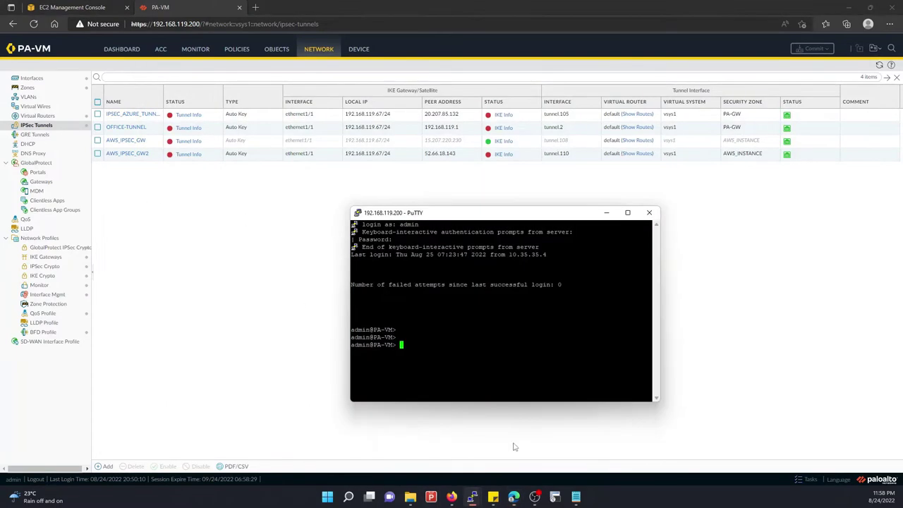
{"action": "type", "text": "test vpn ike-sa gateway ?AW"}
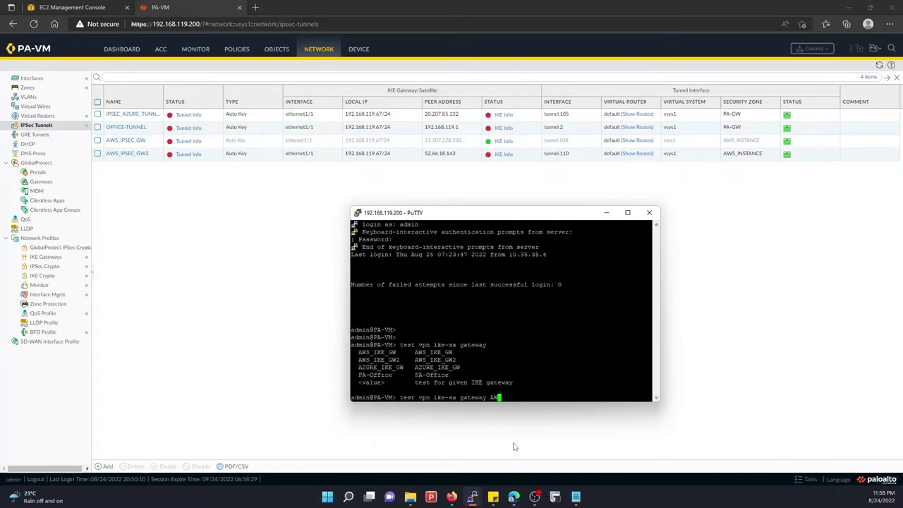
{"action": "type", "text": "S_IKE_GW"}
{"action": "key", "text": "Return"}
{"action": "key", "text": "Up"}
{"action": "key", "text": "BackSpace"}
{"action": "key", "text": "Left"}
{"action": "key", "text": "Left"}
{"action": "key", "text": "Left"}
{"action": "key", "text": "Left"}
{"action": "key", "text": "Left"}
{"action": "key", "text": "Left"}
{"action": "key", "text": "Left"}
{"action": "key", "text": "Left"}
{"action": "key", "text": "Left"}
{"action": "key", "text": "Left"}
{"action": "key", "text": "Left"}
{"action": "key", "text": "Left"}
{"action": "key", "text": "Left"}
{"action": "key", "text": "Left"}
{"action": "key", "text": "Left"}
{"action": "key", "text": "Left"}
{"action": "key", "text": "Left"}
{"action": "key", "text": "Left"}
{"action": "key", "text": "Left"}
{"action": "key", "text": "Left"}
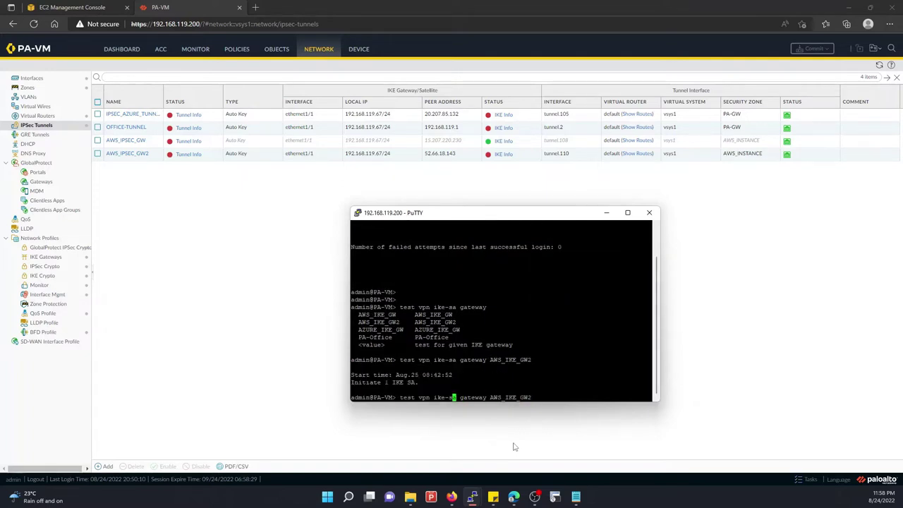
{"action": "key", "text": "BackSpace"}
{"action": "key", "text": "BackSpace"}
{"action": "key", "text": "BackSpace"}
{"action": "key", "text": "BackSpace"}
{"action": "key", "text": "BackSpace"}
{"action": "type", "text": "show"}
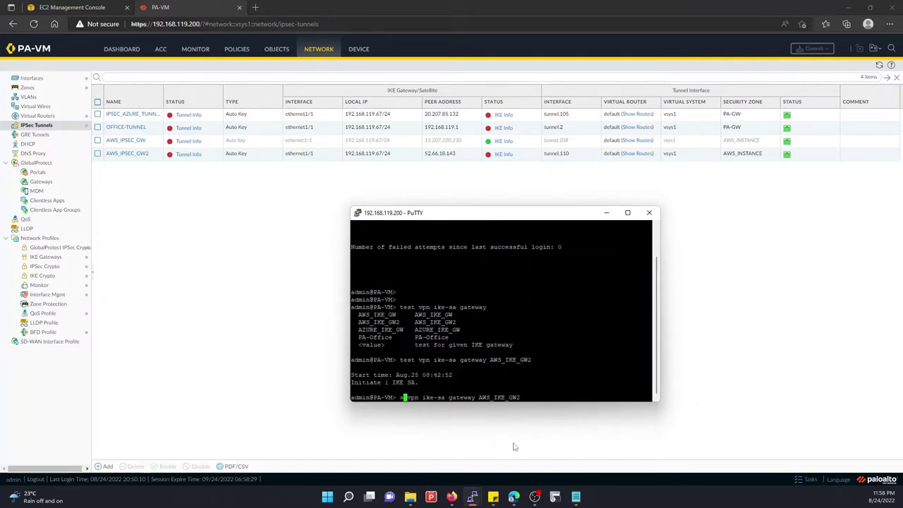
{"action": "key", "text": "Return"}
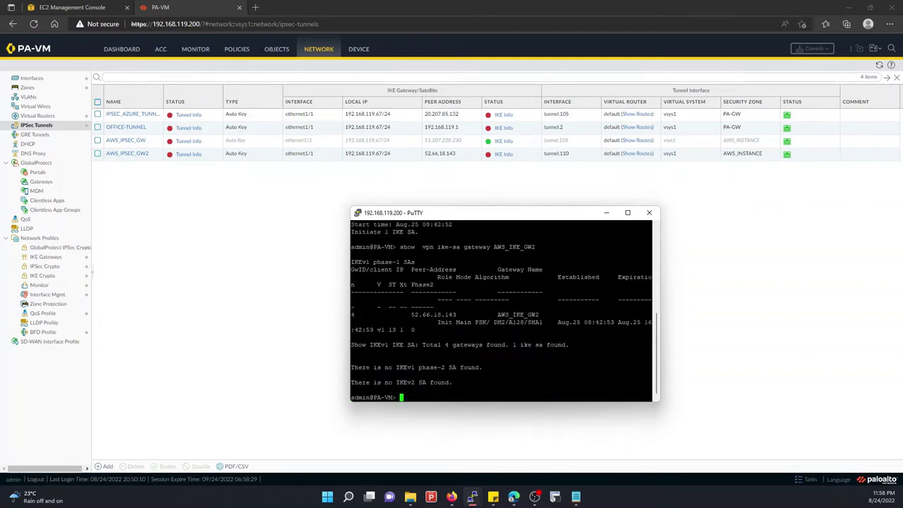
Refresh the web page, then edit the recalled command into 'show vpn ipsec-sa tunnel'
{"action": "left_click", "coordinate": [879, 69]}
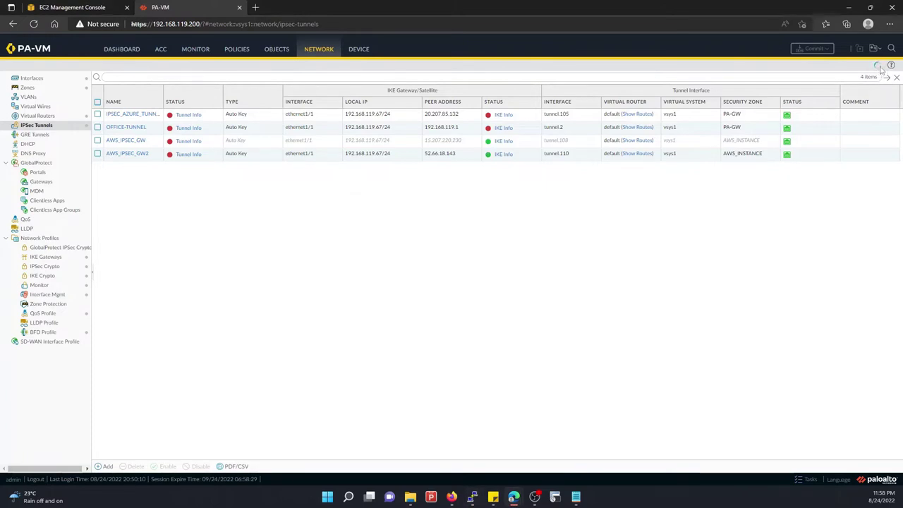
{"action": "mouse_move", "coordinate": [472, 496]}
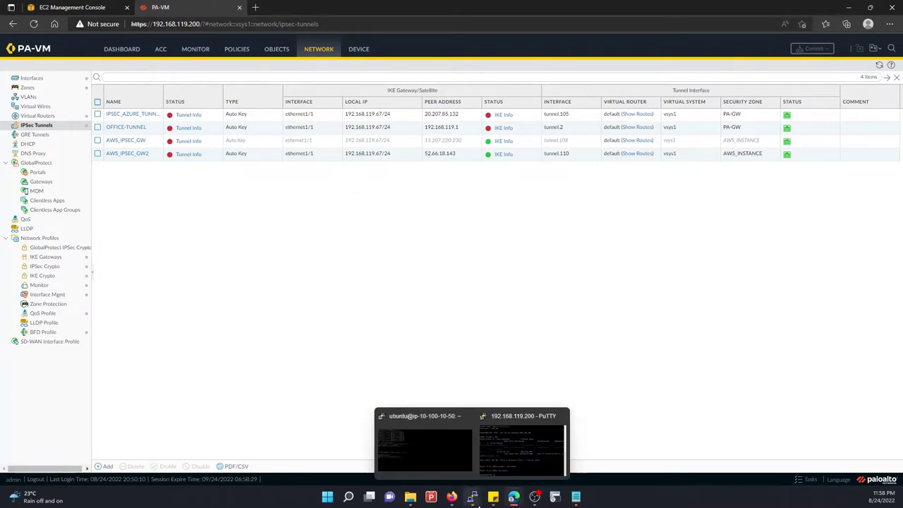
{"action": "left_click", "coordinate": [491, 461]}
{"action": "key", "text": "Up"}
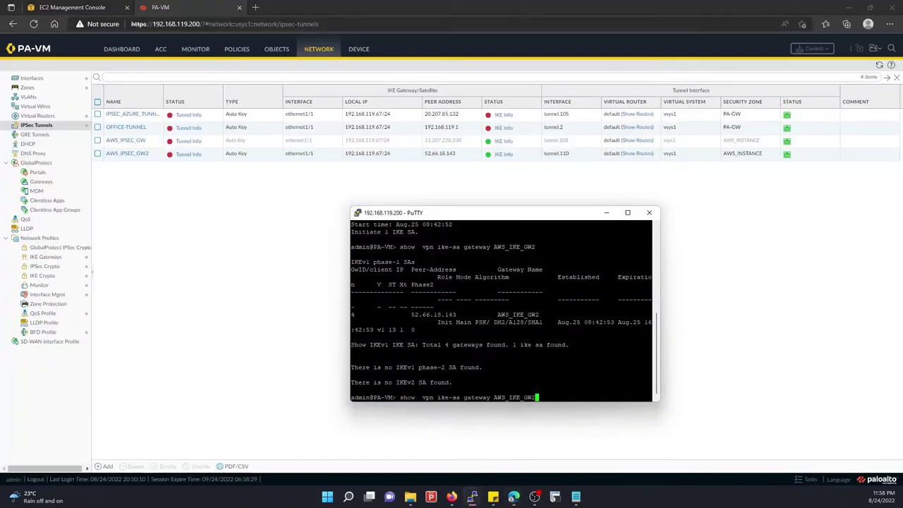
{"action": "key", "text": "BackSpace"}
{"action": "key", "text": "BackSpace"}
{"action": "key", "text": "BackSpace"}
{"action": "key", "text": "BackSpace"}
{"action": "key", "text": "BackSpace"}
{"action": "key", "text": "BackSpace"}
{"action": "key", "text": "BackSpace"}
{"action": "key", "text": "BackSpace"}
{"action": "key", "text": "BackSpace"}
{"action": "key", "text": "BackSpace"}
{"action": "key", "text": "BackSpace"}
{"action": "key", "text": "BackSpace"}
{"action": "key", "text": "BackSpace"}
{"action": "key", "text": "BackSpace"}
{"action": "key", "text": "BackSpace"}
{"action": "key", "text": "BackSpace"}
{"action": "key", "text": "BackSpace"}
{"action": "key", "text": "BackSpace"}
{"action": "key", "text": "BackSpace"}
{"action": "key", "text": "BackSpace"}
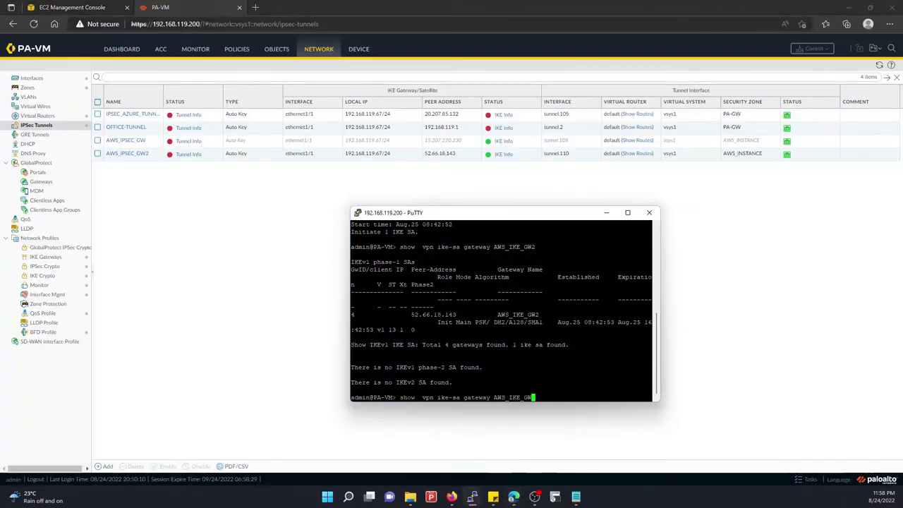
{"action": "type", "text": "psec-sa "}
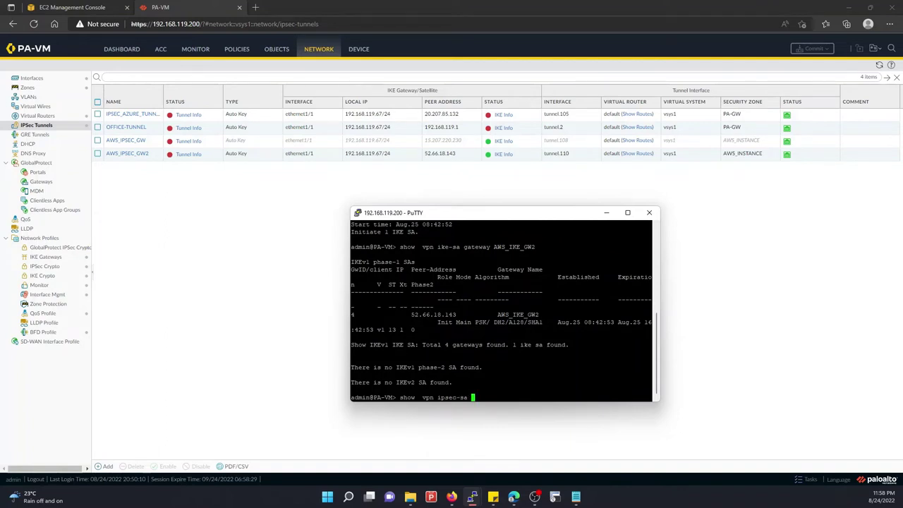
{"action": "type", "text": "tunnel"}
Run 'show vpn ipsec-sa tunnel AWS_IPSEC_GW2' on the firewall CLI
{"action": "key", "text": "question"}
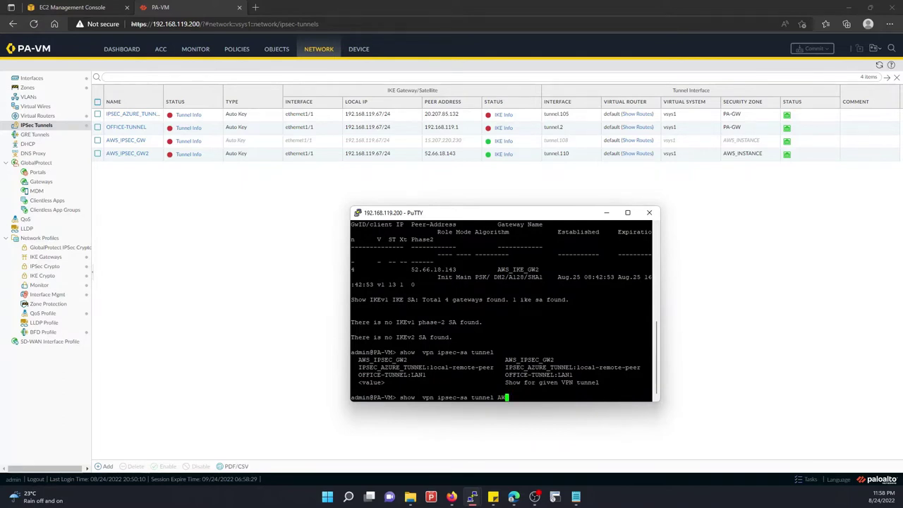
{"action": "type", "text": "AW"}
{"action": "key", "text": "Tab"}
{"action": "key", "text": "Return"}
Initiate the SA with 'test vpn ipsec-sa tunnel AWS_IPSEC_GW2', recheck it, and reload the tunnel table
{"action": "key", "text": "Up"}
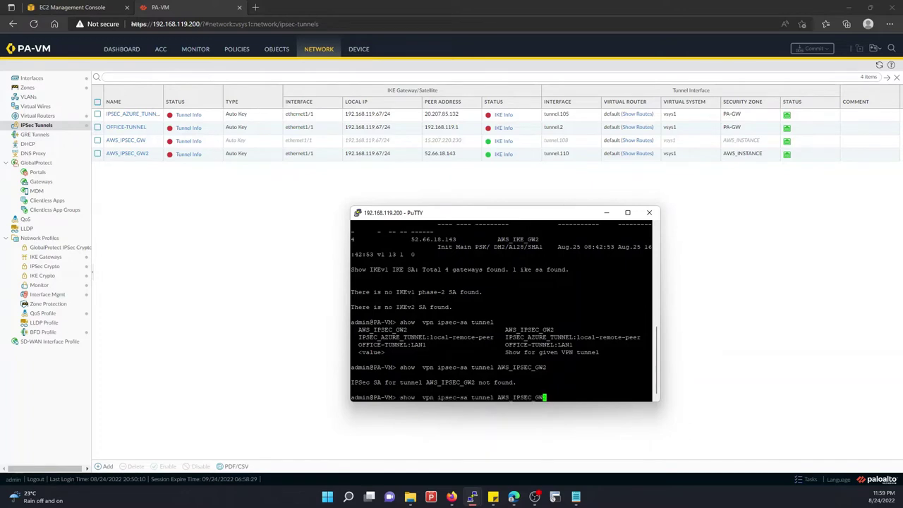
{"action": "key", "text": "Left"}
{"action": "key", "text": "Left"}
{"action": "key", "text": "Left"}
{"action": "key", "text": "Left"}
{"action": "key", "text": "Left"}
{"action": "key", "text": "Left"}
{"action": "key", "text": "Left"}
{"action": "key", "text": "Left"}
{"action": "key", "text": "Left"}
{"action": "key", "text": "Left"}
{"action": "key", "text": "Left"}
{"action": "key", "text": "Left"}
{"action": "key", "text": "Left"}
{"action": "key", "text": "Left"}
{"action": "key", "text": "Left"}
{"action": "key", "text": "Left"}
{"action": "key", "text": "Left"}
{"action": "key", "text": "Left"}
{"action": "key", "text": "Left"}
{"action": "key", "text": "Left"}
{"action": "key", "text": "BackSpace"}
{"action": "key", "text": "BackSpace"}
{"action": "key", "text": "BackSpace"}
{"action": "key", "text": "BackSpace"}
{"action": "type", "text": "test"}
{"action": "key", "text": "Return"}
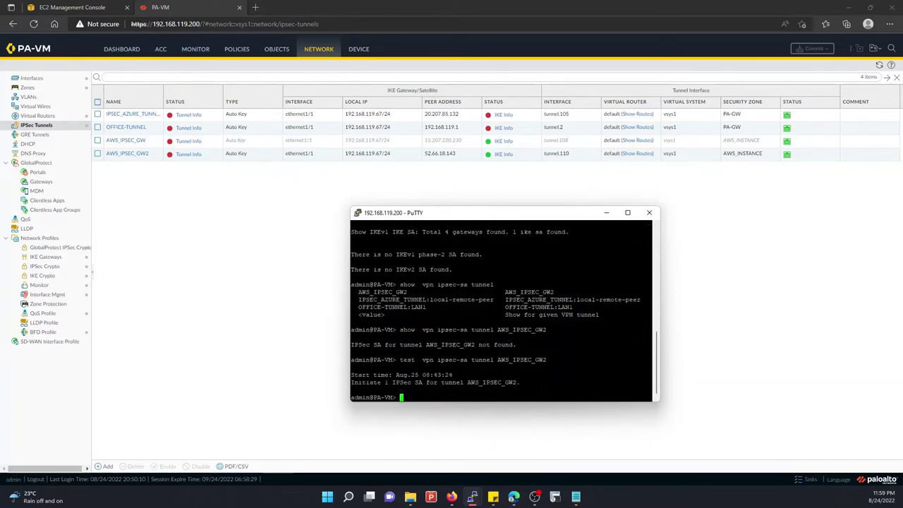
{"action": "key", "text": "Up"}
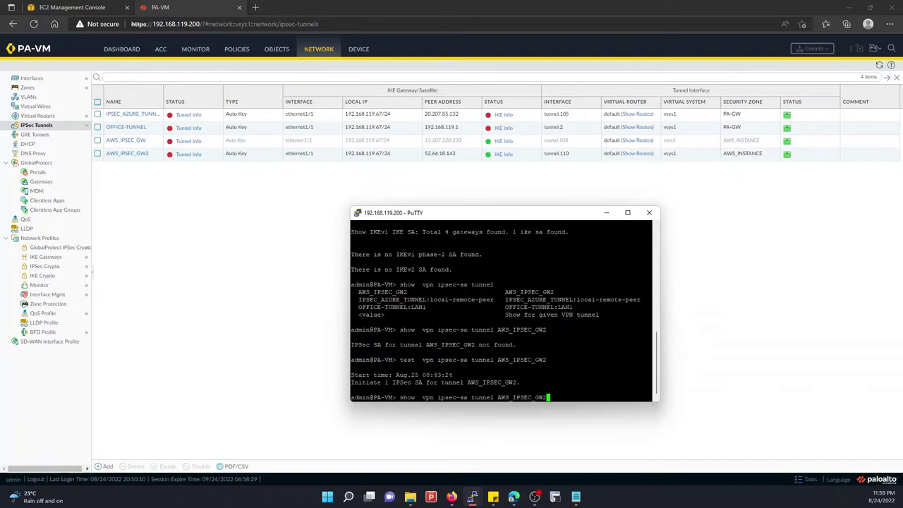
{"action": "key", "text": "Return"}
{"action": "left_click_drag", "start_coordinate": [541, 352], "coordinate": [669, 355]}
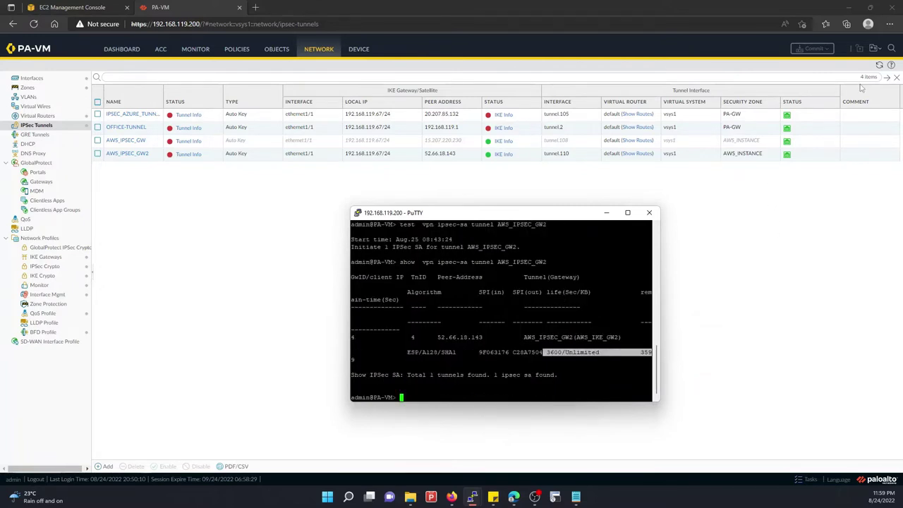
{"action": "left_click", "coordinate": [879, 65]}
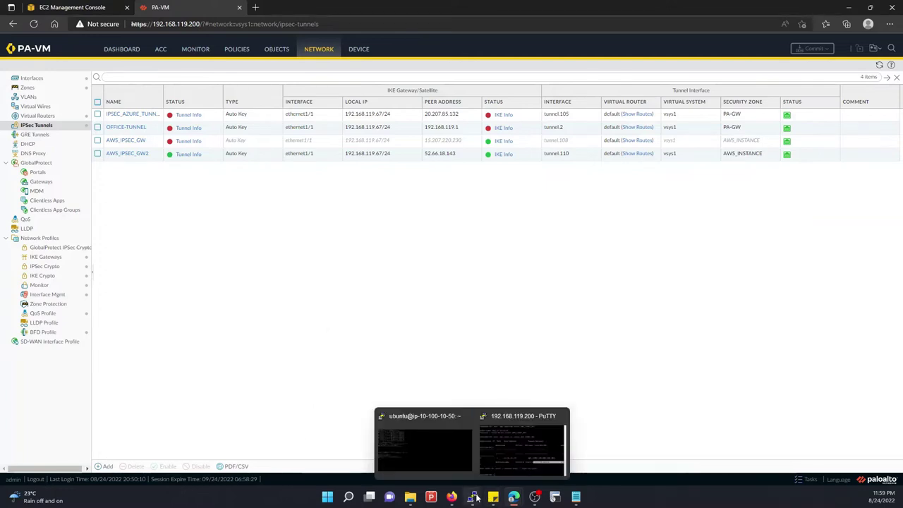
Stop the stalled ping in the Ubuntu terminal and rerun 'ping 10.10.30.15'
{"action": "left_click", "coordinate": [423, 440]}
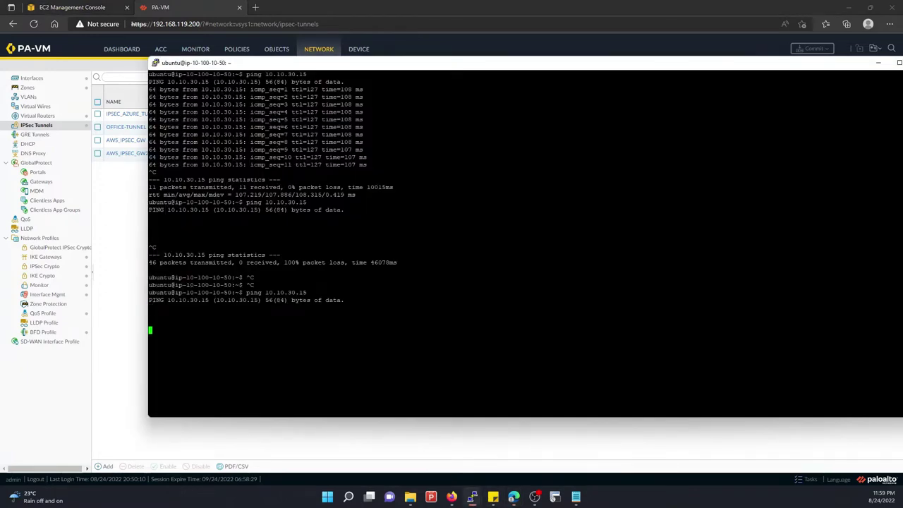
{"action": "key", "text": "ctrl+c"}
{"action": "key", "text": "Up"}
{"action": "key", "text": "Return"}
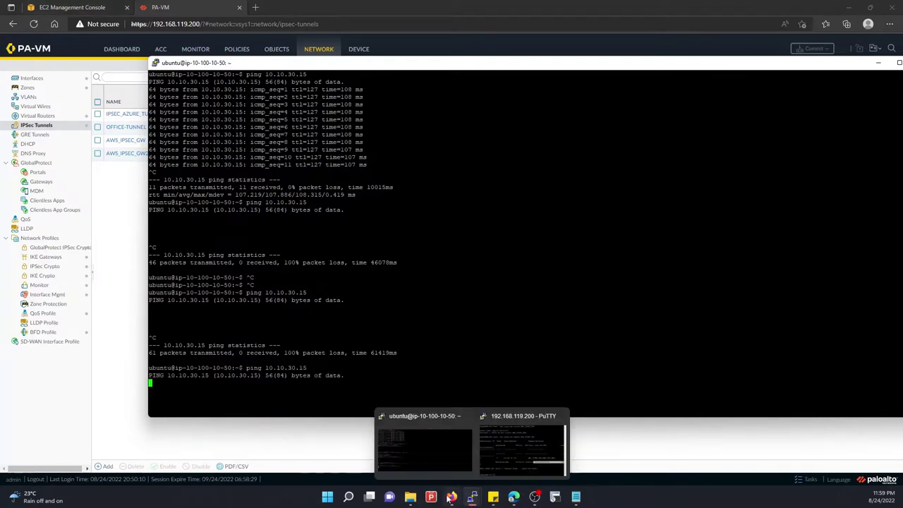
{"action": "mouse_move", "coordinate": [514, 497]}
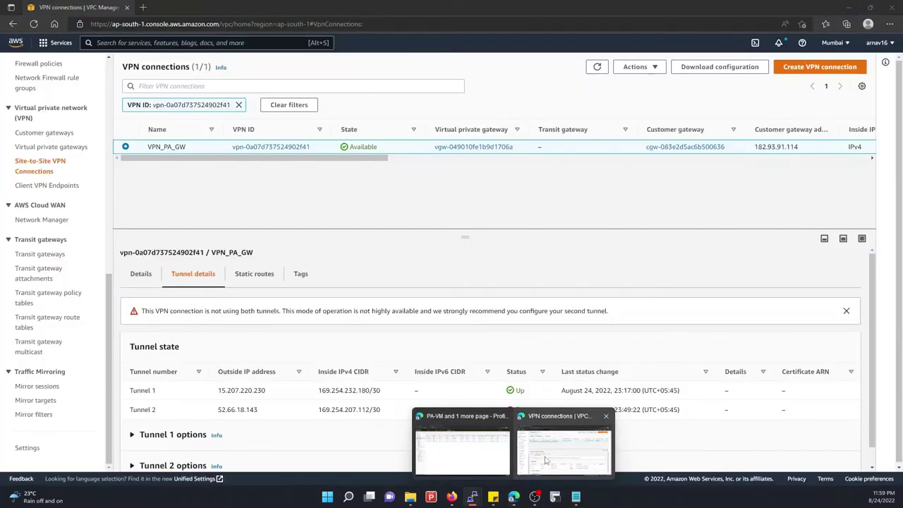
Show VPN_PA_GW's tunnel state in Site-to-Site VPN Connections and refresh it twice
{"action": "left_click", "coordinate": [545, 460]}
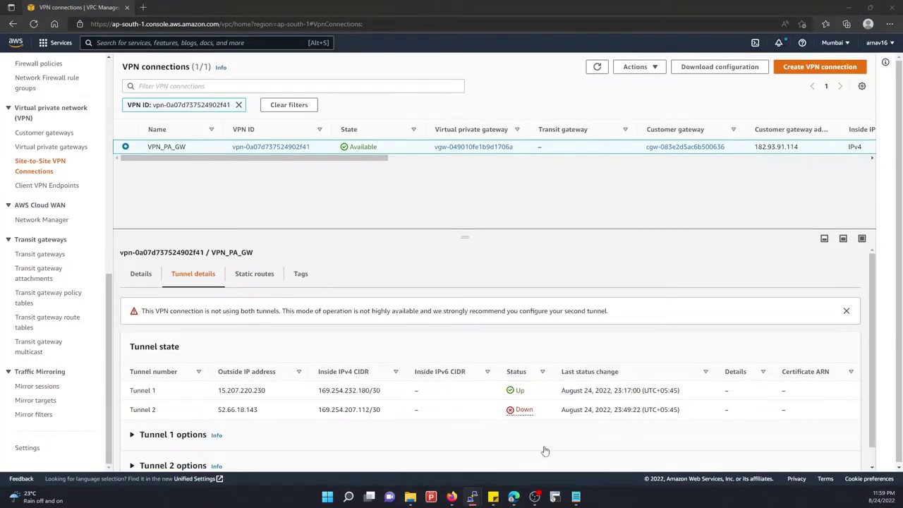
{"action": "left_click", "coordinate": [42, 148]}
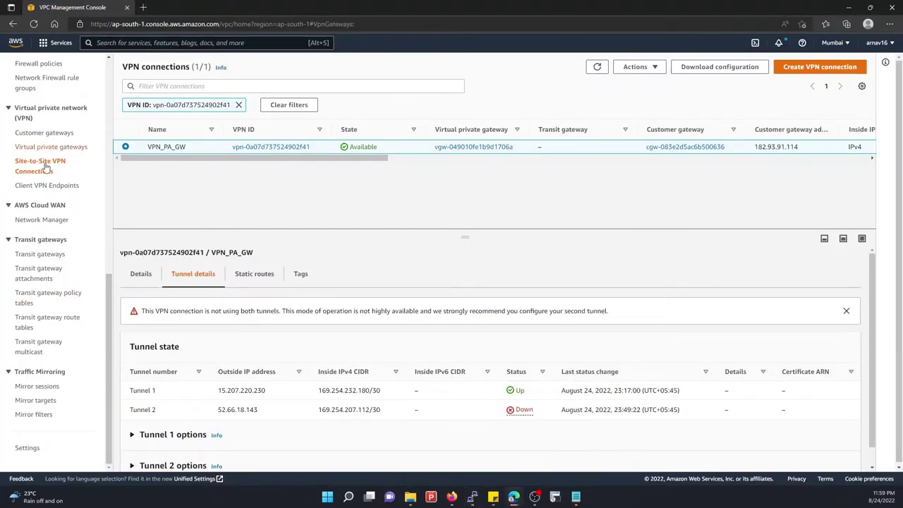
{"action": "left_click", "coordinate": [42, 184]}
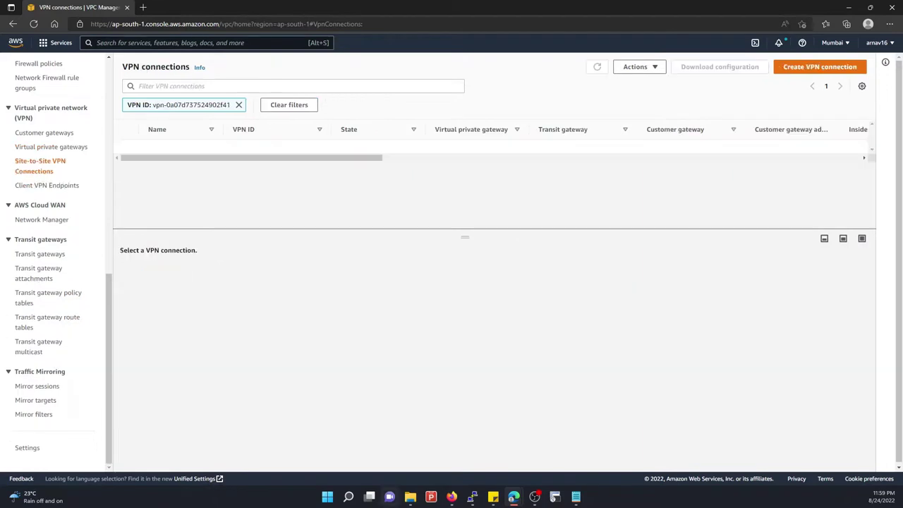
{"action": "left_click", "coordinate": [200, 274]}
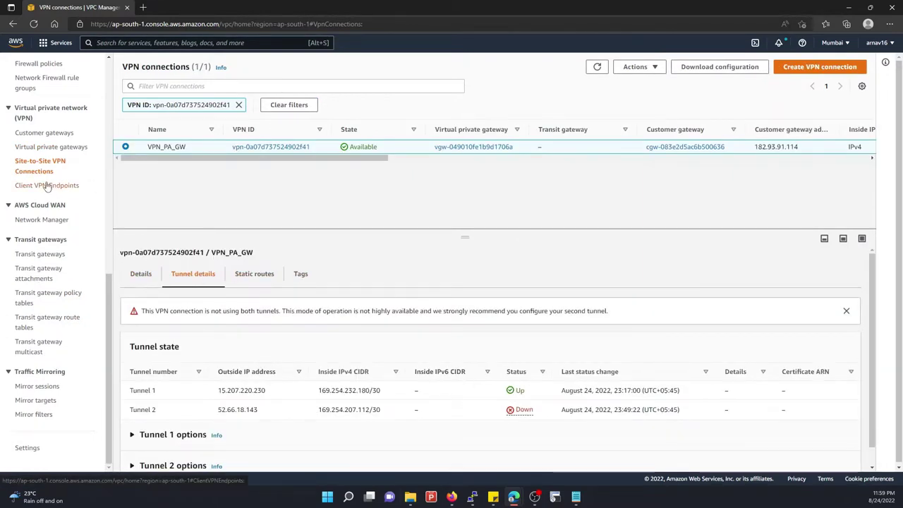
{"action": "left_click", "coordinate": [596, 67]}
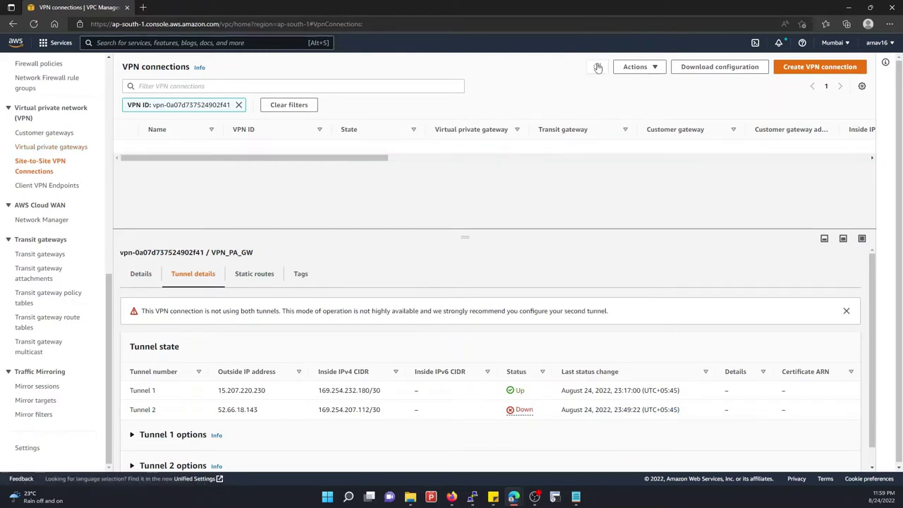
{"action": "left_click", "coordinate": [596, 67]}
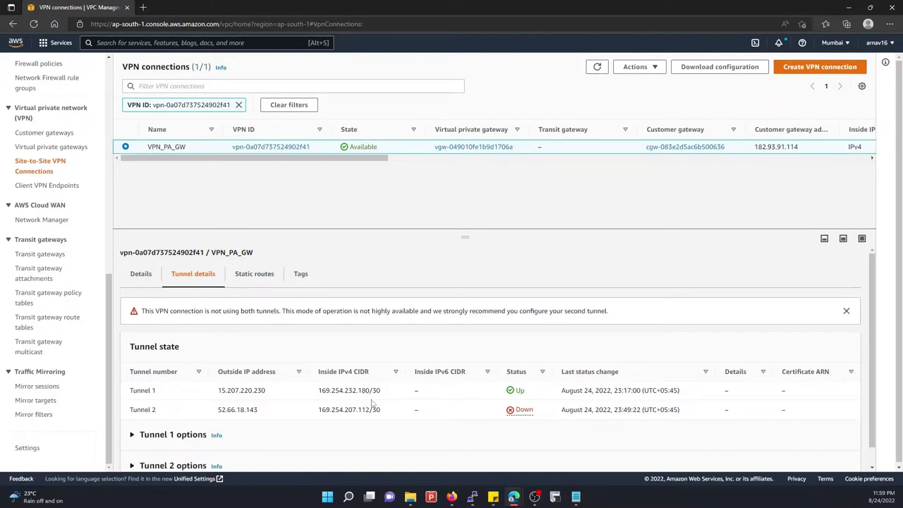
Reopen VPN_PA_GW's tunnel details, highlight Tunnel 2's Up status, and refresh
{"action": "left_click", "coordinate": [42, 147]}
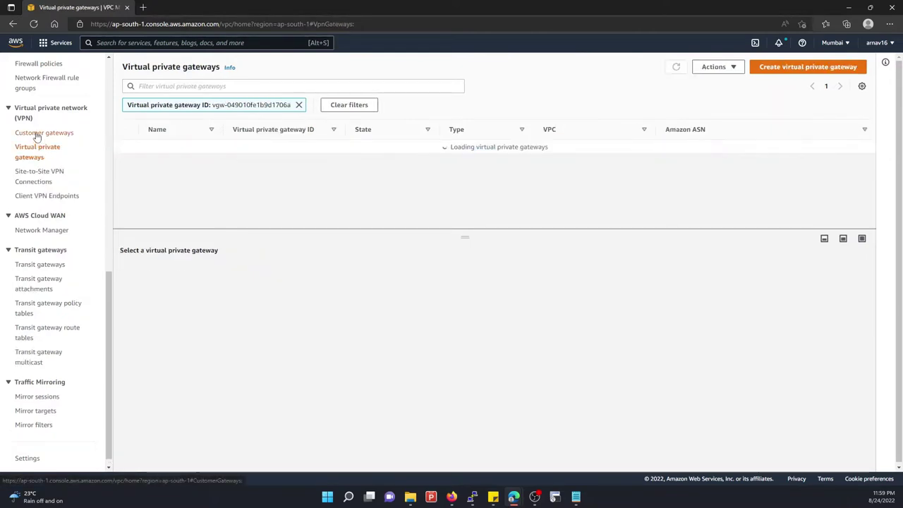
{"action": "left_click", "coordinate": [39, 133]}
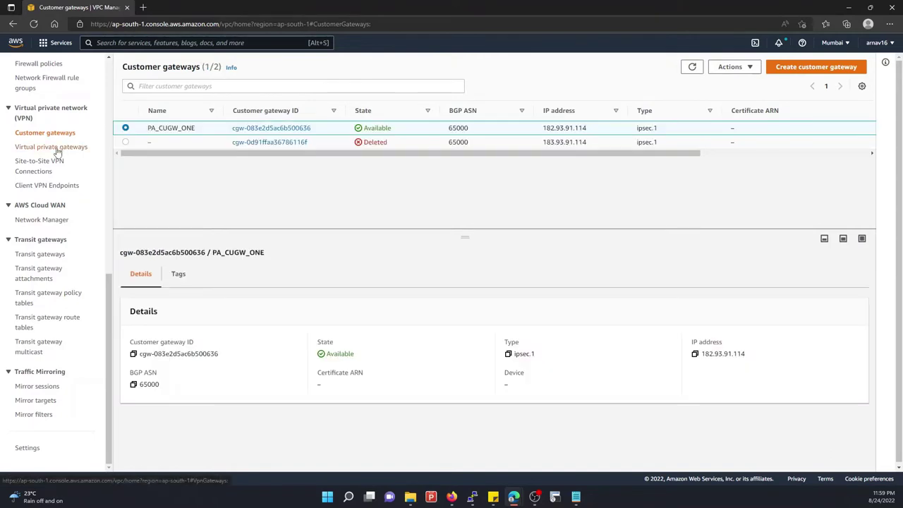
{"action": "left_click", "coordinate": [37, 162]}
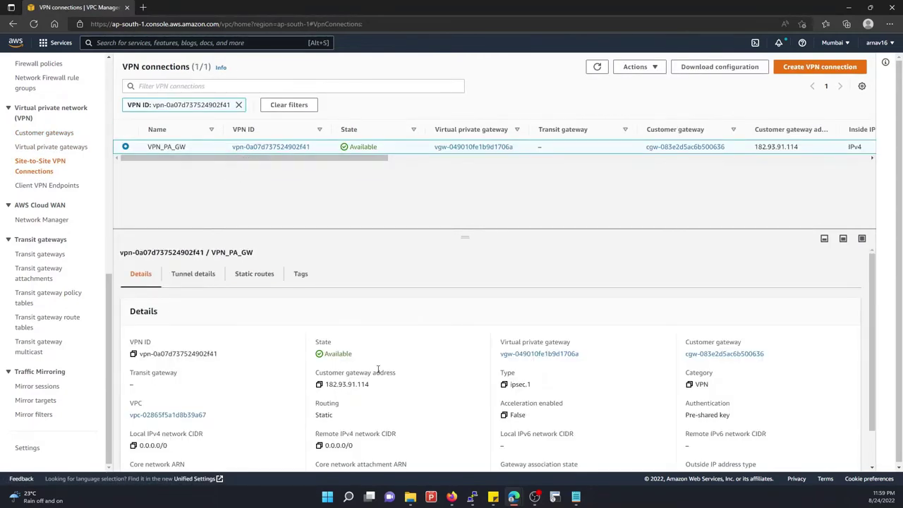
{"action": "left_click", "coordinate": [208, 275]}
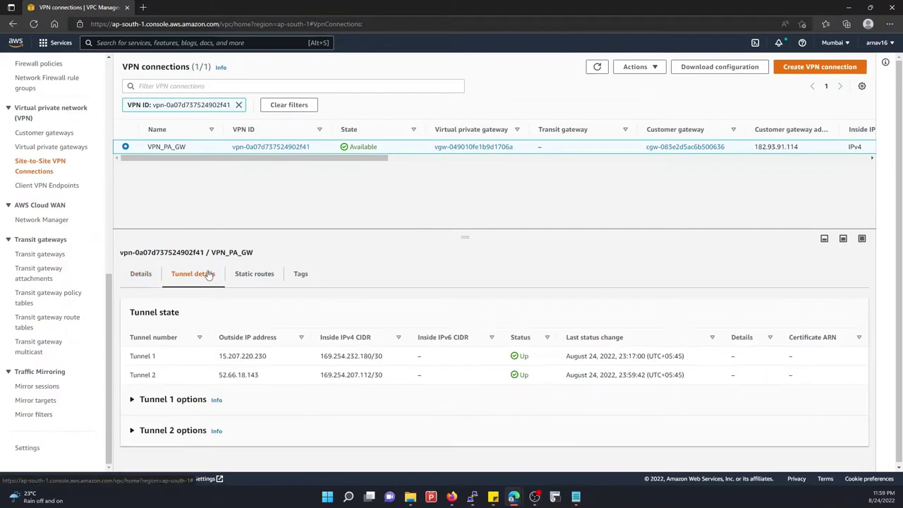
{"action": "double_click", "coordinate": [524, 375]}
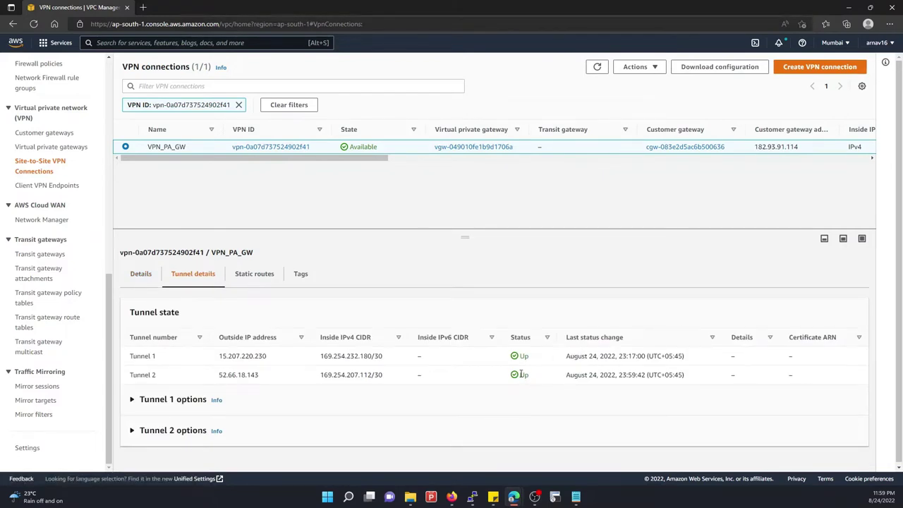
{"action": "left_click_drag", "start_coordinate": [512, 378], "coordinate": [536, 379]}
{"action": "left_click", "coordinate": [536, 380]}
{"action": "left_click", "coordinate": [597, 67]}
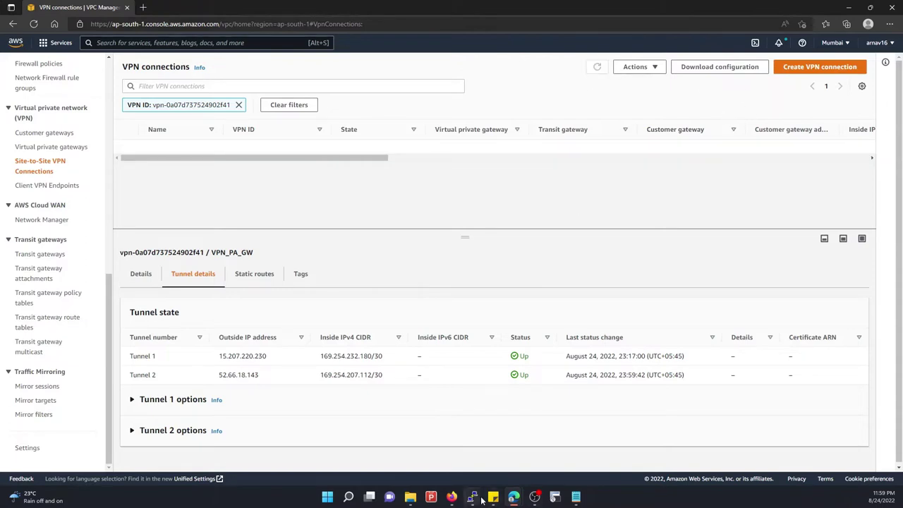
Rerun ping 10.10.30.15 twice from Ubuntu, stopping after 7 and 2 unanswered packets
{"action": "mouse_move", "coordinate": [481, 498]}
{"action": "left_click", "coordinate": [433, 437]}
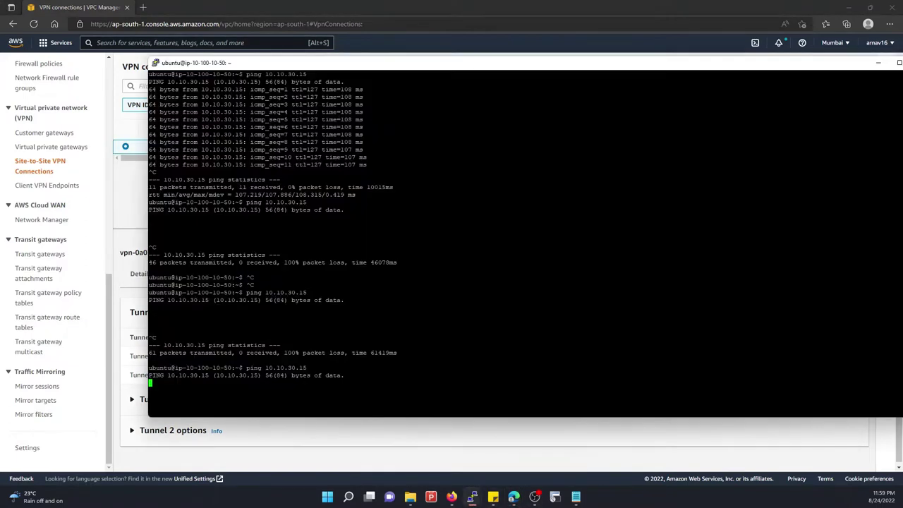
{"action": "key", "text": "ctrl+c"}
{"action": "key", "text": "ctrl+c"}
{"action": "key", "text": "ctrl+c"}
{"action": "key", "text": "ctrl+c"}
{"action": "key", "text": "Up"}
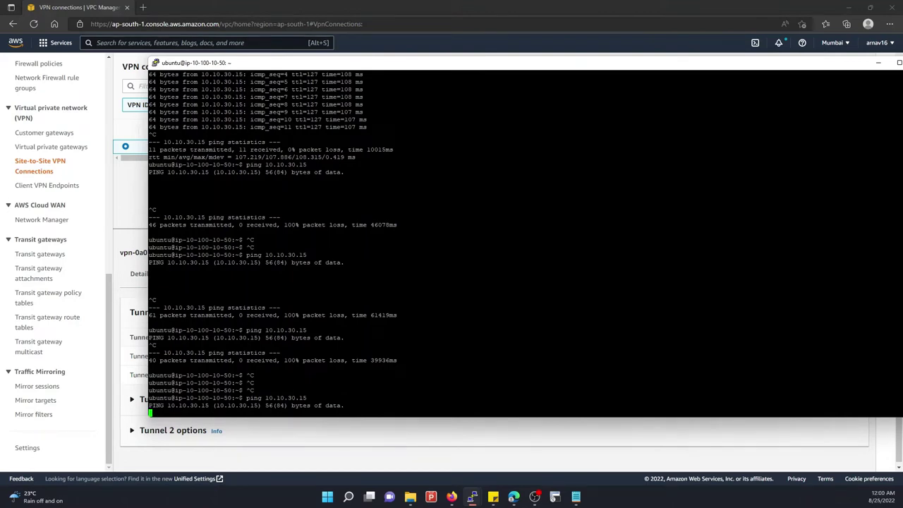
{"action": "key", "text": "ctrl+c"}
{"action": "key", "text": "ctrl+c"}
{"action": "key", "text": "ctrl+c"}
{"action": "key", "text": "ctrl+c"}
{"action": "key", "text": "ctrl+c"}
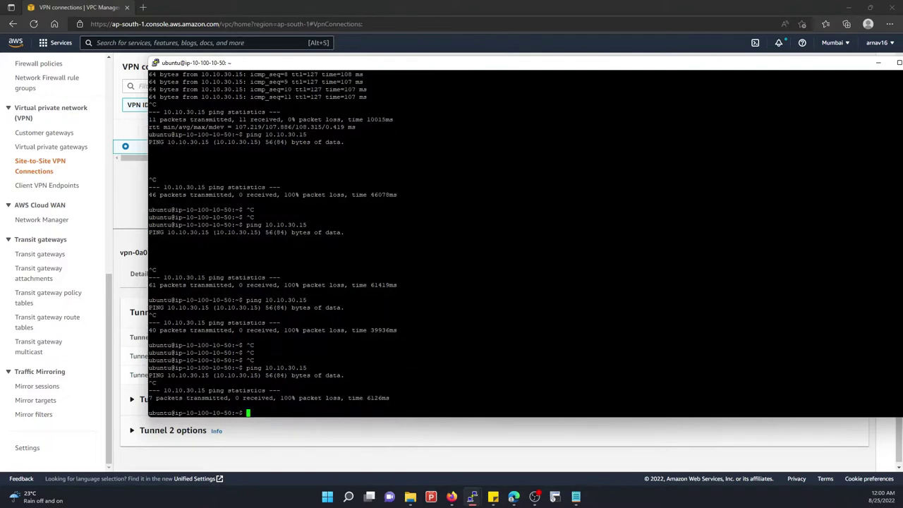
{"action": "key", "text": "Up"}
{"action": "key", "text": "Return"}
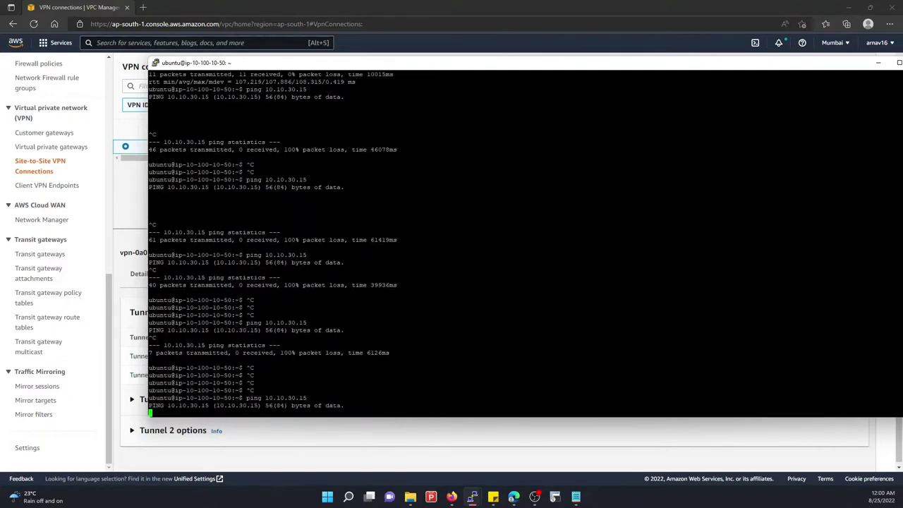
{"action": "key", "text": "ctrl+c"}
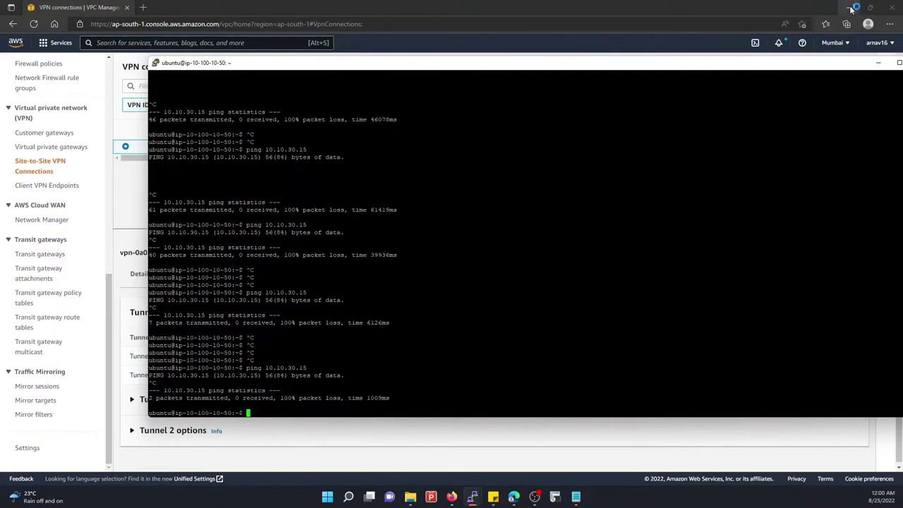
{"action": "mouse_move", "coordinate": [472, 496]}
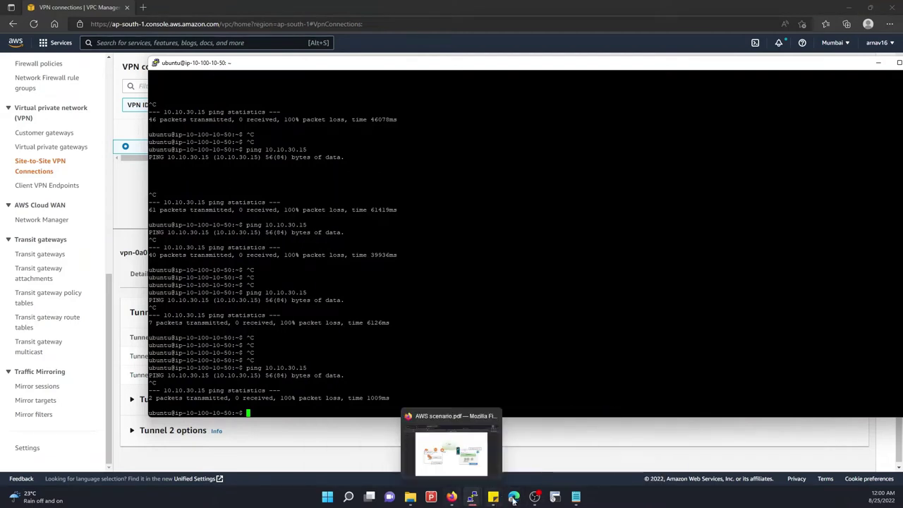
Re-enable the AWS_IPSEC_GW IPSec tunnel and commit the firewall configuration
{"action": "mouse_move", "coordinate": [512, 499]}
{"action": "left_click", "coordinate": [462, 444]}
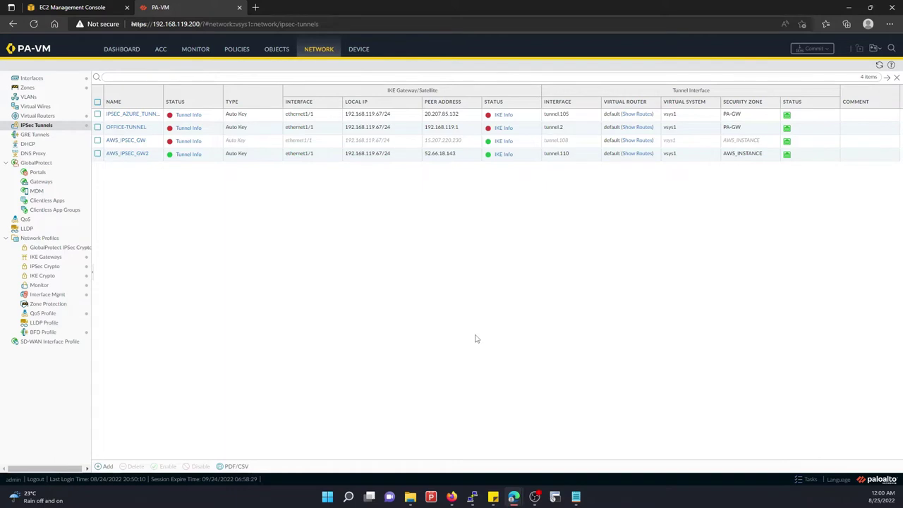
{"action": "left_click", "coordinate": [97, 140]}
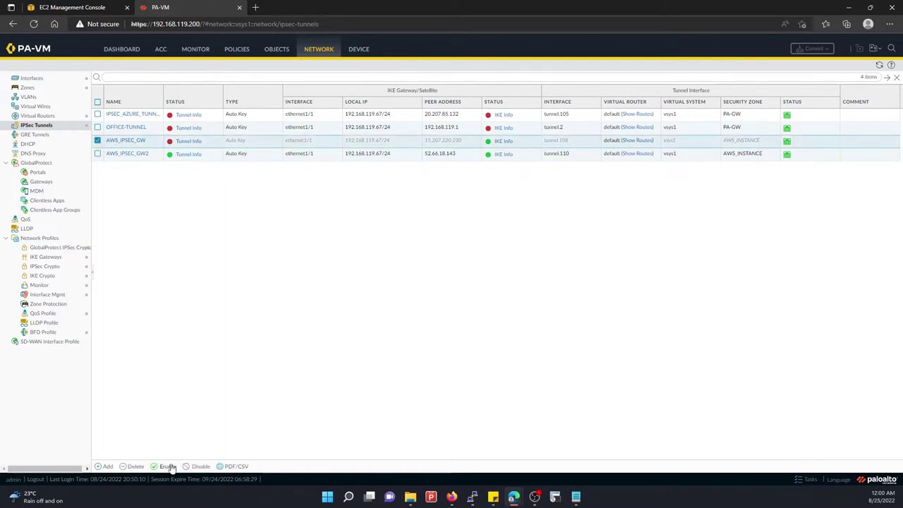
{"action": "left_click", "coordinate": [167, 466]}
{"action": "left_click", "coordinate": [433, 280]}
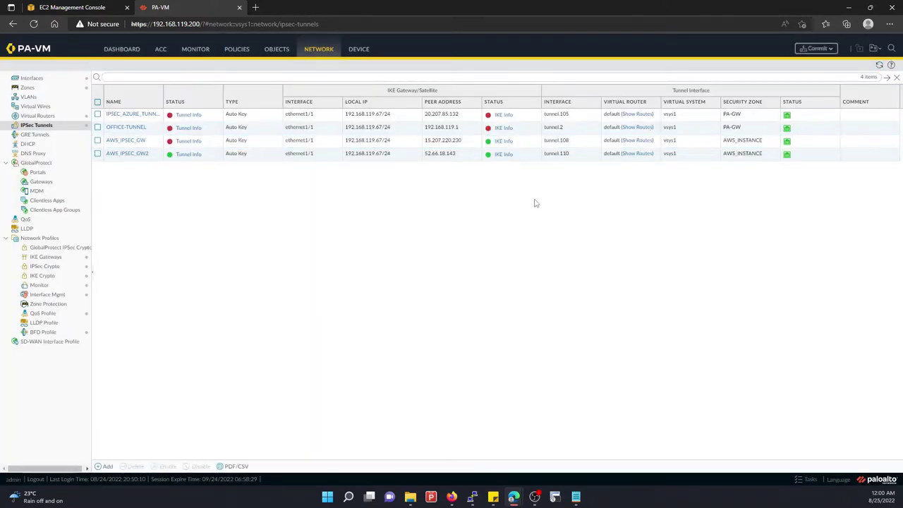
{"action": "left_click", "coordinate": [816, 48]}
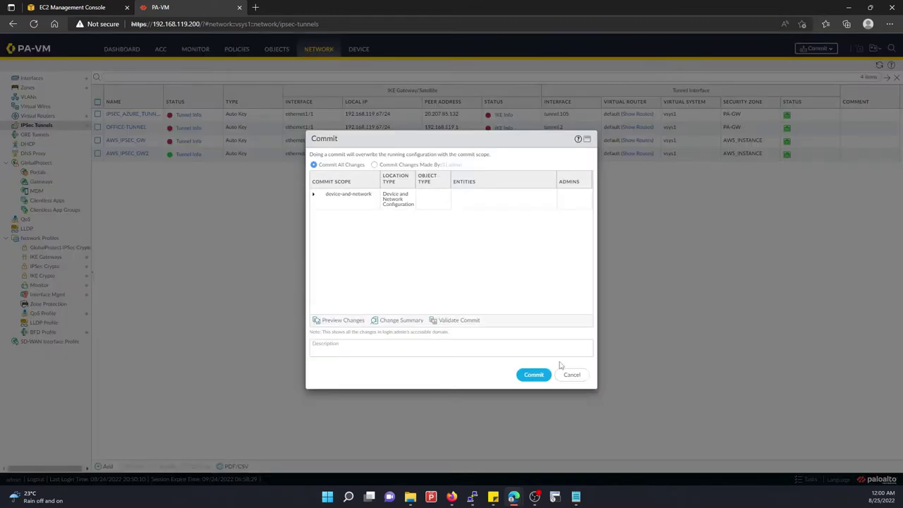
{"action": "left_click", "coordinate": [534, 375]}
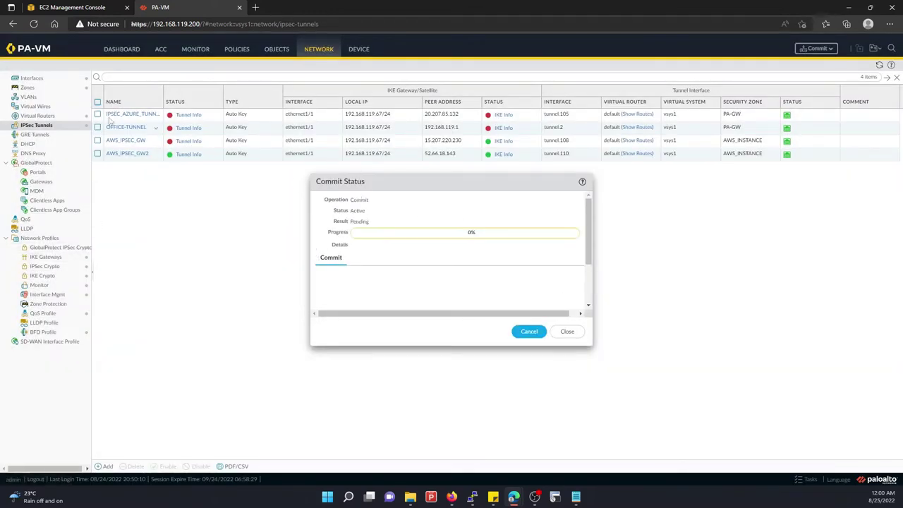
Review the default virtual router's static routes and close without changes
{"action": "left_click", "coordinate": [37, 116]}
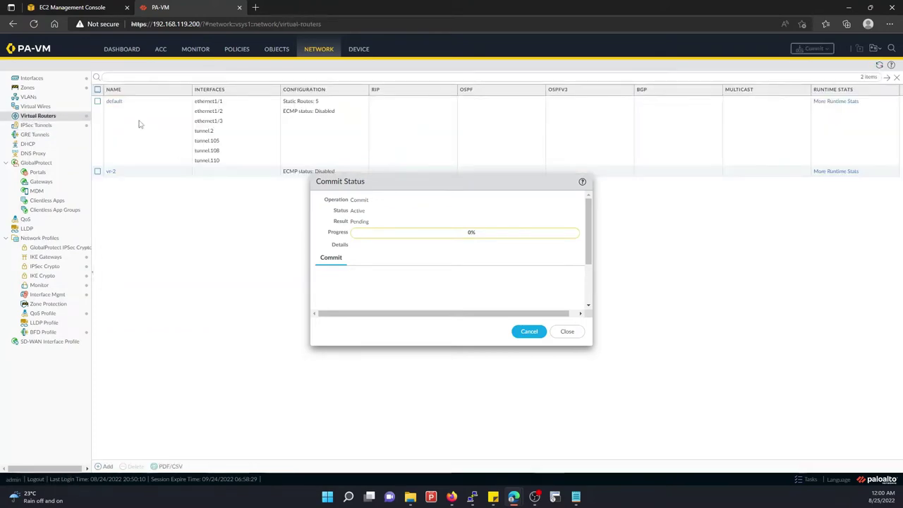
{"action": "left_click", "coordinate": [110, 103]}
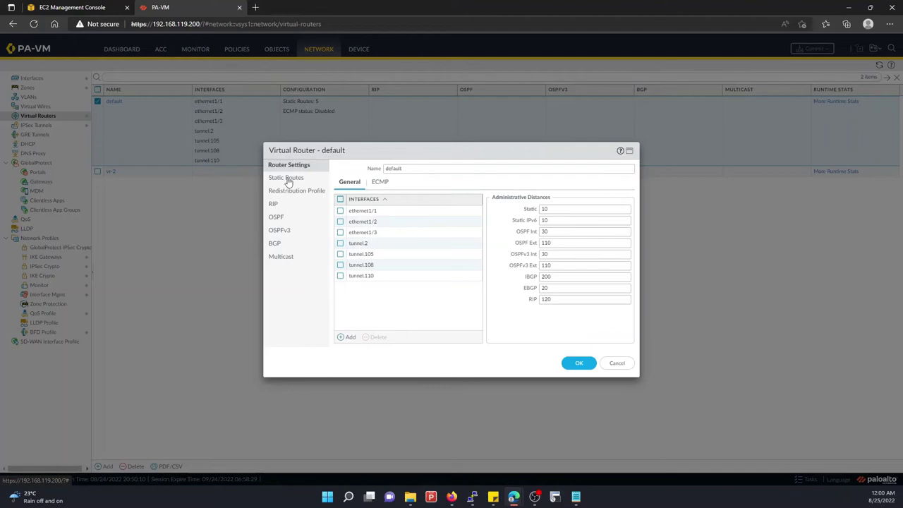
{"action": "left_click", "coordinate": [286, 179]}
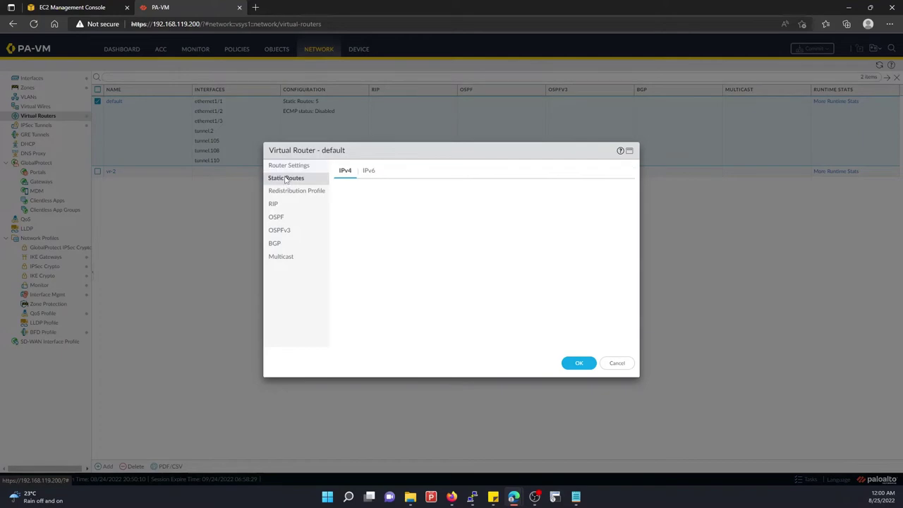
{"action": "left_click", "coordinate": [615, 362]}
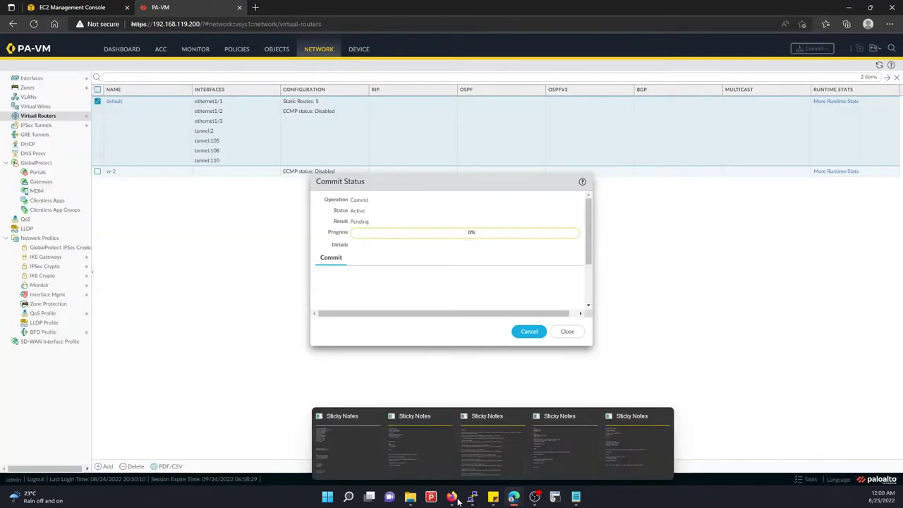
{"action": "mouse_move", "coordinate": [451, 496]}
{"action": "left_click", "coordinate": [452, 459]}
{"action": "left_click", "coordinate": [451, 462]}
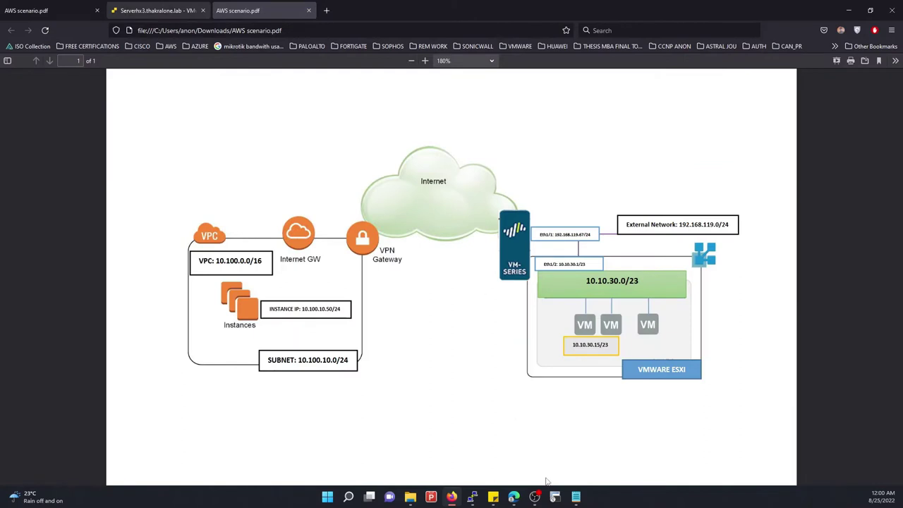
Inspect PA_VPN's 10.10.30.0/23 route targeting the VPN gateway, cancelling without saving
{"action": "mouse_move", "coordinate": [514, 494]}
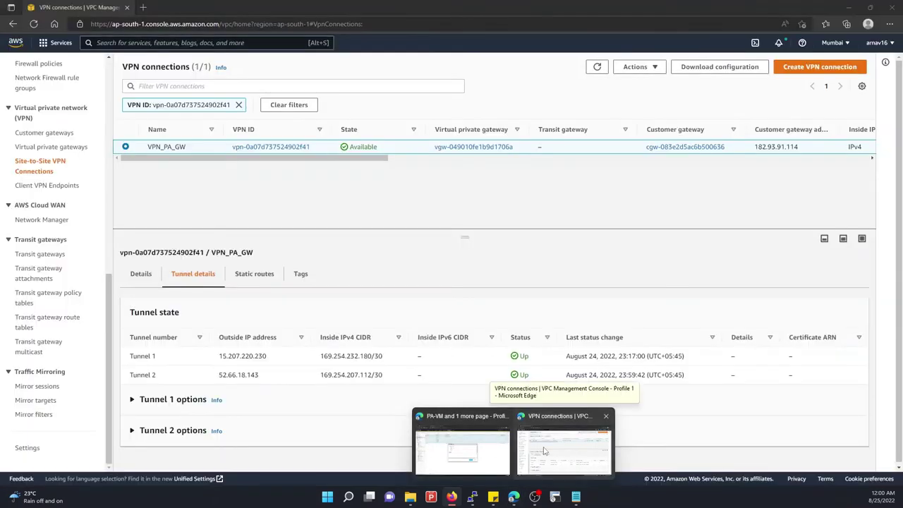
{"action": "left_click", "coordinate": [543, 450]}
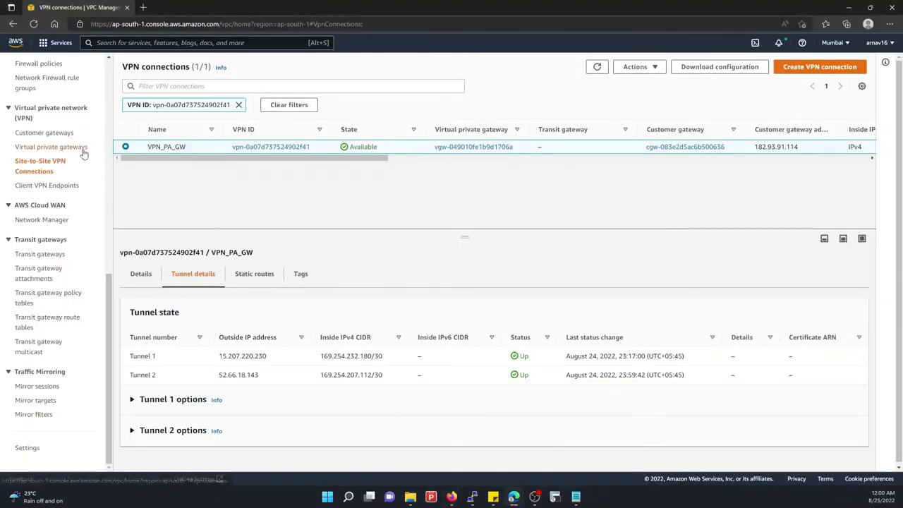
{"action": "scroll", "coordinate": [37, 148], "scroll_direction": "up", "scroll_amount": 6}
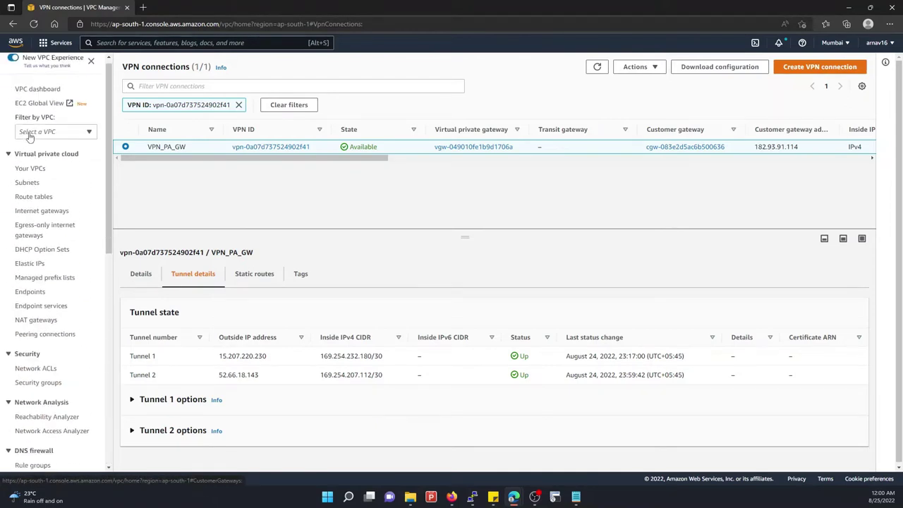
{"action": "left_click", "coordinate": [34, 204]}
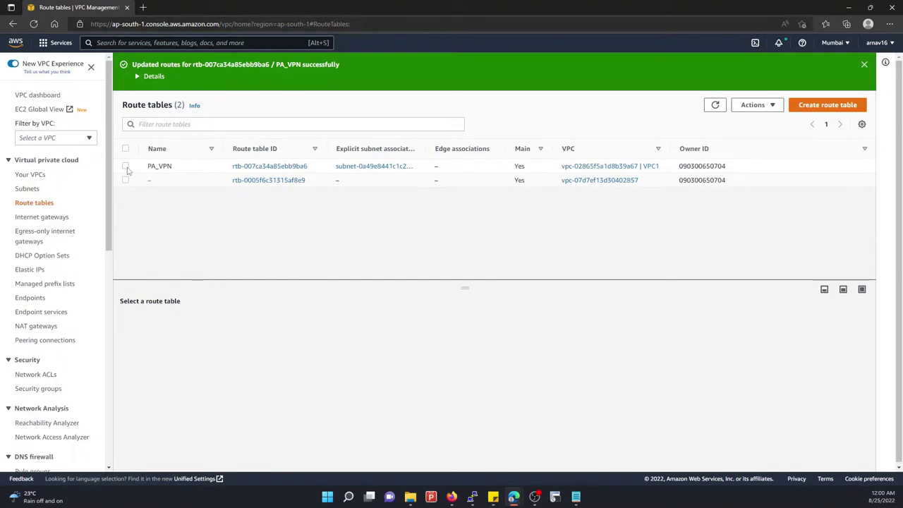
{"action": "left_click", "coordinate": [190, 166]}
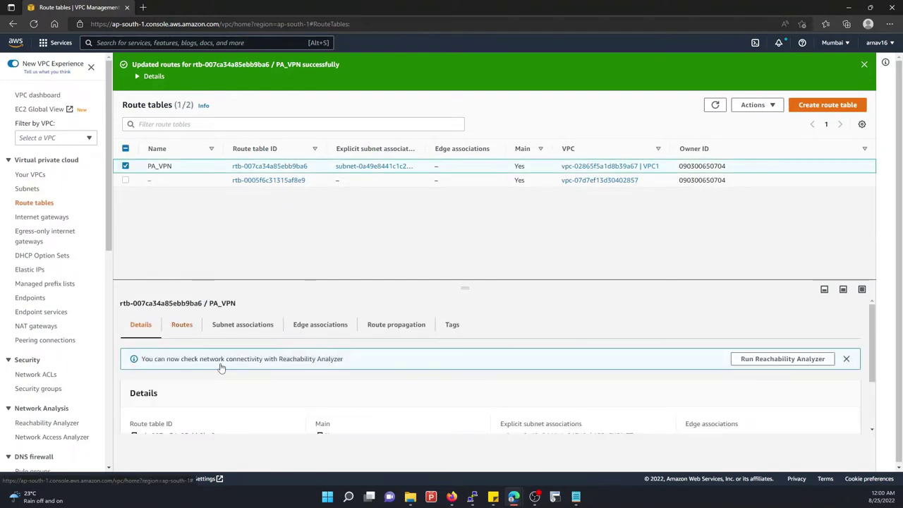
{"action": "left_click", "coordinate": [182, 324]}
{"action": "scroll", "coordinate": [228, 406], "scroll_direction": "down", "scroll_amount": 2}
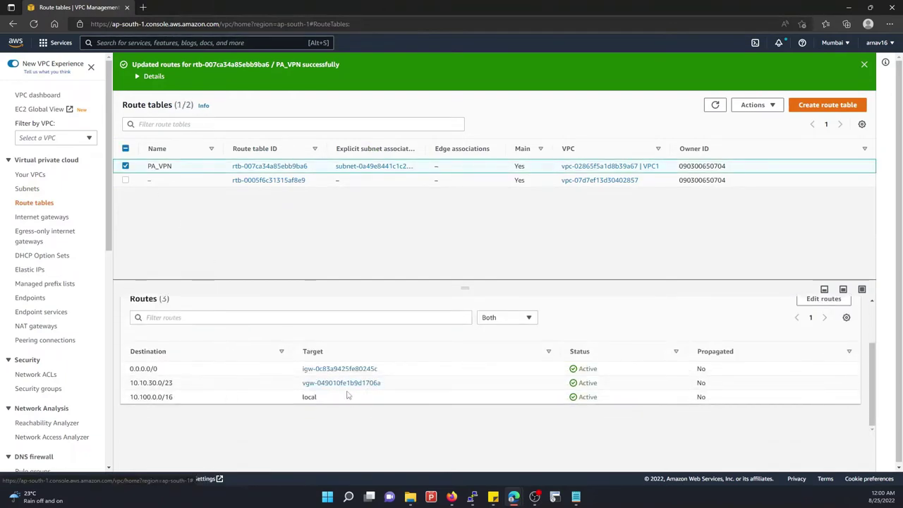
{"action": "left_click", "coordinate": [814, 301]}
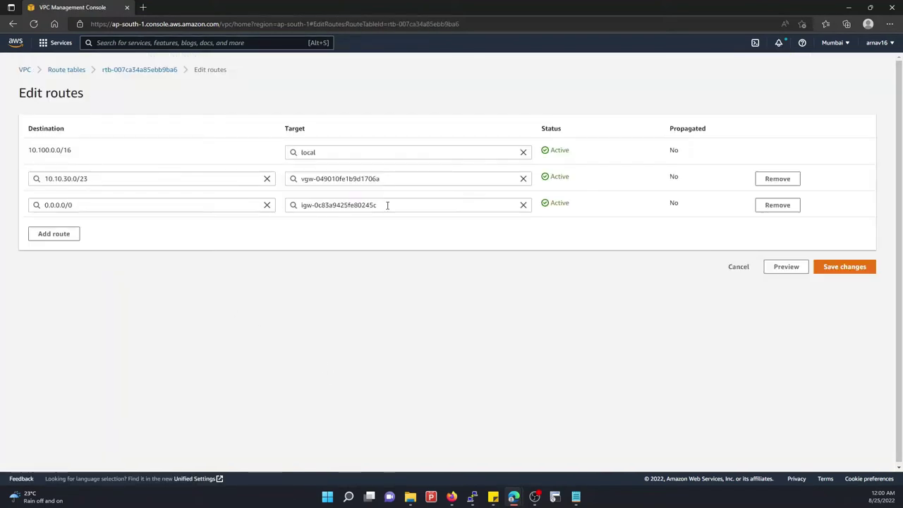
{"action": "left_click", "coordinate": [403, 178]}
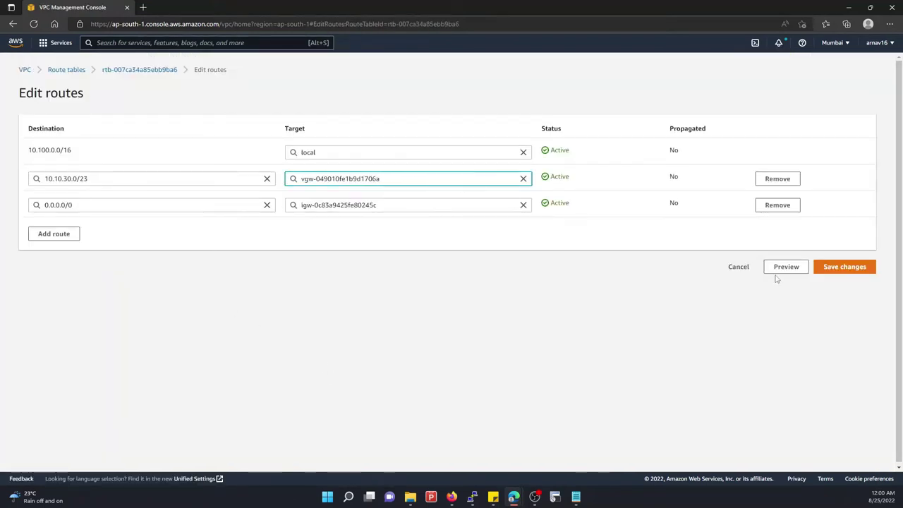
{"action": "left_click", "coordinate": [748, 271]}
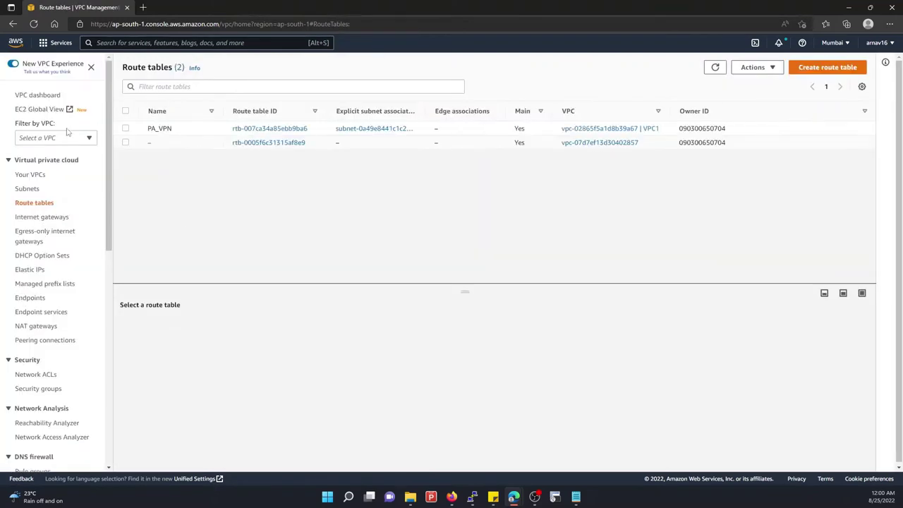
{"action": "left_click", "coordinate": [847, 5]}
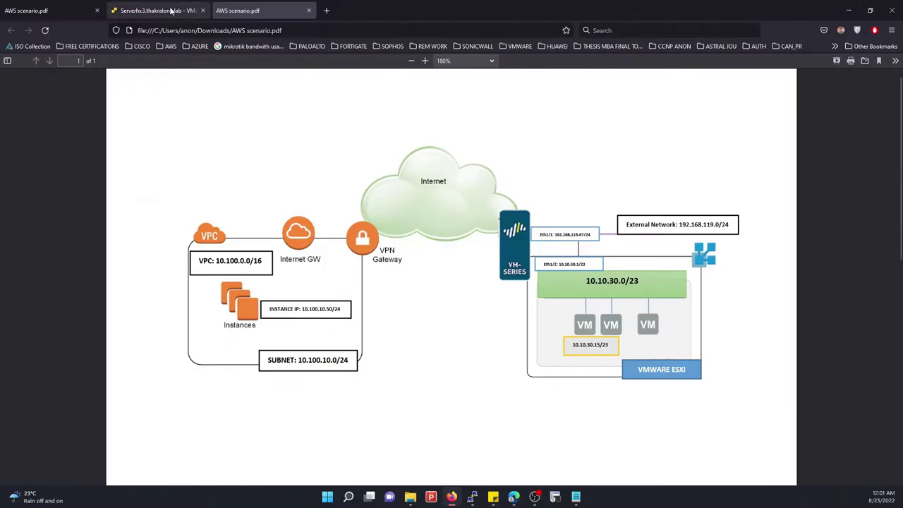
Flip between the AWS scenario diagram and ESXi tabs, then check the PA-VM commit progress
{"action": "left_click", "coordinate": [170, 11]}
{"action": "left_click", "coordinate": [49, 8]}
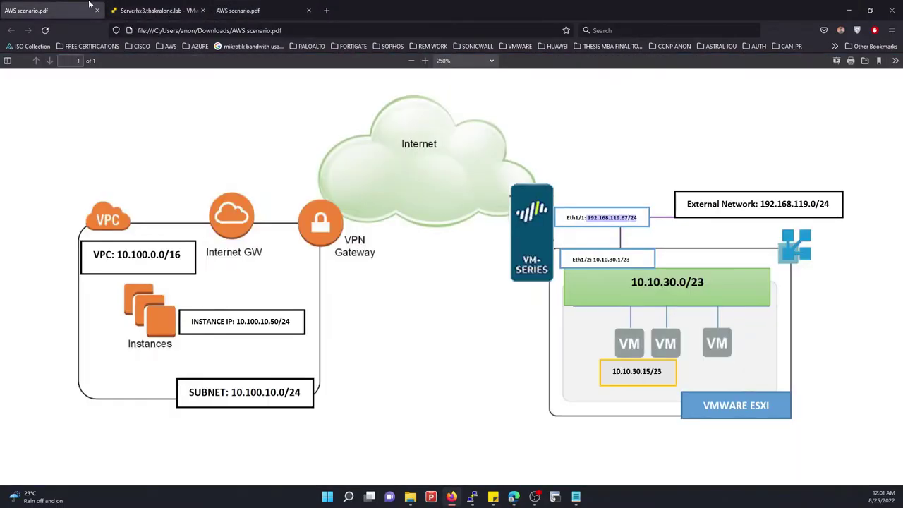
{"action": "left_click", "coordinate": [166, 8]}
{"action": "left_click", "coordinate": [847, 10]}
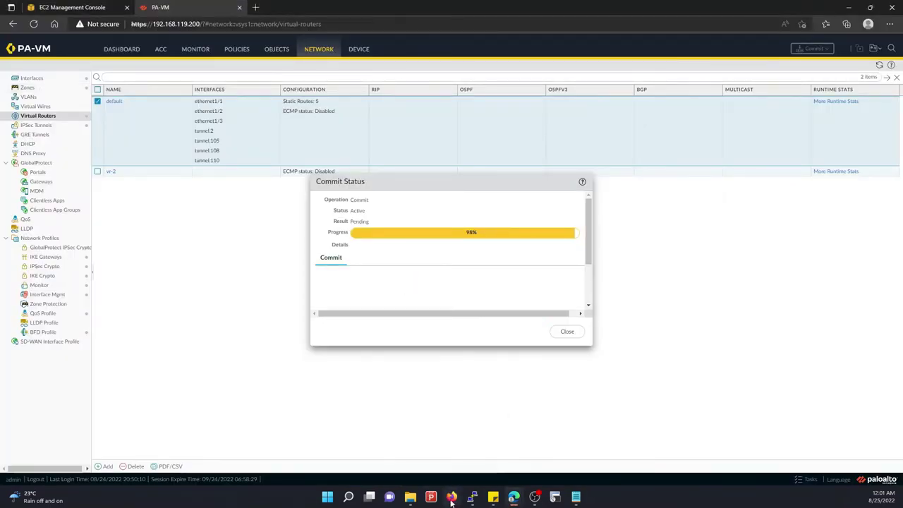
Rerun the ping to 10.10.30.15 from the Ubuntu terminal
{"action": "mouse_move", "coordinate": [472, 497]}
{"action": "left_click", "coordinate": [430, 447]}
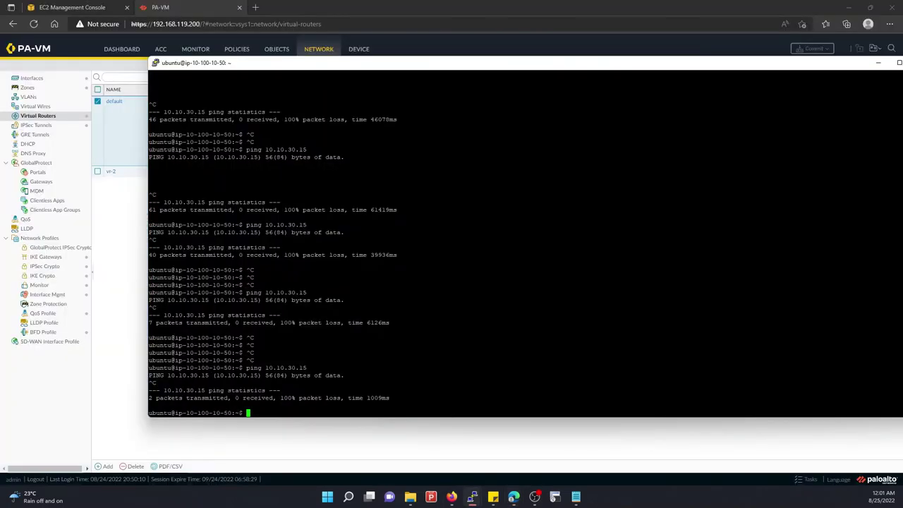
{"action": "key", "text": "Up"}
{"action": "key", "text": "Return"}
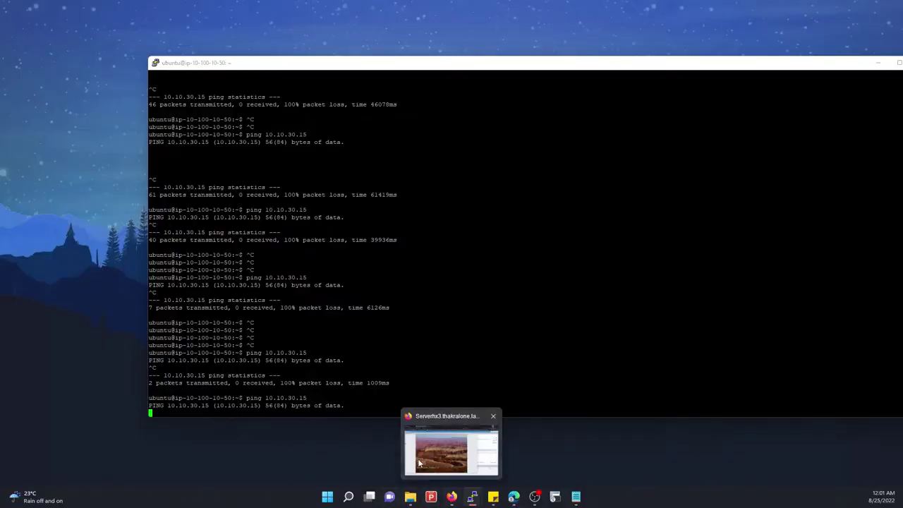
{"action": "left_click", "coordinate": [450, 436]}
Sign in to the jumphost VM console with the Administrator password and open Start
{"action": "left_click", "coordinate": [326, 88]}
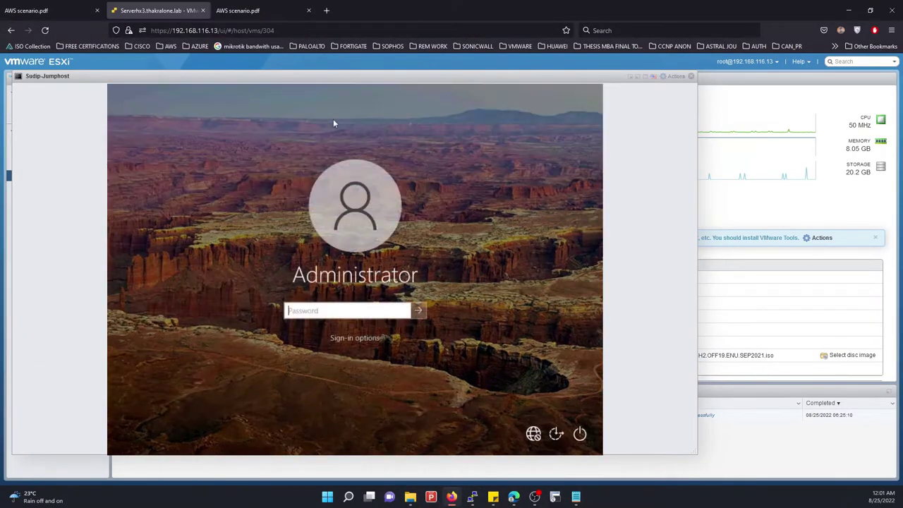
{"action": "type", "text": "****************"}
{"action": "key", "text": "Return"}
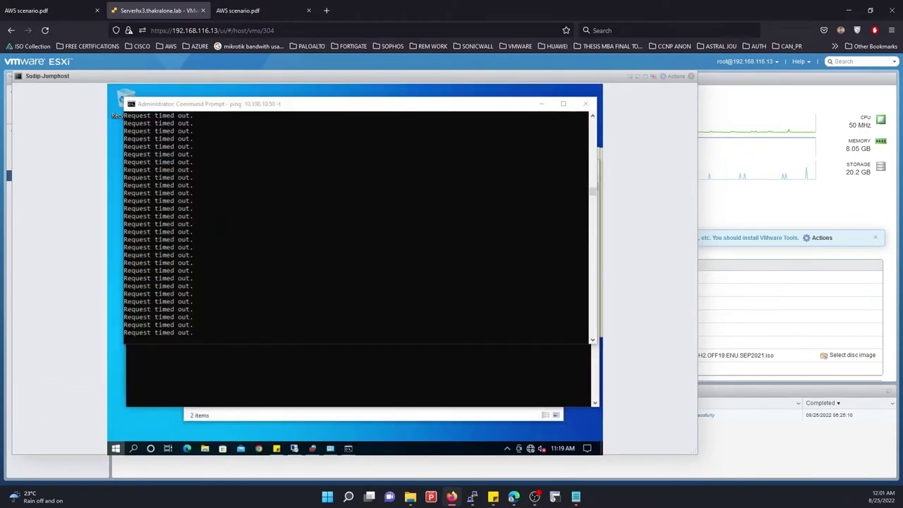
{"action": "key", "text": "super"}
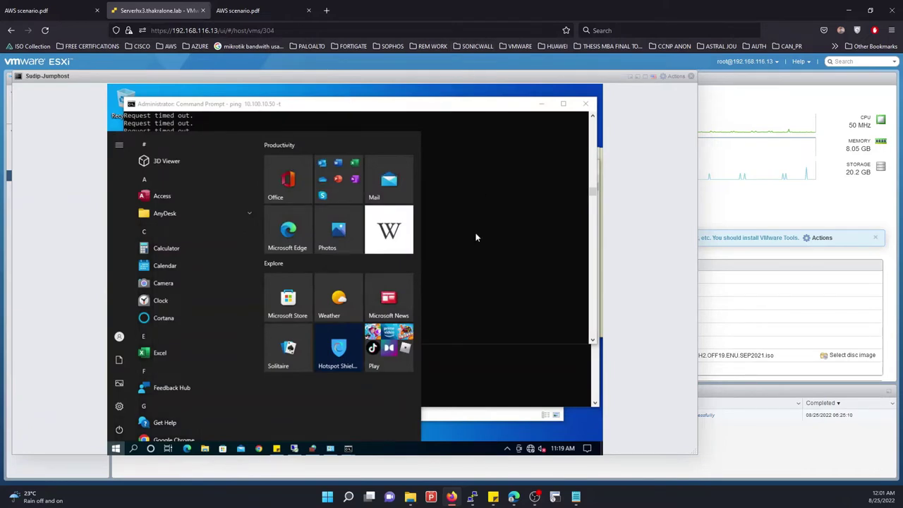
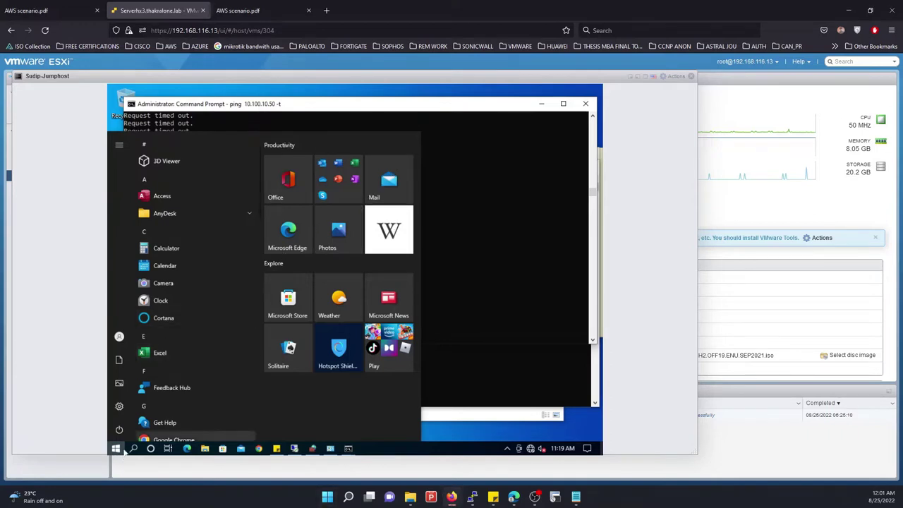
Restart the continuous ping to 10.100.10.50 in the ESXi jump host's command prompt
{"action": "left_click", "coordinate": [116, 449]}
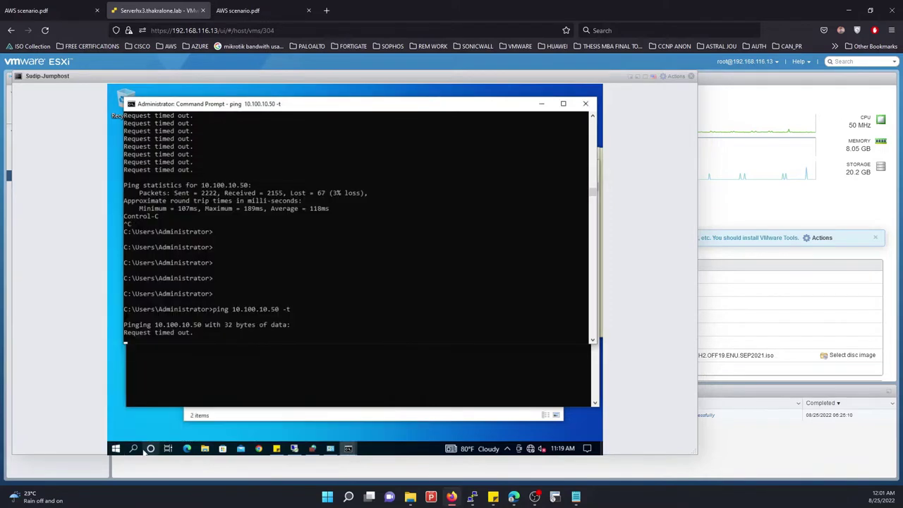
{"action": "left_click", "coordinate": [293, 266]}
{"action": "key", "text": "ctrl+c"}
{"action": "key", "text": "Return"}
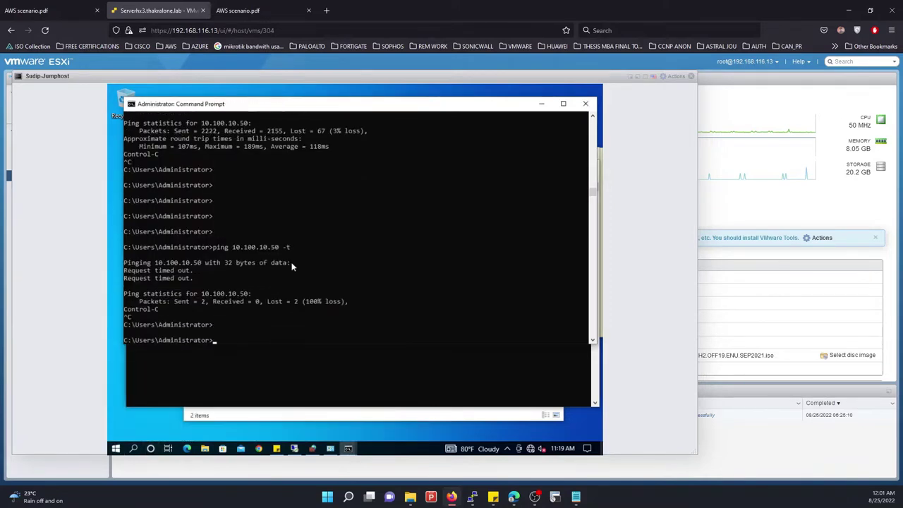
{"action": "key", "text": "Up"}
{"action": "key", "text": "Return"}
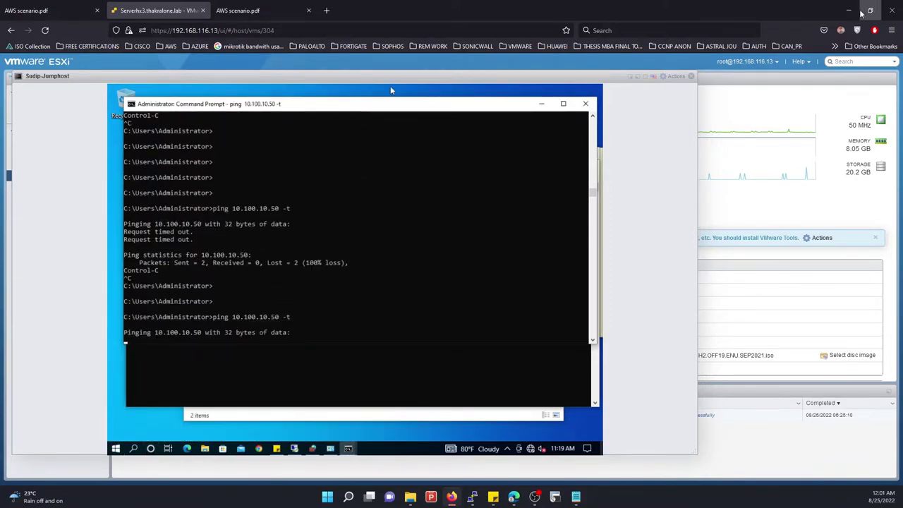
Mark a break in the Ubuntu terminal's ping output, then return to the PA-VM commit results
{"action": "left_click", "coordinate": [848, 10]}
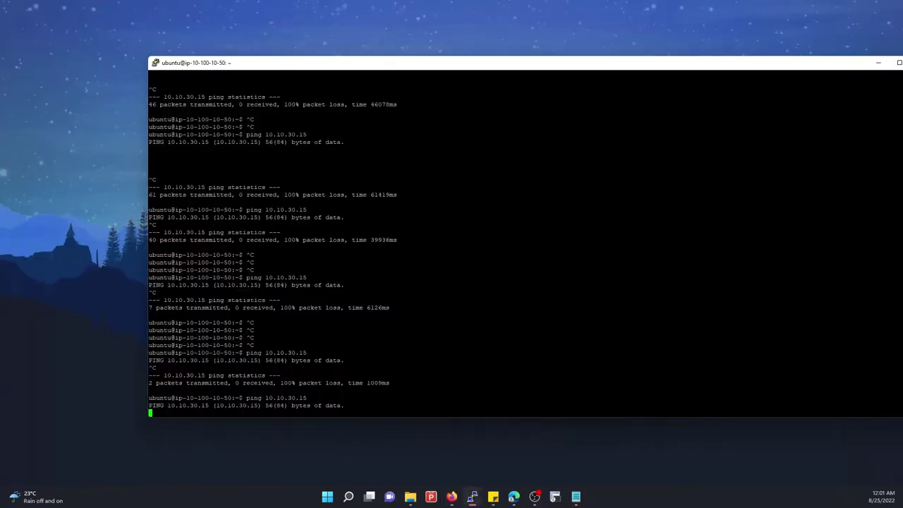
{"action": "key", "text": "Return"}
{"action": "key", "text": "Return"}
{"action": "key", "text": "Return"}
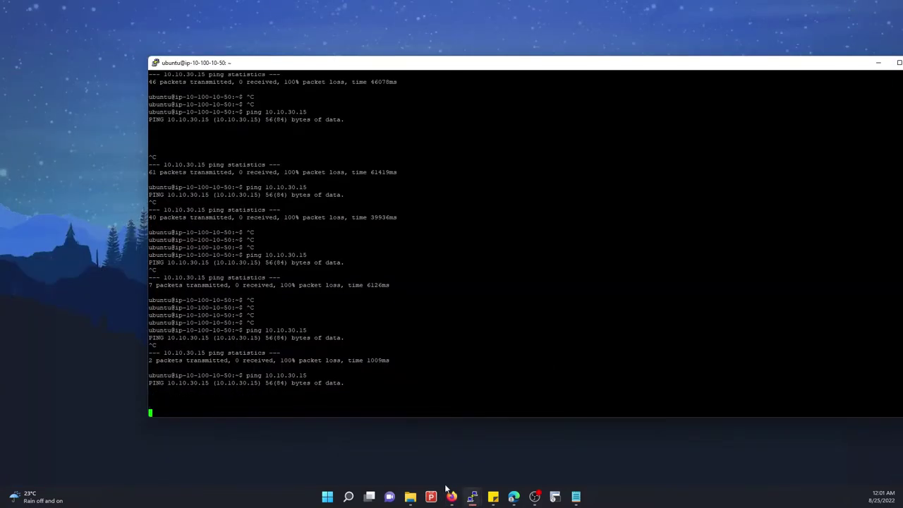
{"action": "left_click", "coordinate": [451, 496]}
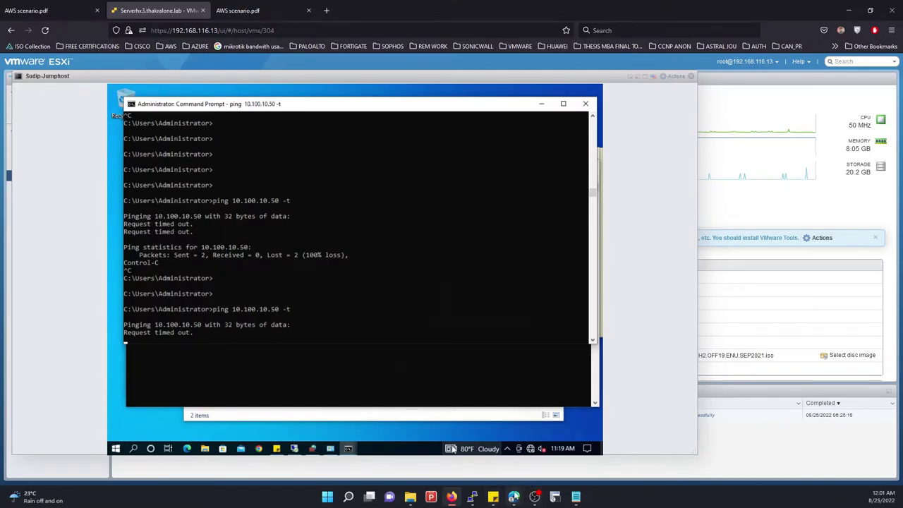
{"action": "mouse_move", "coordinate": [513, 496]}
{"action": "left_click", "coordinate": [479, 451]}
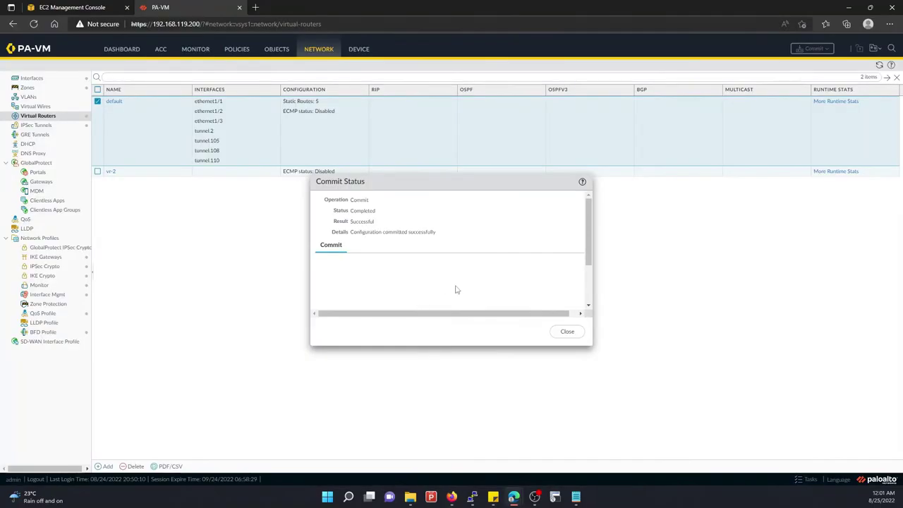
Close Commit Status, check the IPsec tunnels, restart the Ubuntu ping to 10.10.30.15, and list tunnel interfaces
{"action": "left_click", "coordinate": [562, 331]}
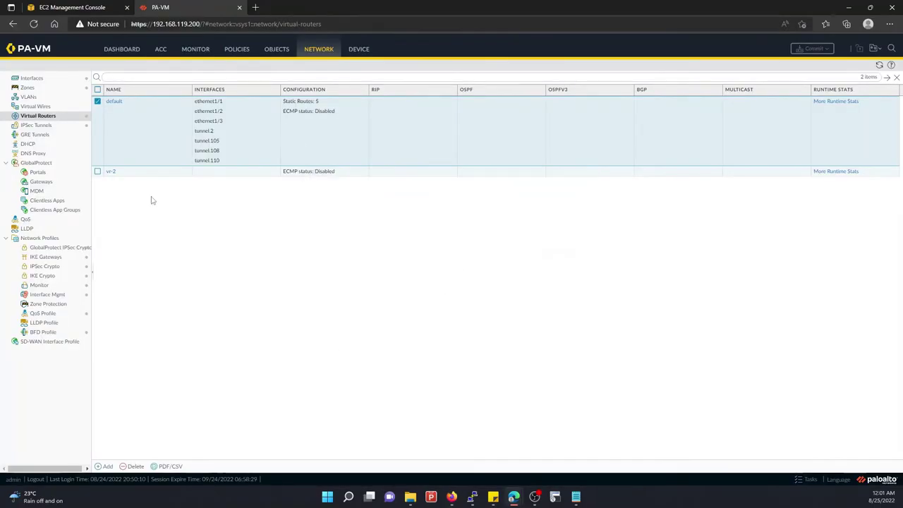
{"action": "left_click", "coordinate": [36, 125]}
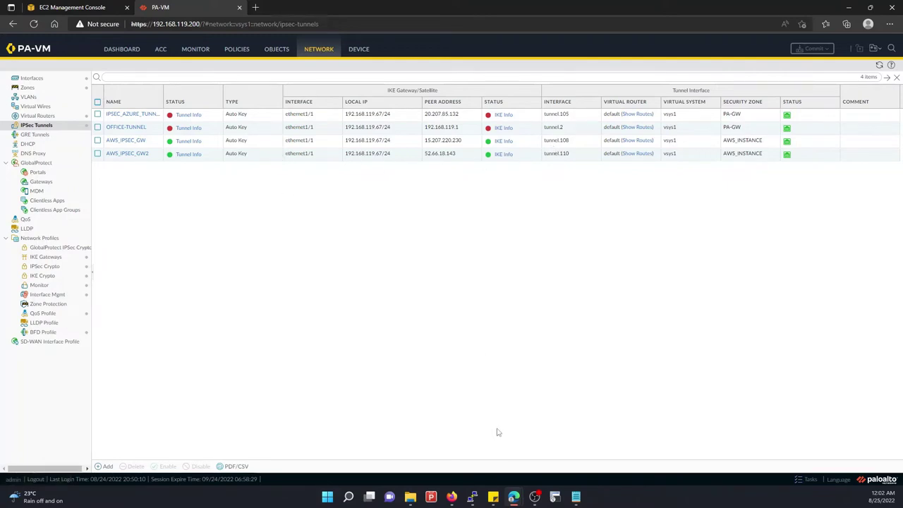
{"action": "mouse_move", "coordinate": [472, 498]}
{"action": "left_click", "coordinate": [423, 441]}
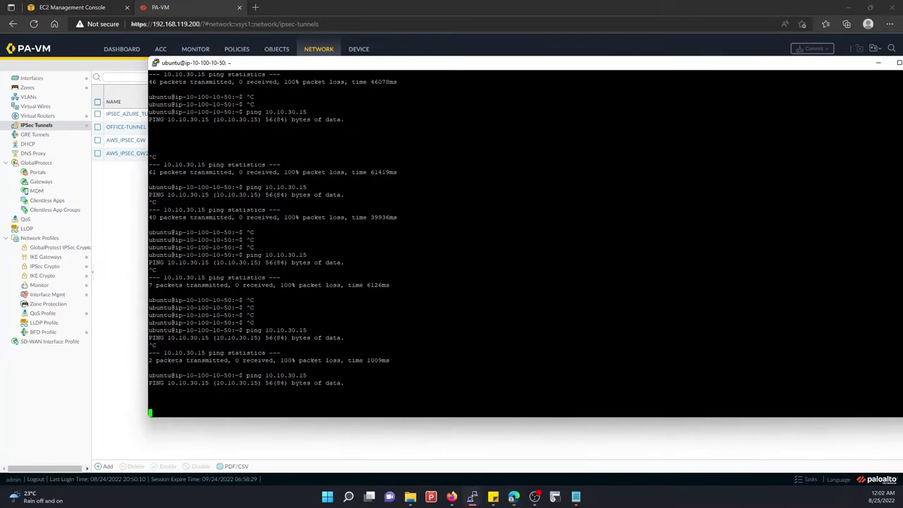
{"action": "key", "text": "ctrl+c"}
{"action": "key", "text": "ctrl+c"}
{"action": "key", "text": "ctrl+c"}
{"action": "key", "text": "ctrl+c"}
{"action": "key", "text": "Up"}
{"action": "key", "text": "Return"}
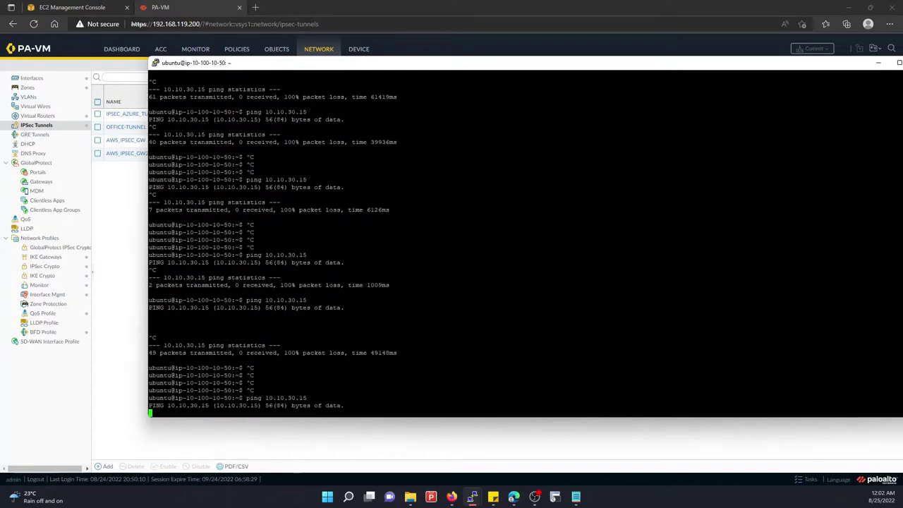
{"action": "left_click", "coordinate": [110, 225]}
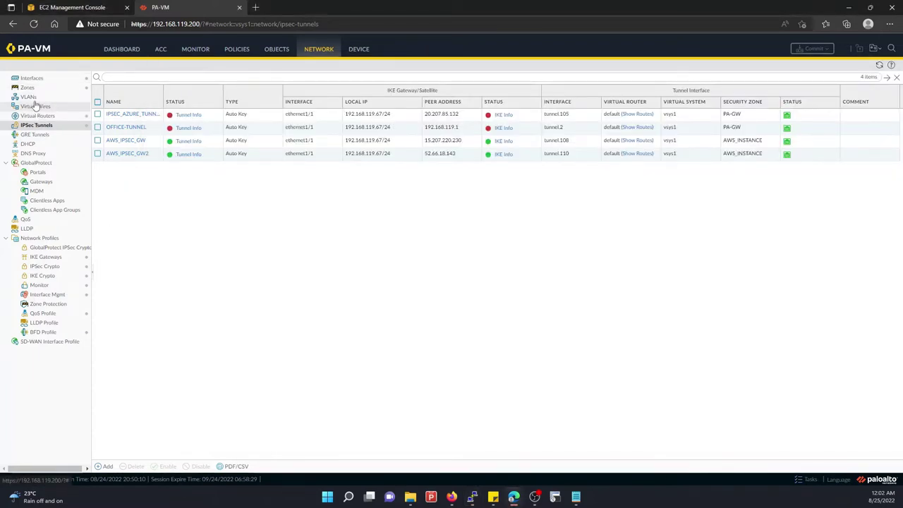
{"action": "left_click", "coordinate": [31, 78]}
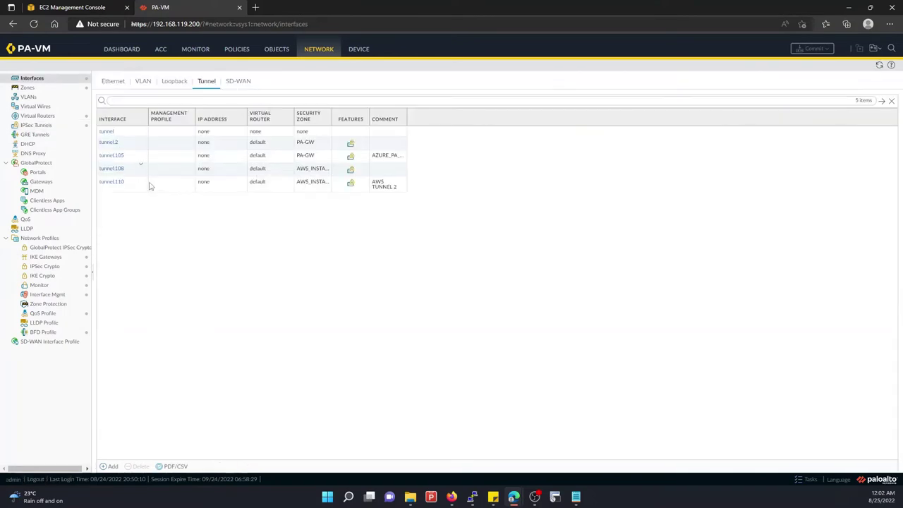
Copy the tunnel inside address 169.254.207.114/30 from the AWS VPN configuration in Notepad
{"action": "left_click", "coordinate": [575, 496]}
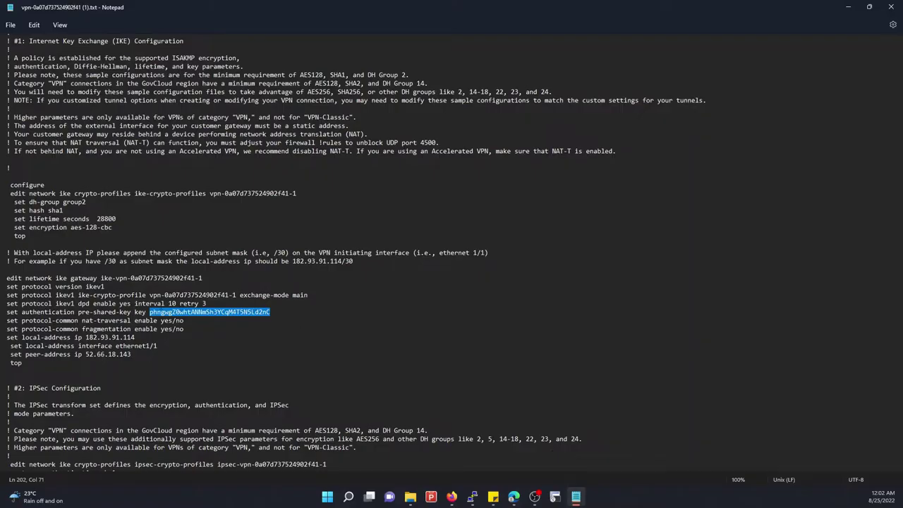
{"action": "scroll", "coordinate": [129, 303], "scroll_direction": "down", "scroll_amount": 9}
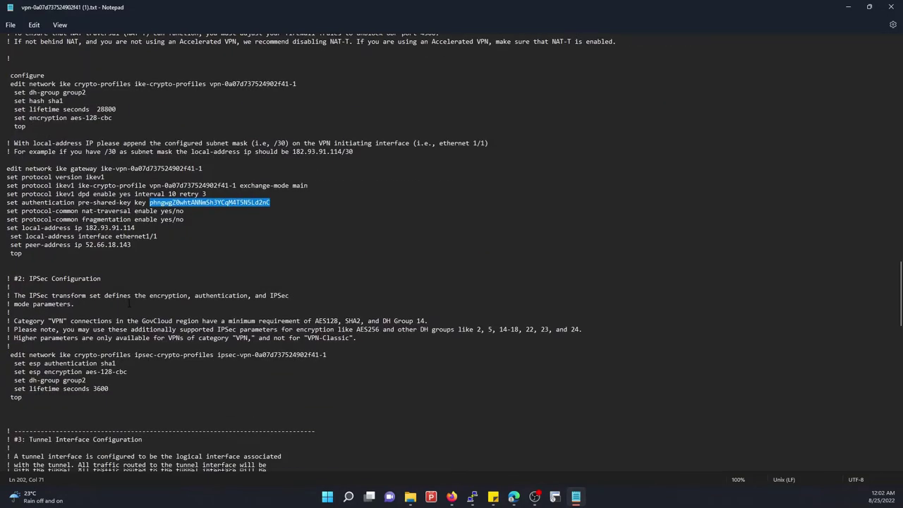
{"action": "scroll", "coordinate": [129, 303], "scroll_direction": "down", "scroll_amount": 6}
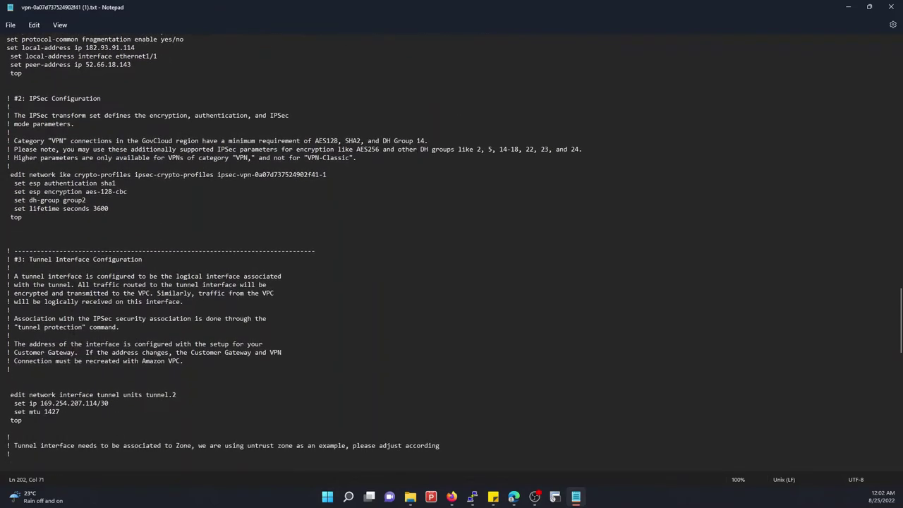
{"action": "left_click_drag", "start_coordinate": [41, 320], "coordinate": [109, 320]}
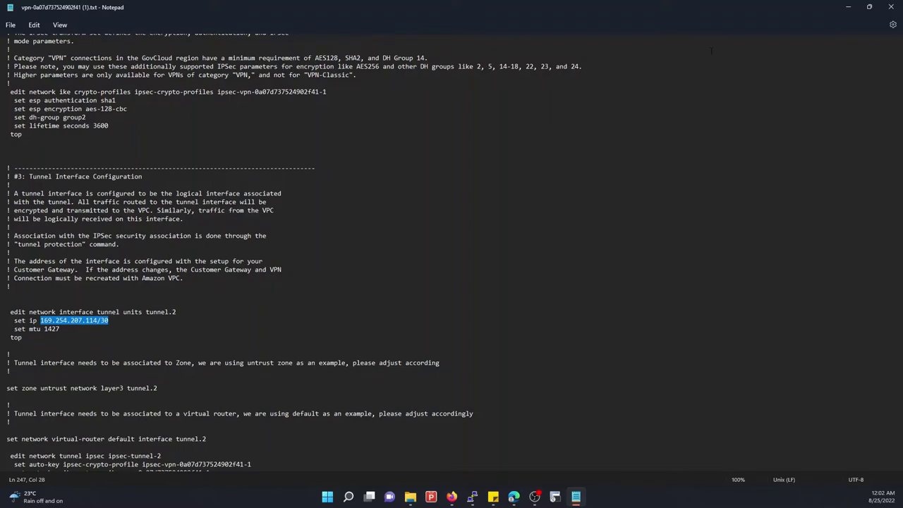
{"action": "left_click", "coordinate": [847, 7]}
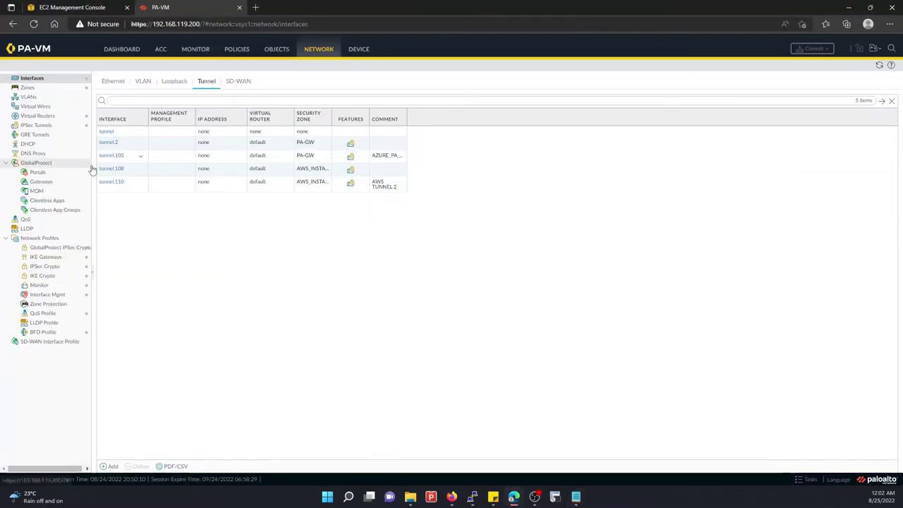
Add the IPv4 address 169.254.207.114/30 to tunnel.108 and save the interface
{"action": "left_click", "coordinate": [112, 169]}
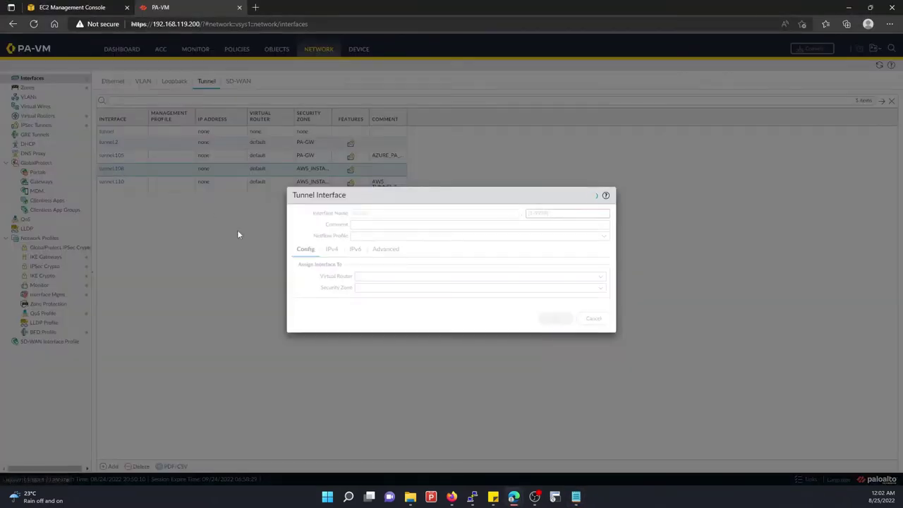
{"action": "left_click", "coordinate": [332, 251]}
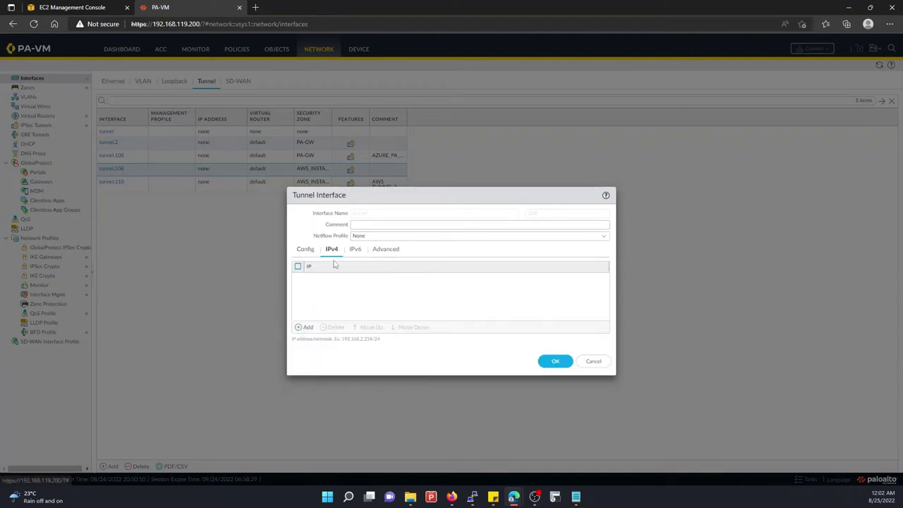
{"action": "left_click", "coordinate": [308, 327]}
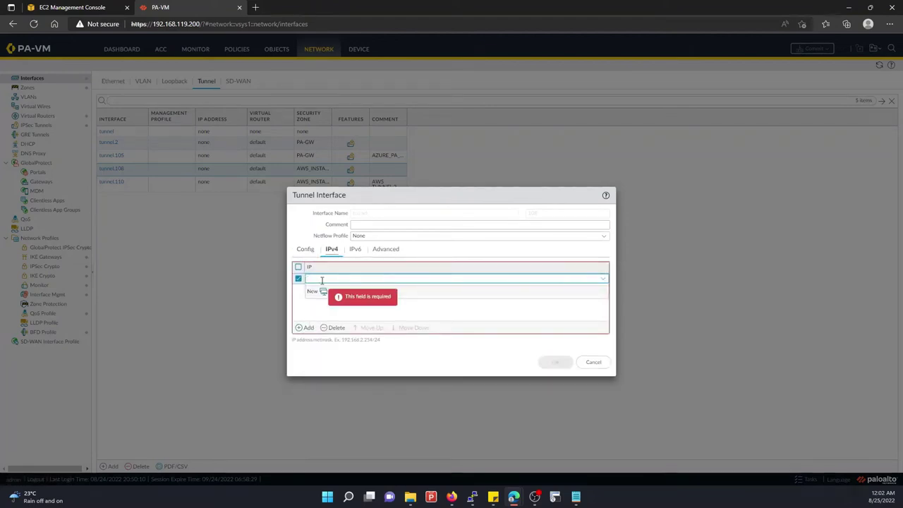
{"action": "key", "text": "ctrl+v"}
{"action": "left_click", "coordinate": [343, 316]}
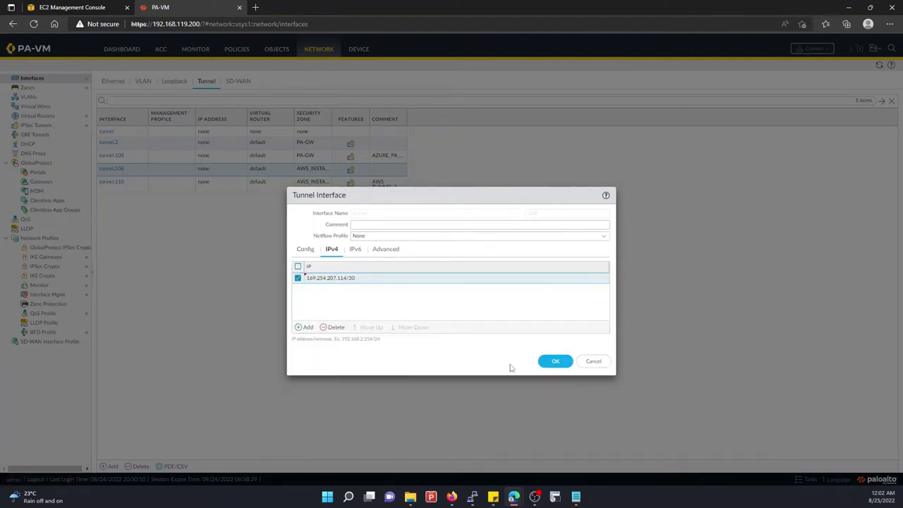
{"action": "left_click", "coordinate": [555, 361]}
Copy Tunnel 2's inside IPv4 CIDR 169.254.207.112/30 from VPN_PA_GW's tunnel details
{"action": "mouse_move", "coordinate": [451, 497]}
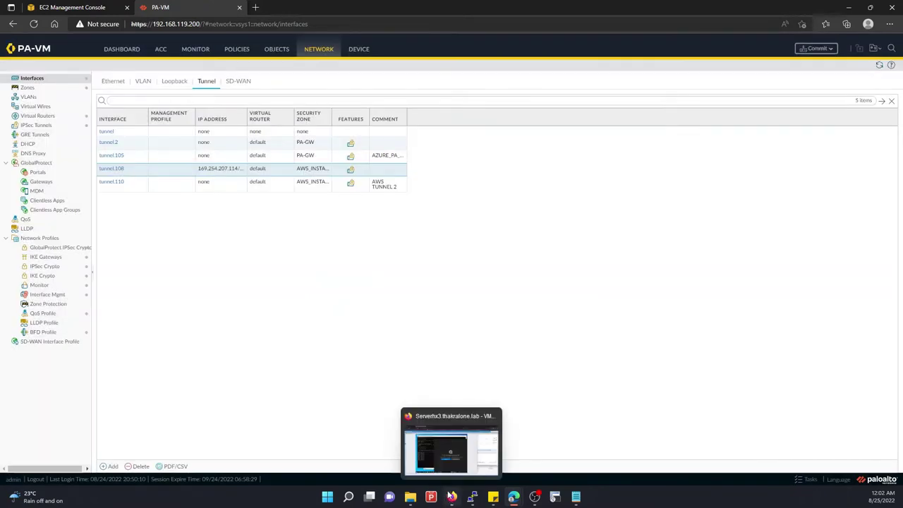
{"action": "mouse_move", "coordinate": [513, 497]}
{"action": "left_click", "coordinate": [547, 454]}
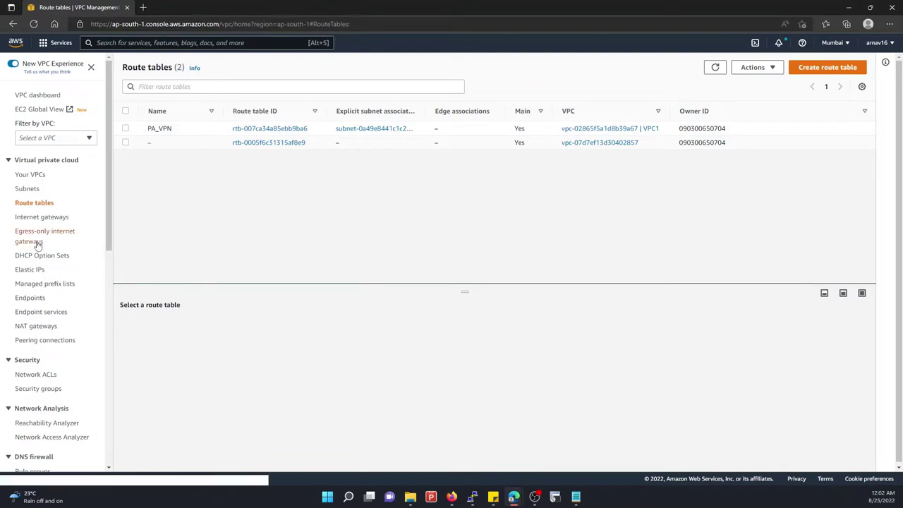
{"action": "scroll", "coordinate": [39, 266], "scroll_direction": "down", "scroll_amount": 4}
{"action": "scroll", "coordinate": [39, 266], "scroll_direction": "down", "scroll_amount": 3}
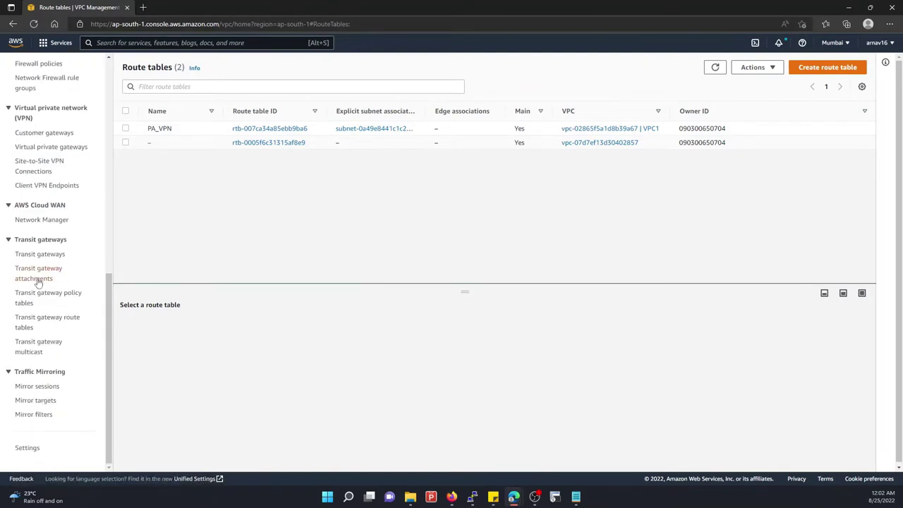
{"action": "left_click", "coordinate": [35, 162]}
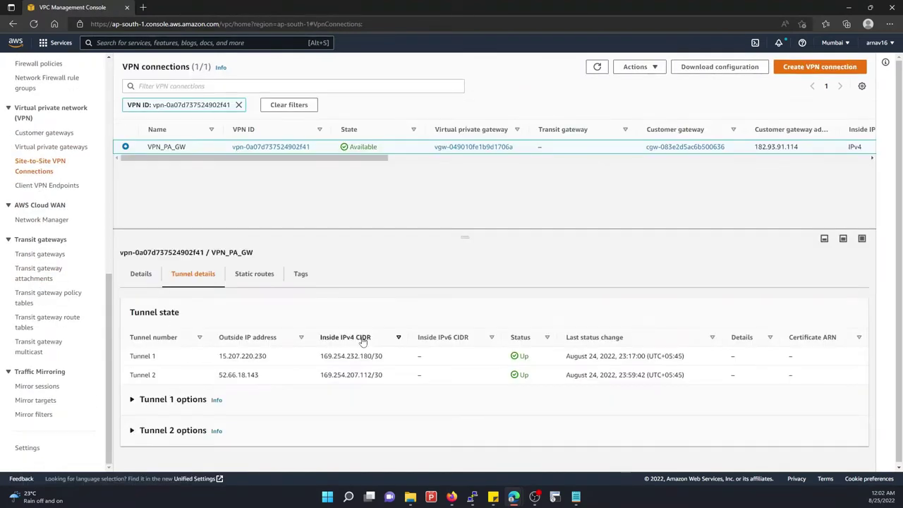
{"action": "left_click_drag", "start_coordinate": [321, 355], "coordinate": [387, 359]}
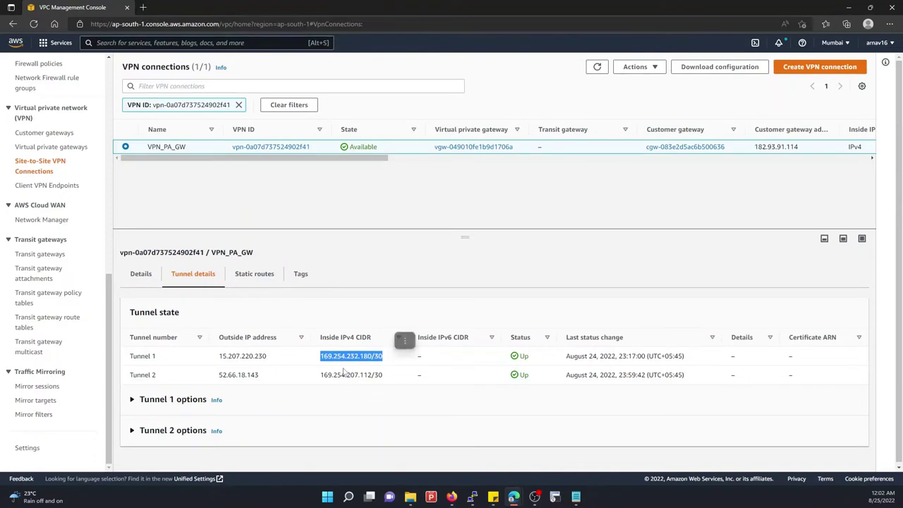
{"action": "left_click", "coordinate": [322, 374]}
{"action": "left_click_drag", "start_coordinate": [321, 374], "coordinate": [391, 381]}
{"action": "key", "text": "ctrl+c"}
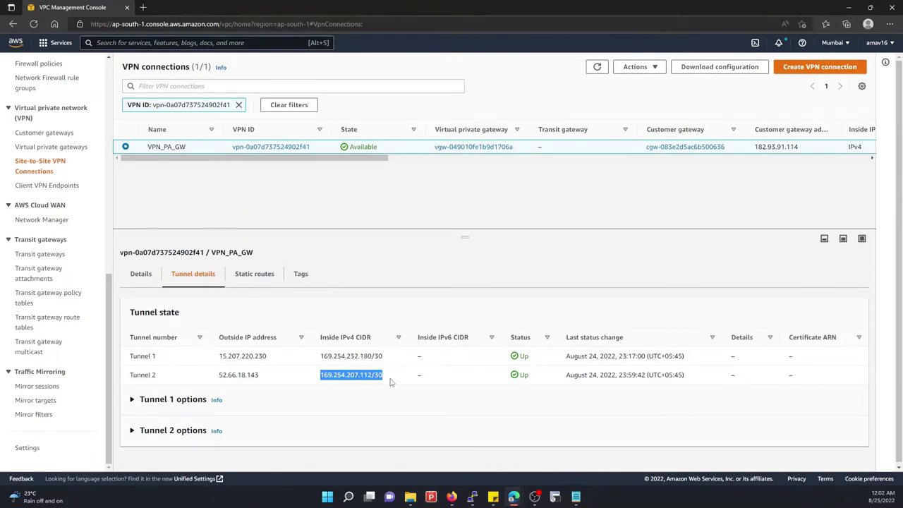
{"action": "mouse_move", "coordinate": [451, 496]}
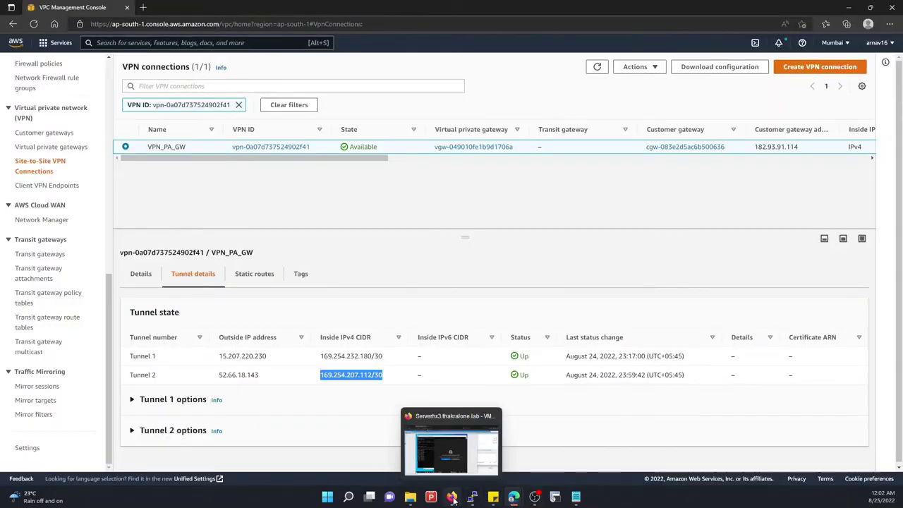
{"action": "mouse_move", "coordinate": [513, 496]}
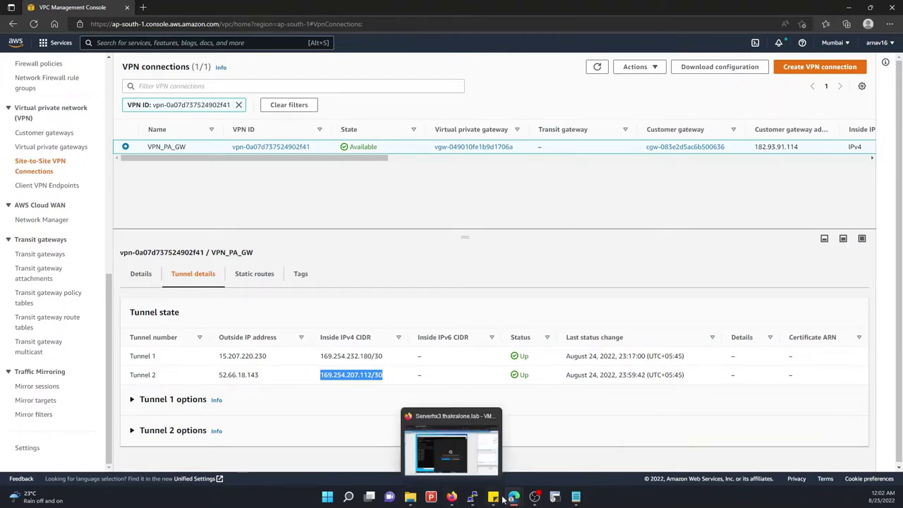
Add the IPv4 address 169.254.207.112/30 to tunnel.110
{"action": "left_click", "coordinate": [435, 425]}
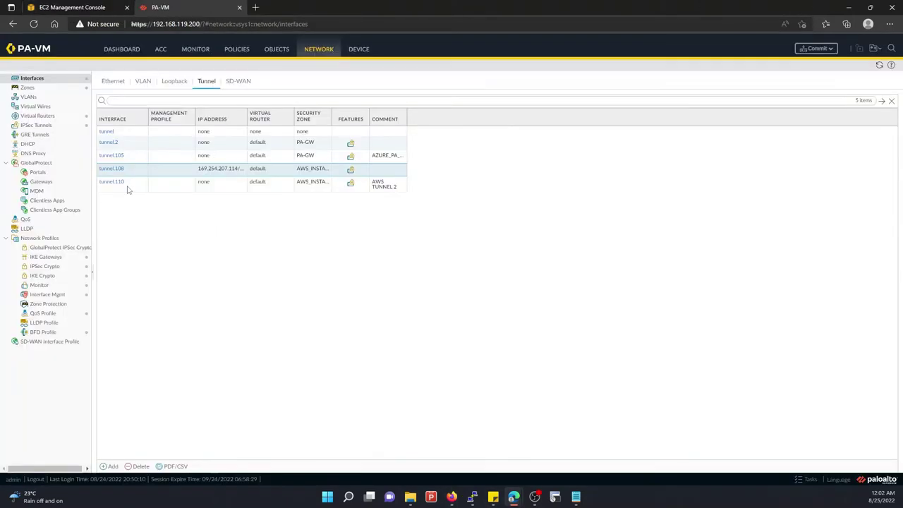
{"action": "left_click", "coordinate": [129, 187]}
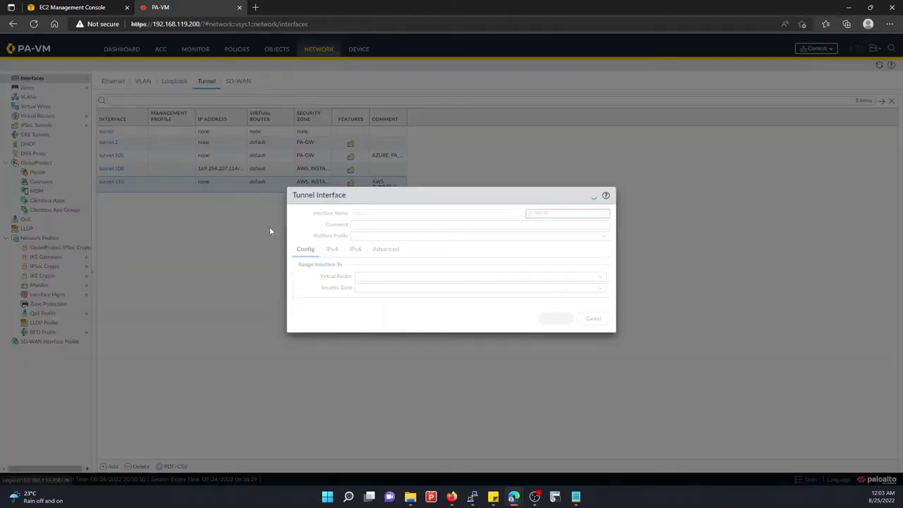
{"action": "left_click", "coordinate": [332, 249]}
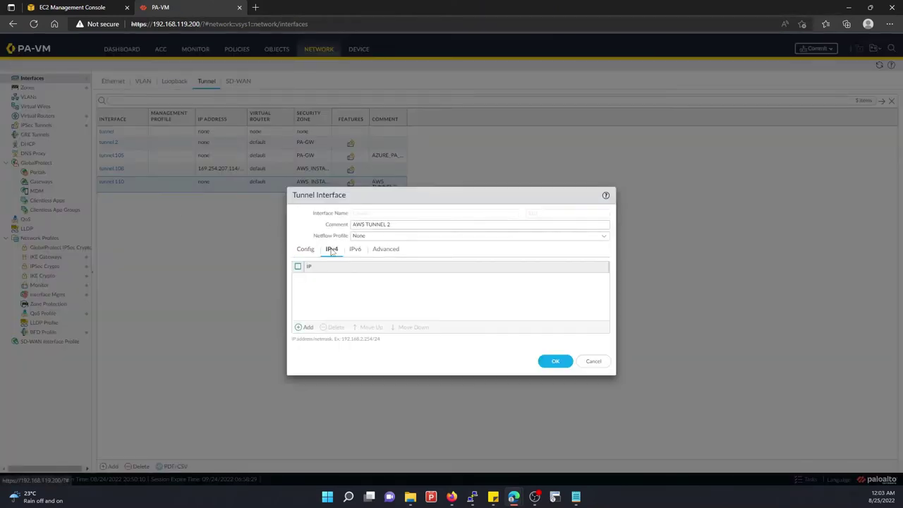
{"action": "left_click", "coordinate": [304, 327]}
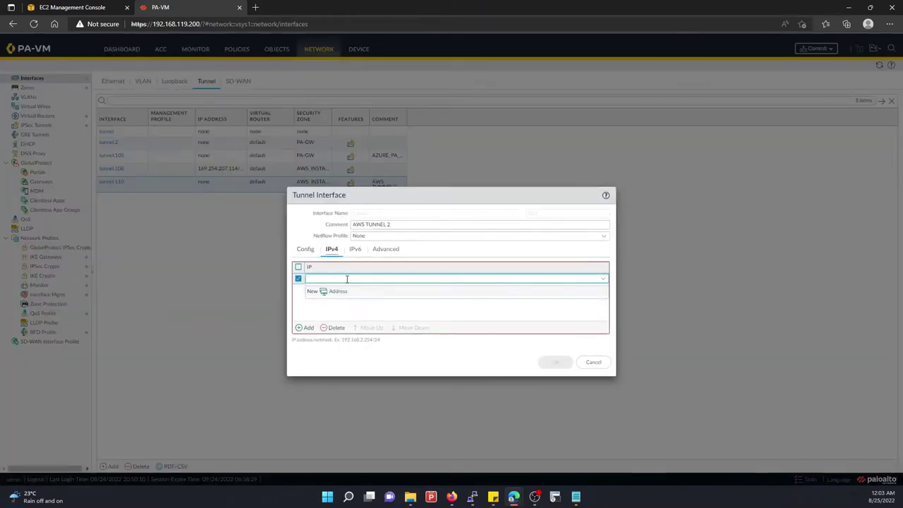
{"action": "key", "text": "ctrl+v"}
{"action": "left_click", "coordinate": [345, 305]}
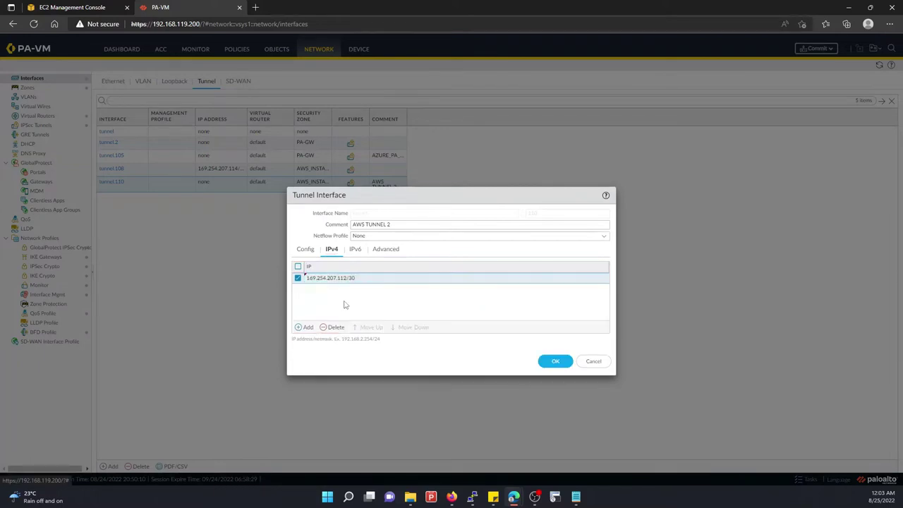
Set tunnel.110's management profile to PING-PROF and save the interface
{"action": "left_click", "coordinate": [307, 251]}
{"action": "left_click", "coordinate": [334, 251]}
{"action": "left_click", "coordinate": [353, 251]}
{"action": "left_click", "coordinate": [387, 251]}
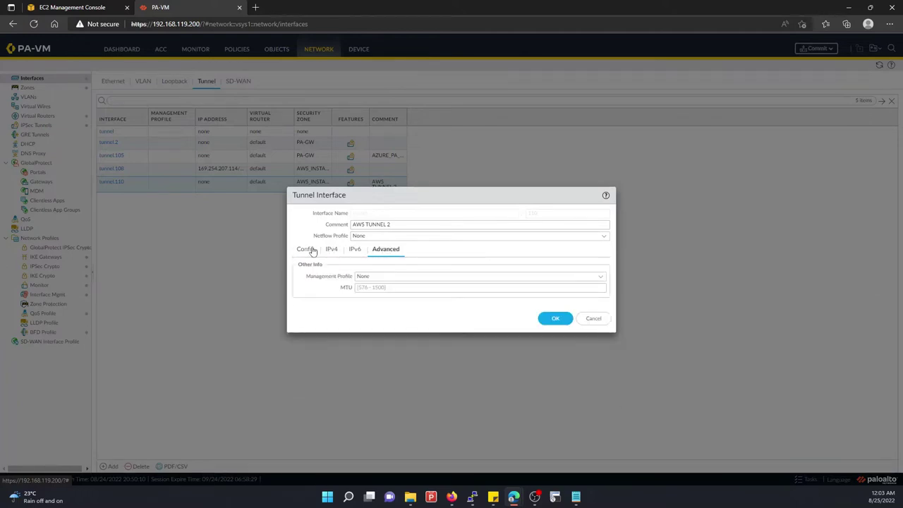
{"action": "left_click", "coordinate": [601, 275]}
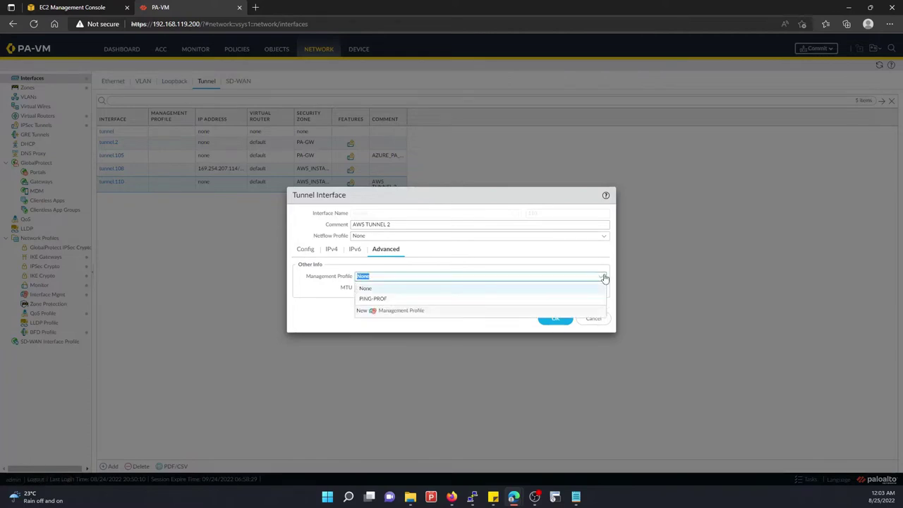
{"action": "left_click", "coordinate": [387, 296]}
{"action": "left_click", "coordinate": [352, 304]}
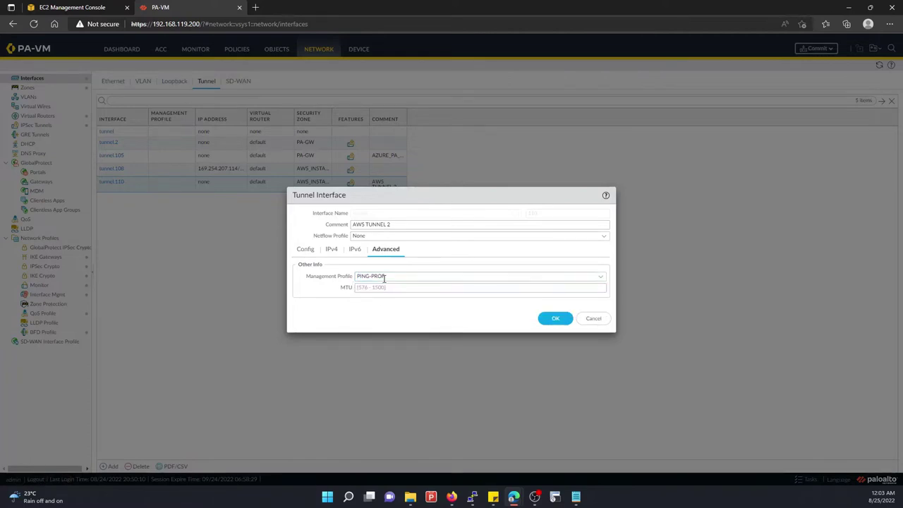
{"action": "left_click", "coordinate": [332, 249]}
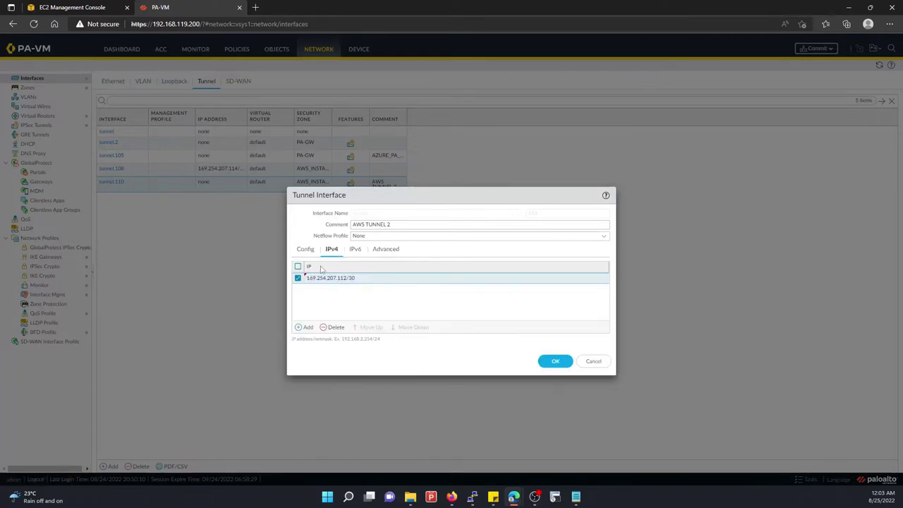
{"action": "left_click", "coordinate": [306, 251]}
{"action": "left_click", "coordinate": [555, 318]}
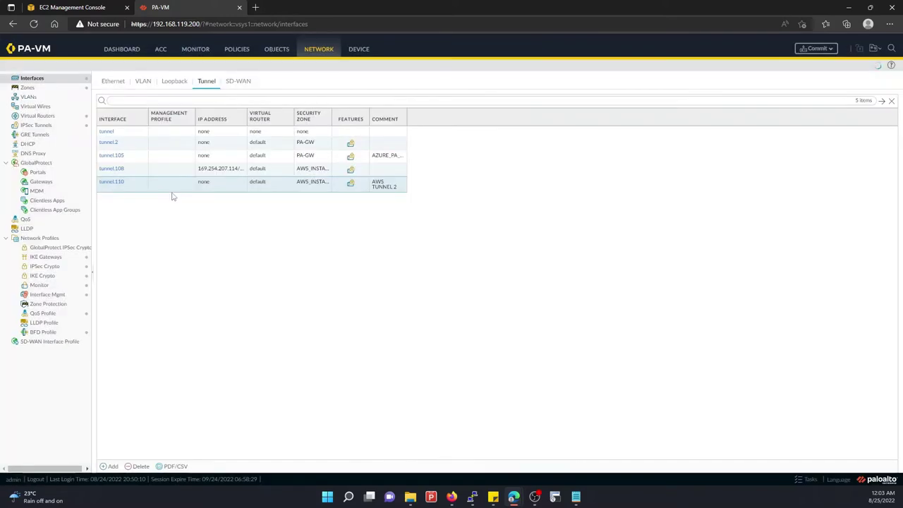
Set tunnel.108's management profile to PING-PROF and save the interface
{"action": "left_click", "coordinate": [115, 170]}
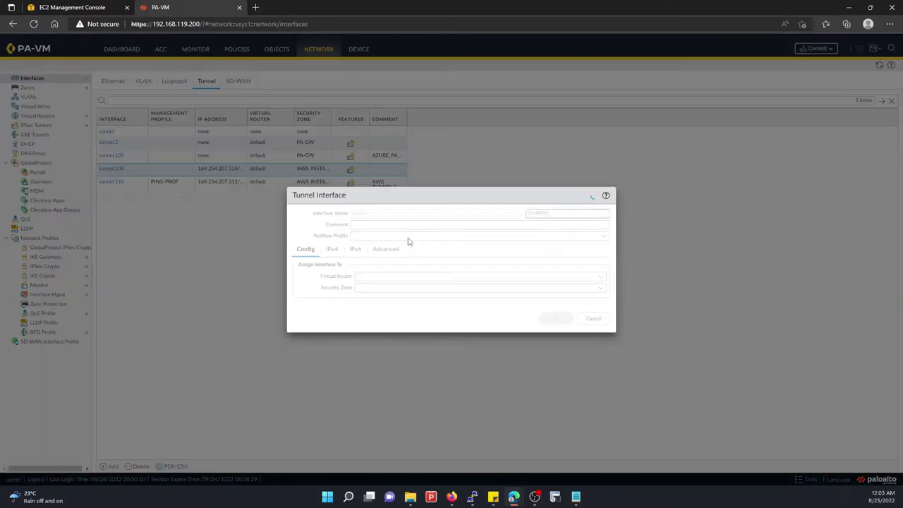
{"action": "left_click", "coordinate": [385, 249]}
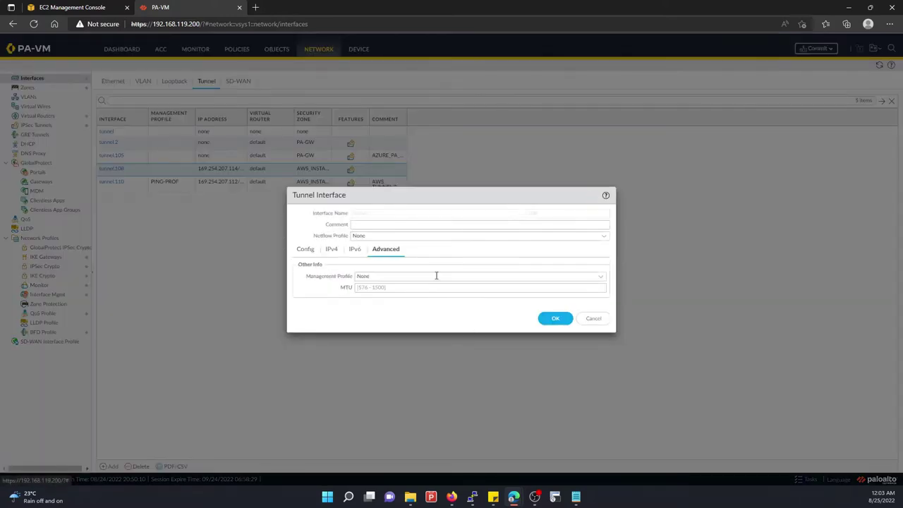
{"action": "left_click", "coordinate": [599, 277]}
{"action": "left_click", "coordinate": [373, 293]}
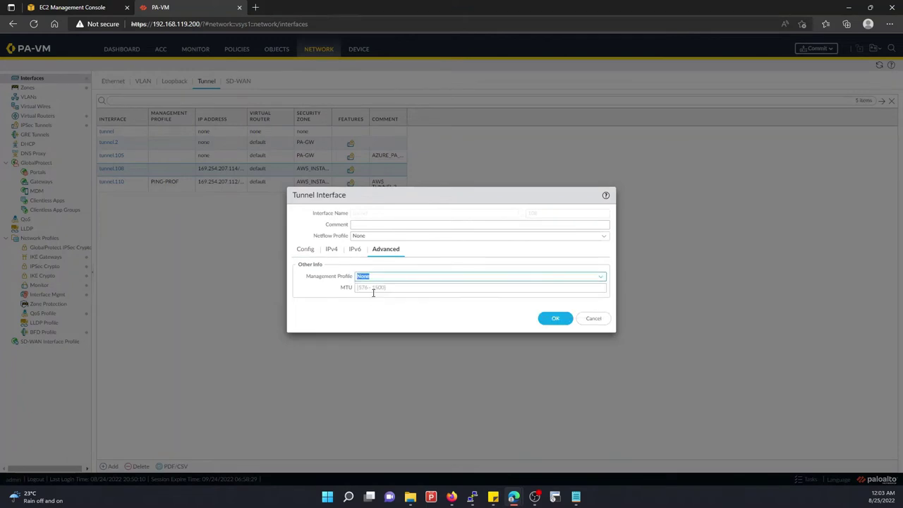
{"action": "left_click", "coordinate": [600, 276]}
{"action": "left_click", "coordinate": [390, 302]}
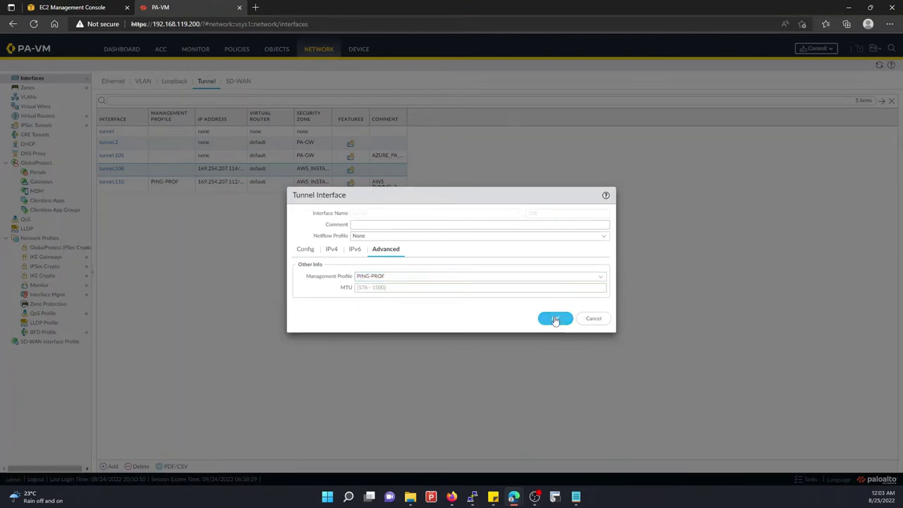
{"action": "left_click", "coordinate": [555, 318]}
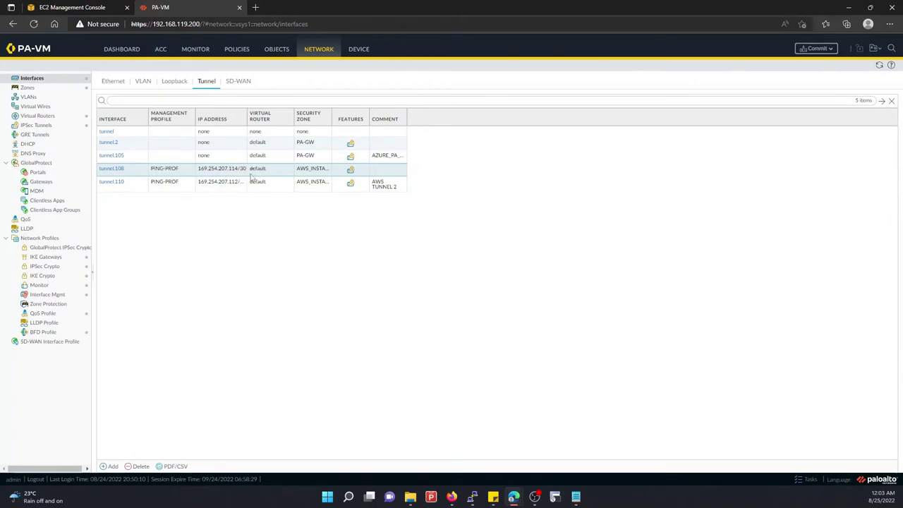
In the default virtual router, change the AWS_INSTANCE static route's next hop type to IP Address
{"action": "left_click", "coordinate": [37, 116]}
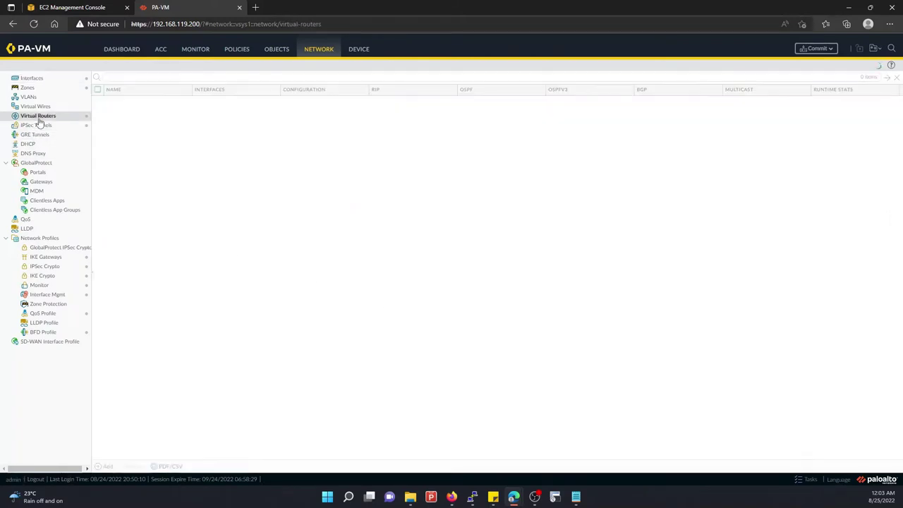
{"action": "left_click", "coordinate": [114, 103]}
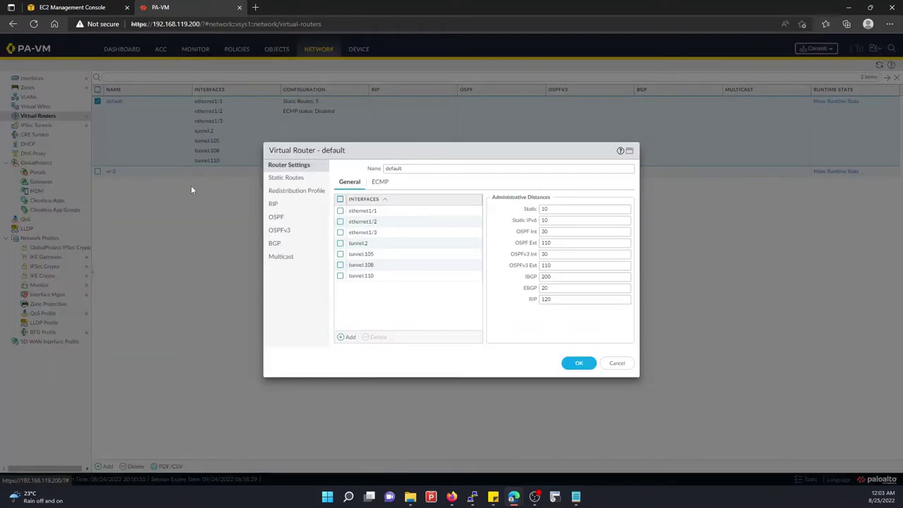
{"action": "left_click", "coordinate": [290, 178]}
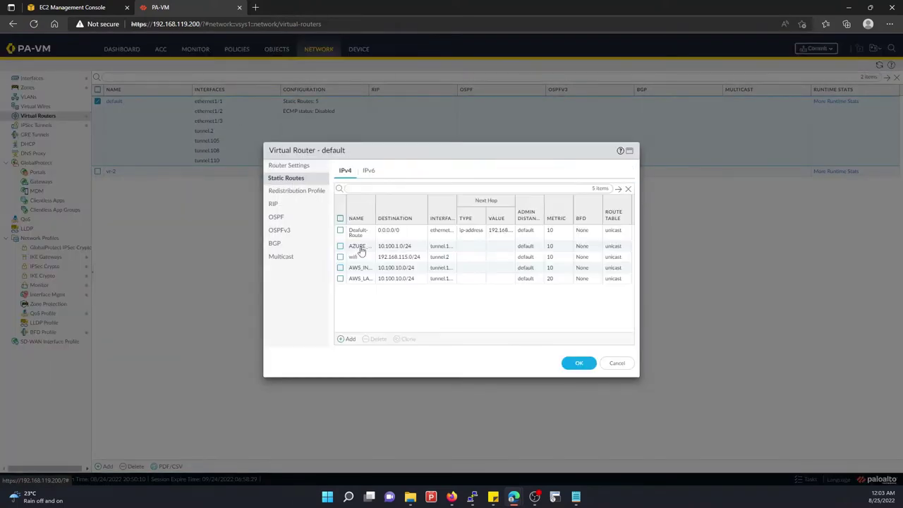
{"action": "left_click", "coordinate": [359, 269]}
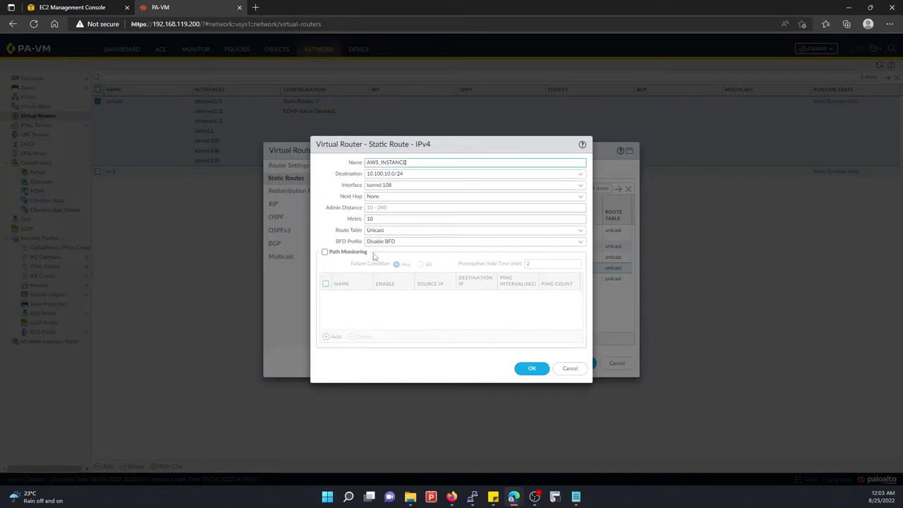
{"action": "left_click", "coordinate": [580, 196]}
{"action": "left_click", "coordinate": [387, 205]}
{"action": "left_click", "coordinate": [385, 207]}
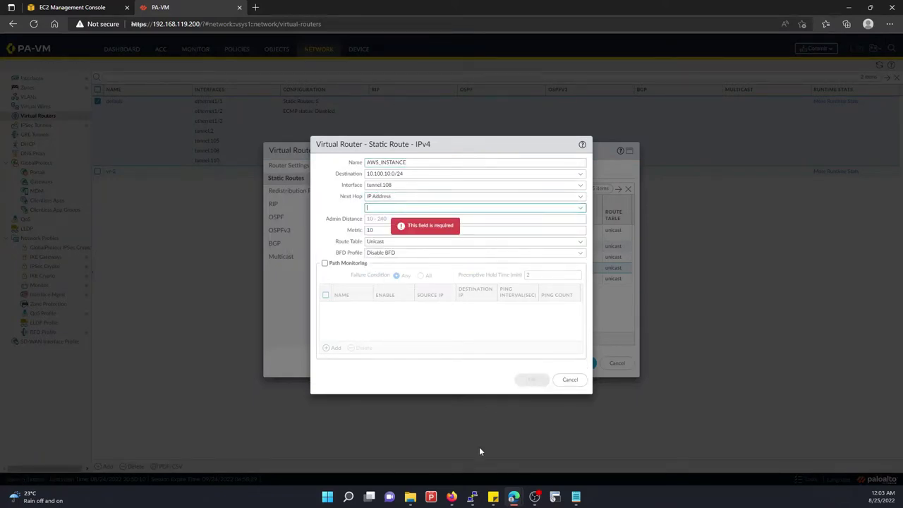
{"action": "mouse_move", "coordinate": [575, 502]}
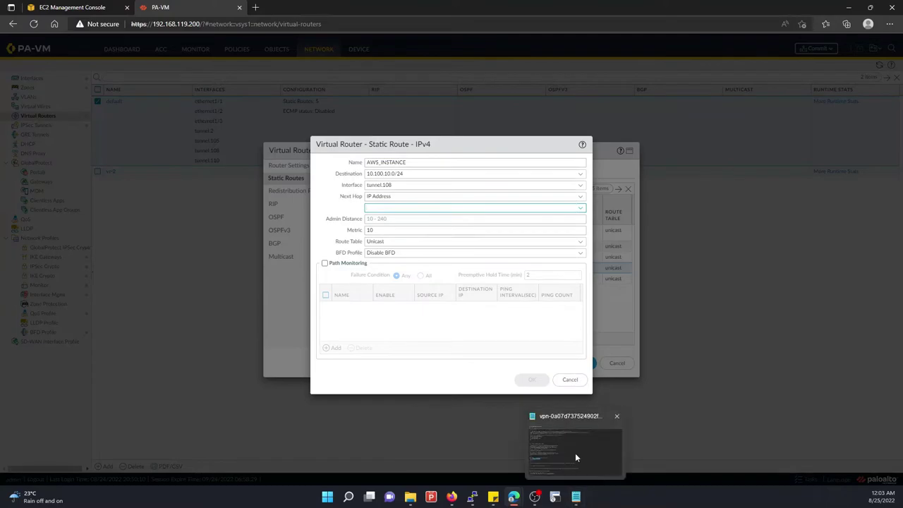
{"action": "left_click", "coordinate": [575, 453]}
{"action": "scroll", "coordinate": [209, 304], "scroll_direction": "down", "scroll_amount": 5}
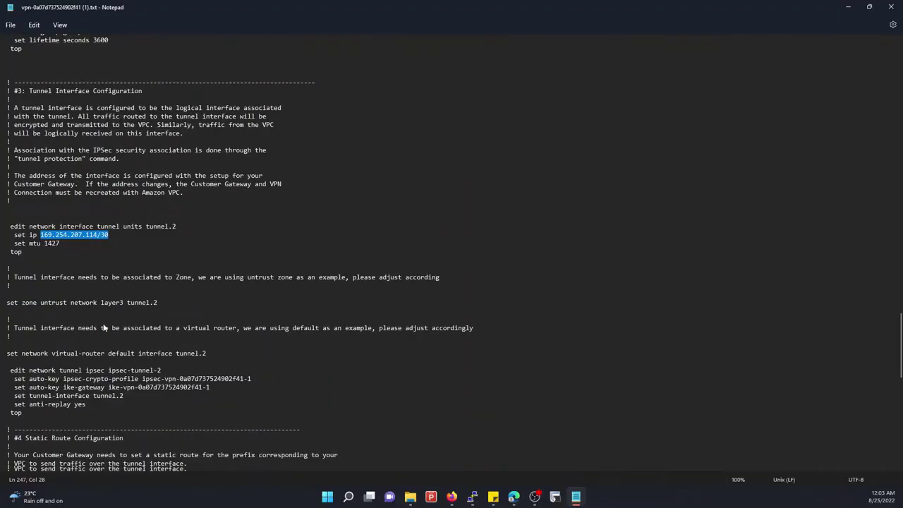
{"action": "scroll", "coordinate": [120, 350], "scroll_direction": "down", "scroll_amount": 6}
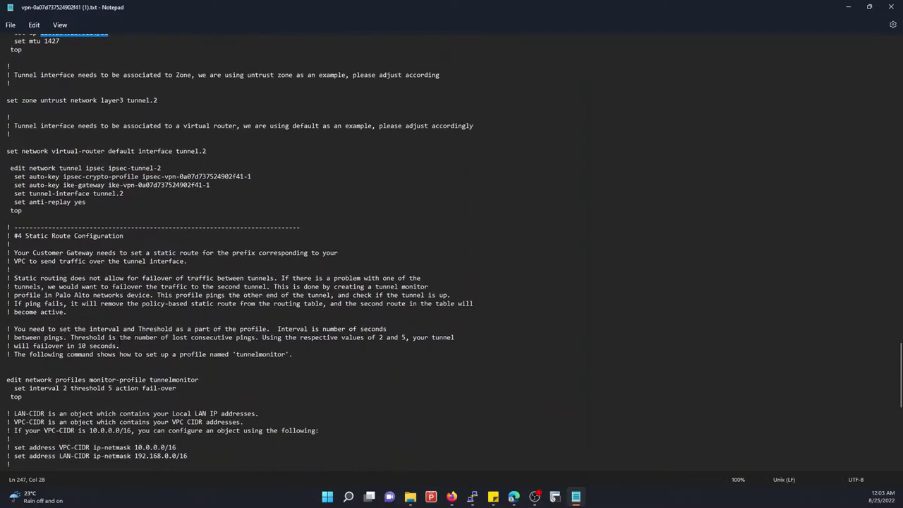
{"action": "scroll", "coordinate": [120, 345], "scroll_direction": "up", "scroll_amount": 7}
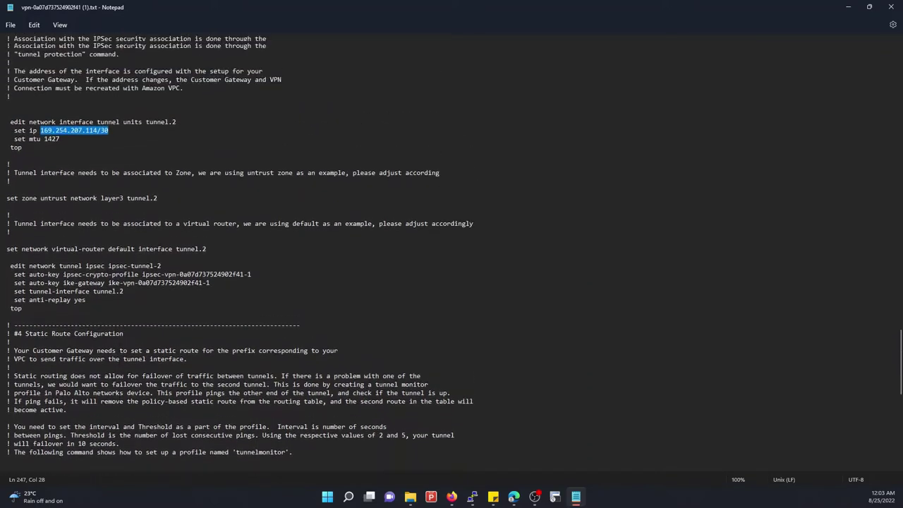
{"action": "scroll", "coordinate": [120, 345], "scroll_direction": "down", "scroll_amount": 4}
{"action": "scroll", "coordinate": [120, 343], "scroll_direction": "down", "scroll_amount": 15}
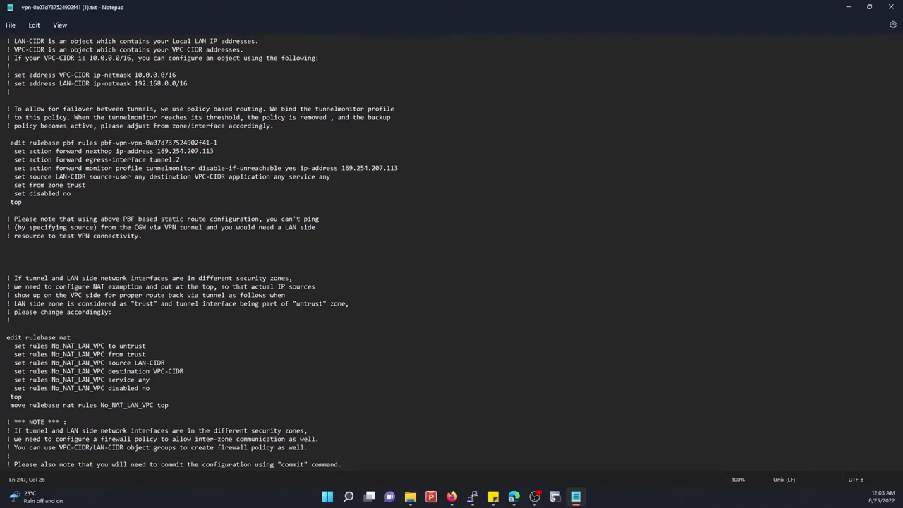
{"action": "left_click_drag", "start_coordinate": [157, 150], "coordinate": [228, 150]}
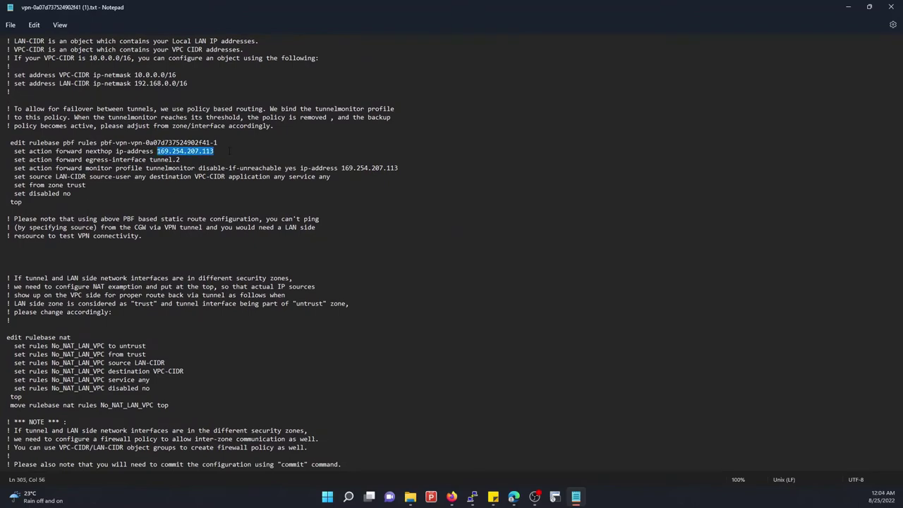
{"action": "scroll", "coordinate": [202, 319], "scroll_direction": "up", "scroll_amount": 16}
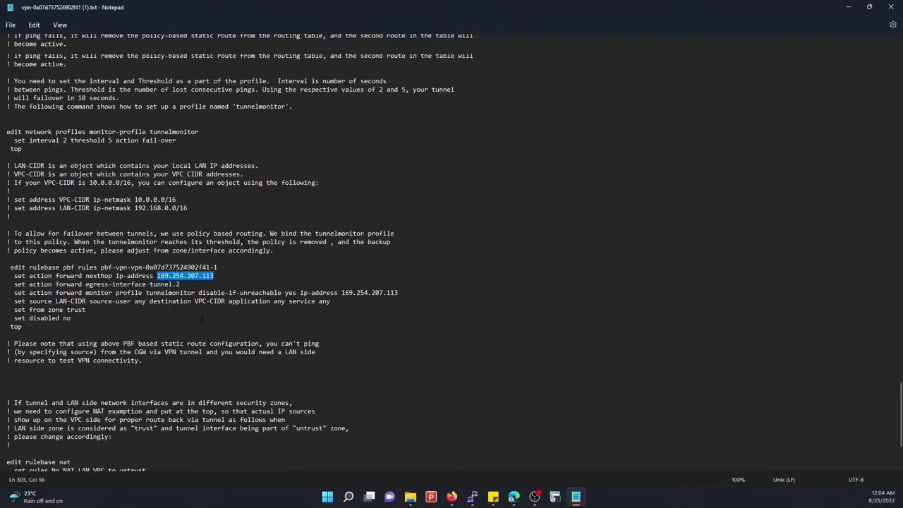
{"action": "scroll", "coordinate": [152, 180], "scroll_direction": "up", "scroll_amount": 4}
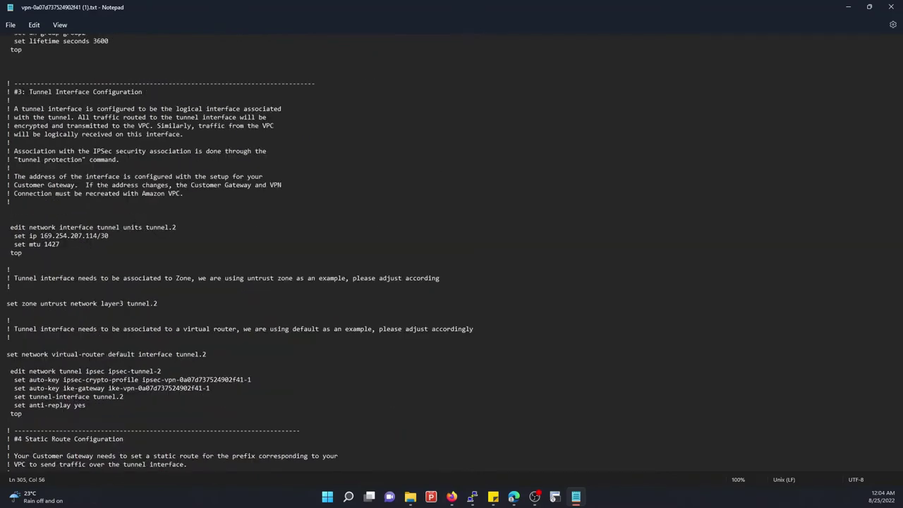
{"action": "scroll", "coordinate": [162, 341], "scroll_direction": "down", "scroll_amount": 10}
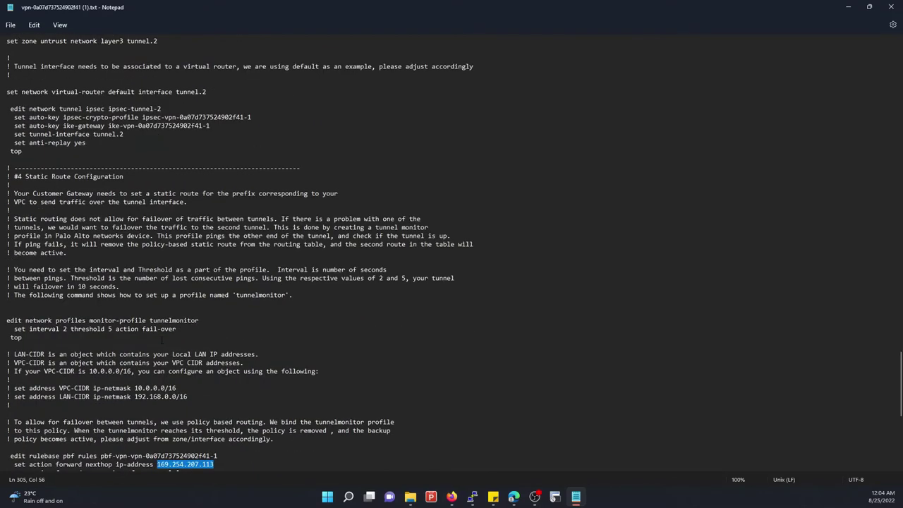
{"action": "scroll", "coordinate": [162, 340], "scroll_direction": "down", "scroll_amount": 4}
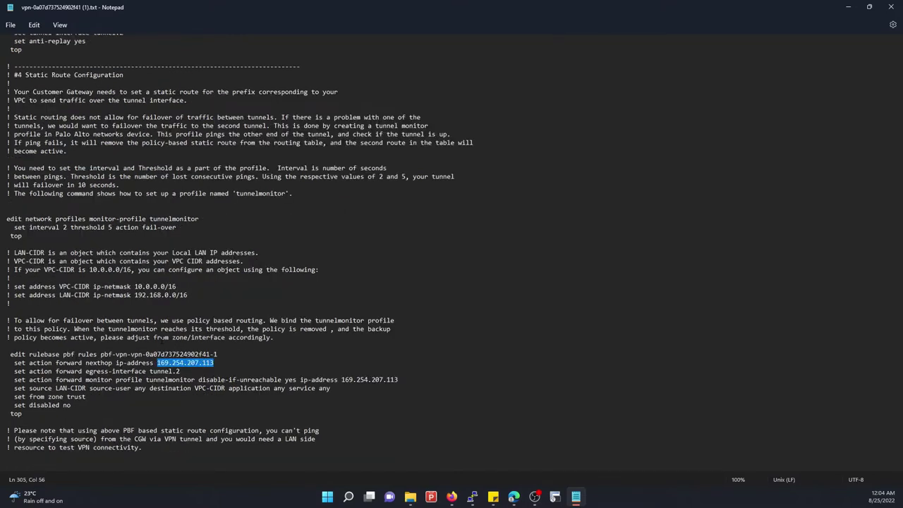
{"action": "mouse_move", "coordinate": [455, 500]}
{"action": "mouse_move", "coordinate": [513, 499]}
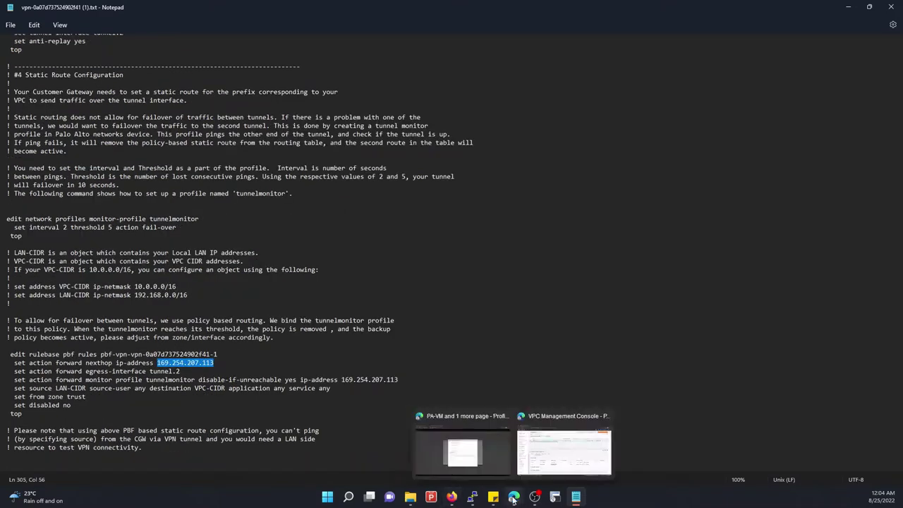
Set AWS_INSTANCE's next hop IP to 169.254.207.113 and save the route
{"action": "left_click", "coordinate": [461, 444]}
{"action": "left_click", "coordinate": [381, 208]}
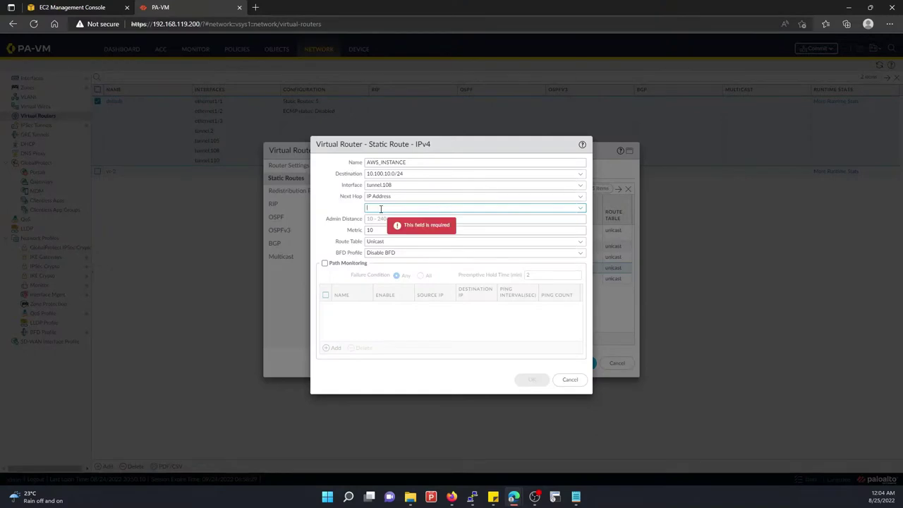
{"action": "key", "text": "ctrl+v"}
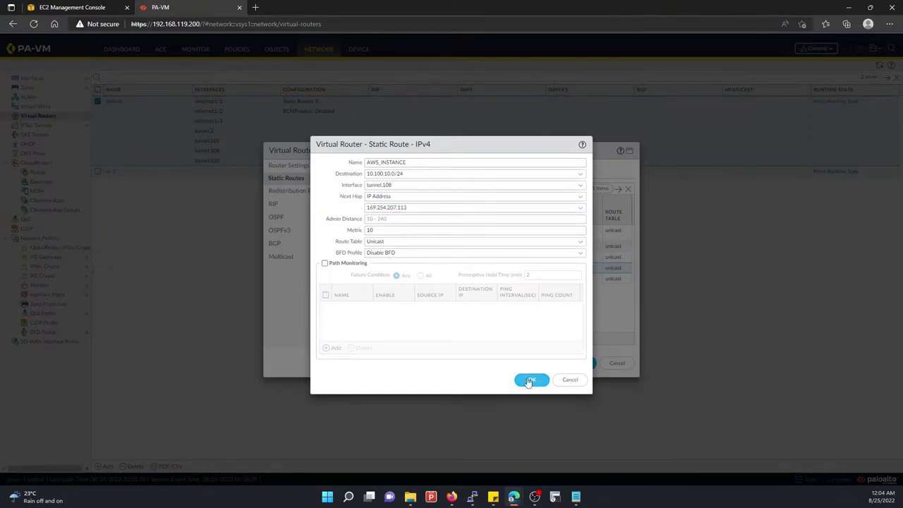
{"action": "left_click", "coordinate": [529, 379]}
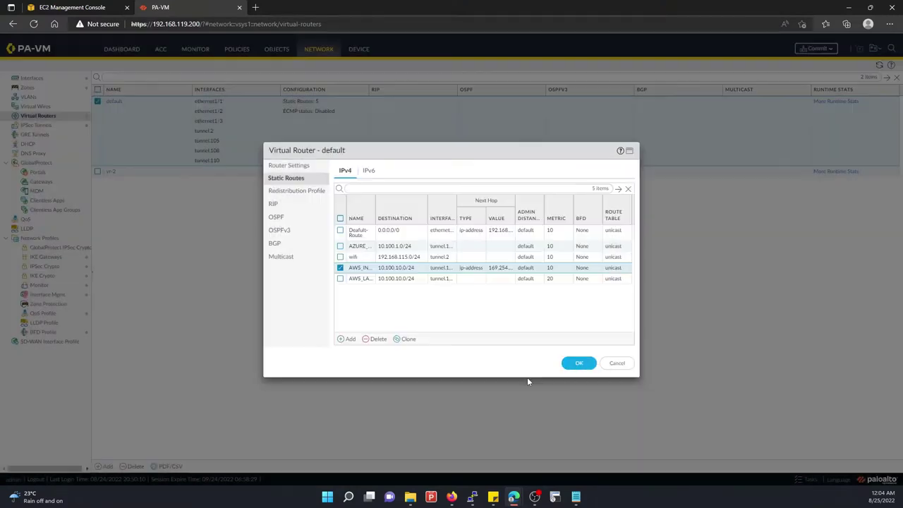
Change the AWS_LAN_ROUTE2 static route's next hop type to IP Address
{"action": "left_click", "coordinate": [359, 279]}
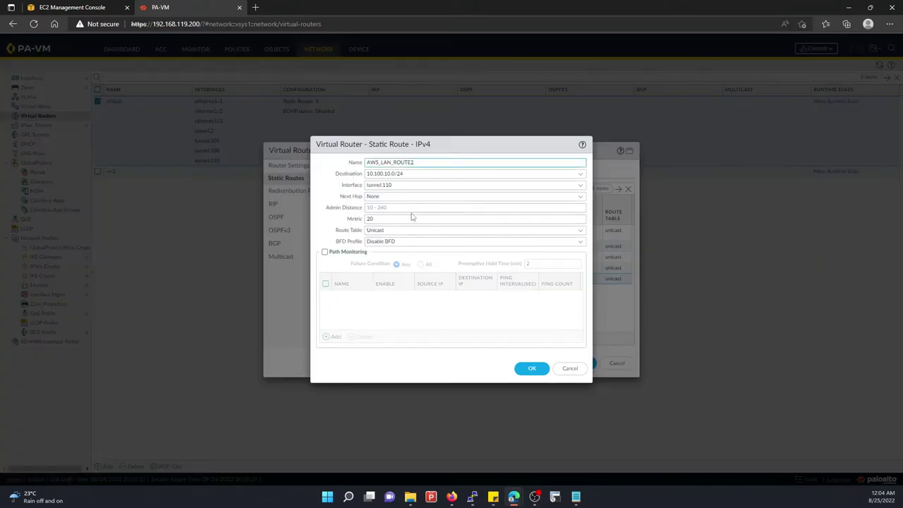
{"action": "left_click", "coordinate": [580, 198]}
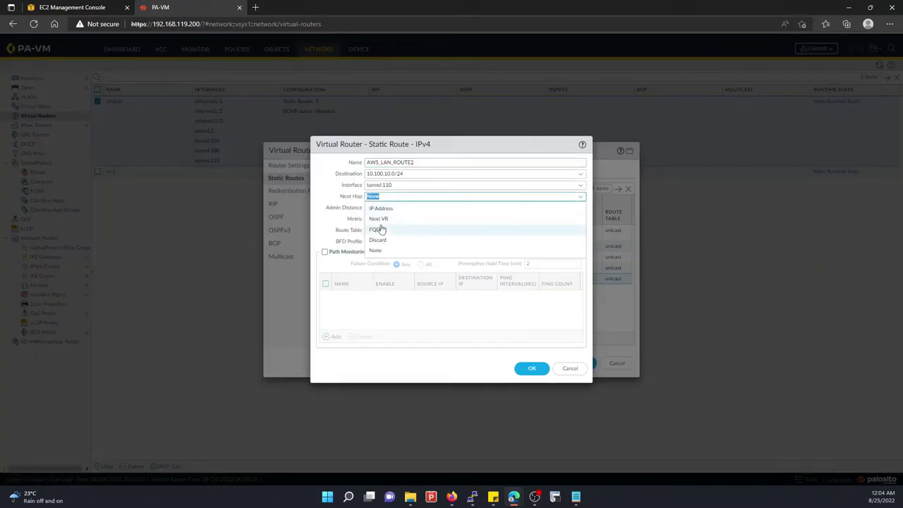
{"action": "left_click", "coordinate": [381, 208]}
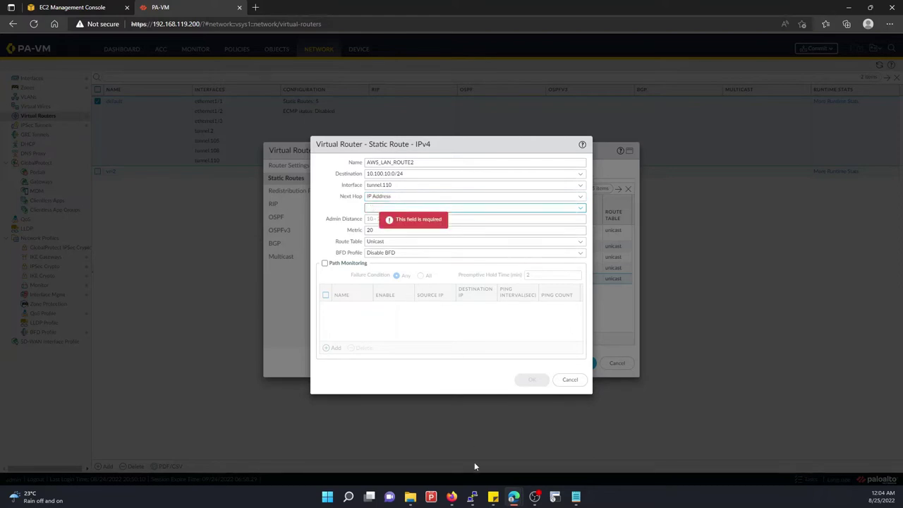
{"action": "left_click", "coordinate": [575, 497]}
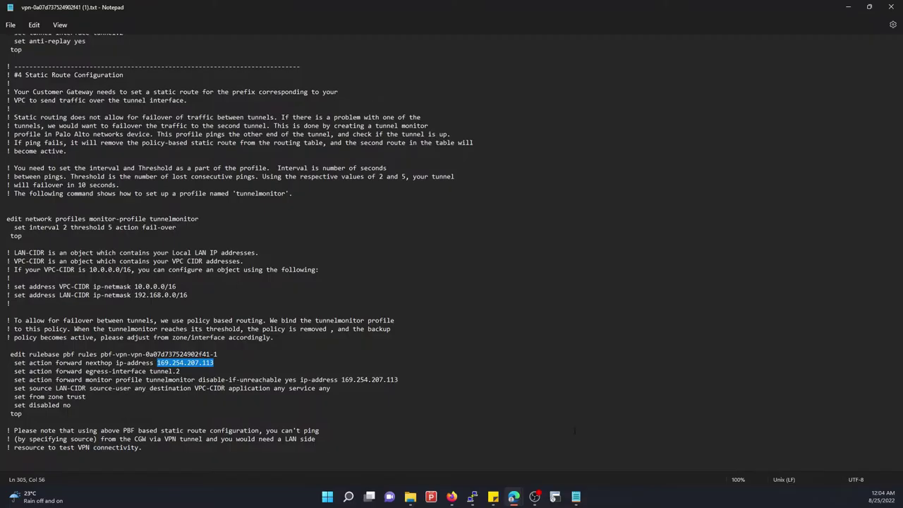
Copy the next-hop IP 169.254.207.113 from the tunnel 2 policy rule in the Notepad config
{"action": "scroll", "coordinate": [174, 303], "scroll_direction": "down", "scroll_amount": 10}
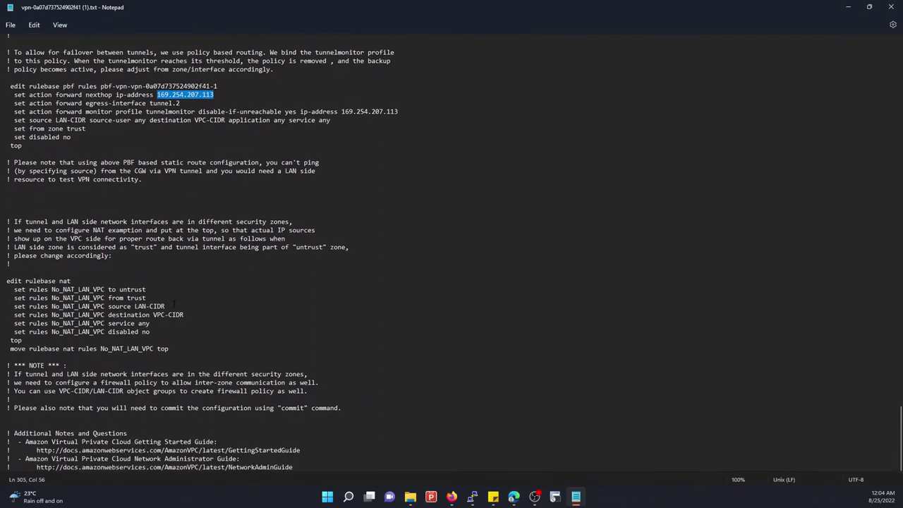
{"action": "scroll", "coordinate": [151, 323], "scroll_direction": "up", "scroll_amount": 20}
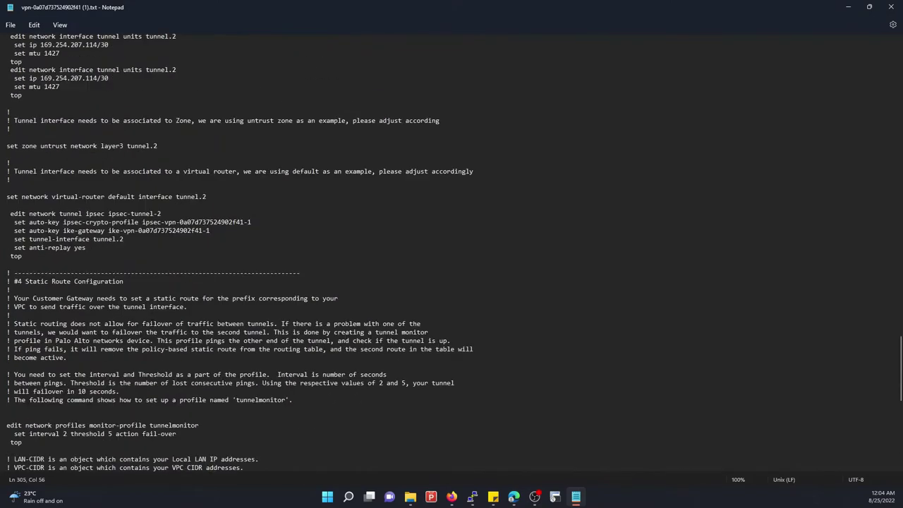
{"action": "scroll", "coordinate": [151, 323], "scroll_direction": "up", "scroll_amount": 20}
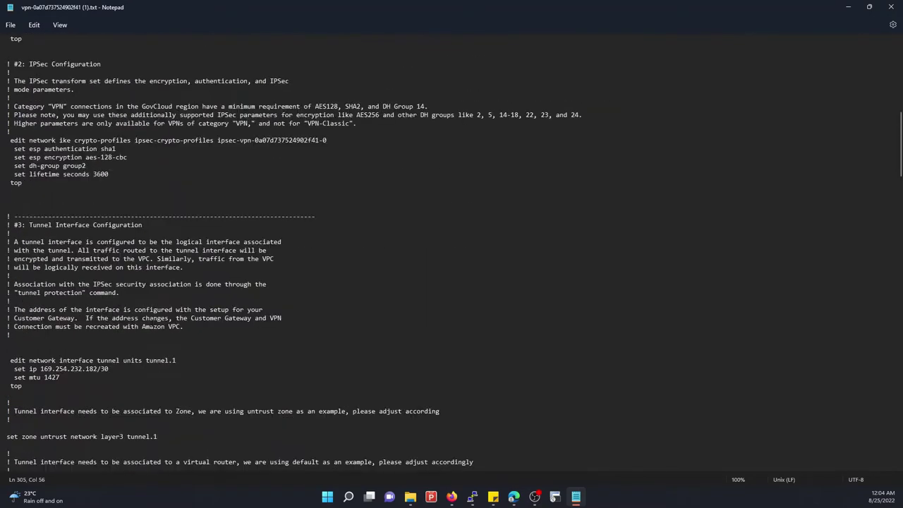
{"action": "scroll", "coordinate": [151, 323], "scroll_direction": "down", "scroll_amount": 18}
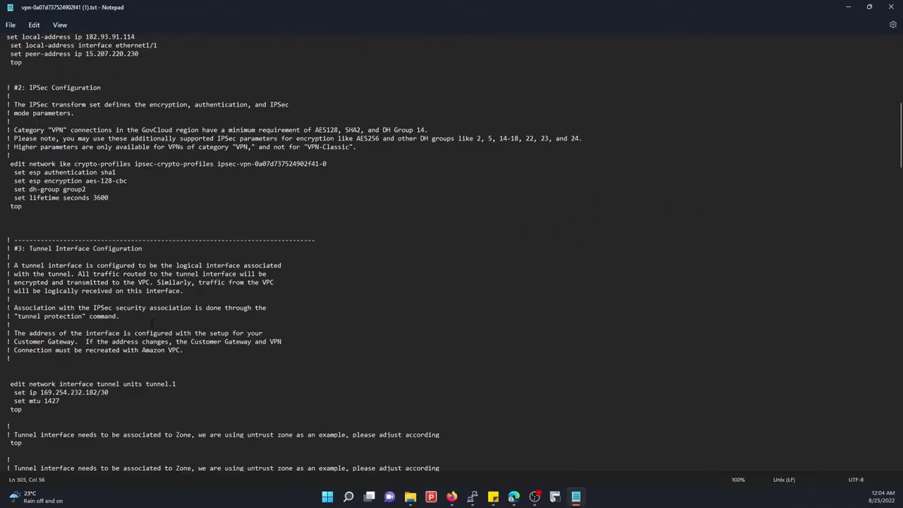
{"action": "scroll", "coordinate": [148, 314], "scroll_direction": "up", "scroll_amount": 13}
{"action": "scroll", "coordinate": [148, 314], "scroll_direction": "down", "scroll_amount": 20}
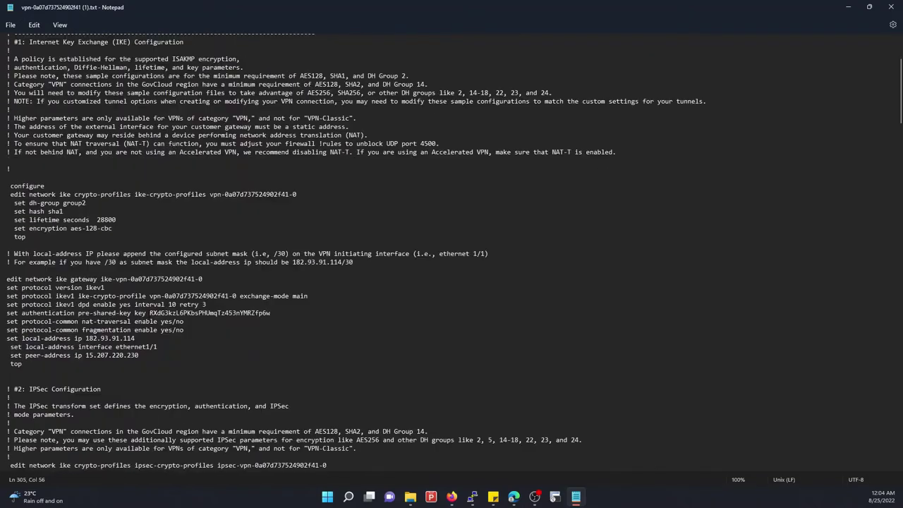
{"action": "scroll", "coordinate": [148, 315], "scroll_direction": "down", "scroll_amount": 20}
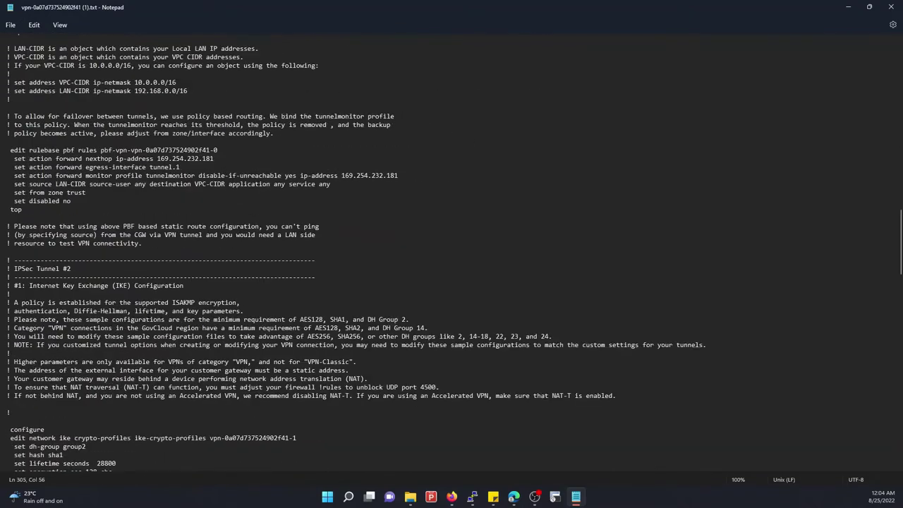
{"action": "scroll", "coordinate": [148, 315], "scroll_direction": "down", "scroll_amount": 3}
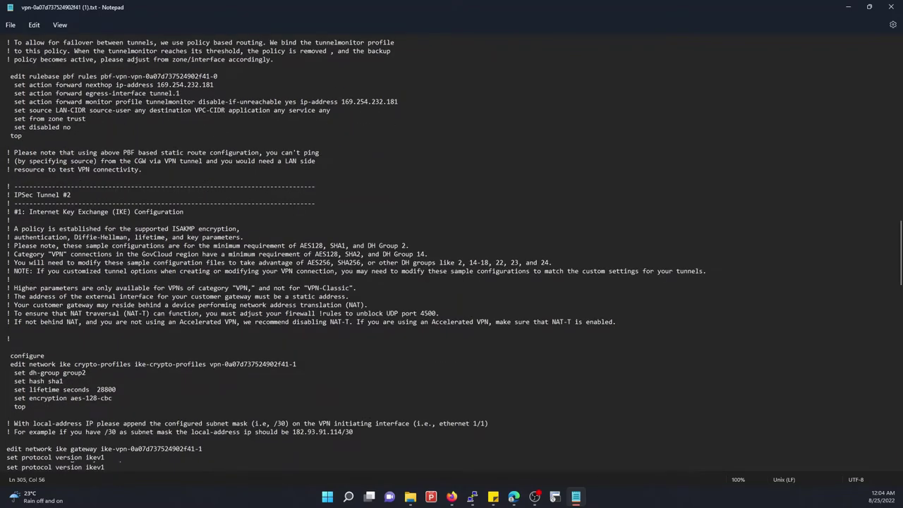
{"action": "scroll", "coordinate": [146, 308], "scroll_direction": "down", "scroll_amount": 20}
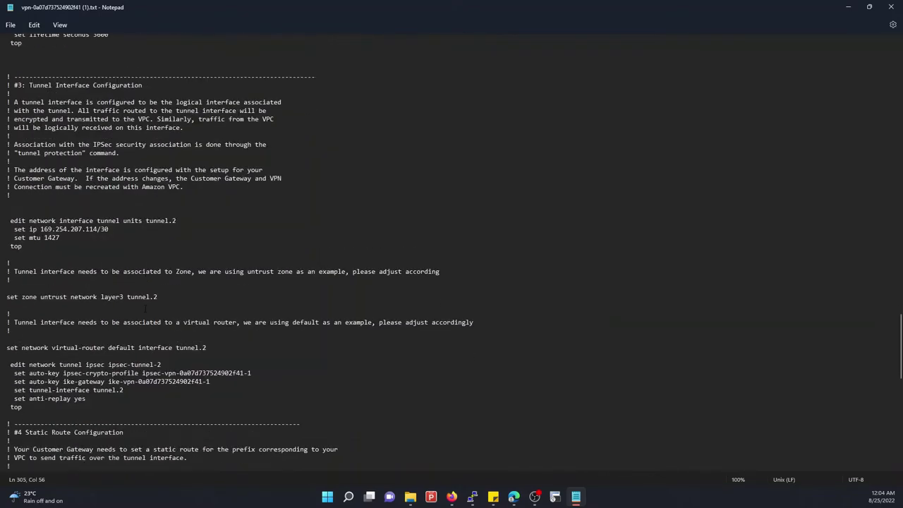
{"action": "scroll", "coordinate": [145, 308], "scroll_direction": "down", "scroll_amount": 15}
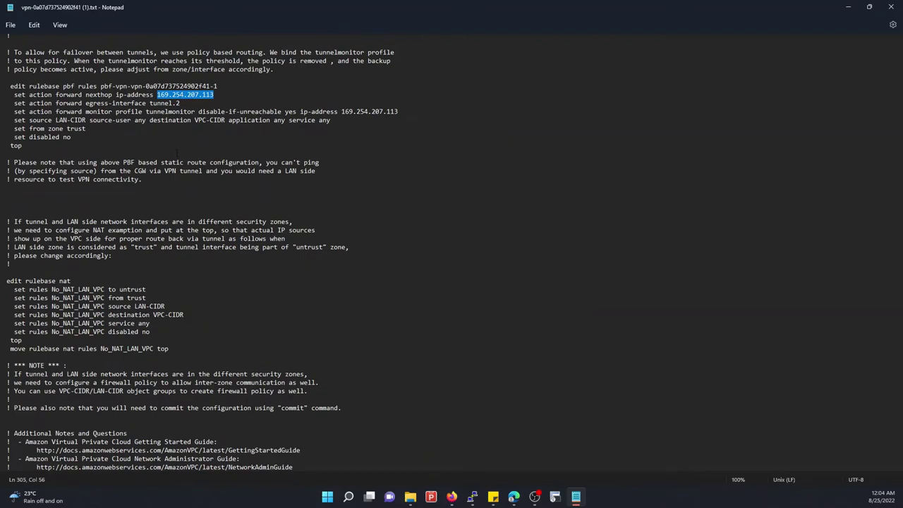
{"action": "scroll", "coordinate": [177, 153], "scroll_direction": "up", "scroll_amount": 1}
{"action": "right_click", "coordinate": [177, 125]}
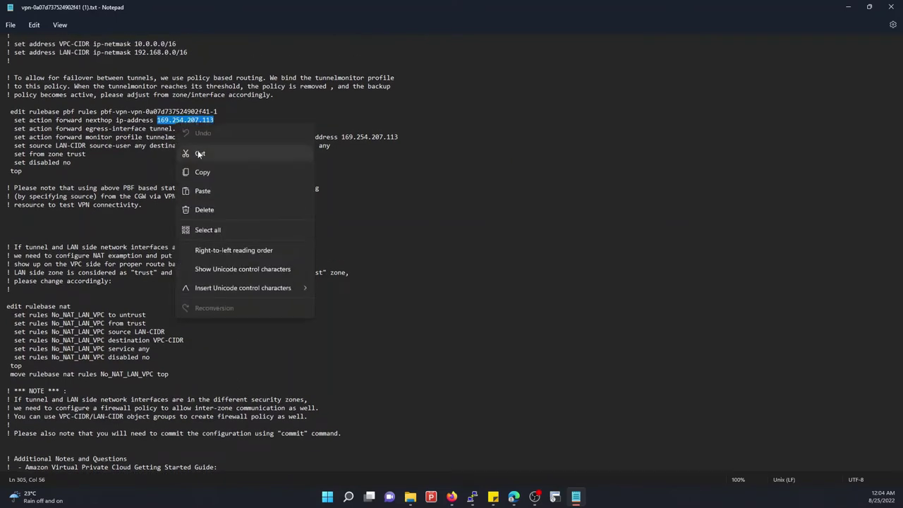
{"action": "left_click", "coordinate": [202, 172]}
{"action": "mouse_move", "coordinate": [462, 499]}
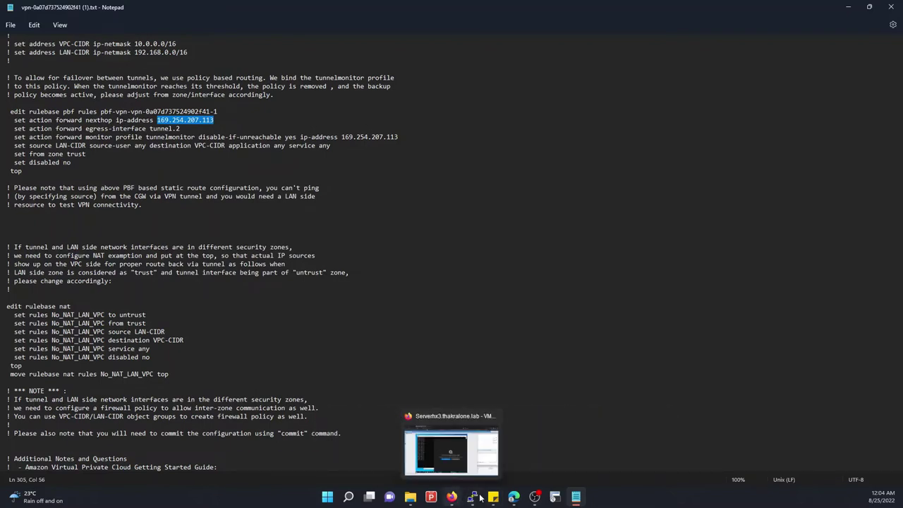
{"action": "mouse_move", "coordinate": [513, 496]}
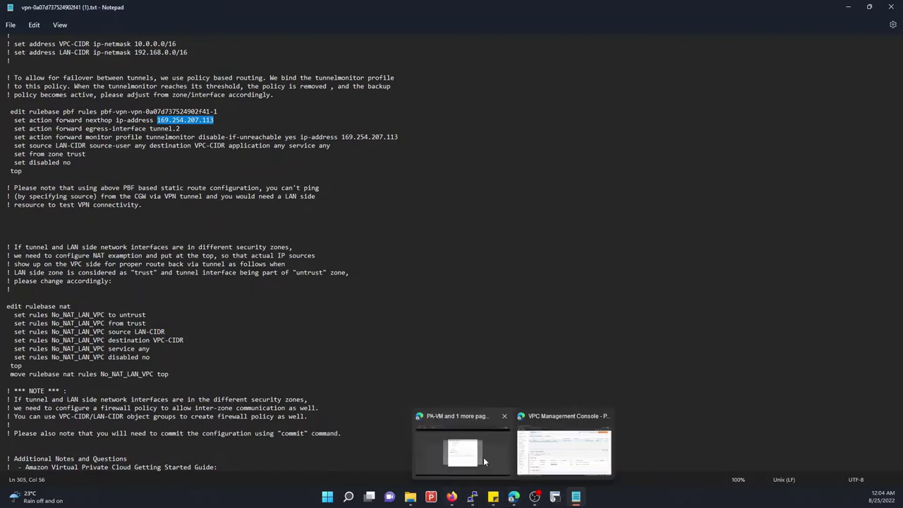
{"action": "left_click", "coordinate": [484, 461]}
Save AWS_LAN_ROUTE2 with next hop 169.254.207.113, then reopen the AWS_INSTANCE route for review
{"action": "key", "text": "ctrl+v"}
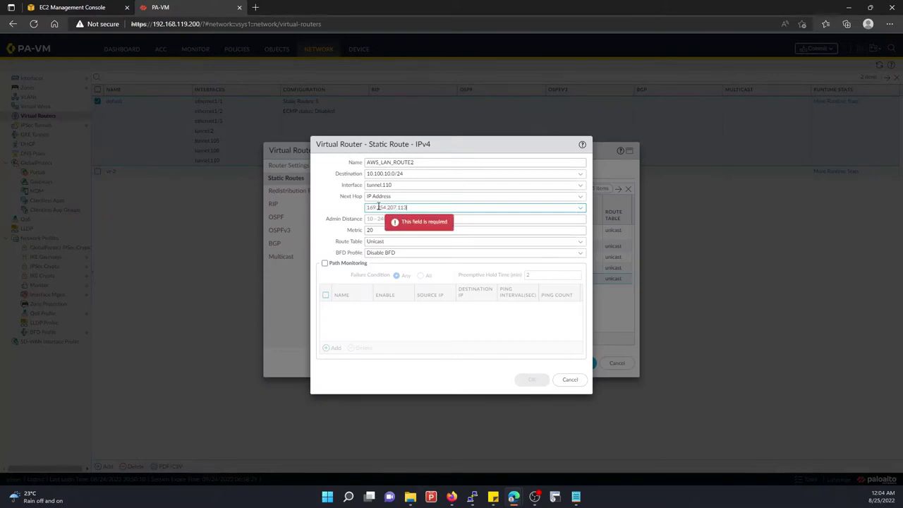
{"action": "left_click", "coordinate": [532, 380]}
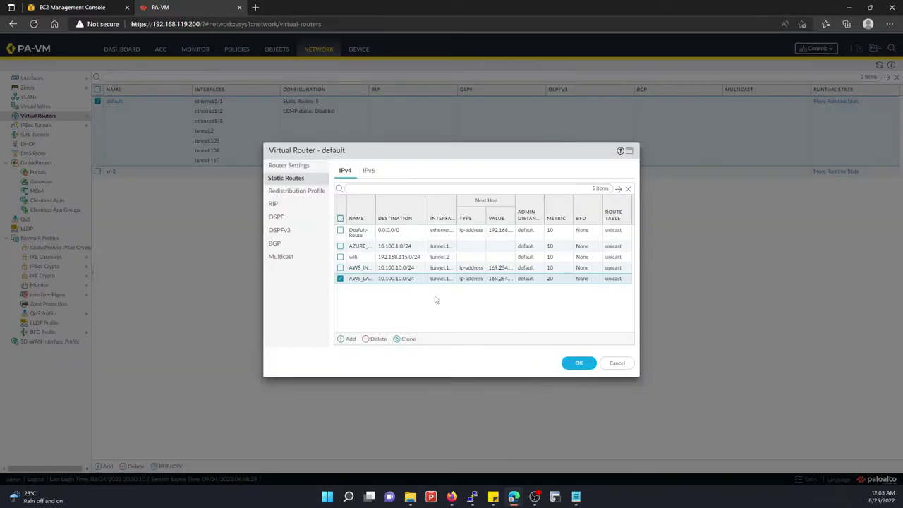
{"action": "left_click", "coordinate": [399, 269]}
{"action": "left_click", "coordinate": [361, 268]}
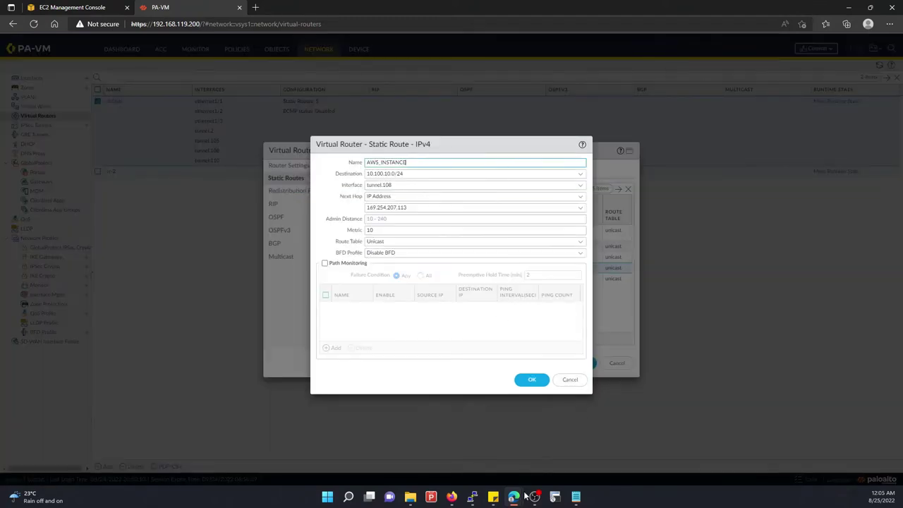
{"action": "mouse_move", "coordinate": [513, 499]}
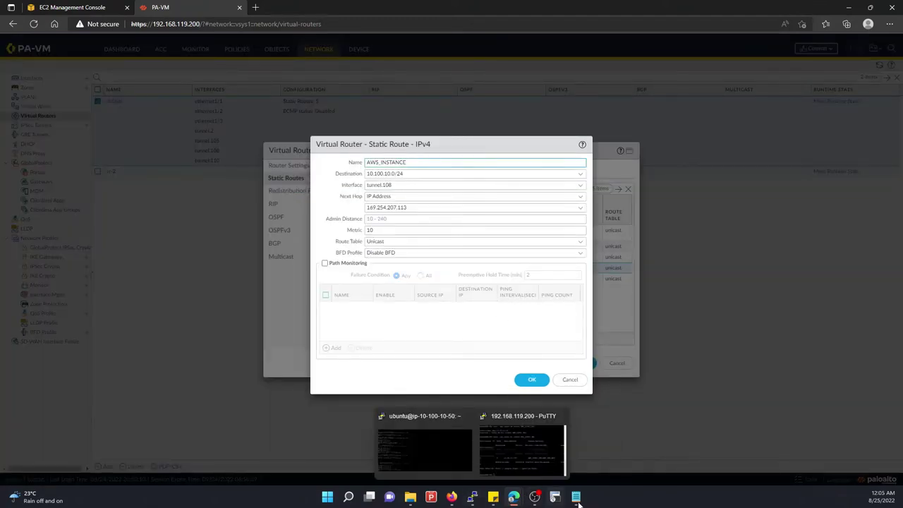
{"action": "left_click", "coordinate": [578, 445]}
In the AWS config's PBF rule section, select tunnel 1's next-hop address 169.254.232.181 for copying
{"action": "scroll", "coordinate": [451, 254], "scroll_direction": "up", "scroll_amount": 6}
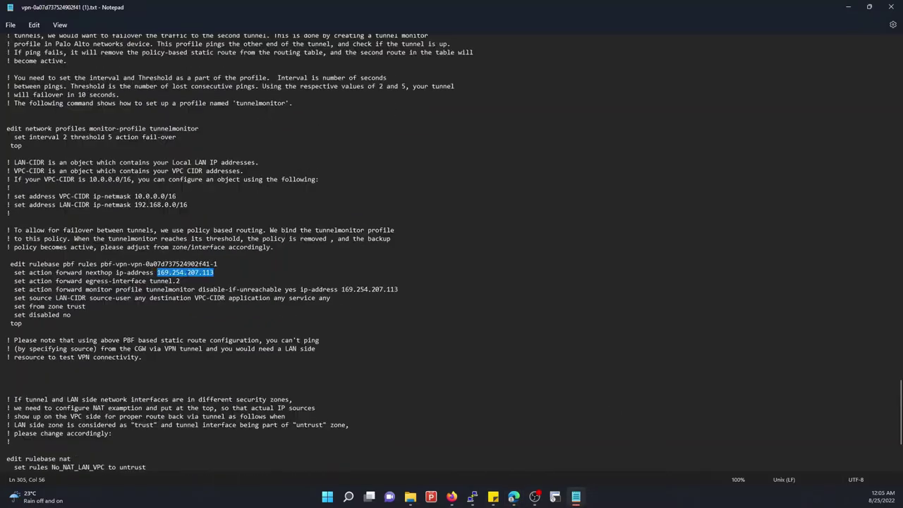
{"action": "scroll", "coordinate": [452, 254], "scroll_direction": "up", "scroll_amount": 20}
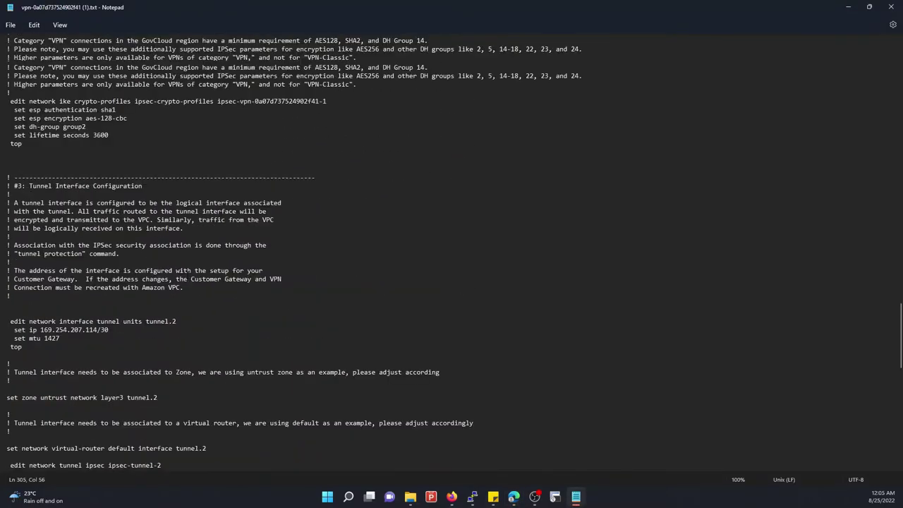
{"action": "scroll", "coordinate": [188, 273], "scroll_direction": "up", "scroll_amount": 12}
{"action": "scroll", "coordinate": [188, 273], "scroll_direction": "up", "scroll_amount": 20}
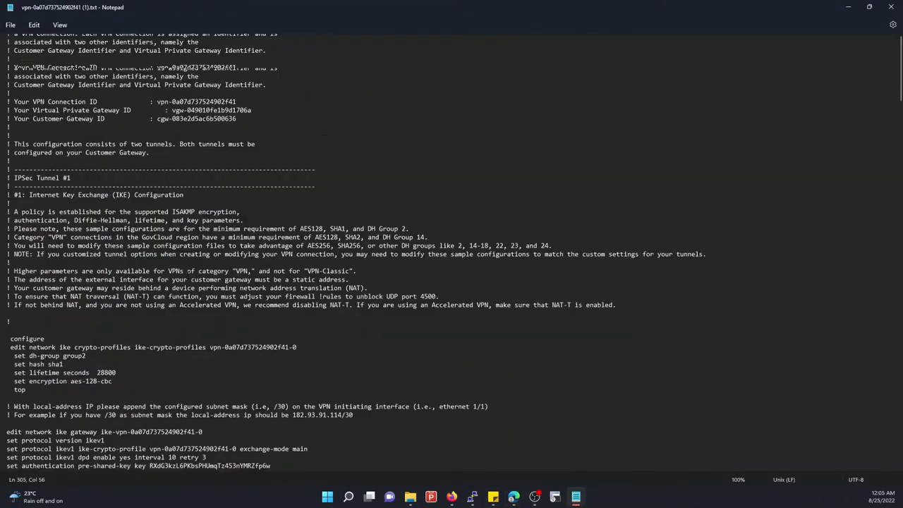
{"action": "scroll", "coordinate": [141, 247], "scroll_direction": "down", "scroll_amount": 8}
{"action": "scroll", "coordinate": [118, 225], "scroll_direction": "down", "scroll_amount": 12}
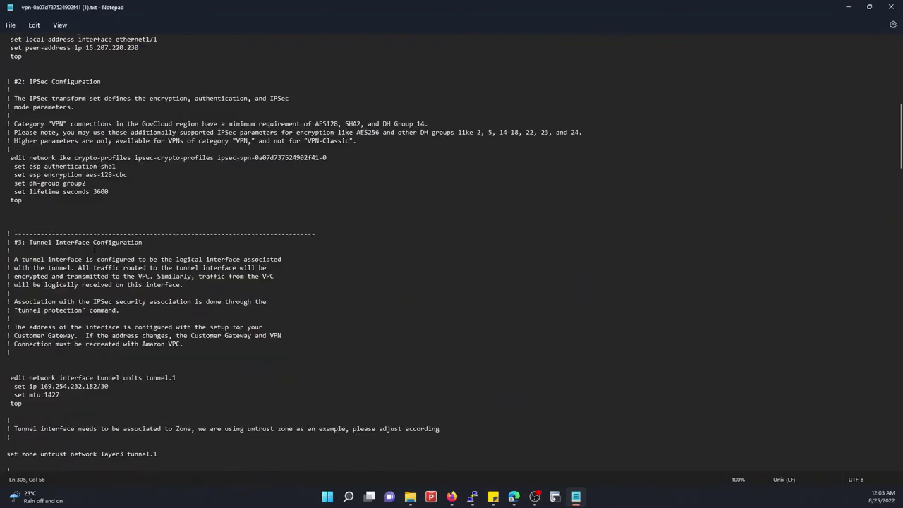
{"action": "scroll", "coordinate": [94, 249], "scroll_direction": "down", "scroll_amount": 6}
{"action": "scroll", "coordinate": [94, 249], "scroll_direction": "down", "scroll_amount": 4}
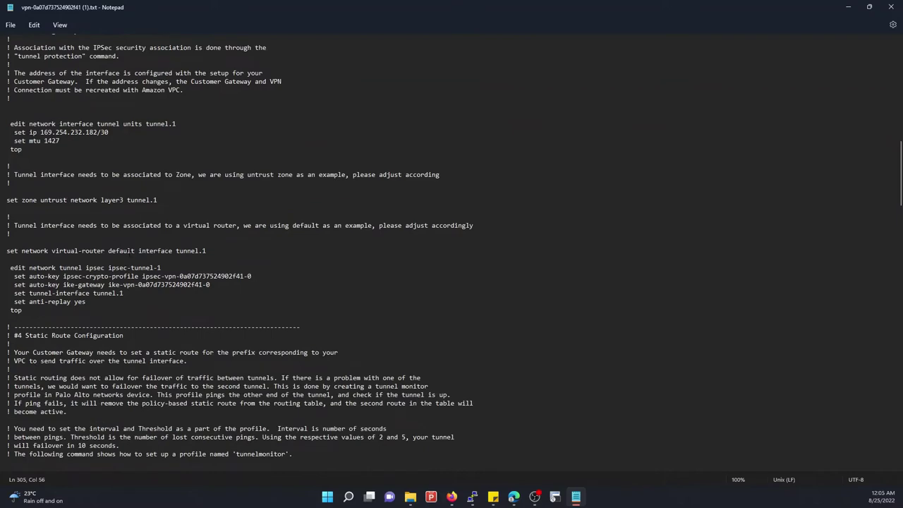
{"action": "scroll", "coordinate": [239, 254], "scroll_direction": "down", "scroll_amount": 4}
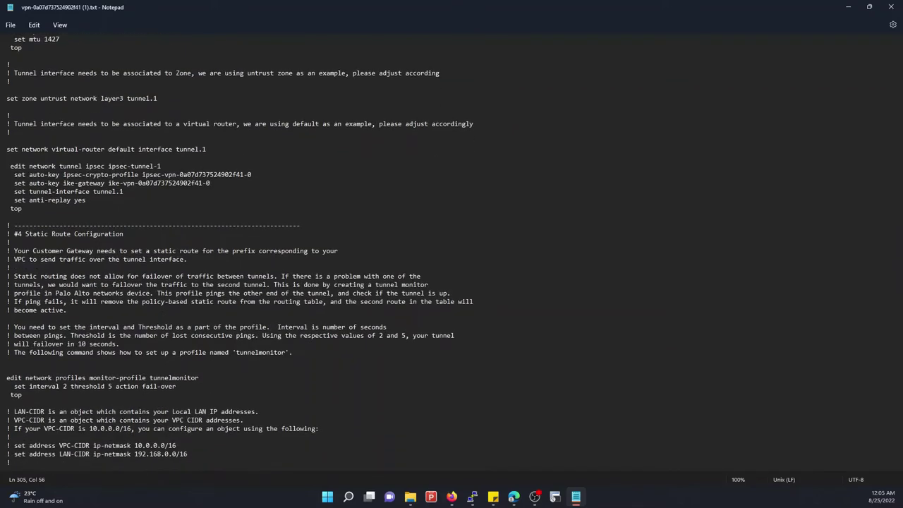
{"action": "scroll", "coordinate": [239, 254], "scroll_direction": "down", "scroll_amount": 4}
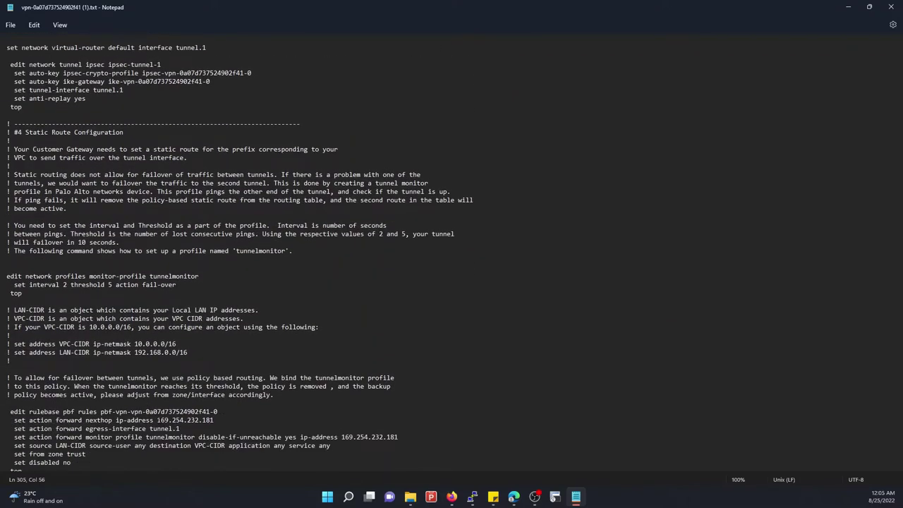
{"action": "left_click_drag", "start_coordinate": [156, 420], "coordinate": [227, 420]}
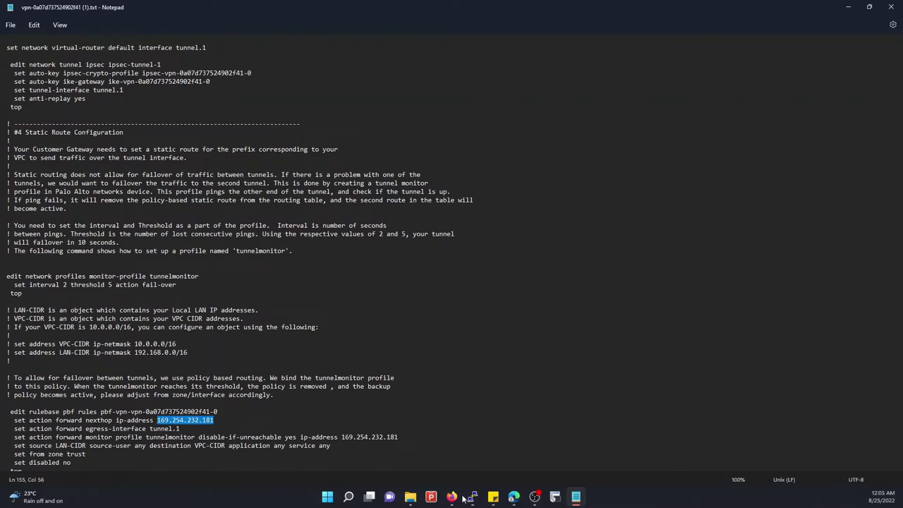
Paste 169.254.232.181 as the AWS_INSTANCE route's next hop, save both dialogs, and show Tunnel interfaces
{"action": "mouse_move", "coordinate": [513, 496]}
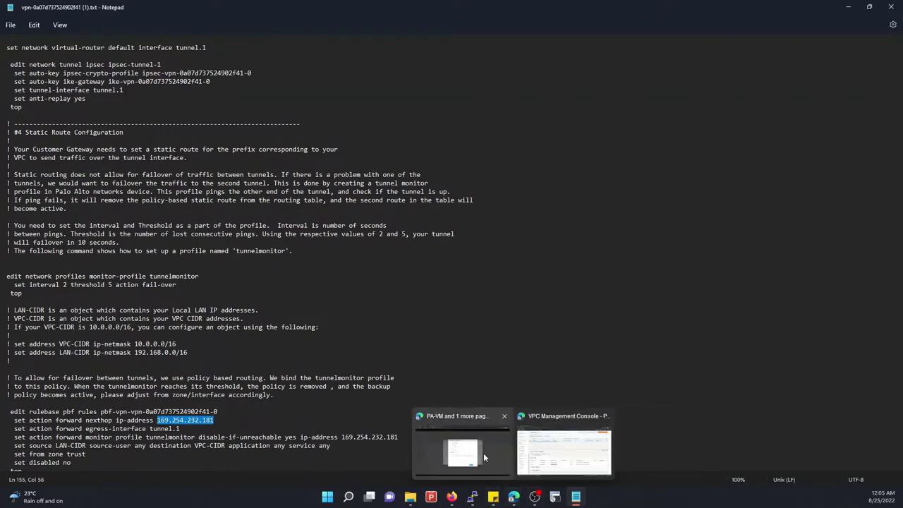
{"action": "left_click", "coordinate": [484, 457]}
{"action": "left_click_drag", "start_coordinate": [421, 208], "coordinate": [319, 195]}
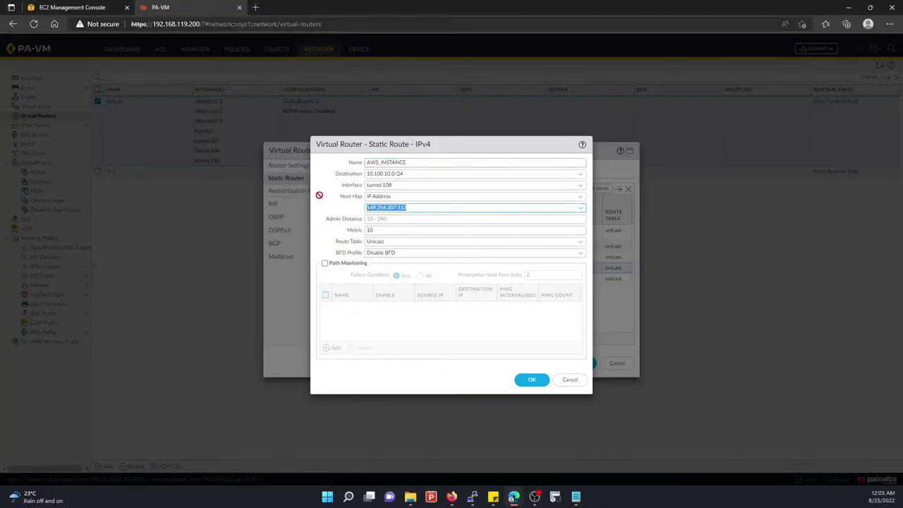
{"action": "key", "text": "ctrl+v"}
{"action": "left_click", "coordinate": [528, 378]}
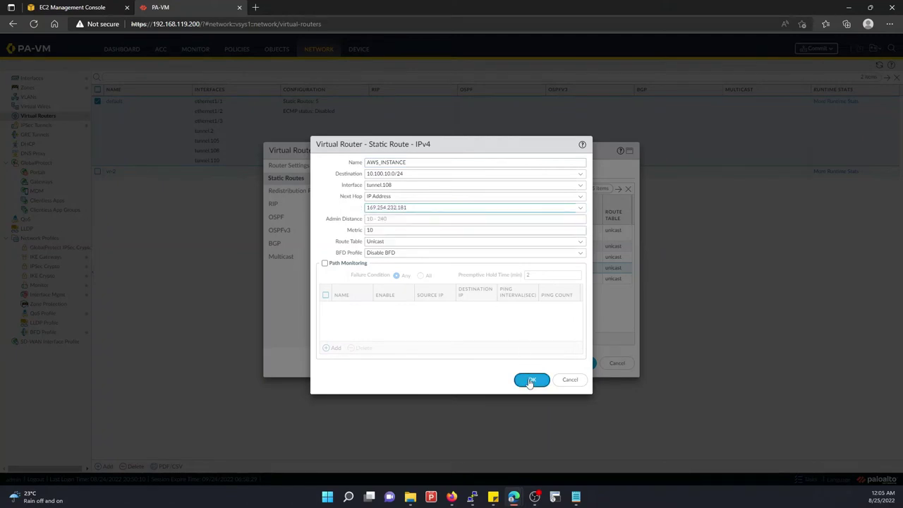
{"action": "left_click", "coordinate": [579, 363]}
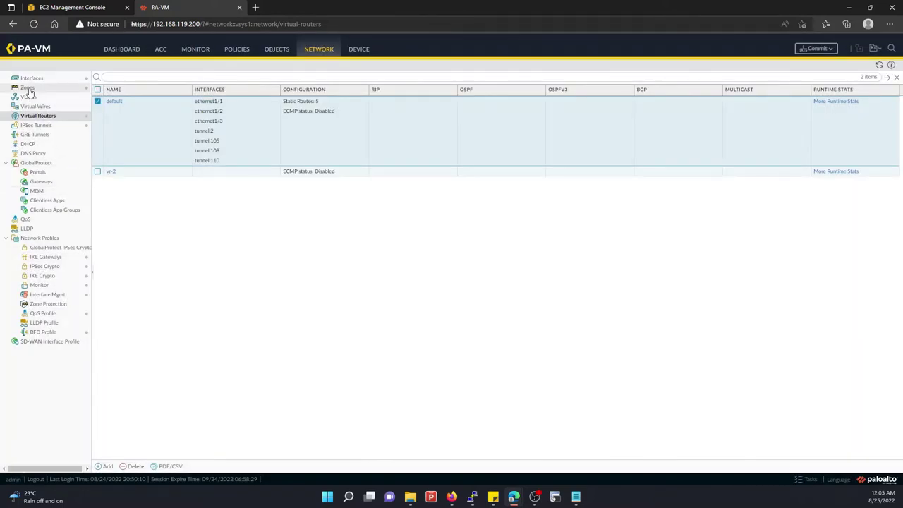
{"action": "left_click", "coordinate": [30, 79]}
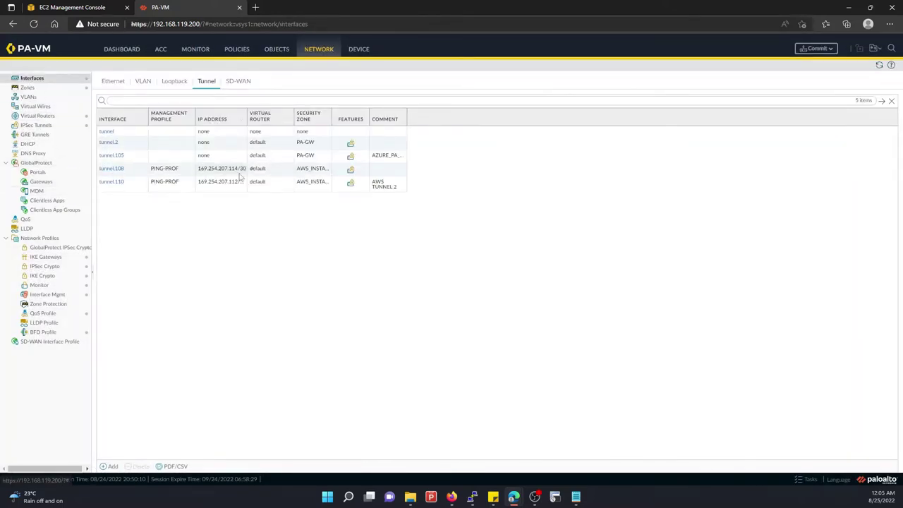
Replace tunnel.108's IPv4 address with 169.254.232.182/30 copied from the AWS config file, and save
{"action": "left_click", "coordinate": [111, 169]}
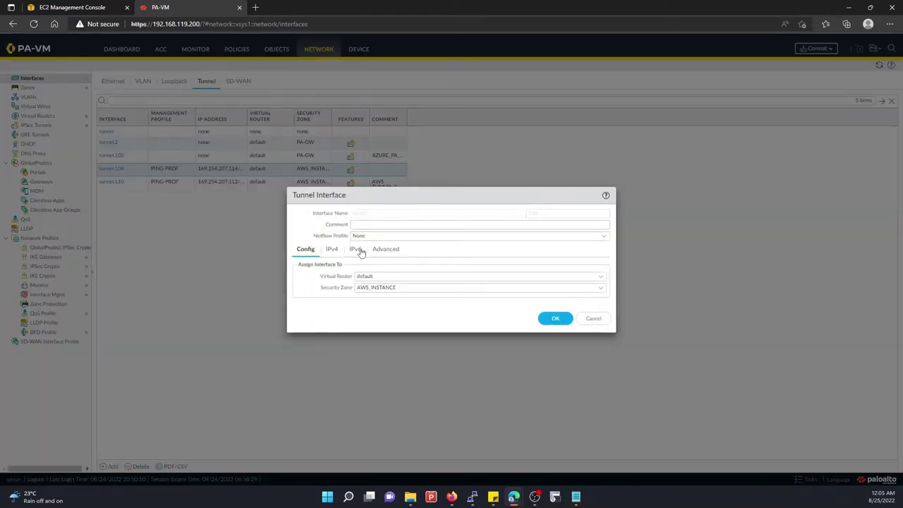
{"action": "left_click", "coordinate": [337, 250]}
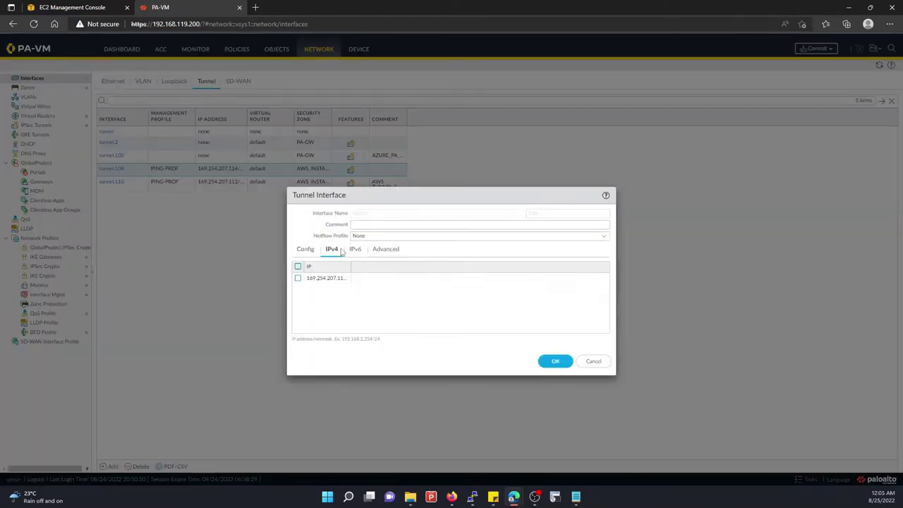
{"action": "left_click", "coordinate": [336, 280]}
{"action": "left_click", "coordinate": [575, 497]}
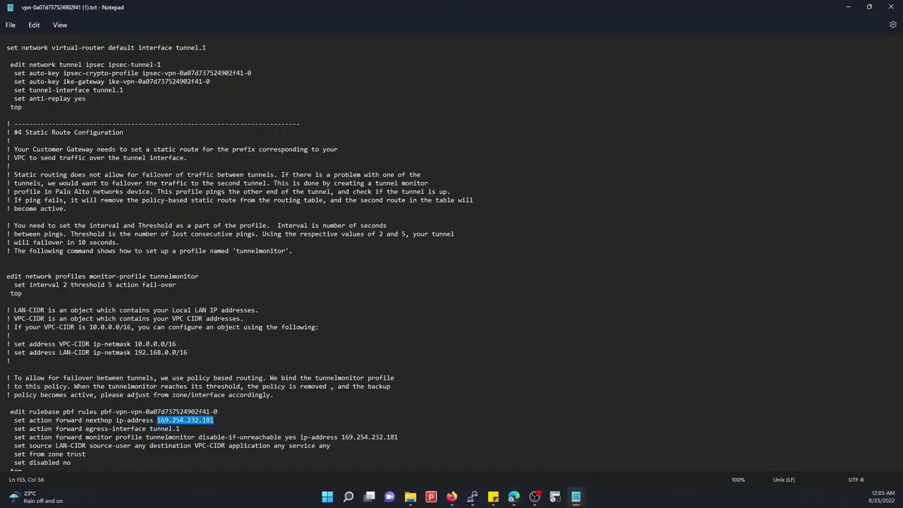
{"action": "scroll", "coordinate": [129, 275], "scroll_direction": "up", "scroll_amount": 7}
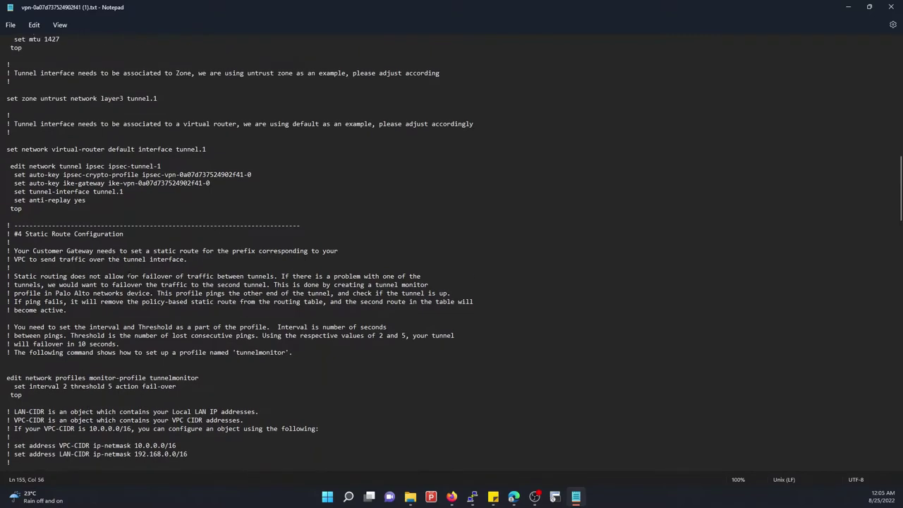
{"action": "scroll", "coordinate": [129, 275], "scroll_direction": "up", "scroll_amount": 2}
{"action": "left_click_drag", "start_coordinate": [40, 149], "coordinate": [101, 150]}
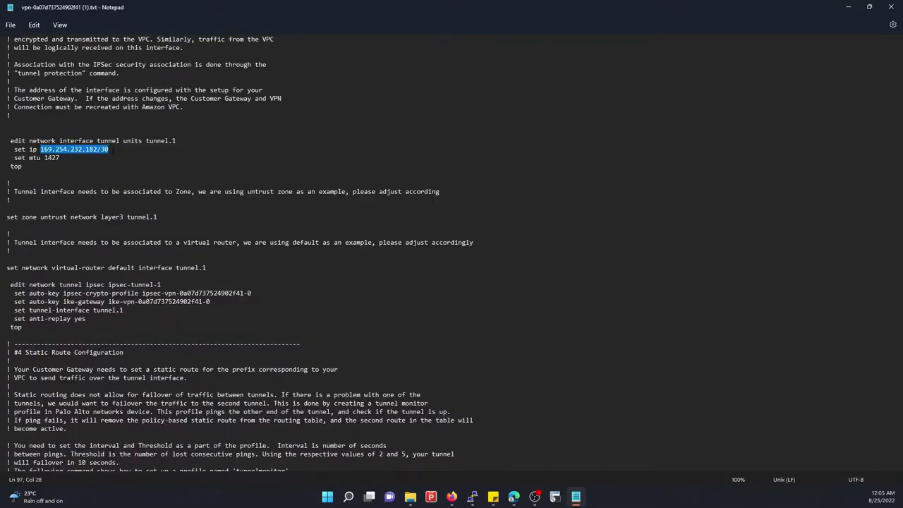
{"action": "scroll", "coordinate": [172, 329], "scroll_direction": "down", "scroll_amount": 9}
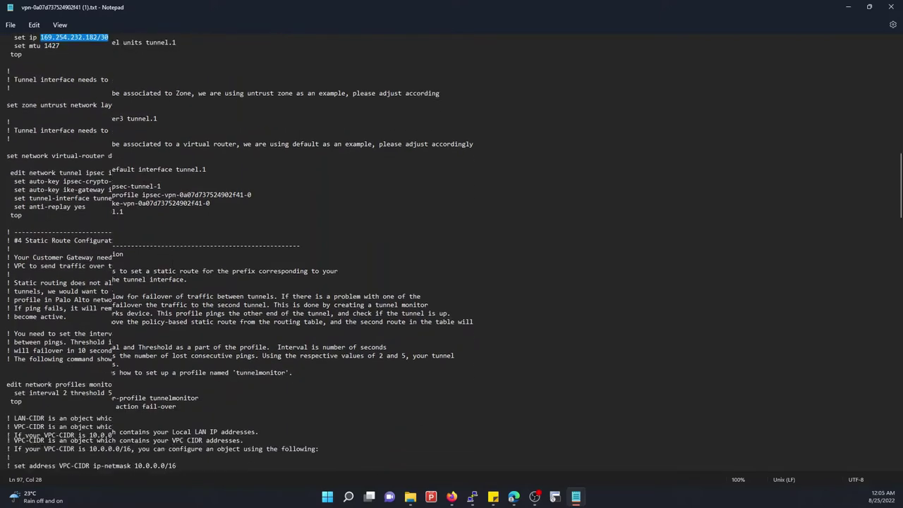
{"action": "scroll", "coordinate": [171, 330], "scroll_direction": "up", "scroll_amount": 20}
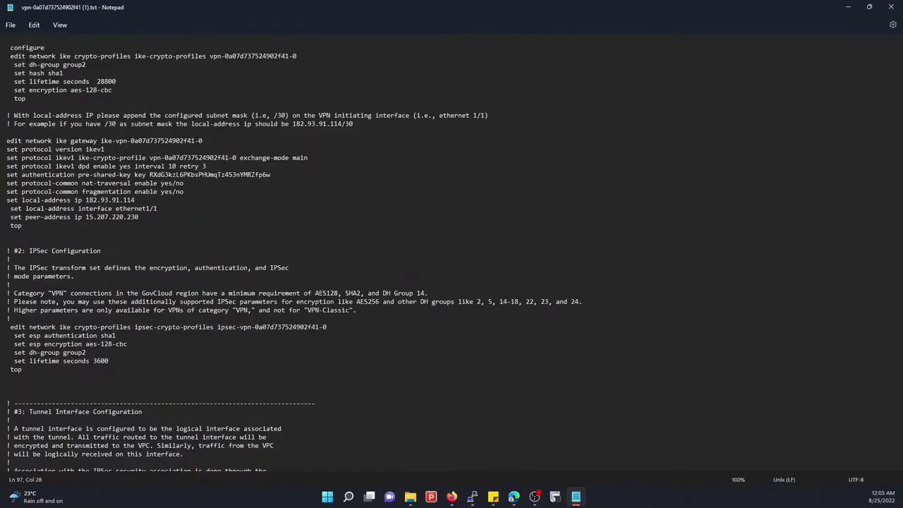
{"action": "left_click", "coordinate": [847, 7]}
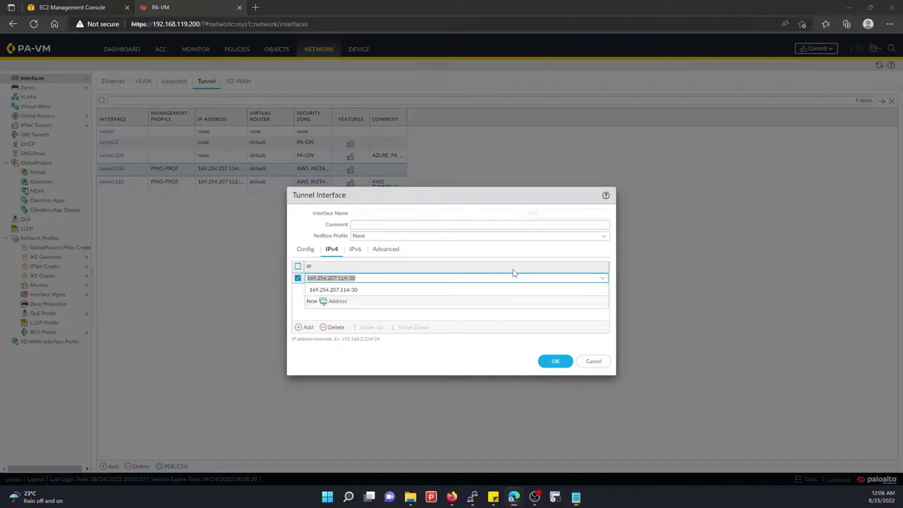
{"action": "type", "text": "169.254.232.182/30"}
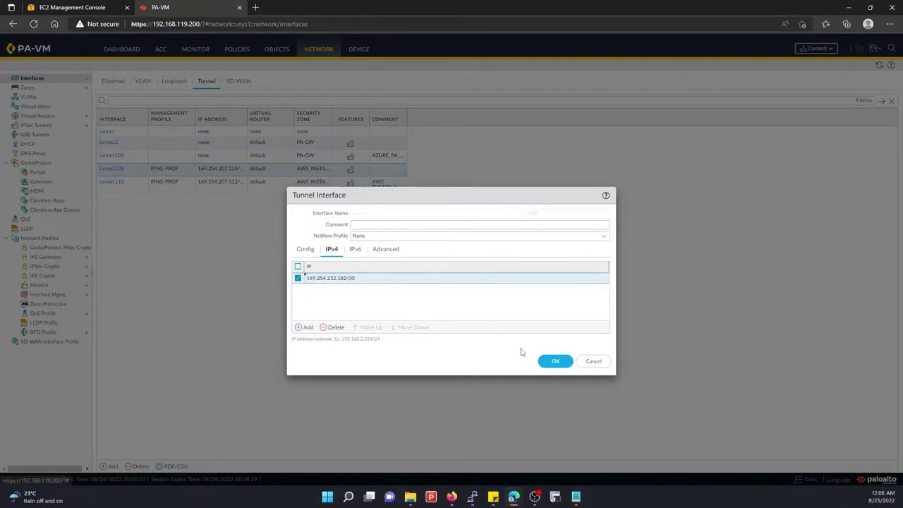
{"action": "left_click", "coordinate": [554, 361]}
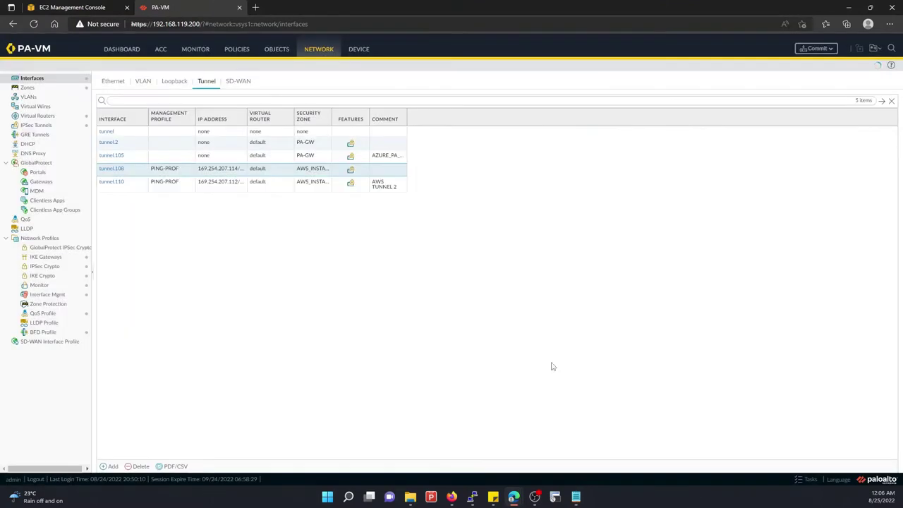
{"action": "left_click", "coordinate": [36, 116]}
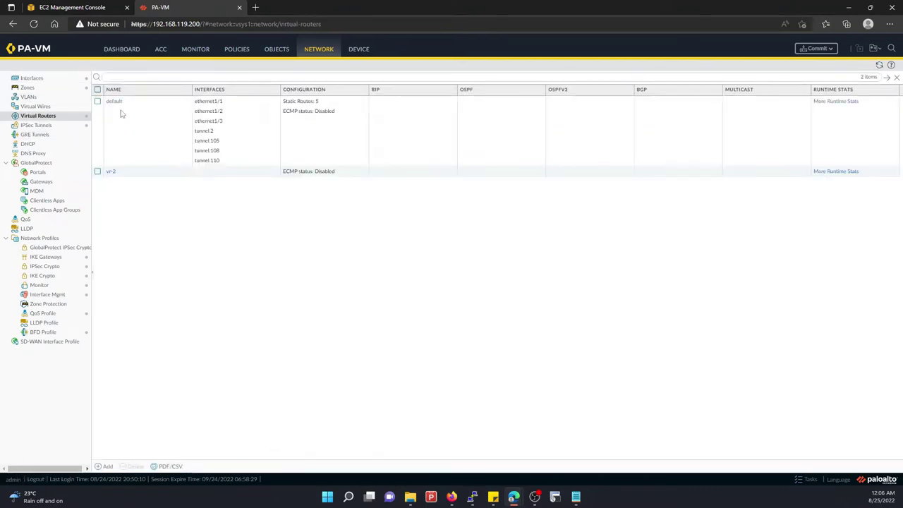
{"action": "left_click", "coordinate": [114, 103]}
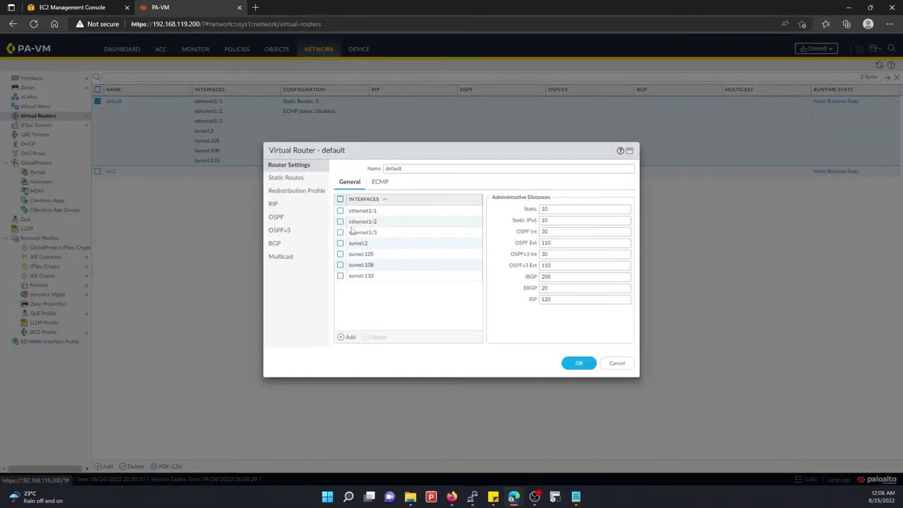
{"action": "left_click", "coordinate": [284, 181]}
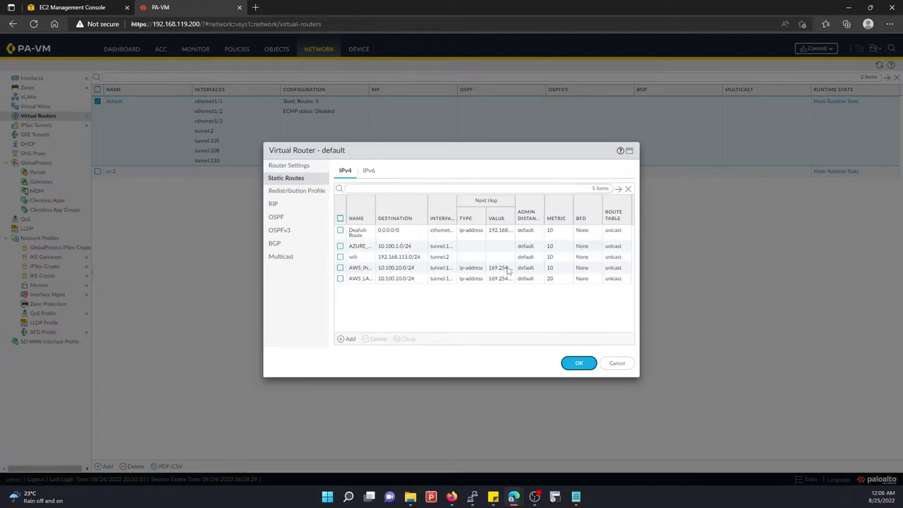
{"action": "left_click", "coordinate": [358, 268]}
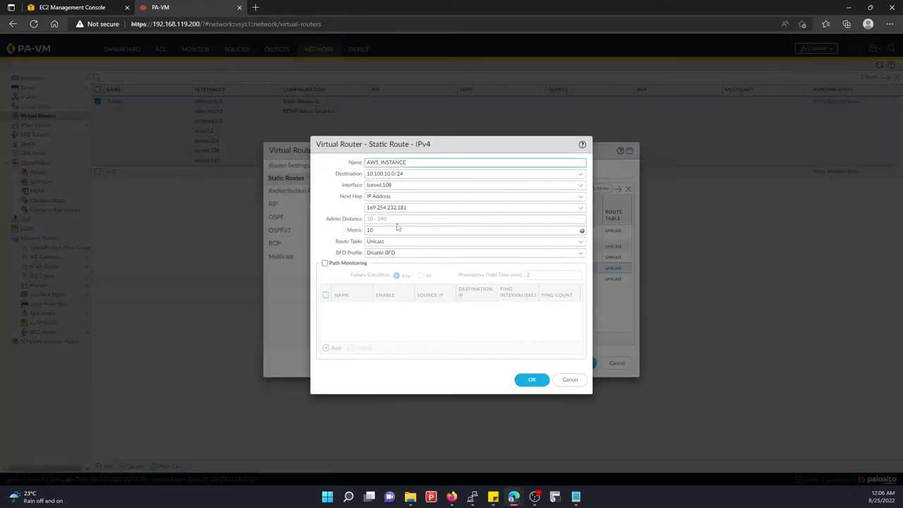
{"action": "left_click", "coordinate": [569, 379]}
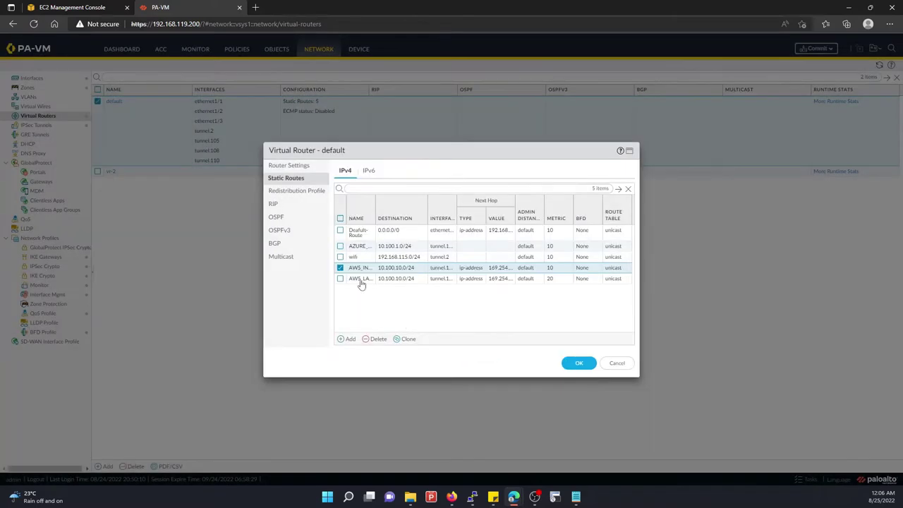
{"action": "left_click", "coordinate": [361, 281]}
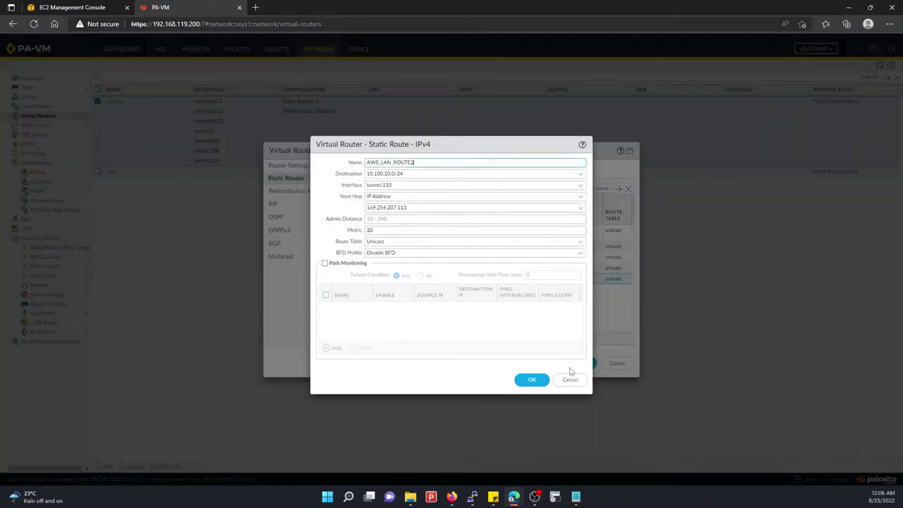
{"action": "left_click", "coordinate": [569, 379]}
{"action": "left_click", "coordinate": [616, 362]}
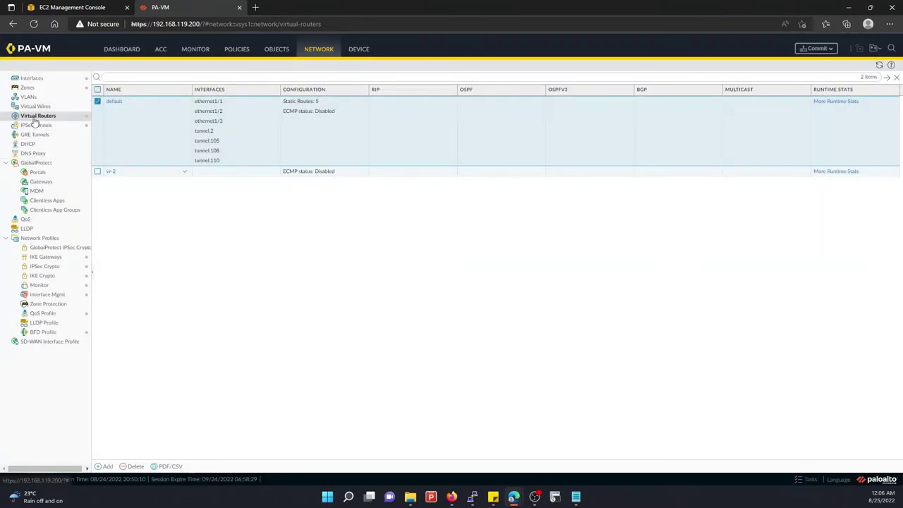
{"action": "left_click", "coordinate": [31, 78]}
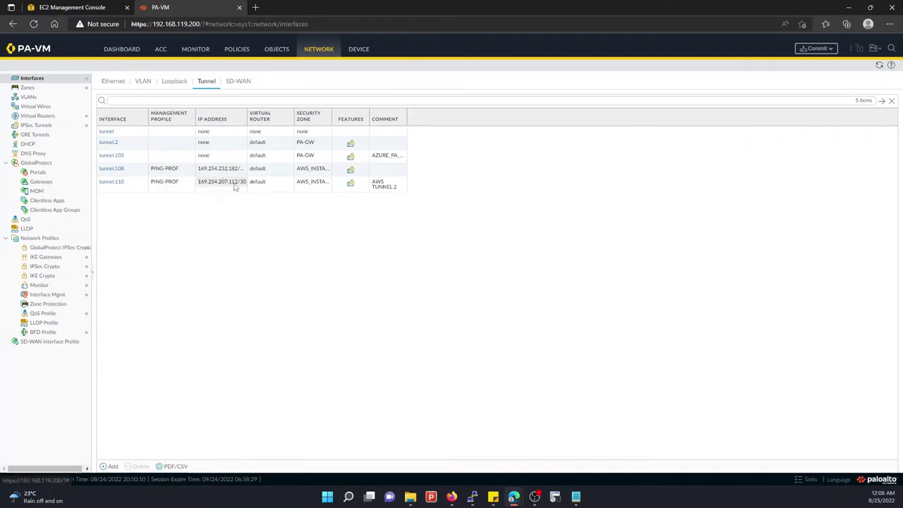
Open tunnel.110 for editing and copy tunnel 2's address 169.254.207.114/30 from the AWS config
{"action": "left_click", "coordinate": [120, 183]}
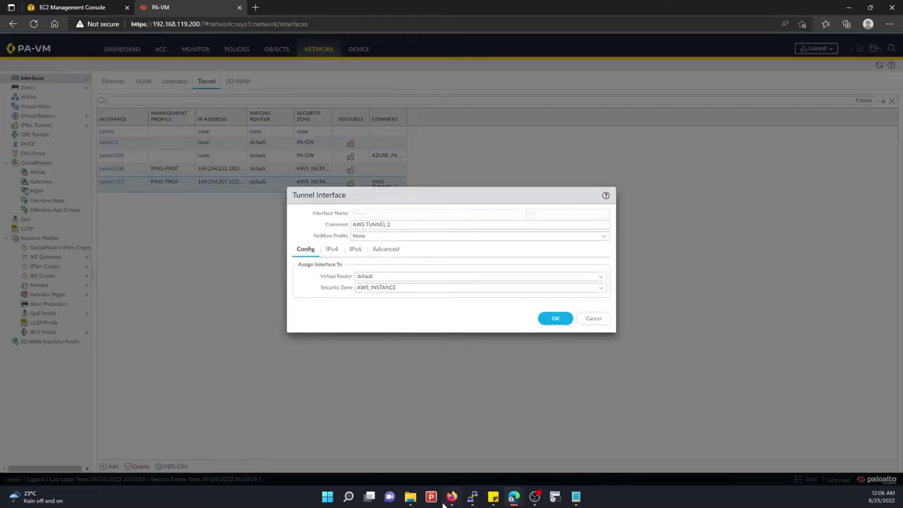
{"action": "left_click", "coordinate": [574, 497]}
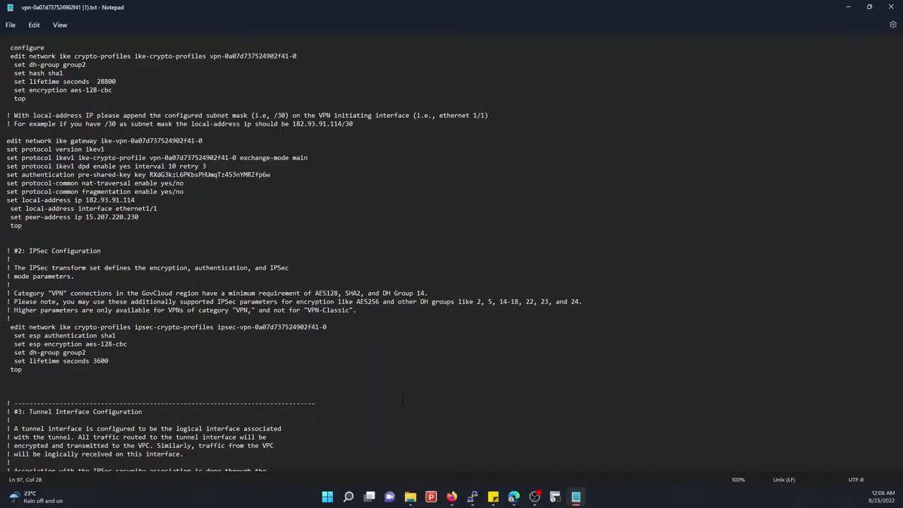
{"action": "scroll", "coordinate": [452, 254], "scroll_direction": "down", "scroll_amount": 15}
{"action": "scroll", "coordinate": [140, 378], "scroll_direction": "down", "scroll_amount": 20}
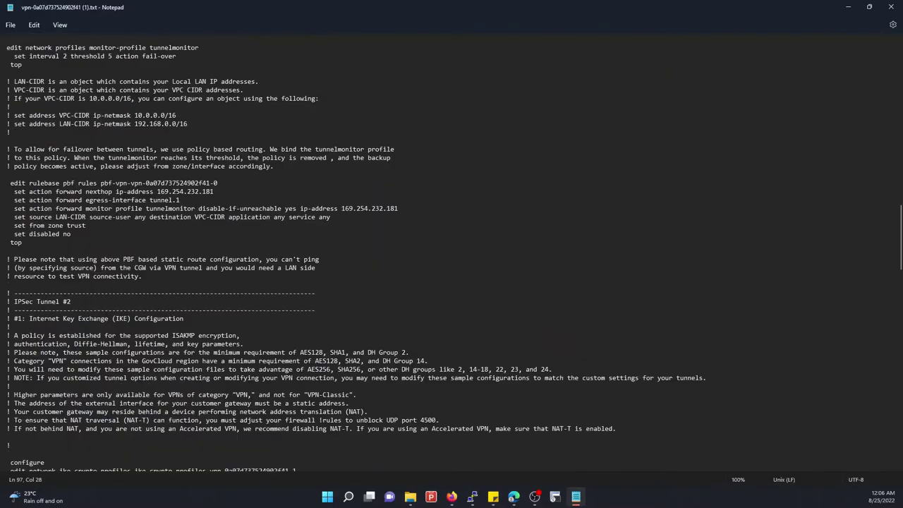
{"action": "scroll", "coordinate": [141, 378], "scroll_direction": "down", "scroll_amount": 1}
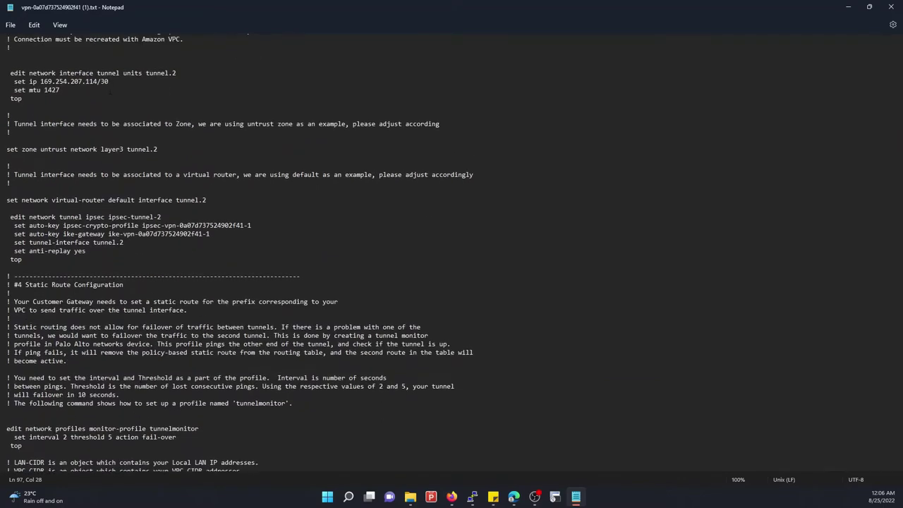
{"action": "left_click_drag", "start_coordinate": [109, 81], "coordinate": [41, 81]}
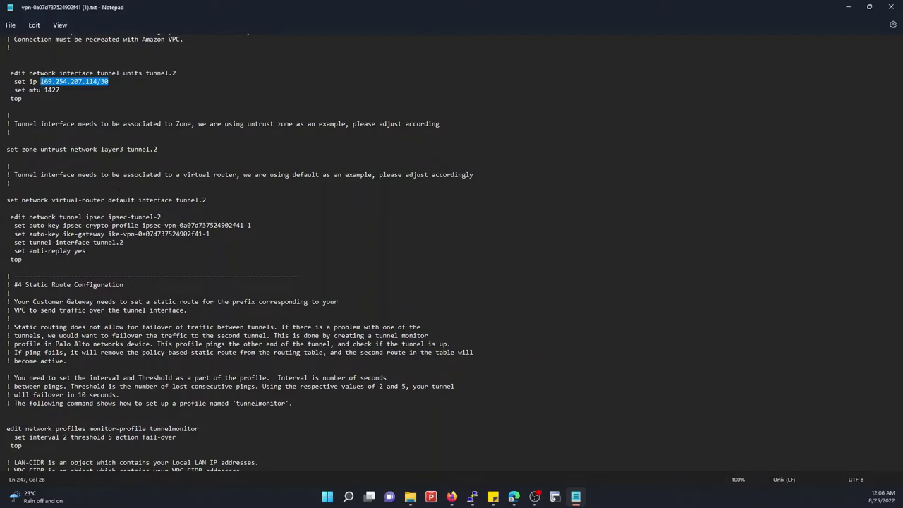
{"action": "scroll", "coordinate": [451, 254], "scroll_direction": "down", "scroll_amount": 9}
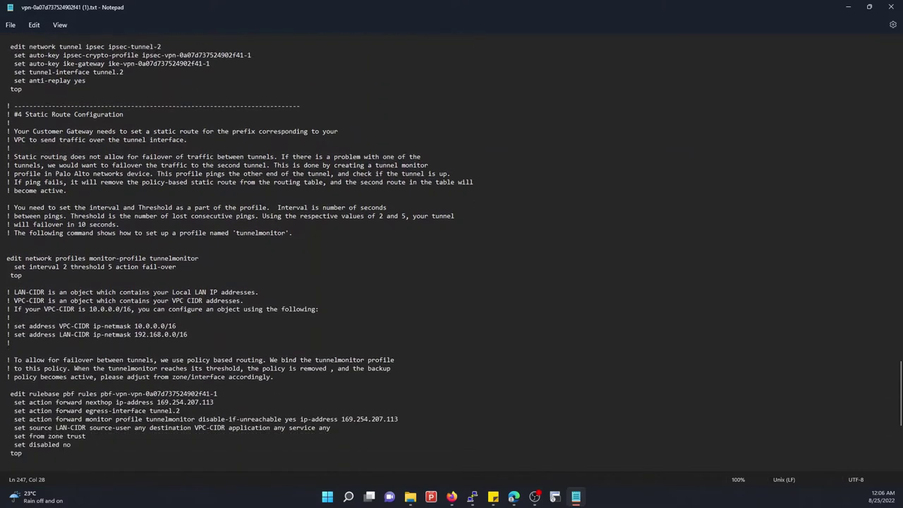
{"action": "triple_click", "coordinate": [176, 360]}
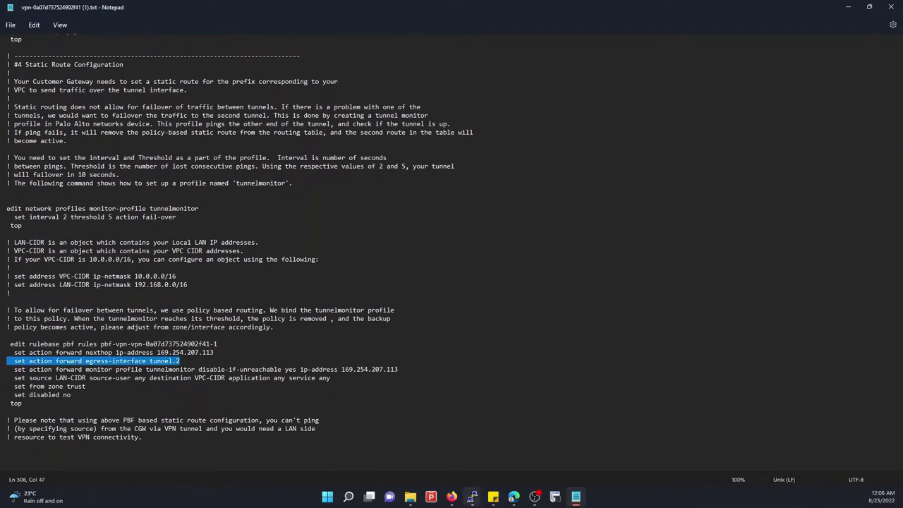
Change tunnel.110's IPv4 entry from 169.254.207.112/30 to 169.254.207.114/30 and save
{"action": "mouse_move", "coordinate": [473, 499]}
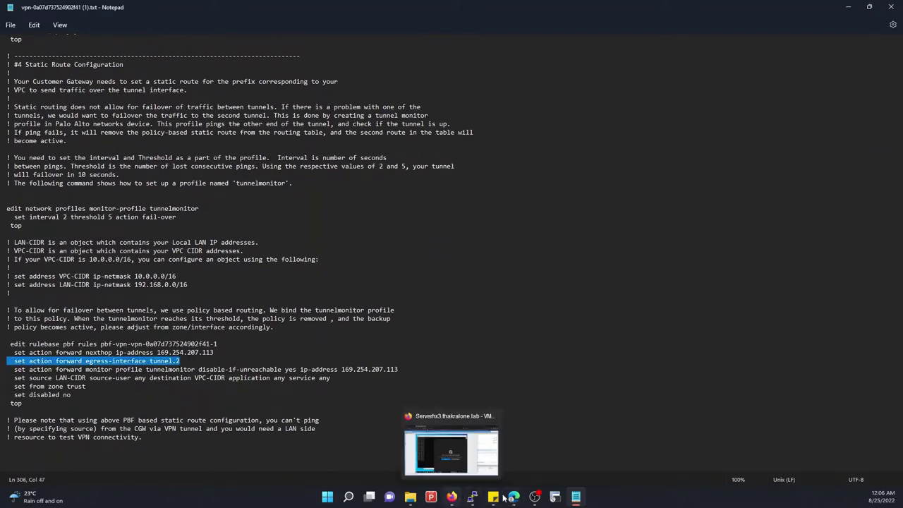
{"action": "mouse_move", "coordinate": [513, 498]}
{"action": "left_click", "coordinate": [484, 455]}
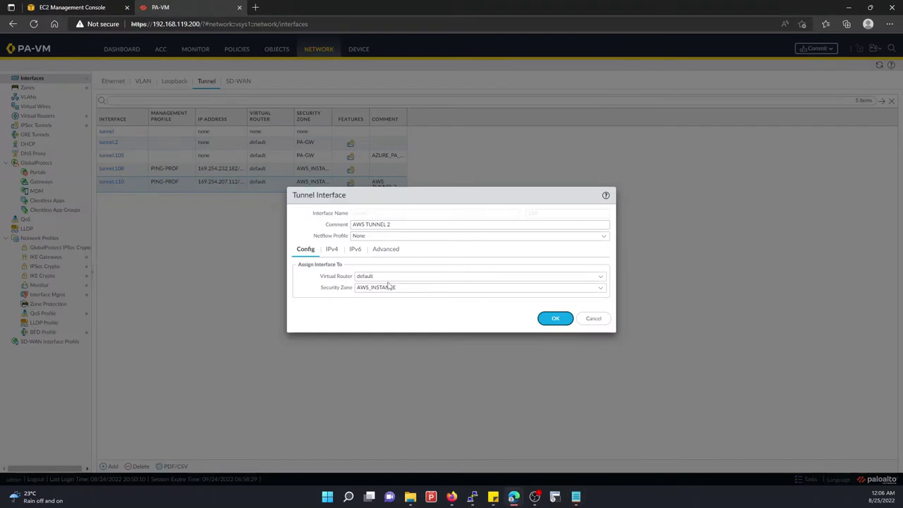
{"action": "left_click", "coordinate": [331, 249]}
{"action": "left_click", "coordinate": [353, 278]}
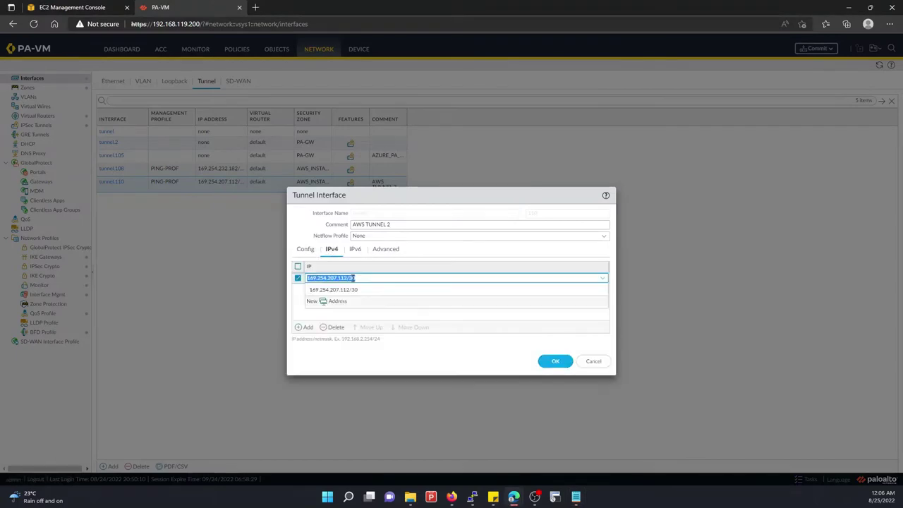
{"action": "left_click", "coordinate": [553, 361]}
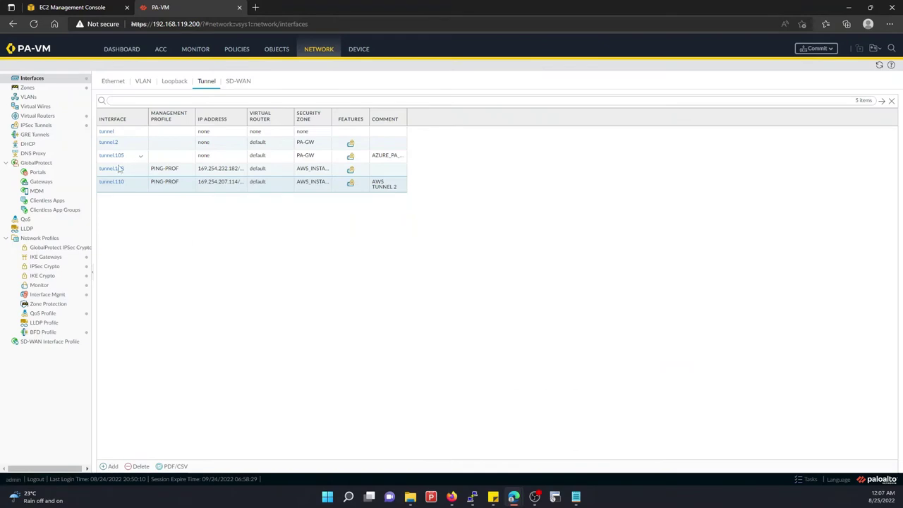
Review tunnel.108's IPv4, IPv6 and Advanced settings without changes, then commit the configuration
{"action": "left_click", "coordinate": [117, 172]}
{"action": "left_click", "coordinate": [114, 170]}
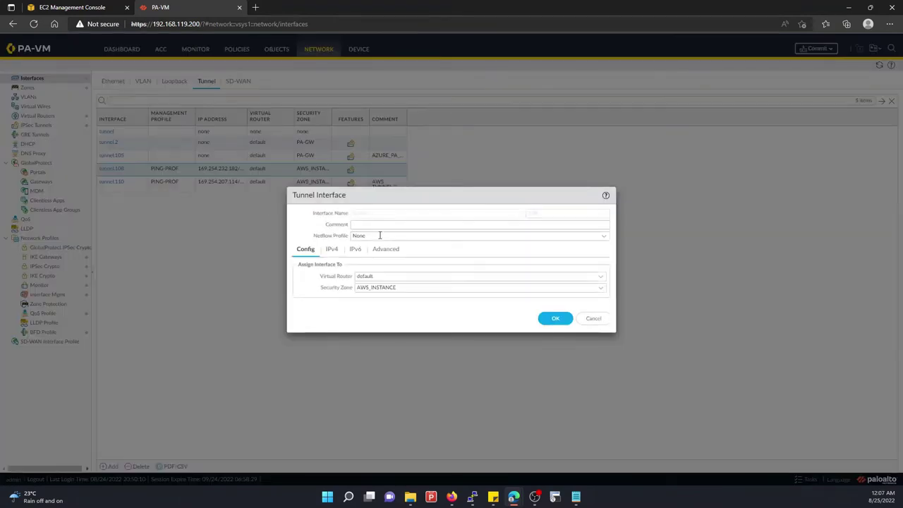
{"action": "left_click", "coordinate": [331, 253]}
{"action": "left_click", "coordinate": [361, 254]}
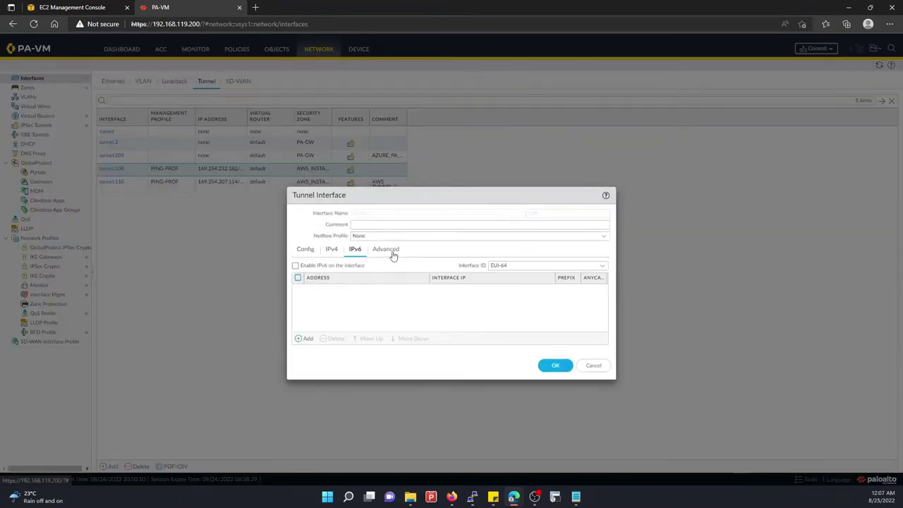
{"action": "left_click", "coordinate": [393, 254]}
{"action": "left_click", "coordinate": [306, 250]}
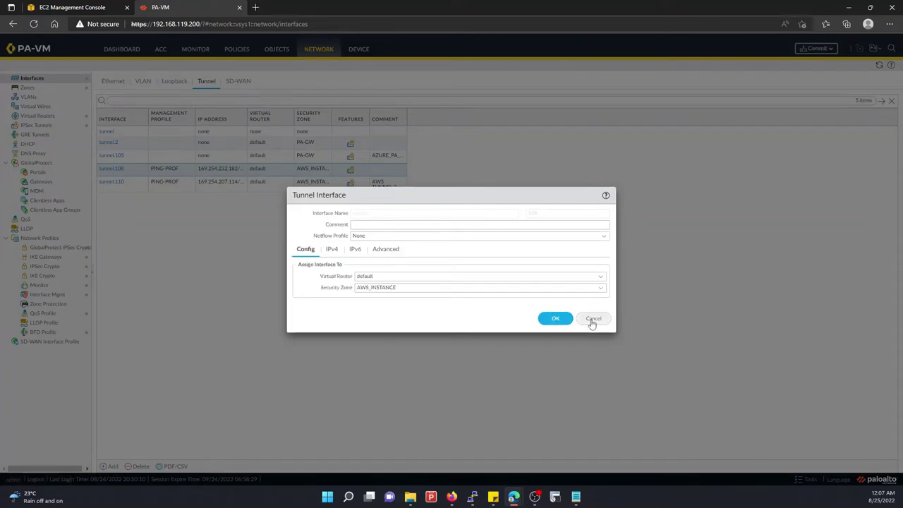
{"action": "left_click", "coordinate": [593, 321]}
{"action": "left_click", "coordinate": [816, 48]}
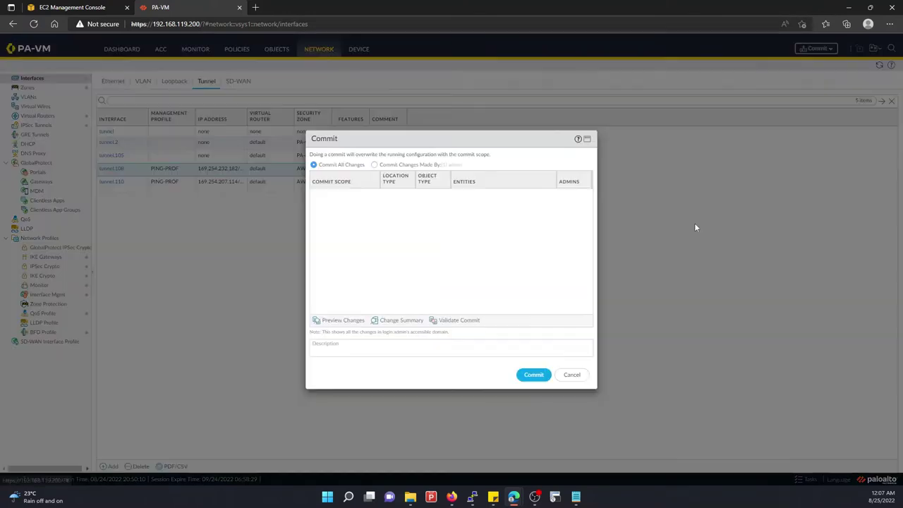
{"action": "left_click", "coordinate": [533, 374]}
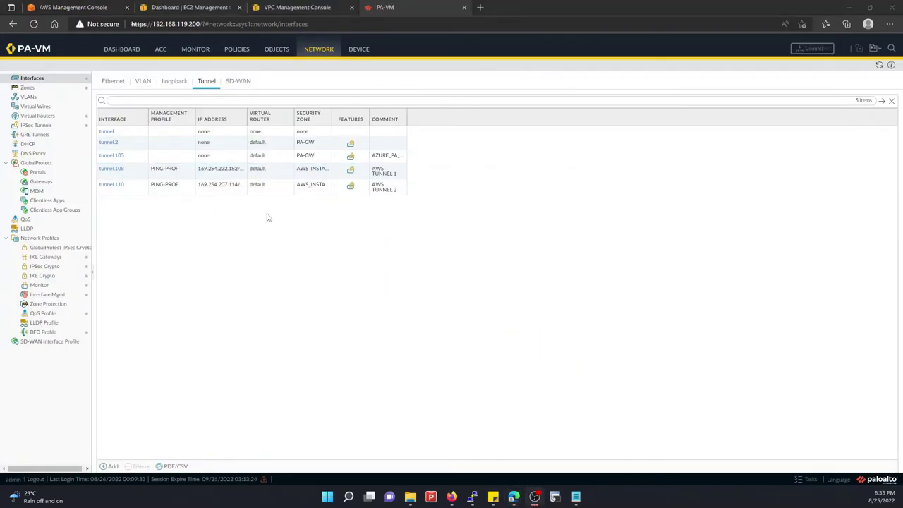
Check that tunnel.108's IPv4 address reads 169.254.232.182/30, then bring the AWS config notes forward
{"action": "left_click", "coordinate": [116, 172]}
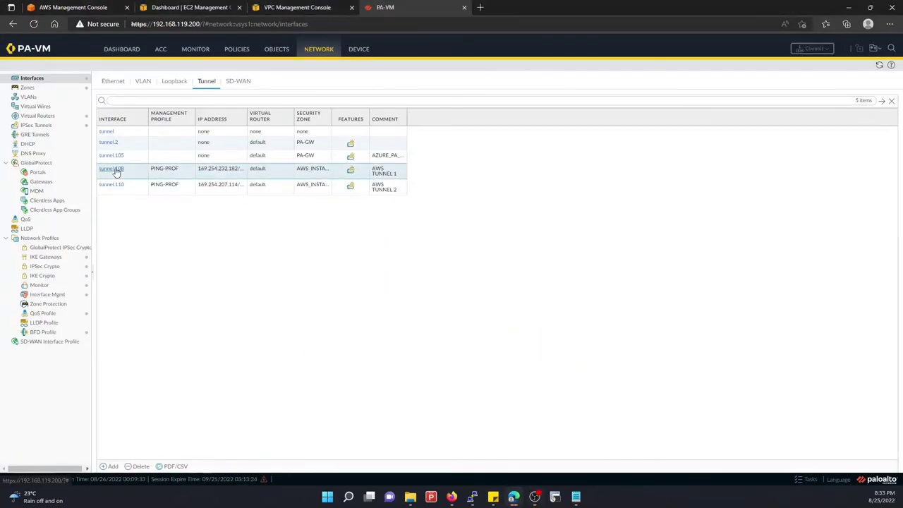
{"action": "left_click", "coordinate": [115, 169]}
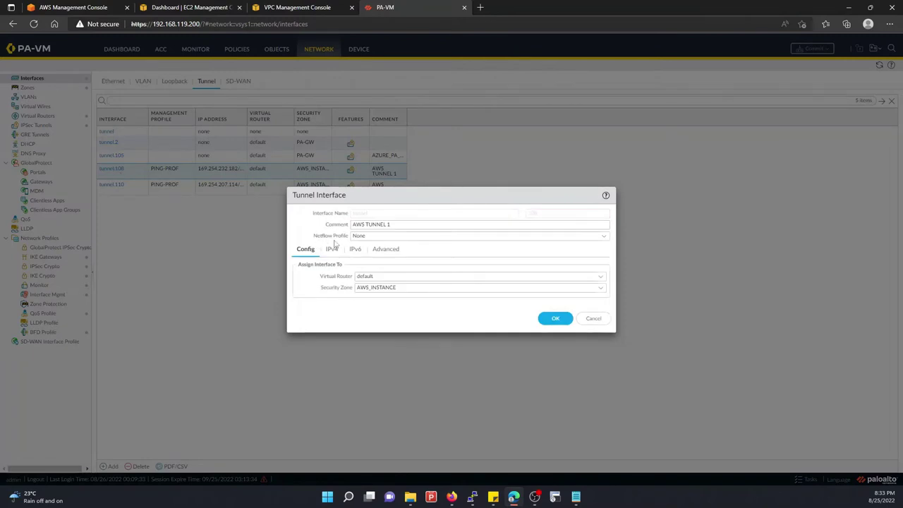
{"action": "left_click", "coordinate": [332, 249]}
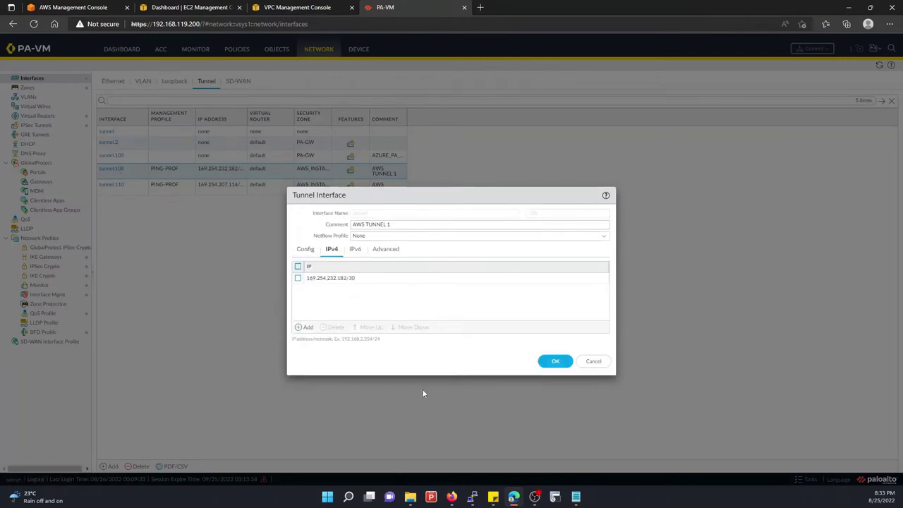
{"action": "left_click", "coordinate": [635, 434]}
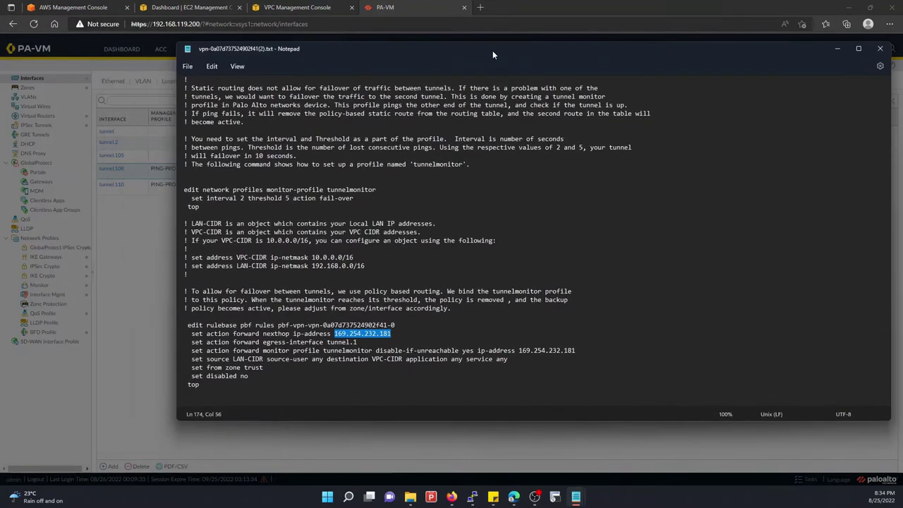
Maximize the AWS config notes and locate tunnel 1's next-hop address 169.254.232.181
{"action": "double_click", "coordinate": [489, 51]}
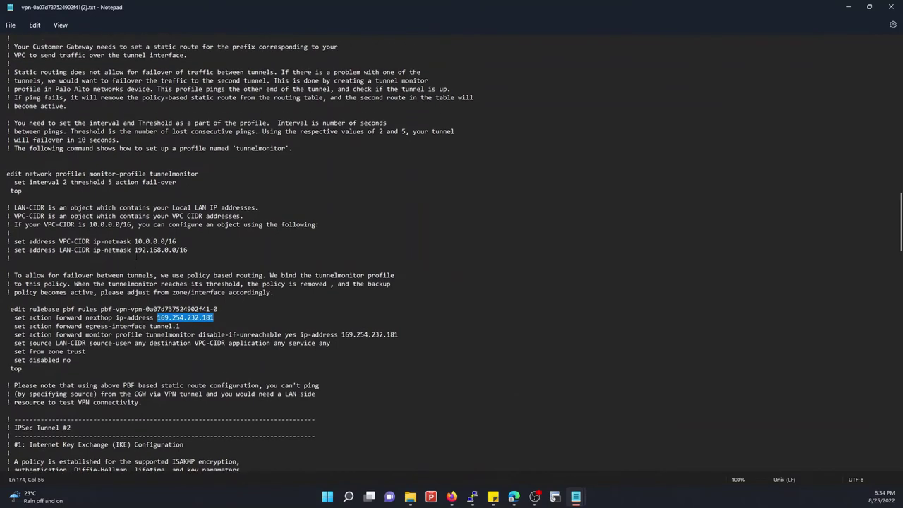
{"action": "scroll", "coordinate": [451, 254], "scroll_direction": "up", "scroll_amount": 20}
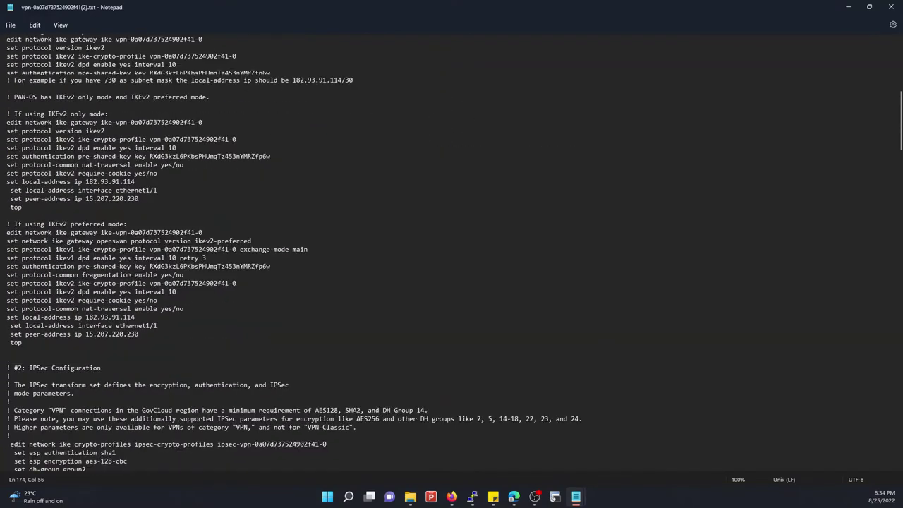
{"action": "scroll", "coordinate": [451, 254], "scroll_direction": "down", "scroll_amount": 13}
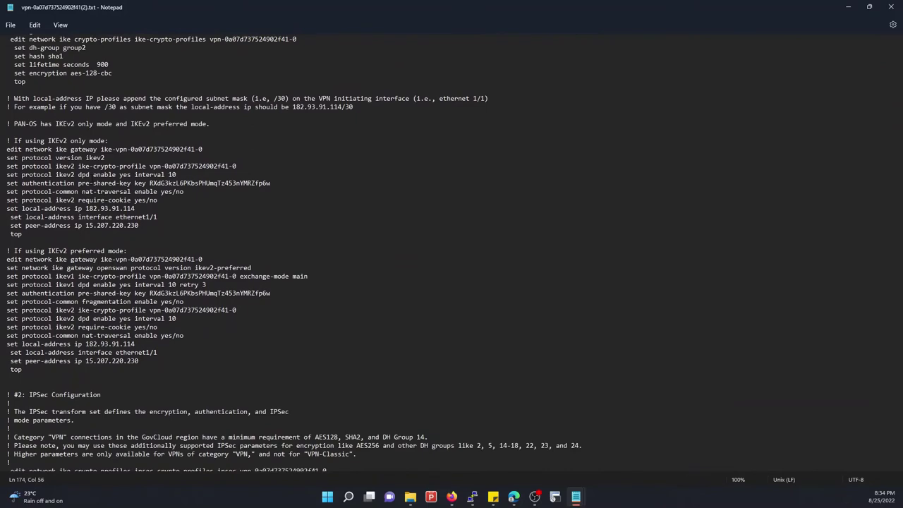
{"action": "scroll", "coordinate": [109, 266], "scroll_direction": "down", "scroll_amount": 10}
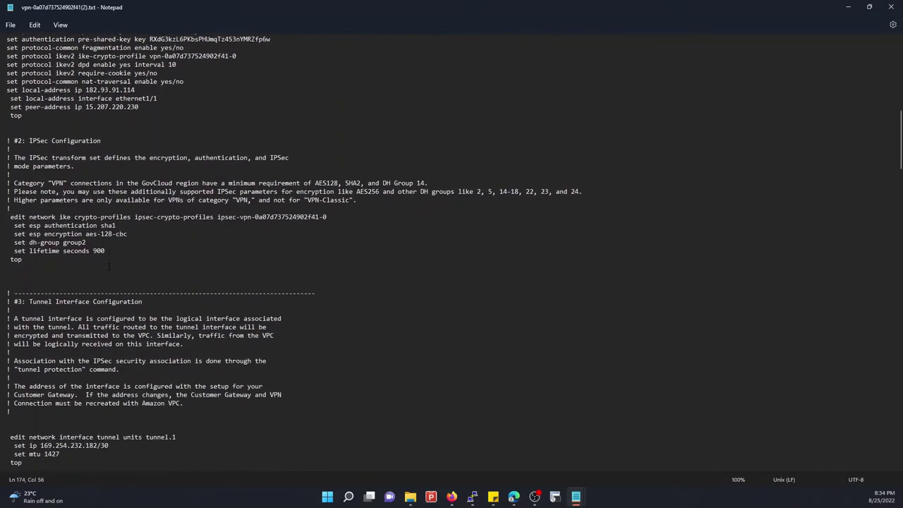
{"action": "scroll", "coordinate": [108, 266], "scroll_direction": "down", "scroll_amount": 7}
{"action": "mouse_move", "coordinate": [110, 276]}
{"action": "left_mouse_down"}
{"action": "mouse_move", "coordinate": [60, 284]}
{"action": "mouse_move", "coordinate": [109, 276]}
{"action": "left_mouse_up"}
{"action": "scroll", "coordinate": [164, 343], "scroll_direction": "down", "scroll_amount": 9}
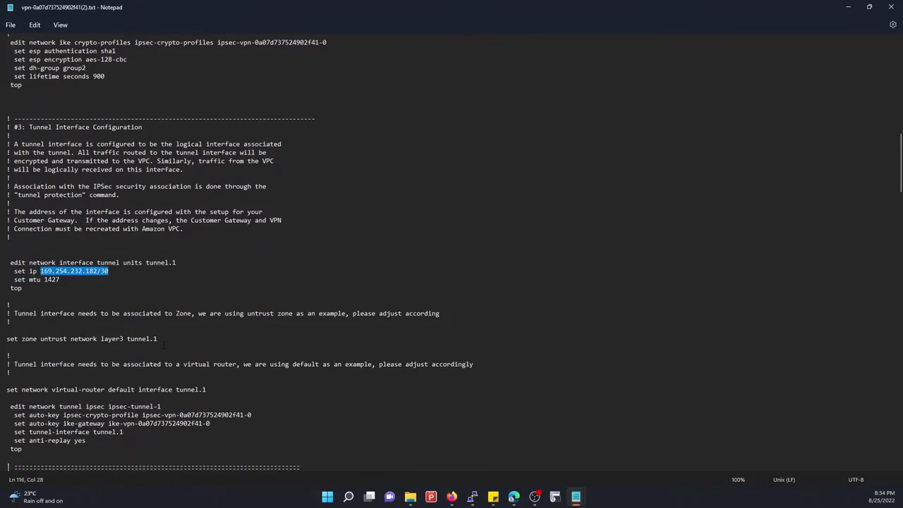
{"action": "scroll", "coordinate": [164, 344], "scroll_direction": "down", "scroll_amount": 8}
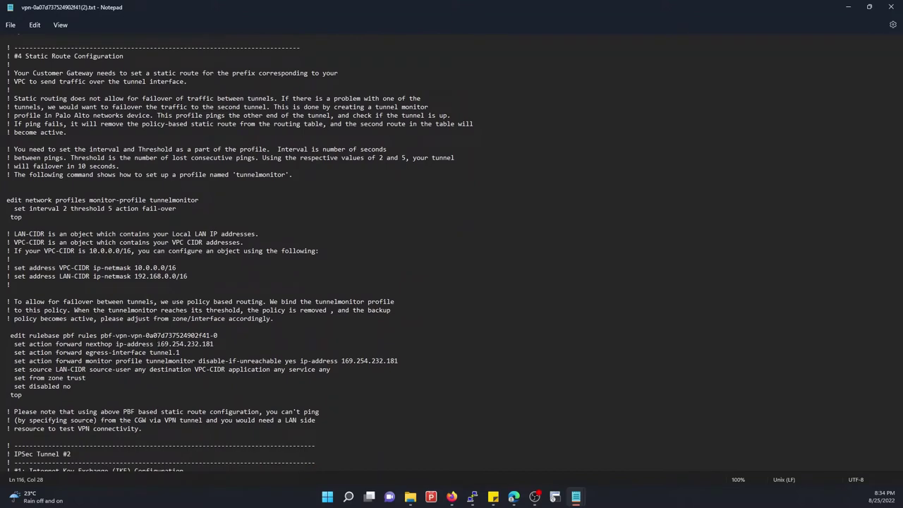
{"action": "left_click_drag", "start_coordinate": [157, 343], "coordinate": [227, 344]}
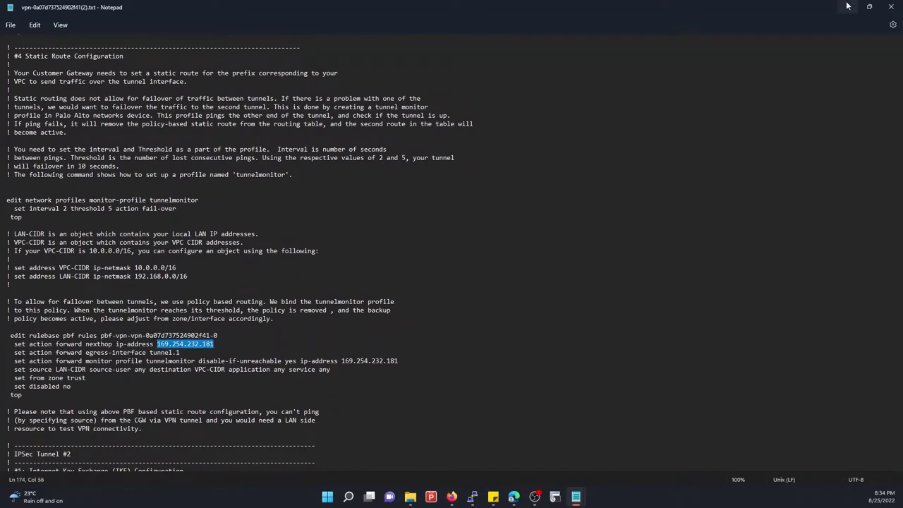
Close the tunnel.108 dialog, view the IPsec tunnels list, and bring up the Ubuntu PuTTY session
{"action": "left_click", "coordinate": [847, 7]}
{"action": "left_click", "coordinate": [593, 361]}
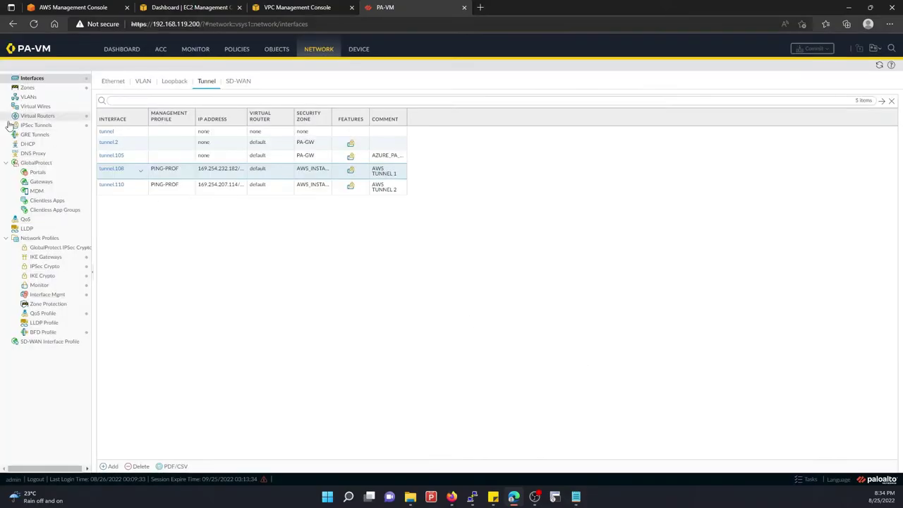
{"action": "left_click", "coordinate": [36, 125]}
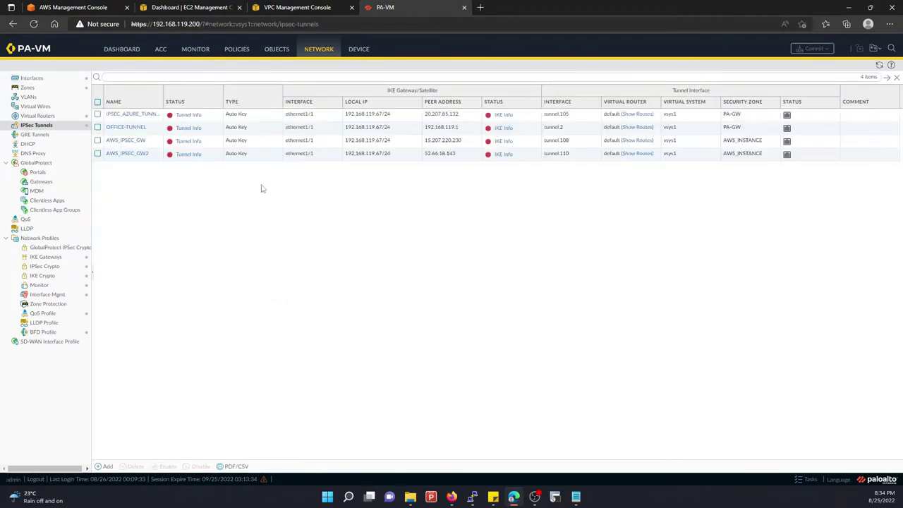
{"action": "left_click", "coordinate": [471, 498]}
Clear the terminal, rerun the continuous ping to 10.10.30.15, and return to the PA-VM page
{"action": "type", "text": "clear"}
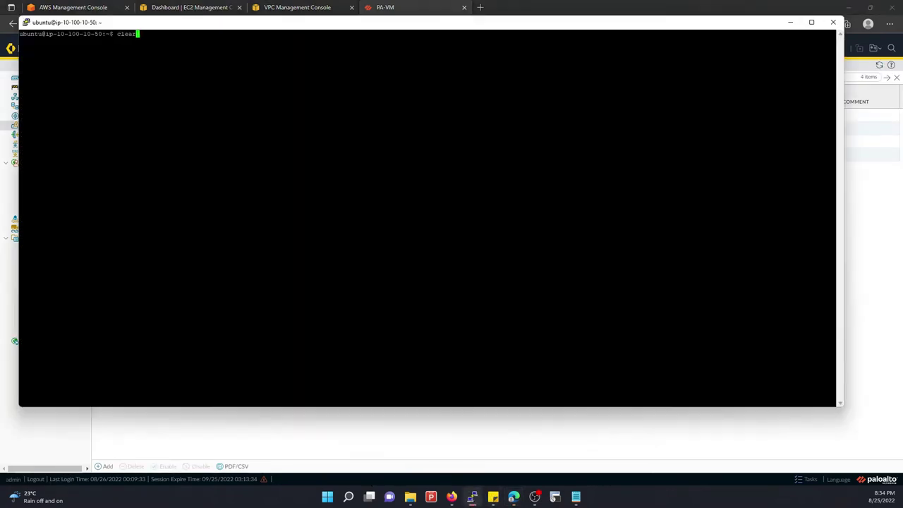
{"action": "key", "text": "Return"}
{"action": "key", "text": "Up"}
{"action": "key", "text": "Up"}
{"action": "key", "text": "Return"}
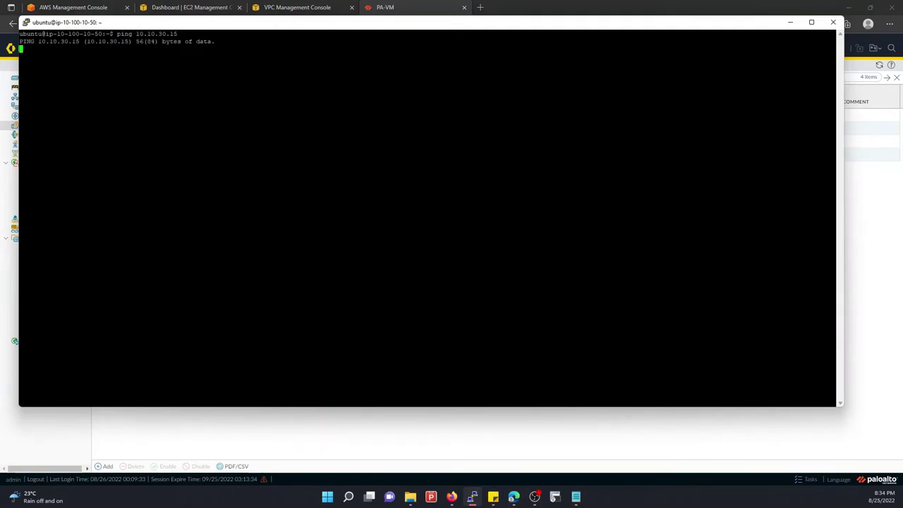
{"action": "left_click", "coordinate": [872, 278]}
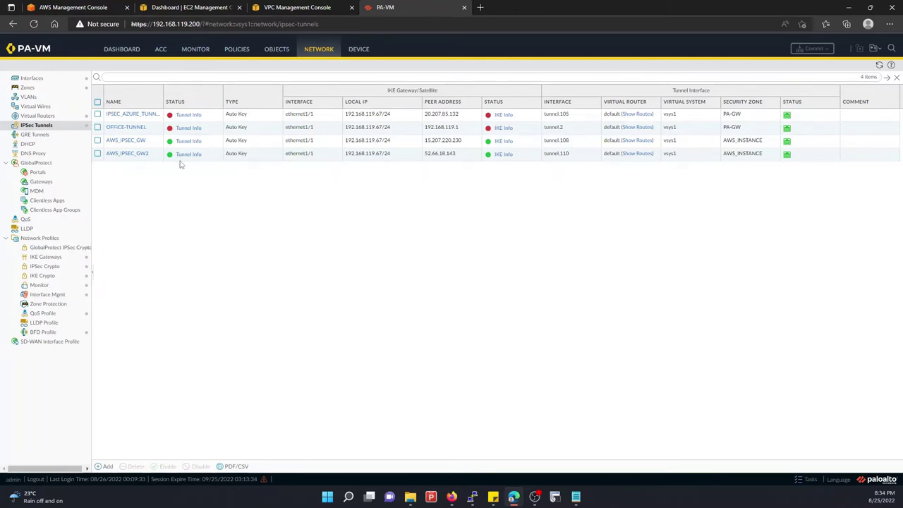
Inspect the default router's AWS_INSTANCE static route on tunnel.108, closing both dialogs unchanged
{"action": "left_click", "coordinate": [39, 116]}
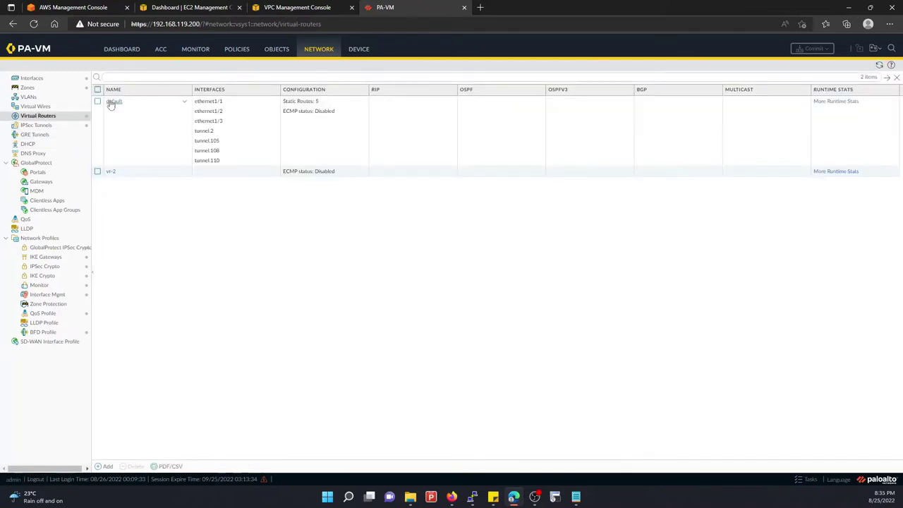
{"action": "left_click", "coordinate": [110, 103]}
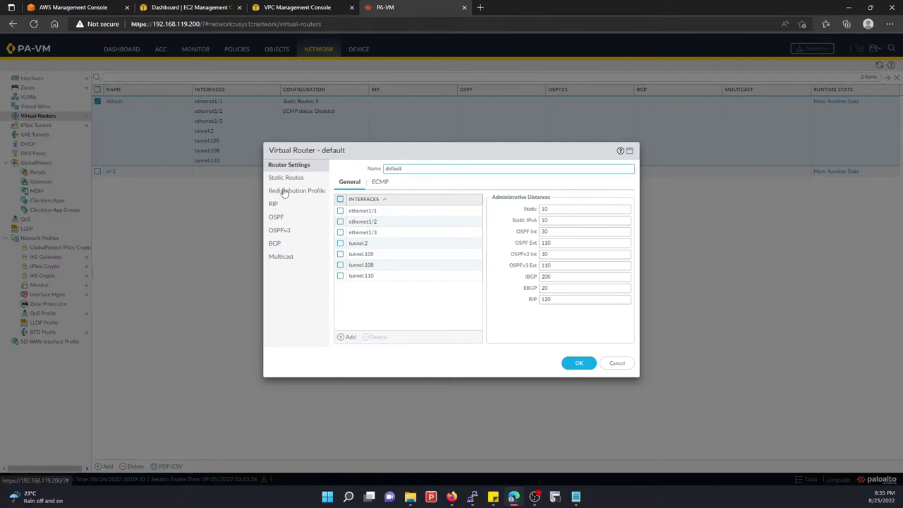
{"action": "left_click", "coordinate": [285, 179]}
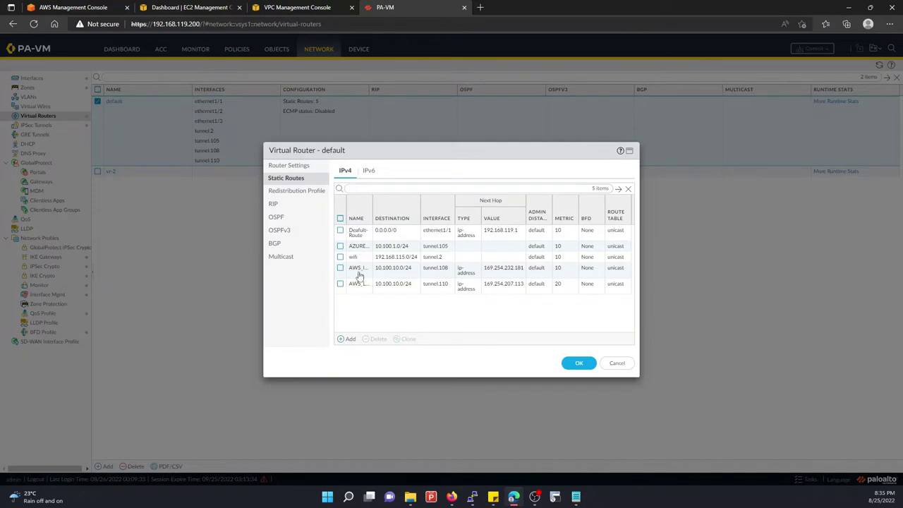
{"action": "left_click", "coordinate": [358, 268]}
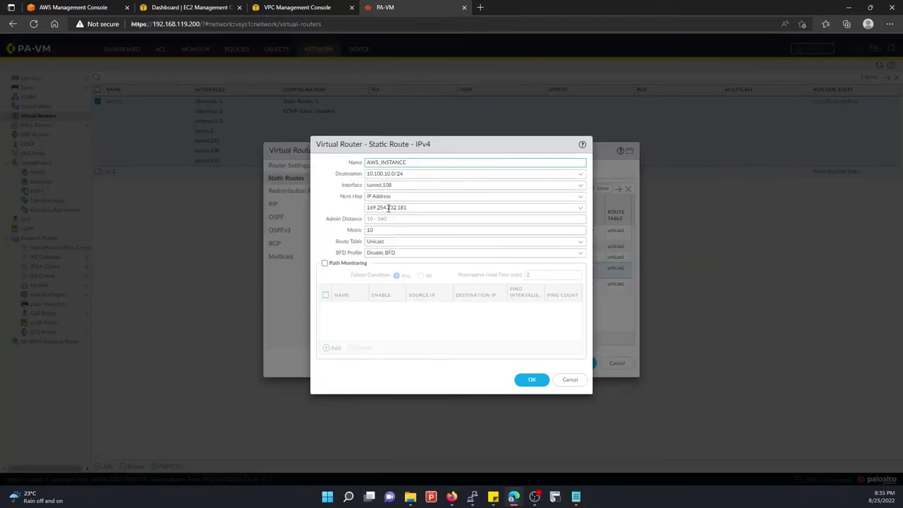
{"action": "left_click", "coordinate": [569, 379]}
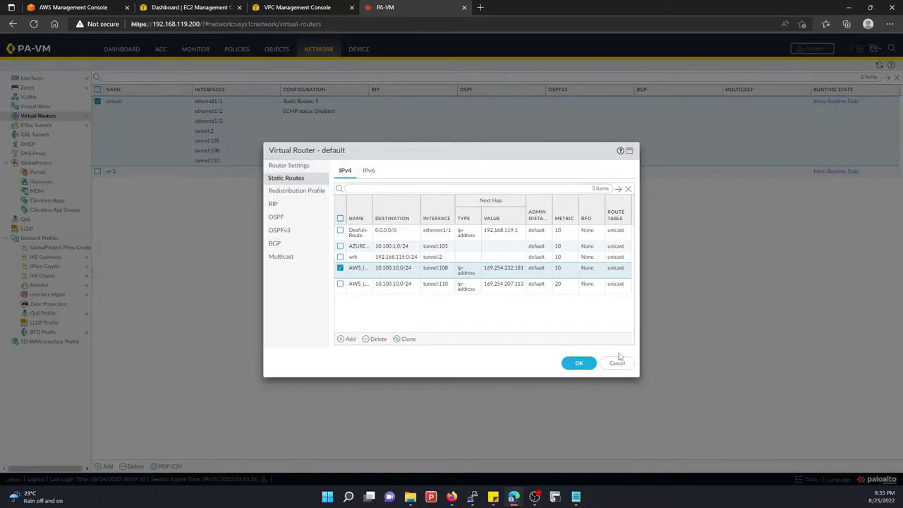
{"action": "left_click", "coordinate": [618, 364]}
Check route monitoring and the forwarding table (10.100.10.0/24 via tunnel.108) in runtime stats
{"action": "left_click", "coordinate": [824, 102]}
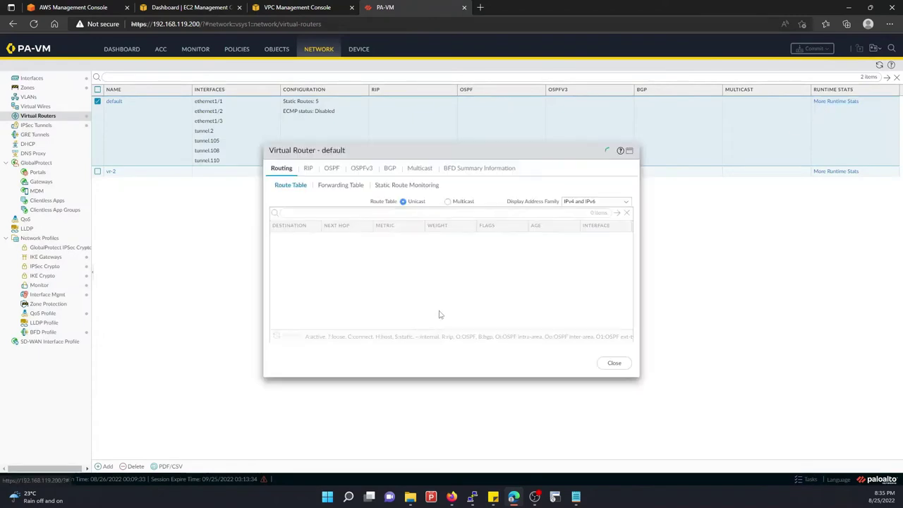
{"action": "left_click", "coordinate": [380, 187]}
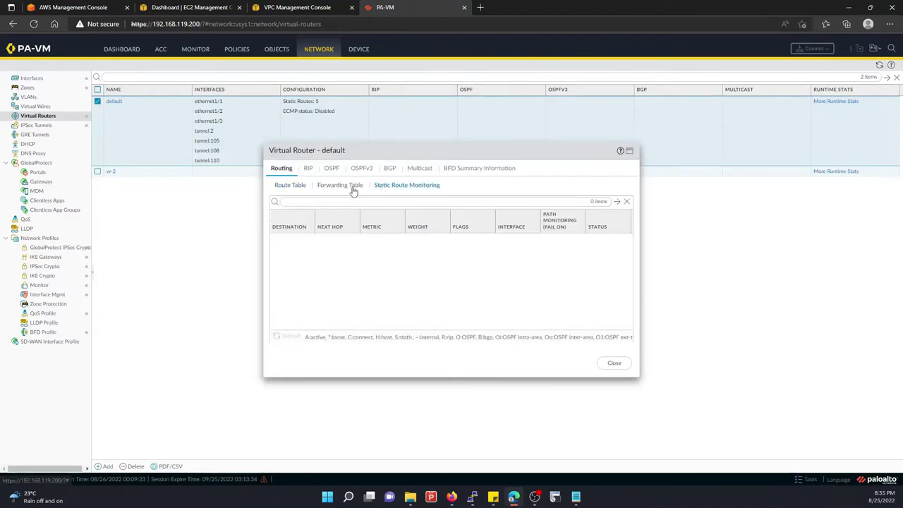
{"action": "left_click", "coordinate": [355, 186]}
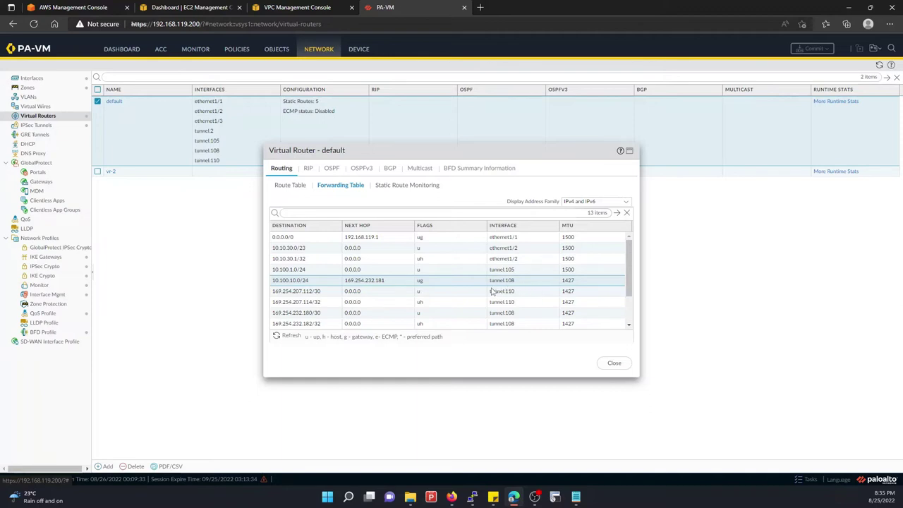
{"action": "left_click", "coordinate": [268, 7]}
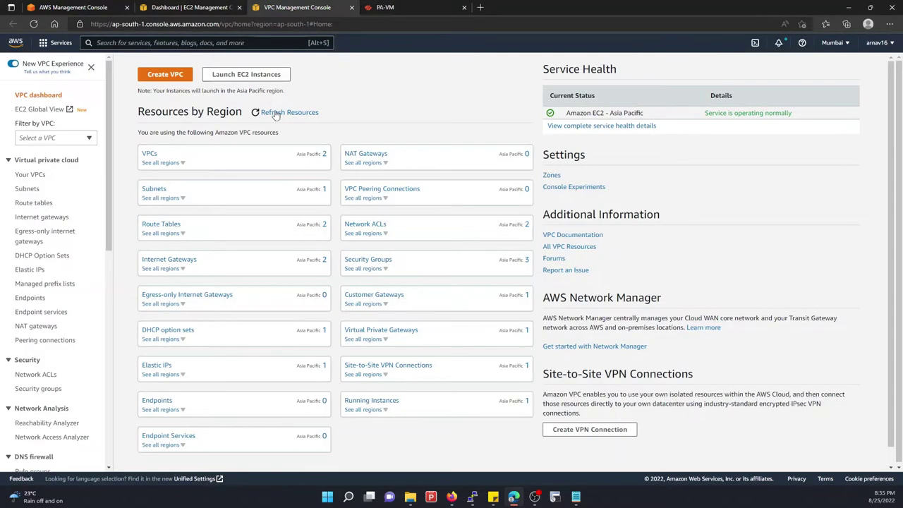
Confirm both VPN_PA_GW tunnels show Up under Tunnel details, then return to the PA-VM tab
{"action": "scroll", "coordinate": [28, 226], "scroll_direction": "down", "scroll_amount": 10}
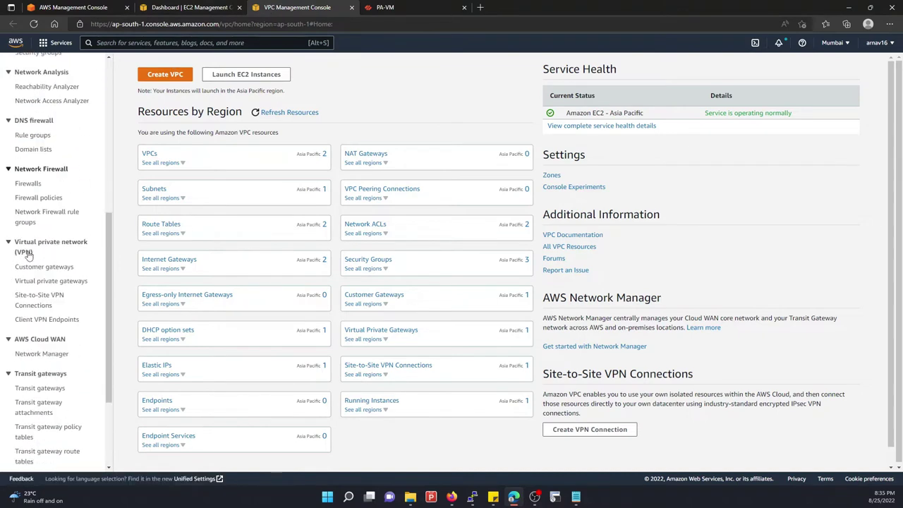
{"action": "left_click", "coordinate": [37, 166]}
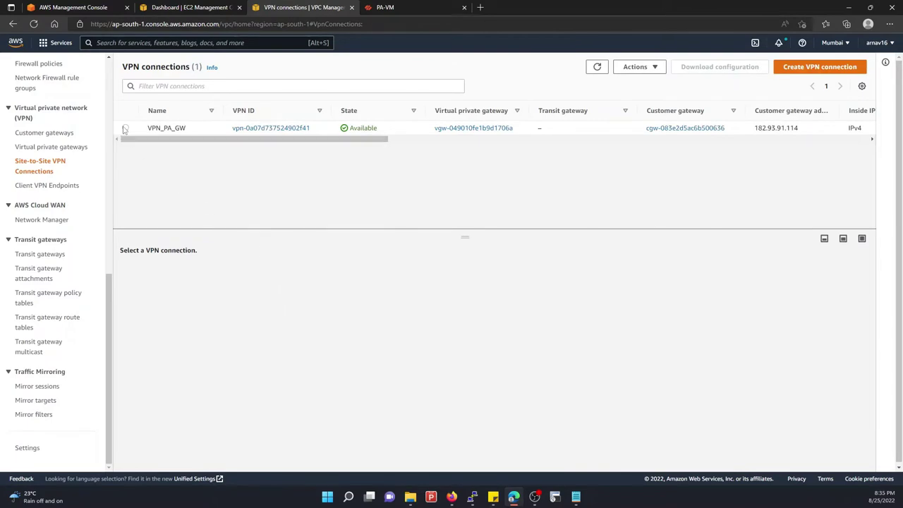
{"action": "left_click", "coordinate": [125, 127]}
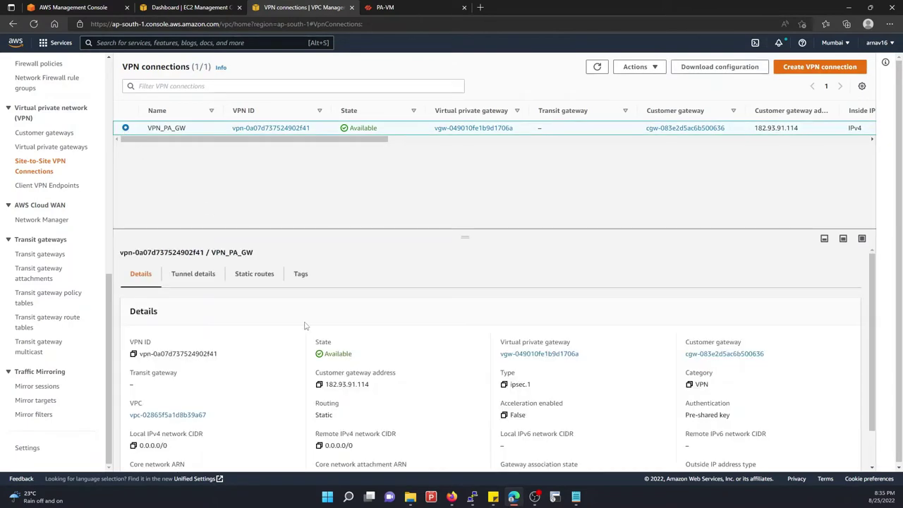
{"action": "left_click", "coordinate": [213, 278]}
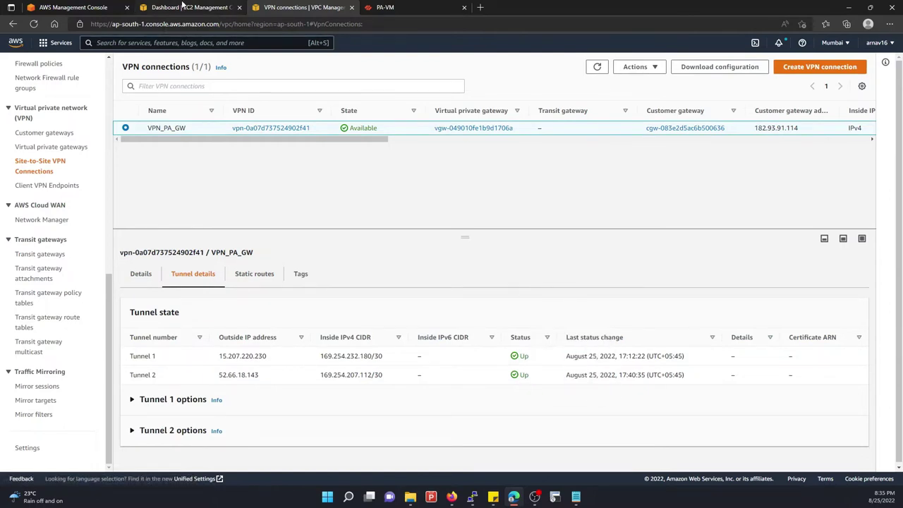
{"action": "left_click", "coordinate": [392, 7]}
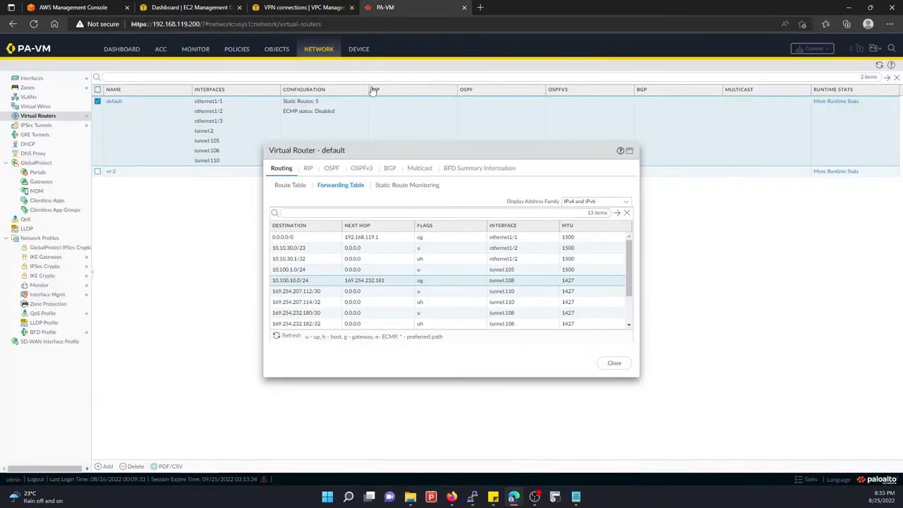
Close the Virtual Router runtime stats and show the IPSec Tunnels list
{"action": "left_click", "coordinate": [613, 366]}
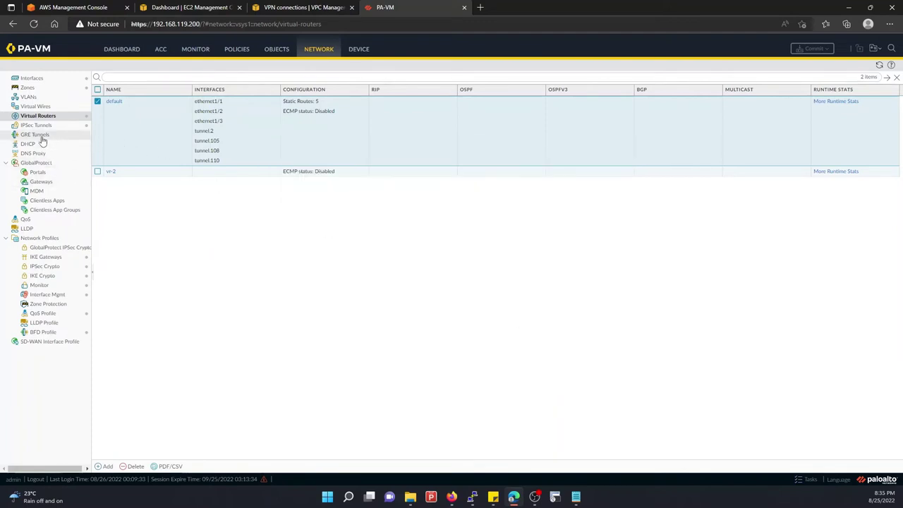
{"action": "left_click", "coordinate": [35, 126]}
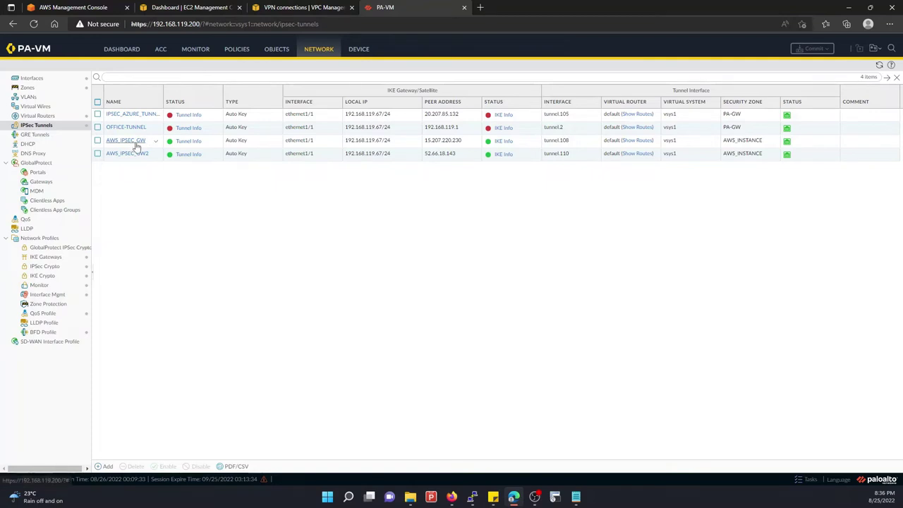
{"action": "left_click", "coordinate": [117, 144]}
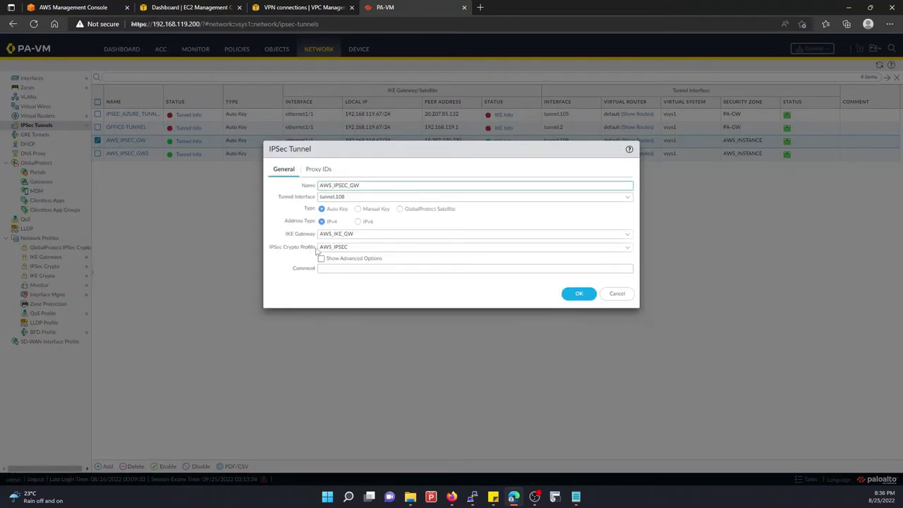
{"action": "left_click", "coordinate": [617, 293]}
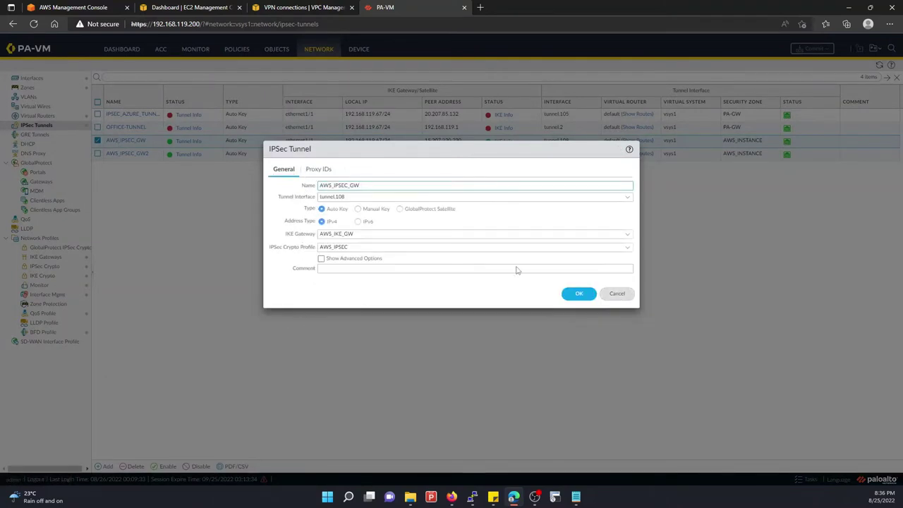
{"action": "left_click", "coordinate": [129, 141]}
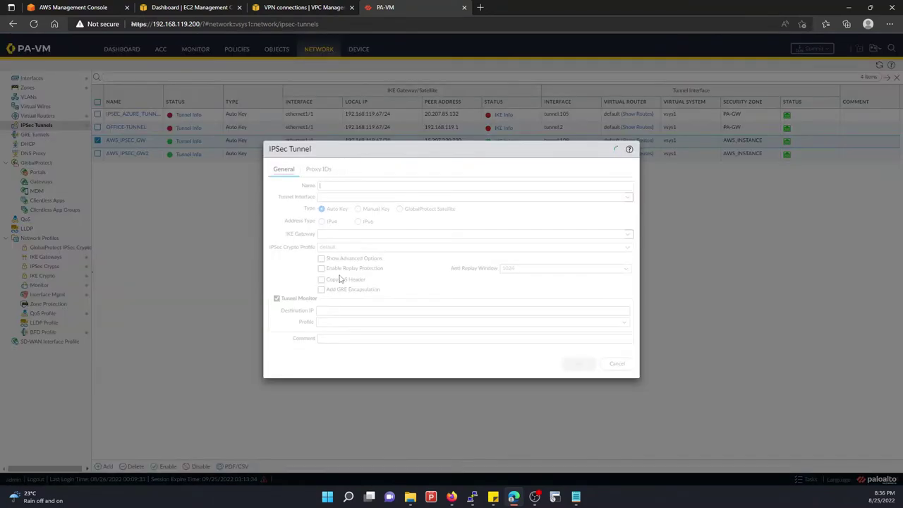
{"action": "left_click", "coordinate": [316, 170]}
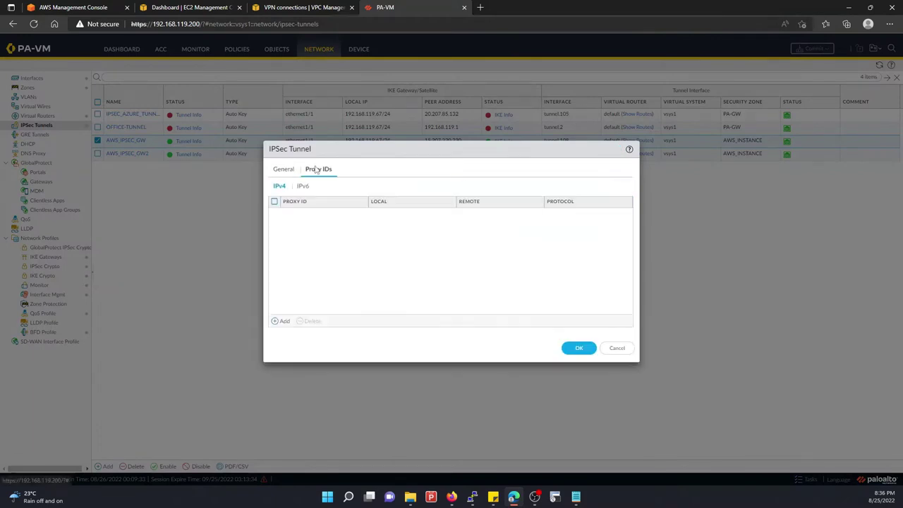
{"action": "left_click", "coordinate": [292, 172]}
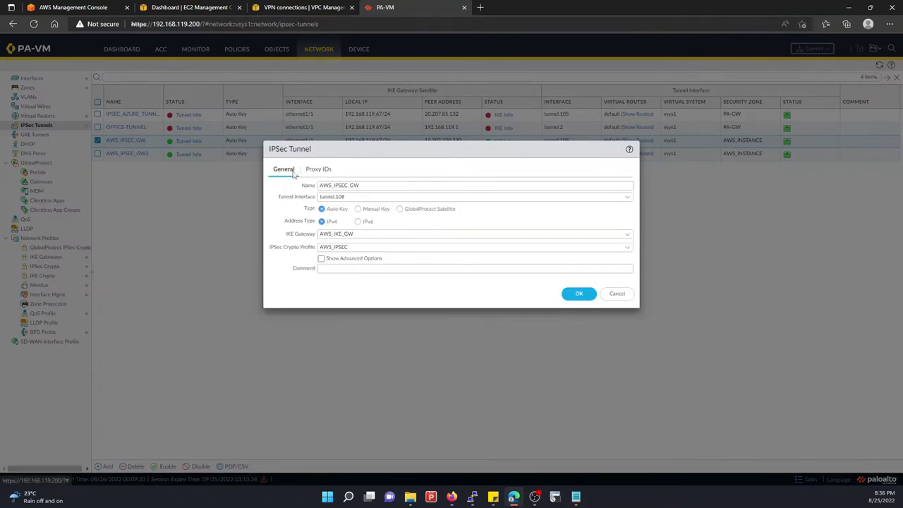
{"action": "left_click", "coordinate": [321, 258]}
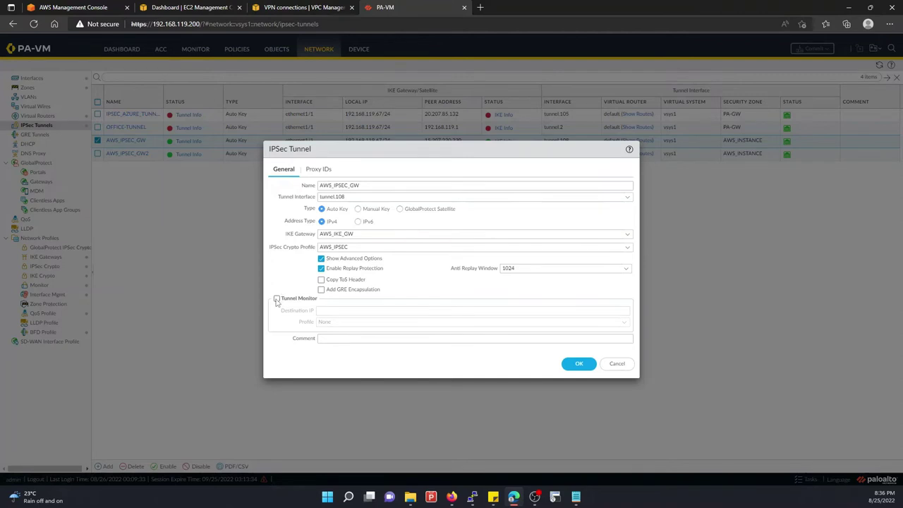
{"action": "left_click", "coordinate": [277, 299]}
{"action": "left_click", "coordinate": [278, 299]}
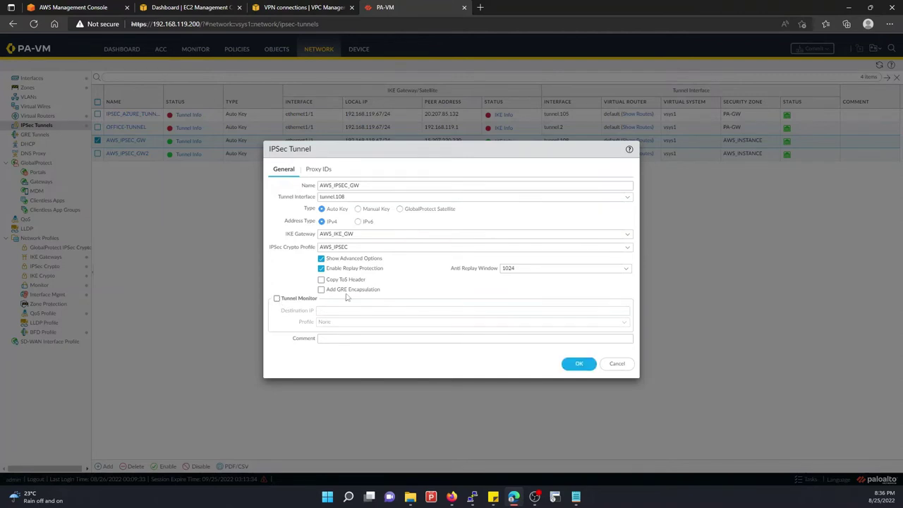
{"action": "left_click", "coordinate": [615, 363]}
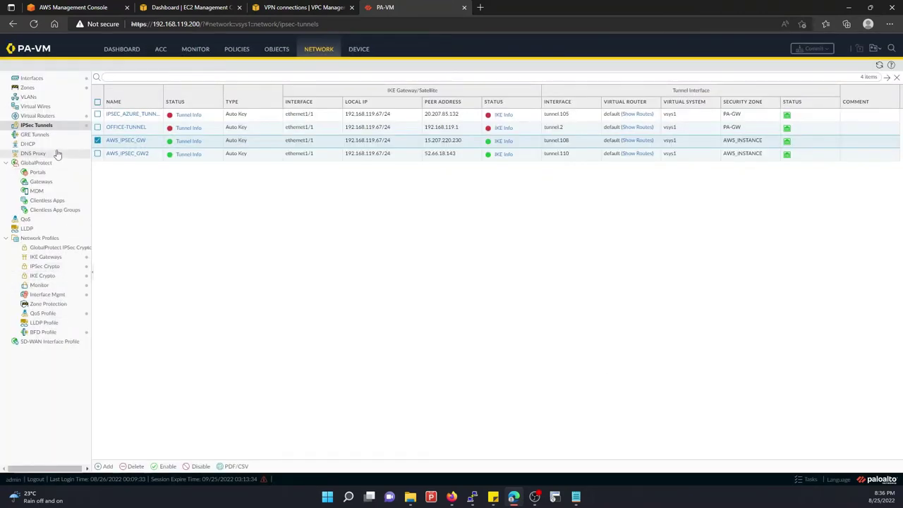
Open the AWS_INSTANCE route in the default virtual router's static routes
{"action": "left_click", "coordinate": [40, 117]}
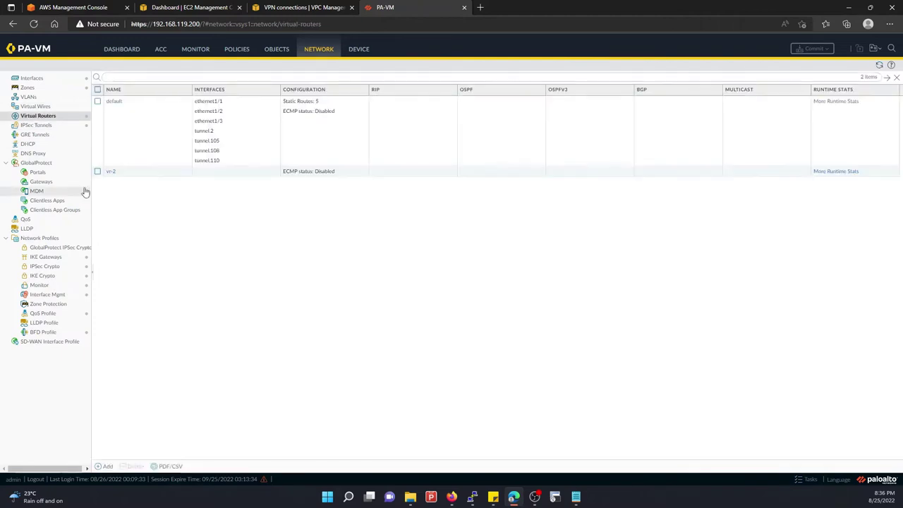
{"action": "left_click", "coordinate": [114, 106]}
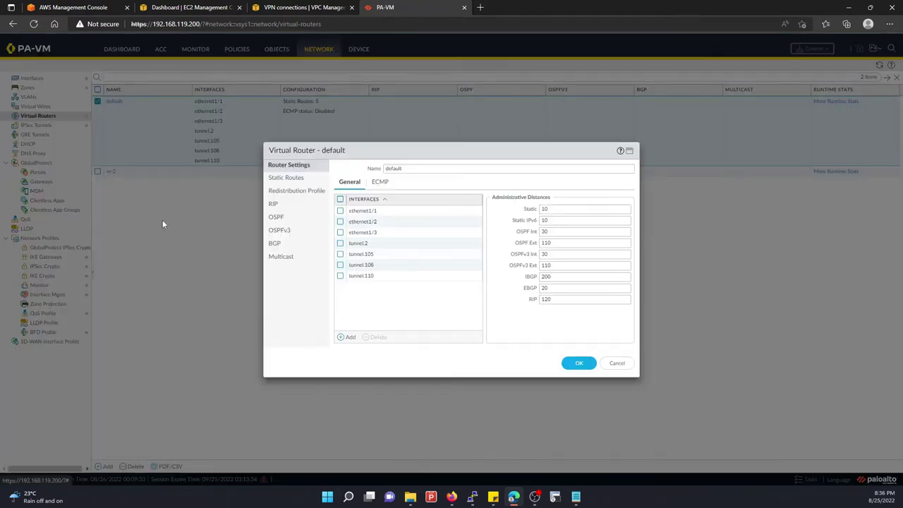
{"action": "left_click", "coordinate": [286, 178]}
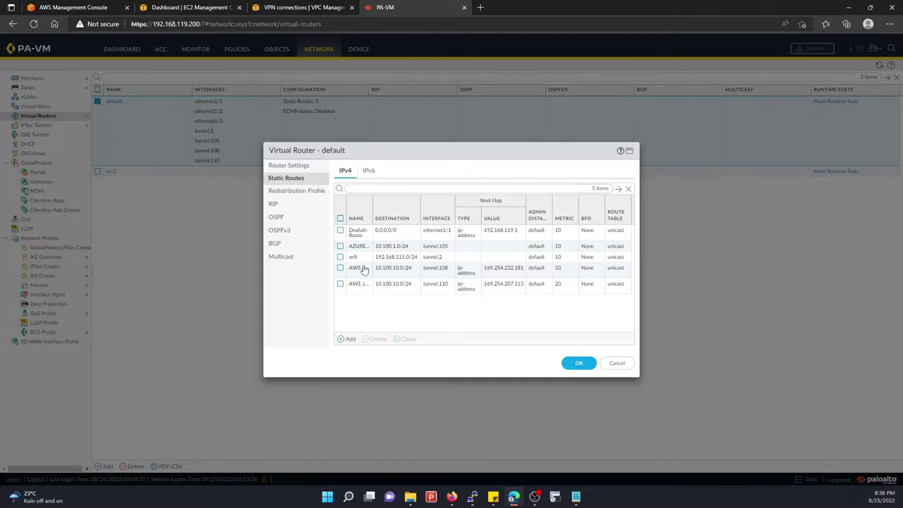
{"action": "left_click", "coordinate": [358, 268]}
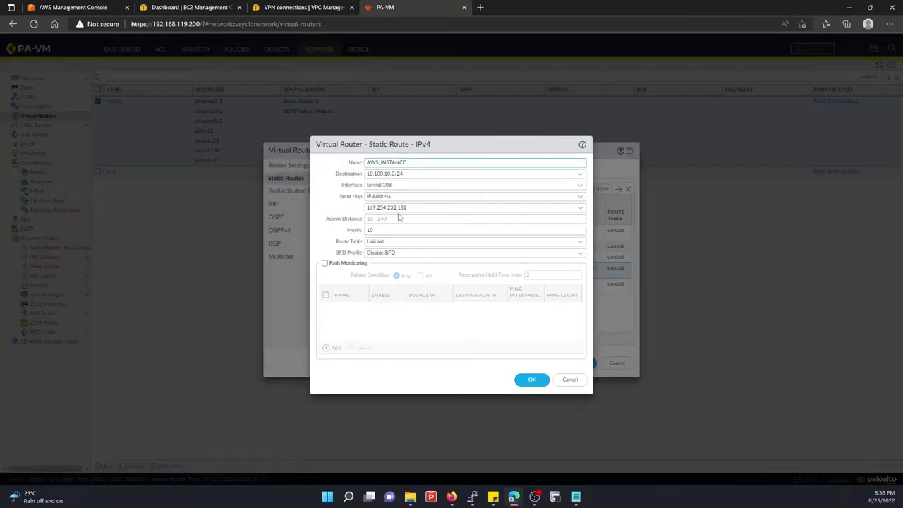
Enable path monitoring on AWS_INSTANCE: TUNNEL_MON pings 169.254.232.181 from 169.254.232.182/30; save the route
{"action": "double_click", "coordinate": [387, 207]}
{"action": "key", "text": "ctrl+c"}
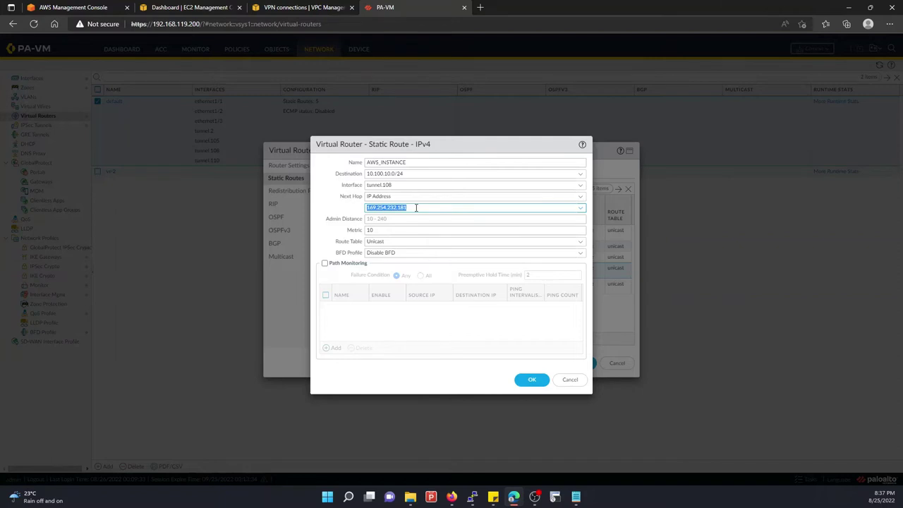
{"action": "left_click", "coordinate": [325, 264]}
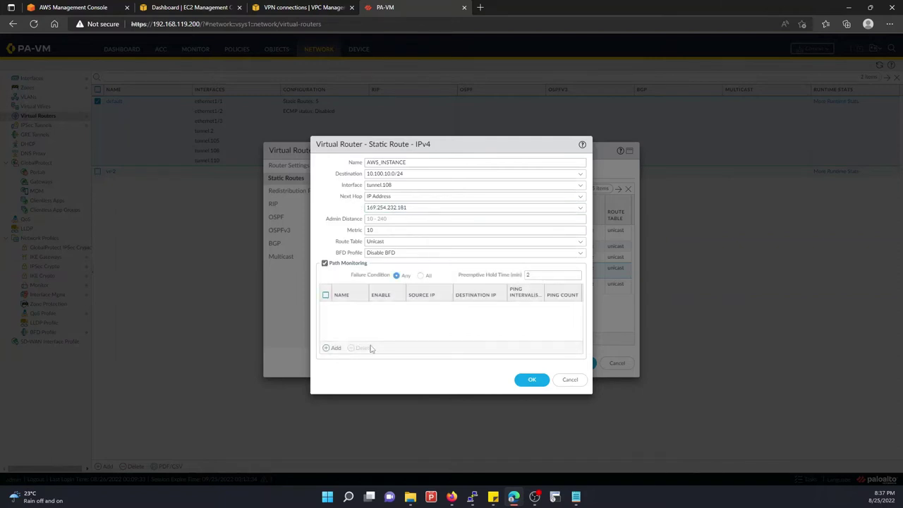
{"action": "left_click", "coordinate": [334, 347]}
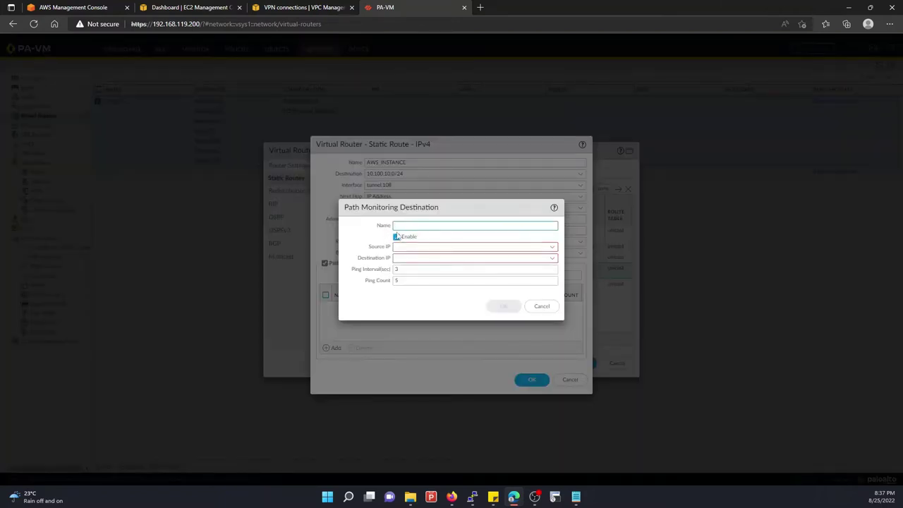
{"action": "left_click", "coordinate": [403, 226]}
{"action": "type", "text": "TUNN"}
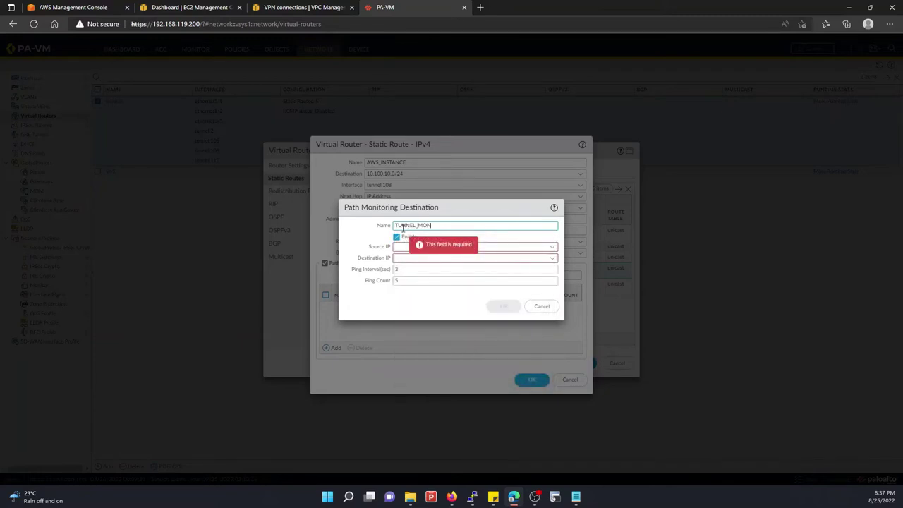
{"action": "type", "text": "EL_MON"}
{"action": "left_click", "coordinate": [552, 247]}
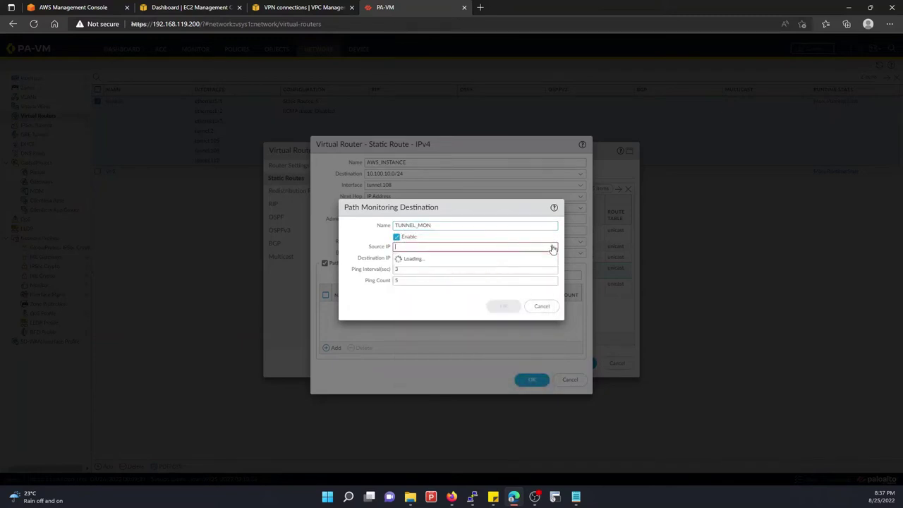
{"action": "left_click", "coordinate": [416, 258]}
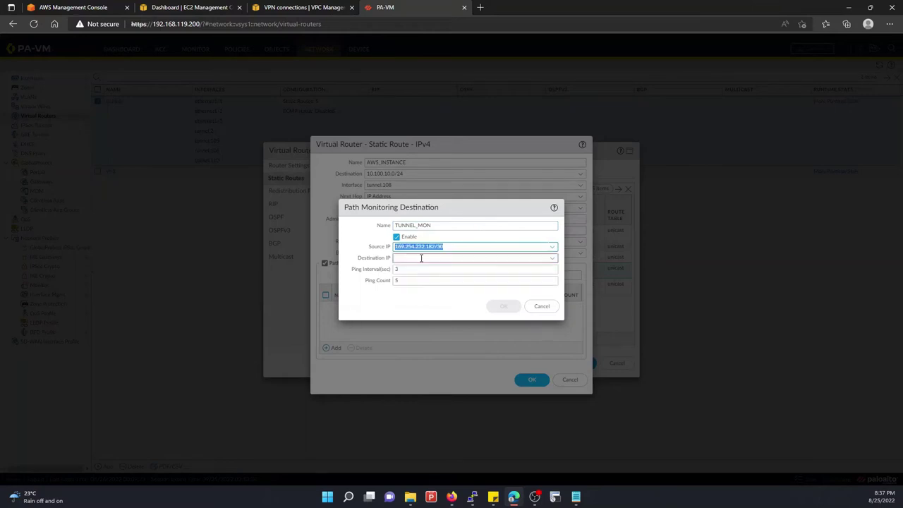
{"action": "left_click", "coordinate": [538, 259]}
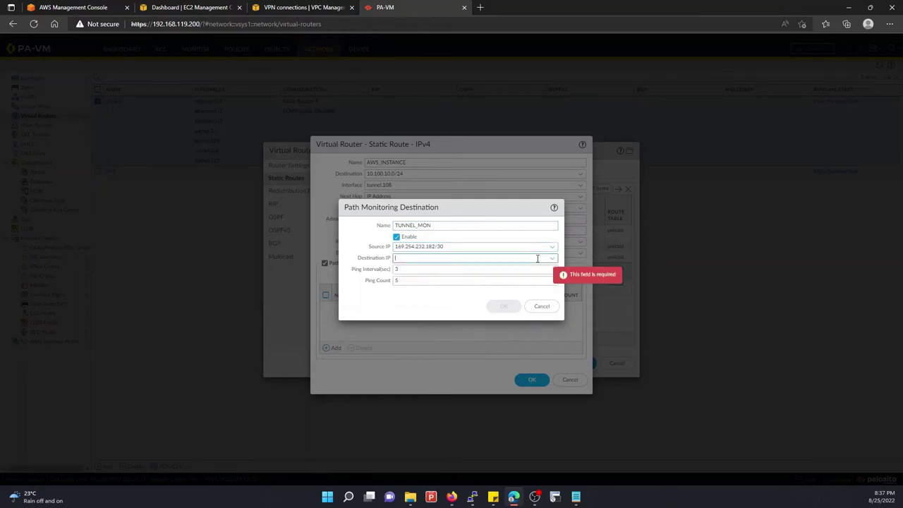
{"action": "key", "text": "ctrl+v"}
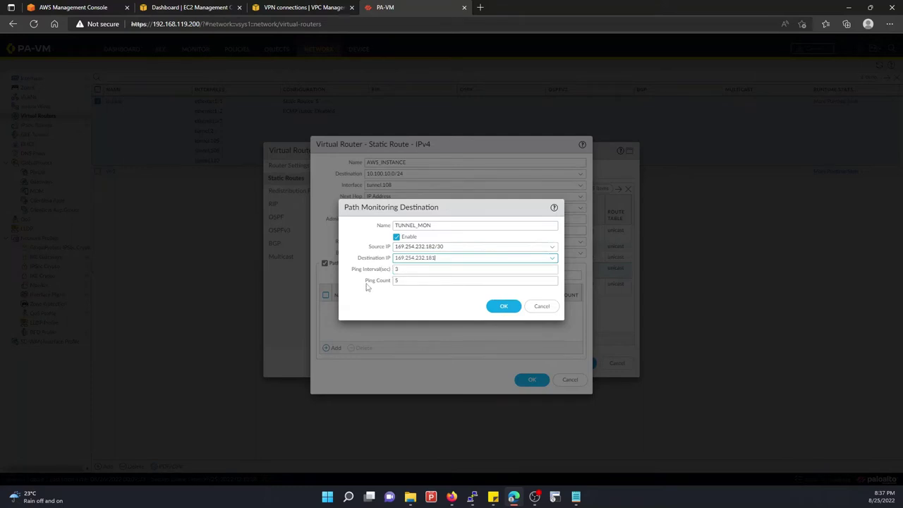
{"action": "key", "text": "Tab"}
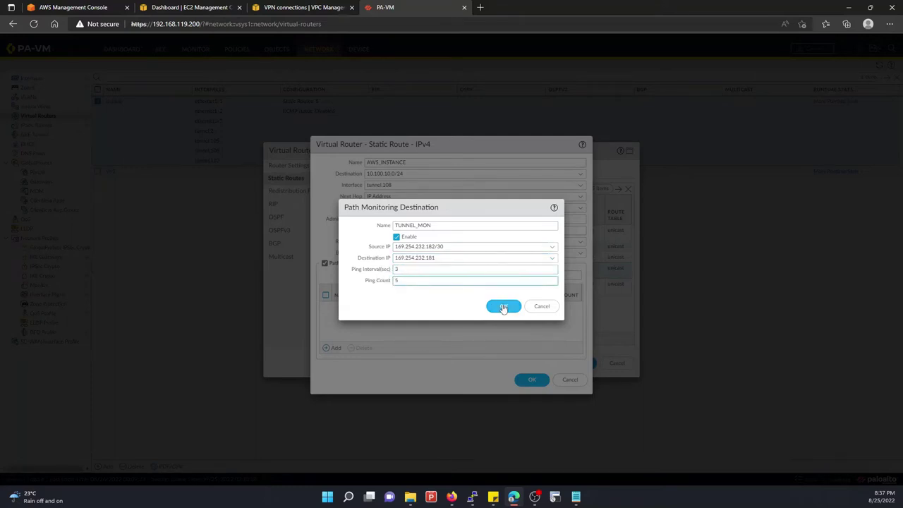
{"action": "left_click", "coordinate": [503, 306]}
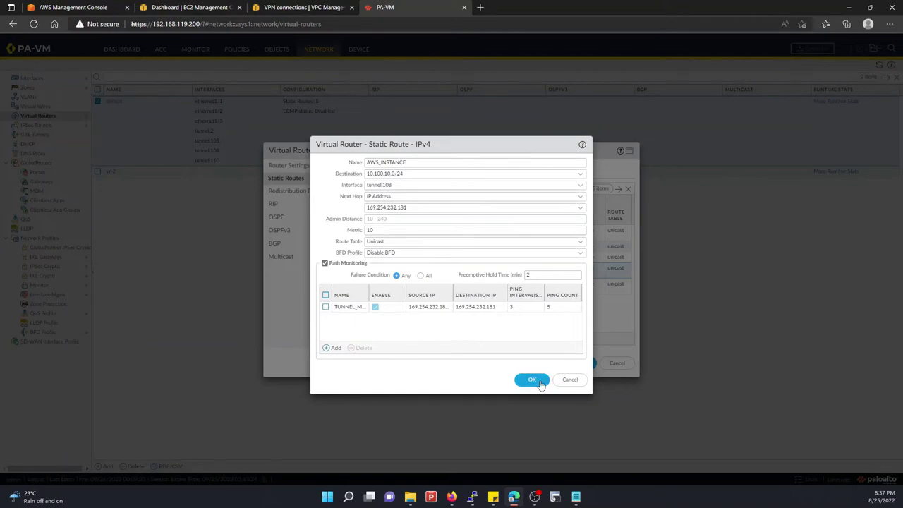
{"action": "left_click", "coordinate": [530, 379]}
On AWS_LAN_ROUTE2, enable path monitoring and add TUNNEL_MON sourced from 169.254.207.114/30
{"action": "left_click", "coordinate": [356, 283]}
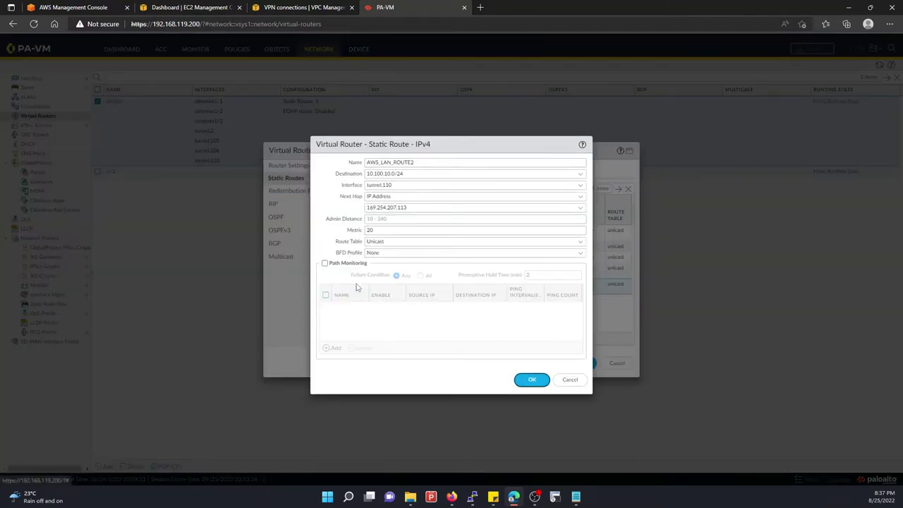
{"action": "left_click", "coordinate": [325, 263]}
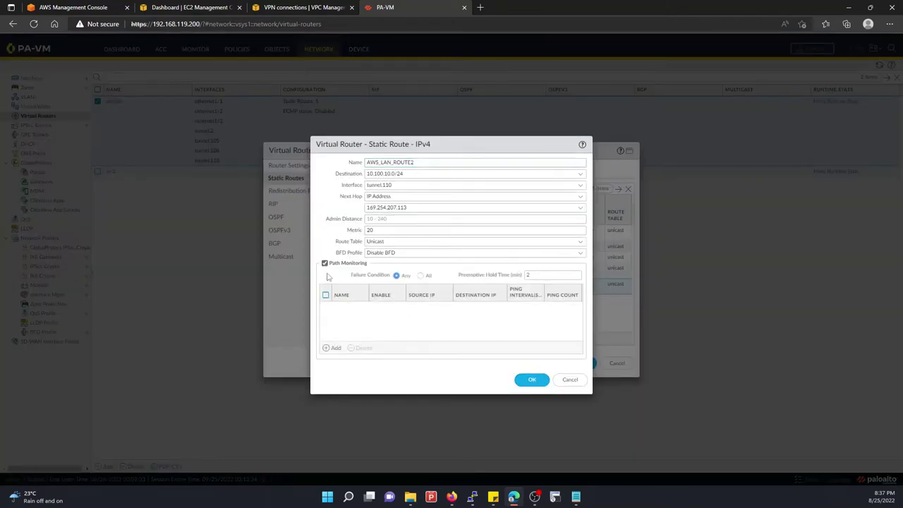
{"action": "left_click", "coordinate": [333, 347]}
{"action": "left_click", "coordinate": [409, 225]}
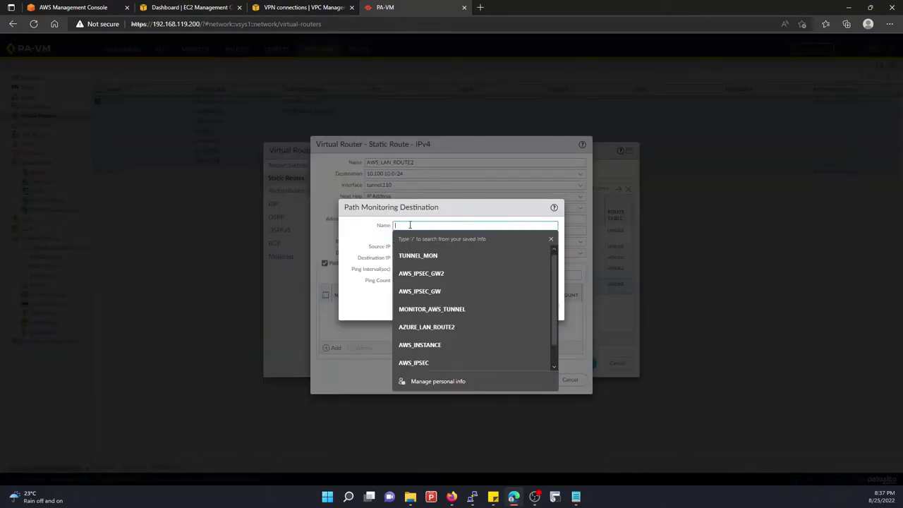
{"action": "type", "text": "TUNNEL"}
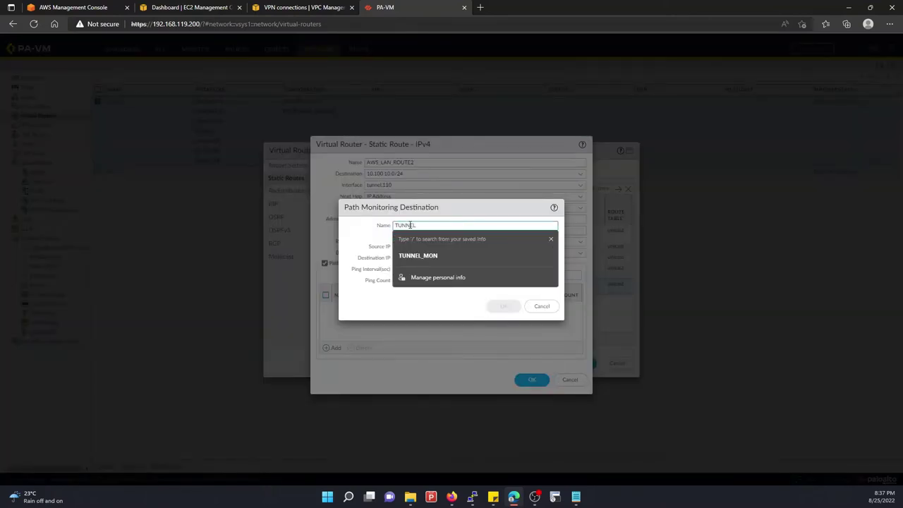
{"action": "type", "text": "_MON"}
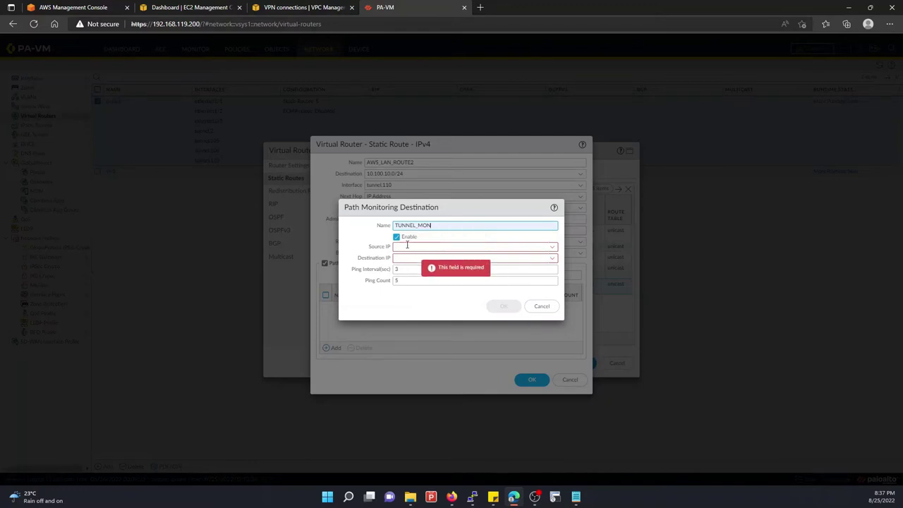
{"action": "left_click", "coordinate": [407, 246]}
{"action": "left_click", "coordinate": [550, 248]}
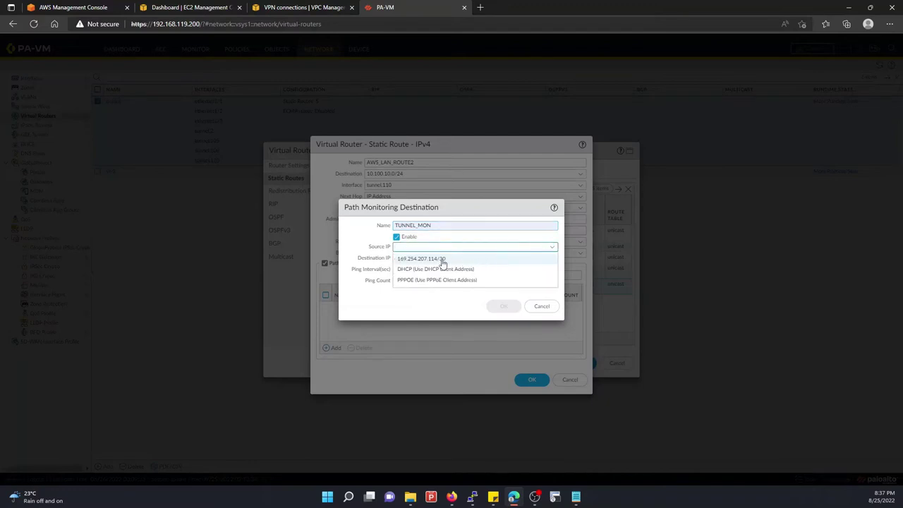
{"action": "left_click", "coordinate": [438, 259]}
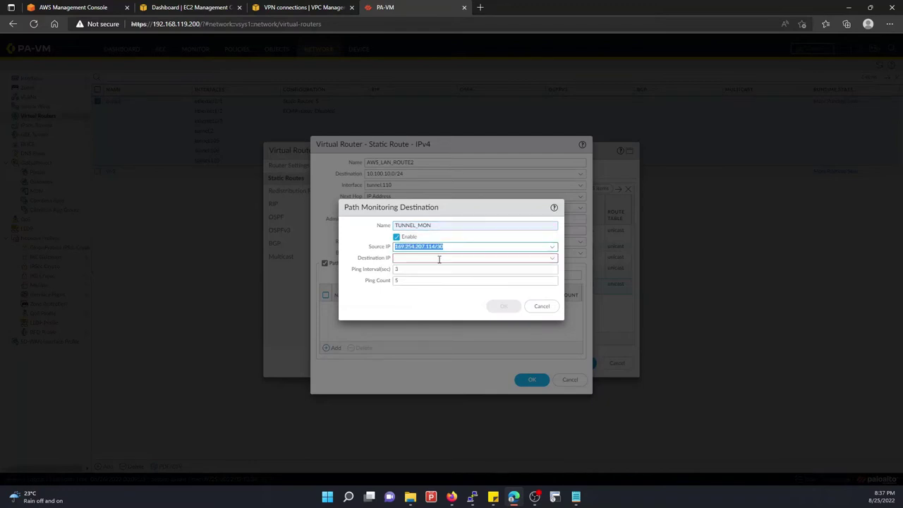
{"action": "left_click", "coordinate": [576, 497]}
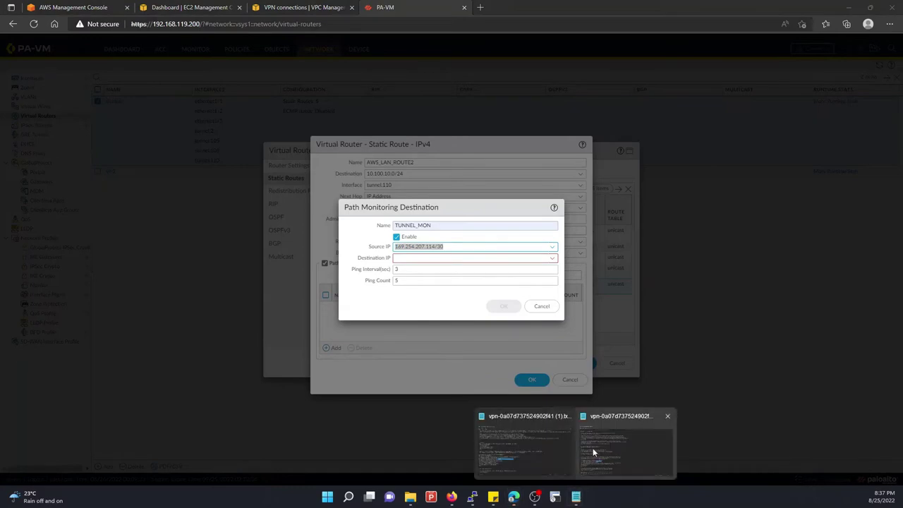
Copy tunnel 2's next-hop address 169.254.207.113 from the second VPN configuration file
{"action": "left_click", "coordinate": [593, 447]}
{"action": "scroll", "coordinate": [451, 254], "scroll_direction": "down", "scroll_amount": 20}
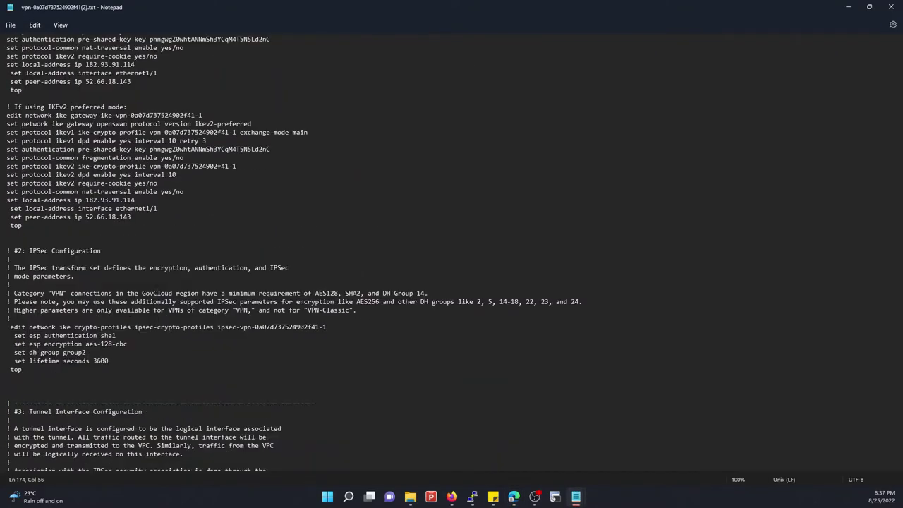
{"action": "scroll", "coordinate": [452, 253], "scroll_direction": "down", "scroll_amount": 18}
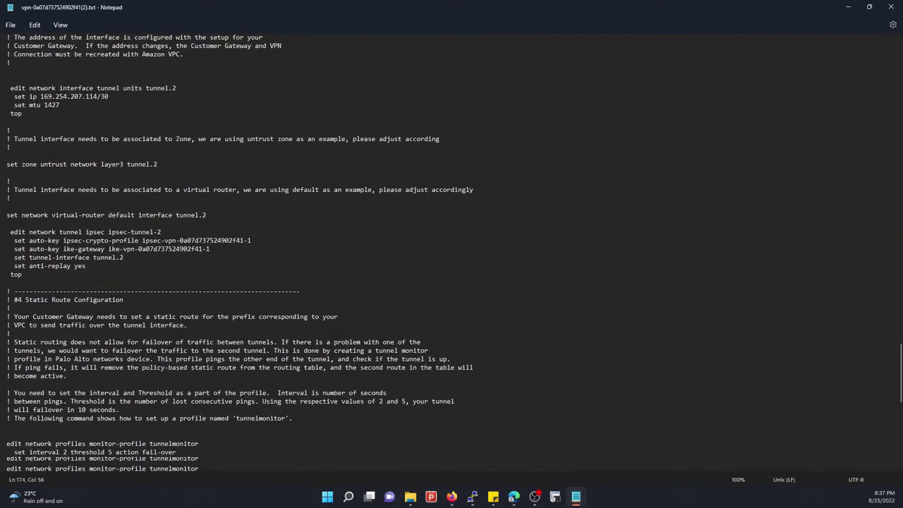
{"action": "scroll", "coordinate": [451, 253], "scroll_direction": "down", "scroll_amount": 9}
{"action": "scroll", "coordinate": [98, 310], "scroll_direction": "down", "scroll_amount": 10}
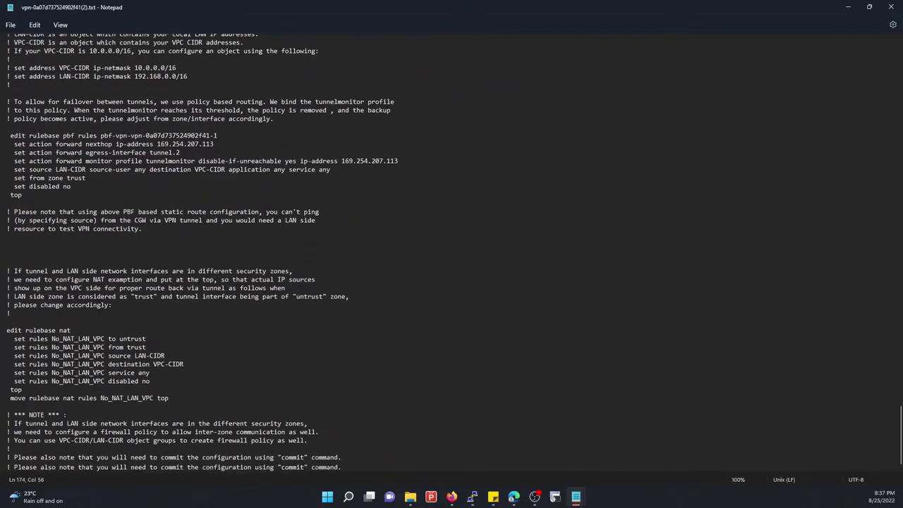
{"action": "scroll", "coordinate": [99, 314], "scroll_direction": "up", "scroll_amount": 6}
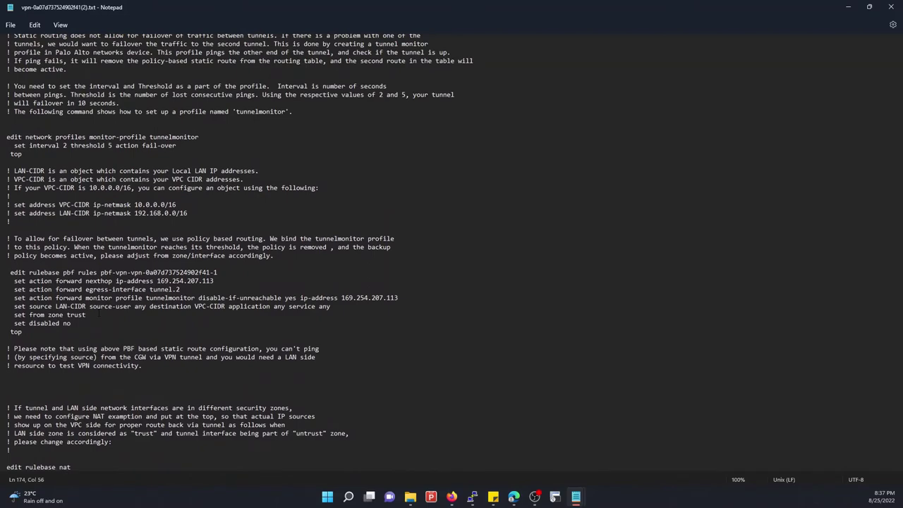
{"action": "scroll", "coordinate": [99, 314], "scroll_direction": "down", "scroll_amount": 8}
{"action": "scroll", "coordinate": [99, 314], "scroll_direction": "up", "scroll_amount": 6}
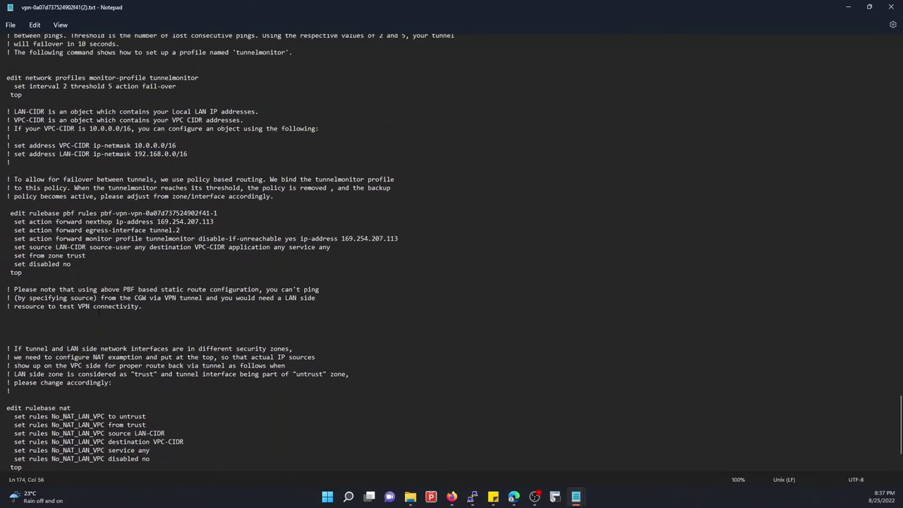
{"action": "scroll", "coordinate": [121, 271], "scroll_direction": "up", "scroll_amount": 11}
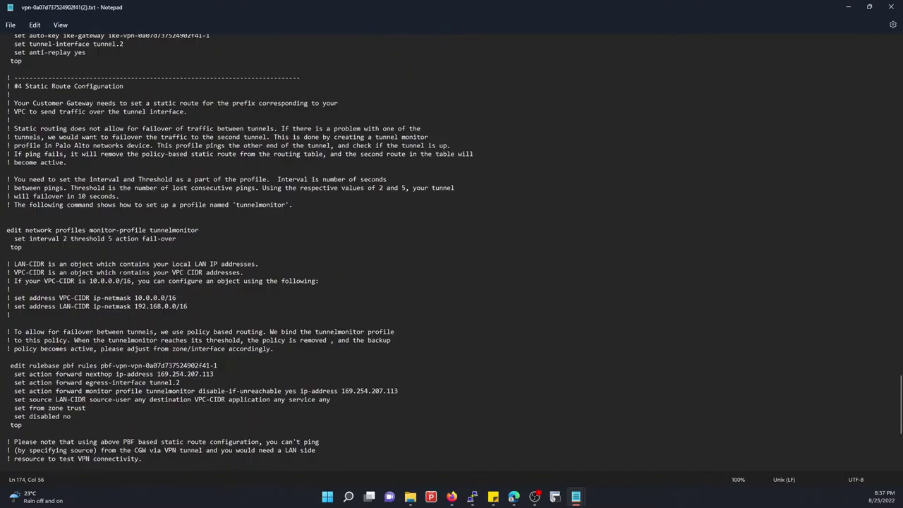
{"action": "scroll", "coordinate": [121, 273], "scroll_direction": "up", "scroll_amount": 11}
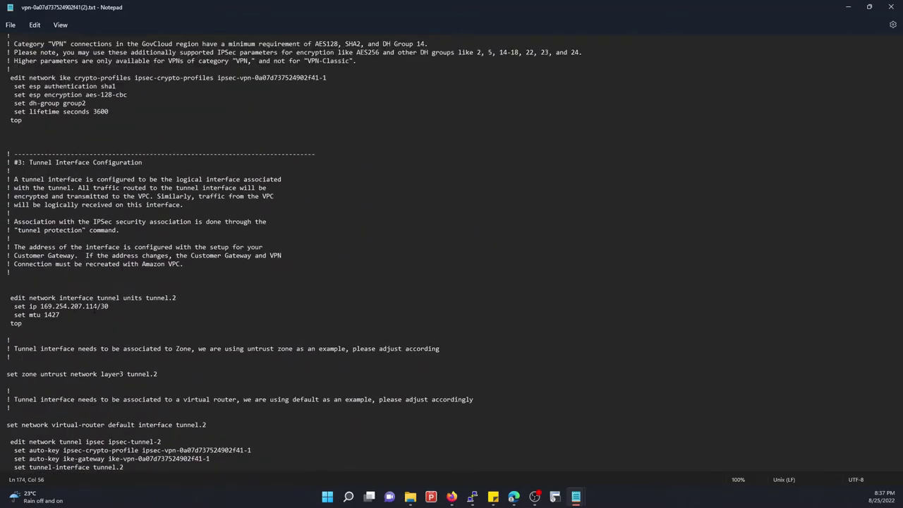
{"action": "scroll", "coordinate": [454, 252], "scroll_direction": "down", "scroll_amount": 5}
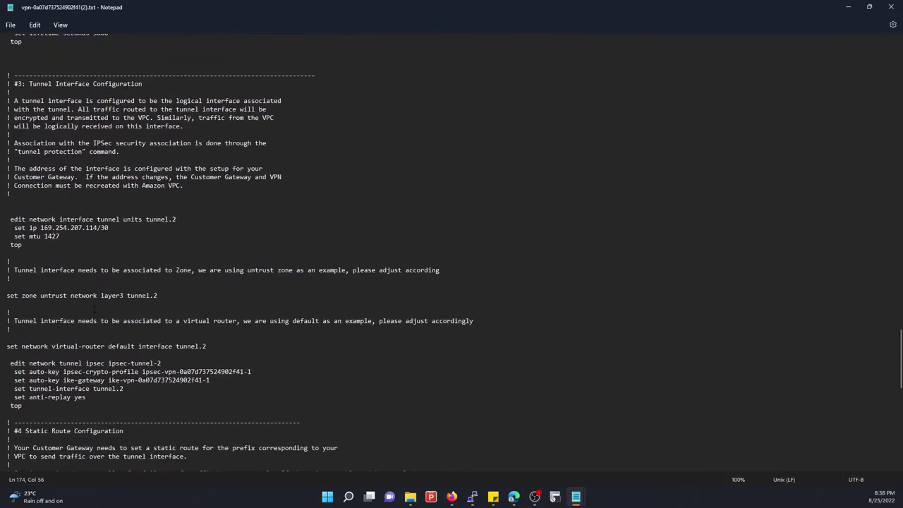
{"action": "scroll", "coordinate": [137, 401], "scroll_direction": "down", "scroll_amount": 13}
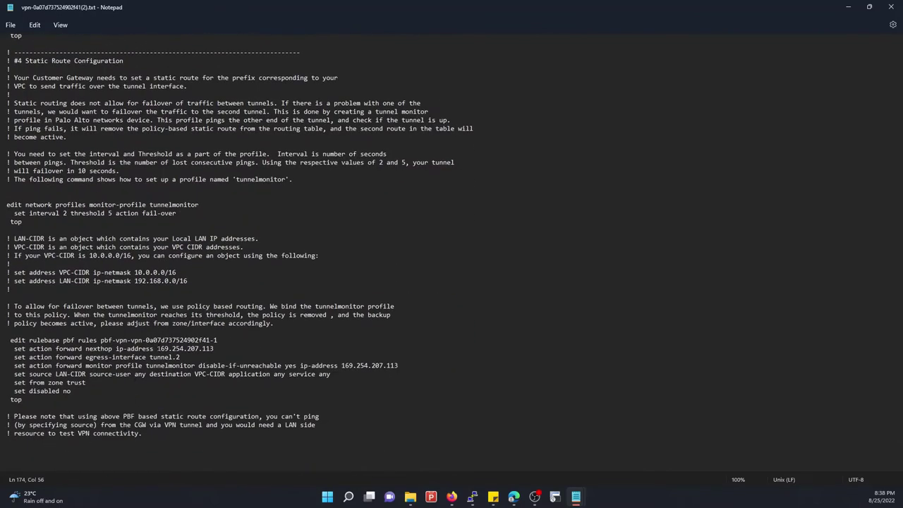
{"action": "left_click_drag", "start_coordinate": [158, 348], "coordinate": [214, 349]}
{"action": "key", "text": "ctrl+c"}
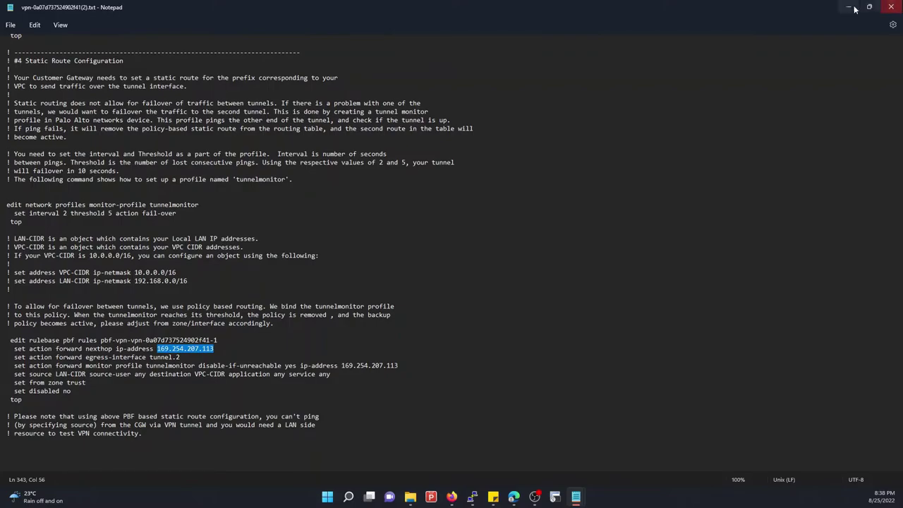
{"action": "left_click", "coordinate": [847, 7]}
Set TUNNEL_MON's destination to 169.254.207.113, save the tunnel.110 route and router, and commit
{"action": "left_click", "coordinate": [411, 257]}
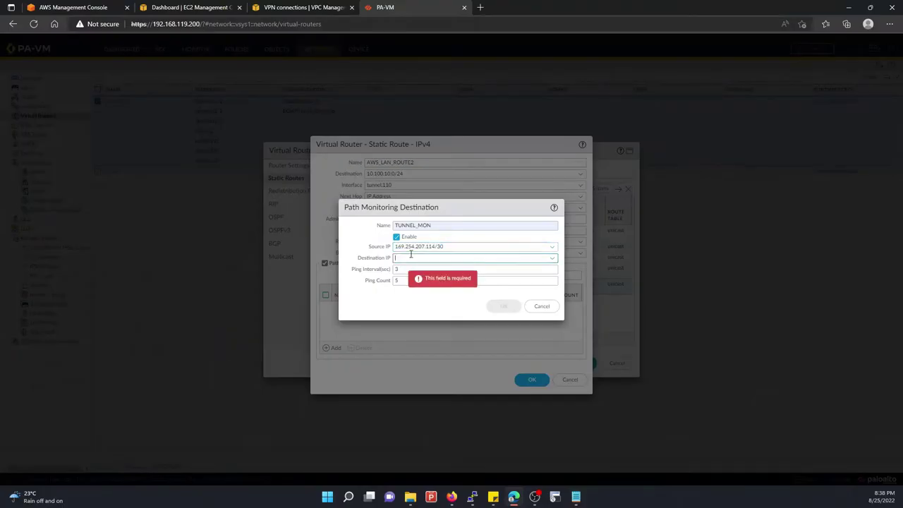
{"action": "key", "text": "ctrl+v"}
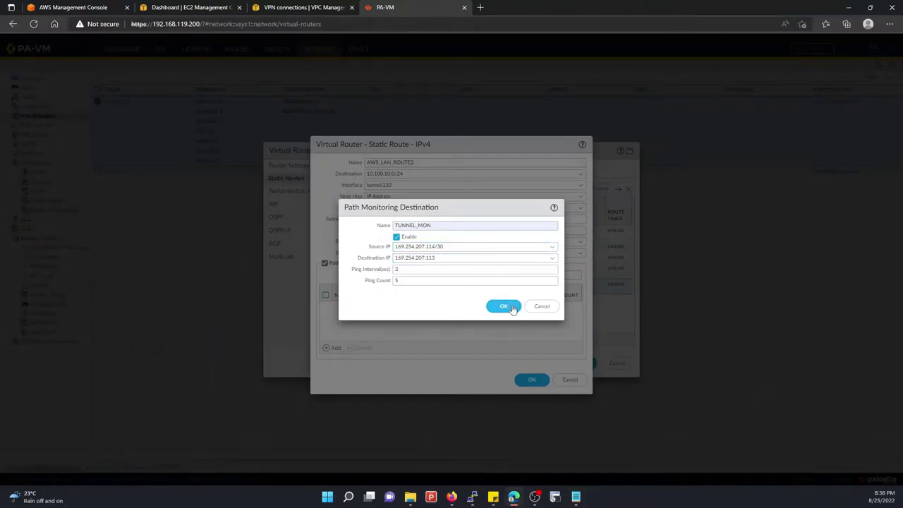
{"action": "left_click", "coordinate": [505, 306]}
{"action": "left_click", "coordinate": [532, 379]}
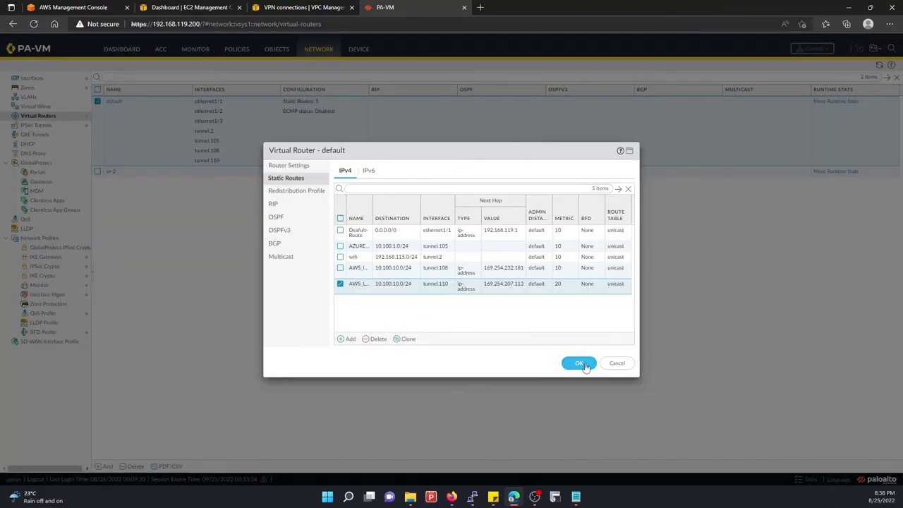
{"action": "left_click", "coordinate": [579, 363]}
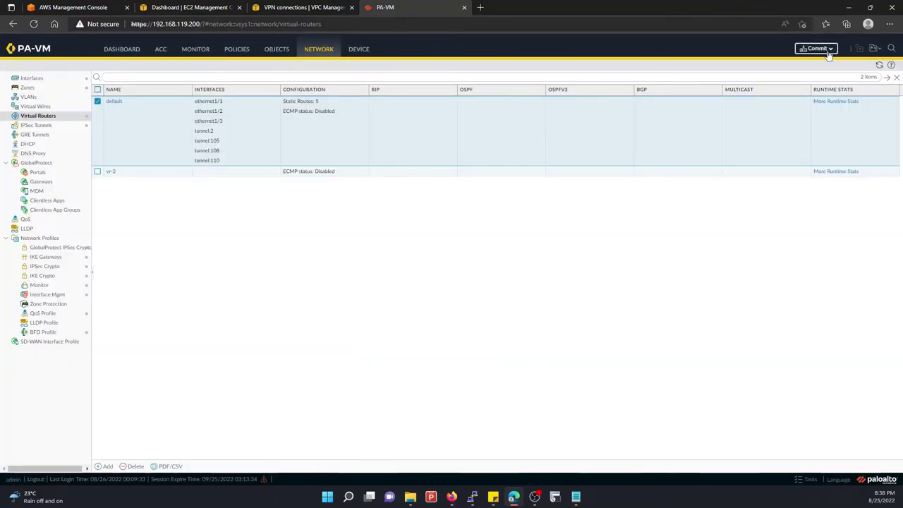
{"action": "left_click", "coordinate": [819, 50]}
{"action": "left_click", "coordinate": [535, 375]}
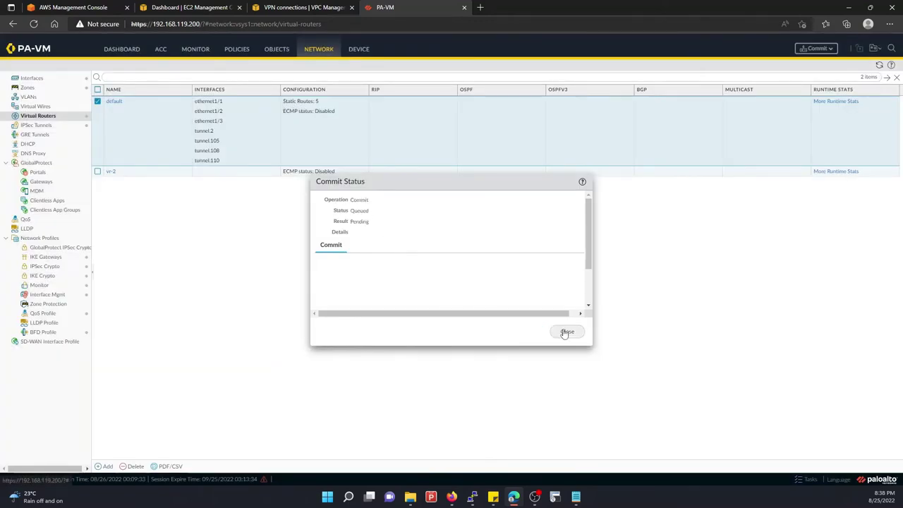
Review the default router's static route monitoring and forwarding table, then go to IPSec Tunnels
{"action": "left_click", "coordinate": [565, 332]}
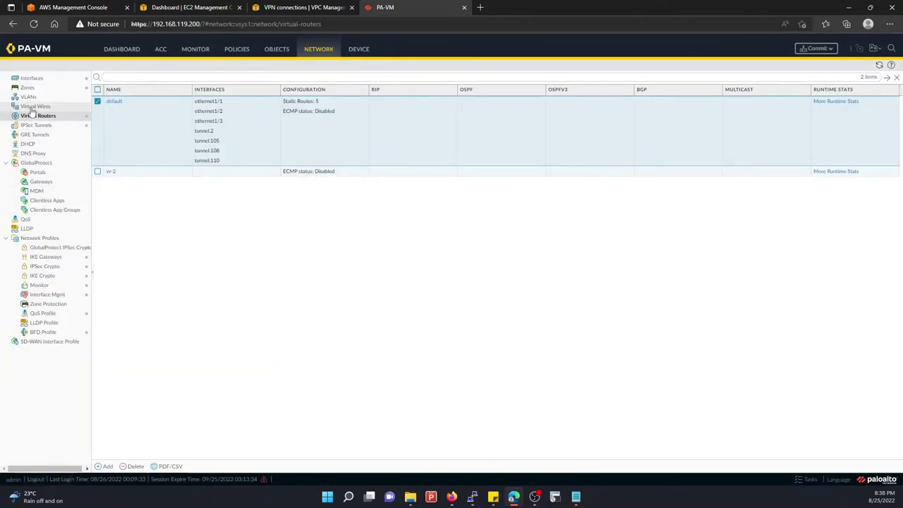
{"action": "left_click", "coordinate": [825, 102]}
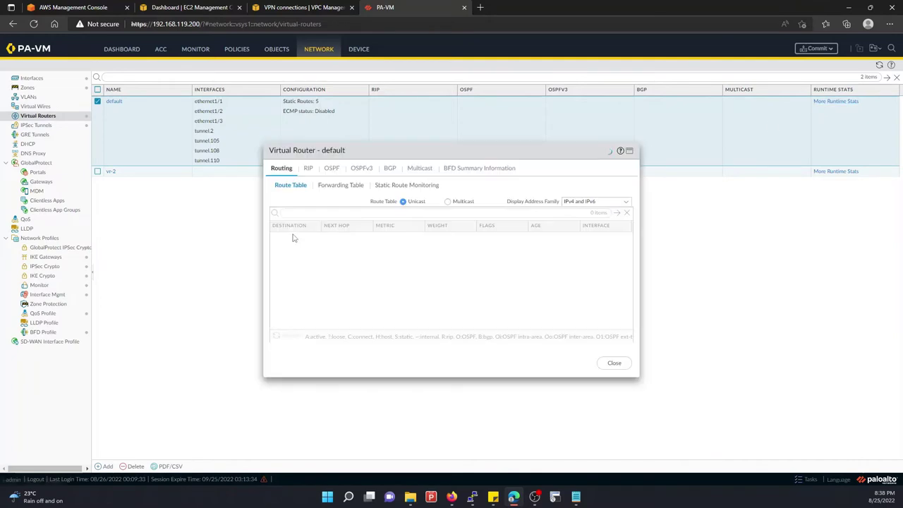
{"action": "left_click", "coordinate": [400, 186]}
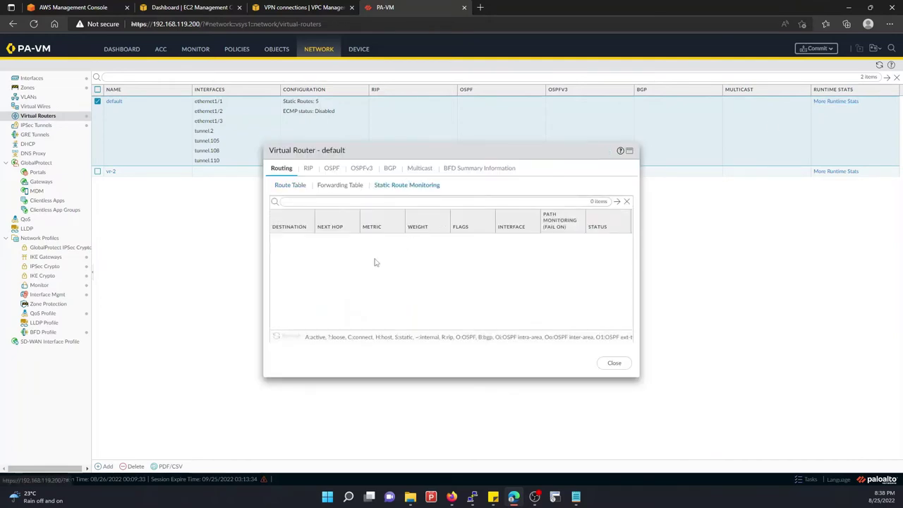
{"action": "left_click", "coordinate": [349, 185]}
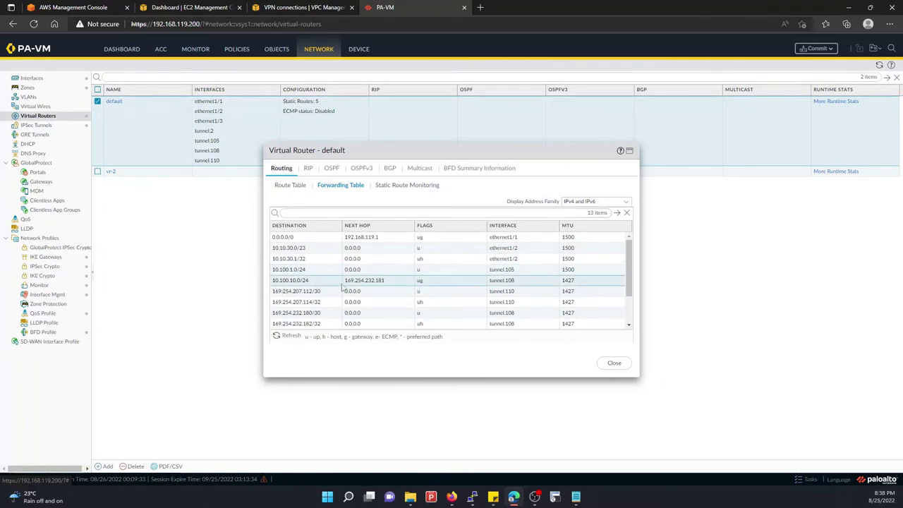
{"action": "left_click", "coordinate": [613, 362]}
{"action": "left_click", "coordinate": [36, 125]}
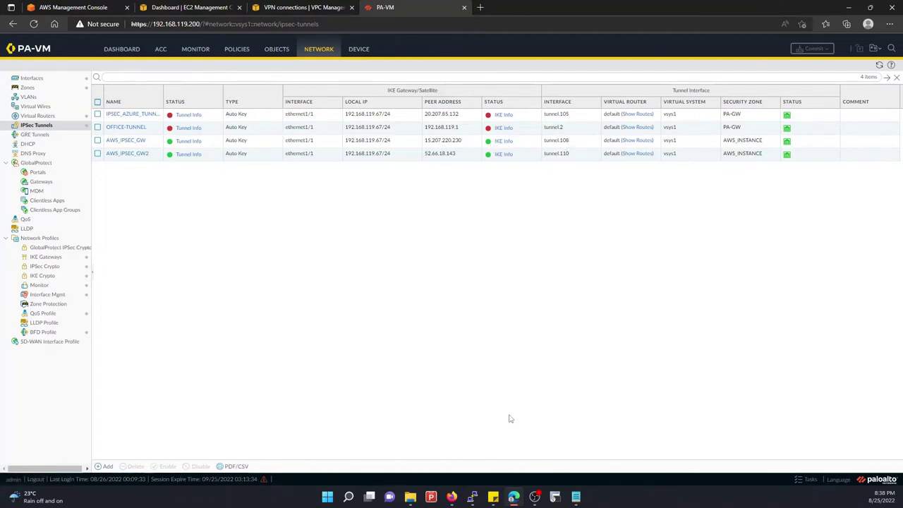
{"action": "left_click", "coordinate": [811, 481]}
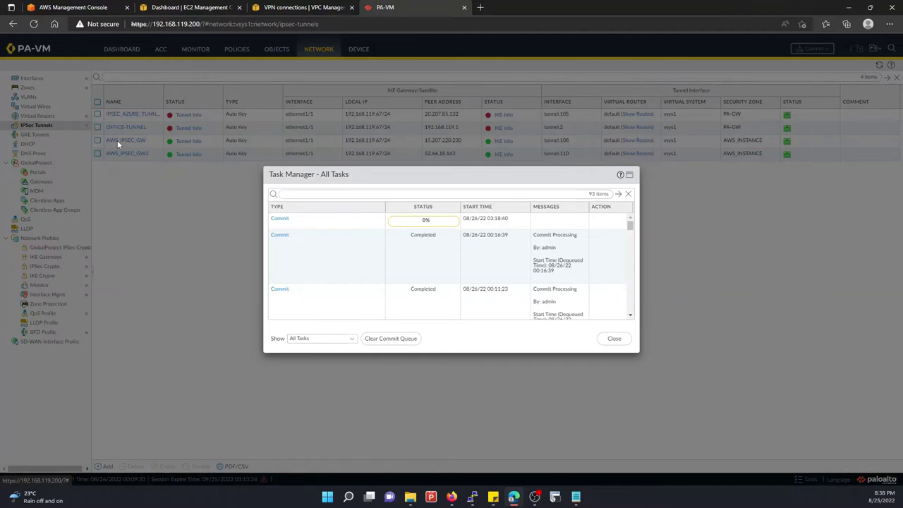
{"action": "left_click", "coordinate": [614, 337]}
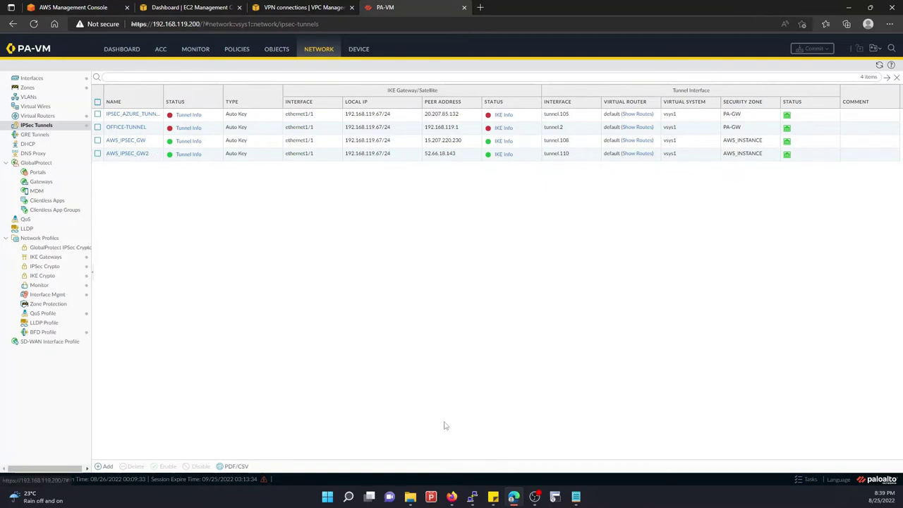
{"action": "mouse_move", "coordinate": [476, 498]}
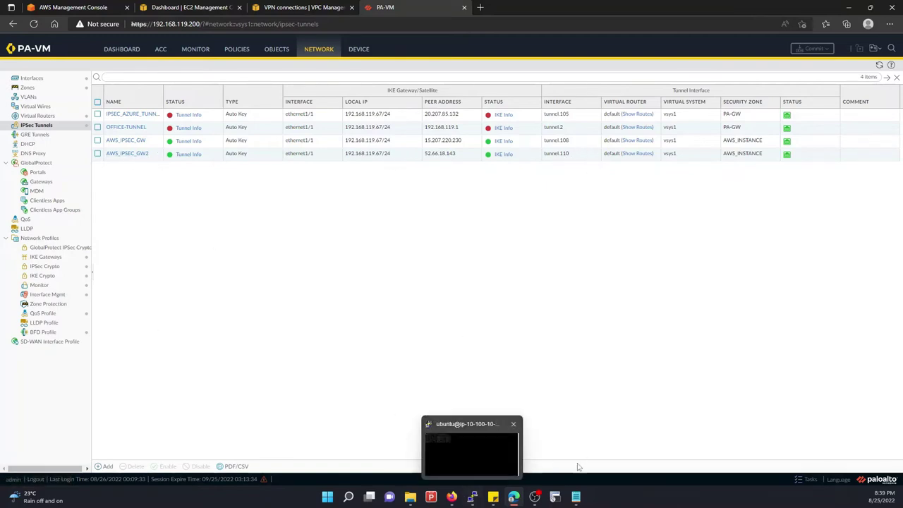
{"action": "left_click", "coordinate": [808, 479]}
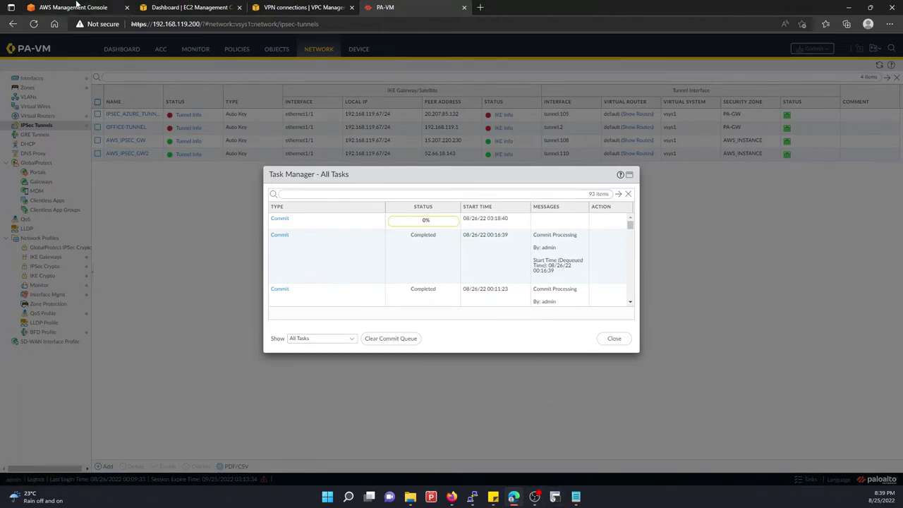
{"action": "left_click", "coordinate": [472, 497]}
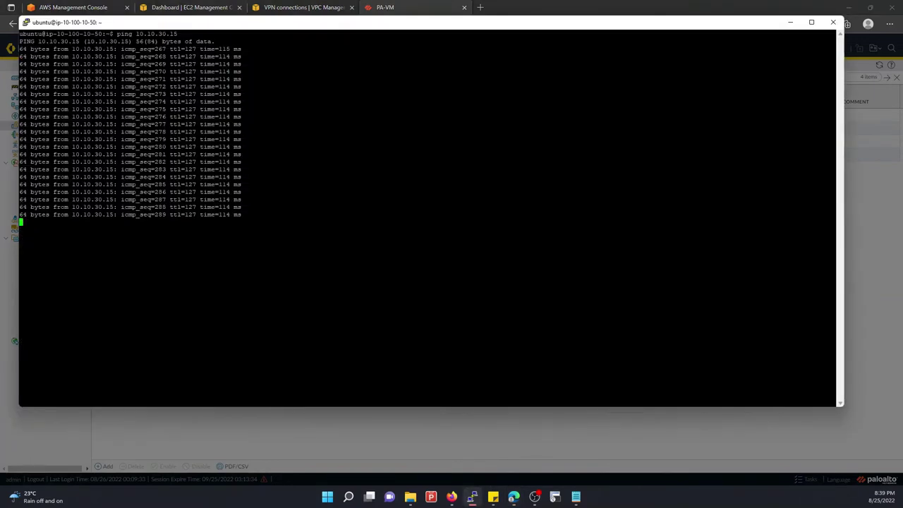
{"action": "key", "text": "ctrl+c"}
{"action": "key", "text": "ctrl+c"}
{"action": "key", "text": "Up"}
{"action": "key", "text": "Return"}
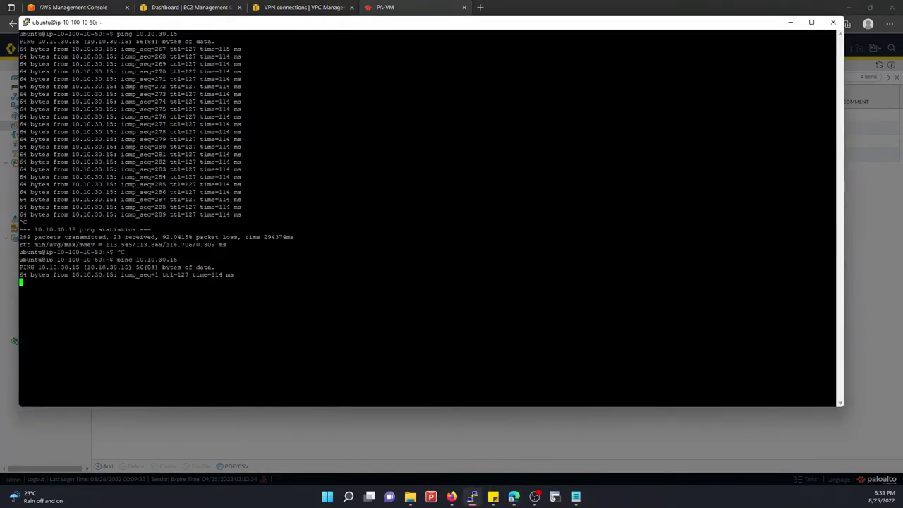
{"action": "left_click", "coordinate": [875, 311]}
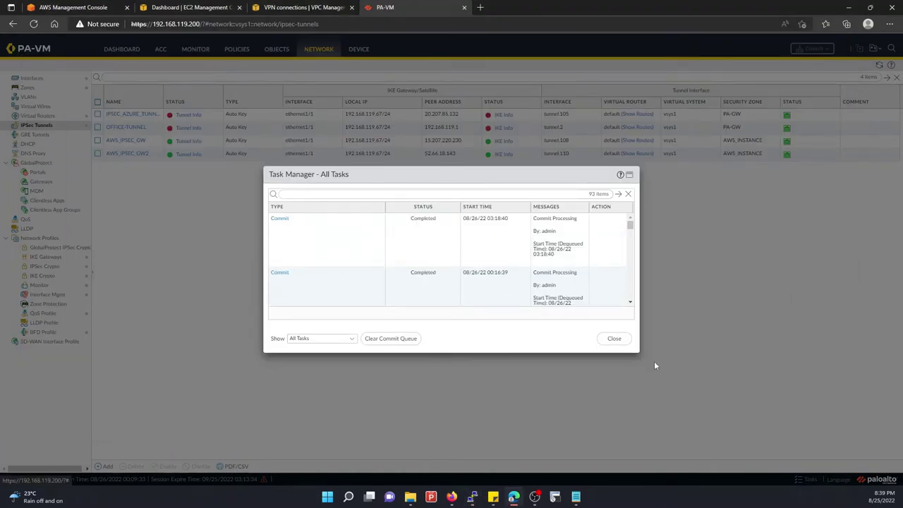
{"action": "left_click", "coordinate": [613, 338]}
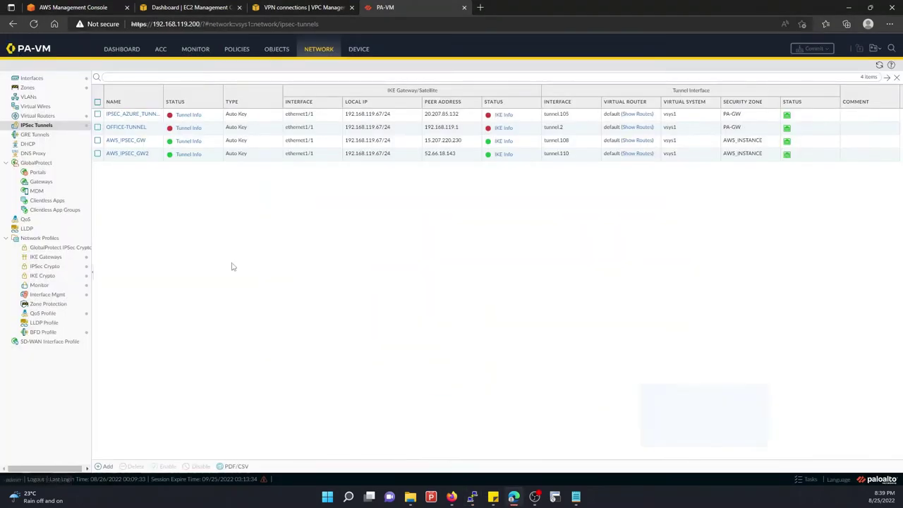
Check the default router's runtime stats until both 10.100.10.0/24 routes on tunnel.108 and tunnel.110 show Up
{"action": "left_click", "coordinate": [29, 117]}
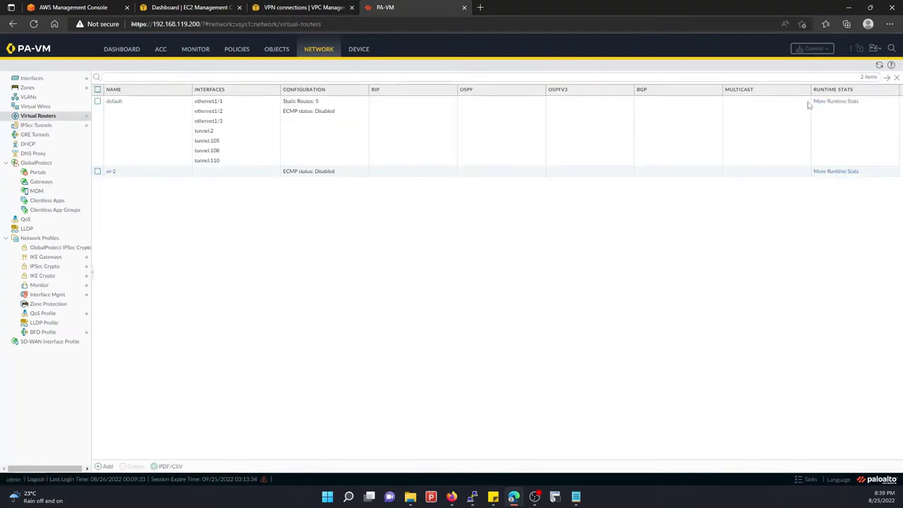
{"action": "left_click", "coordinate": [834, 104]}
{"action": "left_click", "coordinate": [834, 104]}
{"action": "left_click", "coordinate": [413, 185]}
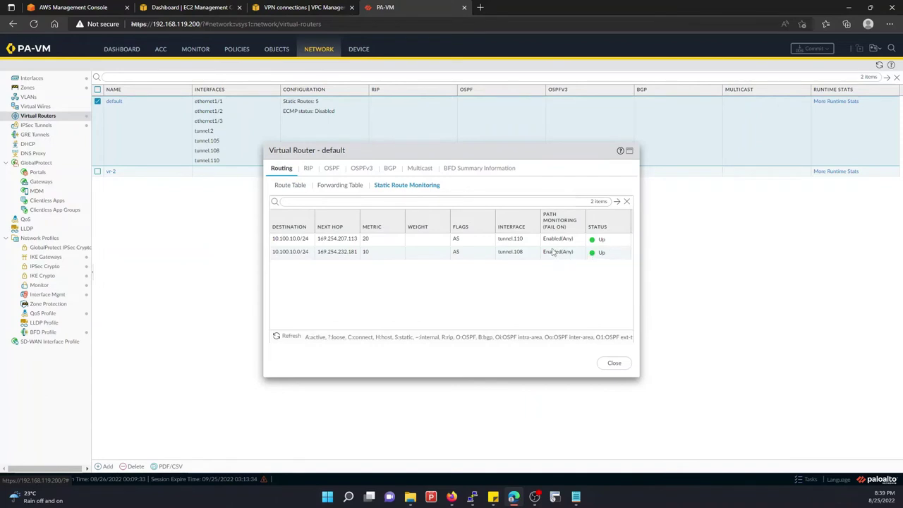
{"action": "left_click", "coordinate": [294, 340]}
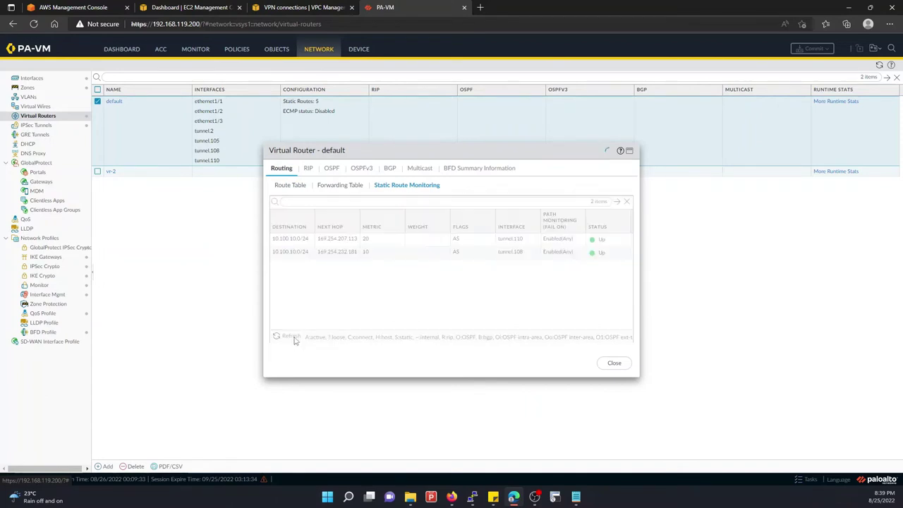
{"action": "left_click", "coordinate": [295, 341]}
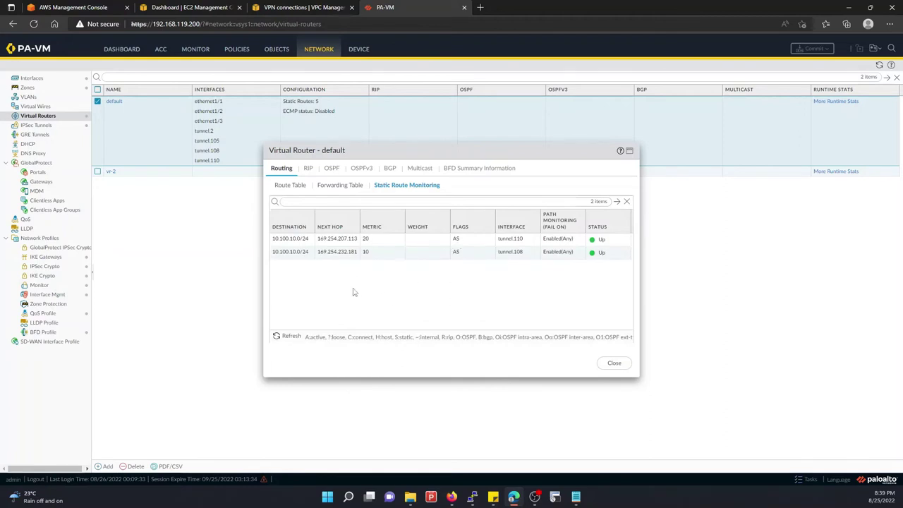
{"action": "left_click", "coordinate": [290, 338]}
{"action": "left_click", "coordinate": [341, 185]}
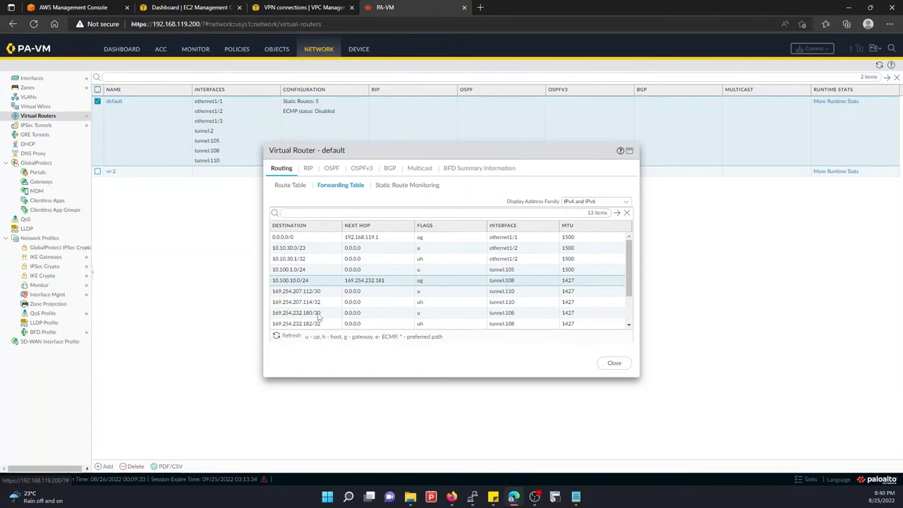
{"action": "left_click", "coordinate": [402, 186]}
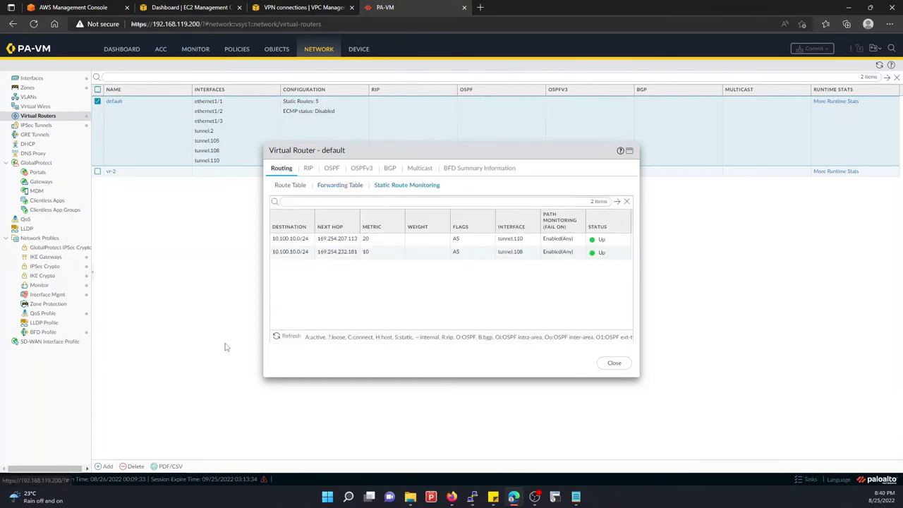
Restart the continuous ping to 10.10.30.15 in PuTTY, then minimize the terminal
{"action": "mouse_move", "coordinate": [472, 496]}
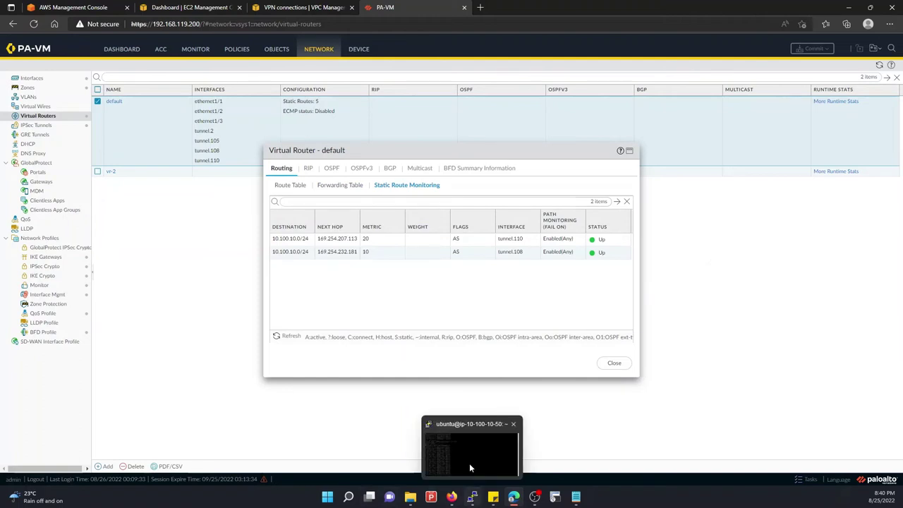
{"action": "left_click", "coordinate": [469, 465]}
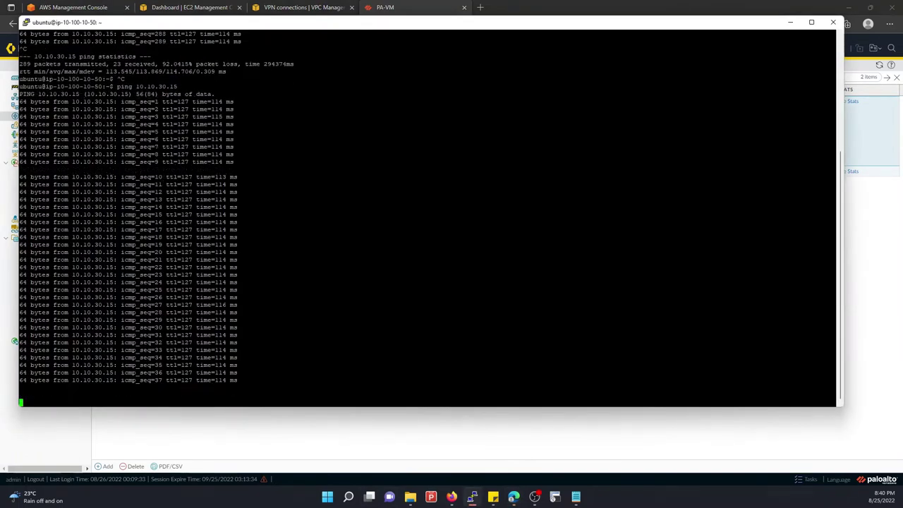
{"action": "key", "text": "ctrl+c"}
{"action": "key", "text": "Up"}
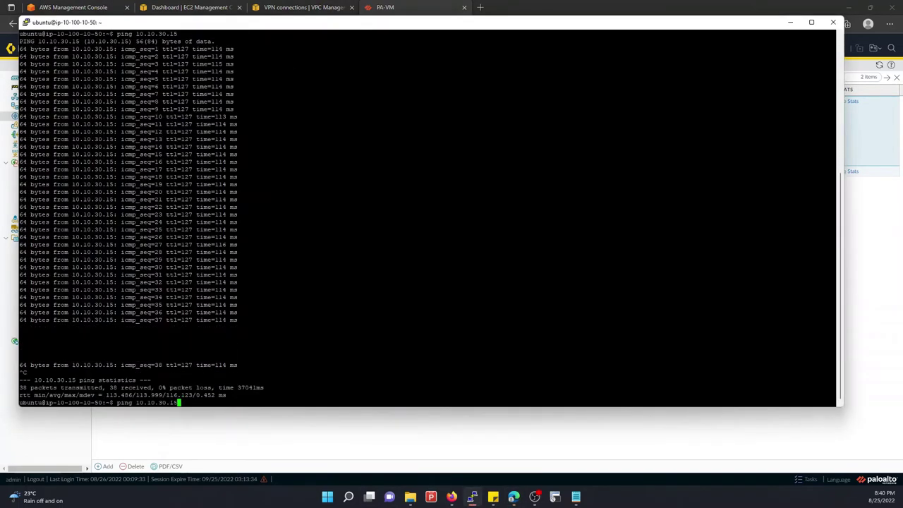
{"action": "key", "text": "Return"}
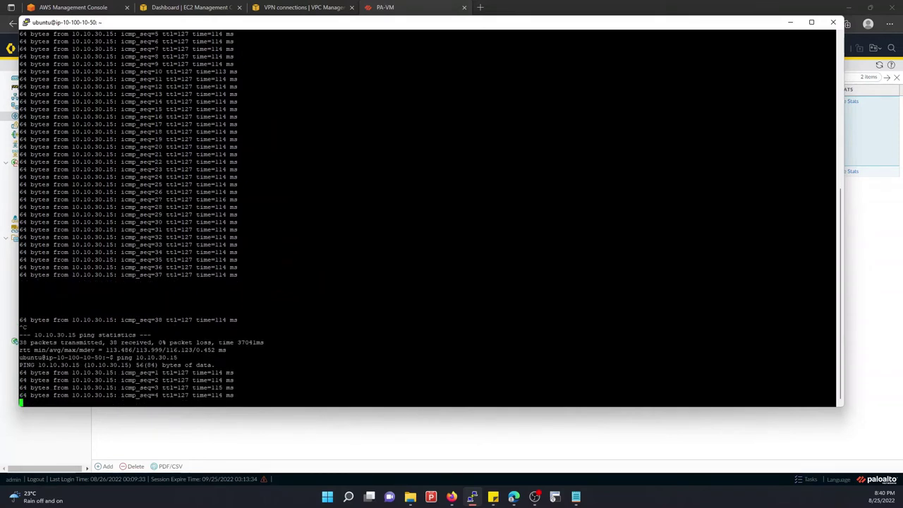
{"action": "left_click_drag", "start_coordinate": [72, 395], "coordinate": [119, 395]}
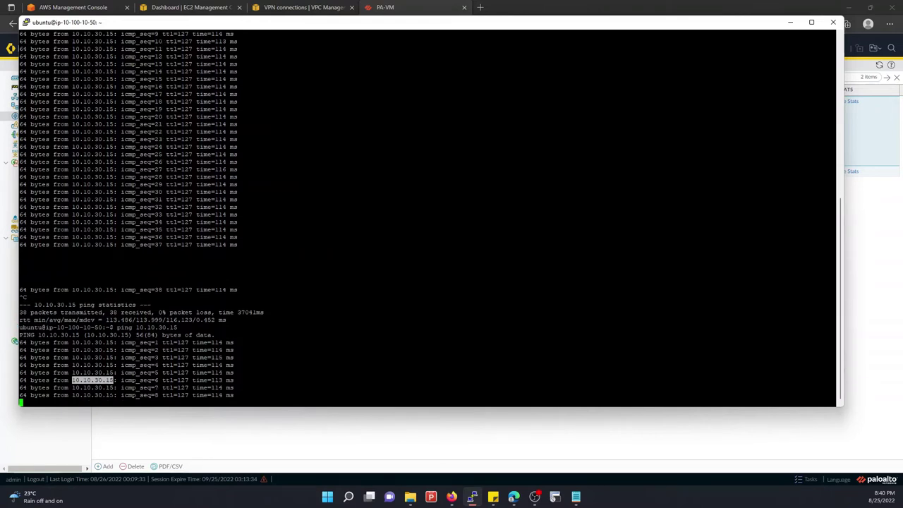
{"action": "left_click", "coordinate": [93, 372]}
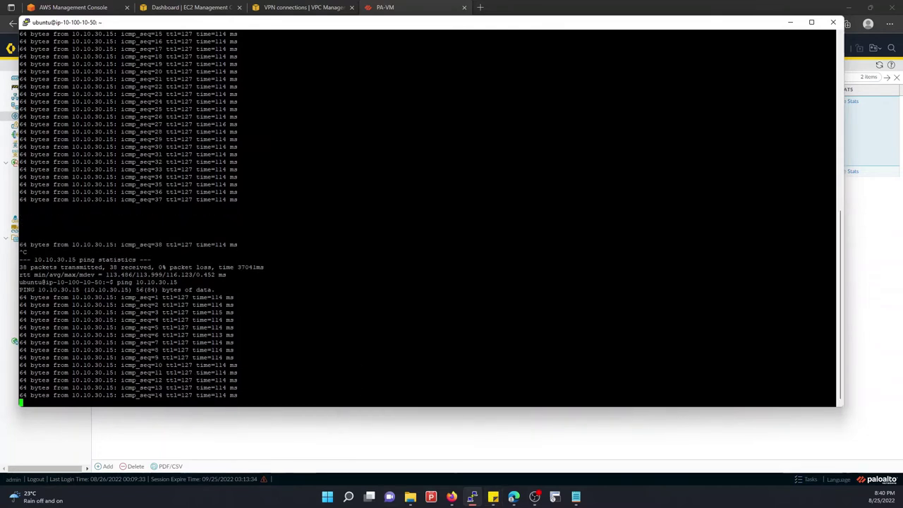
{"action": "left_click", "coordinate": [472, 496]}
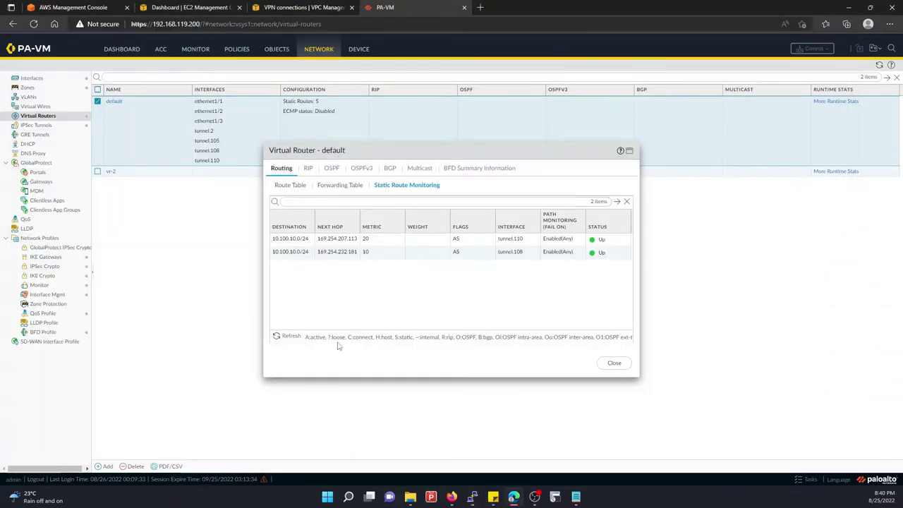
Disable the AWS_IPSEC_GW IPsec tunnel after a final route monitoring refresh
{"action": "left_click", "coordinate": [285, 337]}
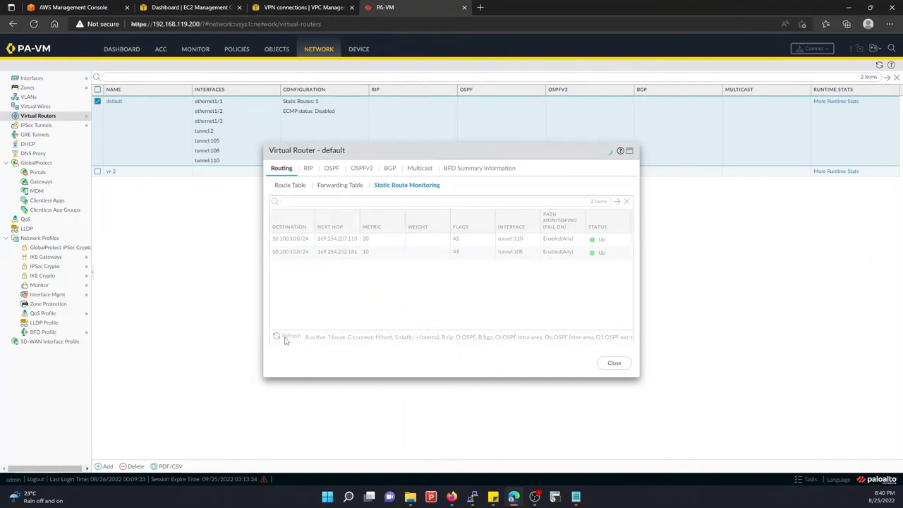
{"action": "left_click", "coordinate": [612, 363]}
{"action": "left_click", "coordinate": [41, 126]}
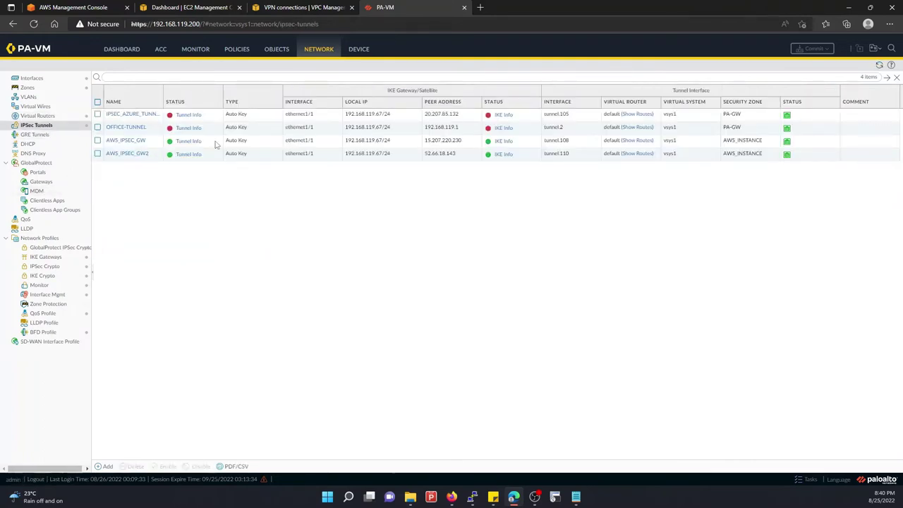
{"action": "left_click", "coordinate": [266, 141]}
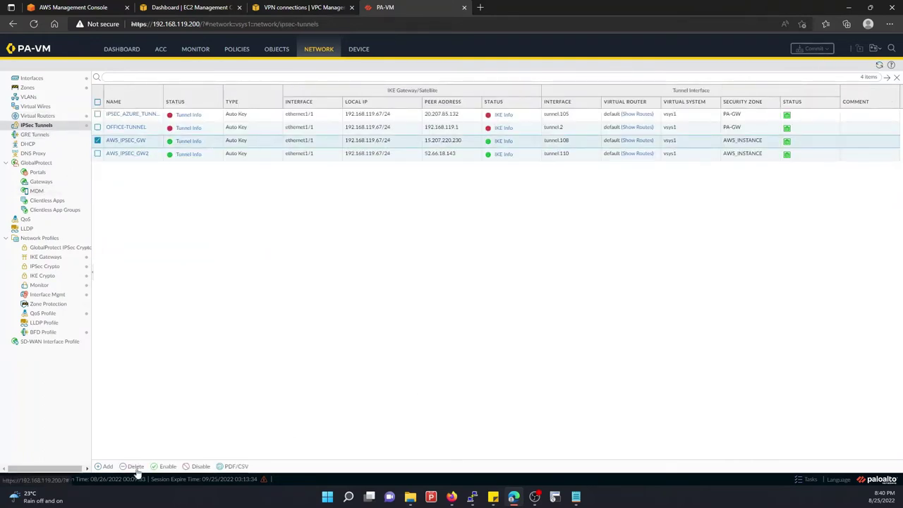
{"action": "left_click", "coordinate": [198, 466]}
{"action": "left_click", "coordinate": [433, 280]}
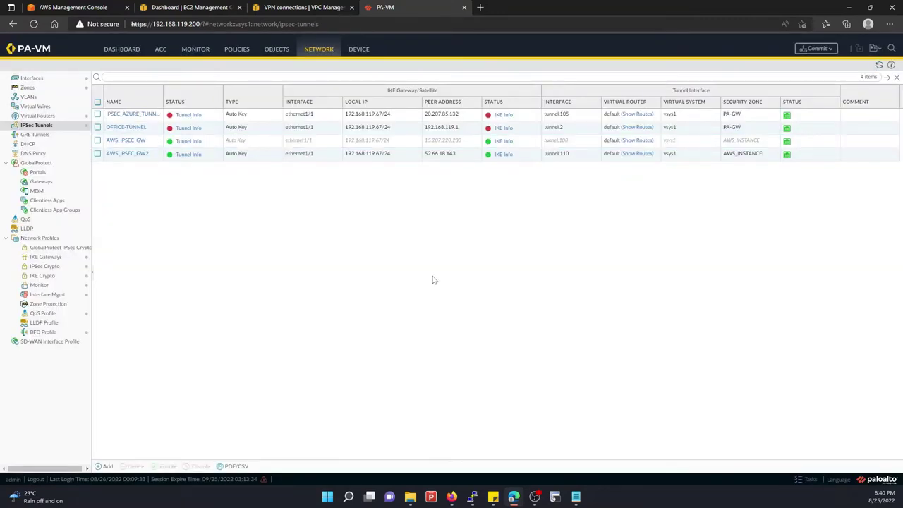
Commit the disabled tunnel and return to the running ping in PuTTY
{"action": "left_click", "coordinate": [818, 48]}
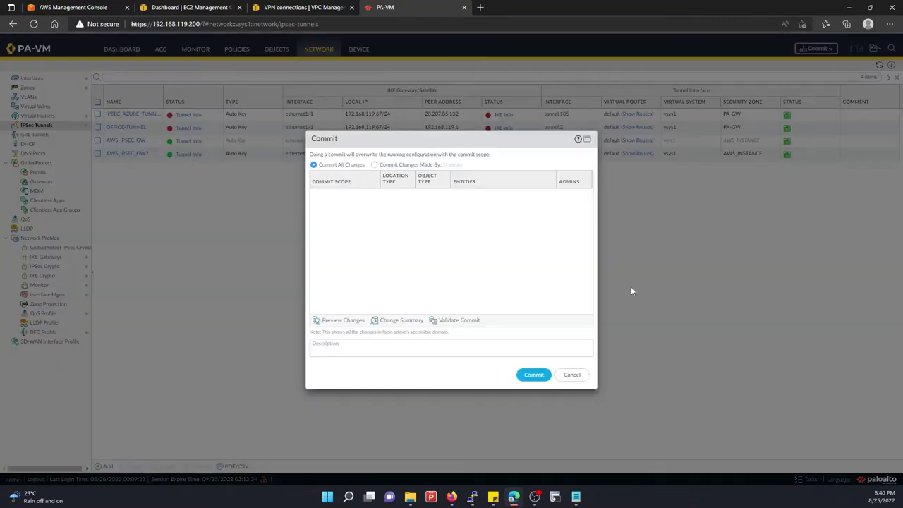
{"action": "left_click", "coordinate": [535, 374]}
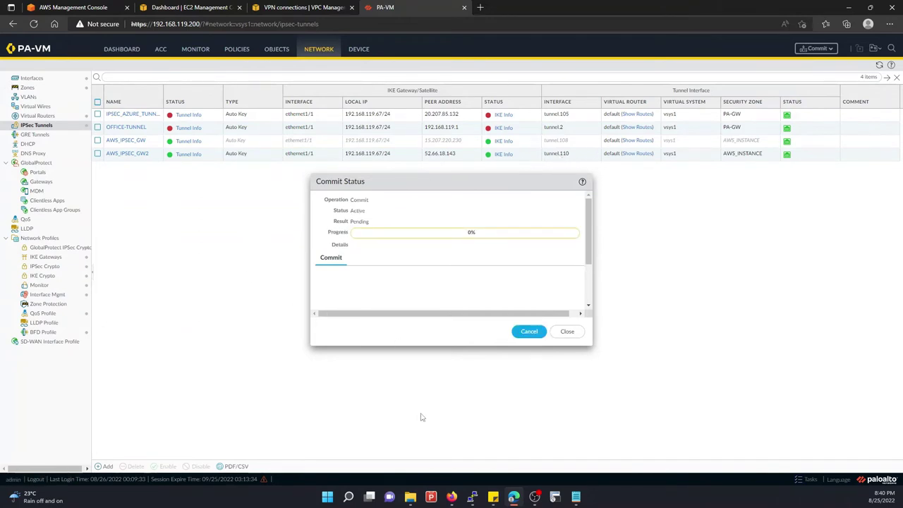
{"action": "left_click", "coordinate": [473, 497]}
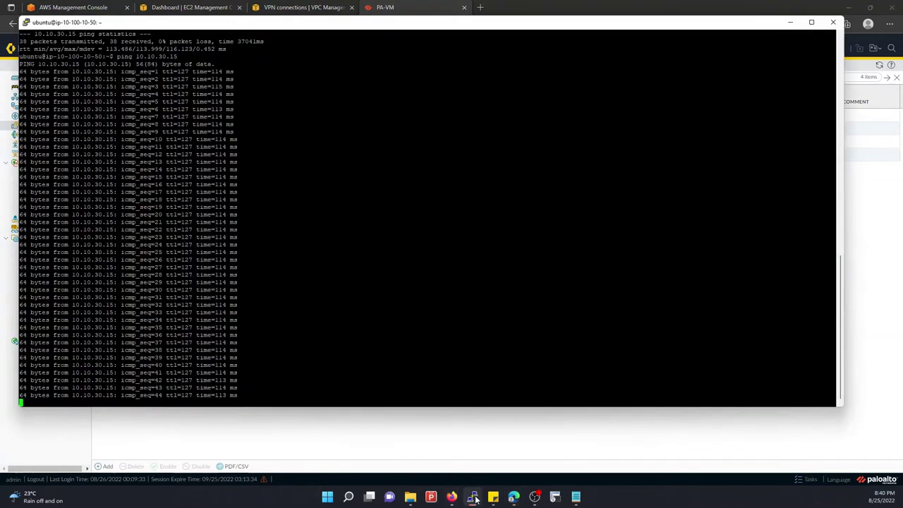
Insert a blank-line marker in the ping output, then return to the firewall's commit progress
{"action": "key", "text": "Return"}
{"action": "key", "text": "Return"}
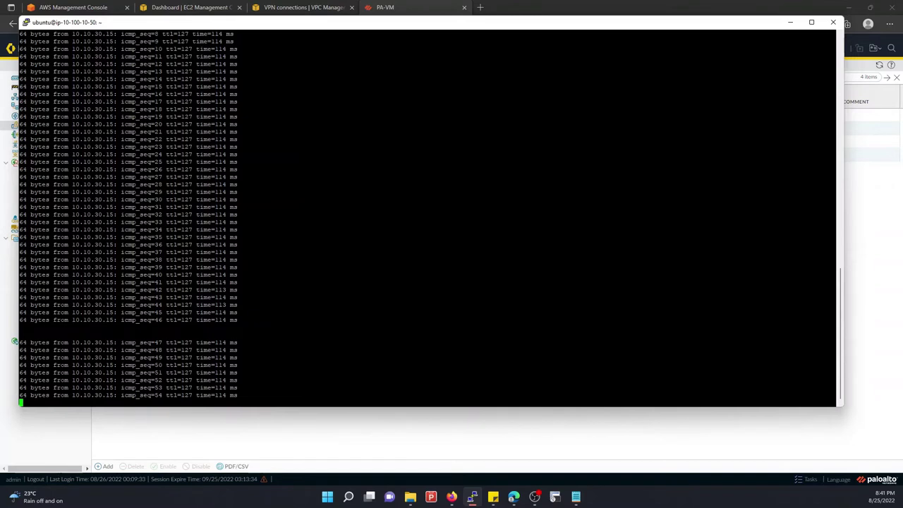
{"action": "left_click", "coordinate": [867, 202]}
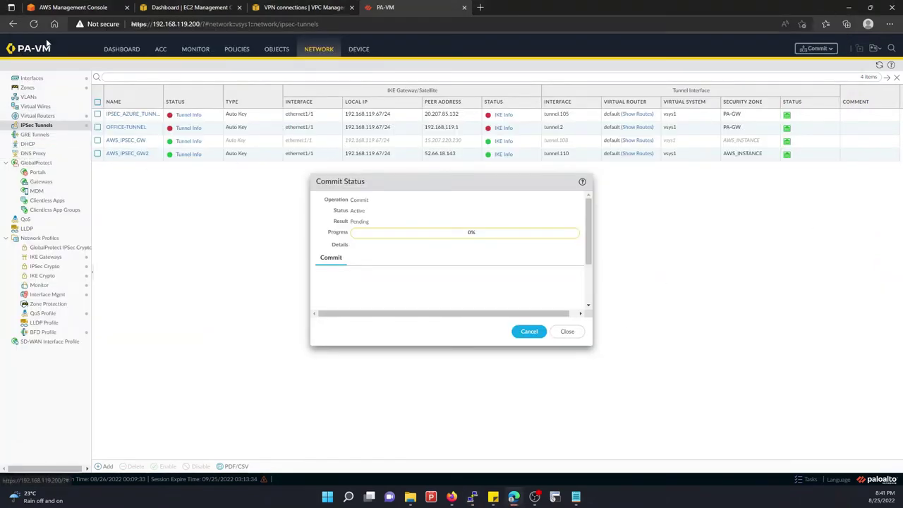
Duplicate the PA-VM tab to view IPSec Tunnels, dismiss the telemetry notice, and return to the ping
{"action": "right_click", "coordinate": [385, 7]}
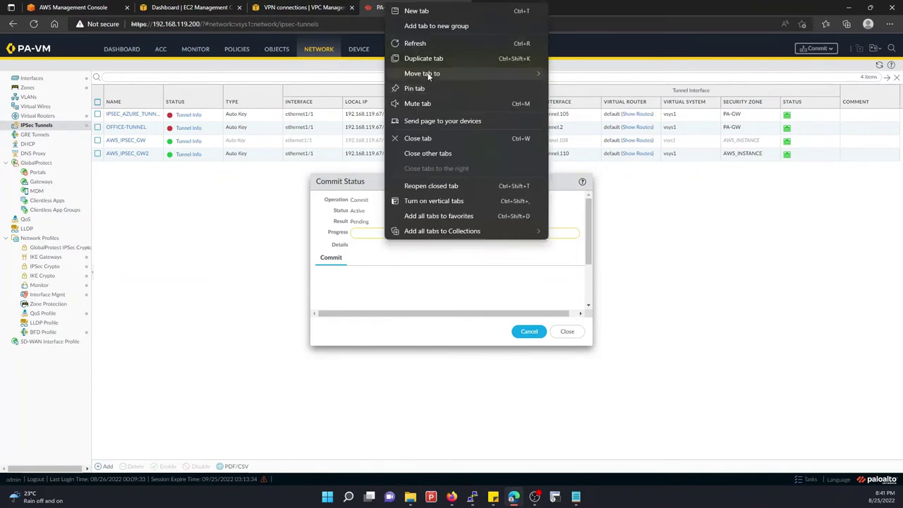
{"action": "left_click", "coordinate": [426, 64]}
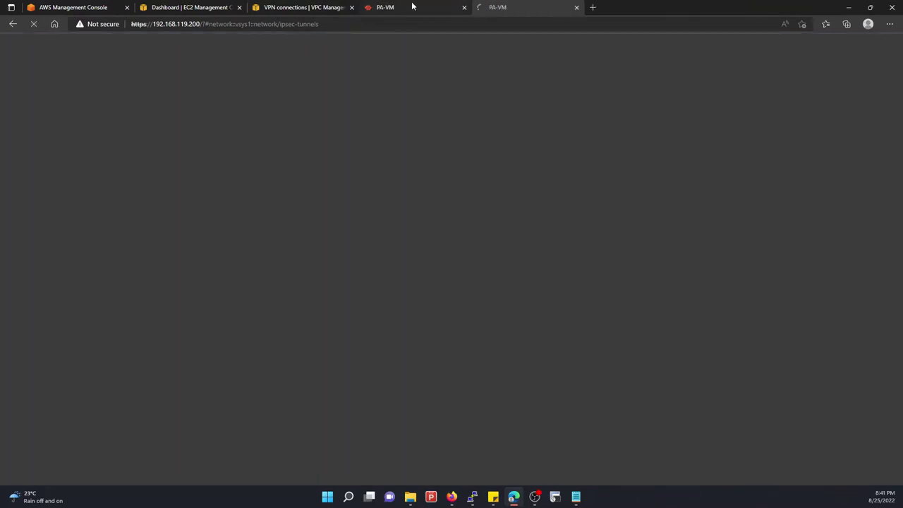
{"action": "left_click", "coordinate": [413, 7]}
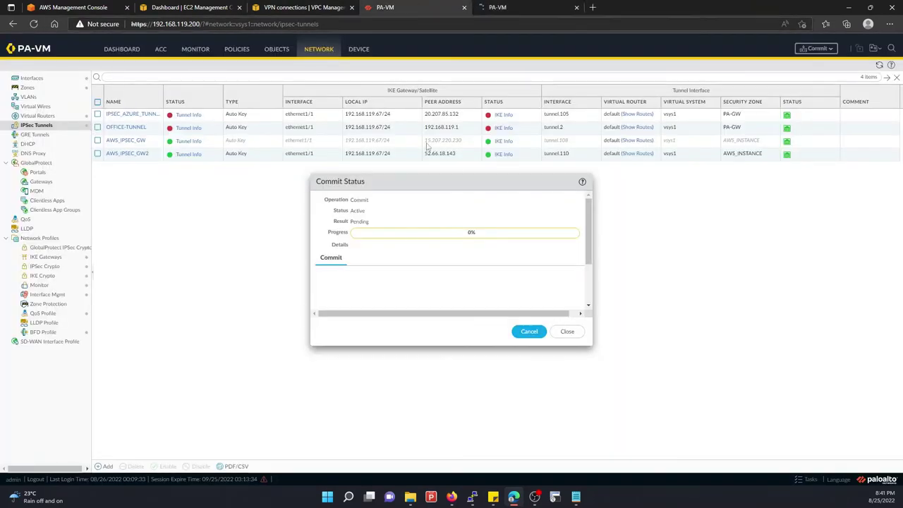
{"action": "left_click", "coordinate": [516, 5]}
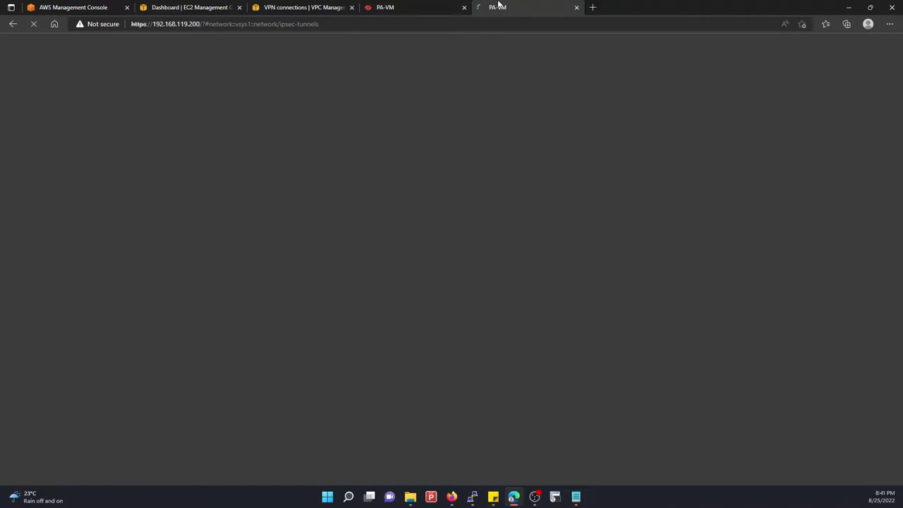
{"action": "left_click", "coordinate": [440, 6]}
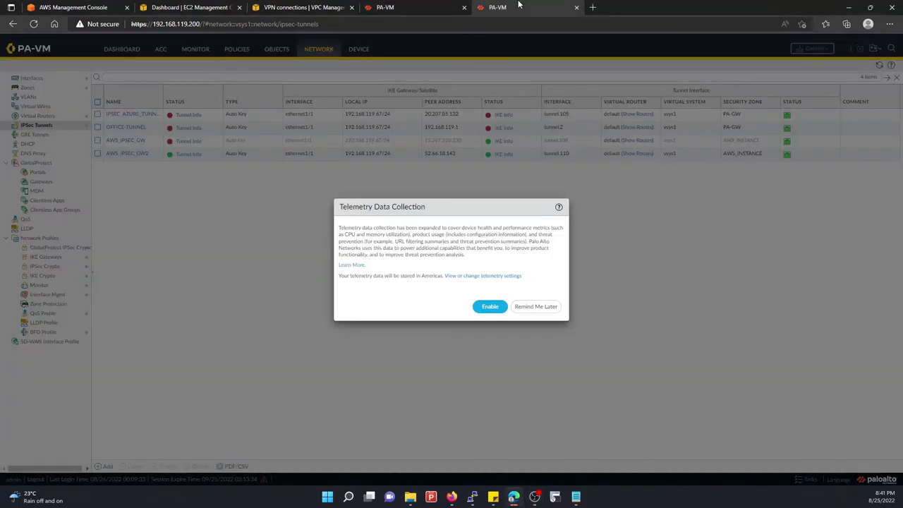
{"action": "left_click", "coordinate": [543, 308]}
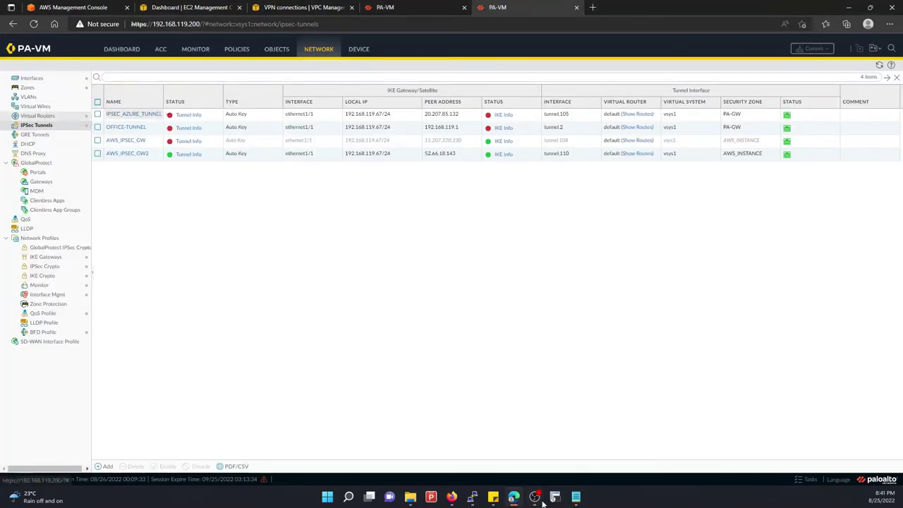
{"action": "left_click", "coordinate": [472, 496]}
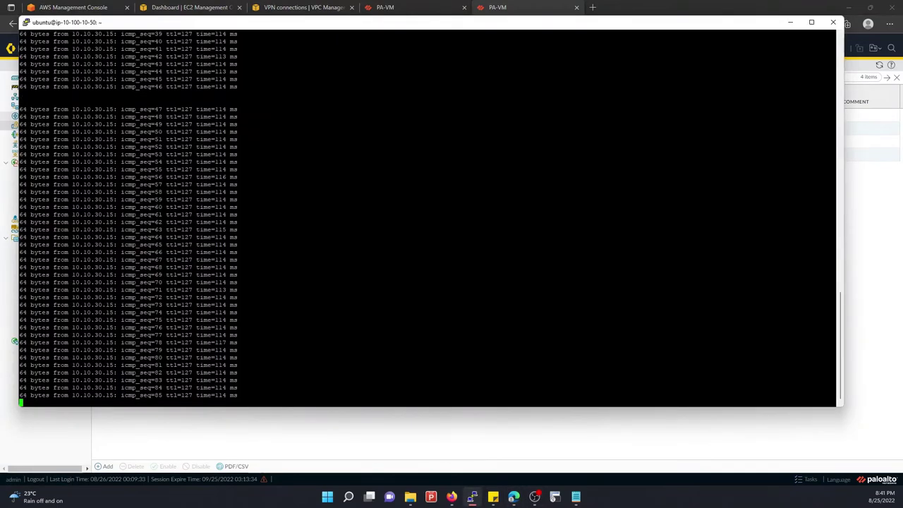
Check the default router's static route monitoring, refreshed to show tunnel.108 Down and tunnel.110 Up
{"action": "key", "text": "Return"}
{"action": "key", "text": "Return"}
{"action": "key", "text": "Return"}
{"action": "key", "text": "Return"}
{"action": "key", "text": "Return"}
{"action": "key", "text": "Return"}
{"action": "key", "text": "Return"}
{"action": "key", "text": "Return"}
{"action": "key", "text": "Return"}
{"action": "key", "text": "Return"}
{"action": "key", "text": "Return"}
{"action": "key", "text": "Return"}
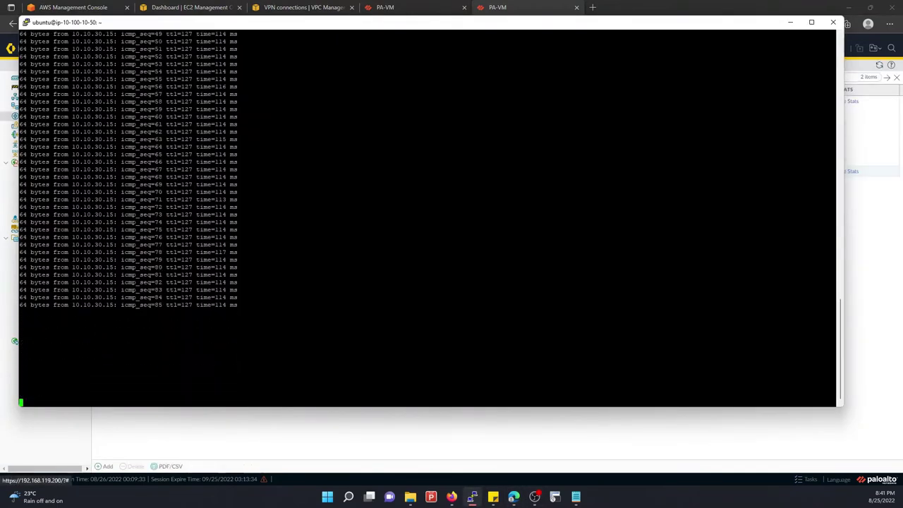
{"action": "left_click", "coordinate": [341, 423]}
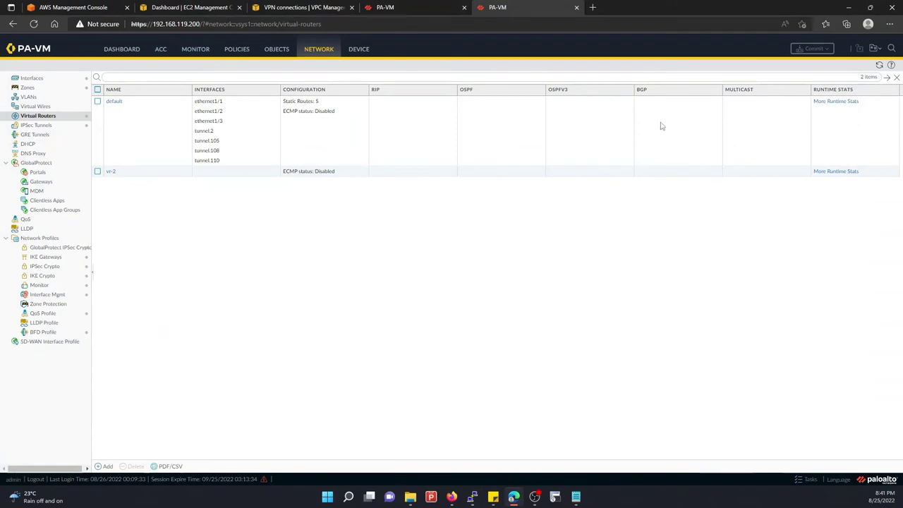
{"action": "left_click", "coordinate": [836, 102]}
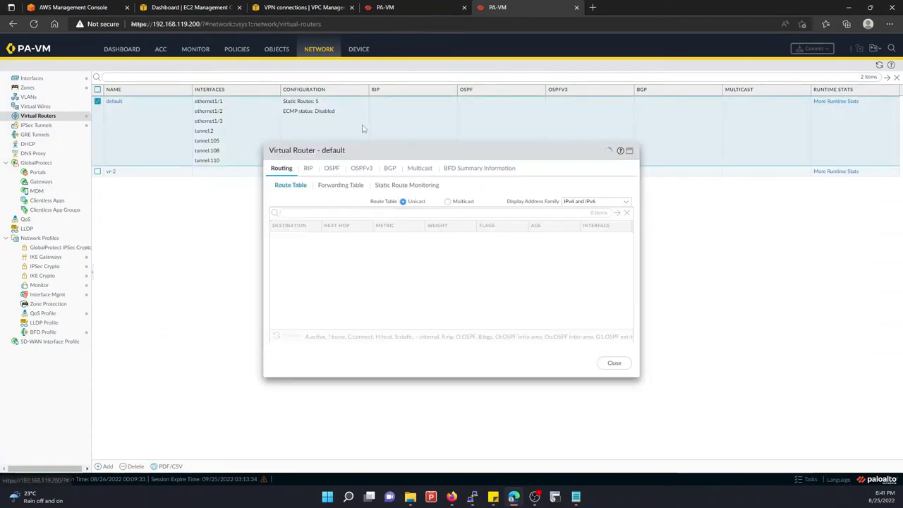
{"action": "left_click", "coordinate": [413, 185]}
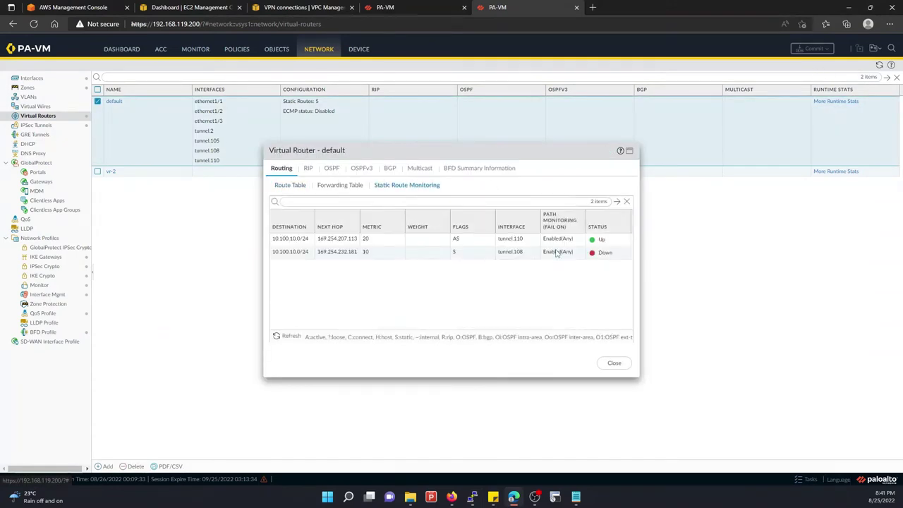
{"action": "left_click", "coordinate": [292, 337]}
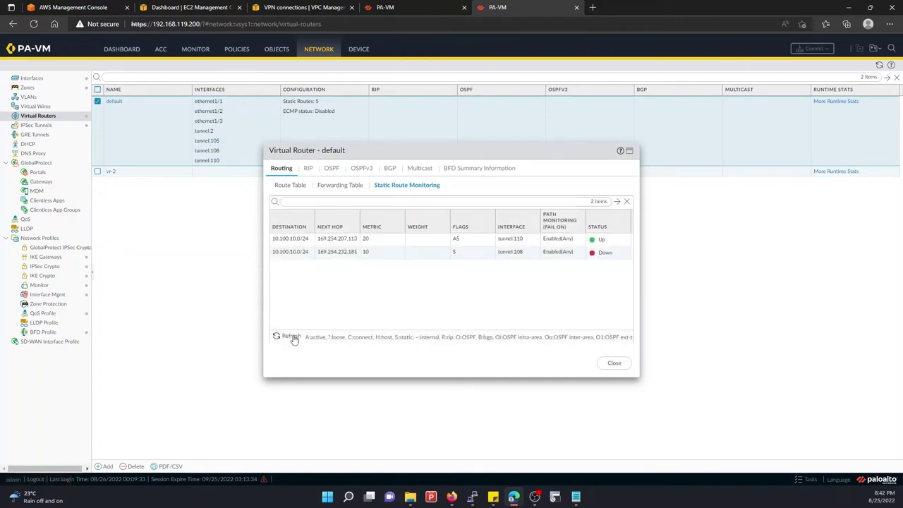
{"action": "left_click", "coordinate": [292, 337]}
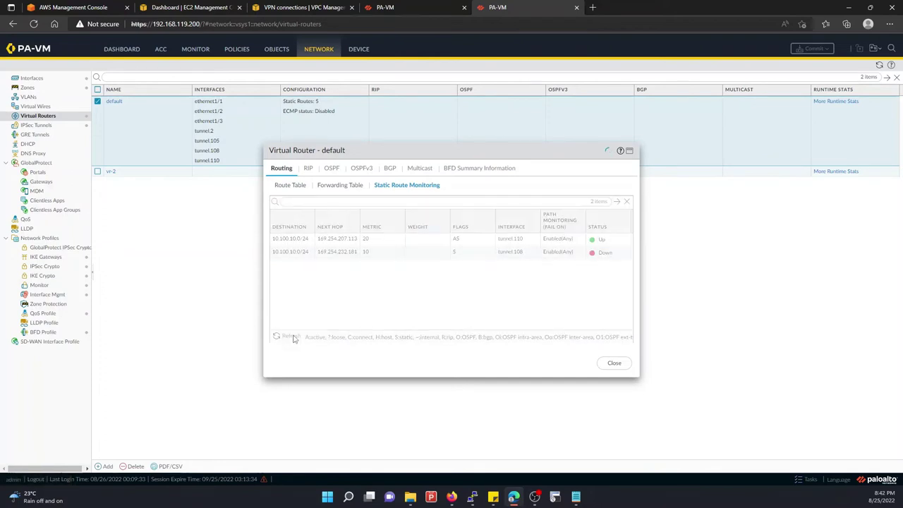
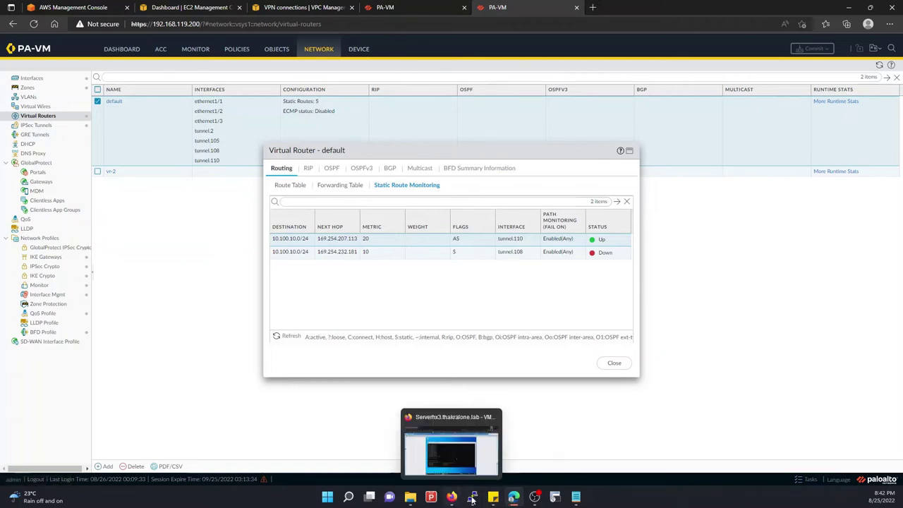
Check the PuTTY ping, refresh route monitoring, then close the router stats and view Policy Based Forwarding (0 rules)
{"action": "mouse_move", "coordinate": [474, 492]}
{"action": "left_click", "coordinate": [464, 448]}
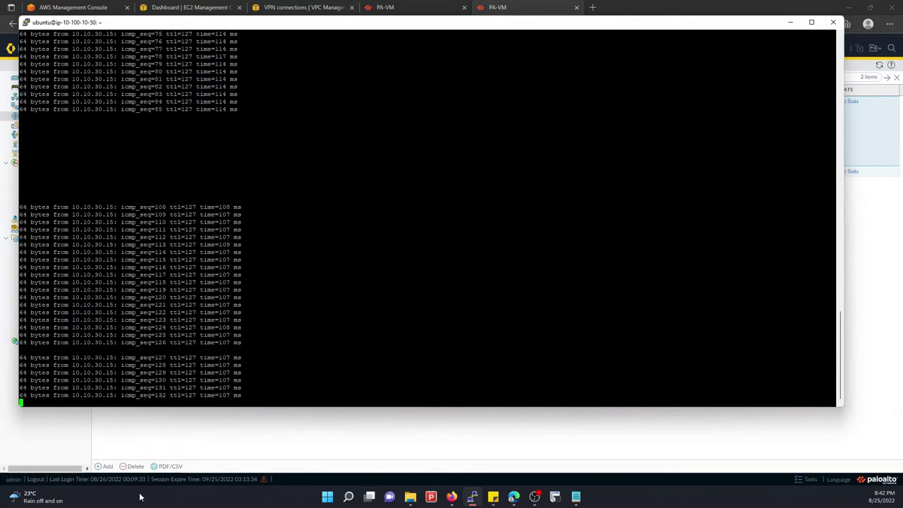
{"action": "left_click", "coordinate": [173, 420]}
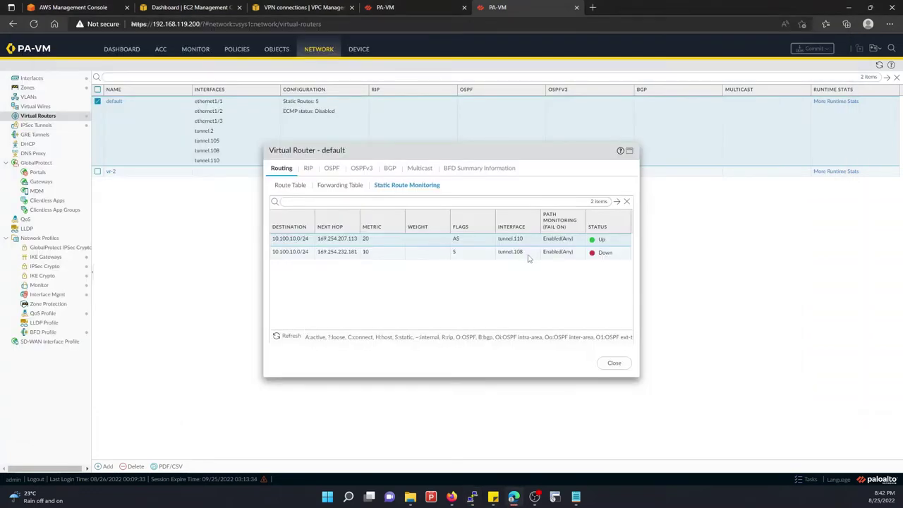
{"action": "left_click", "coordinate": [281, 336]}
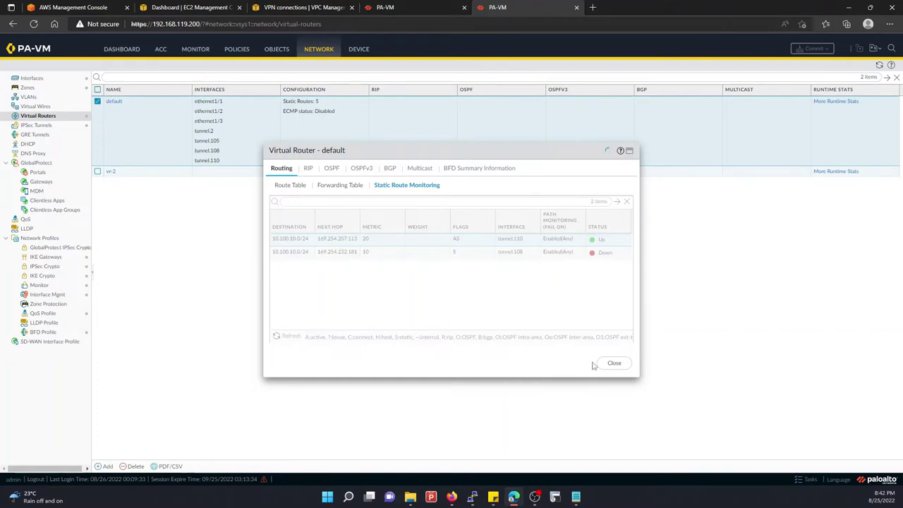
{"action": "key", "text": "Escape"}
{"action": "left_click", "coordinate": [238, 53]}
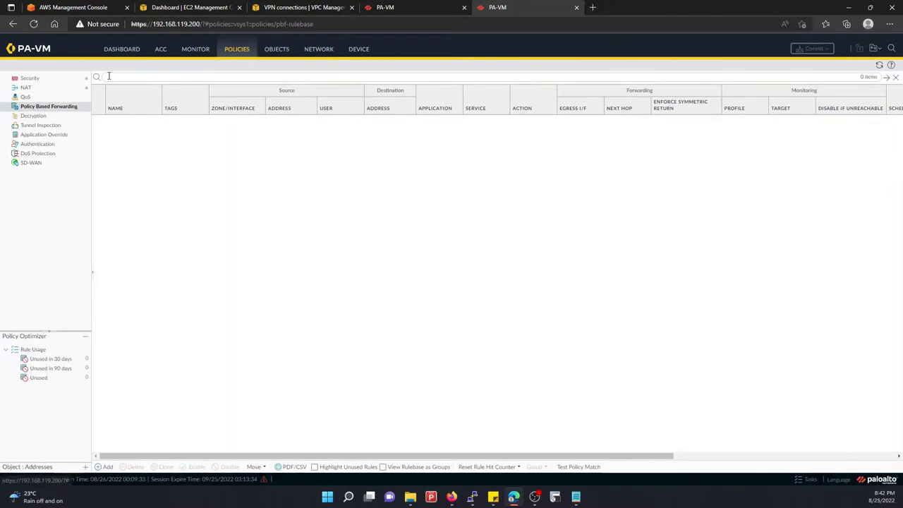
Open the default virtual router's runtime stats, then view the four IPSec tunnels once the commit completes
{"action": "left_click", "coordinate": [320, 50]}
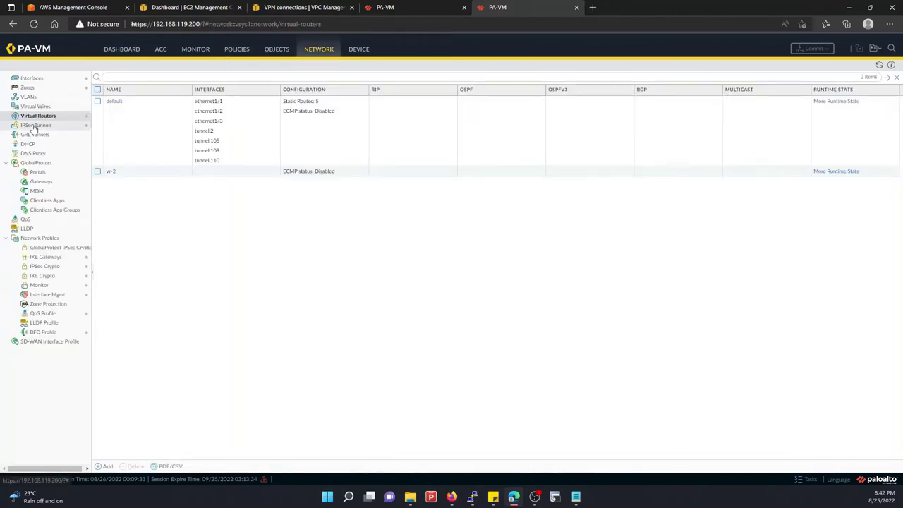
{"action": "left_click", "coordinate": [836, 101]}
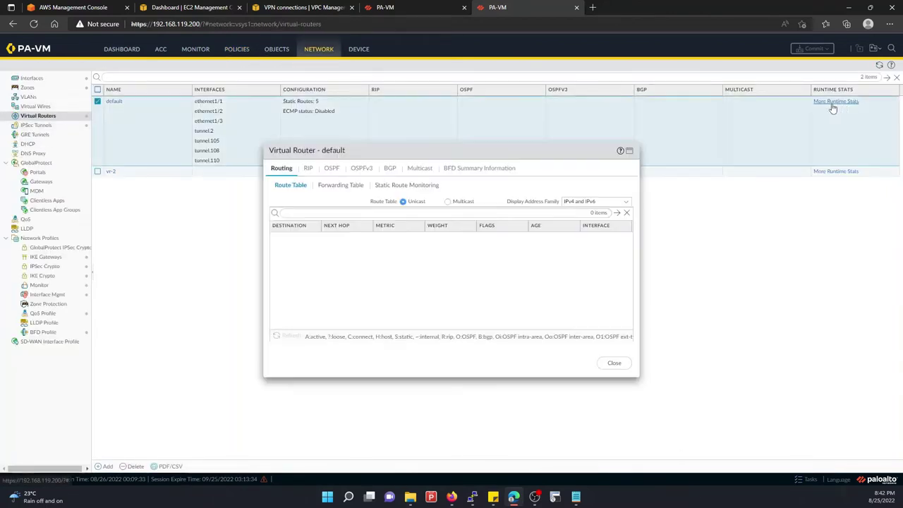
{"action": "left_click", "coordinate": [373, 24]}
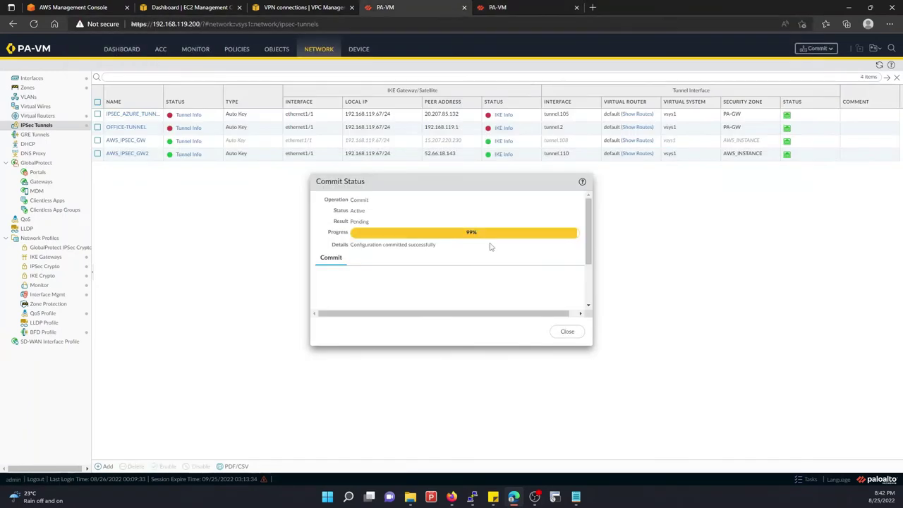
{"action": "left_click", "coordinate": [567, 330]}
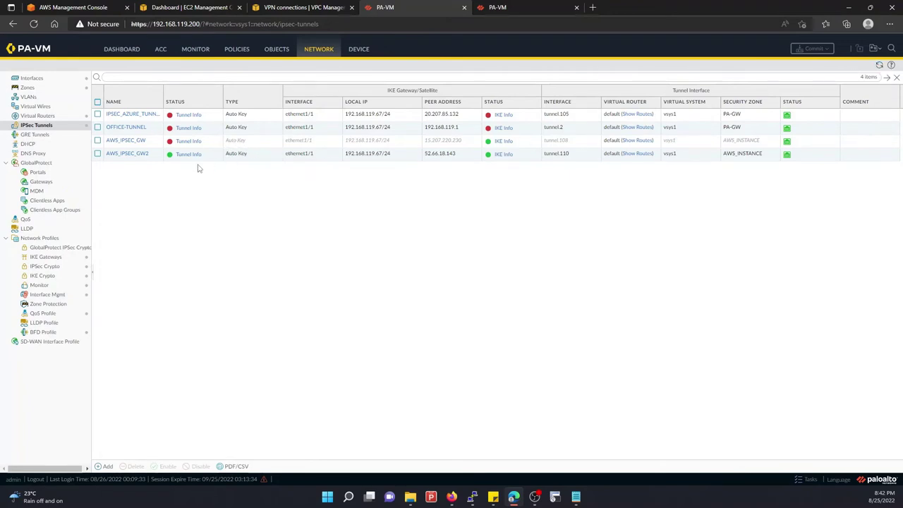
Disable the AWS_IPSEC_GW2 IPSec tunnel
{"action": "left_click", "coordinate": [151, 158]}
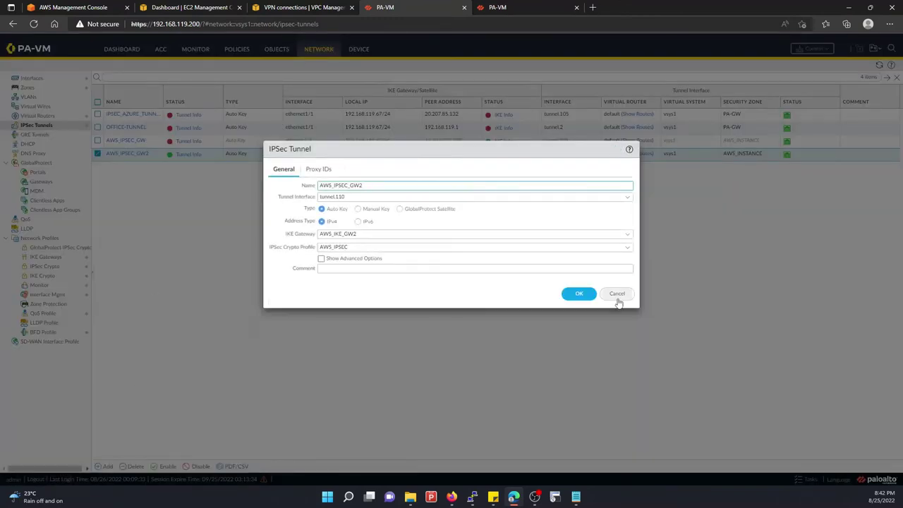
{"action": "left_click", "coordinate": [617, 295]}
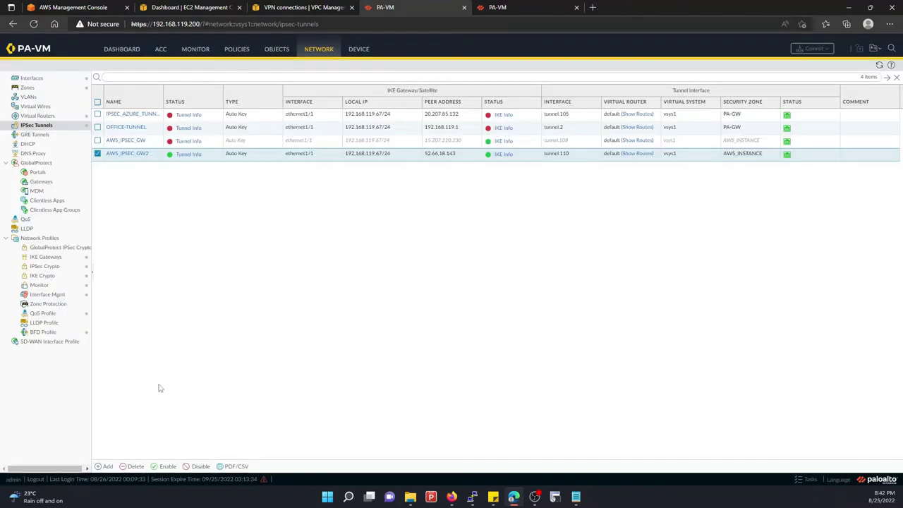
{"action": "left_click", "coordinate": [200, 466]}
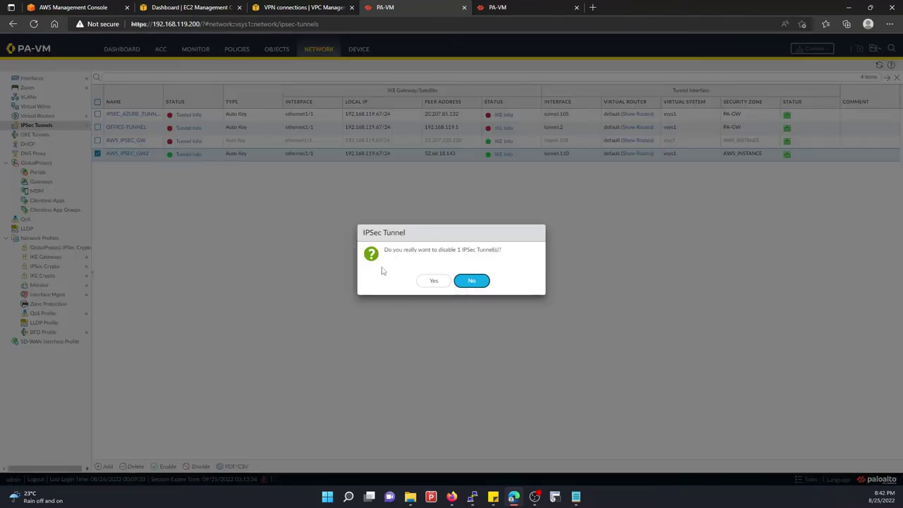
{"action": "left_click", "coordinate": [433, 280]}
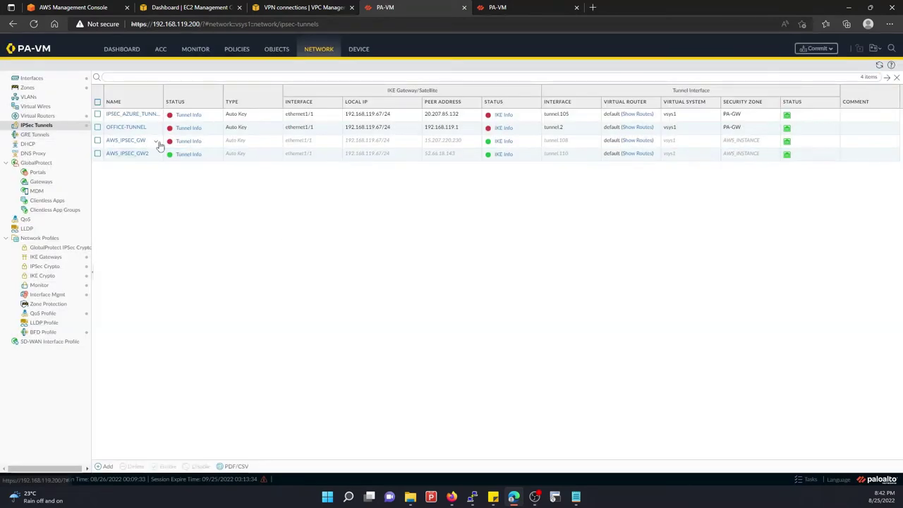
Re-enable the AWS_IPSEC_GW IPSec tunnel
{"action": "left_click", "coordinate": [215, 144]}
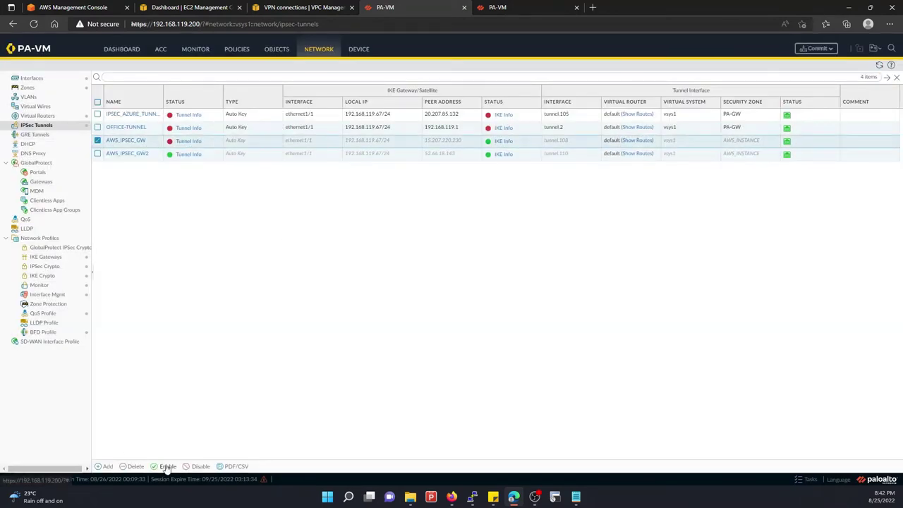
{"action": "left_click", "coordinate": [167, 467]}
{"action": "left_click", "coordinate": [439, 280]}
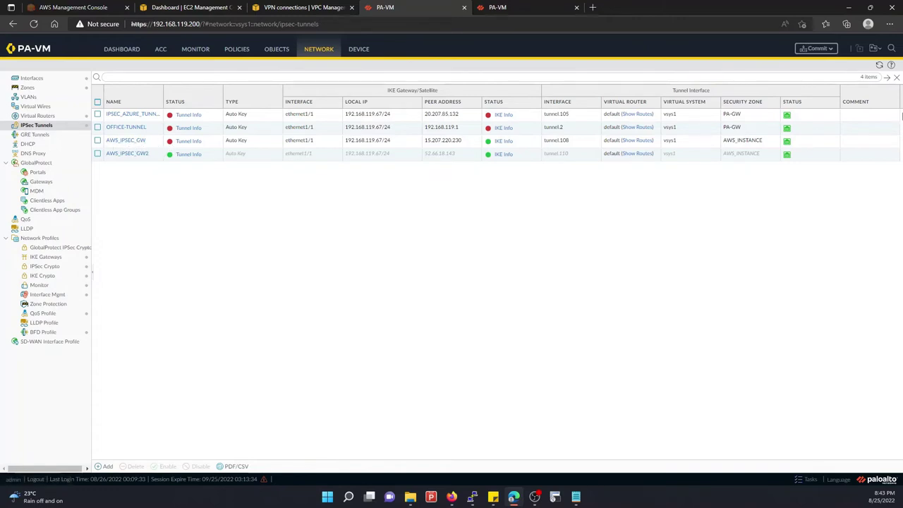
Commit the tunnel changes to the firewall and bring up the ping terminal
{"action": "left_click", "coordinate": [816, 48]}
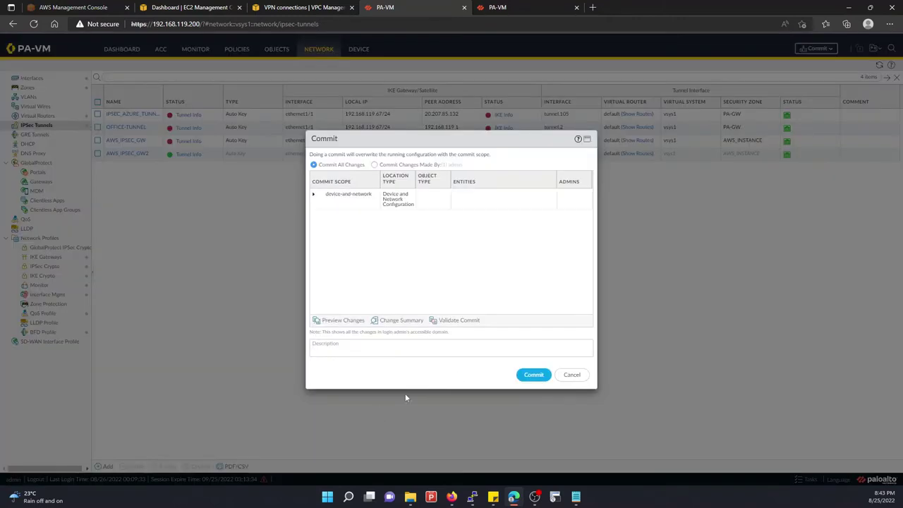
{"action": "left_click", "coordinate": [530, 375]}
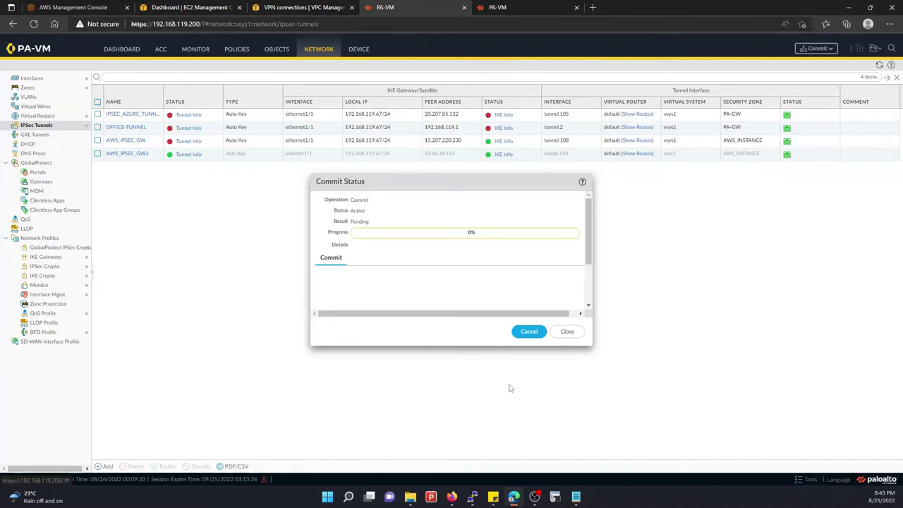
{"action": "left_click", "coordinate": [472, 496]}
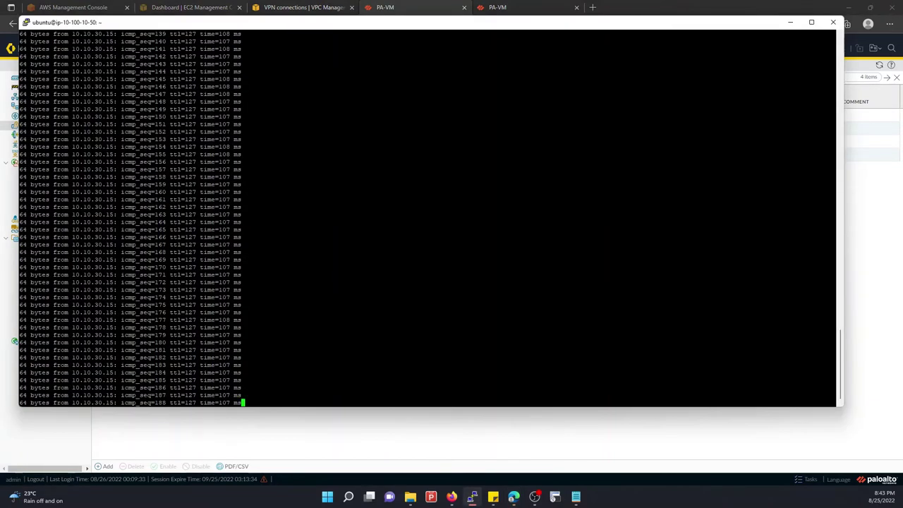
Insert a marker line in the ping to 10.10.30.15, then switch to the ESXi jump host console
{"action": "key", "text": "Return"}
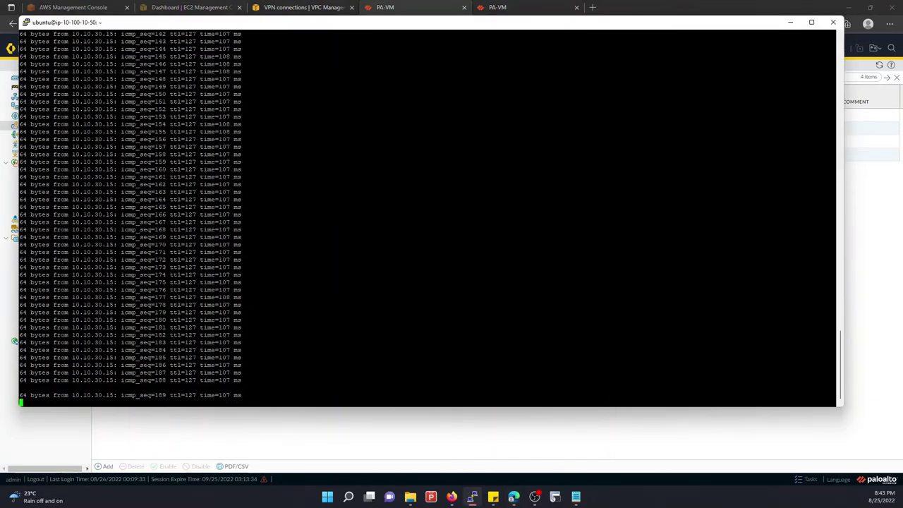
{"action": "key", "text": "alt+Tab"}
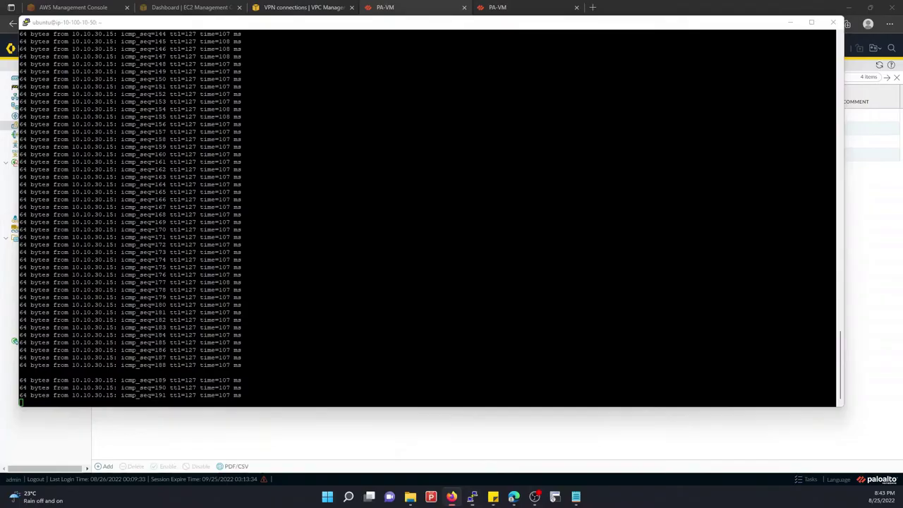
{"action": "key", "text": "alt+Tab"}
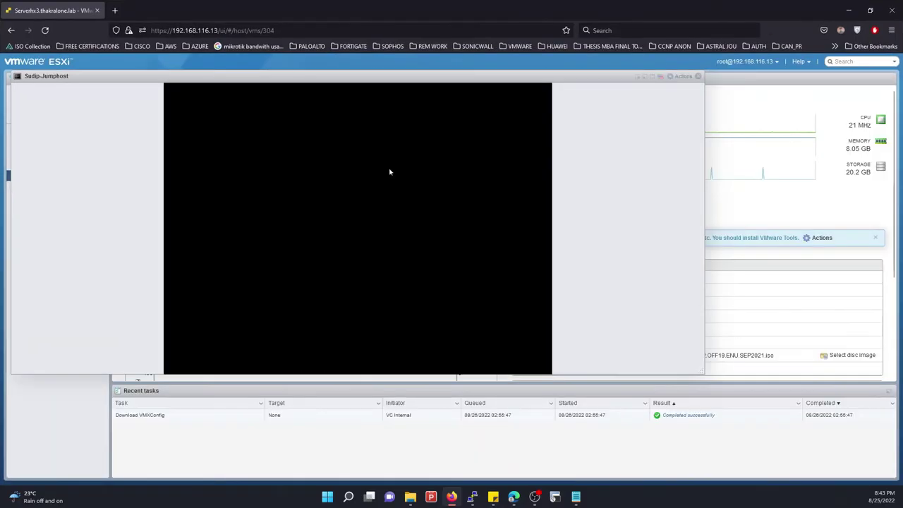
Run 'ping 10.100.10.50 -t' in the Sudip-Jumphost Command Prompt
{"action": "left_click_drag", "start_coordinate": [372, 203], "coordinate": [374, 210]}
{"action": "left_click", "coordinate": [337, 312]}
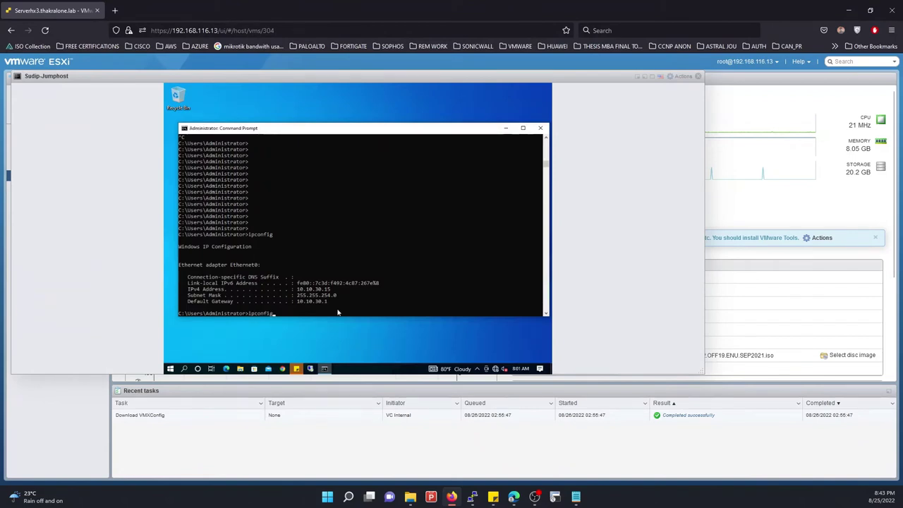
{"action": "type", "text": "ping 10.100.10.50 -t"}
{"action": "key", "text": "Return"}
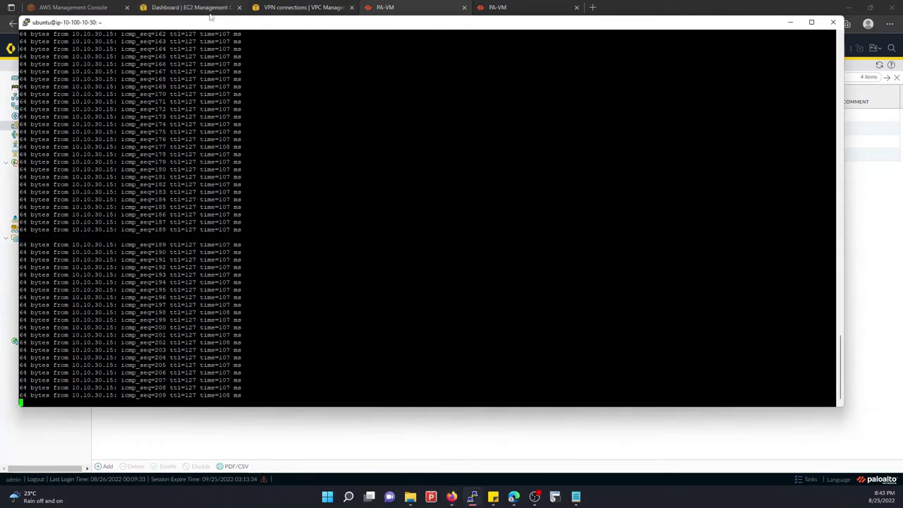
Show and refresh Static Route Monitoring: tunnel.110 route Up, tunnel.108 Down
{"action": "left_click", "coordinate": [867, 188]}
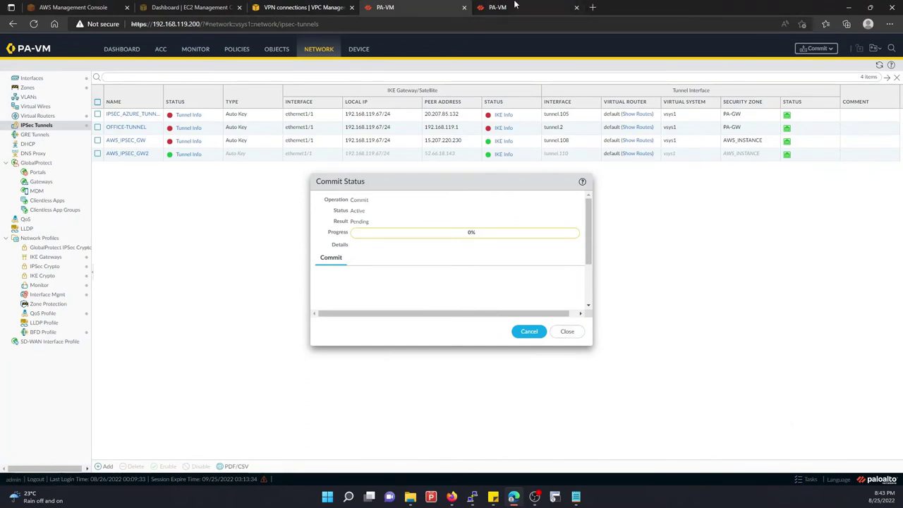
{"action": "key", "text": "ctrl+Tab"}
{"action": "left_click", "coordinate": [427, 185]}
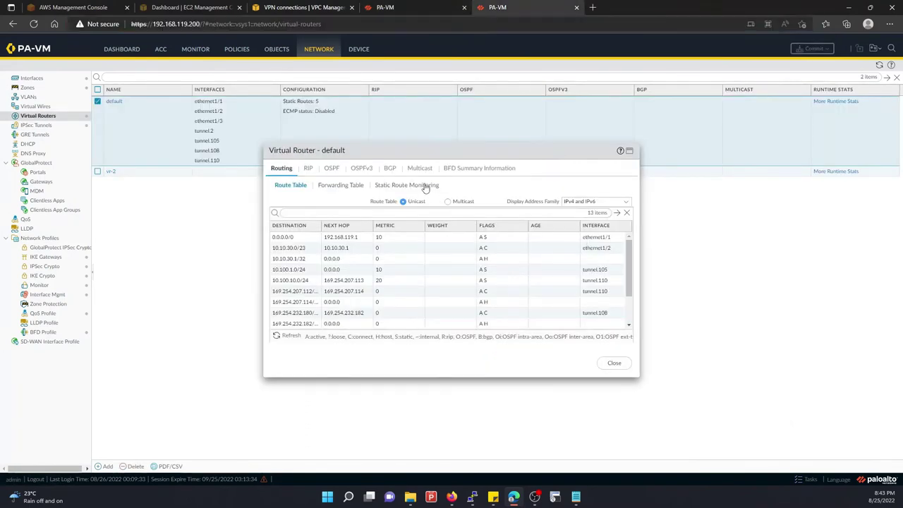
{"action": "left_click", "coordinate": [286, 337]}
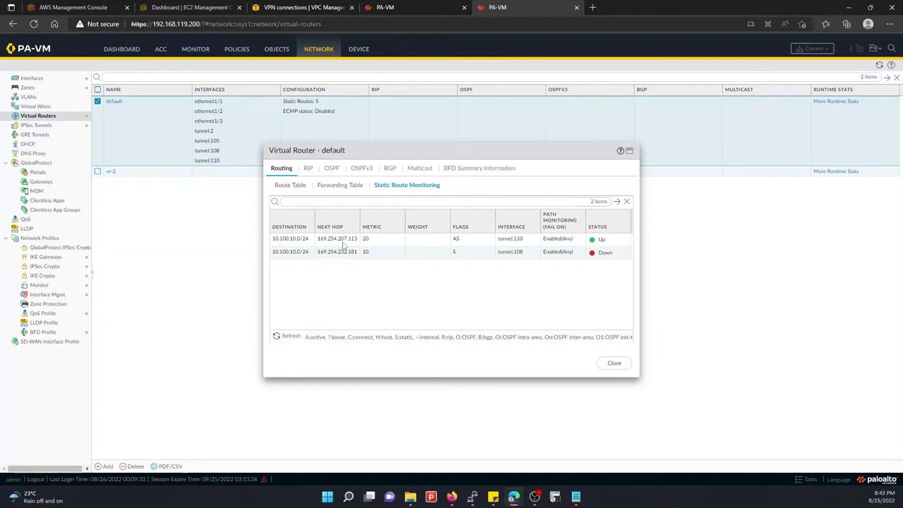
{"action": "left_click", "coordinate": [295, 337]}
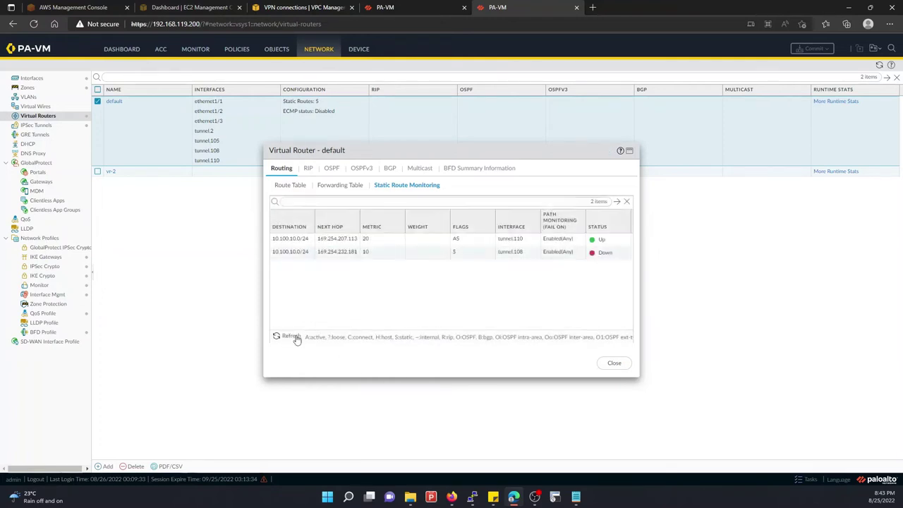
Check commit progress, mark the PuTTY ping output, and return to the firewall
{"action": "left_click", "coordinate": [392, 7]}
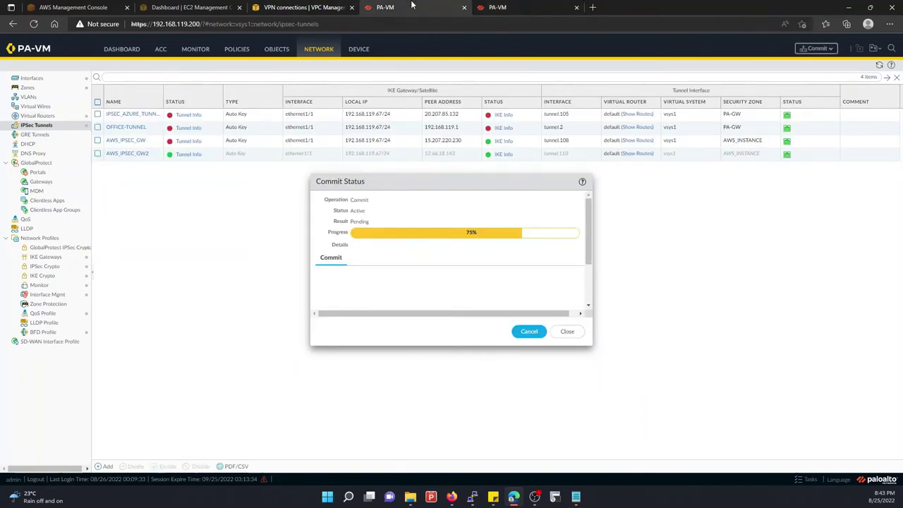
{"action": "left_click", "coordinate": [473, 496]}
{"action": "key", "text": "Return"}
{"action": "key", "text": "Return"}
{"action": "key", "text": "Return"}
{"action": "key", "text": "Return"}
{"action": "key", "text": "Return"}
{"action": "key", "text": "Return"}
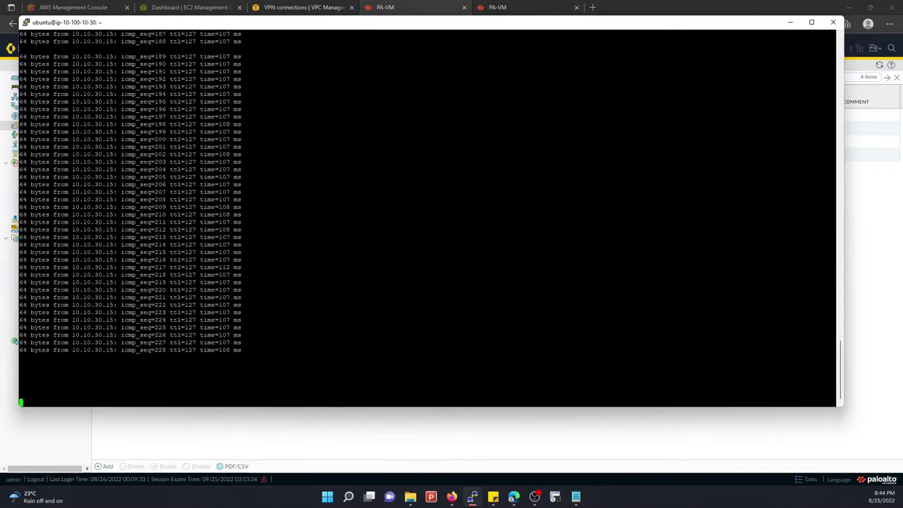
{"action": "left_click", "coordinate": [873, 220]}
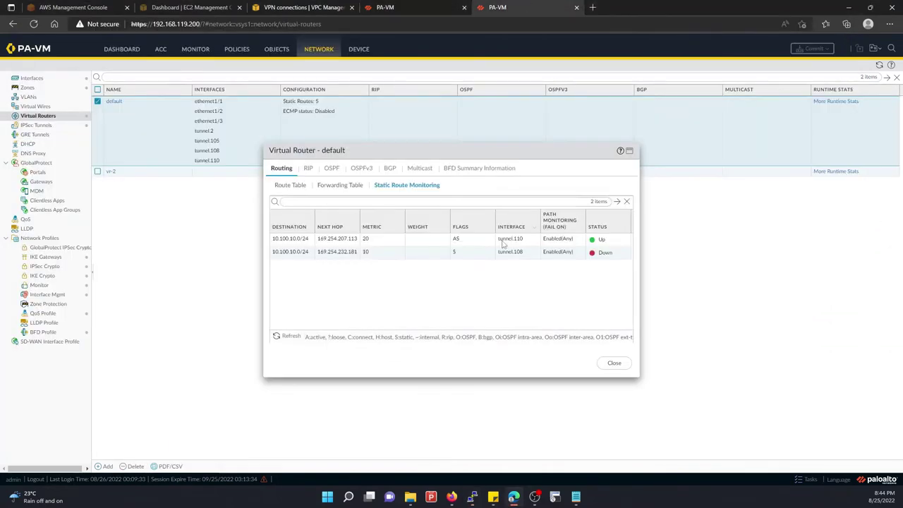
Refresh Static Route Monitoring repeatedly while waiting for the tunnel.108 route to come up
{"action": "left_click", "coordinate": [293, 338]}
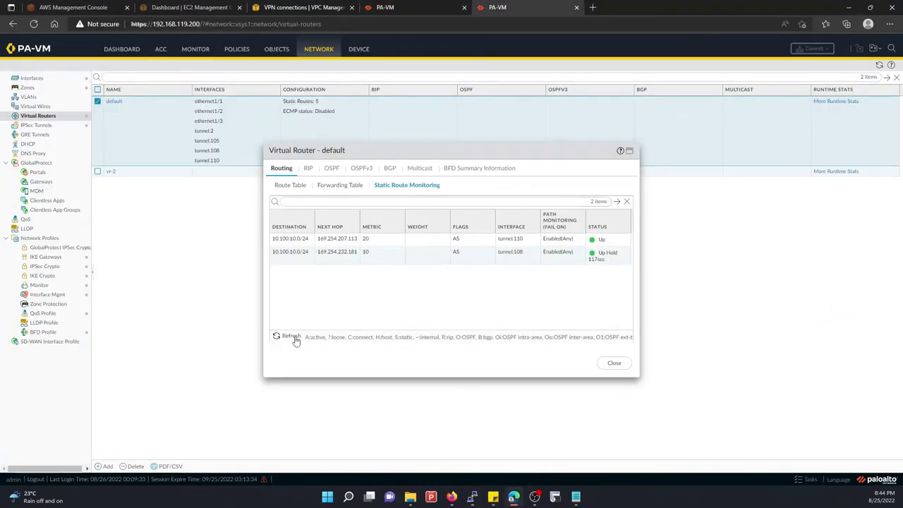
{"action": "left_click", "coordinate": [293, 337]}
{"action": "mouse_move", "coordinate": [600, 263]}
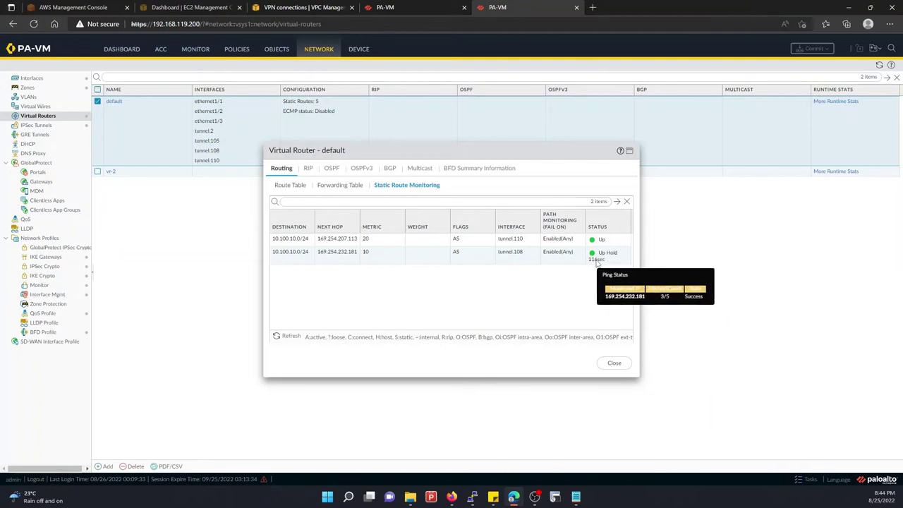
{"action": "left_click", "coordinate": [290, 338]}
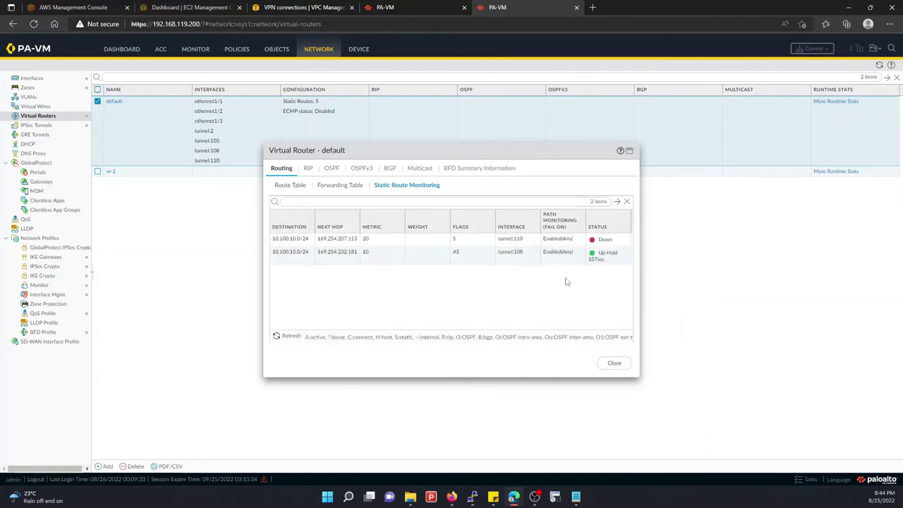
{"action": "left_click", "coordinate": [279, 339]}
{"action": "left_click", "coordinate": [278, 338]}
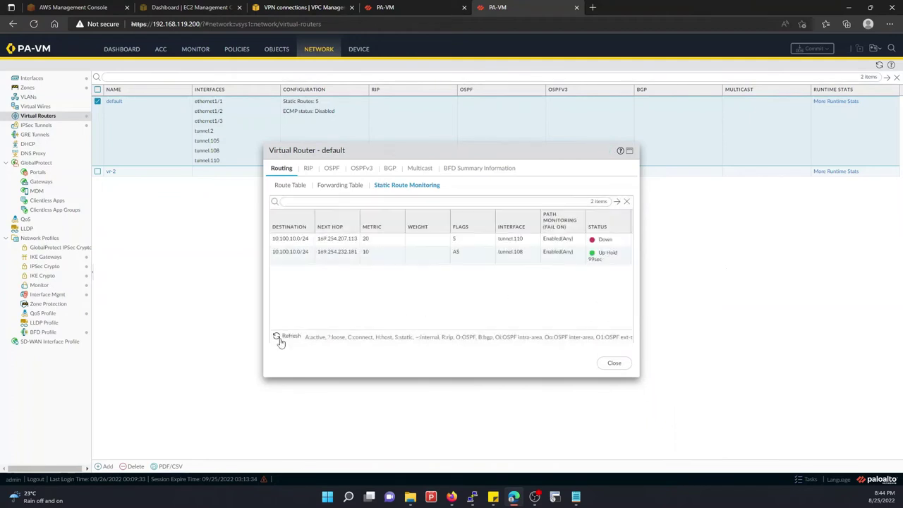
{"action": "left_click", "coordinate": [278, 339]}
{"action": "mouse_move", "coordinate": [595, 260]}
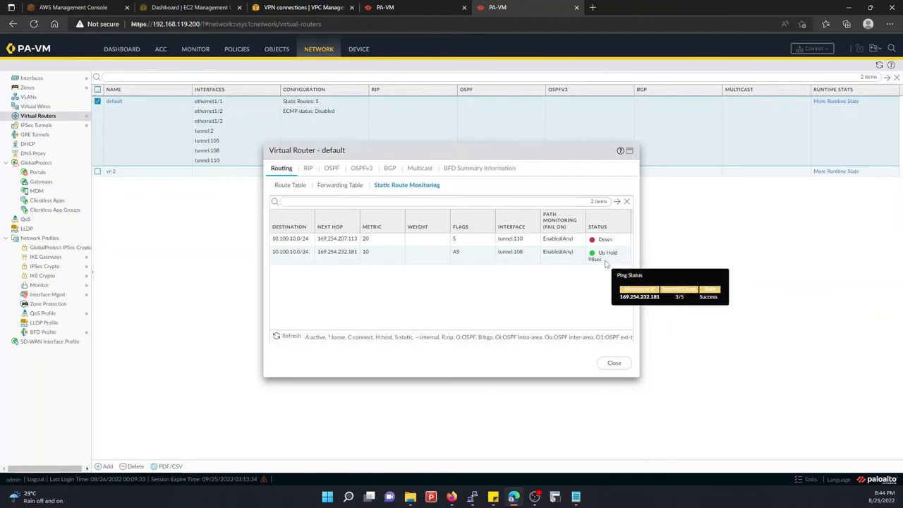
{"action": "left_click", "coordinate": [299, 337]}
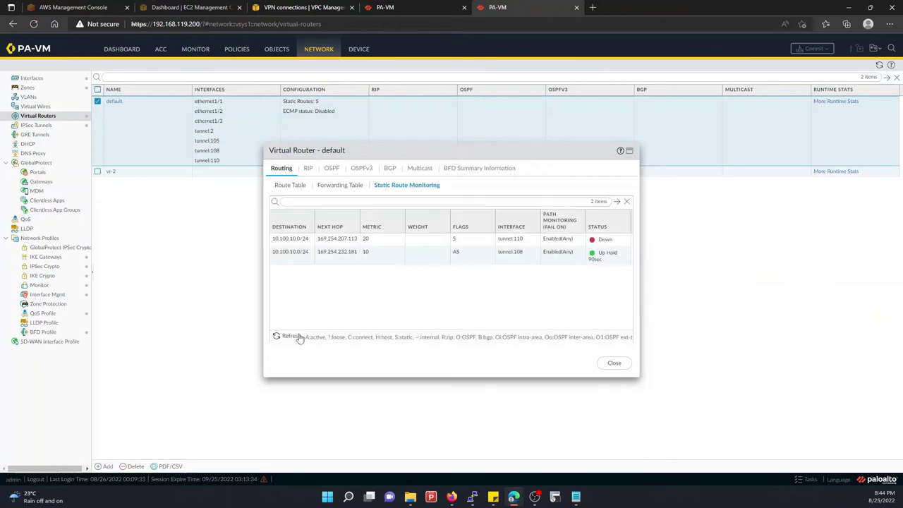
{"action": "left_click", "coordinate": [299, 337]}
{"action": "left_click", "coordinate": [299, 337]}
{"action": "left_click", "coordinate": [299, 337]}
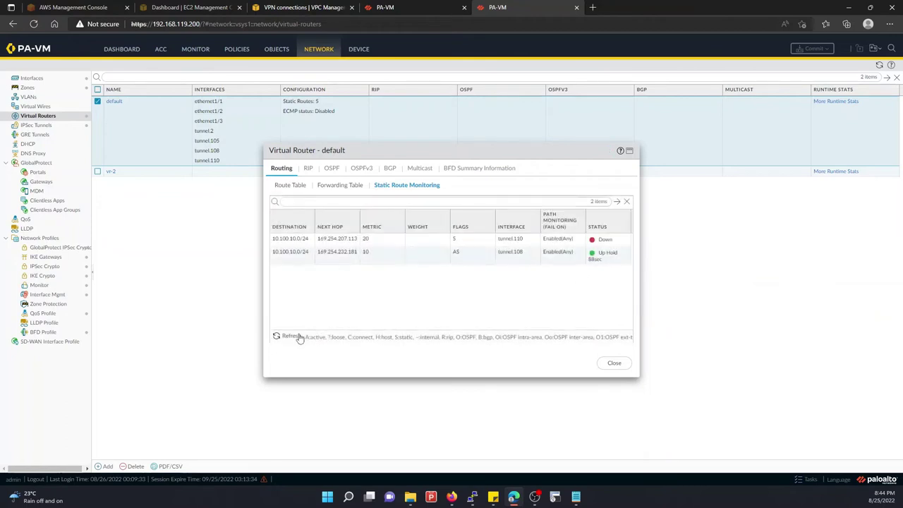
{"action": "left_click", "coordinate": [299, 337]}
{"action": "left_click", "coordinate": [299, 337]}
Keep reloading the route monitoring table to track the up-hold countdown
{"action": "left_click", "coordinate": [288, 337]}
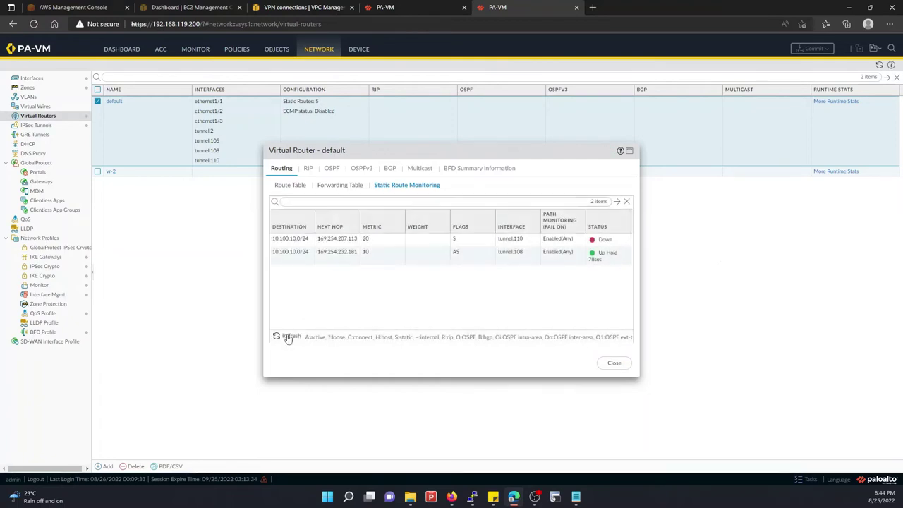
{"action": "left_click", "coordinate": [288, 337]}
{"action": "left_click", "coordinate": [288, 337]}
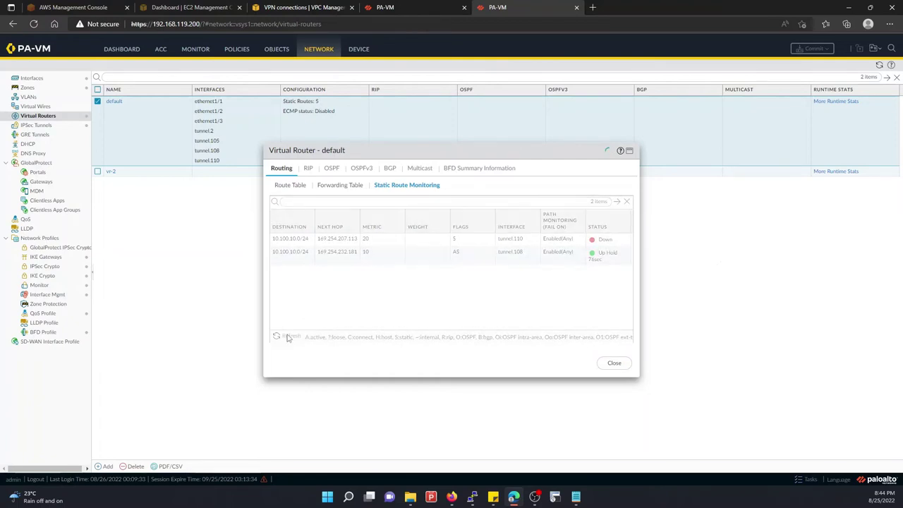
{"action": "left_click", "coordinate": [288, 337]}
{"action": "left_click", "coordinate": [287, 337]}
{"action": "left_click", "coordinate": [288, 337]}
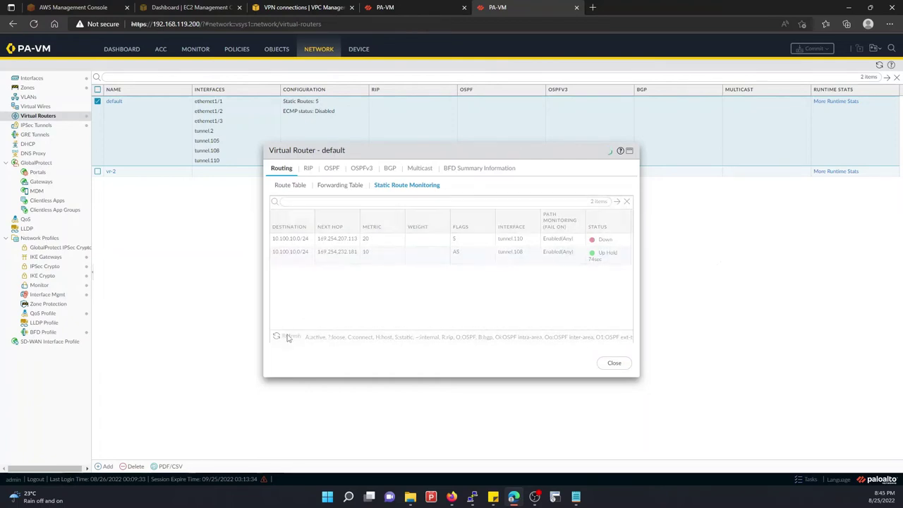
{"action": "left_click", "coordinate": [288, 337]}
{"action": "left_click", "coordinate": [288, 337]}
{"action": "left_click", "coordinate": [288, 337]}
{"action": "left_click", "coordinate": [287, 337]}
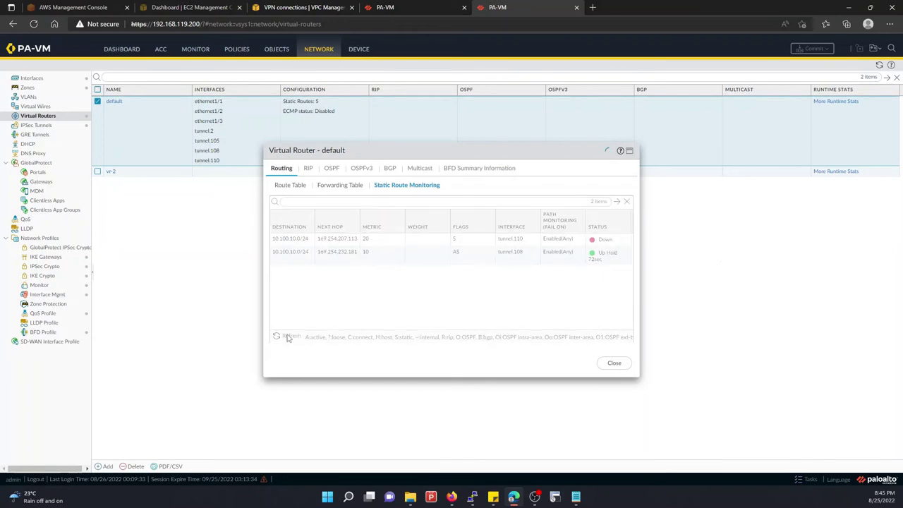
Mark the PuTTY ping output, then refresh until tunnel.108 shows Up and tunnel.110 Down
{"action": "left_click", "coordinate": [472, 496]}
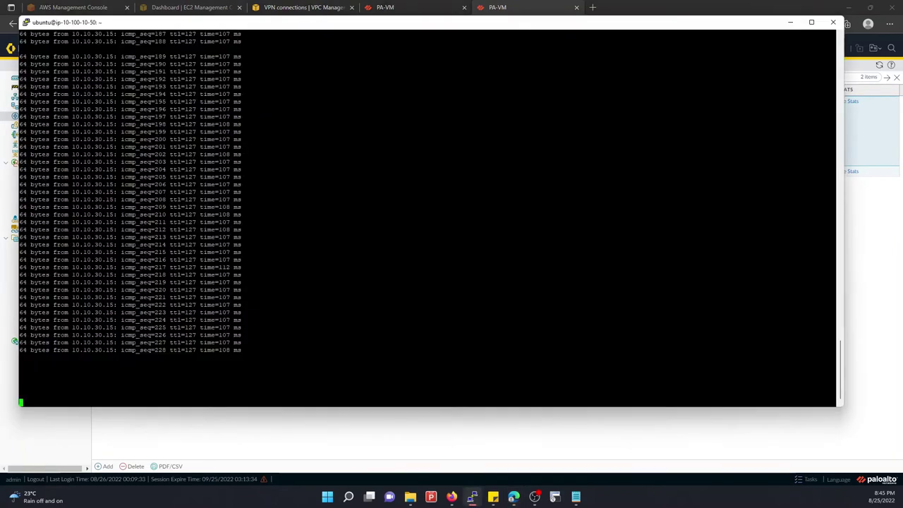
{"action": "key", "text": "Return"}
{"action": "key", "text": "Return"}
{"action": "key", "text": "Return"}
{"action": "key", "text": "Return"}
{"action": "key", "text": "Return"}
{"action": "key", "text": "Return"}
{"action": "key", "text": "Return"}
{"action": "key", "text": "Return"}
{"action": "key", "text": "Return"}
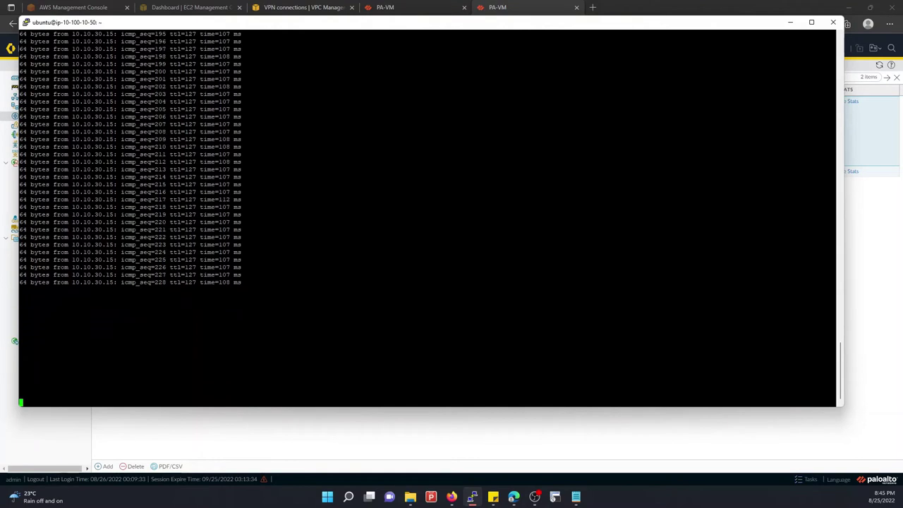
{"action": "left_click", "coordinate": [890, 220]}
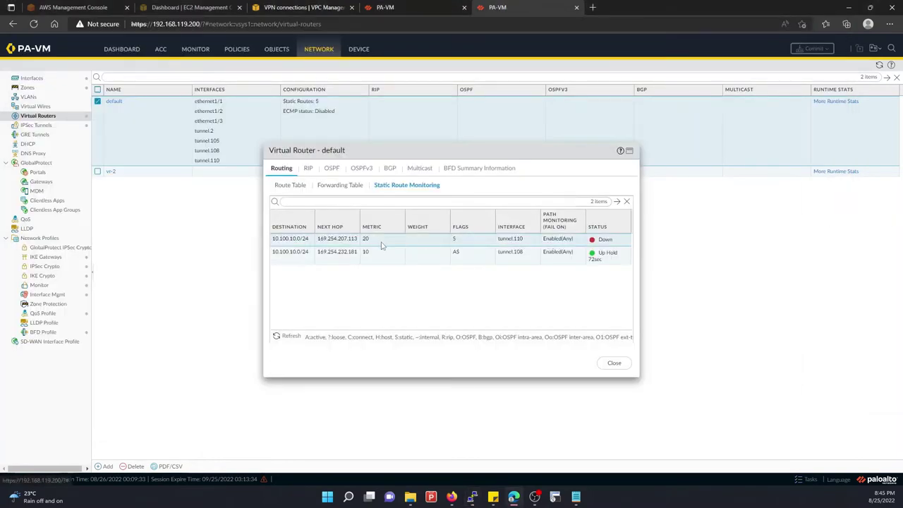
{"action": "left_click", "coordinate": [284, 339]}
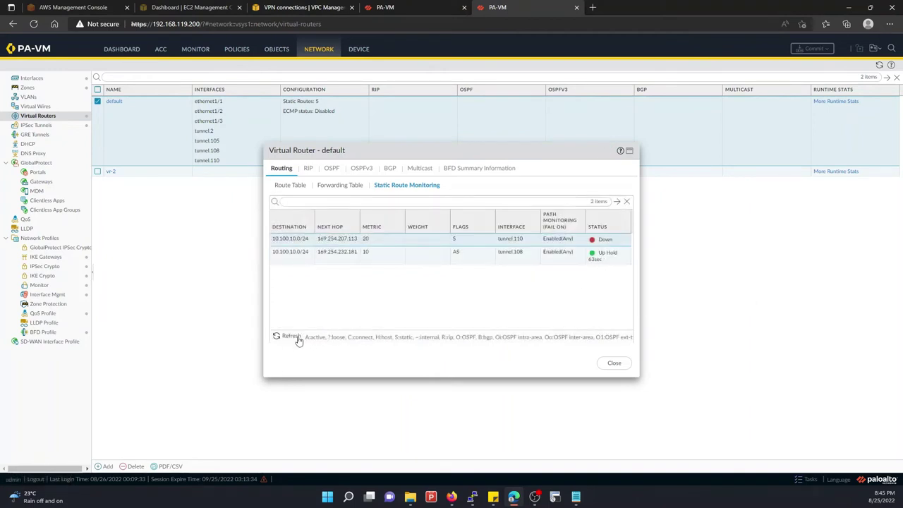
{"action": "left_click", "coordinate": [293, 340]}
Dismiss the commit result, refresh the IPSec Tunnels list, and bring up VPN_PA_GW's tunnel details in AWS
{"action": "left_click", "coordinate": [293, 340]}
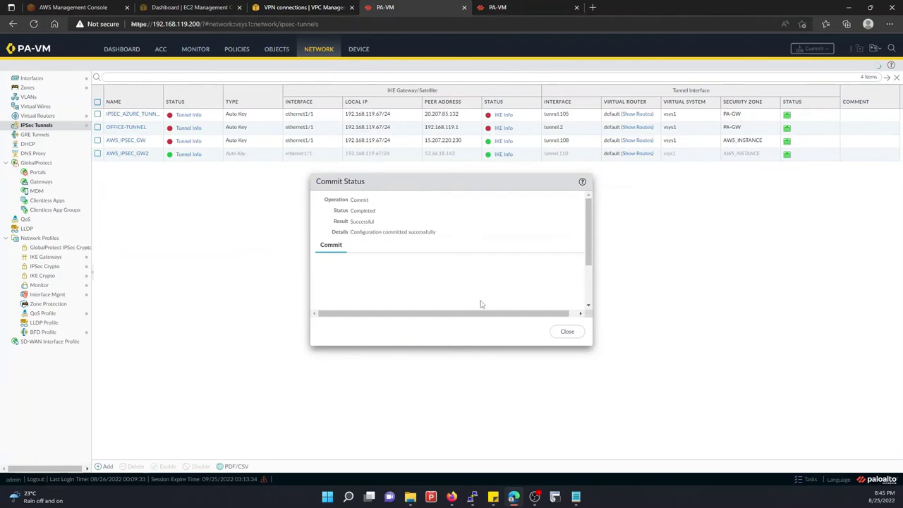
{"action": "left_click", "coordinate": [567, 332]}
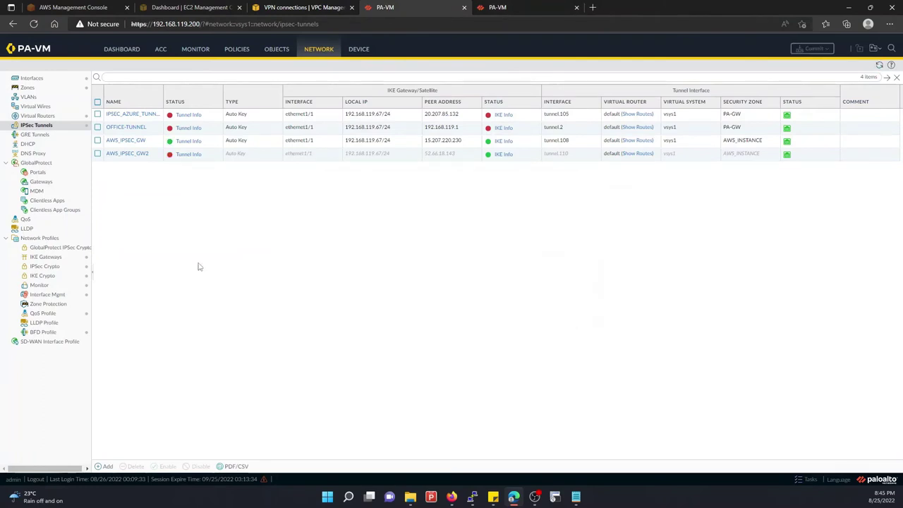
{"action": "left_click", "coordinate": [879, 65]}
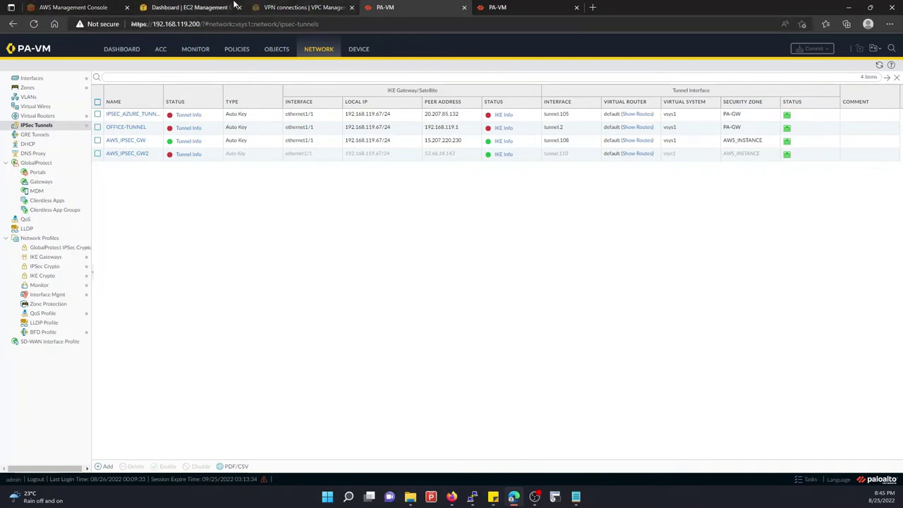
{"action": "left_click", "coordinate": [301, 6]}
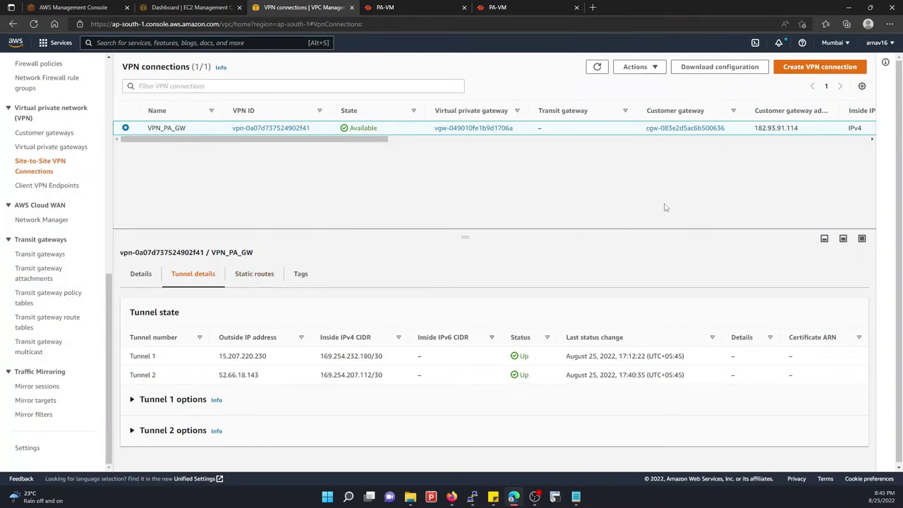
Reload VPN_PA_GW to confirm Tunnel 1 (15.207.220.230) and Tunnel 2 (52.66.18.143) are Up
{"action": "double_click", "coordinate": [597, 66]}
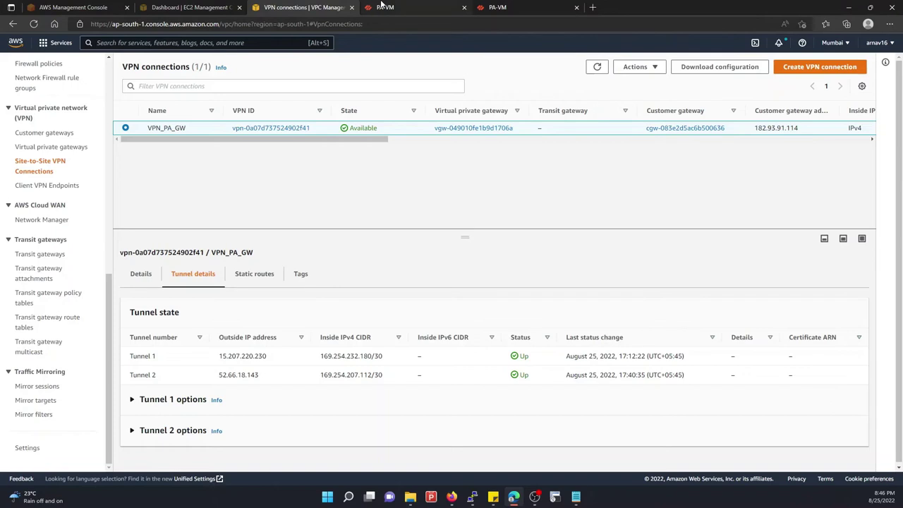
{"action": "left_click", "coordinate": [381, 6]}
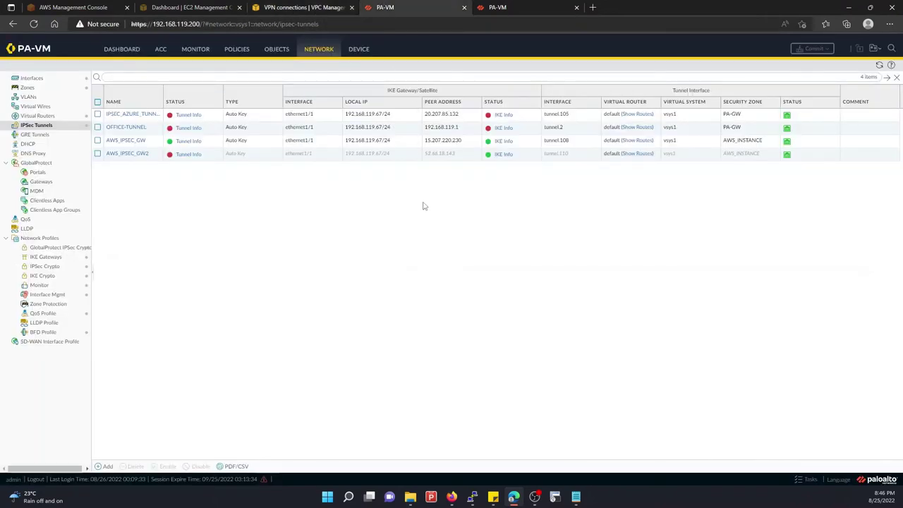
View IKE Gateways, then refresh route monitoring until tunnel.108's 10.100.10.0/24 route is Up and tunnel.110 Down
{"action": "left_click", "coordinate": [47, 257]}
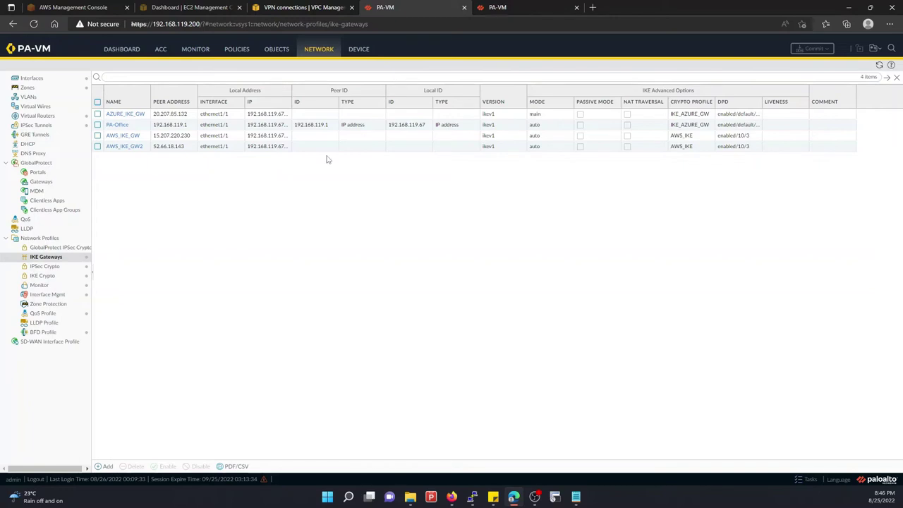
{"action": "left_click", "coordinate": [492, 7]}
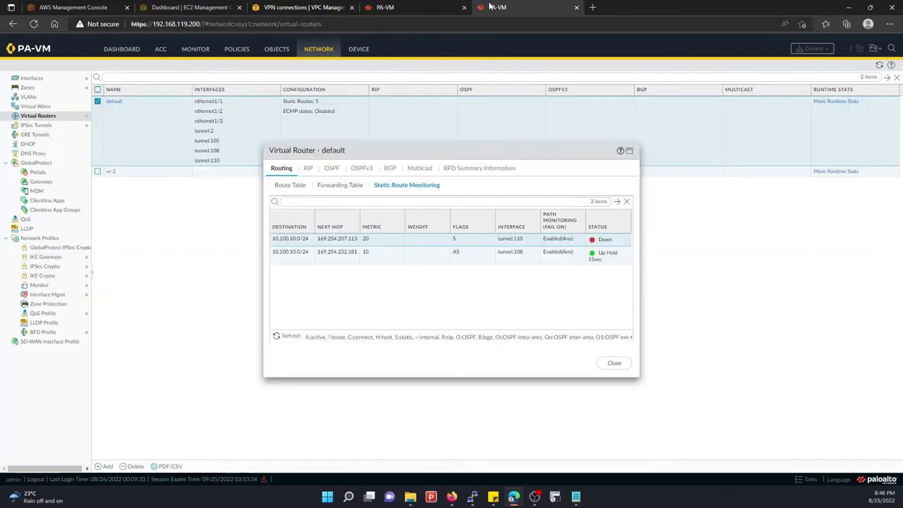
{"action": "left_click", "coordinate": [286, 337]}
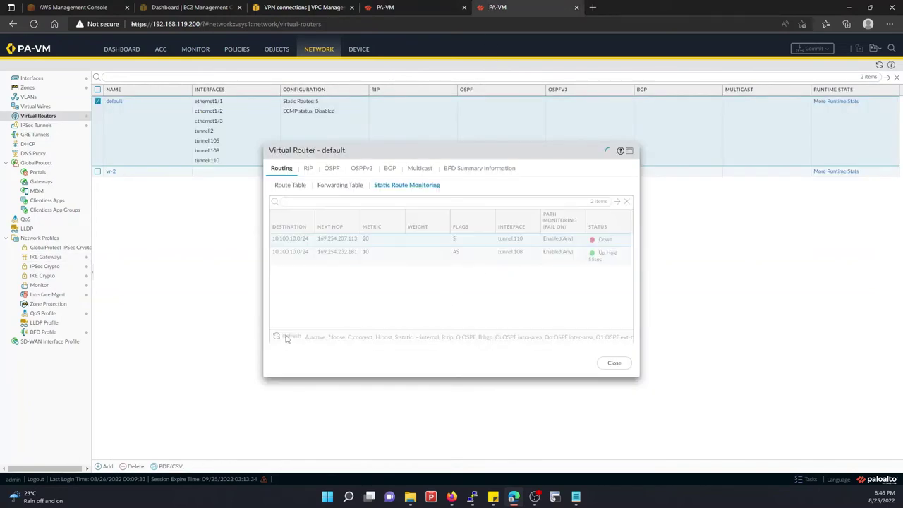
{"action": "left_click", "coordinate": [284, 337]}
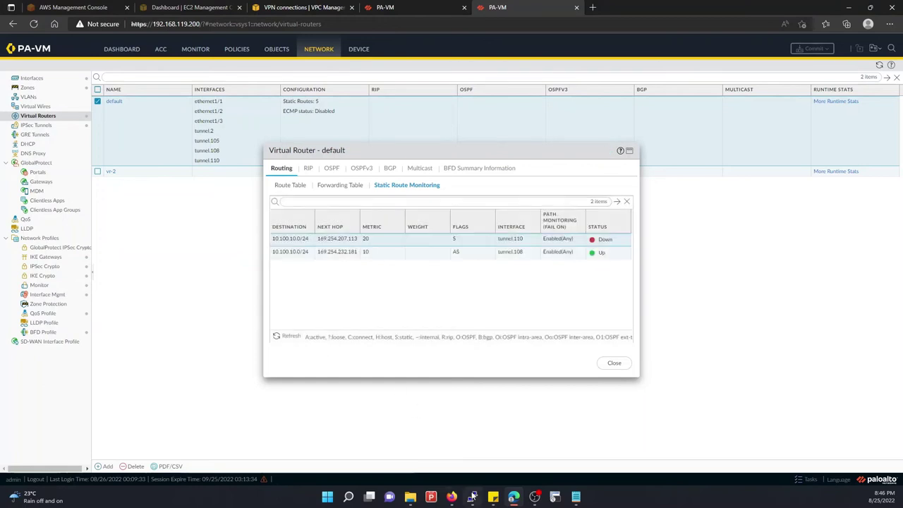
{"action": "left_click", "coordinate": [472, 497]}
Restart the continuous ping to 10.10.30.15
{"action": "scroll", "coordinate": [423, 212], "scroll_direction": "down", "scroll_amount": 2}
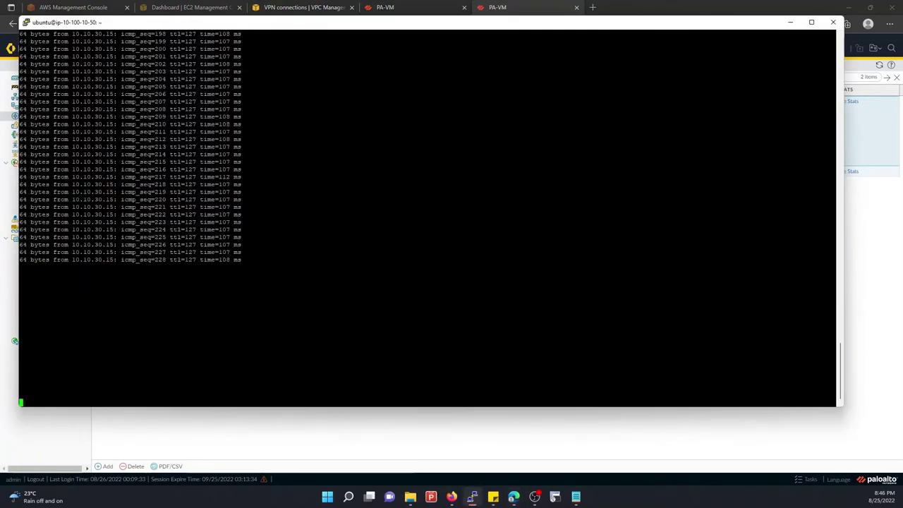
{"action": "key", "text": "ctrl+c"}
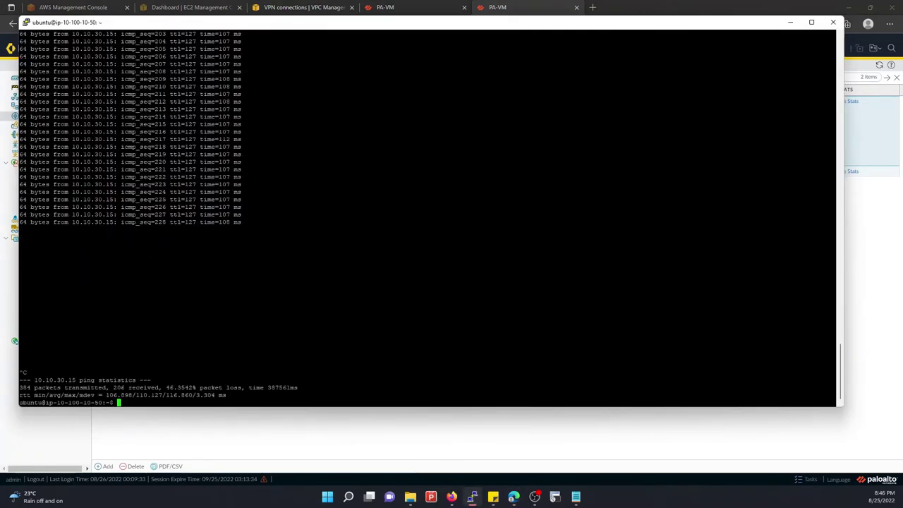
{"action": "key", "text": "Up"}
{"action": "key", "text": "Return"}
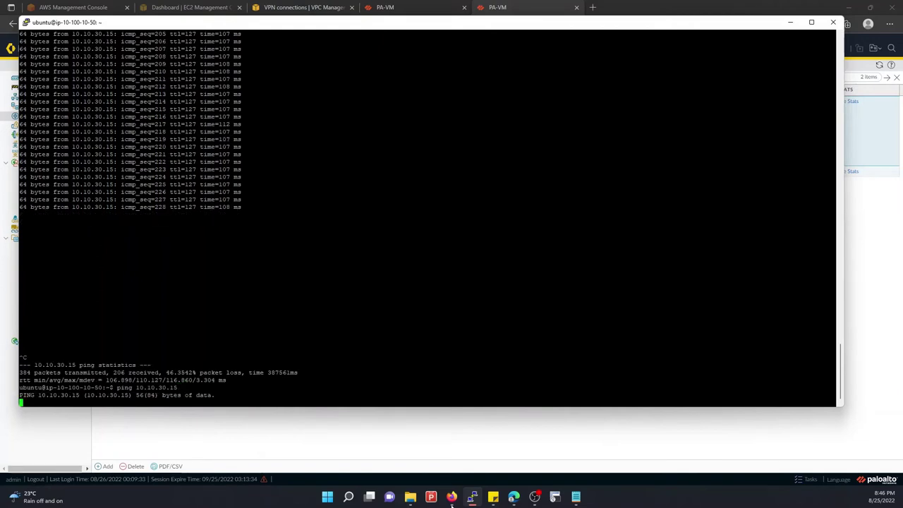
Refresh the static route monitoring status on the route monitoring view
{"action": "left_click", "coordinate": [498, 437]}
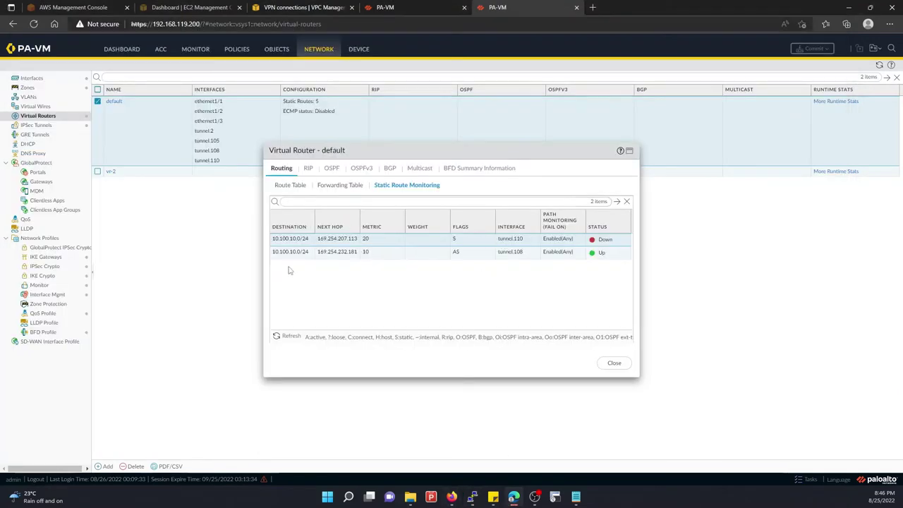
{"action": "left_click", "coordinate": [286, 336]}
{"action": "left_click", "coordinate": [285, 336]}
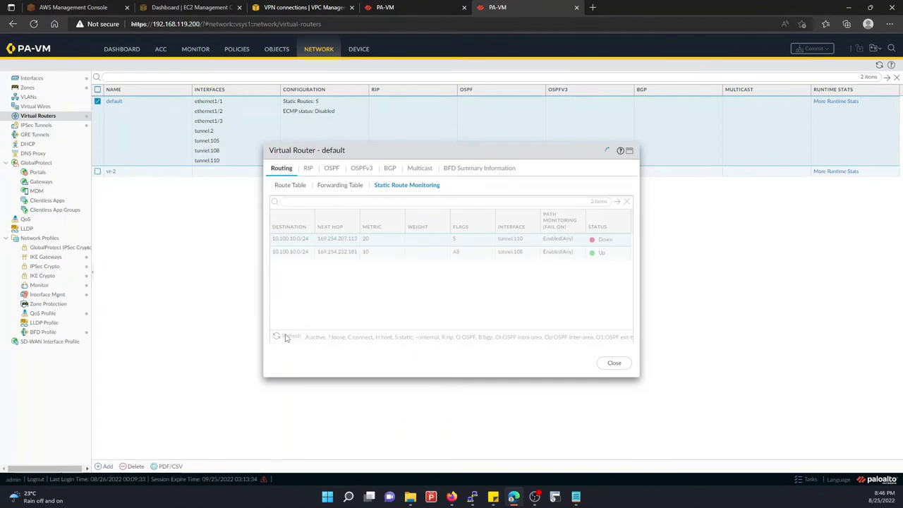
Start the PuTTY SSH session to 192.168.119.200, log in, and move the terminal aside
{"action": "right_click", "coordinate": [474, 497]}
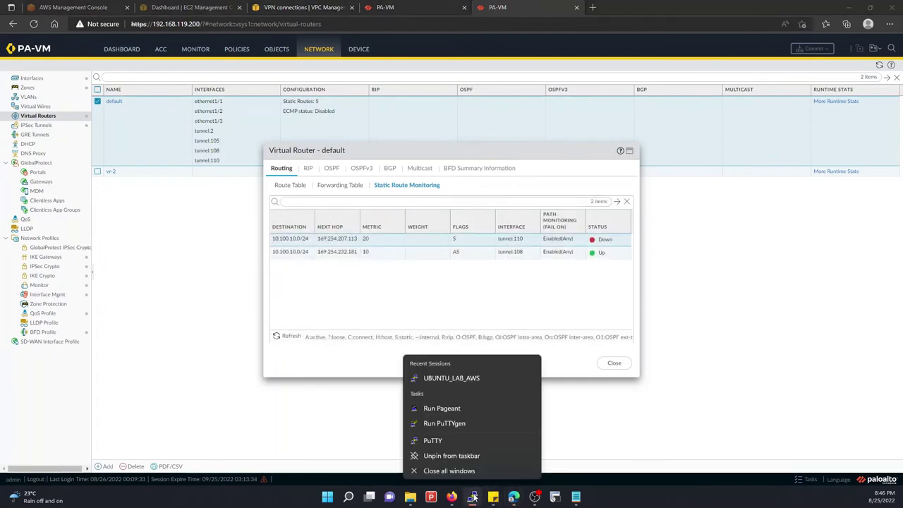
{"action": "left_click", "coordinate": [434, 441]}
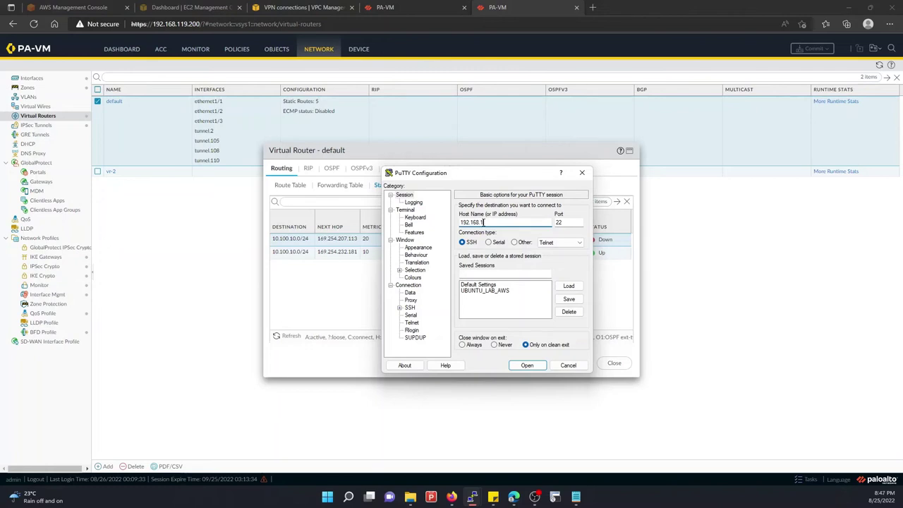
{"action": "key", "text": "Return"}
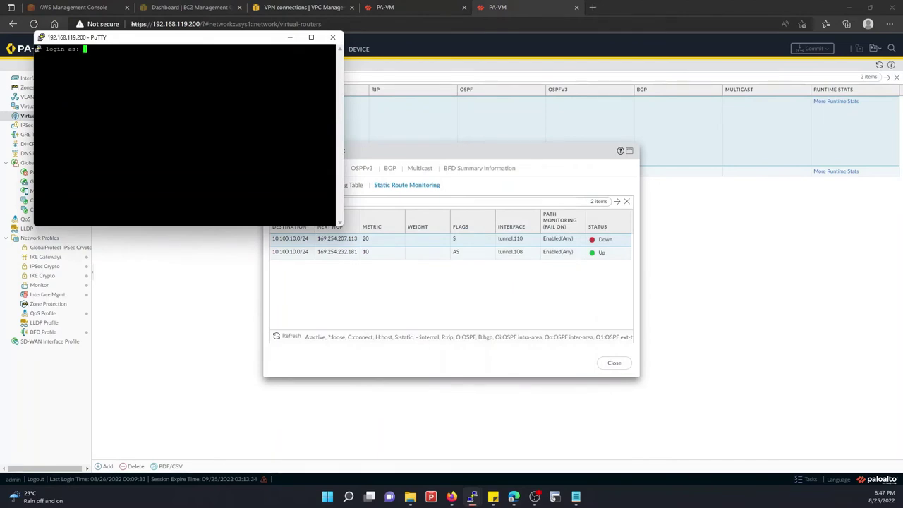
{"action": "type", "text": "admin"}
{"action": "key", "text": "Return"}
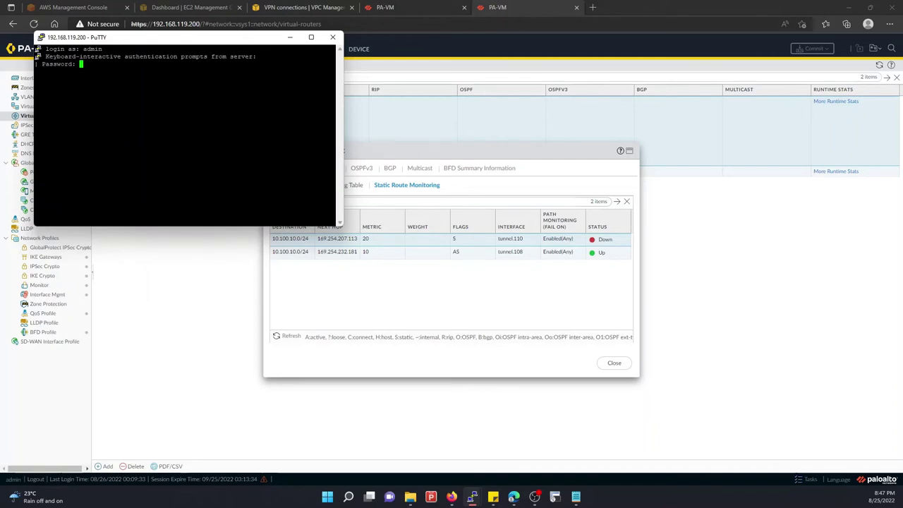
{"action": "key", "text": "Return"}
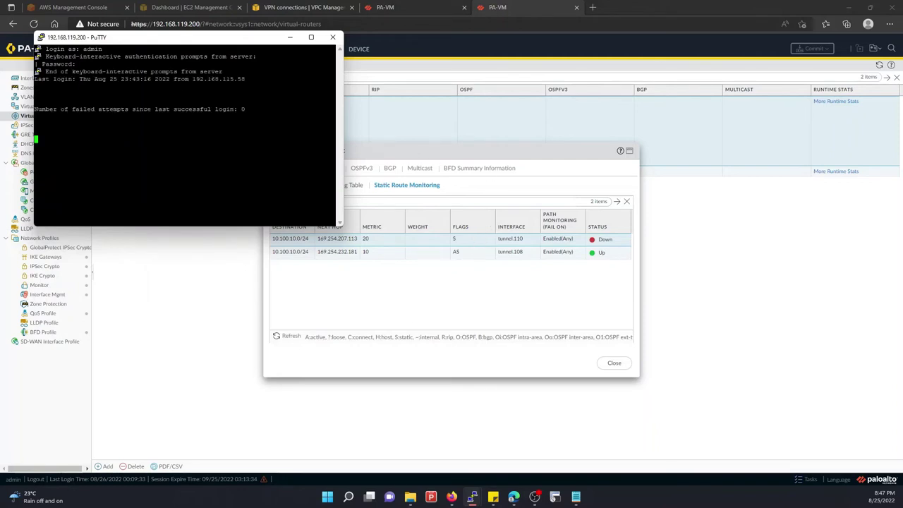
{"action": "left_click_drag", "start_coordinate": [184, 37], "coordinate": [589, 201]}
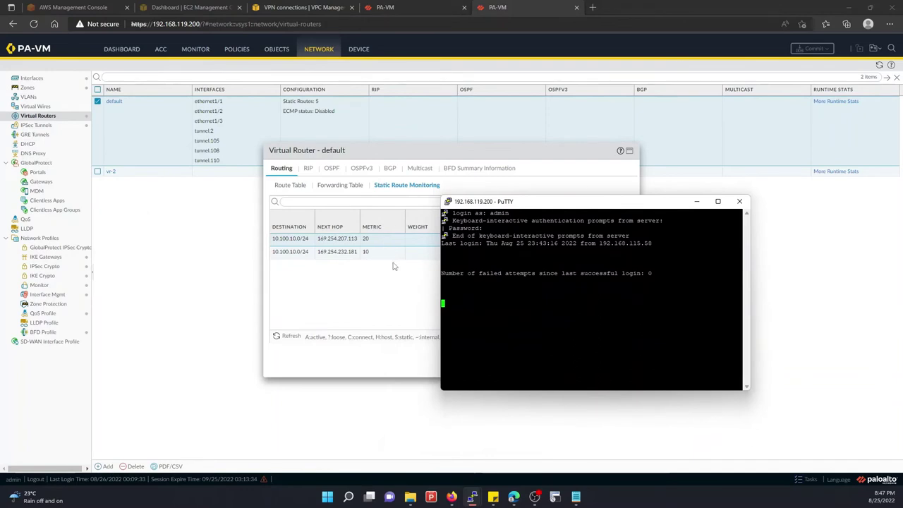
{"action": "left_click", "coordinate": [394, 265]}
{"action": "left_click", "coordinate": [291, 337]}
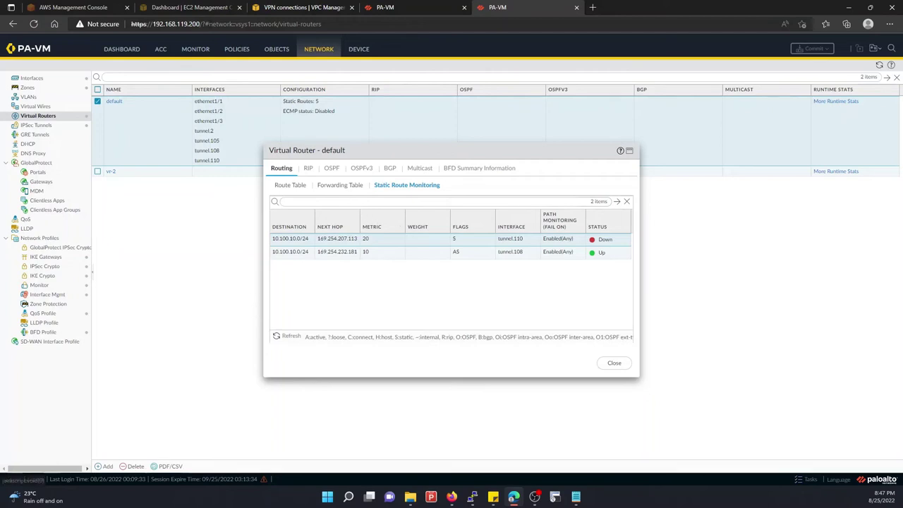
{"action": "left_click", "coordinate": [303, 8]}
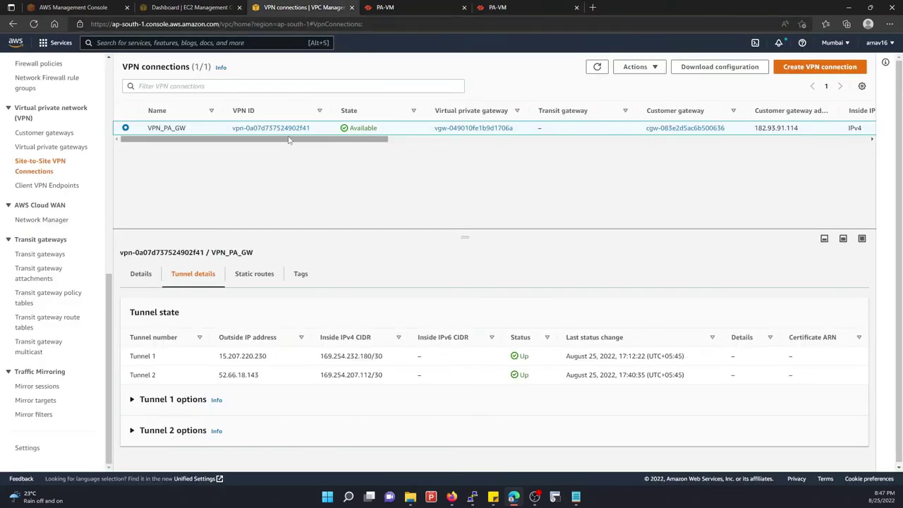
{"action": "mouse_move", "coordinate": [318, 139]}
{"action": "left_mouse_down"}
{"action": "mouse_move", "coordinate": [783, 141]}
{"action": "mouse_move", "coordinate": [318, 141]}
{"action": "left_mouse_up"}
{"action": "left_click", "coordinate": [480, 7]}
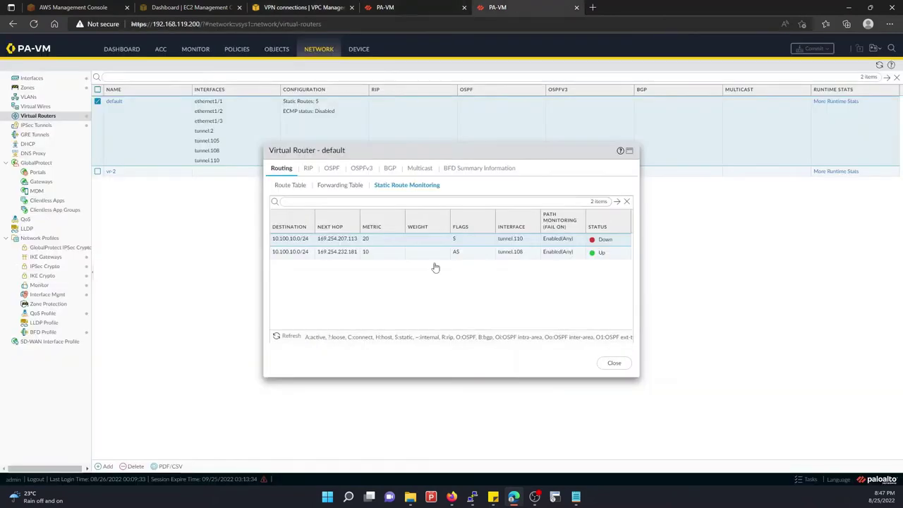
{"action": "left_click", "coordinate": [343, 253]}
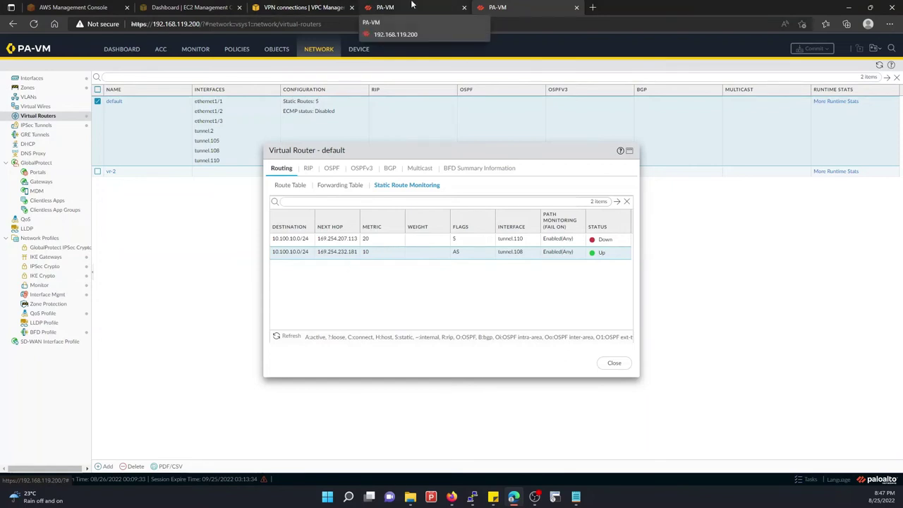
{"action": "left_click", "coordinate": [282, 7]}
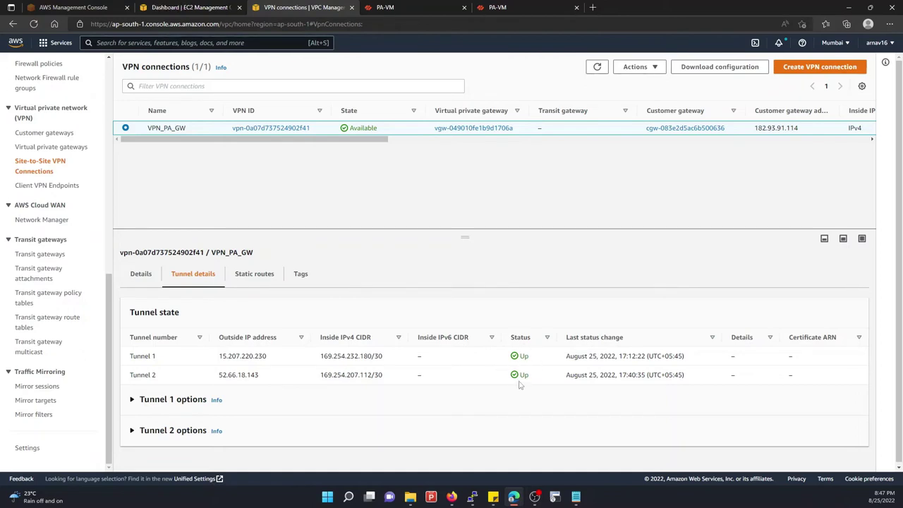
{"action": "double_click", "coordinate": [596, 67]}
{"action": "left_click_drag", "start_coordinate": [514, 361], "coordinate": [534, 359]}
{"action": "left_click", "coordinate": [525, 358]}
{"action": "left_click_drag", "start_coordinate": [520, 357], "coordinate": [530, 357]}
{"action": "left_click", "coordinate": [522, 356]}
{"action": "left_click", "coordinate": [384, 8]}
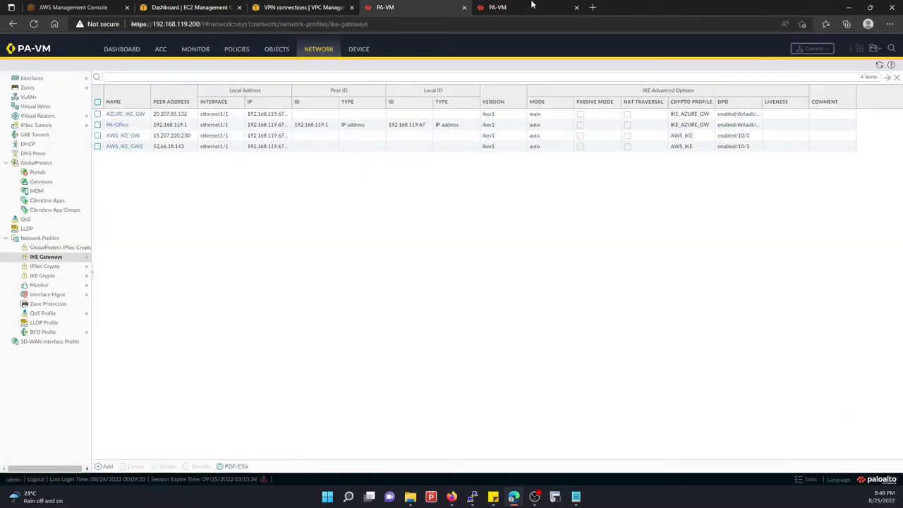
{"action": "left_click", "coordinate": [530, 7]}
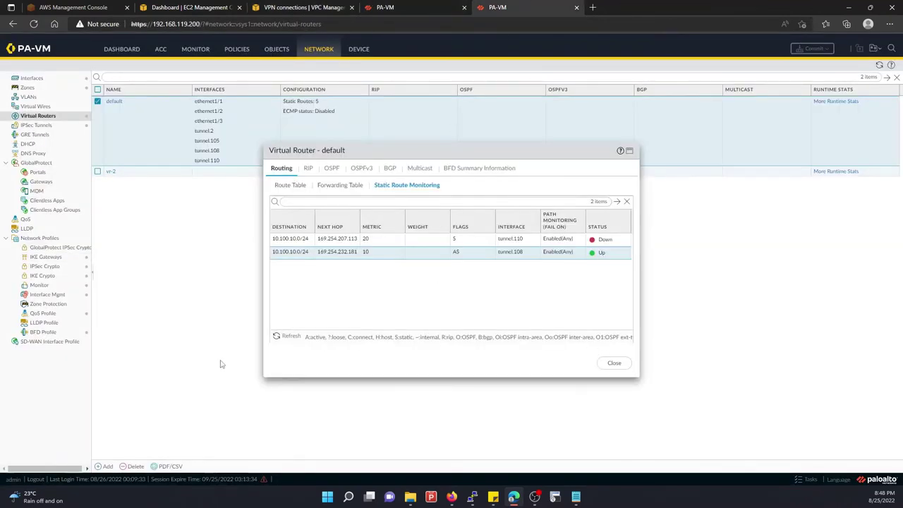
{"action": "left_click", "coordinate": [285, 341]}
{"action": "left_click", "coordinate": [285, 341]}
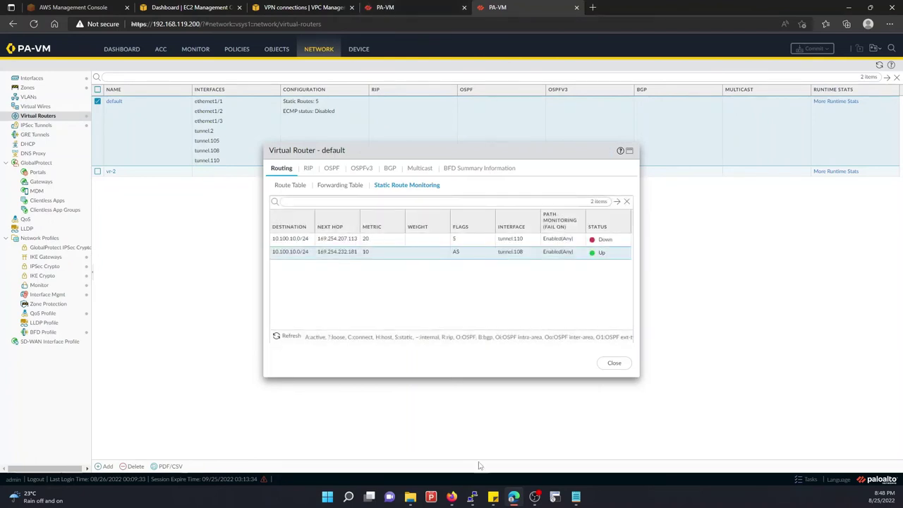
Run 'show routing fib' and find 10.100.10.0/24 routed via tunnel.108
{"action": "mouse_move", "coordinate": [474, 495]}
{"action": "left_click", "coordinate": [522, 444]}
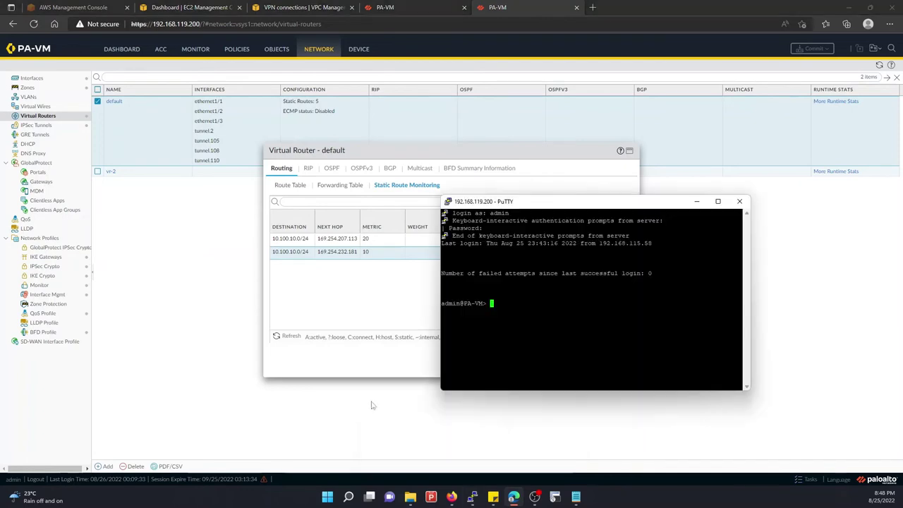
{"action": "type", "text": "show "}
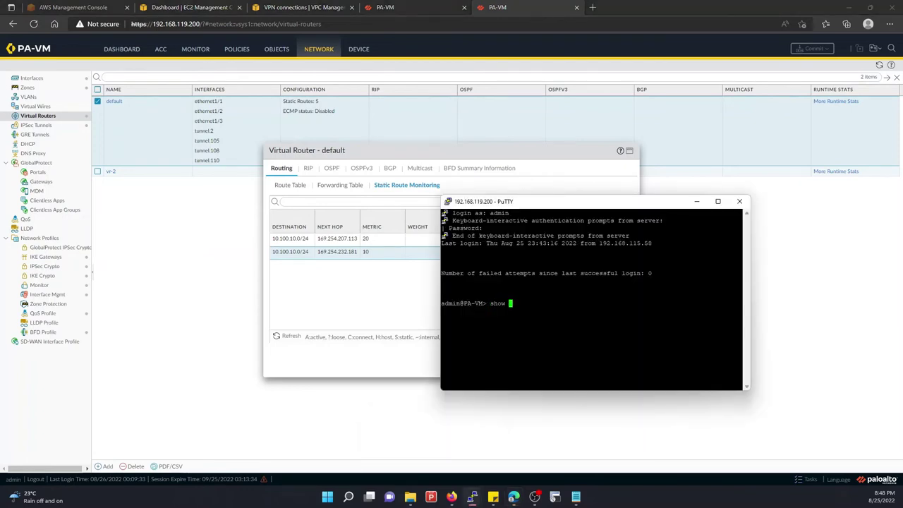
{"action": "type", "text": "routing fib"}
{"action": "key", "text": "Return"}
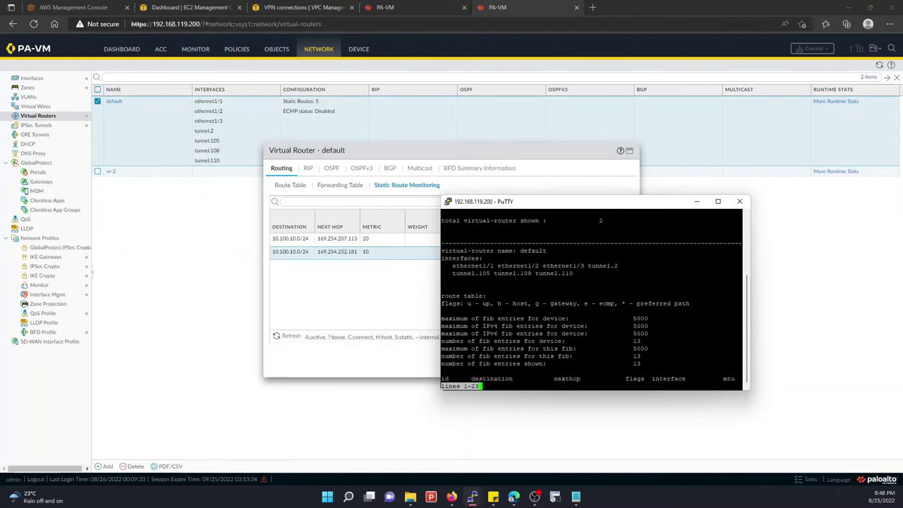
{"action": "key", "text": "space"}
{"action": "key", "text": "space"}
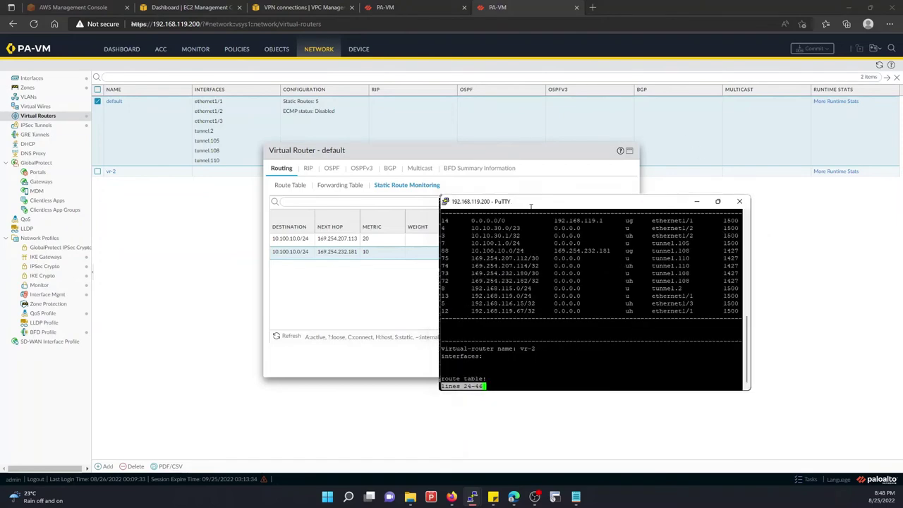
{"action": "key", "text": "super+Up"}
{"action": "key", "text": "Up"}
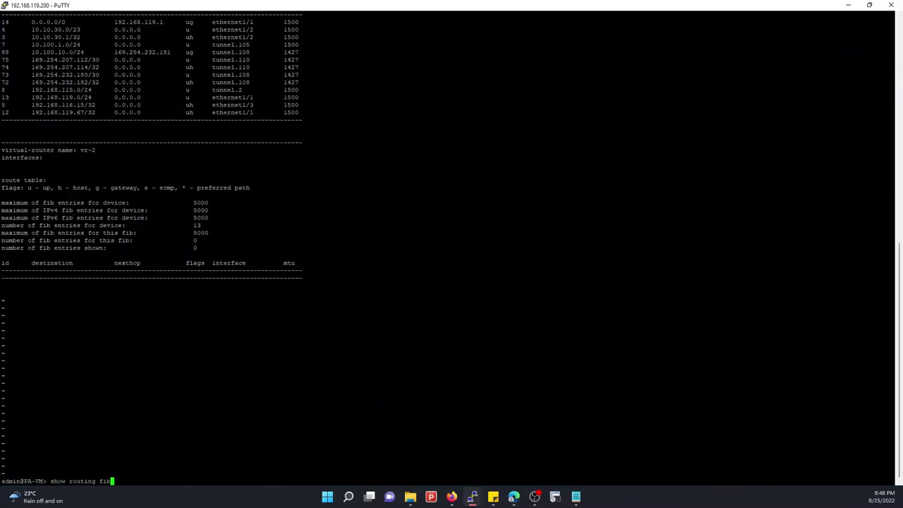
{"action": "key", "text": "Return"}
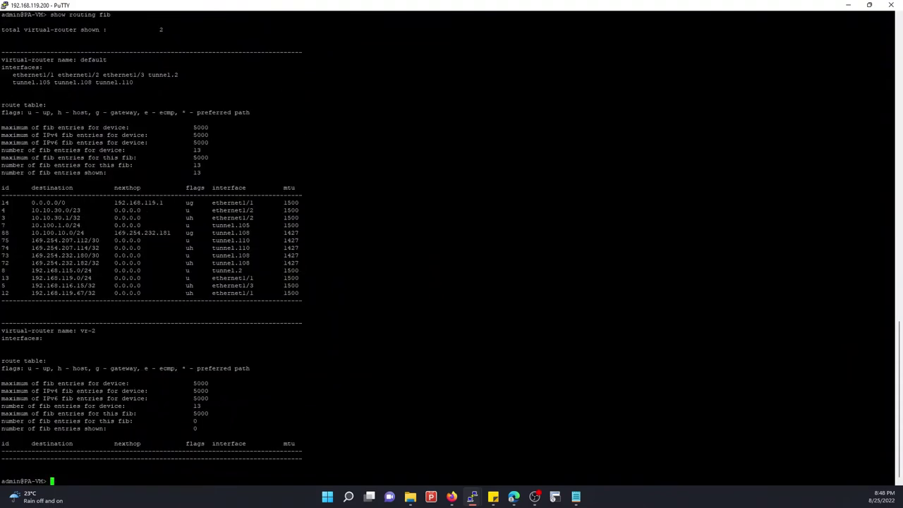
{"action": "left_click_drag", "start_coordinate": [3, 233], "coordinate": [304, 233]}
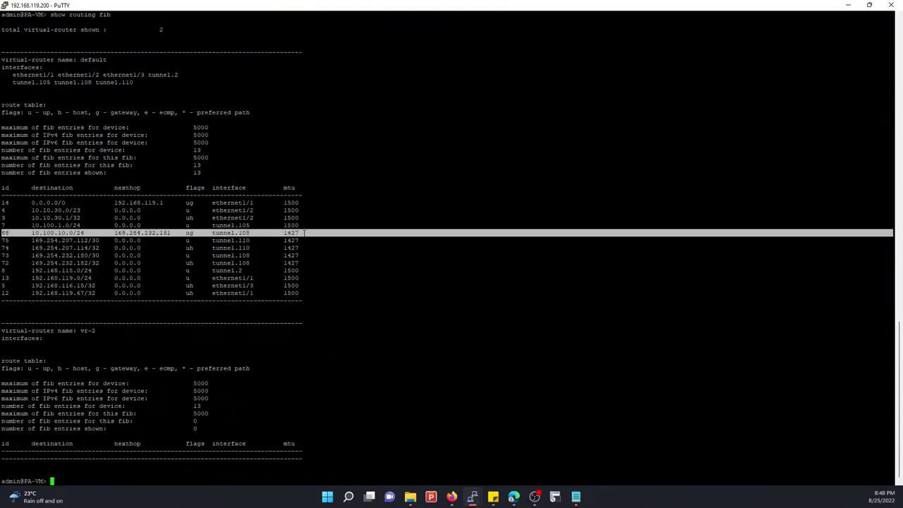
{"action": "left_click", "coordinate": [849, 5]}
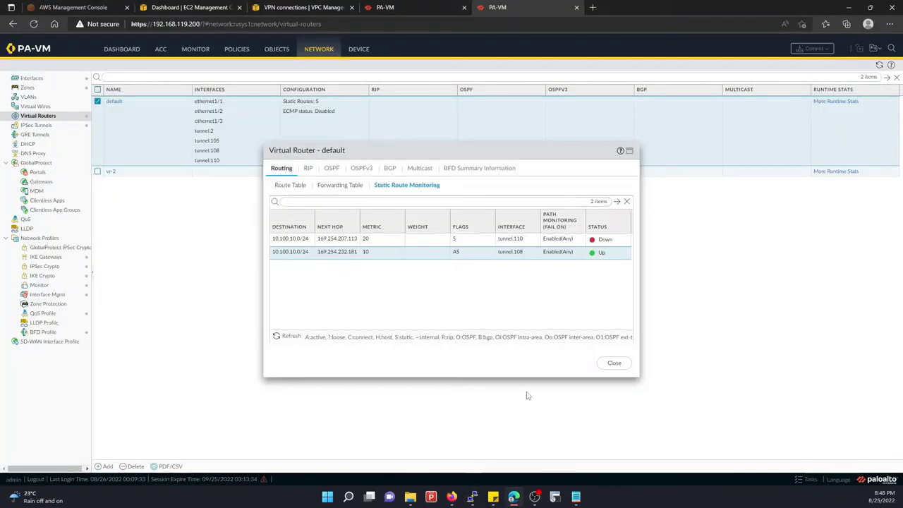
Set the AWS_IKE_GW gateway to IKEv2 only mode
{"action": "left_click", "coordinate": [614, 362]}
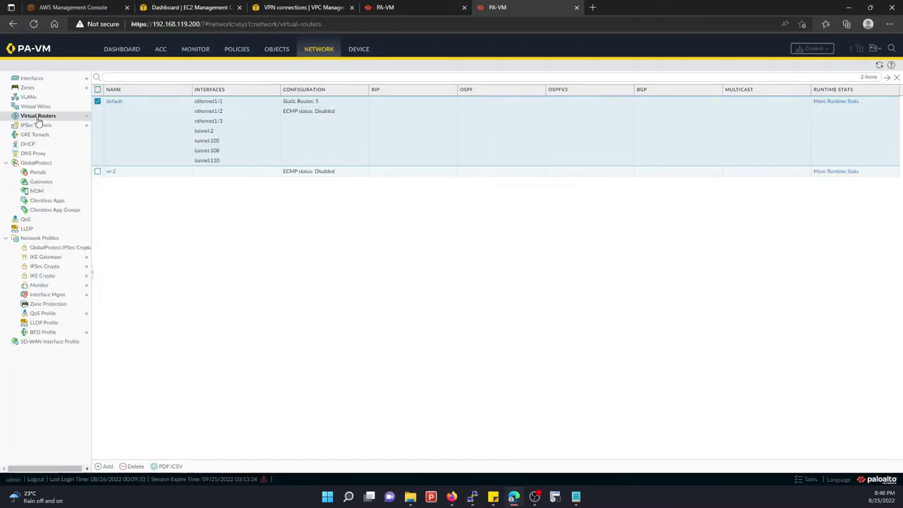
{"action": "left_click", "coordinate": [44, 266]}
{"action": "left_click", "coordinate": [44, 258]}
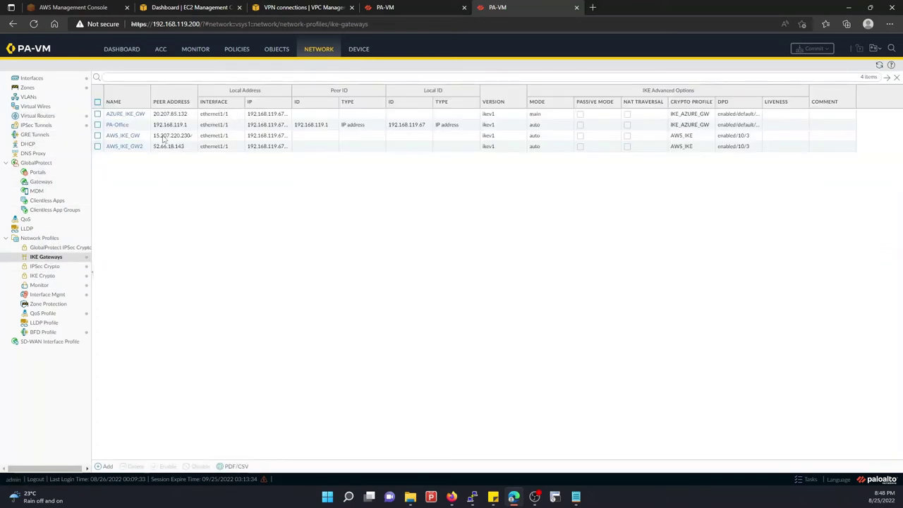
{"action": "left_click", "coordinate": [136, 135]}
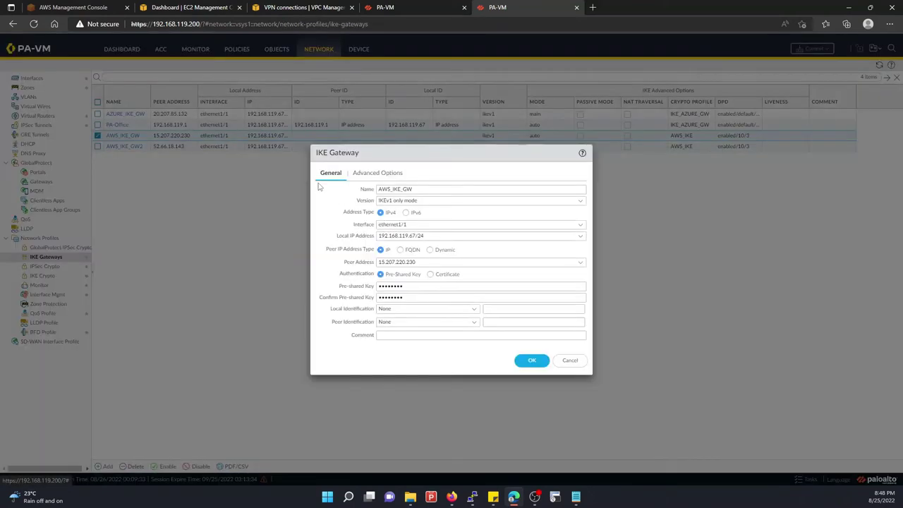
{"action": "left_click", "coordinate": [580, 200]}
{"action": "left_click", "coordinate": [390, 220]}
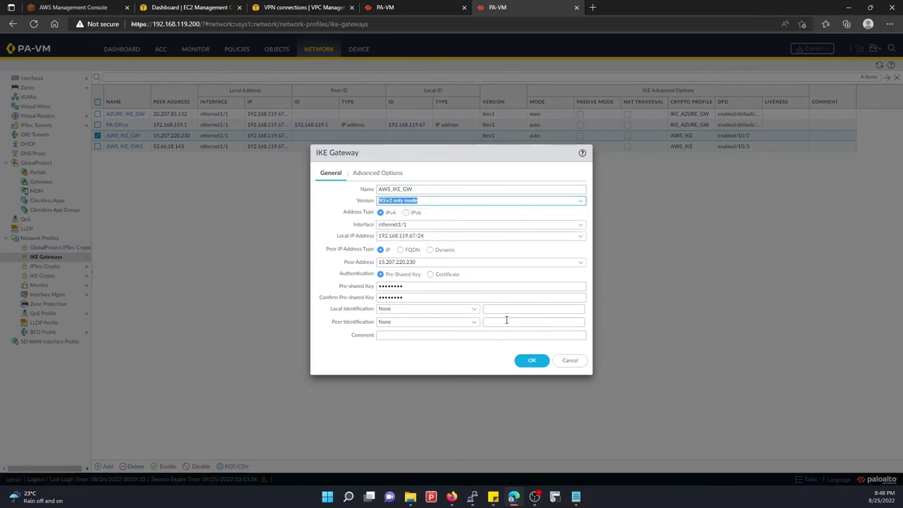
{"action": "left_click", "coordinate": [532, 360]}
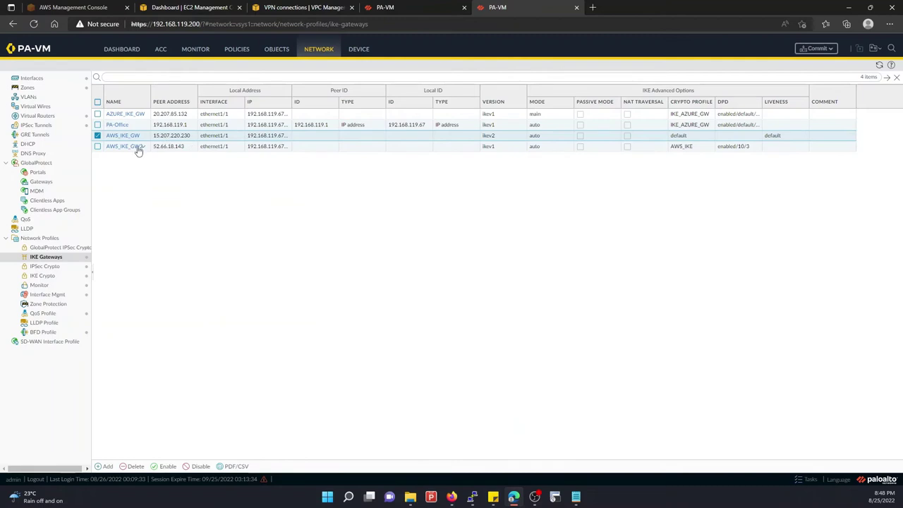
Set AWS_IKE_GW2 to IKEv2 only mode and commit the configuration
{"action": "left_click", "coordinate": [138, 147]}
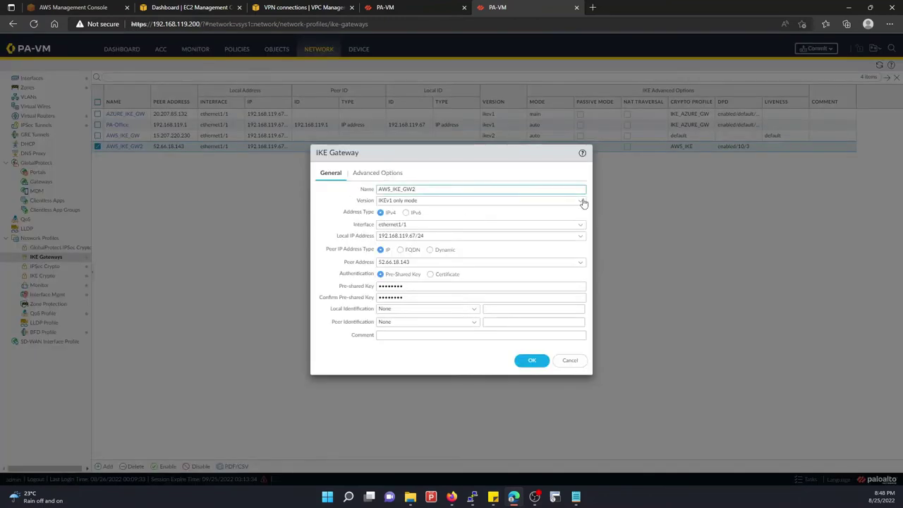
{"action": "left_click", "coordinate": [583, 202]}
{"action": "left_click", "coordinate": [390, 222]}
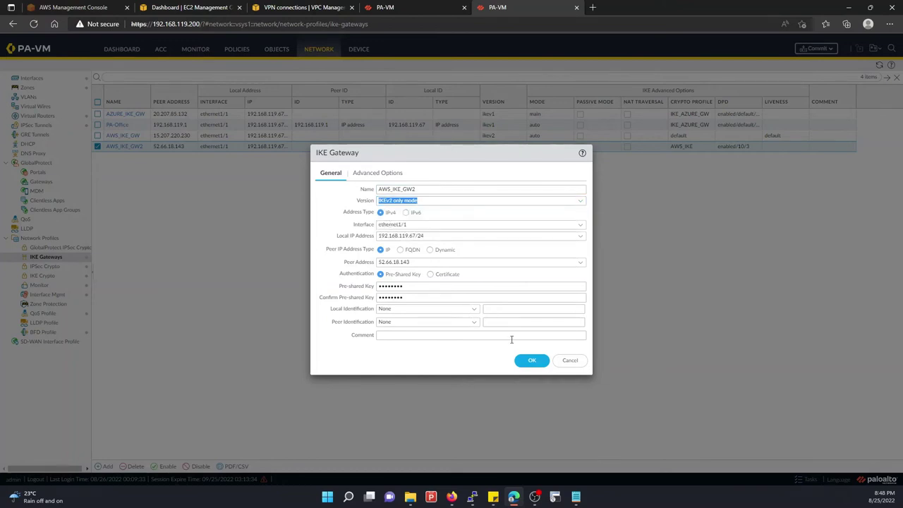
{"action": "left_click", "coordinate": [532, 360]}
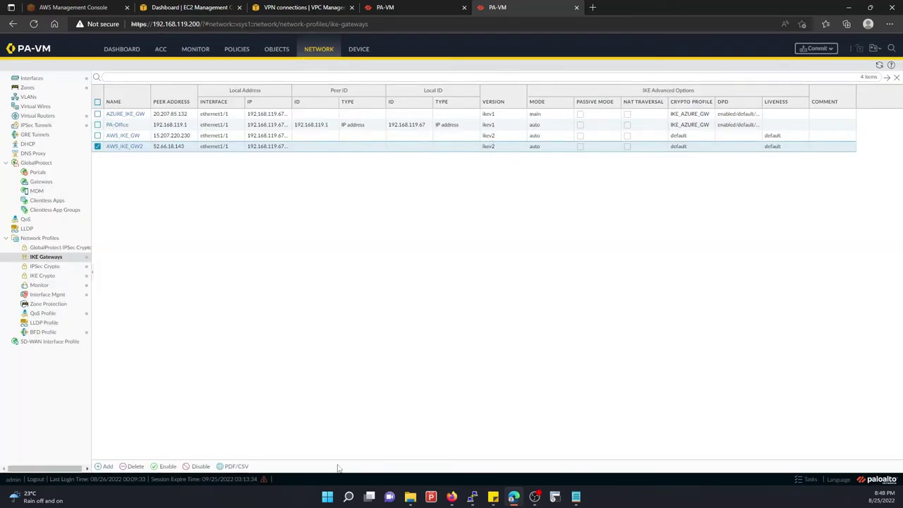
{"action": "left_click", "coordinate": [820, 49]}
{"action": "left_click", "coordinate": [535, 378]}
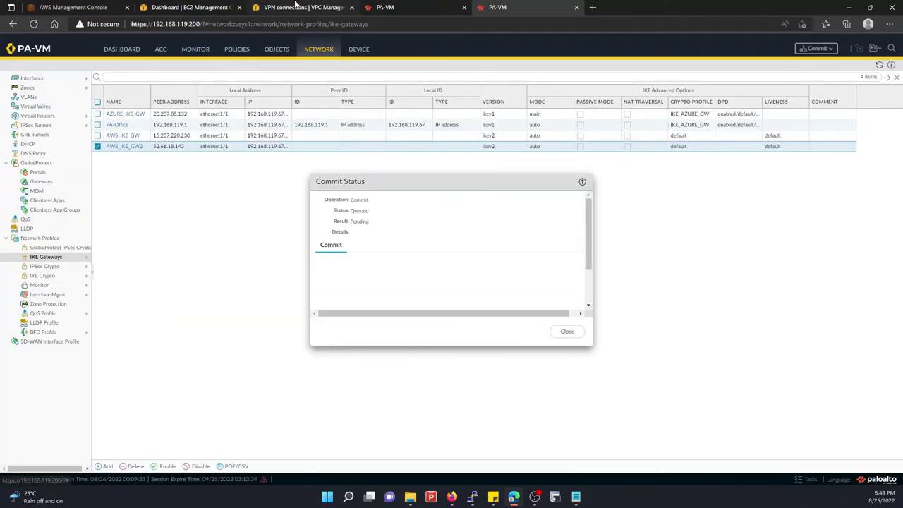
In the VPN tunnel options for 15.207.220.230, replace ikev1 with ikev2
{"action": "left_click", "coordinate": [296, 7]}
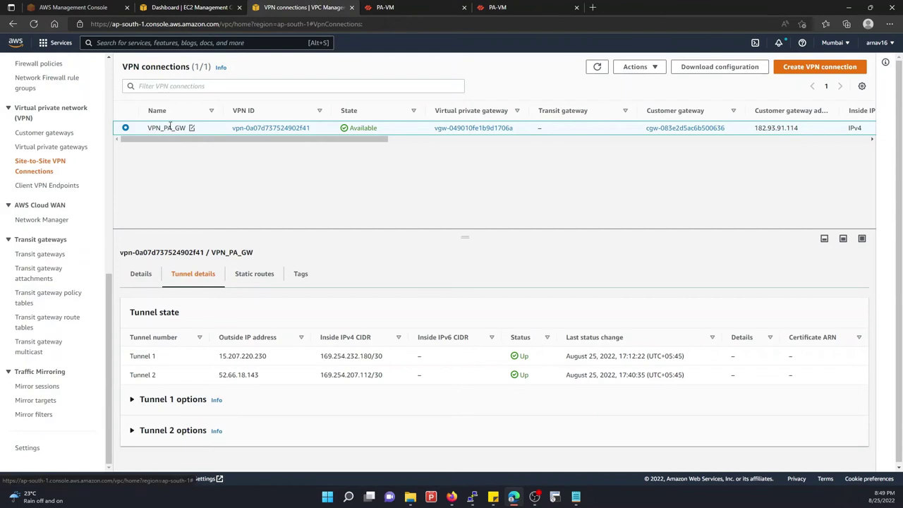
{"action": "left_click", "coordinate": [637, 66]}
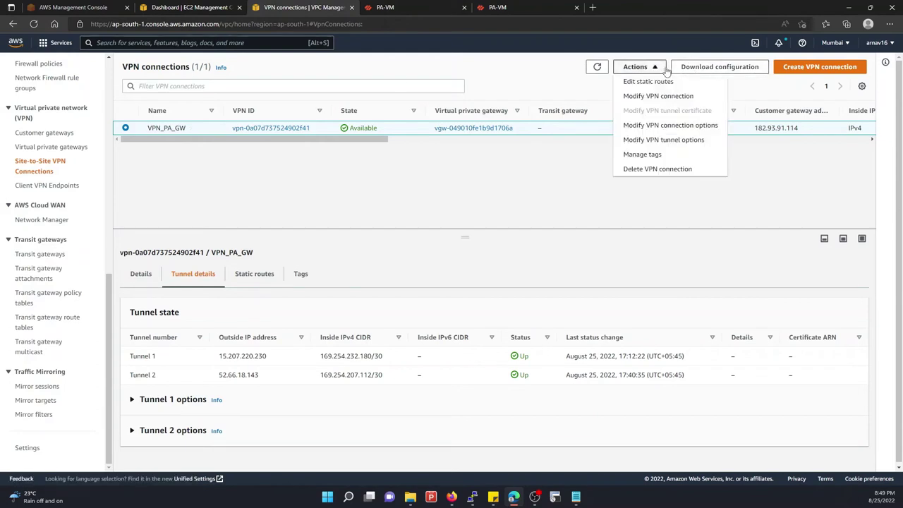
{"action": "left_click", "coordinate": [668, 140]}
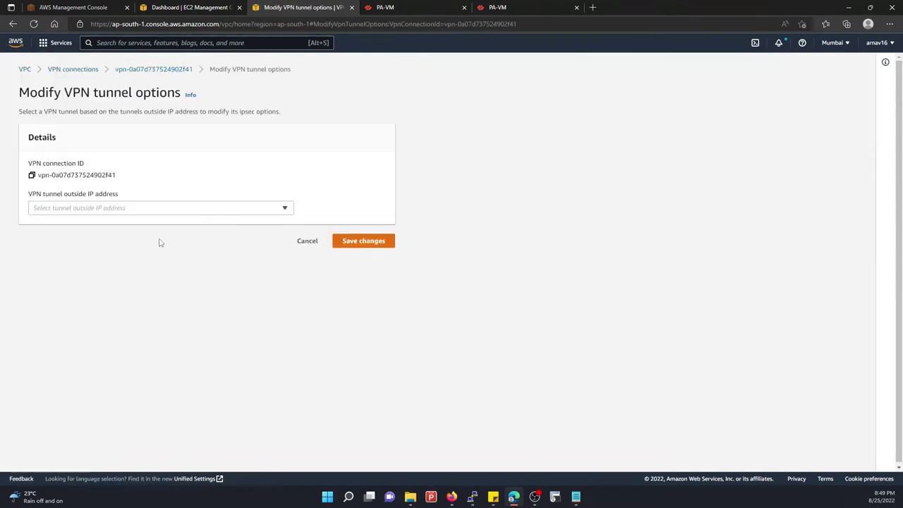
{"action": "left_click", "coordinate": [115, 209]}
{"action": "left_click", "coordinate": [77, 239]}
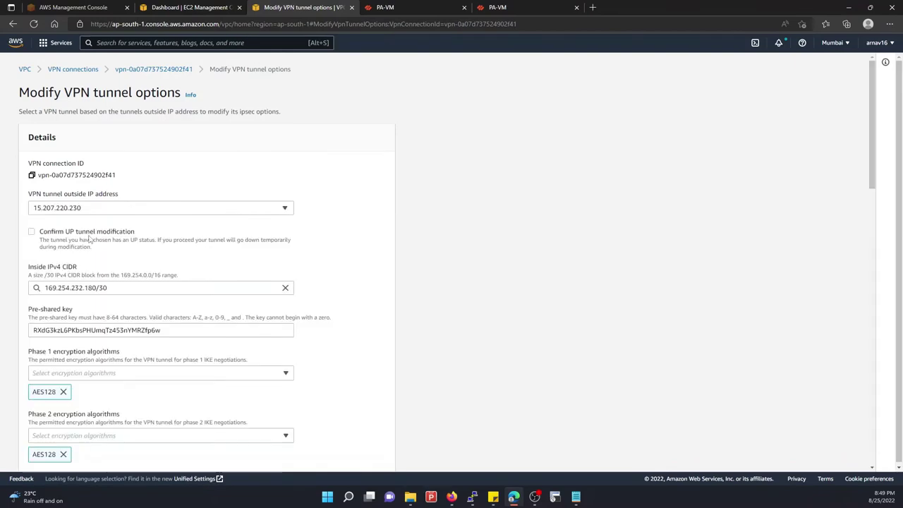
{"action": "scroll", "coordinate": [69, 330], "scroll_direction": "down", "scroll_amount": 3}
{"action": "scroll", "coordinate": [69, 330], "scroll_direction": "down", "scroll_amount": 5}
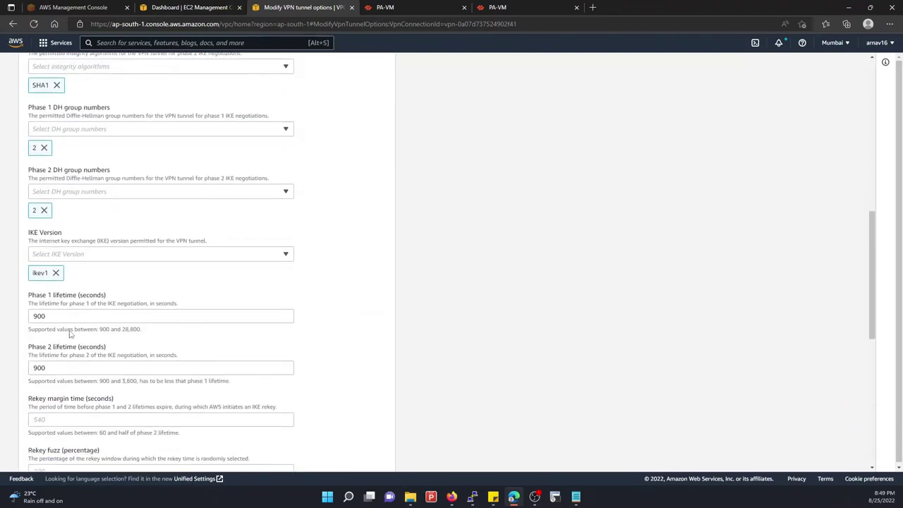
{"action": "left_click", "coordinate": [56, 264]}
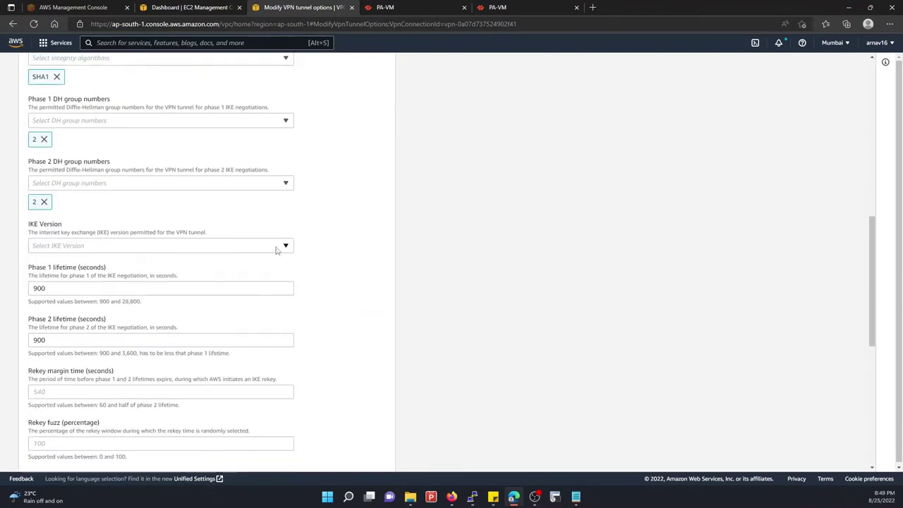
{"action": "left_click", "coordinate": [277, 247]}
{"action": "left_click", "coordinate": [70, 290]}
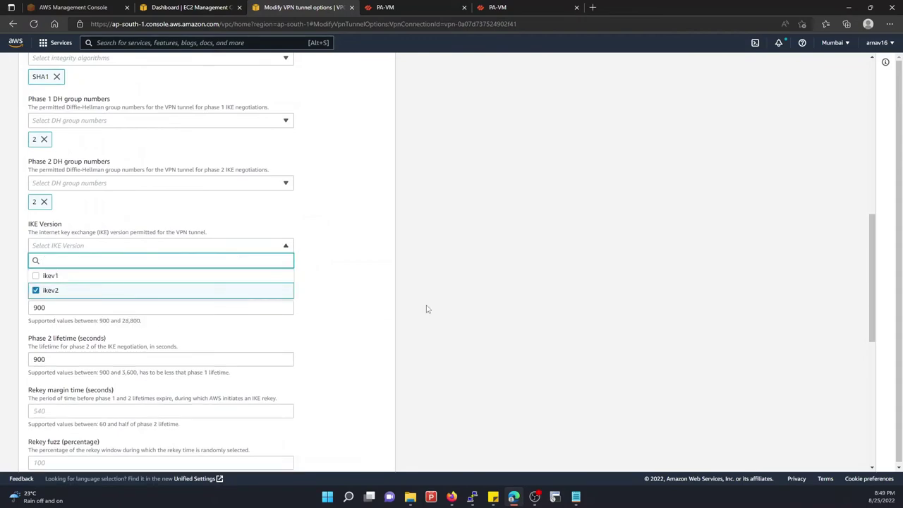
{"action": "left_click", "coordinate": [392, 299]}
{"action": "scroll", "coordinate": [364, 349], "scroll_direction": "down", "scroll_amount": 7}
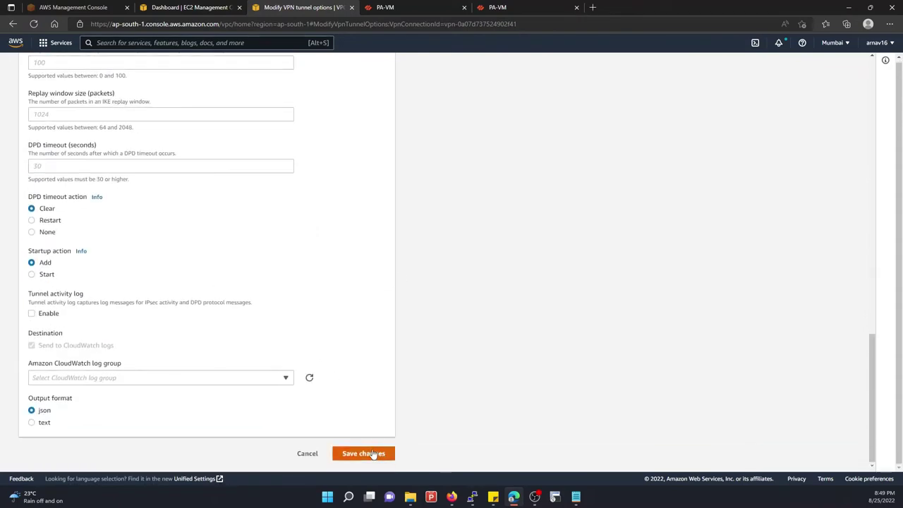
Confirm the Up-tunnel modification and save the tunnel option changes
{"action": "left_click", "coordinate": [374, 453]}
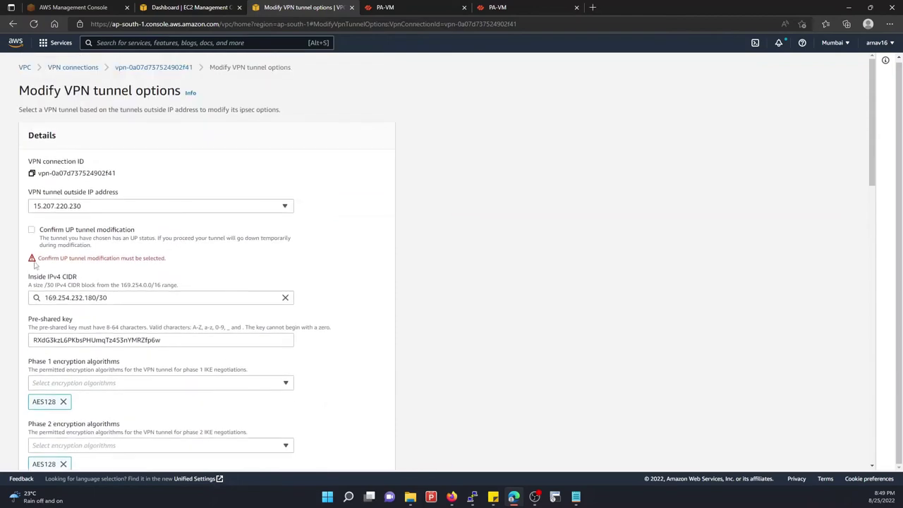
{"action": "left_click", "coordinate": [31, 229]}
{"action": "scroll", "coordinate": [243, 398], "scroll_direction": "down", "scroll_amount": 4}
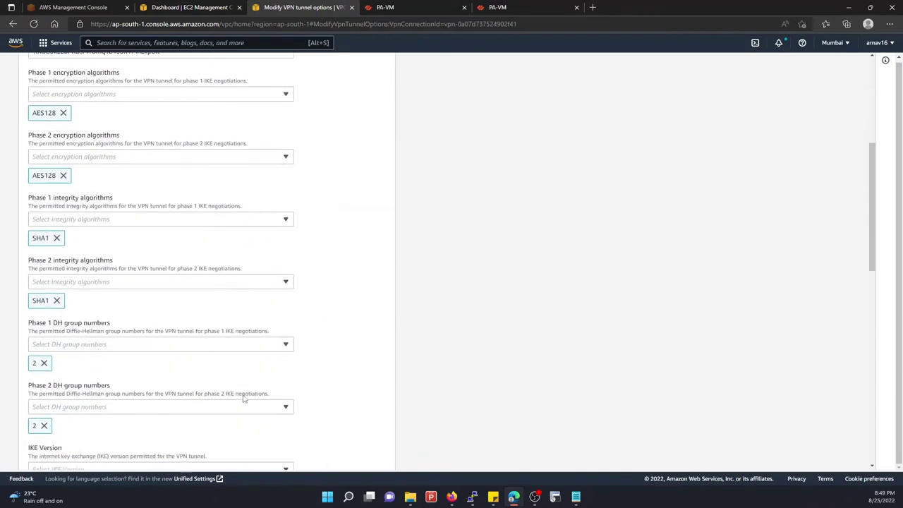
{"action": "scroll", "coordinate": [246, 398], "scroll_direction": "down", "scroll_amount": 10}
{"action": "left_click", "coordinate": [363, 454]}
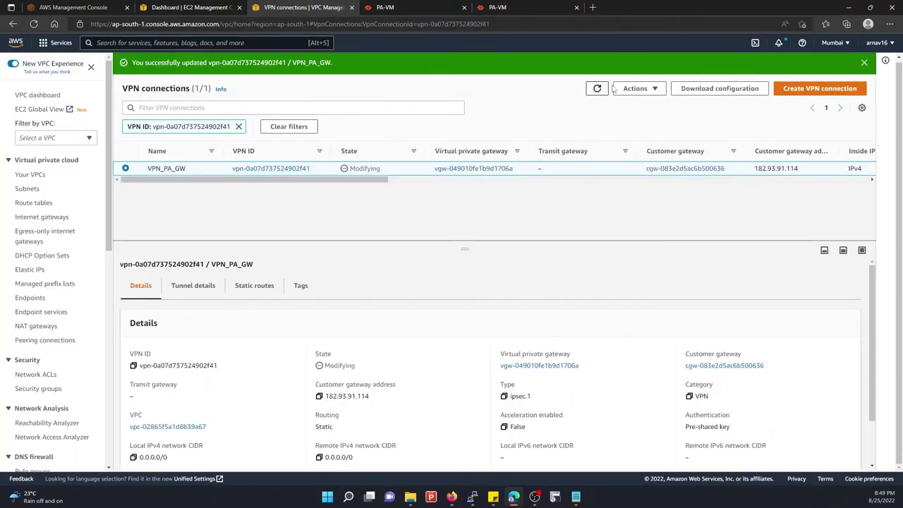
Refresh VPN_PA_GW to see it Modifying with both tunnels still Up
{"action": "double_click", "coordinate": [600, 89]}
{"action": "left_click", "coordinate": [599, 89]}
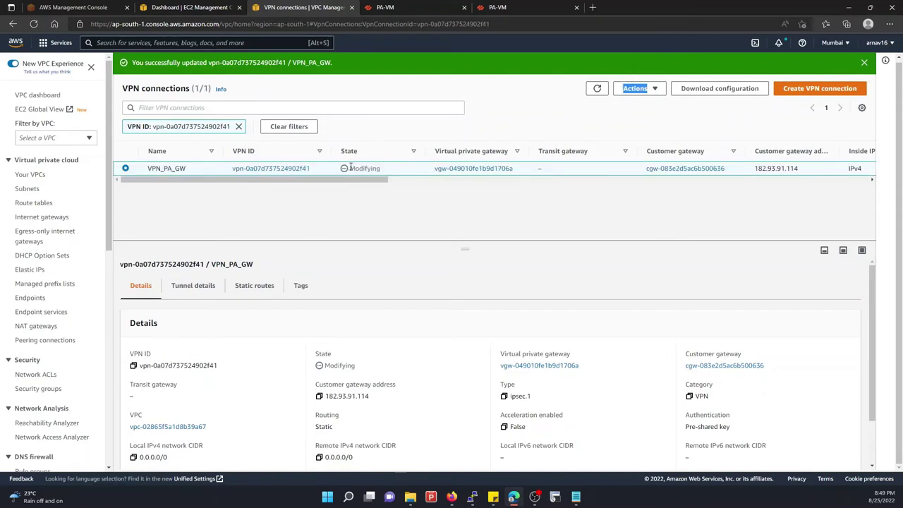
{"action": "left_click_drag", "start_coordinate": [350, 166], "coordinate": [385, 170]}
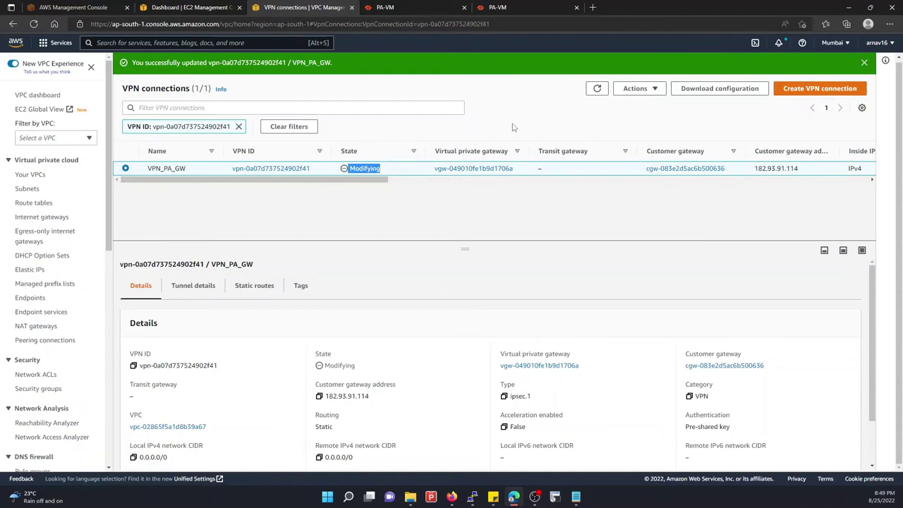
{"action": "left_click", "coordinate": [368, 170]}
{"action": "scroll", "coordinate": [199, 318], "scroll_direction": "down", "scroll_amount": 1}
{"action": "scroll", "coordinate": [202, 336], "scroll_direction": "up", "scroll_amount": 2}
{"action": "left_click", "coordinate": [187, 285]}
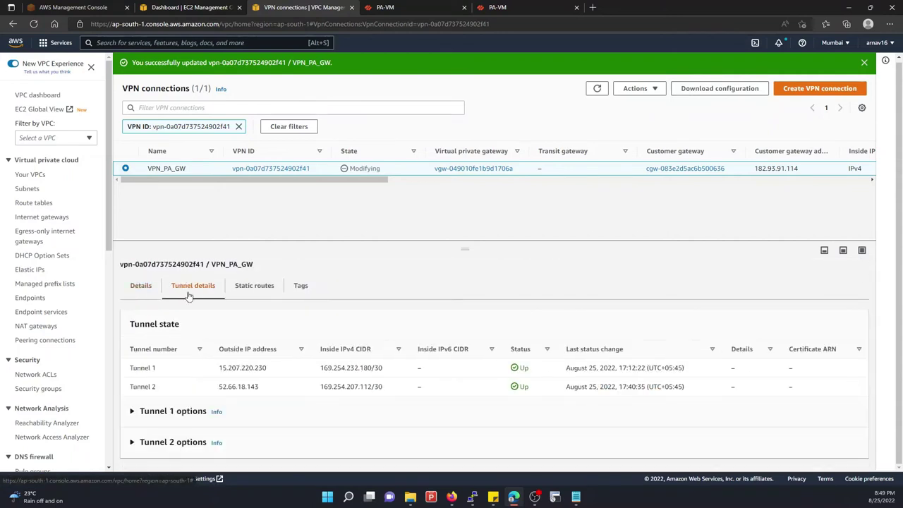
{"action": "left_click", "coordinate": [597, 89]}
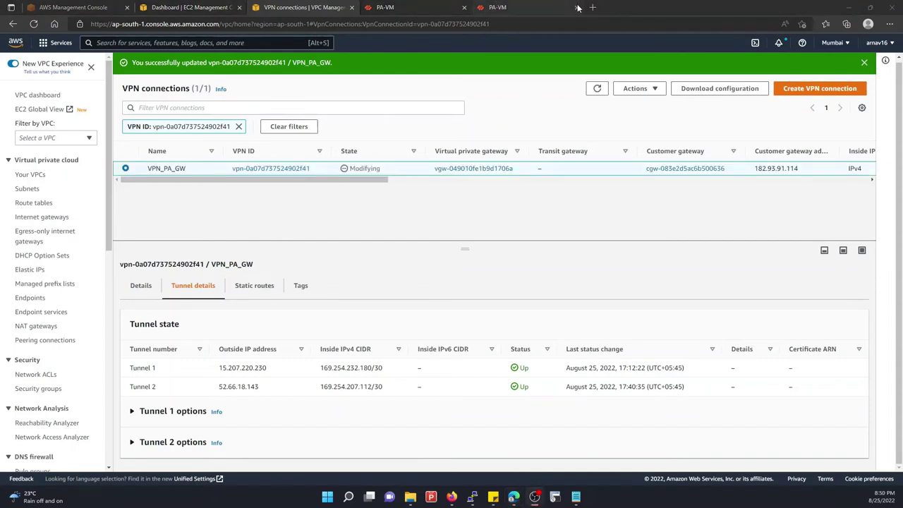
{"action": "left_click", "coordinate": [550, 7]}
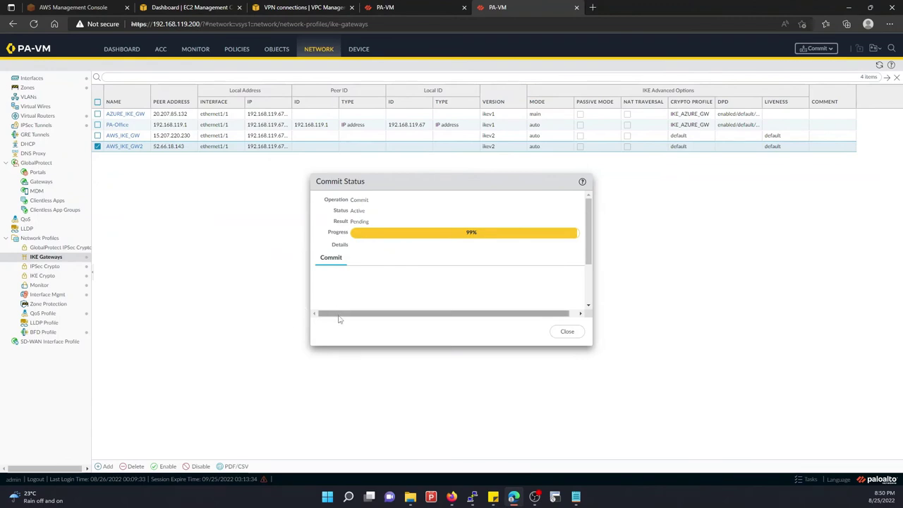
Confirm the IKE gateway commit finished successfully
{"action": "left_click_drag", "start_coordinate": [351, 314], "coordinate": [444, 319]}
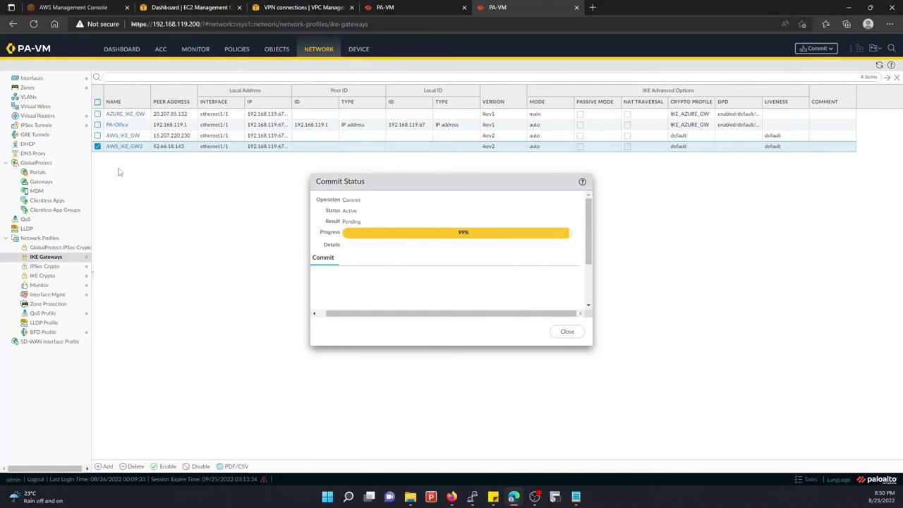
{"action": "left_click", "coordinate": [421, 6]}
{"action": "left_click", "coordinate": [491, 7]}
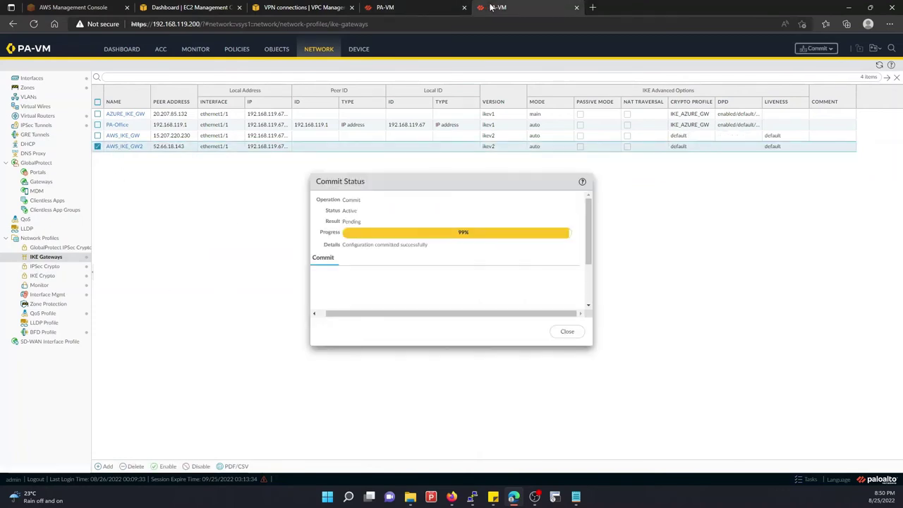
{"action": "left_click", "coordinate": [567, 333]}
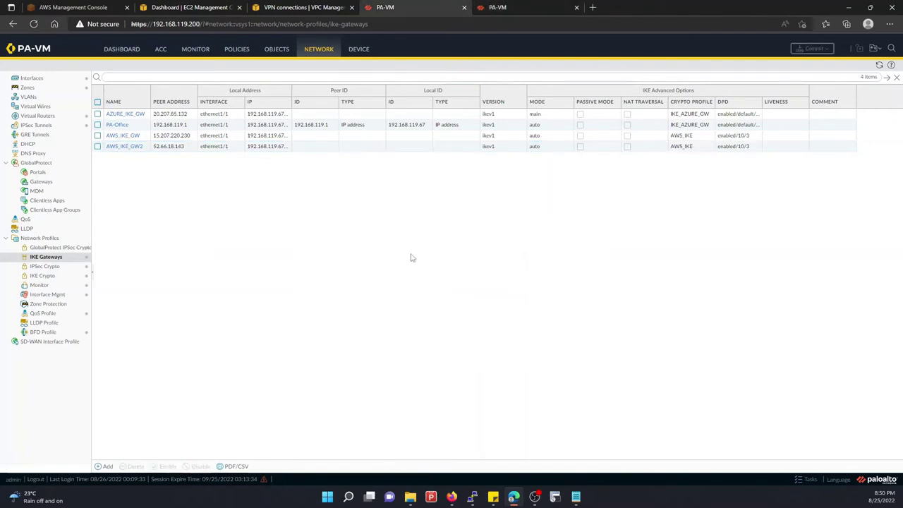
Review and refresh the default virtual router's route table in More Runtime Stats
{"action": "left_click", "coordinate": [38, 115]}
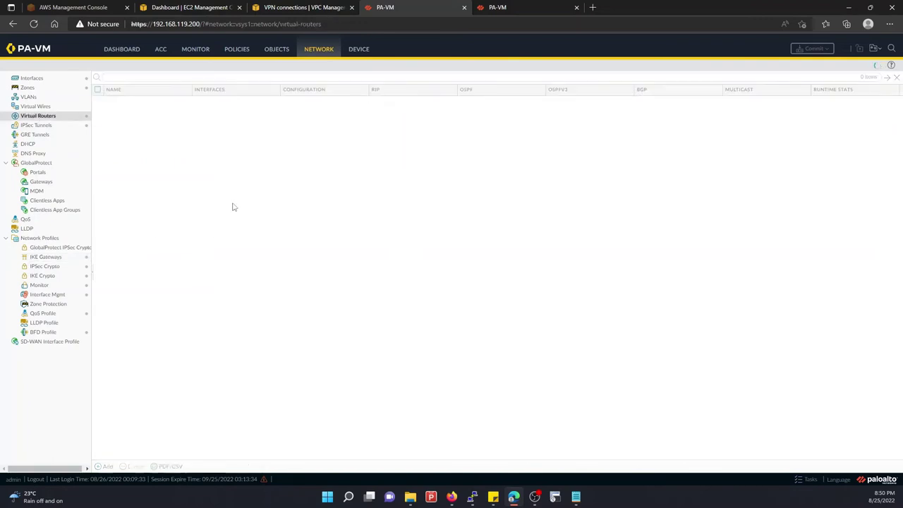
{"action": "left_click", "coordinate": [828, 103]}
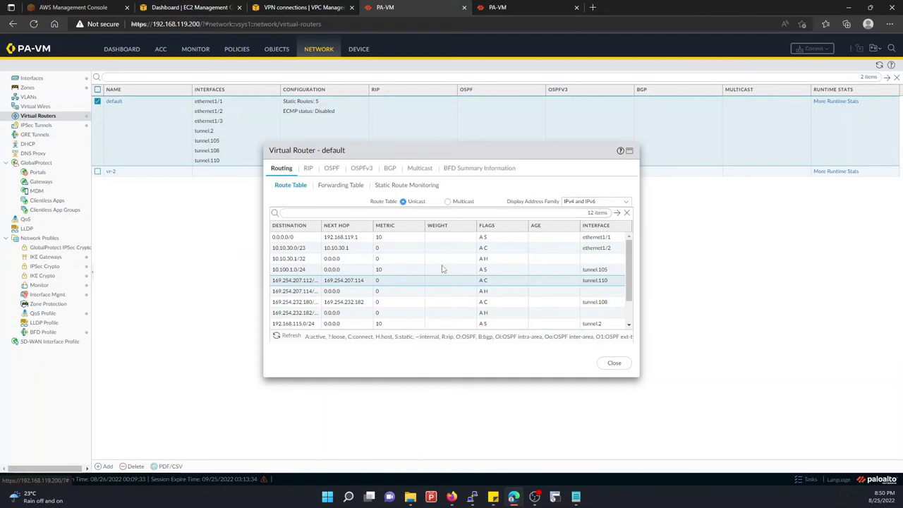
{"action": "left_click", "coordinate": [289, 336]}
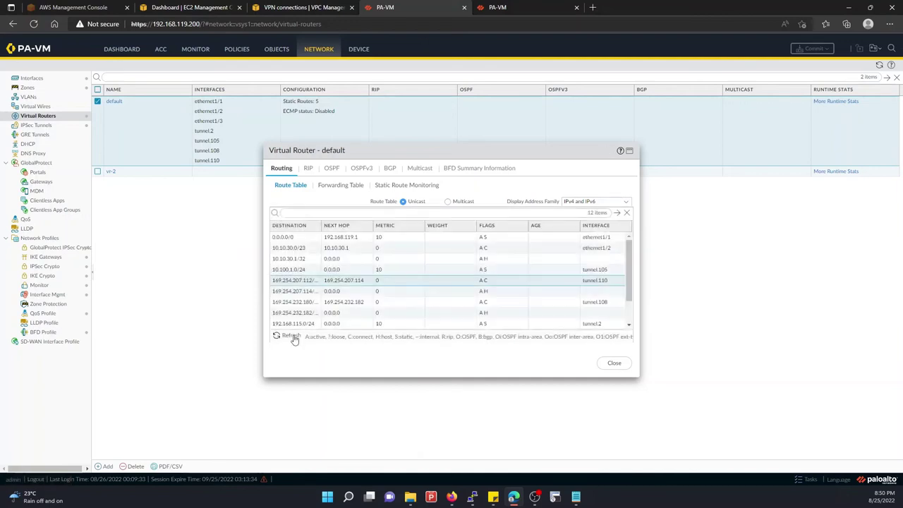
{"action": "left_click", "coordinate": [613, 362]}
{"action": "left_click", "coordinate": [509, 6]}
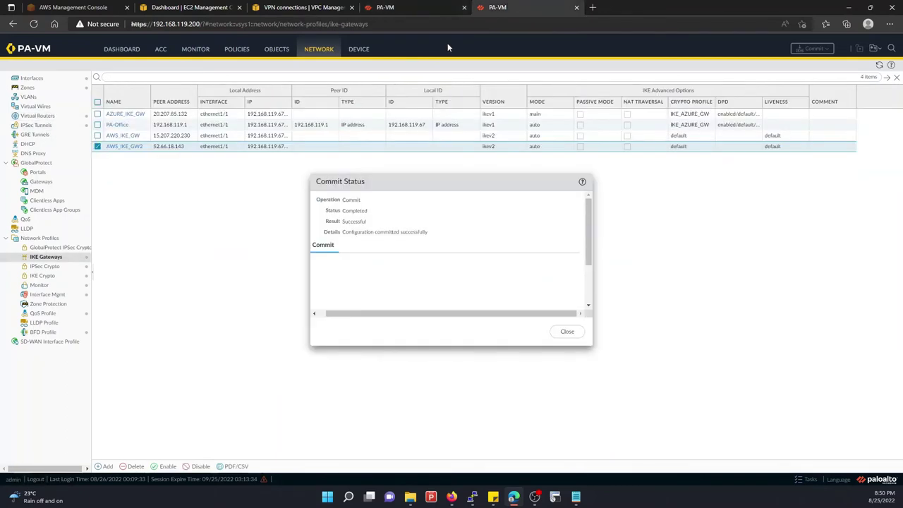
Re-enable the AWS_IPSEC_GW2 tunnel and commit the firewall configuration
{"action": "left_click", "coordinate": [557, 333]}
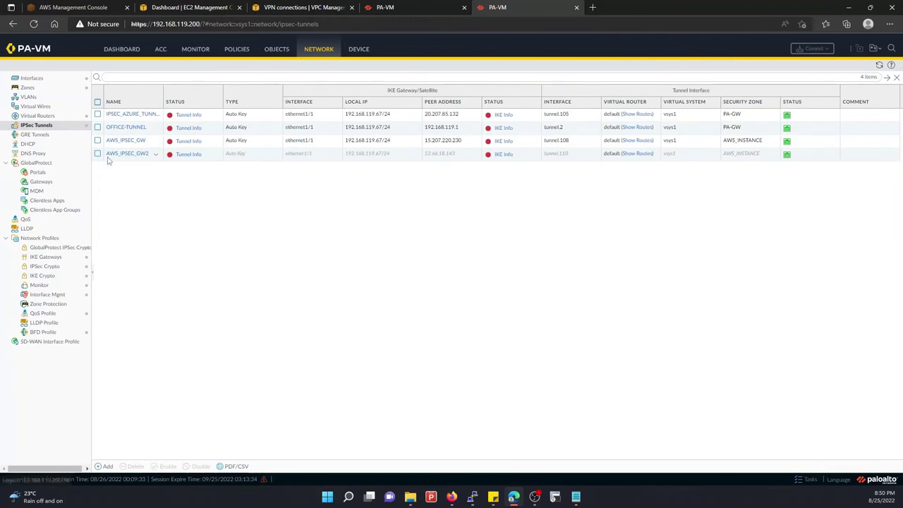
{"action": "left_click", "coordinate": [212, 155]}
{"action": "left_click", "coordinate": [167, 467]}
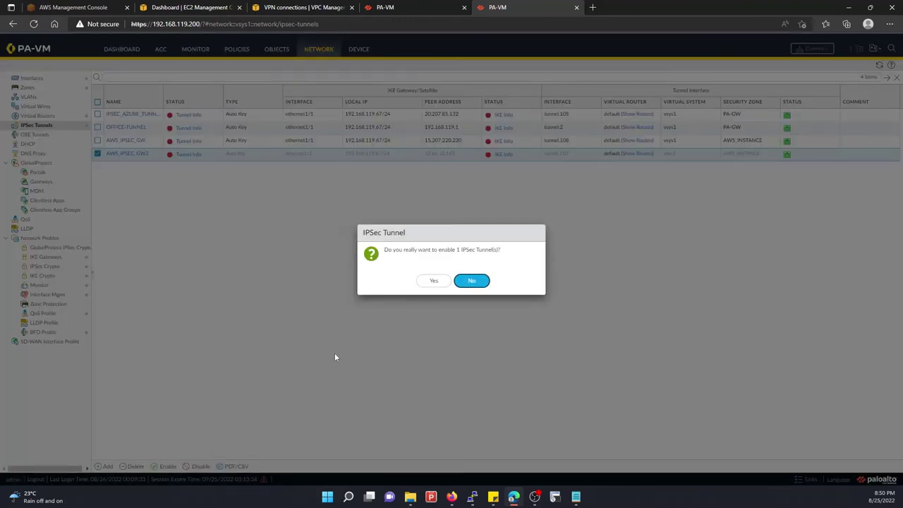
{"action": "left_click", "coordinate": [432, 281]}
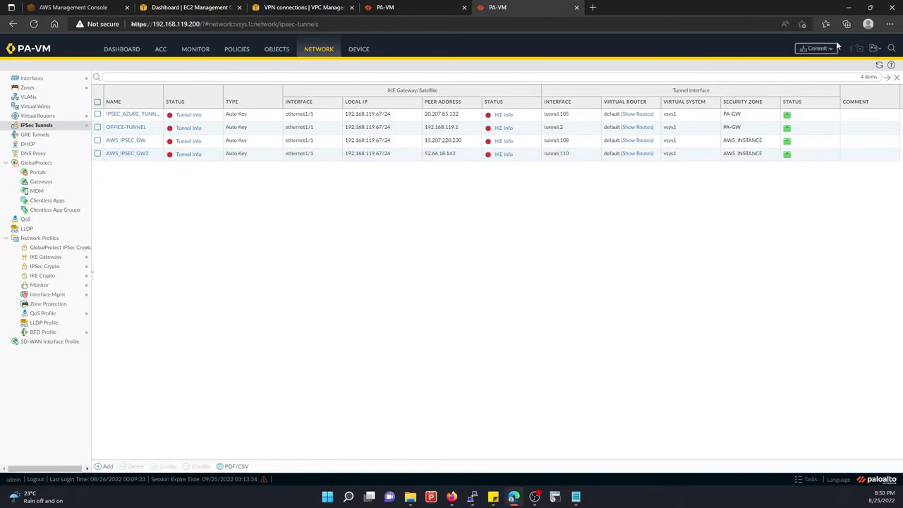
{"action": "left_click", "coordinate": [830, 48]}
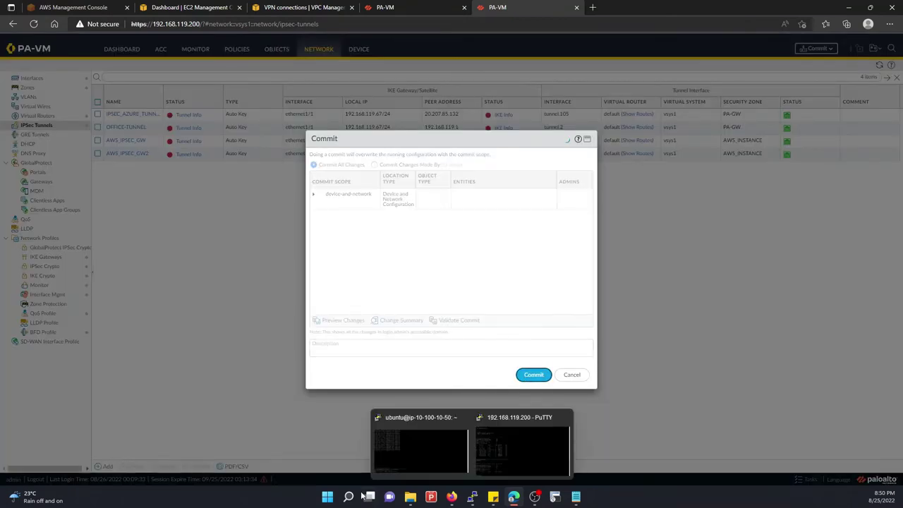
{"action": "key", "text": "Return"}
Refresh VPN_PA_GW's status, finding both tunnels Down while still Modifying
{"action": "left_click", "coordinate": [248, 7]}
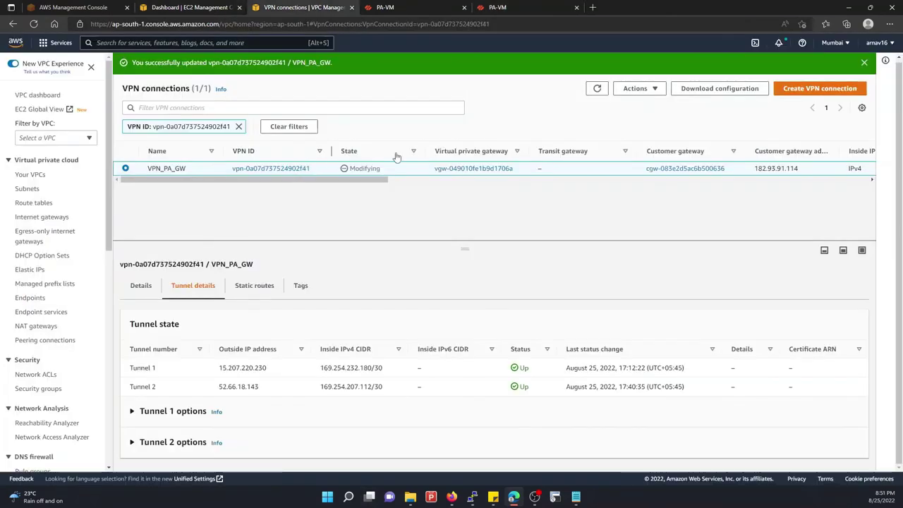
{"action": "left_click", "coordinate": [601, 89]}
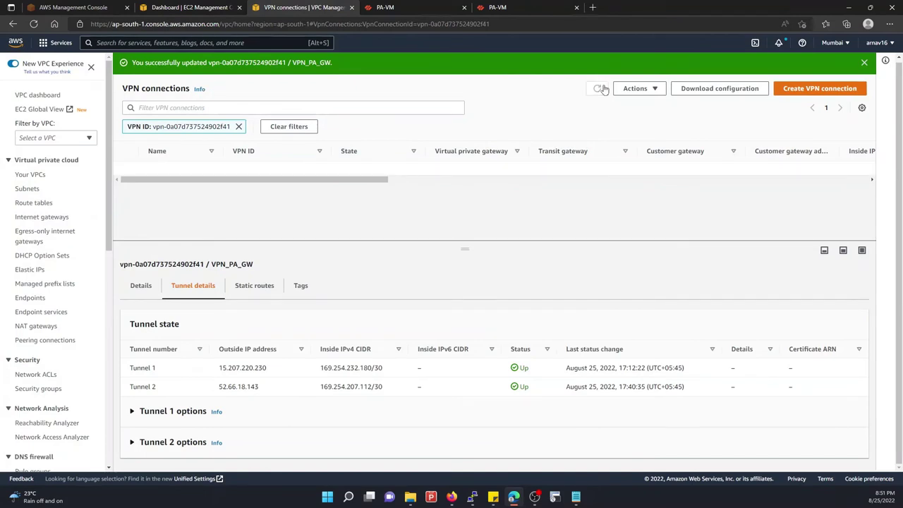
{"action": "left_click", "coordinate": [599, 89]}
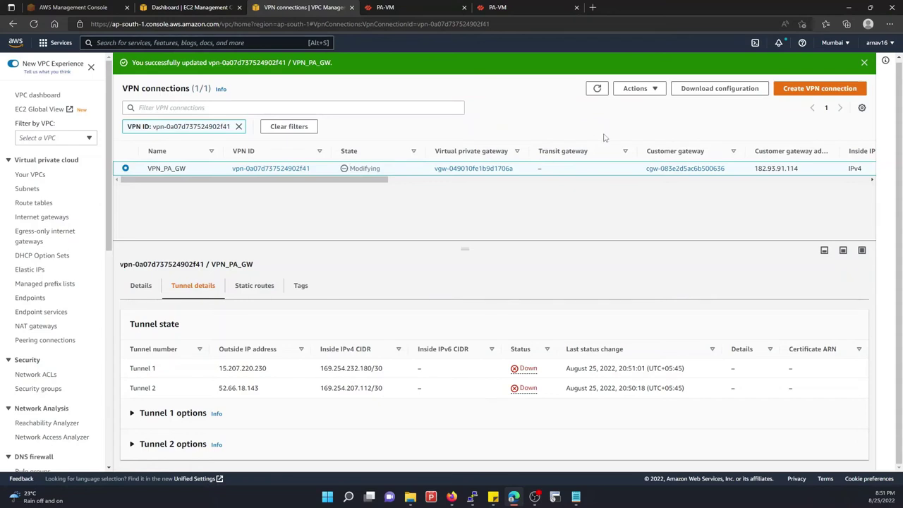
{"action": "left_click", "coordinate": [526, 7]}
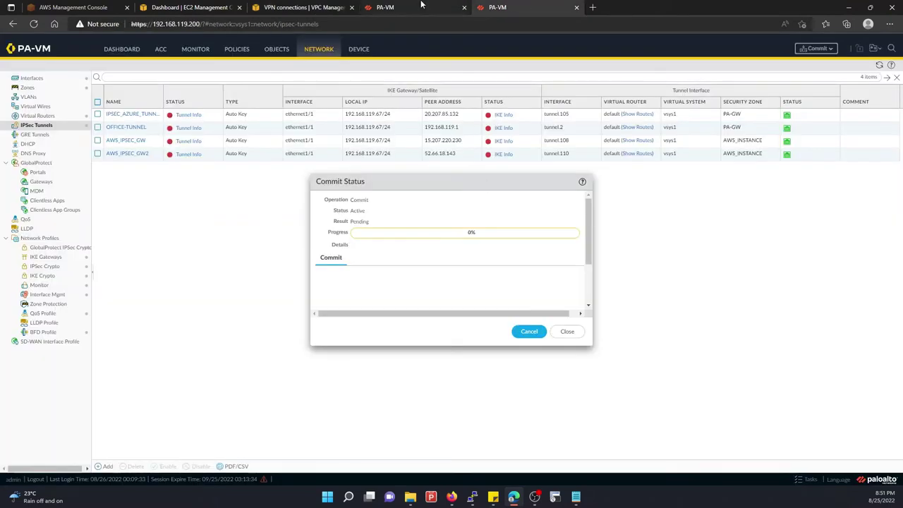
Refresh the default router's static route monitoring until the tunnel.108 route shows Up Hold
{"action": "left_click", "coordinate": [421, 7]}
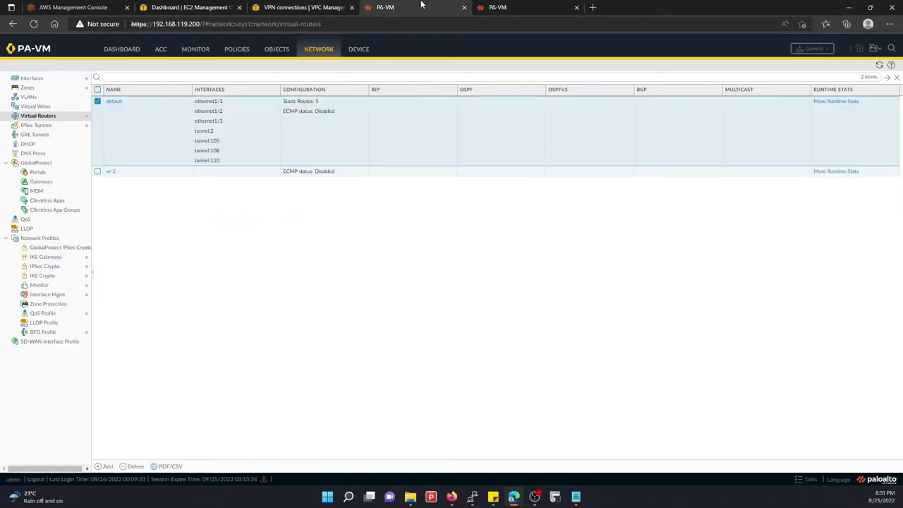
{"action": "left_click", "coordinate": [831, 103]}
{"action": "left_click", "coordinate": [414, 185]}
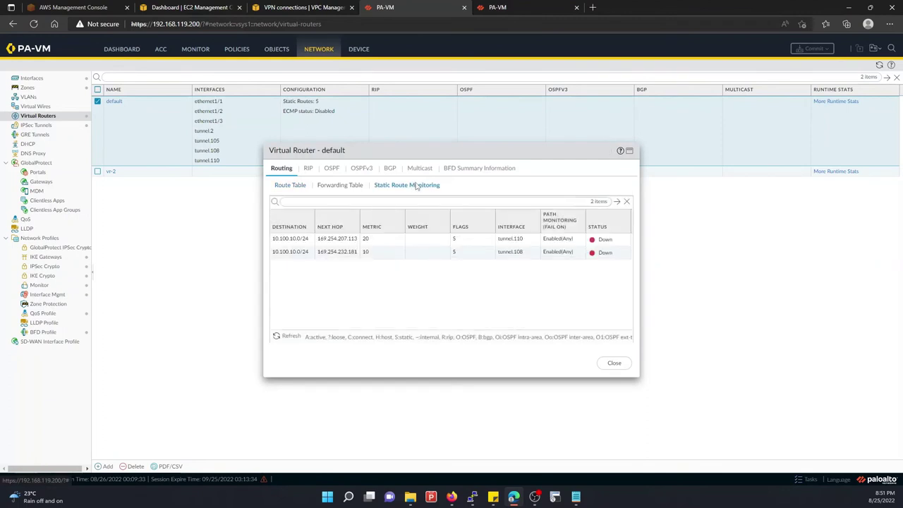
{"action": "left_click", "coordinate": [281, 336]}
{"action": "left_click", "coordinate": [281, 336]}
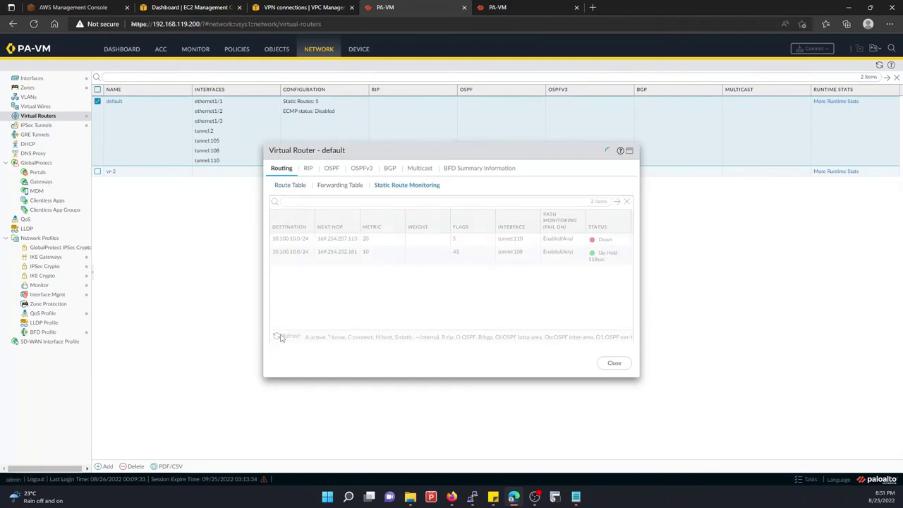
{"action": "left_click", "coordinate": [280, 336]}
{"action": "left_click", "coordinate": [280, 336]}
{"action": "left_click", "coordinate": [281, 336]}
{"action": "left_click", "coordinate": [281, 336]}
{"action": "left_click", "coordinate": [280, 336]}
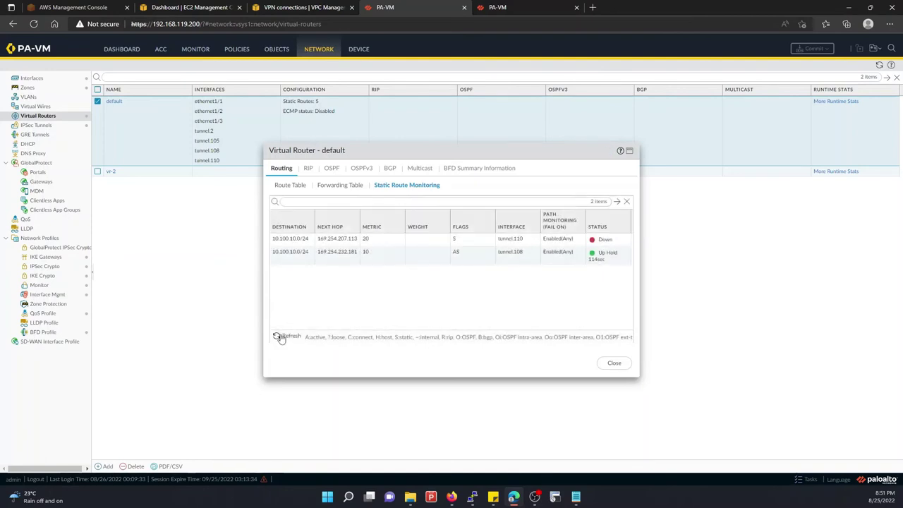
{"action": "left_click", "coordinate": [280, 336]}
{"action": "left_click", "coordinate": [280, 336]}
{"action": "left_click", "coordinate": [281, 337]}
Check the PA-VM commit status, then reload AWS VPN connections showing both tunnels Down
{"action": "left_click", "coordinate": [498, 6]}
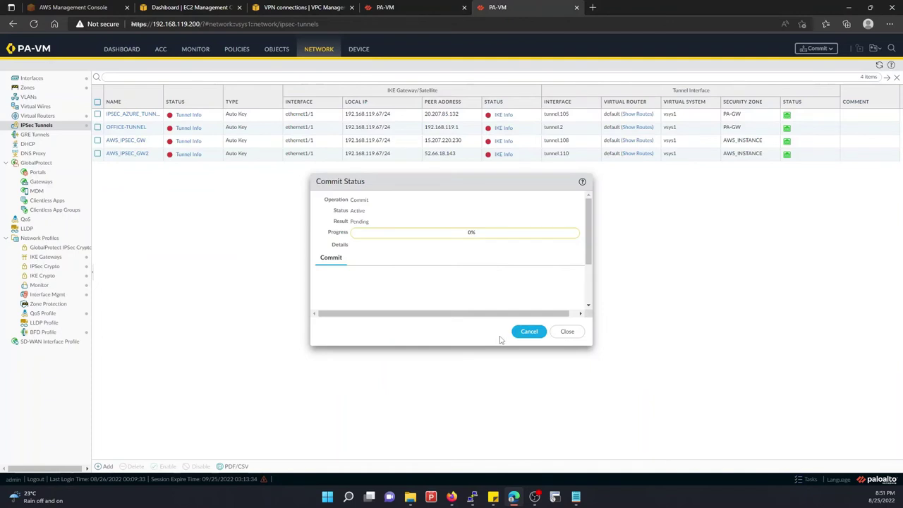
{"action": "left_click", "coordinate": [345, 6]}
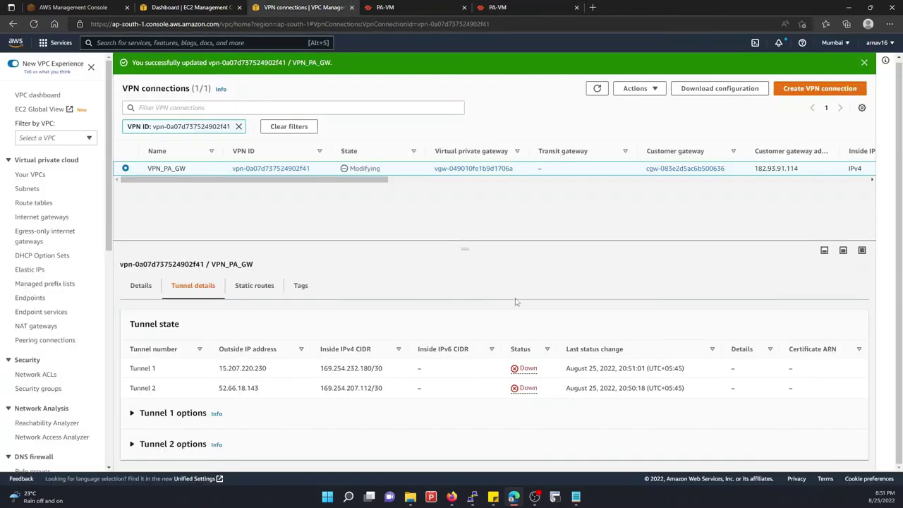
{"action": "left_click", "coordinate": [597, 90]}
Reload the VPN connection list and glance at the PA-VM route monitoring pages
{"action": "left_click", "coordinate": [598, 91]}
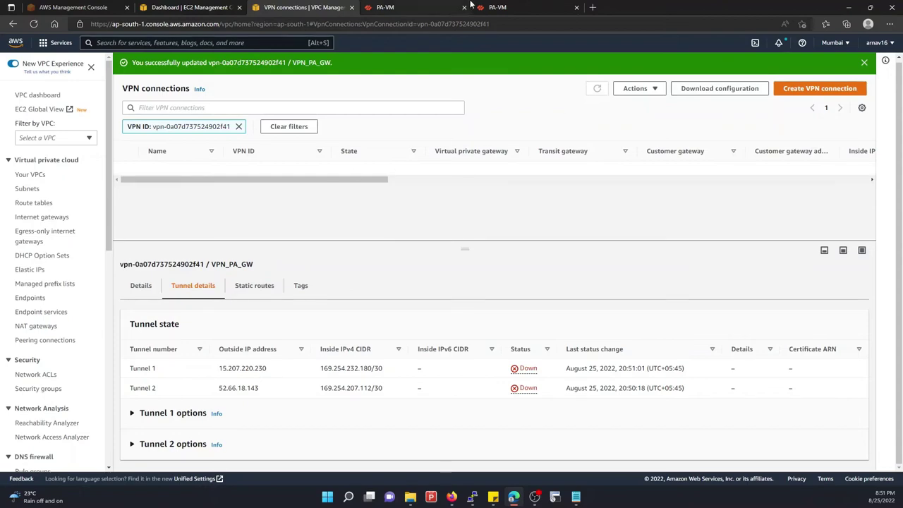
{"action": "left_click", "coordinate": [497, 7]}
{"action": "left_click", "coordinate": [387, 8]}
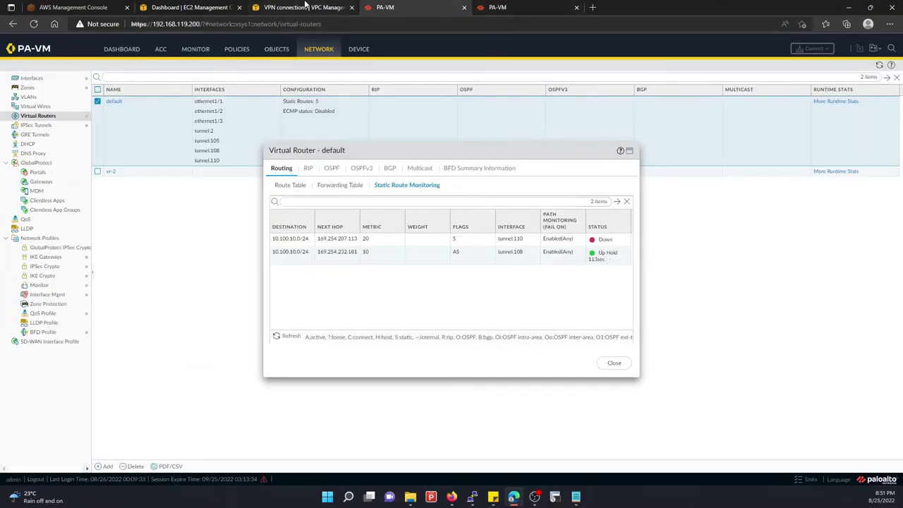
{"action": "left_click", "coordinate": [305, 7]}
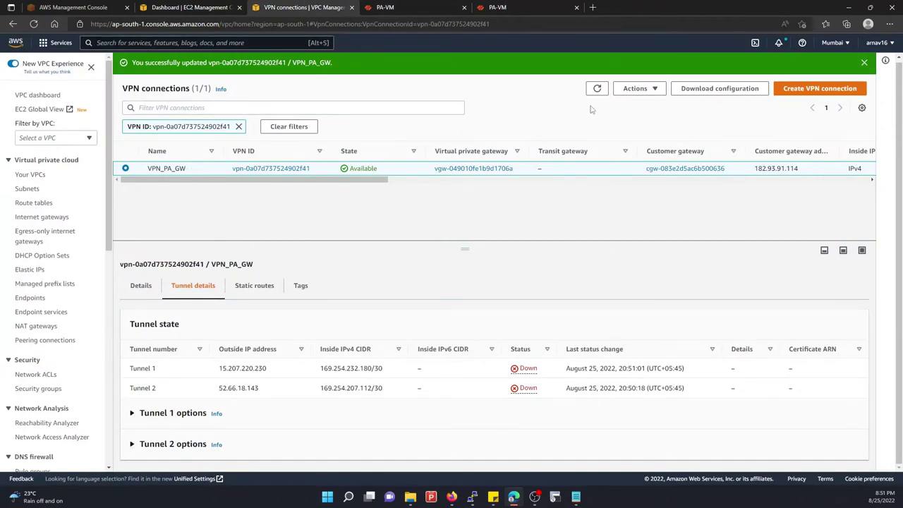
Open Modify VPN tunnel options for the 52.66.18.143 tunnel
{"action": "left_click", "coordinate": [637, 88]}
{"action": "left_click", "coordinate": [663, 161]}
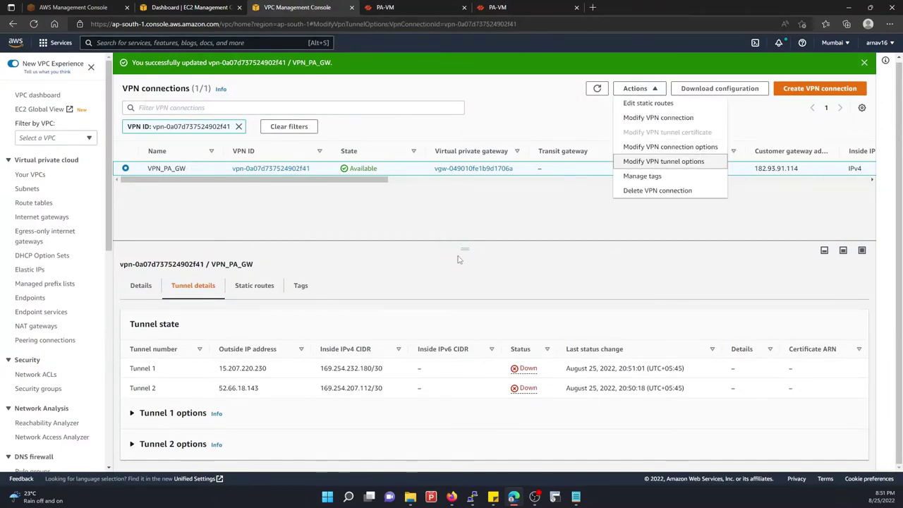
{"action": "left_click", "coordinate": [197, 207]}
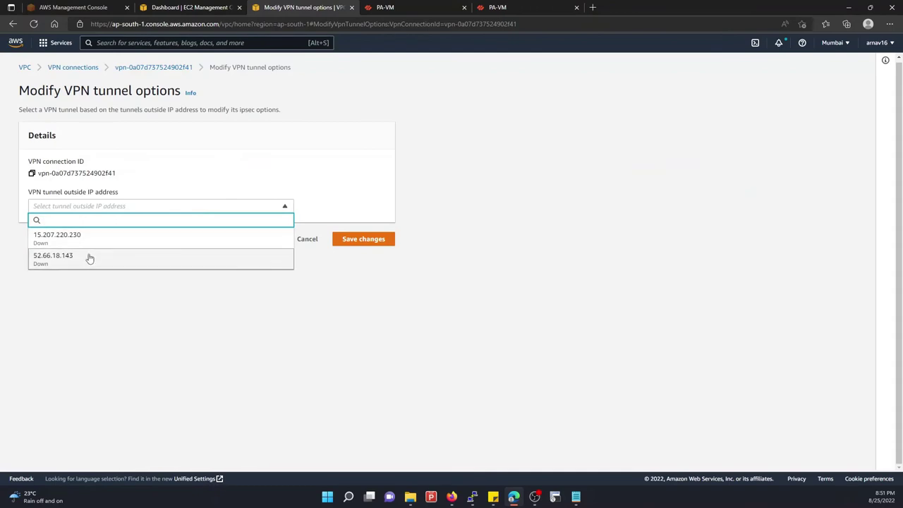
{"action": "left_click", "coordinate": [89, 258]}
{"action": "scroll", "coordinate": [45, 275], "scroll_direction": "down", "scroll_amount": 2}
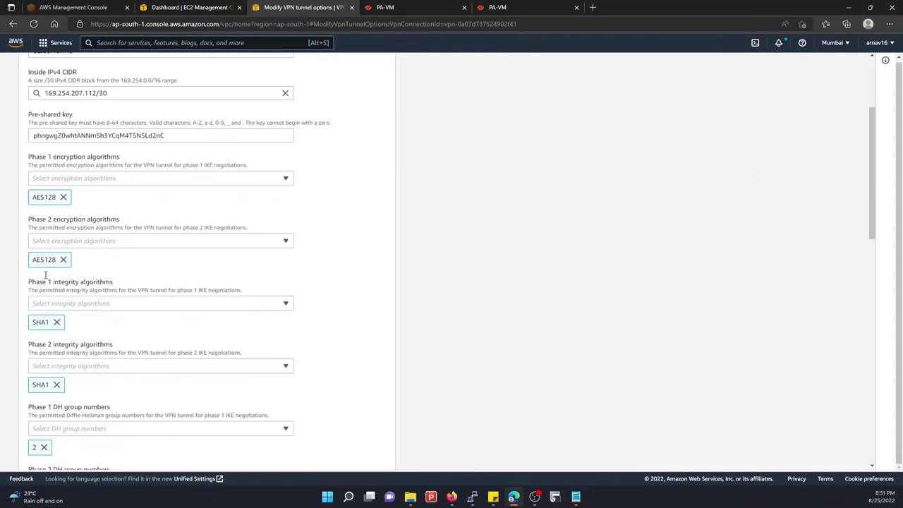
{"action": "scroll", "coordinate": [45, 275], "scroll_direction": "down", "scroll_amount": 15}
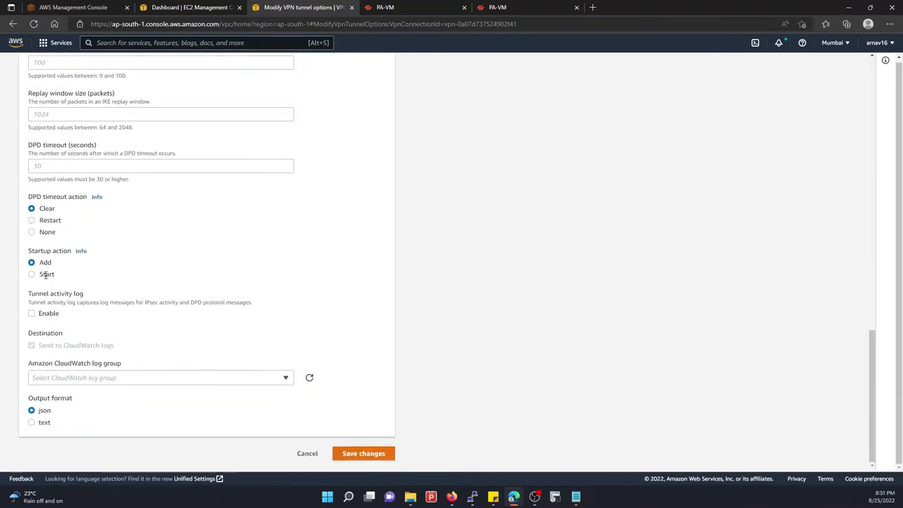
{"action": "scroll", "coordinate": [45, 275], "scroll_direction": "up", "scroll_amount": 5}
{"action": "scroll", "coordinate": [45, 275], "scroll_direction": "up", "scroll_amount": 2}
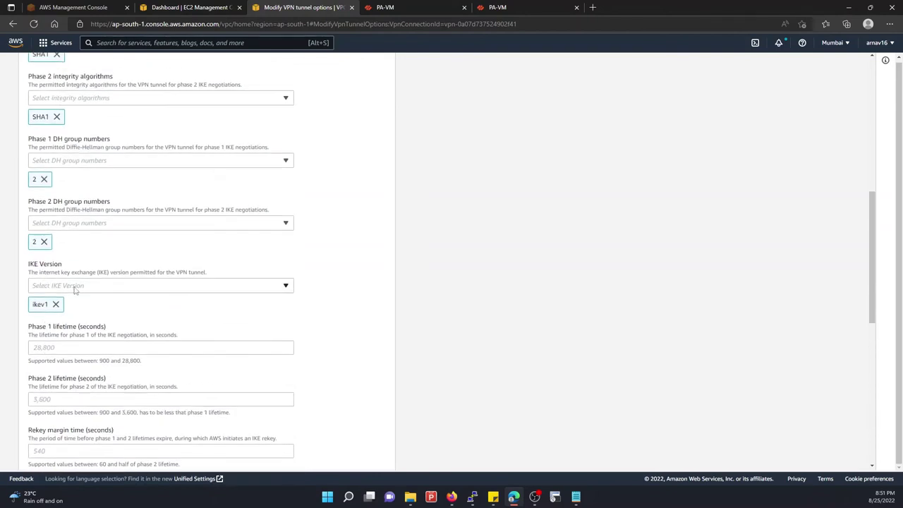
Replace ikev1 with ikev2 as the tunnel's IKE version and save the changes
{"action": "left_click", "coordinate": [55, 304]}
{"action": "left_click", "coordinate": [275, 285]}
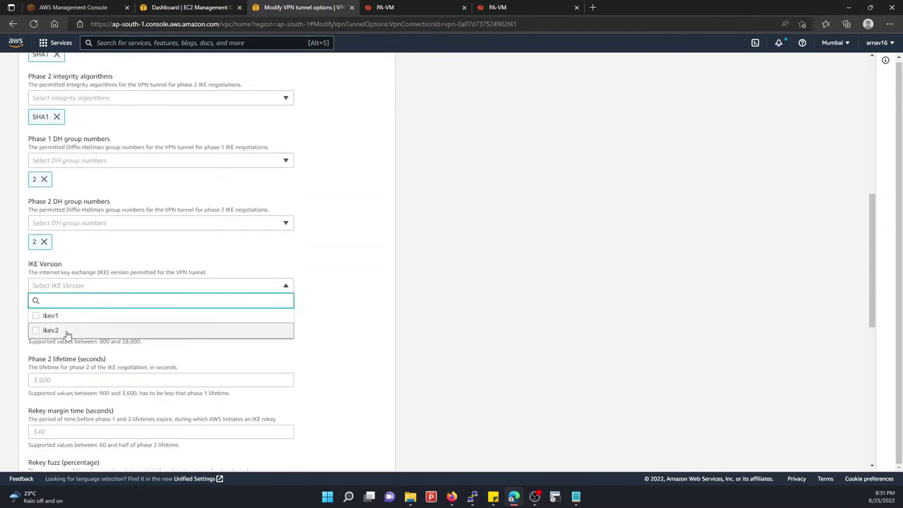
{"action": "left_click", "coordinate": [67, 331]}
{"action": "left_click", "coordinate": [337, 260]}
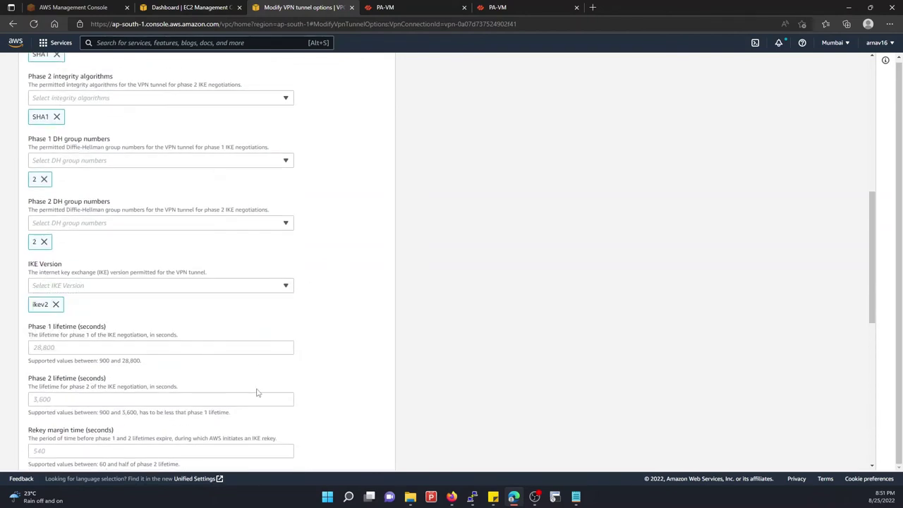
{"action": "scroll", "coordinate": [307, 397], "scroll_direction": "down", "scroll_amount": 10}
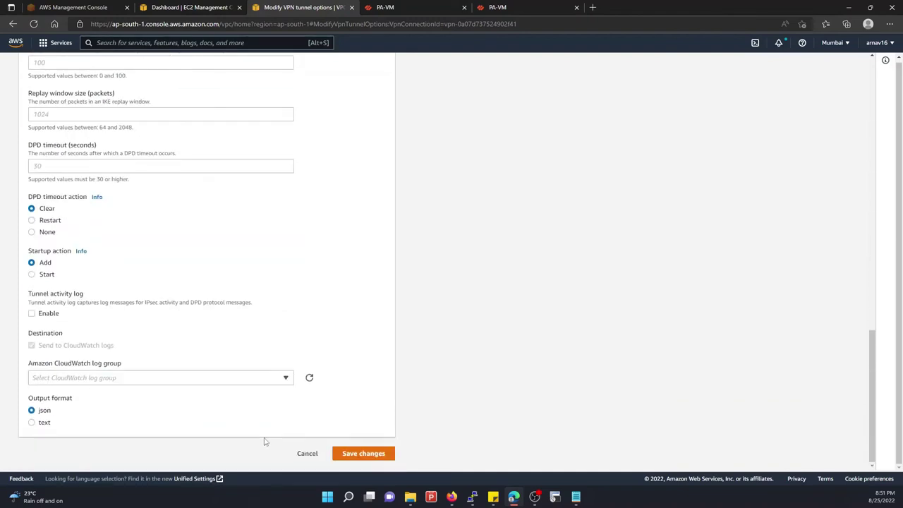
{"action": "left_click", "coordinate": [363, 453]}
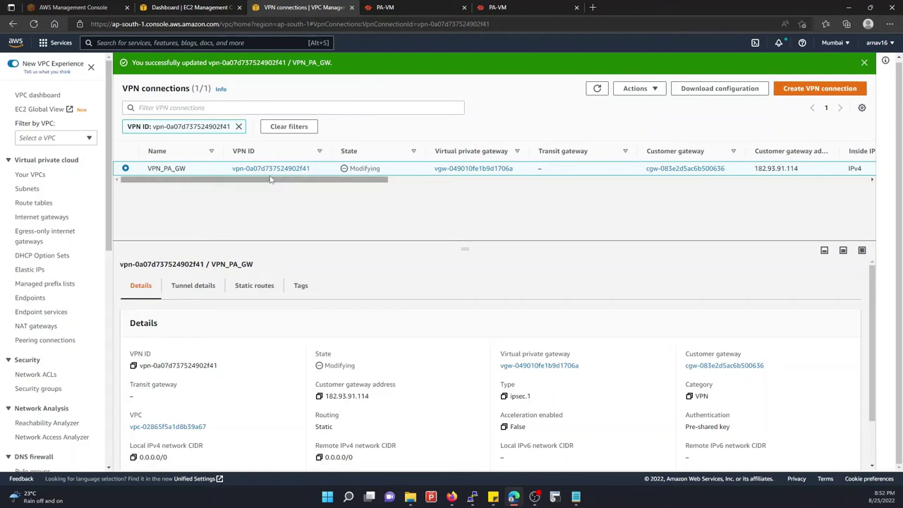
Refresh VPN_PA_GW's Tunnel details, showing Tunnel 1 Up and Tunnel 2 Down
{"action": "left_click", "coordinate": [596, 89]}
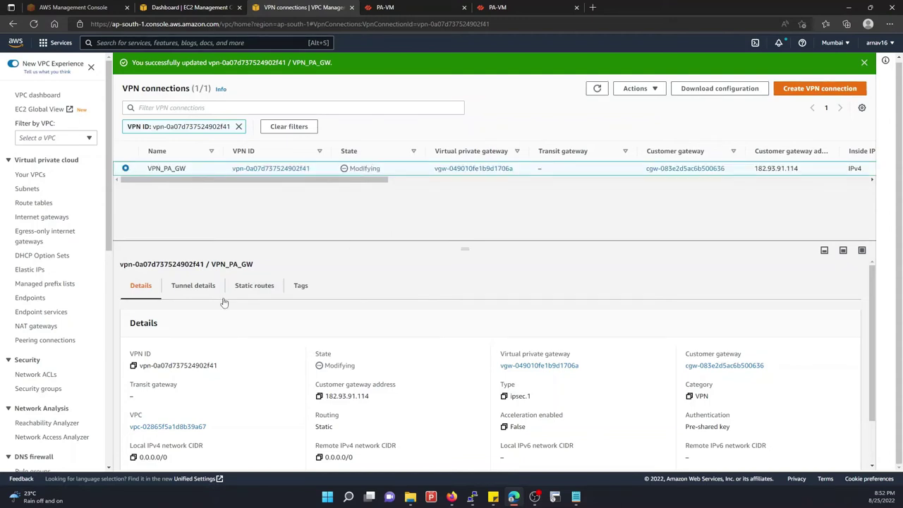
{"action": "left_click", "coordinate": [197, 288]}
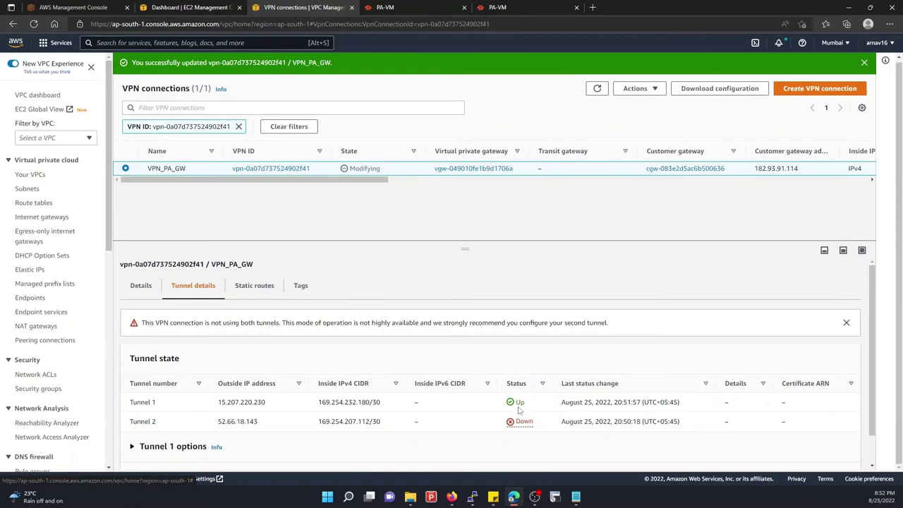
{"action": "left_click", "coordinate": [597, 89]}
{"action": "double_click", "coordinate": [594, 93]}
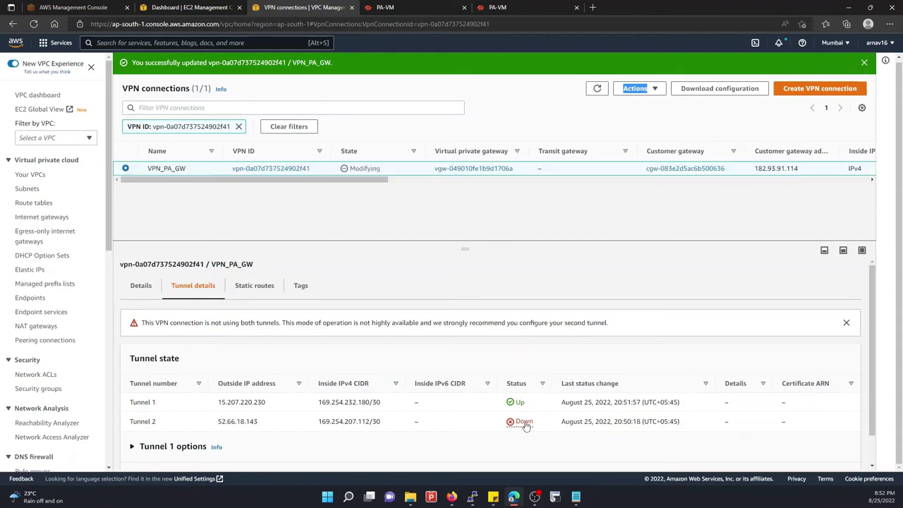
{"action": "left_click", "coordinate": [409, 12]}
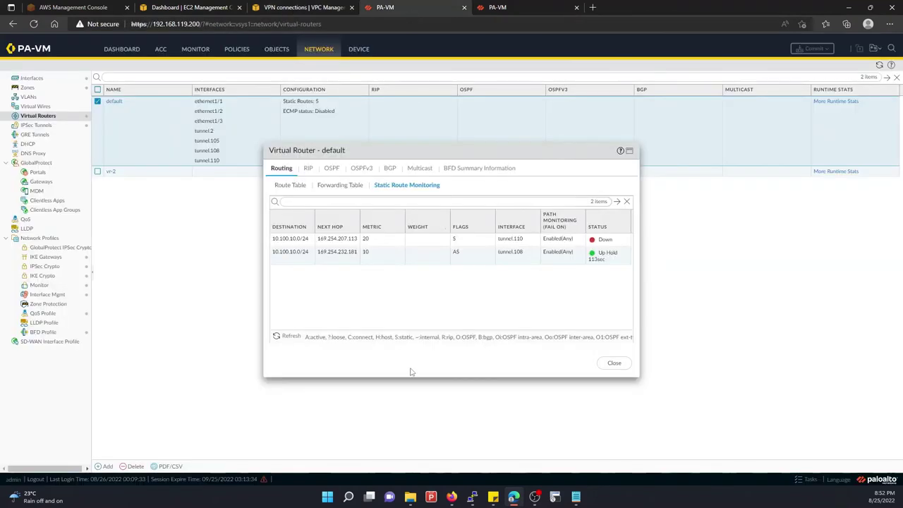
Refresh static route monitoring, then restart the continuous ping to 10.10.30.15 in the Ubuntu terminal
{"action": "left_click", "coordinate": [286, 337]}
{"action": "left_click", "coordinate": [288, 338]}
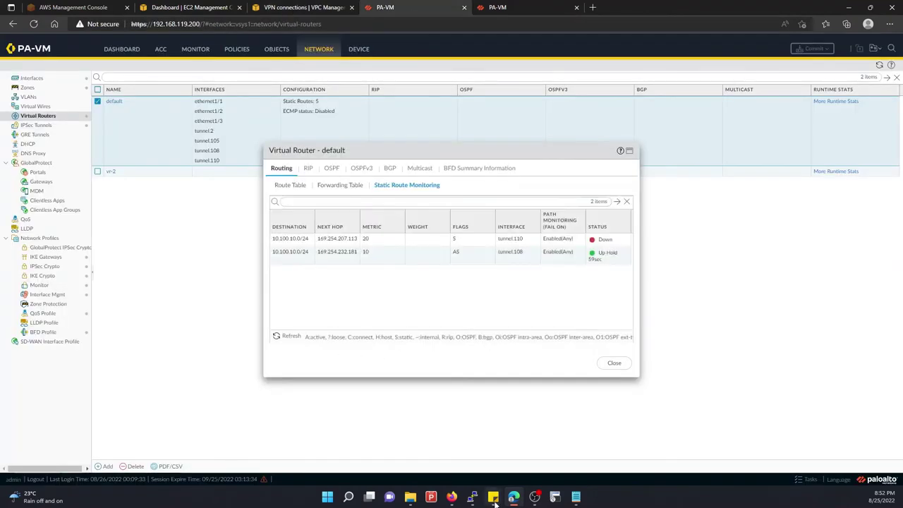
{"action": "mouse_move", "coordinate": [472, 497]}
{"action": "left_click", "coordinate": [453, 443]}
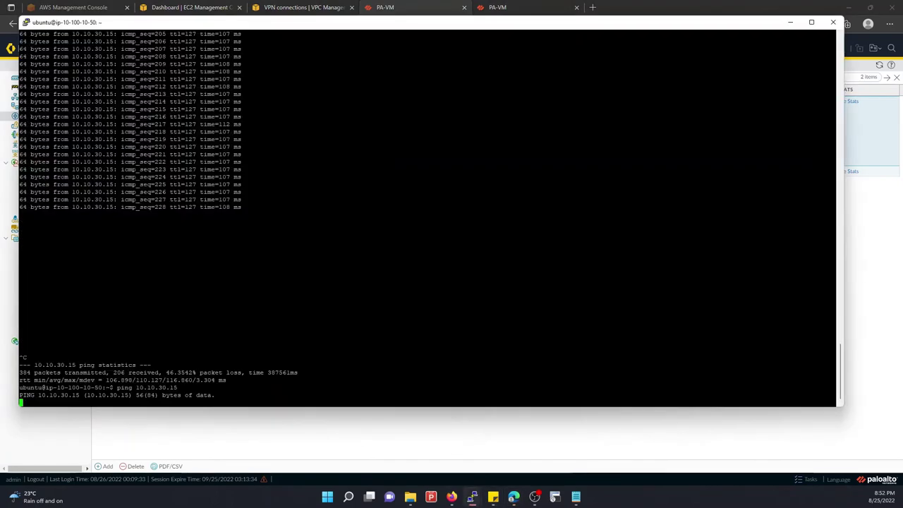
{"action": "key", "text": "ctrl+c"}
{"action": "key", "text": "ctrl+c"}
{"action": "key", "text": "ctrl+c"}
{"action": "key", "text": "Up"}
{"action": "key", "text": "Return"}
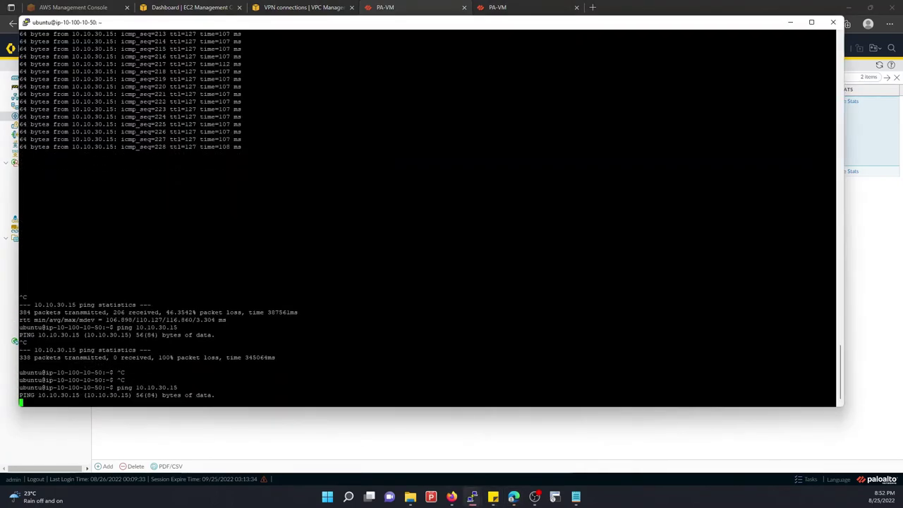
Dismiss the PA-VM commit status report and refresh the IPSec tunnels list
{"action": "left_click", "coordinate": [851, 215]}
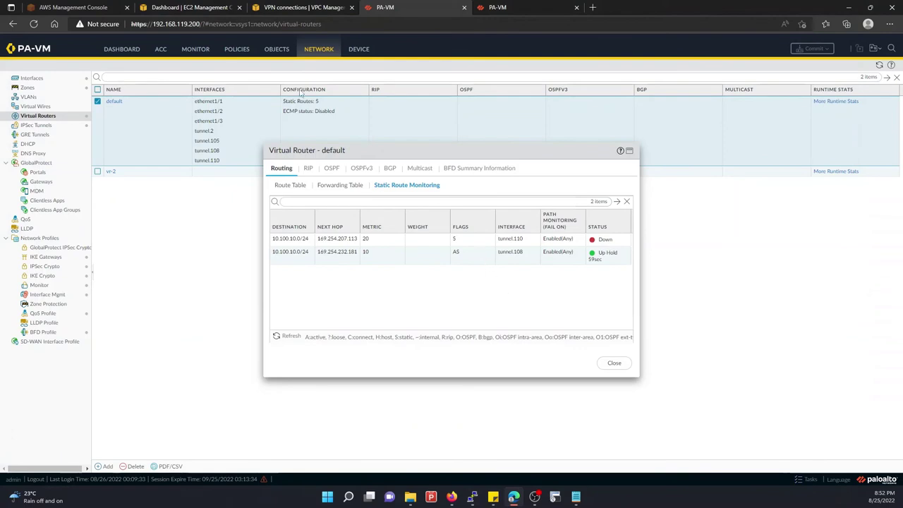
{"action": "left_click", "coordinate": [496, 8]}
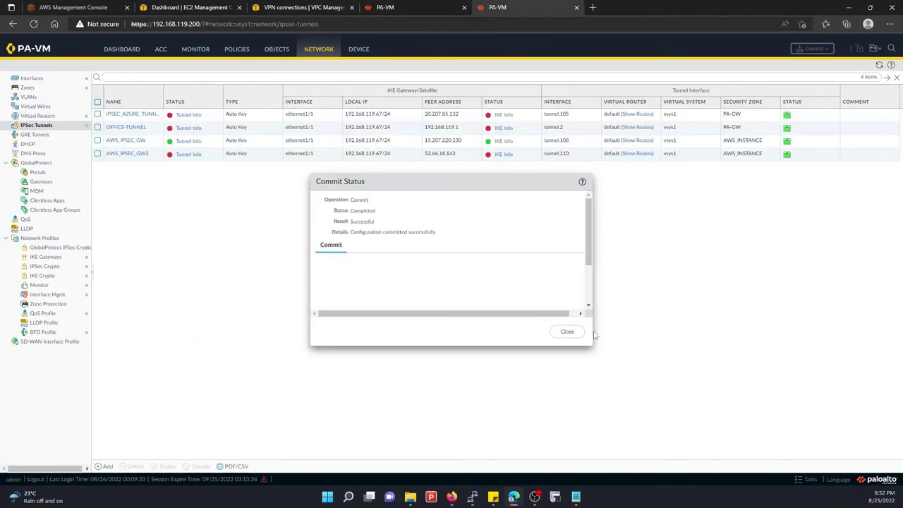
{"action": "left_click", "coordinate": [568, 331]}
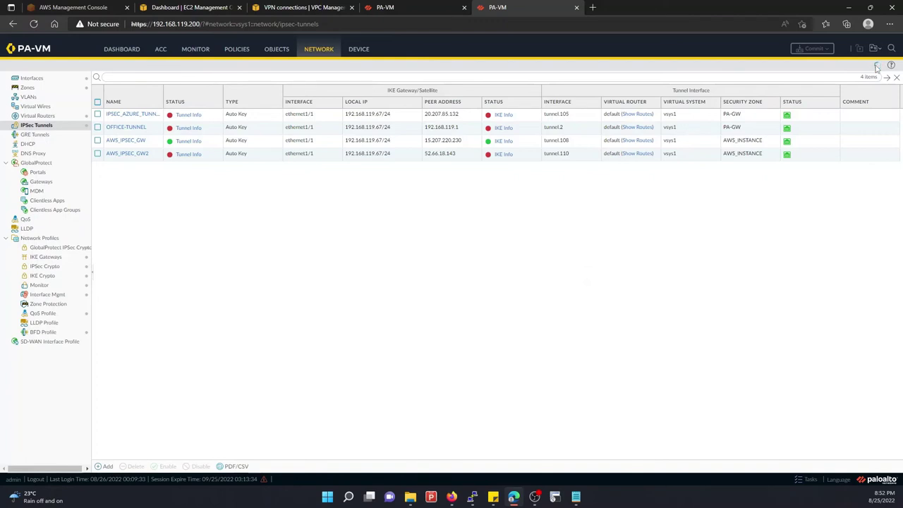
{"action": "left_click", "coordinate": [875, 66]}
{"action": "left_click", "coordinate": [406, 7]}
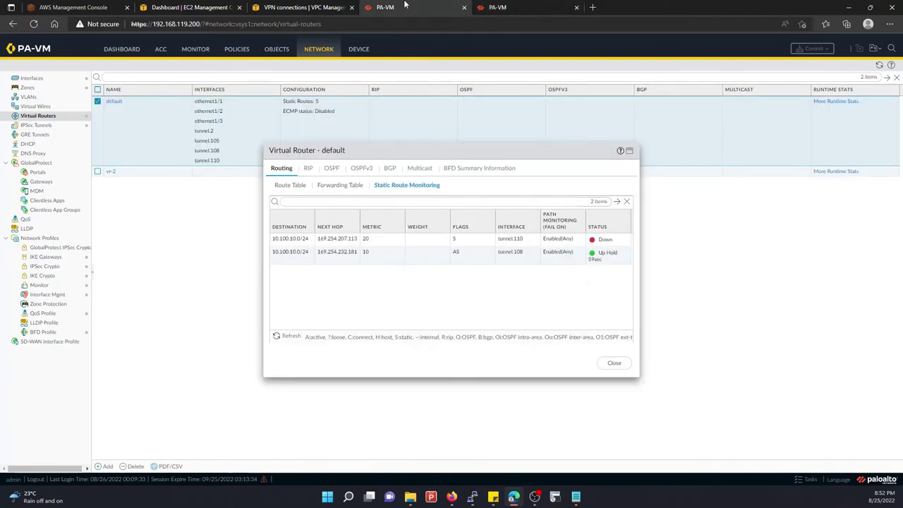
Refresh route monitoring repeatedly (tunnel.110 Down, tunnel.108 Up Hold), then return to the PuTTY session
{"action": "left_click", "coordinate": [296, 338]}
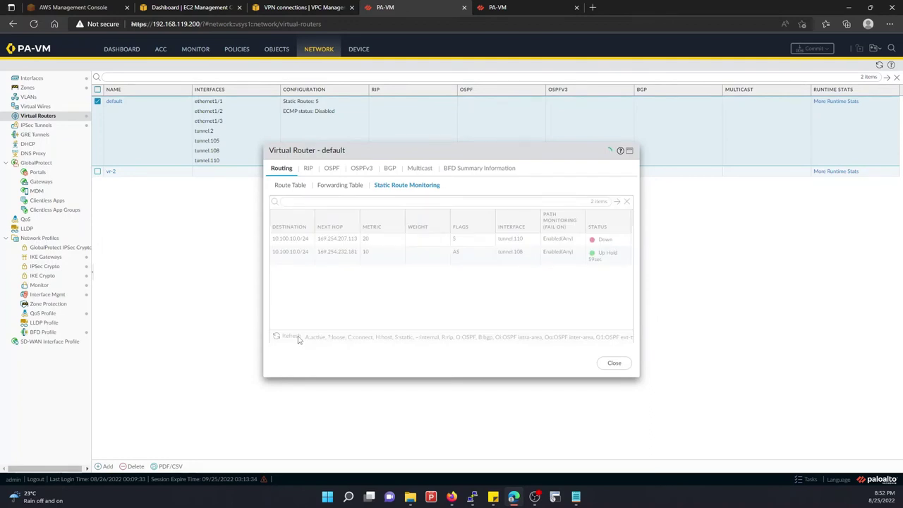
{"action": "left_click", "coordinate": [296, 337]}
{"action": "left_click", "coordinate": [296, 337]}
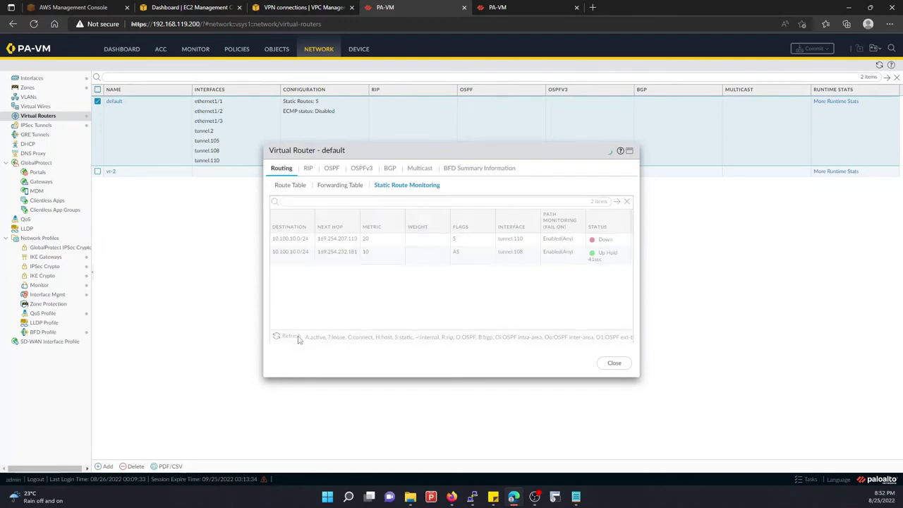
{"action": "left_click", "coordinate": [297, 337]}
{"action": "left_click", "coordinate": [296, 337]}
{"action": "left_click", "coordinate": [299, 339]}
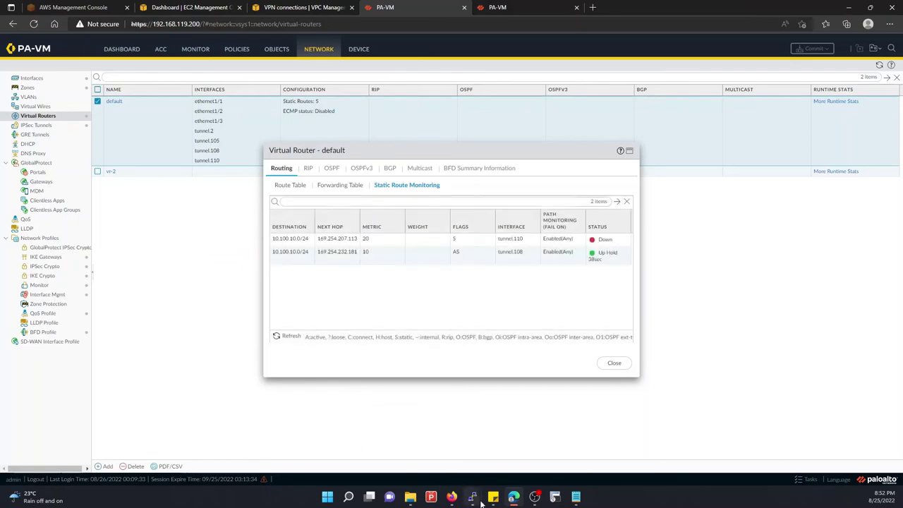
{"action": "mouse_move", "coordinate": [479, 501]}
{"action": "left_click", "coordinate": [520, 446]}
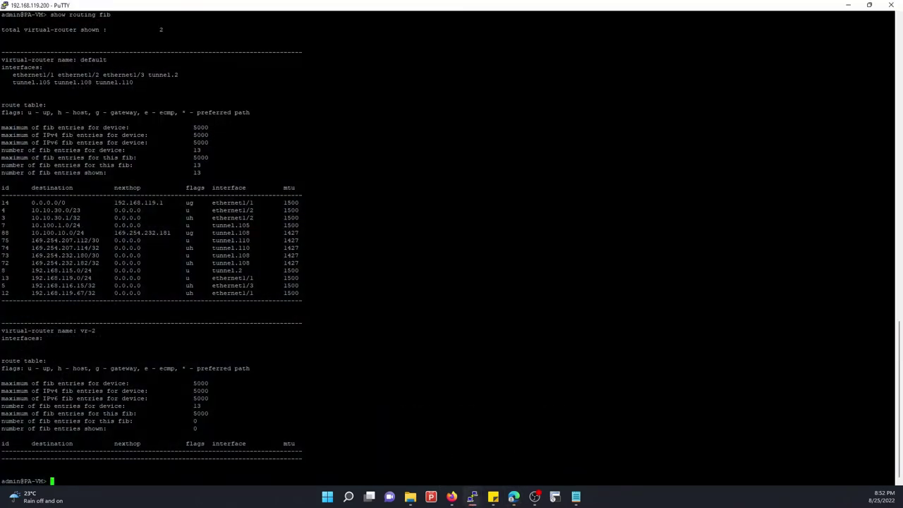
Re-run 'show routing fib' several times, seeing 12 entries without 10.100.10.0/24, then minimize PuTTY
{"action": "key", "text": "Up"}
{"action": "key", "text": "Return"}
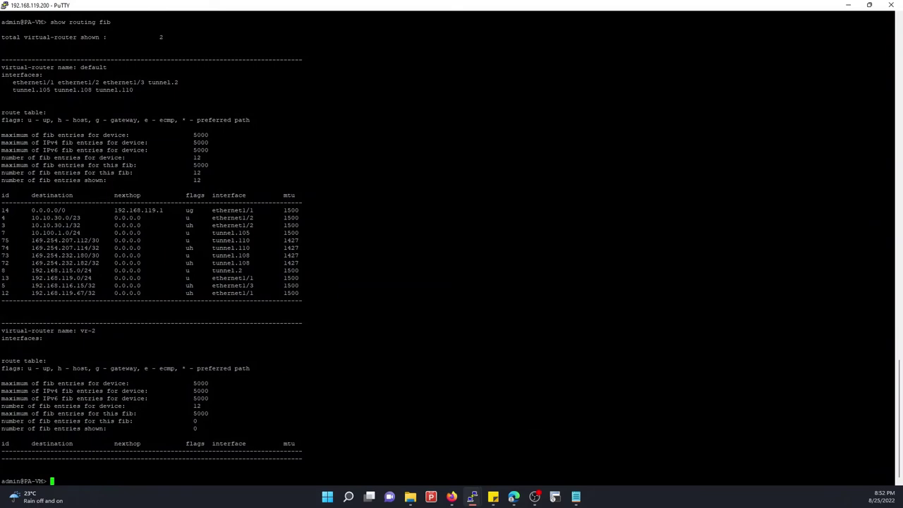
{"action": "key", "text": "Up"}
{"action": "key", "text": "Down"}
{"action": "key", "text": "Up"}
{"action": "key", "text": "Return"}
{"action": "key", "text": "Up"}
{"action": "key", "text": "Return"}
{"action": "key", "text": "Up"}
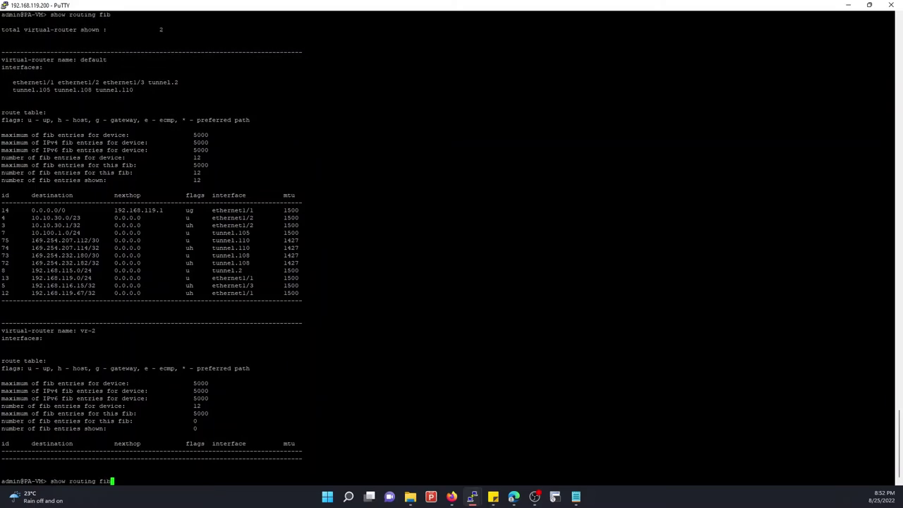
{"action": "key", "text": "Return"}
{"action": "key", "text": "Up"}
{"action": "key", "text": "Down"}
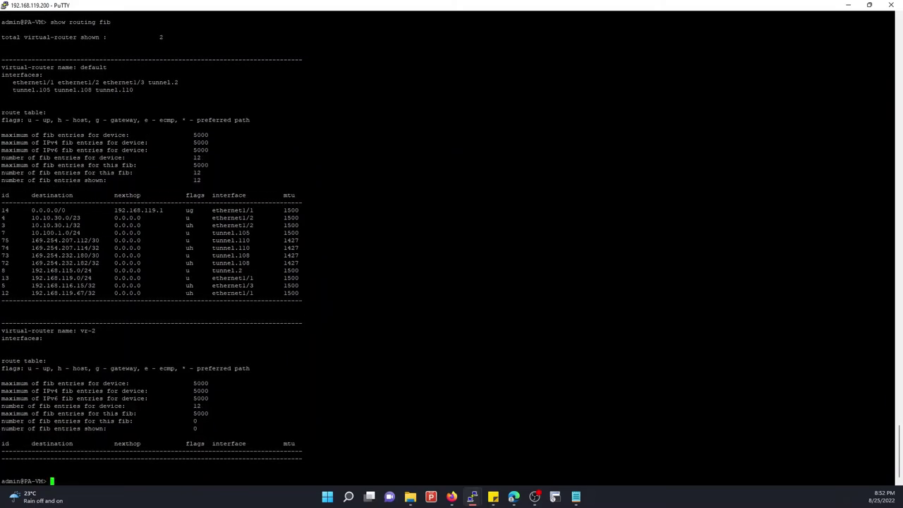
{"action": "left_click", "coordinate": [848, 5]}
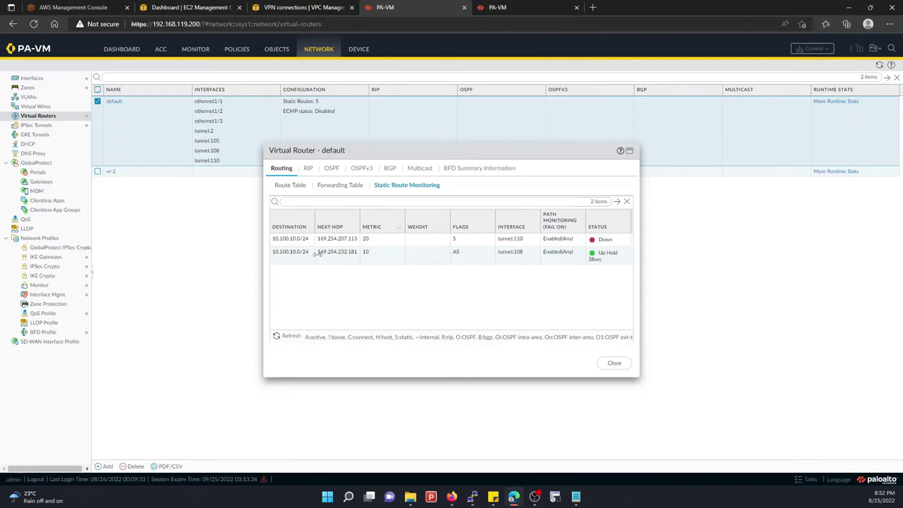
Refresh static route monitoring several times, glancing at the ping terminal in between
{"action": "left_click", "coordinate": [289, 336]}
{"action": "left_click", "coordinate": [290, 337]}
{"action": "left_click", "coordinate": [289, 337]}
{"action": "left_click", "coordinate": [288, 338]}
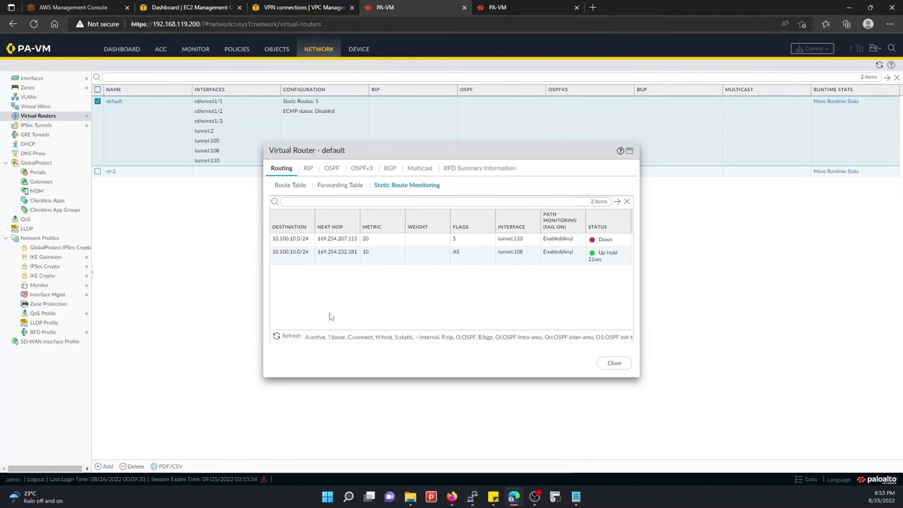
{"action": "mouse_move", "coordinate": [472, 496]}
{"action": "left_click", "coordinate": [423, 443]}
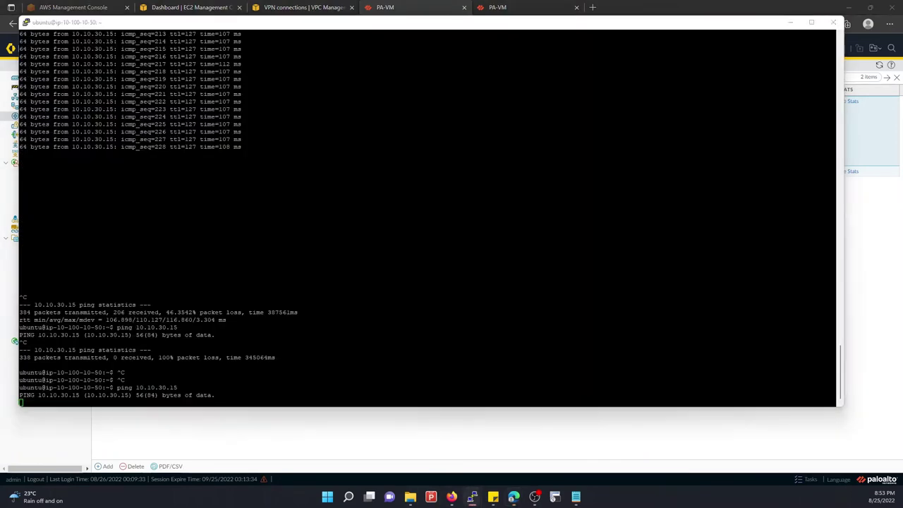
{"action": "left_click", "coordinate": [849, 84]}
{"action": "left_click", "coordinate": [791, 22]}
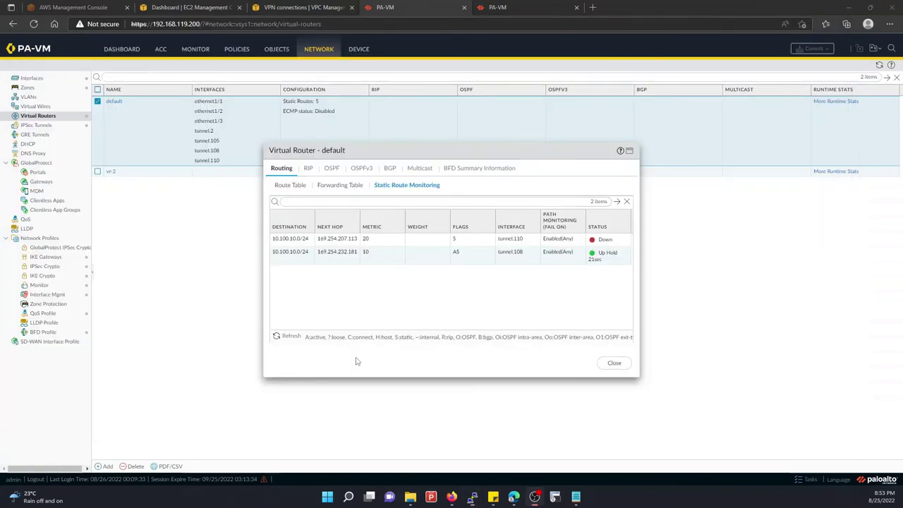
{"action": "left_click", "coordinate": [291, 337]}
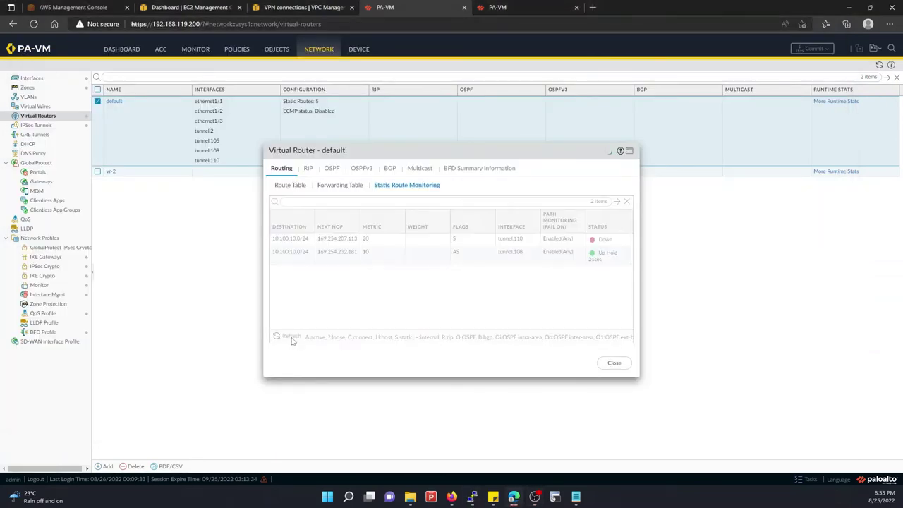
Reload the AWS VPN connections list, check PA-VM IPSec tunnels, and refresh route monitoring again
{"action": "left_click", "coordinate": [339, 6]}
{"action": "left_click", "coordinate": [596, 90]}
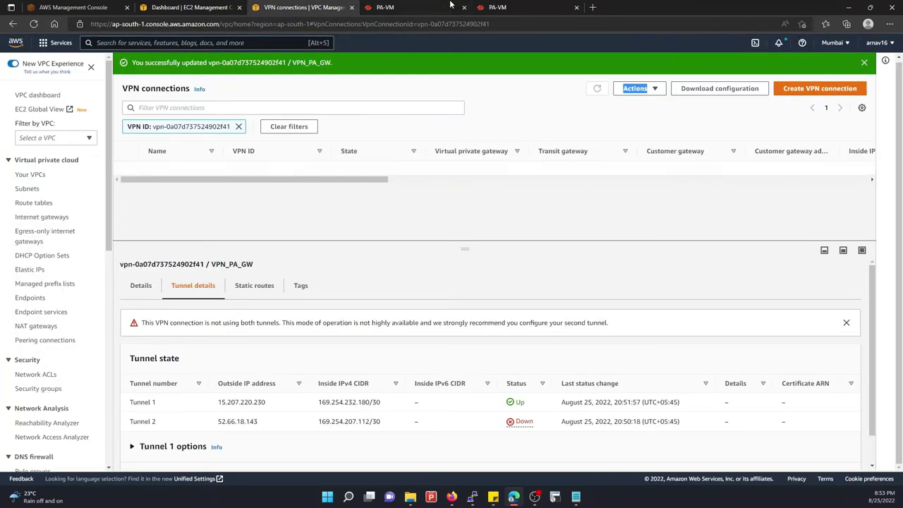
{"action": "left_click", "coordinate": [522, 7]}
{"action": "left_click", "coordinate": [413, 6]}
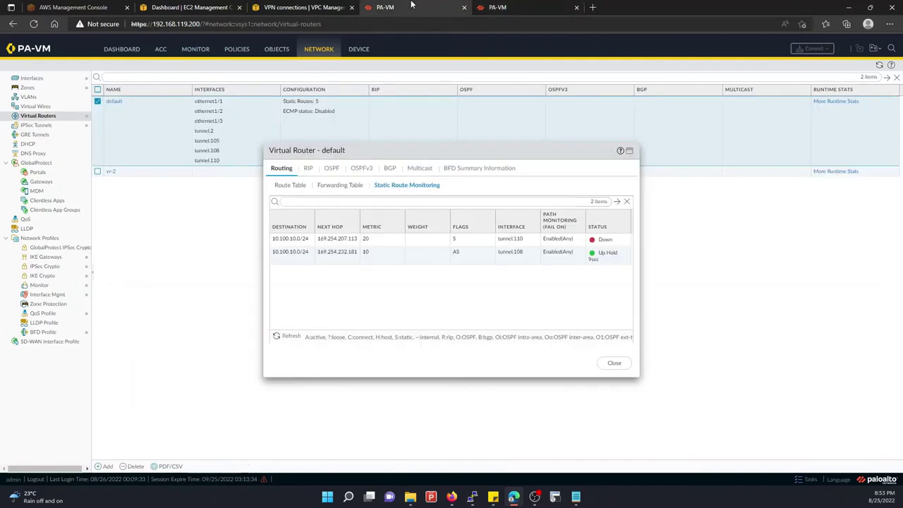
{"action": "left_click", "coordinate": [287, 337]}
{"action": "left_click", "coordinate": [287, 337]}
{"action": "left_click", "coordinate": [286, 337]}
{"action": "left_click", "coordinate": [287, 337]}
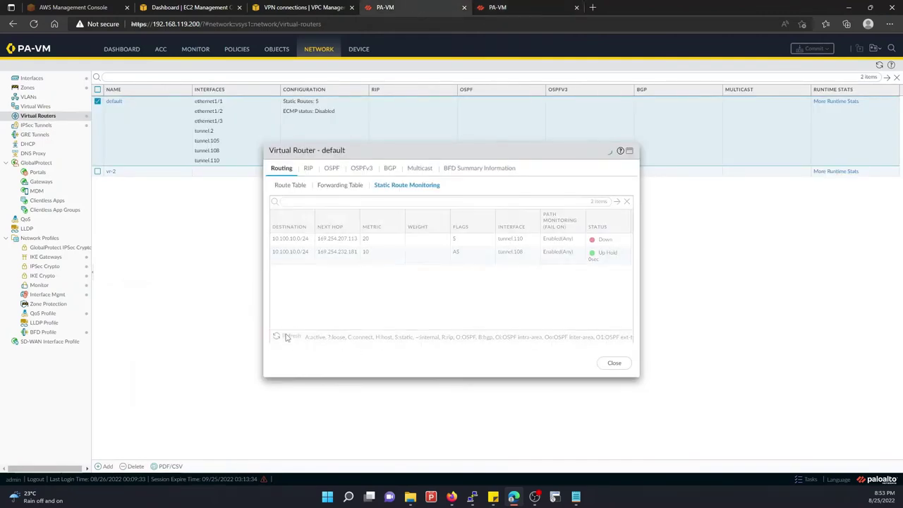
Check the new ping replies (seq 62–66) and refresh route monitoring once more
{"action": "left_click", "coordinate": [409, 444]}
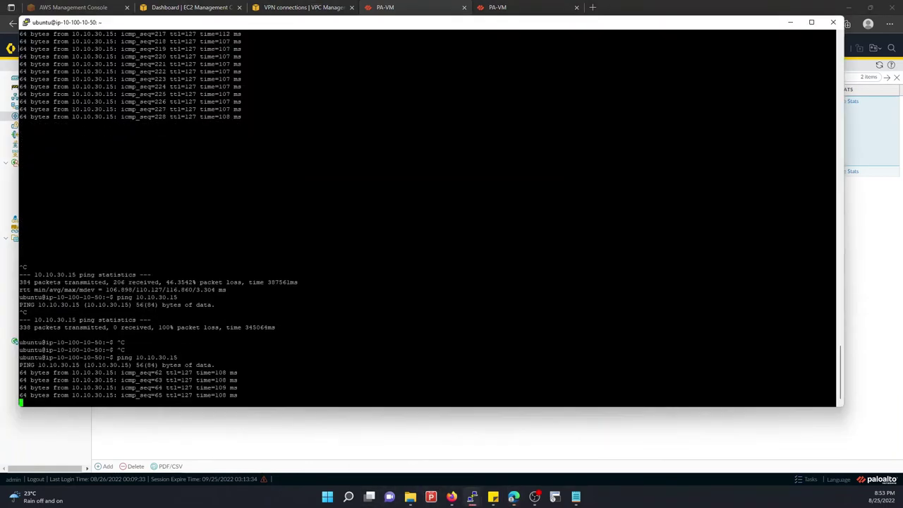
{"action": "left_click_drag", "start_coordinate": [21, 363], "coordinate": [282, 388]}
{"action": "left_click", "coordinate": [318, 419]}
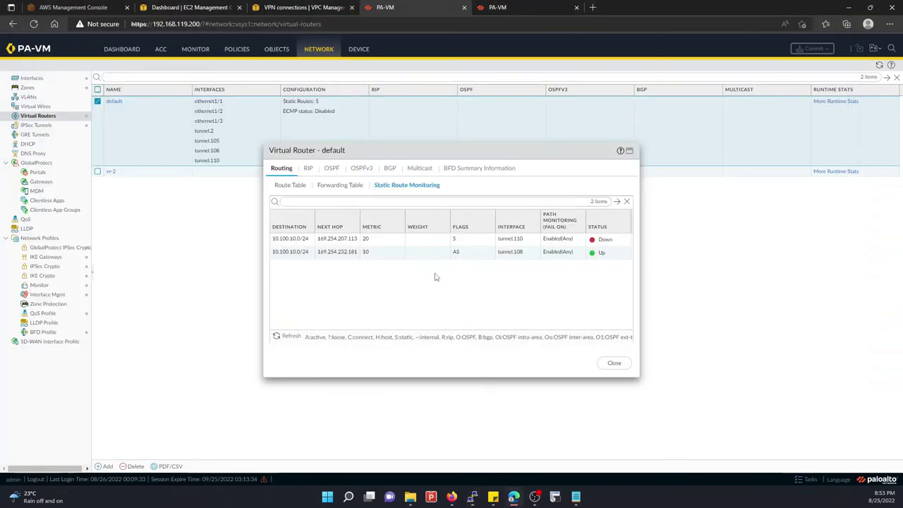
{"action": "left_click", "coordinate": [295, 337]}
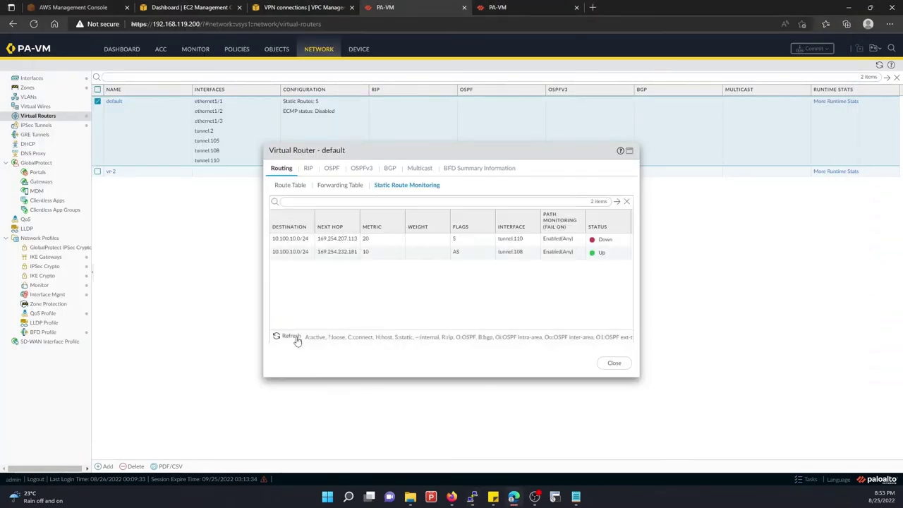
Reload the AWS VPN list again and recheck PA-VM IPSec tunnels and route monitoring
{"action": "left_click", "coordinate": [326, 6]}
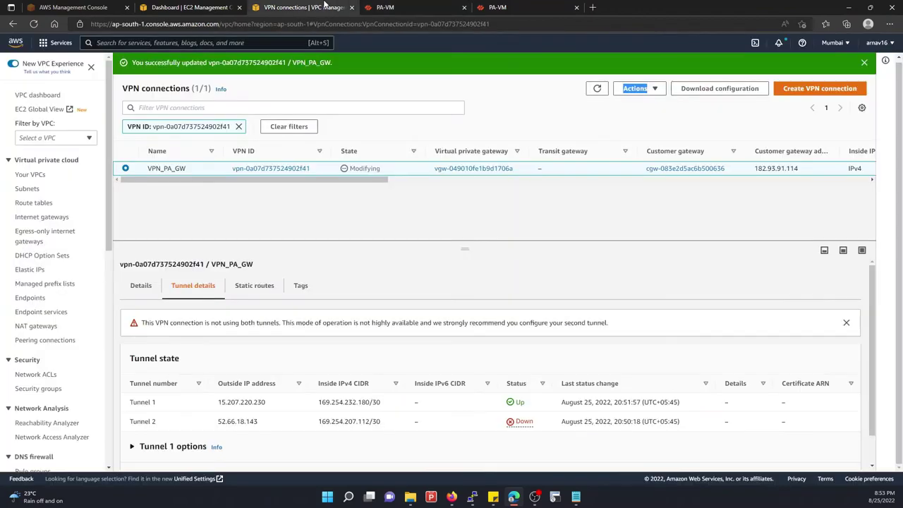
{"action": "left_click", "coordinate": [384, 6]}
{"action": "left_click", "coordinate": [314, 7]}
{"action": "left_click", "coordinate": [598, 89]}
{"action": "left_click", "coordinate": [413, 6]}
{"action": "left_click", "coordinate": [520, 6]}
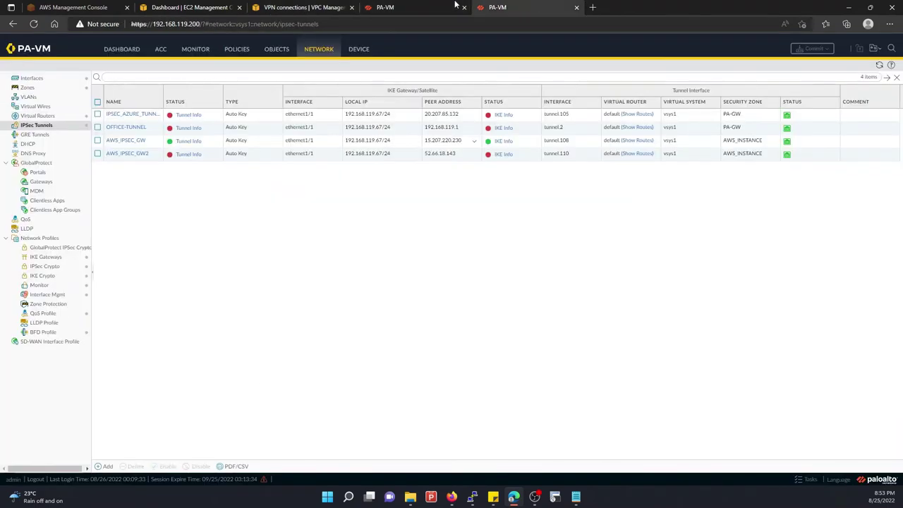
{"action": "left_click", "coordinate": [423, 6]}
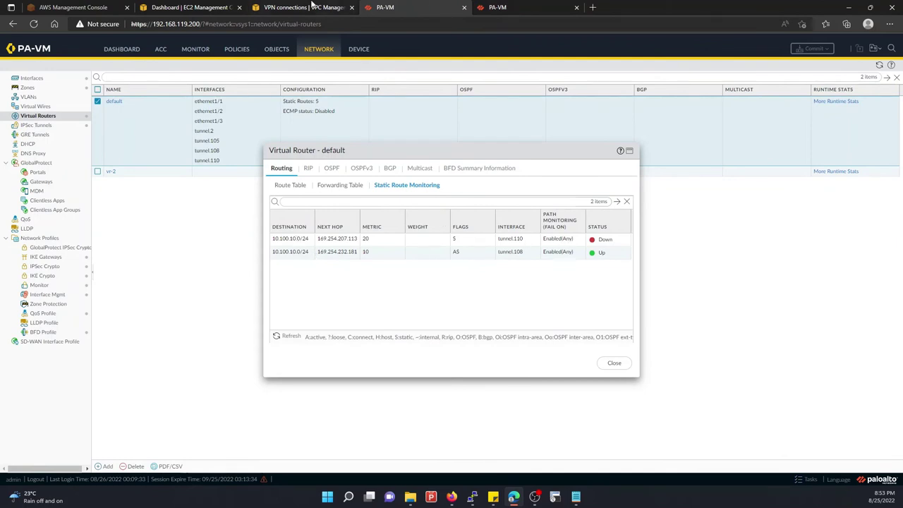
Reload the AWS VPN connections list and VPC console page, finding VPN_PA_GW still Modifying
{"action": "left_click", "coordinate": [313, 6]}
{"action": "left_click", "coordinate": [597, 93]}
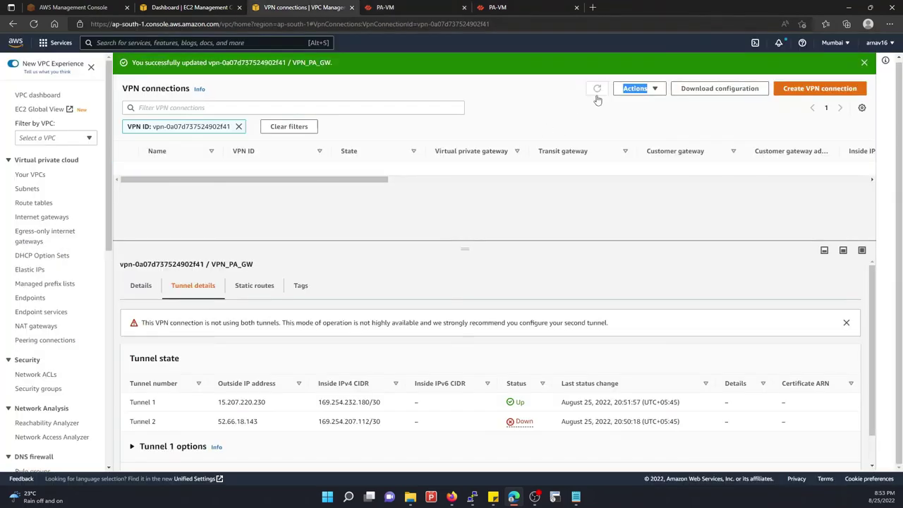
{"action": "left_click", "coordinate": [597, 97]}
{"action": "left_click", "coordinate": [597, 92]}
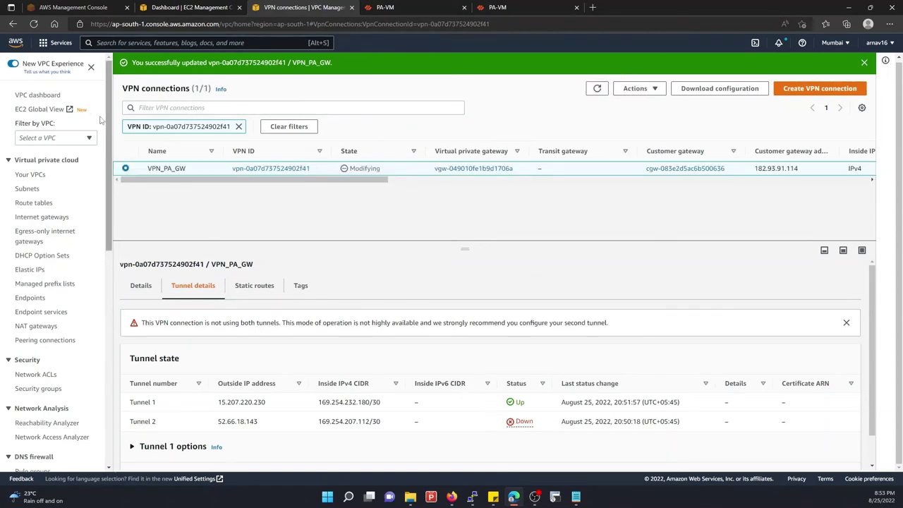
{"action": "left_click", "coordinate": [34, 23]}
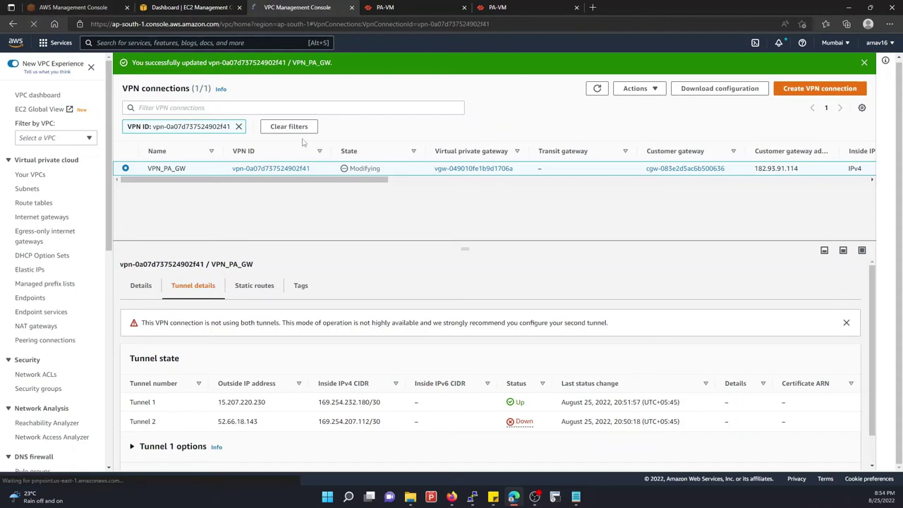
{"action": "left_click", "coordinate": [379, 5]}
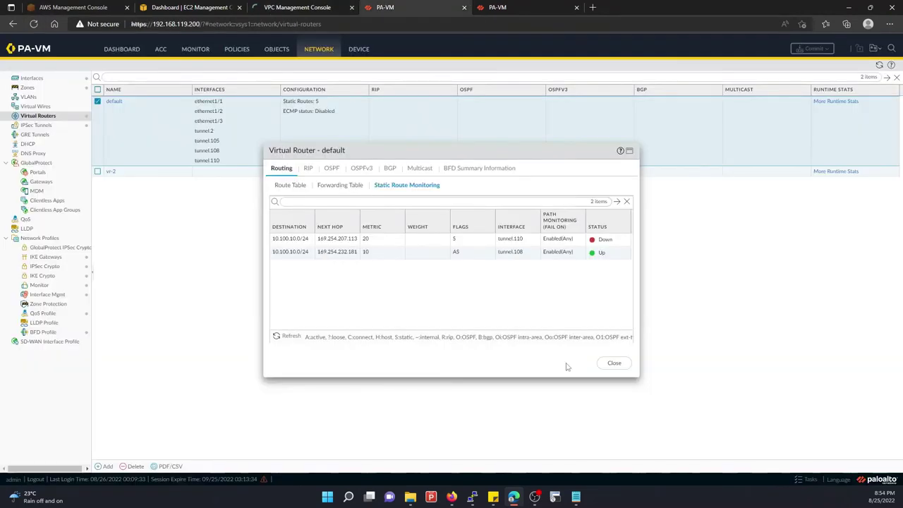
{"action": "left_click", "coordinate": [512, 6]}
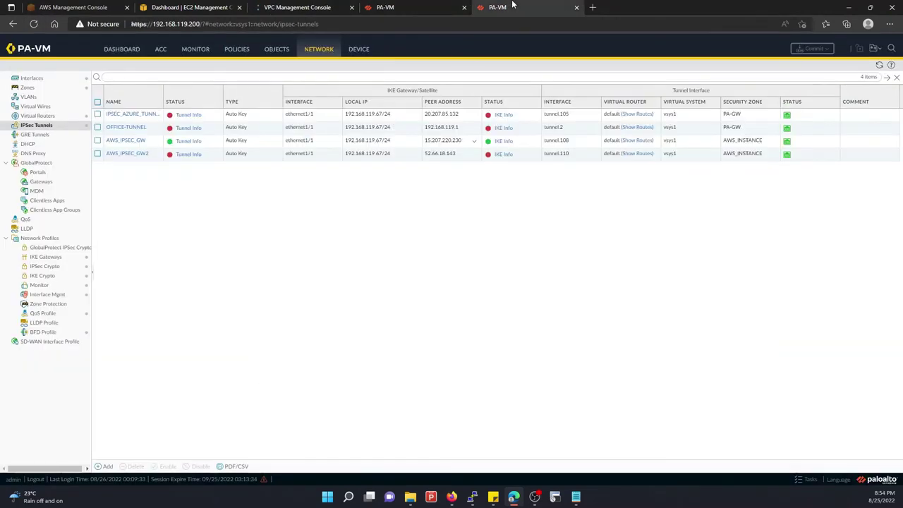
{"action": "left_click", "coordinate": [296, 7]}
{"action": "left_click", "coordinate": [413, 6]}
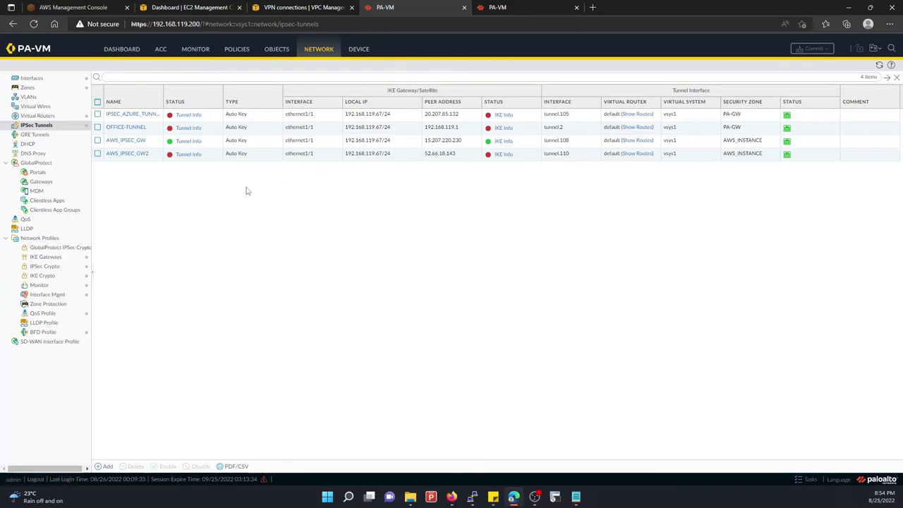
{"action": "left_click", "coordinate": [313, 7]}
{"action": "left_click", "coordinate": [599, 69]}
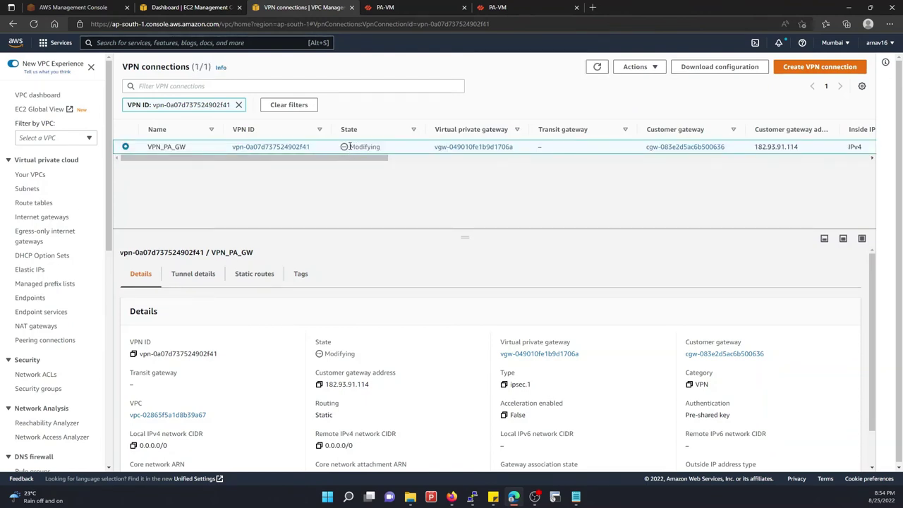
{"action": "left_click_drag", "start_coordinate": [350, 146], "coordinate": [384, 148]}
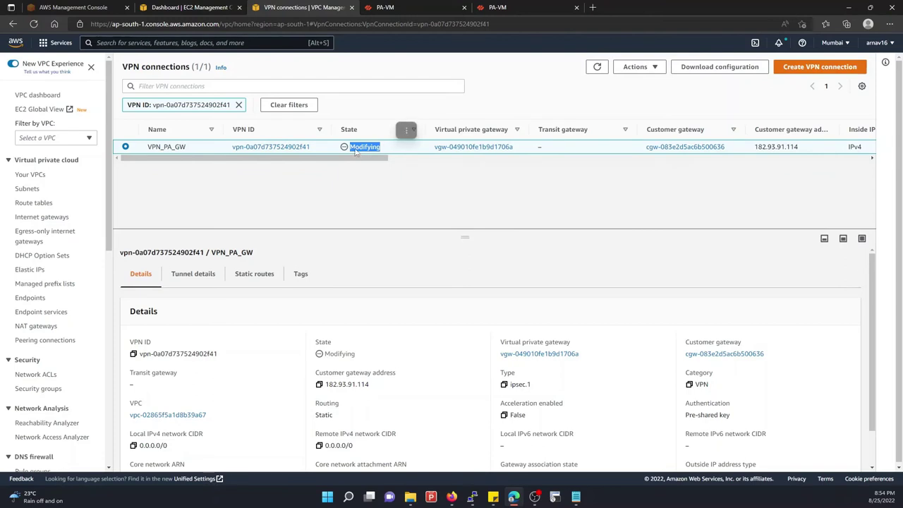
Refresh VPN_PA_GW and its Tunnel details until it is Available with Tunnels 1 and 2 Up
{"action": "left_click", "coordinate": [597, 68]}
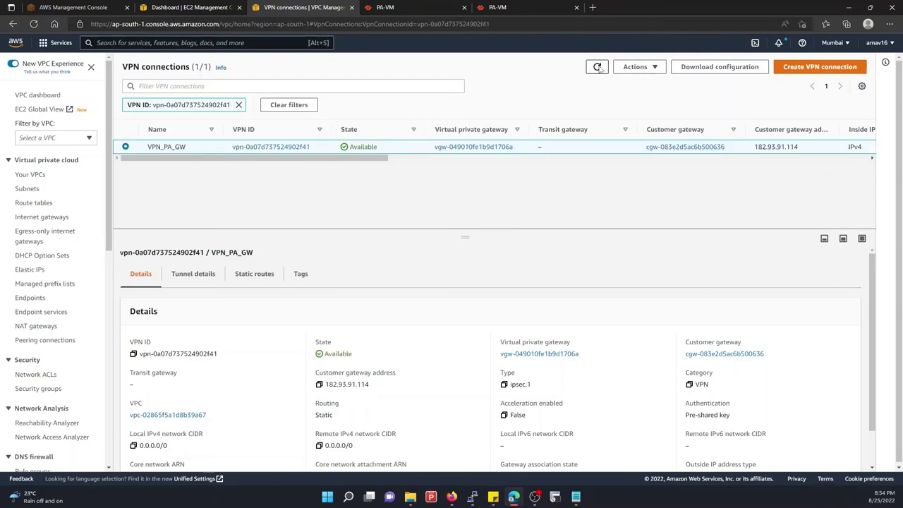
{"action": "scroll", "coordinate": [361, 351], "scroll_direction": "down", "scroll_amount": 1}
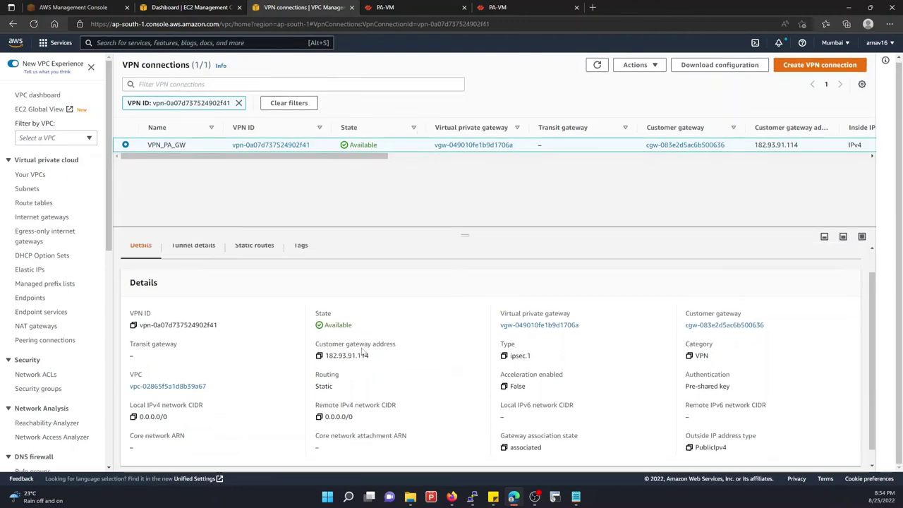
{"action": "scroll", "coordinate": [362, 350], "scroll_direction": "up", "scroll_amount": 1}
{"action": "left_click", "coordinate": [204, 271]}
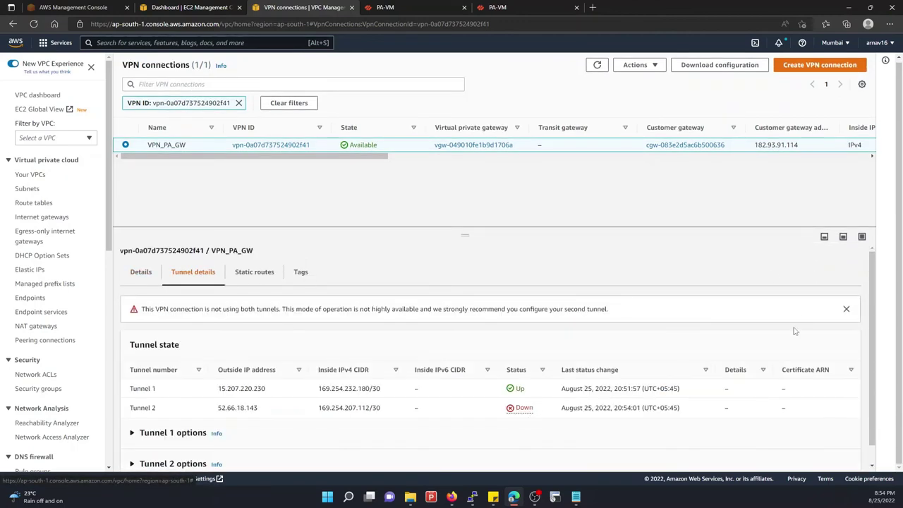
{"action": "left_click", "coordinate": [597, 65]}
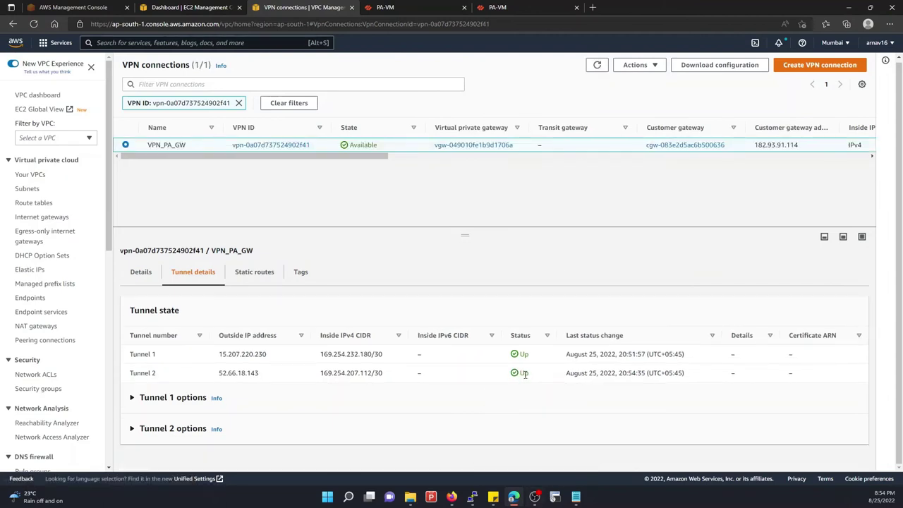
{"action": "left_click", "coordinate": [597, 65]}
Restart the continuous ping to 10.10.30.15 in the Ubuntu terminal
{"action": "mouse_move", "coordinate": [471, 496]}
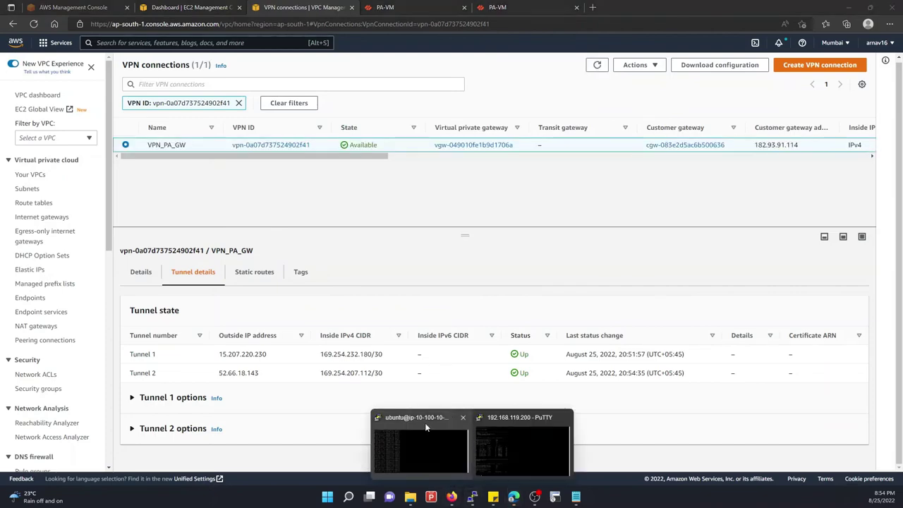
{"action": "left_click", "coordinate": [424, 422]}
{"action": "key", "text": "ctrl+c"}
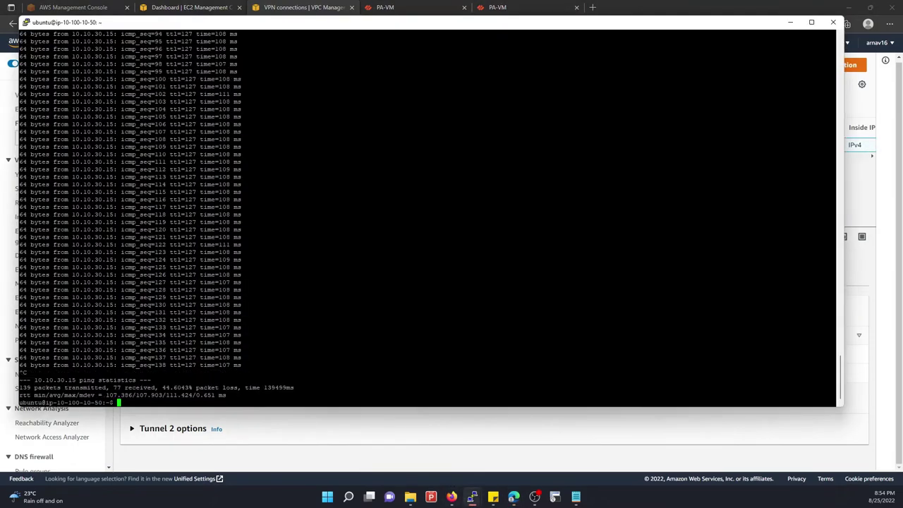
{"action": "key", "text": "Up"}
{"action": "key", "text": "Return"}
Return to PA-VM route monitoring and refresh repeatedly to watch the hold timer
{"action": "left_click", "coordinate": [416, 5]}
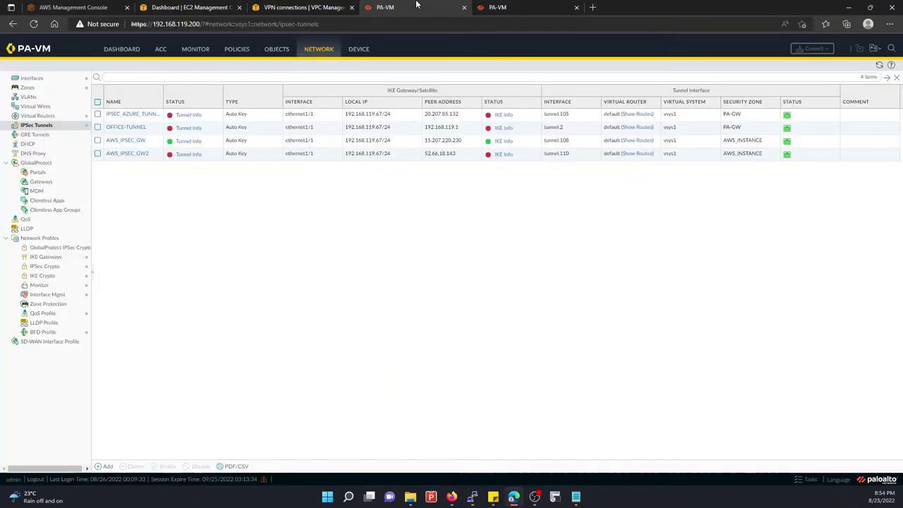
{"action": "left_click", "coordinate": [539, 7]}
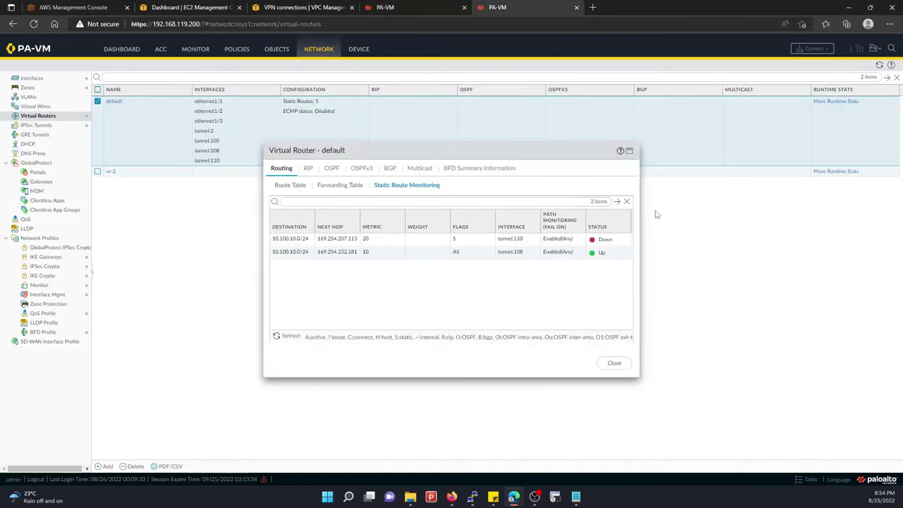
{"action": "left_click", "coordinate": [291, 336]}
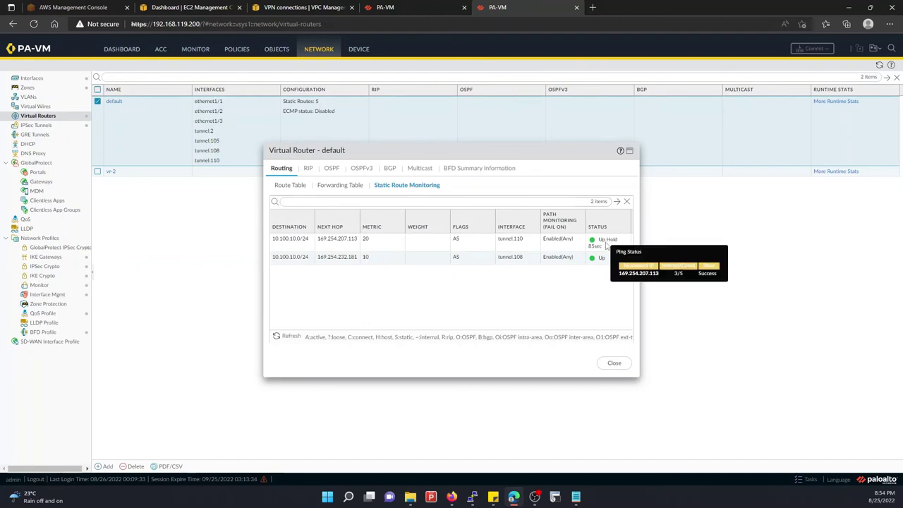
{"action": "left_click", "coordinate": [286, 337]}
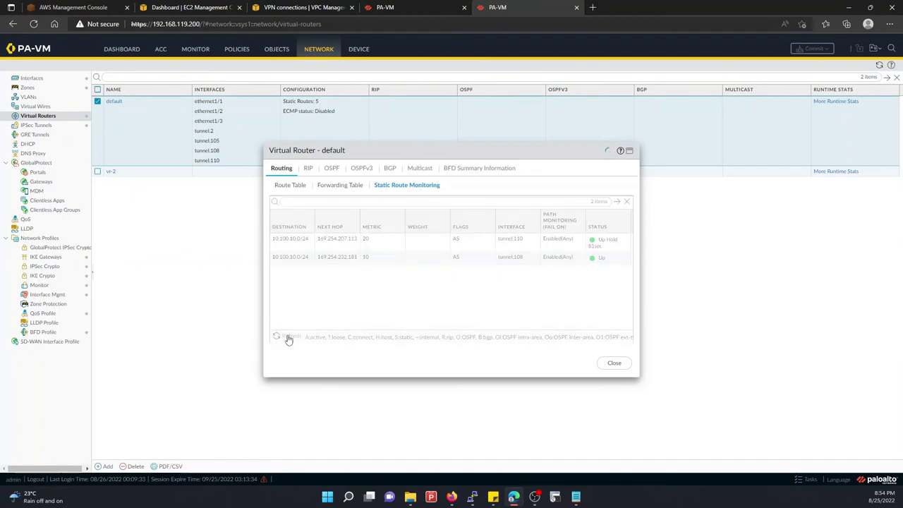
{"action": "left_click", "coordinate": [287, 338]}
{"action": "left_click", "coordinate": [287, 338]}
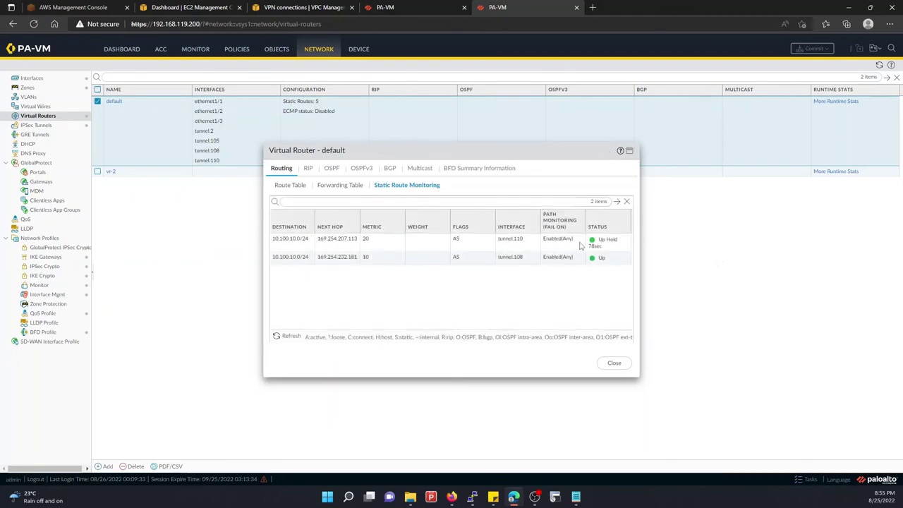
{"action": "left_click", "coordinate": [289, 337]}
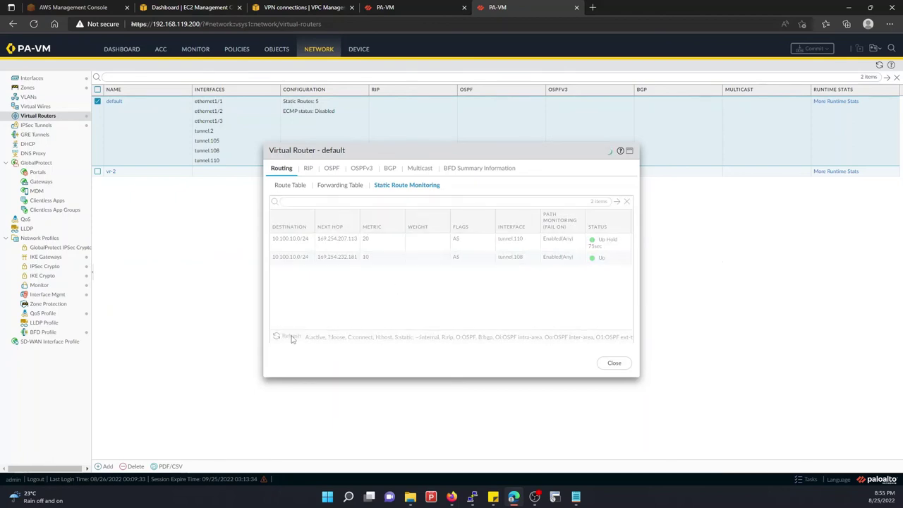
Check the ping replies, then keep refreshing until the first monitored route shows Up
{"action": "mouse_move", "coordinate": [472, 496]}
{"action": "left_click", "coordinate": [419, 445]}
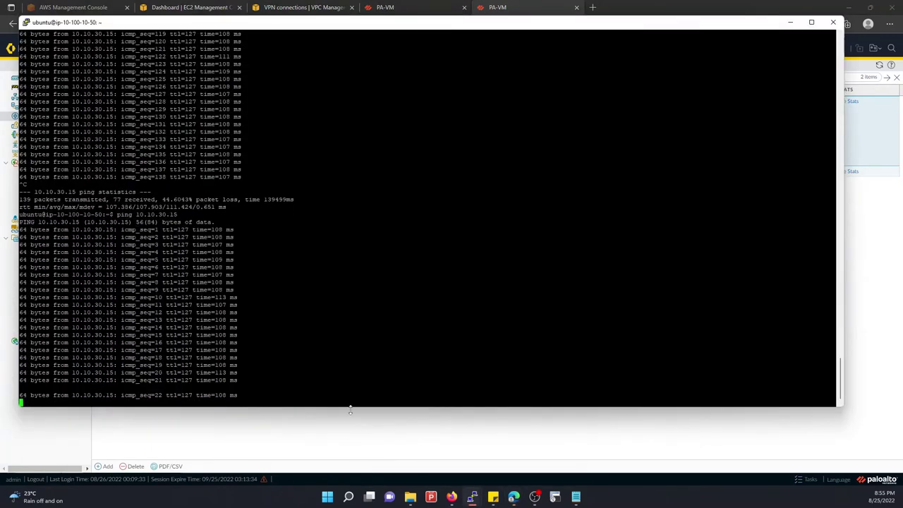
{"action": "left_click", "coordinate": [315, 440]}
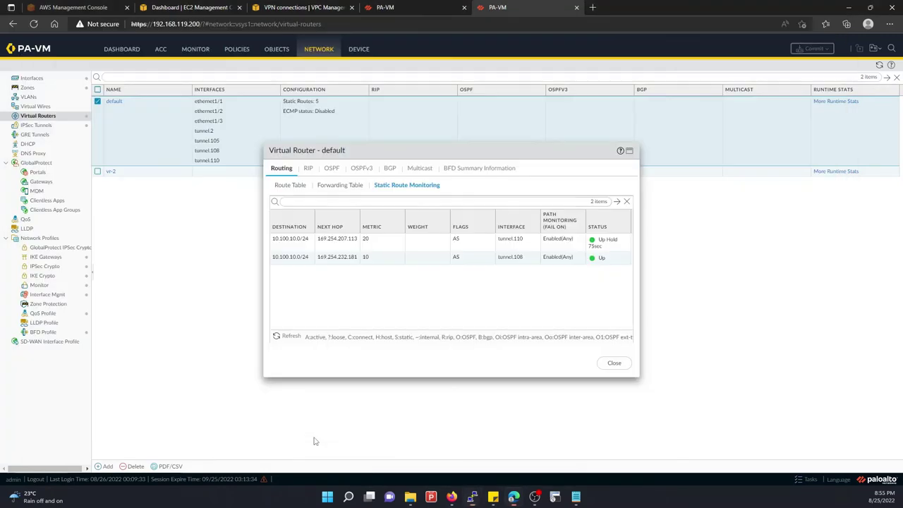
{"action": "left_click", "coordinate": [295, 337]}
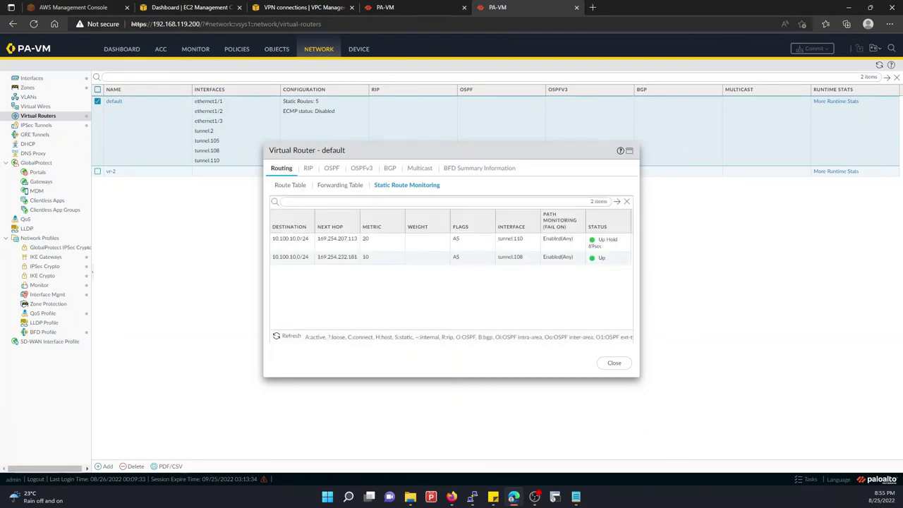
{"action": "left_click", "coordinate": [287, 338]}
{"action": "left_click", "coordinate": [287, 338]}
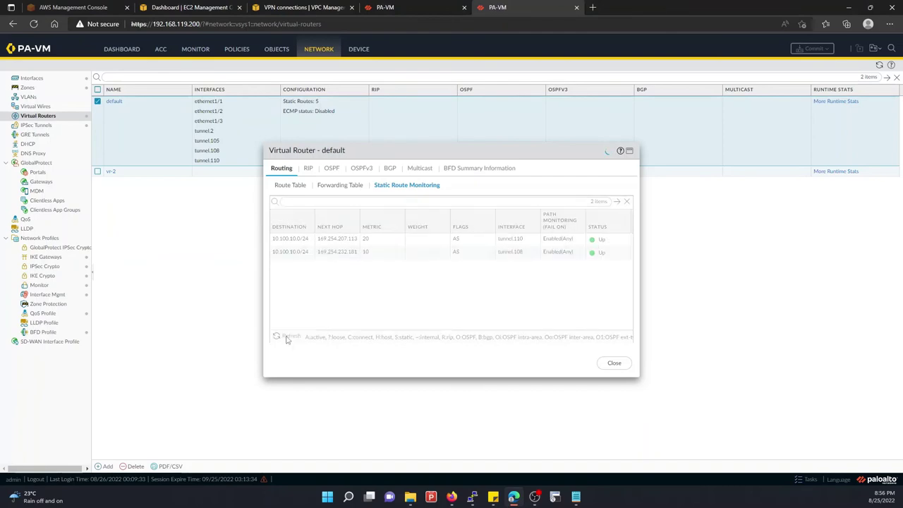
{"action": "left_click", "coordinate": [287, 338]}
Mark the current ping output, then refresh until both 10.100.10.0/24 routes show Up
{"action": "mouse_move", "coordinate": [471, 496]}
{"action": "left_click", "coordinate": [435, 461]}
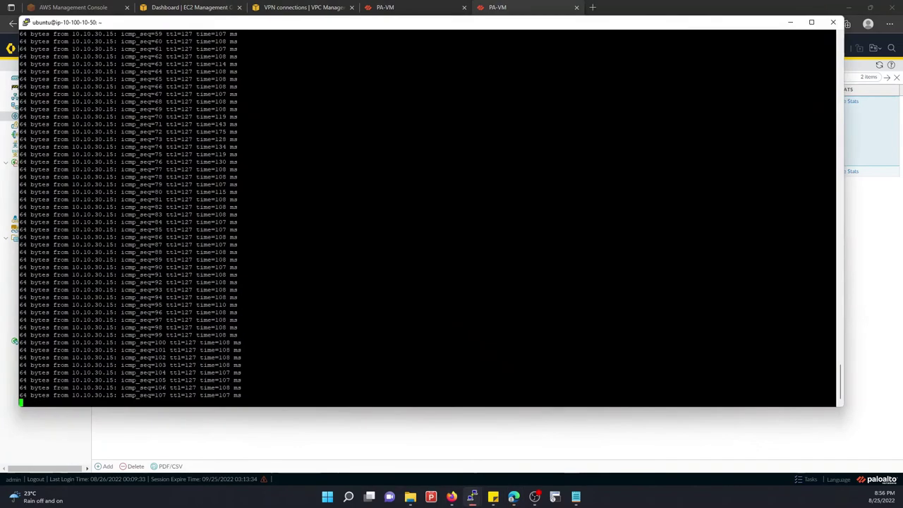
{"action": "key", "text": "Return"}
{"action": "key", "text": "Return"}
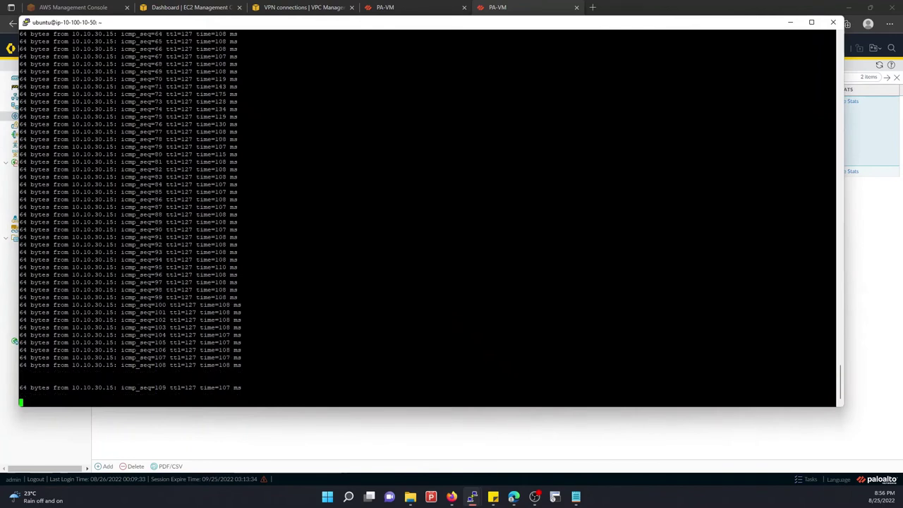
{"action": "left_click", "coordinate": [337, 410]}
{"action": "left_click", "coordinate": [286, 337]}
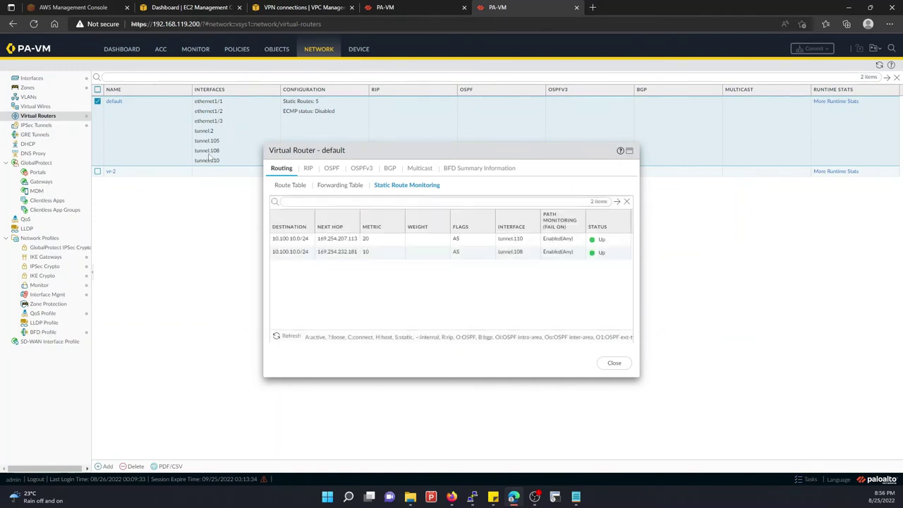
{"action": "left_click", "coordinate": [423, 7]}
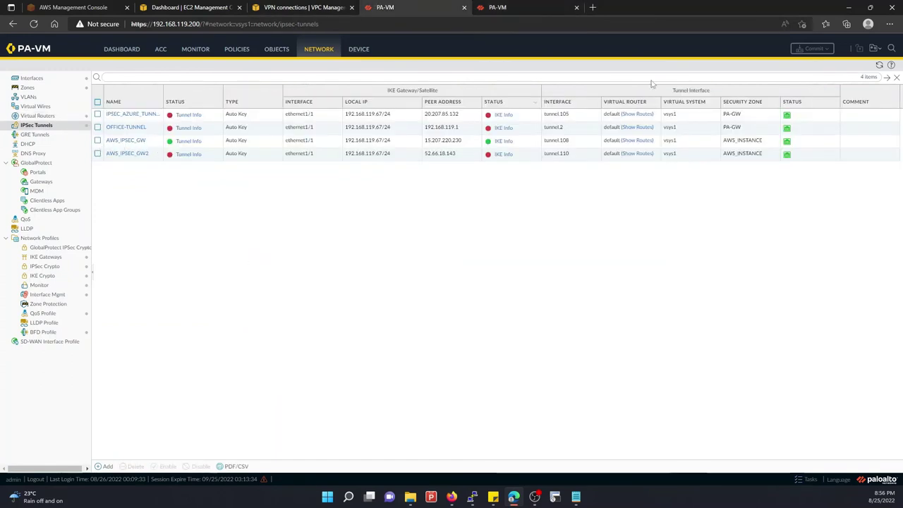
Refresh the PA-VM IPSec tunnel list and check the ongoing ping
{"action": "left_click", "coordinate": [878, 66]}
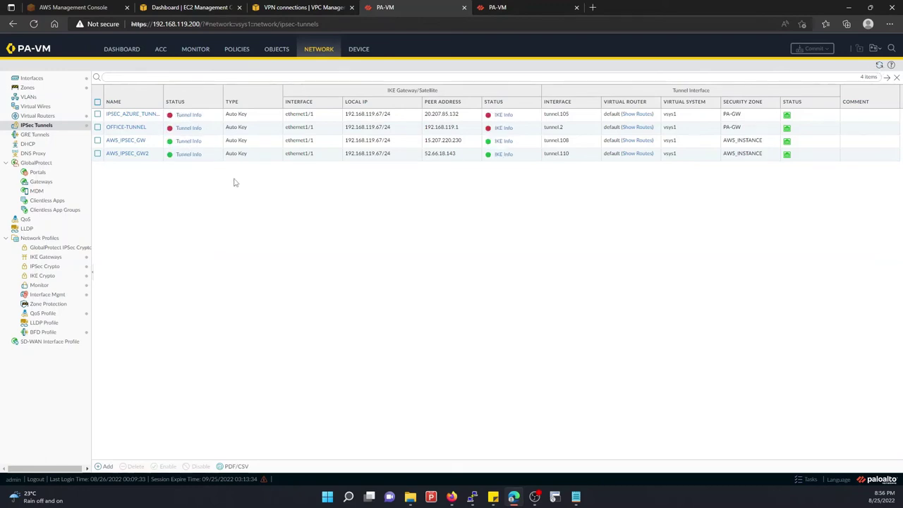
{"action": "mouse_move", "coordinate": [473, 496]}
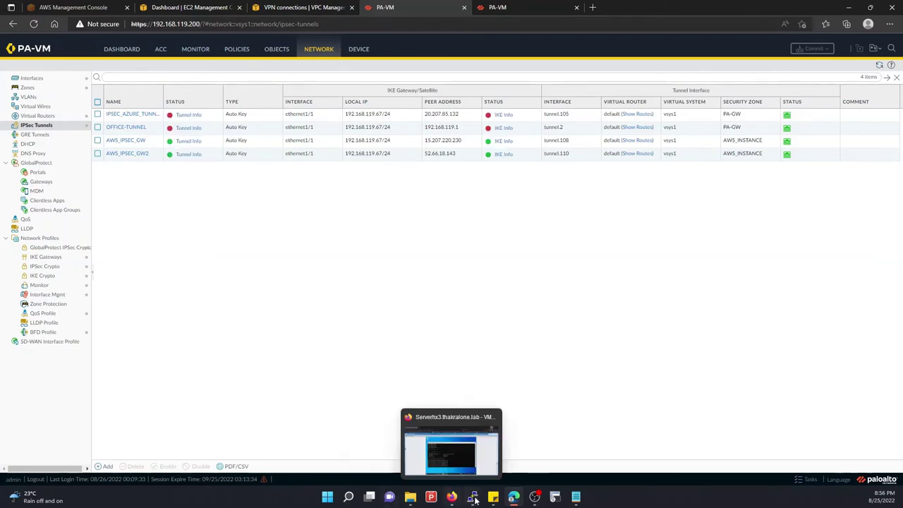
{"action": "left_click", "coordinate": [439, 469]}
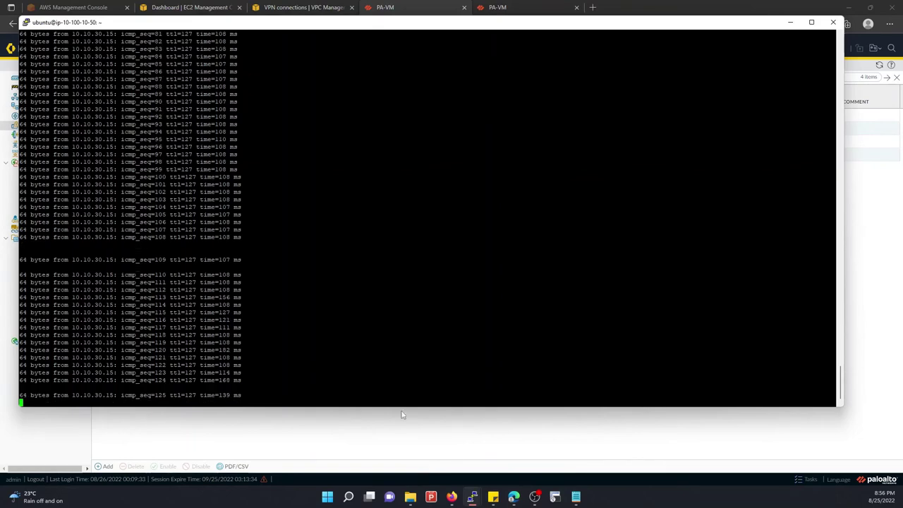
{"action": "left_click", "coordinate": [353, 424]}
Disable the AWS_IPSEC_GW tunnel, confirming Yes, and start a commit
{"action": "left_click", "coordinate": [97, 140]}
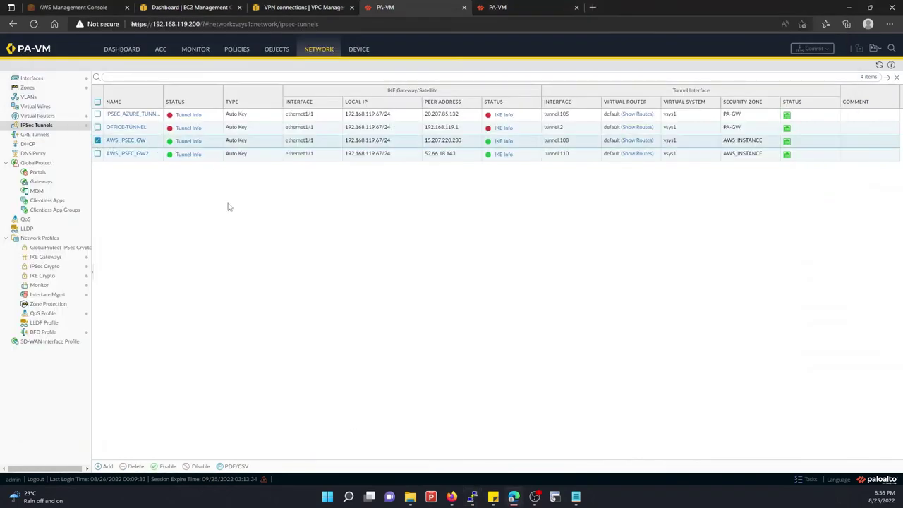
{"action": "left_click", "coordinate": [196, 466]}
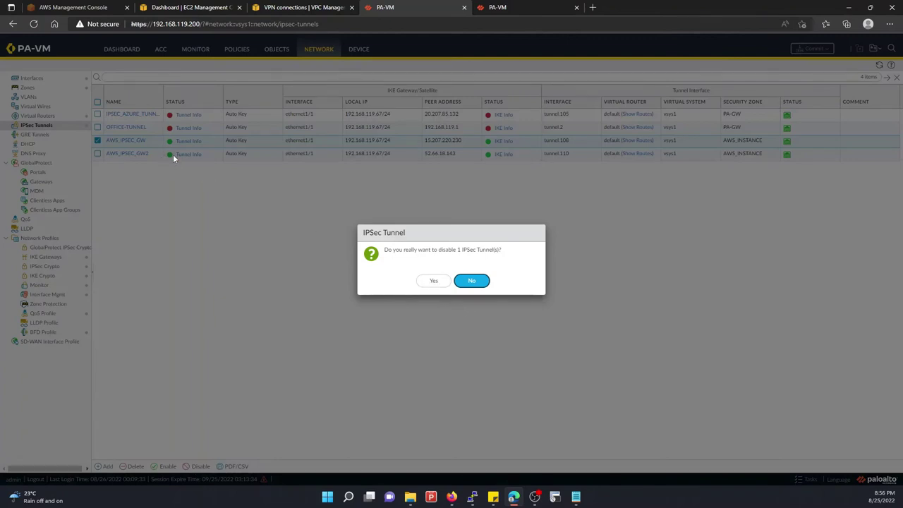
{"action": "left_click", "coordinate": [432, 280]}
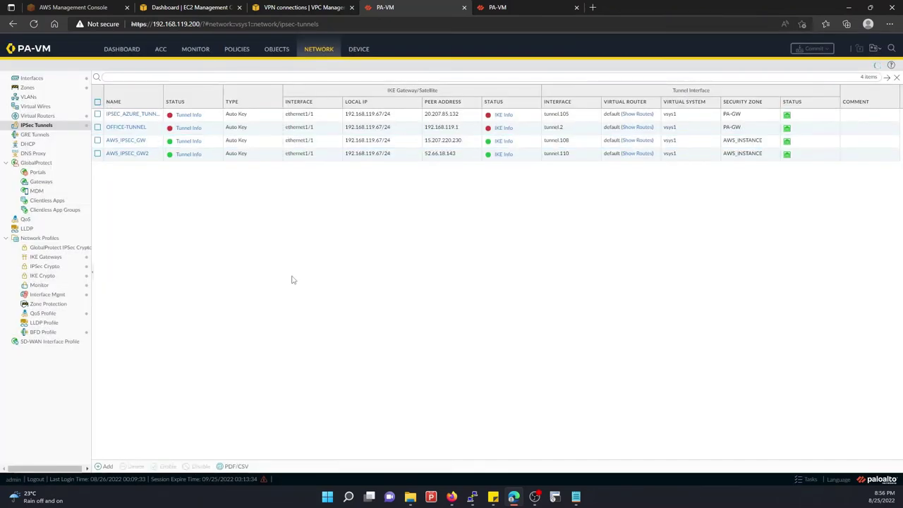
{"action": "left_click", "coordinate": [816, 48]}
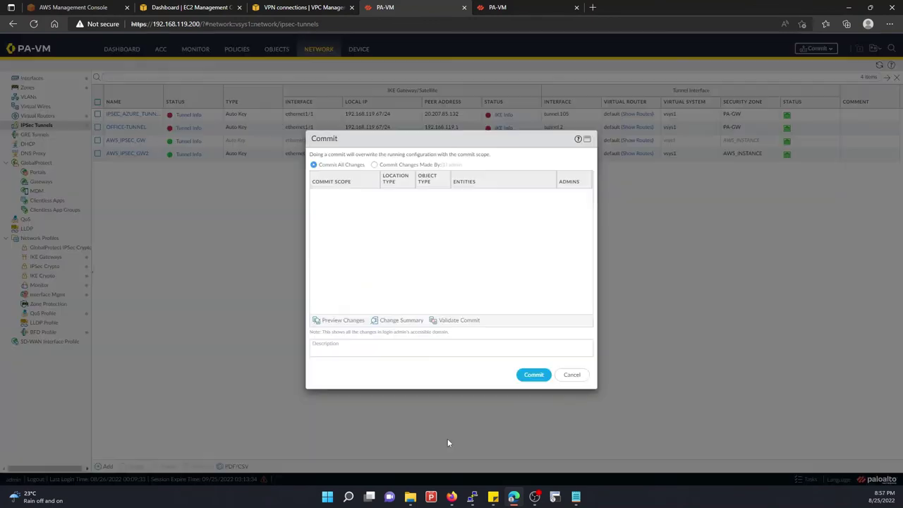
Commit the AWS_IPSEC_GW disable, then refresh route monitoring; tunnel.110 and tunnel.108 routes stay Up
{"action": "left_click", "coordinate": [533, 374]}
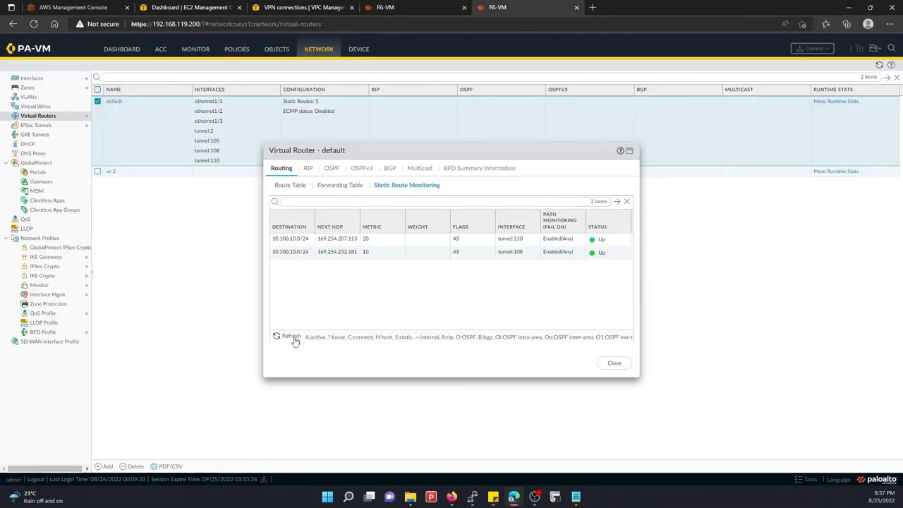
{"action": "left_click", "coordinate": [290, 337]}
{"action": "left_click", "coordinate": [289, 337]}
{"action": "left_click", "coordinate": [288, 337]}
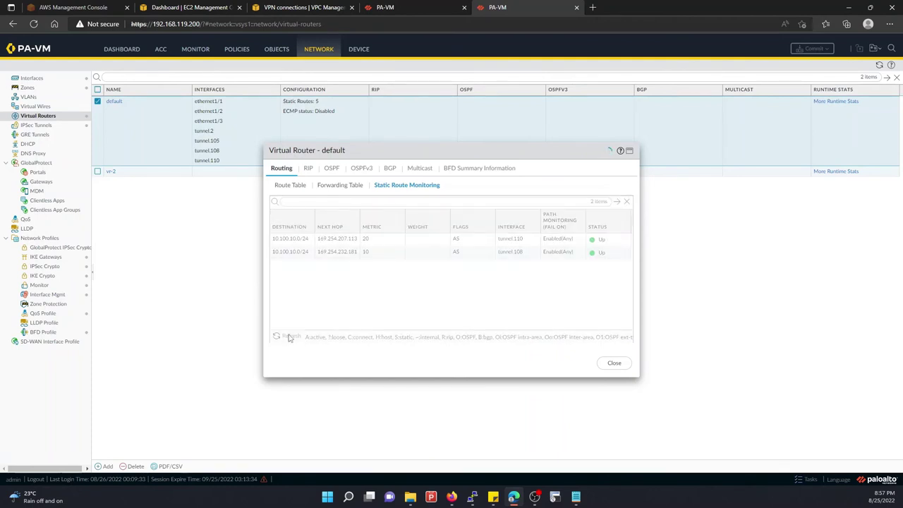
{"action": "left_click", "coordinate": [288, 337]}
{"action": "left_click", "coordinate": [289, 337]}
{"action": "left_click", "coordinate": [289, 337]}
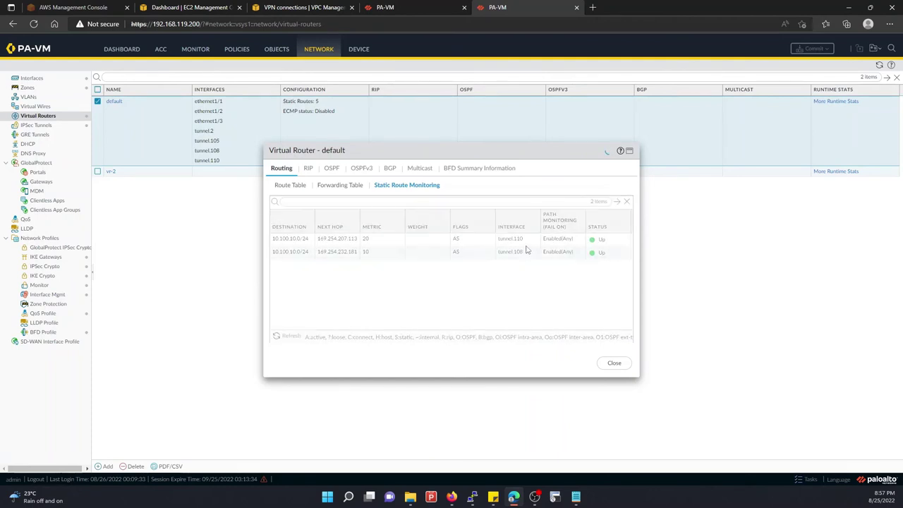
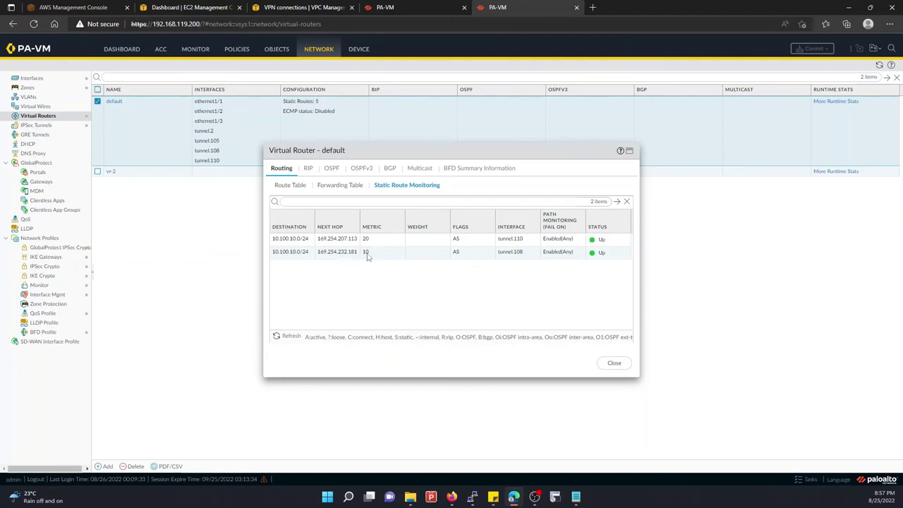
Refresh Static Route Monitoring repeatedly while checking the pending commit's progress
{"action": "left_click", "coordinate": [291, 336]}
{"action": "left_click", "coordinate": [402, 5]}
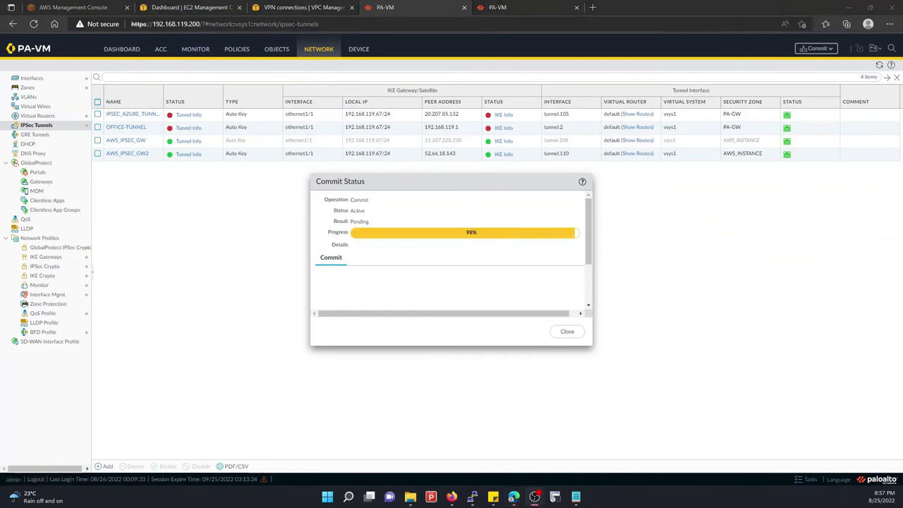
{"action": "left_click", "coordinate": [515, 7]}
{"action": "left_click", "coordinate": [292, 337]}
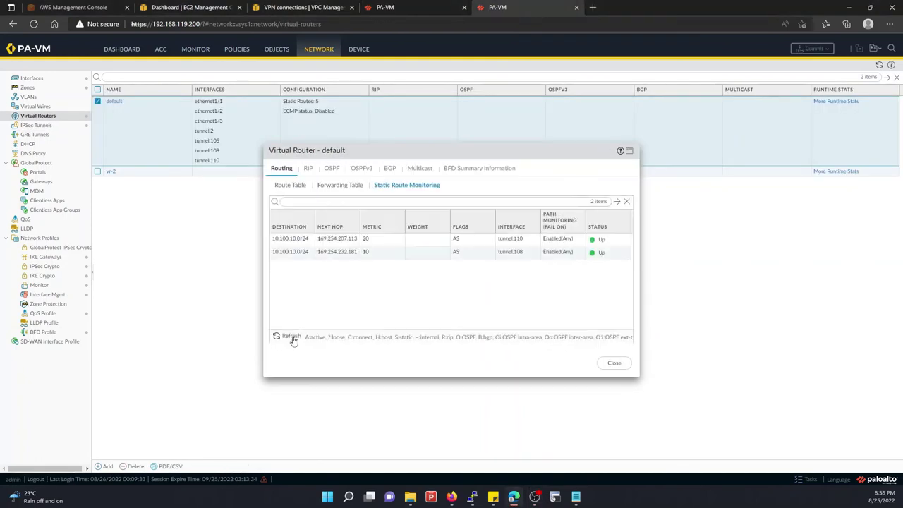
{"action": "left_click", "coordinate": [292, 337]}
{"action": "left_click", "coordinate": [292, 337]}
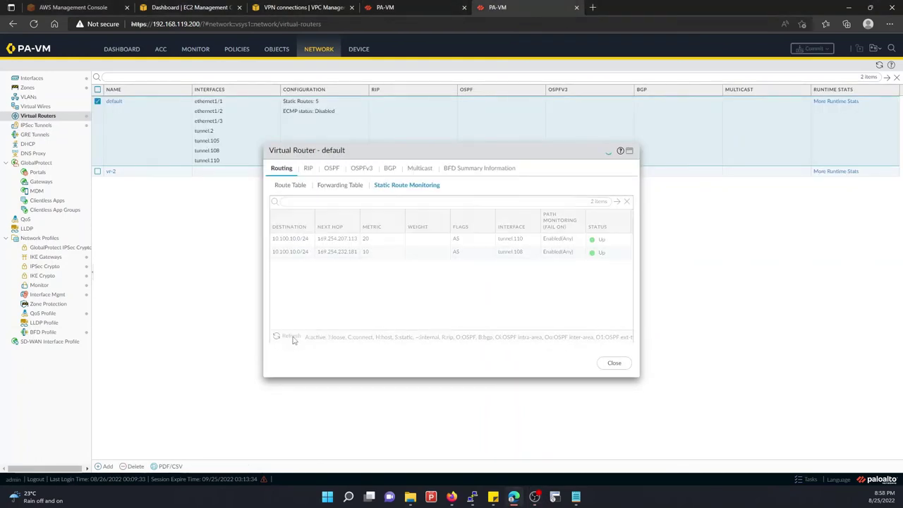
{"action": "left_click", "coordinate": [292, 337]}
{"action": "left_click", "coordinate": [383, 7]}
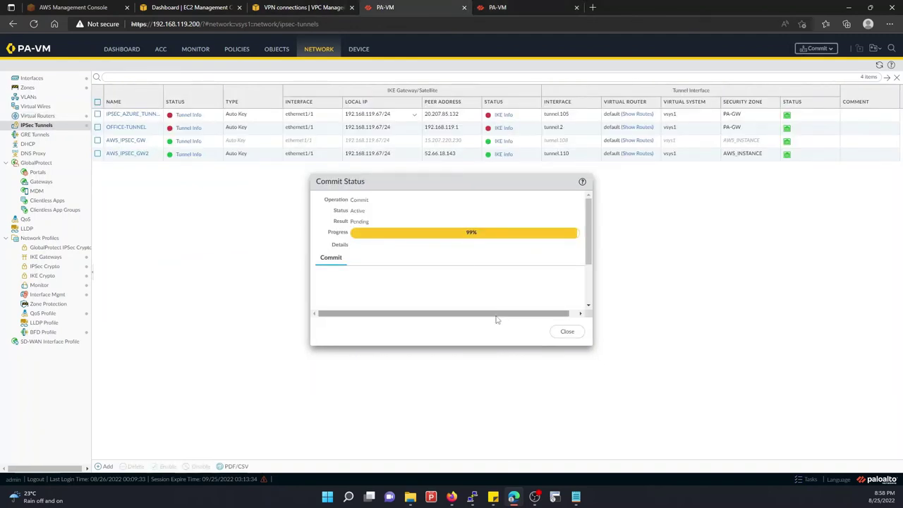
{"action": "left_click", "coordinate": [501, 7]}
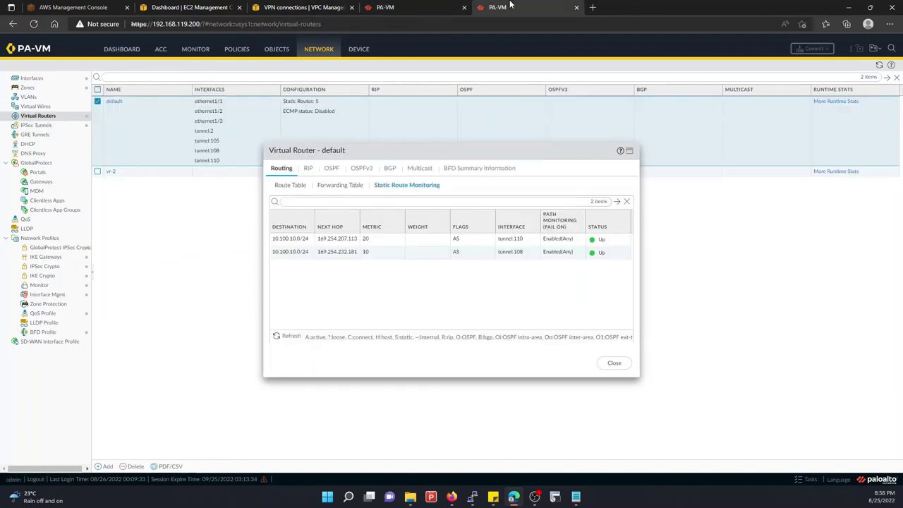
{"action": "left_click", "coordinate": [289, 337]}
{"action": "left_click", "coordinate": [289, 337]}
Mark the current point in the running ping output with blank lines
{"action": "mouse_move", "coordinate": [472, 496]}
{"action": "left_click", "coordinate": [421, 445]}
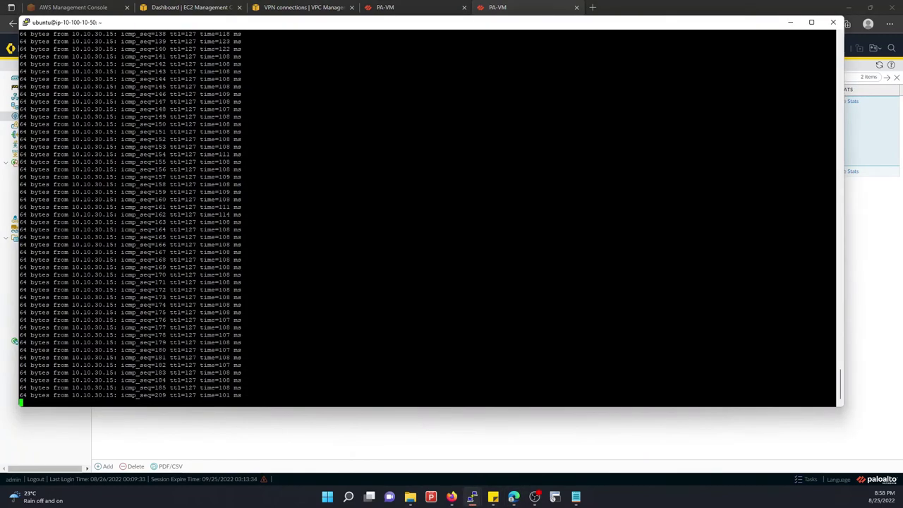
{"action": "key", "text": "Return"}
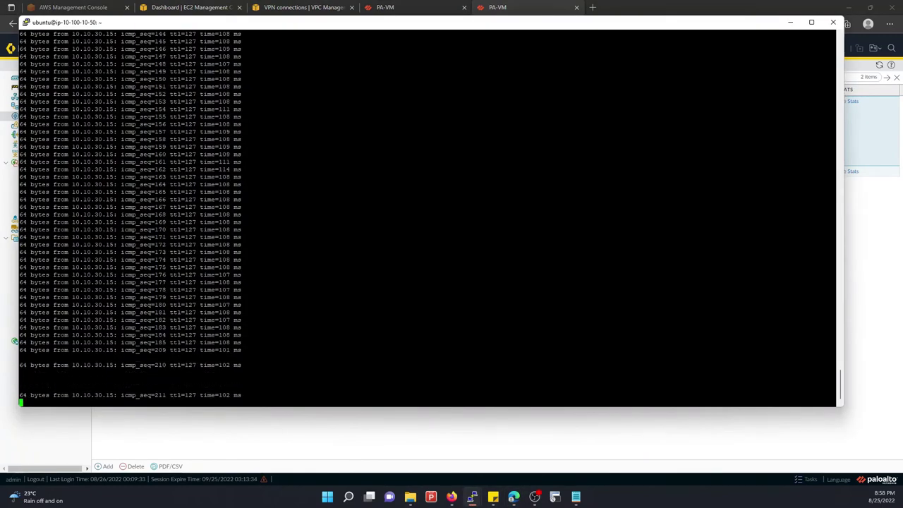
{"action": "key", "text": "Return"}
{"action": "key", "text": "Return"}
{"action": "key", "text": "Return"}
Refresh route monitoring and dismiss the completed Commit Status dialog
{"action": "left_click", "coordinate": [396, 434]}
{"action": "left_click", "coordinate": [280, 337]}
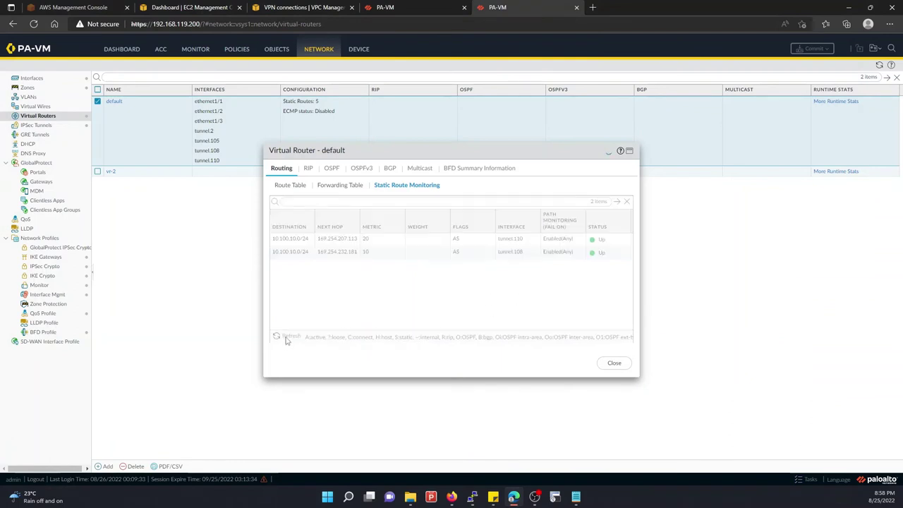
{"action": "left_click", "coordinate": [287, 338]}
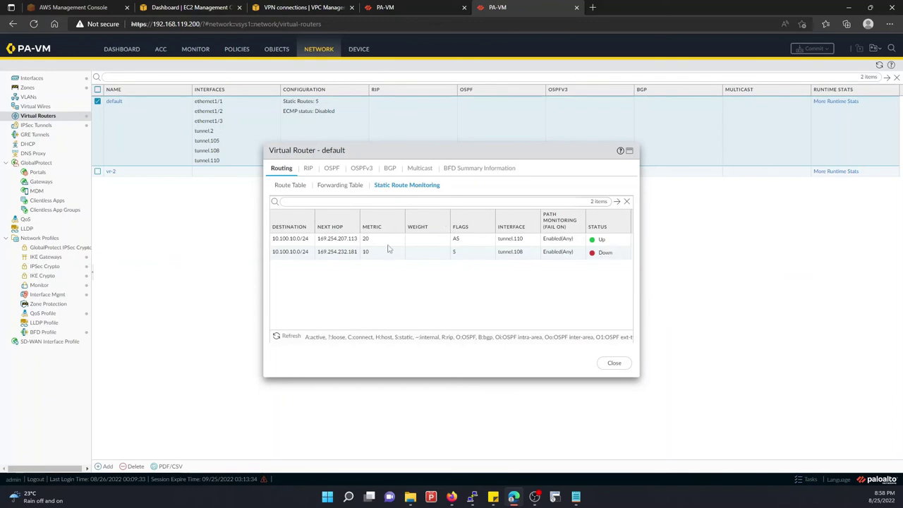
{"action": "left_click", "coordinate": [423, 7]}
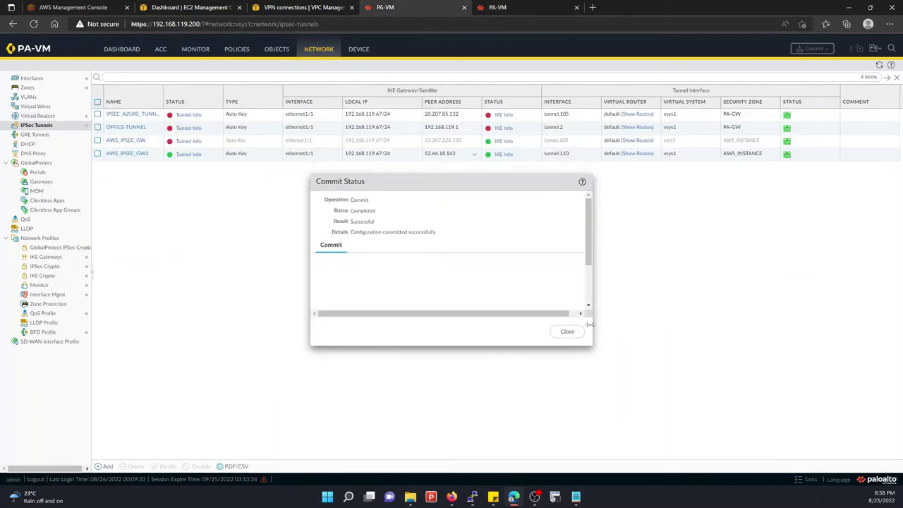
{"action": "left_click", "coordinate": [569, 331]}
{"action": "left_click", "coordinate": [505, 5]}
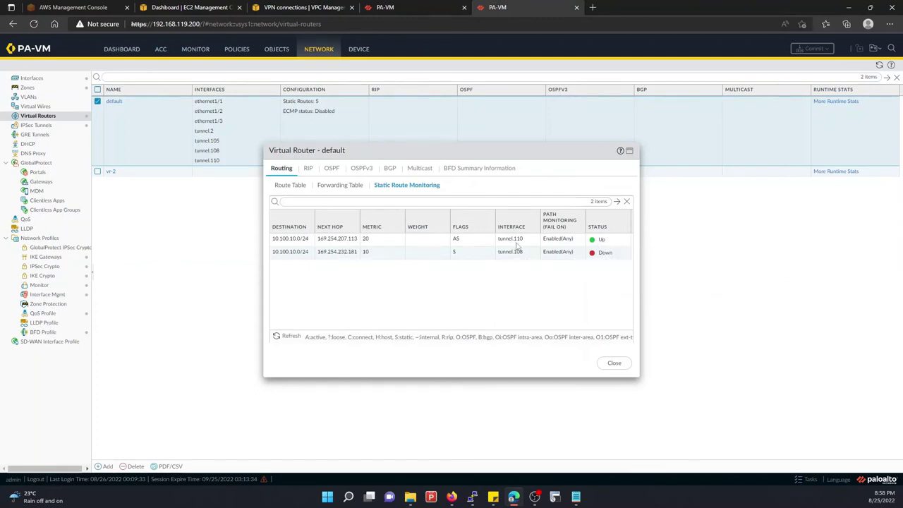
Stop the ping at 9.95671% loss, rerun the ping to 10.10.30.15, and return to IPsec Tunnels
{"action": "mouse_move", "coordinate": [472, 497]}
{"action": "left_click", "coordinate": [409, 441]}
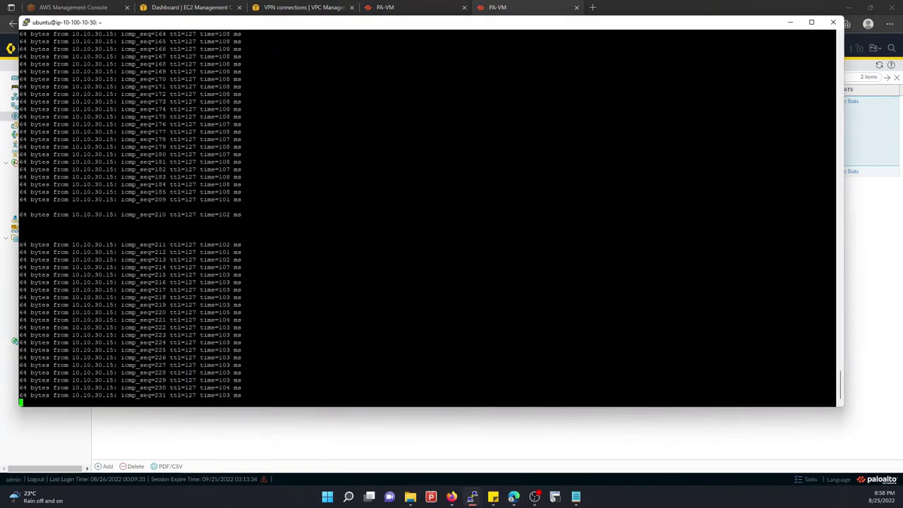
{"action": "key", "text": "ctrl+c"}
{"action": "key", "text": "Up"}
{"action": "key", "text": "Return"}
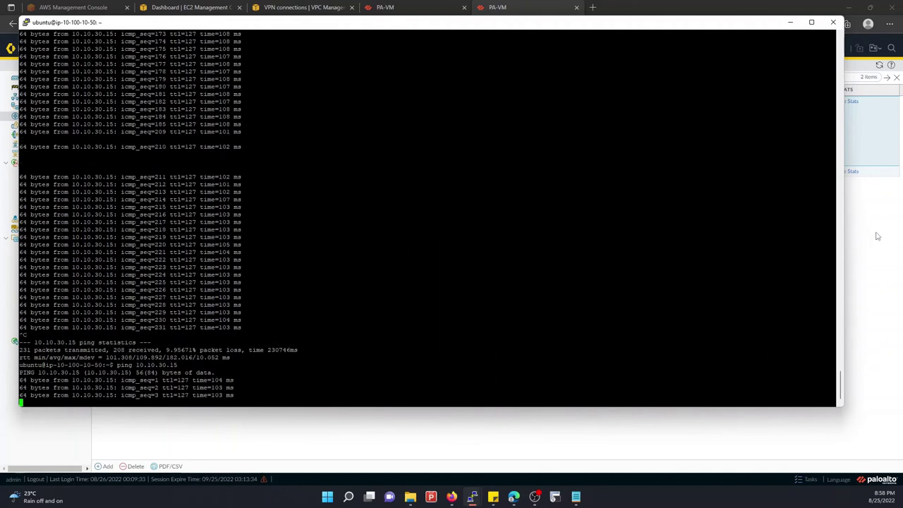
{"action": "key", "text": "alt+Tab"}
{"action": "left_click", "coordinate": [392, 6]}
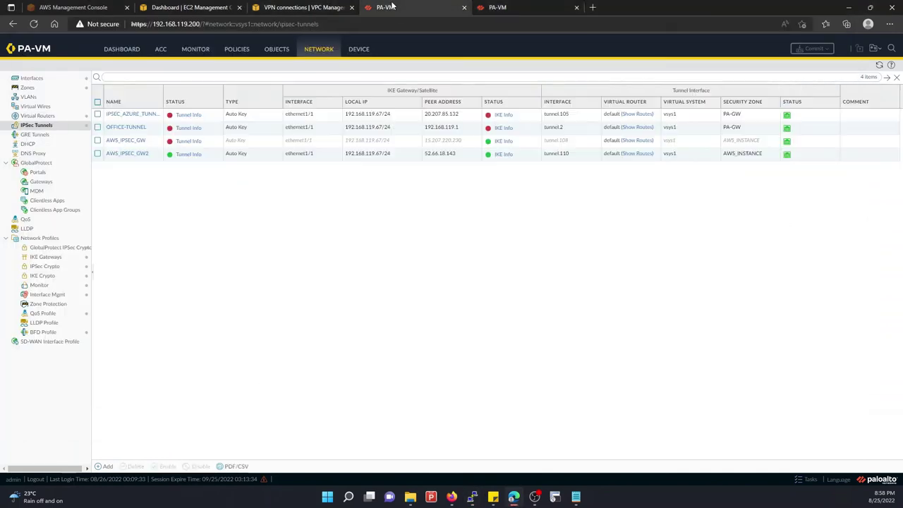
Disable the AWS_IPSEC_GW2 tunnel and re-enable AWS_IPSEC_GW
{"action": "left_click", "coordinate": [117, 156]}
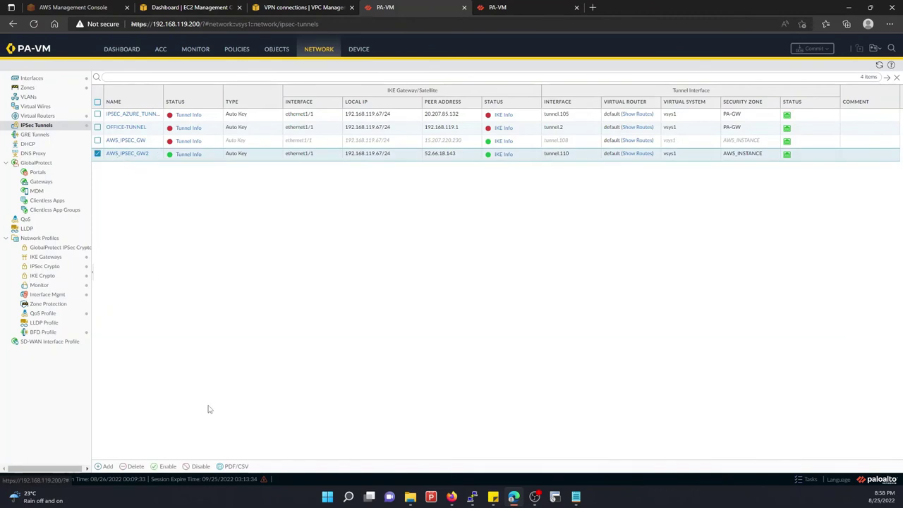
{"action": "left_click", "coordinate": [194, 467]}
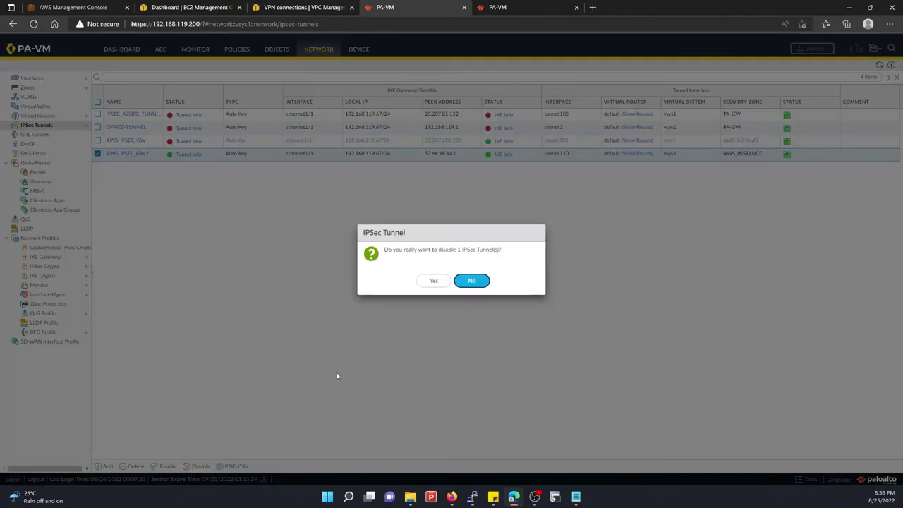
{"action": "left_click", "coordinate": [425, 281]}
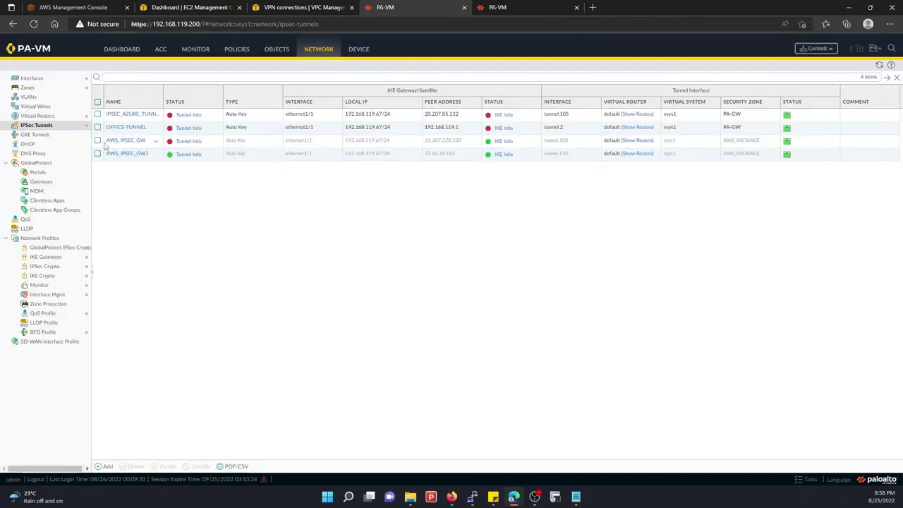
{"action": "left_click", "coordinate": [98, 141]}
{"action": "left_click", "coordinate": [166, 466]}
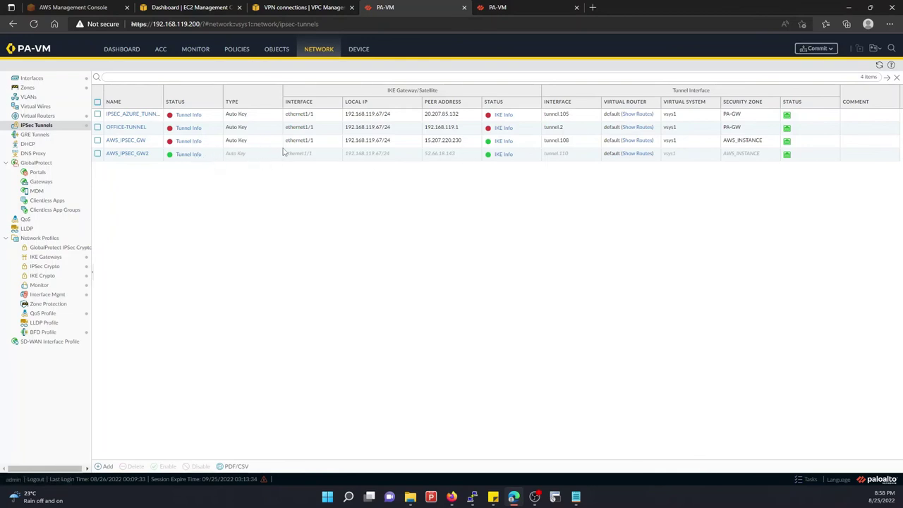
Commit the tunnel changes and go back to the route monitoring view
{"action": "left_click", "coordinate": [817, 48]}
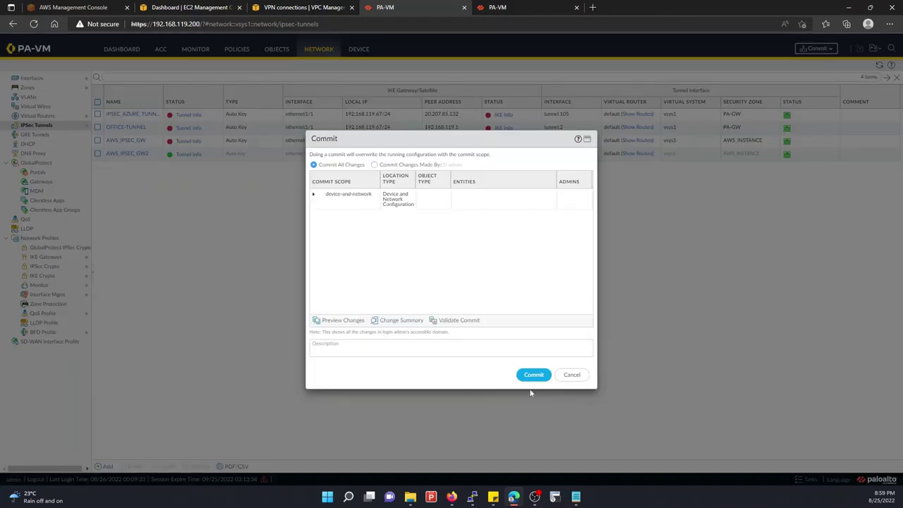
{"action": "left_click", "coordinate": [538, 375]}
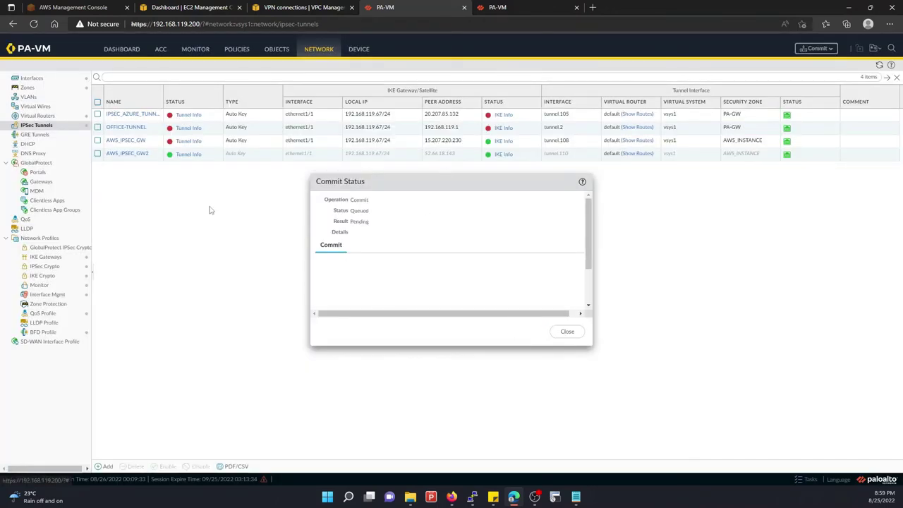
{"action": "left_click", "coordinate": [497, 7]}
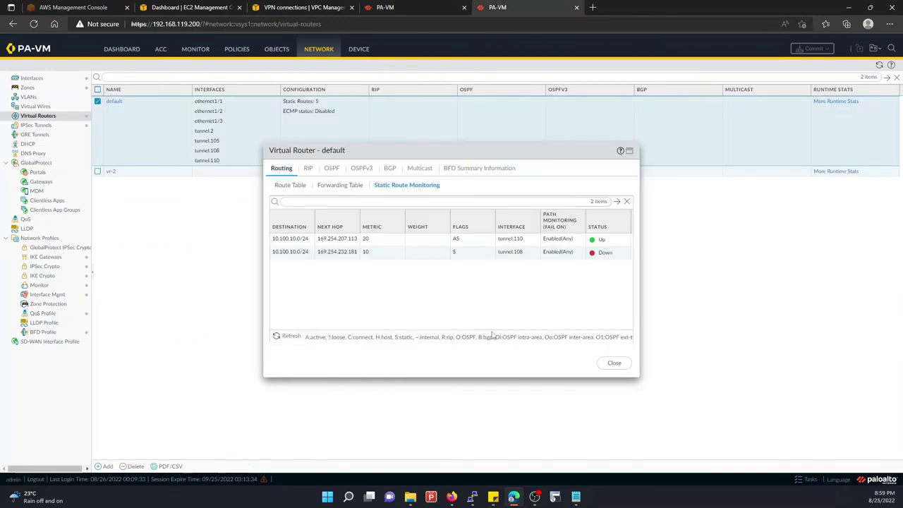
Inspect the tunnel.108 AWS_INSTANCE route's path monitoring, then cancel out of the default virtual router
{"action": "left_click", "coordinate": [623, 364]}
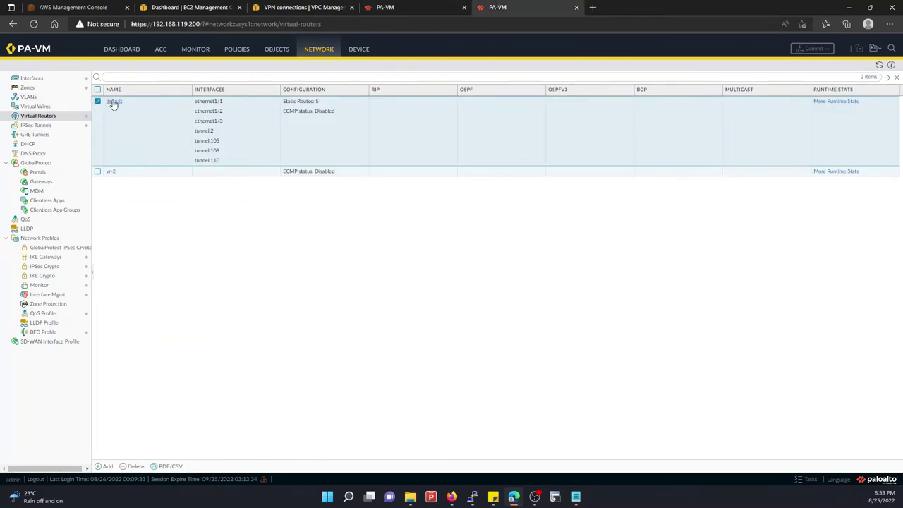
{"action": "left_click", "coordinate": [113, 102]}
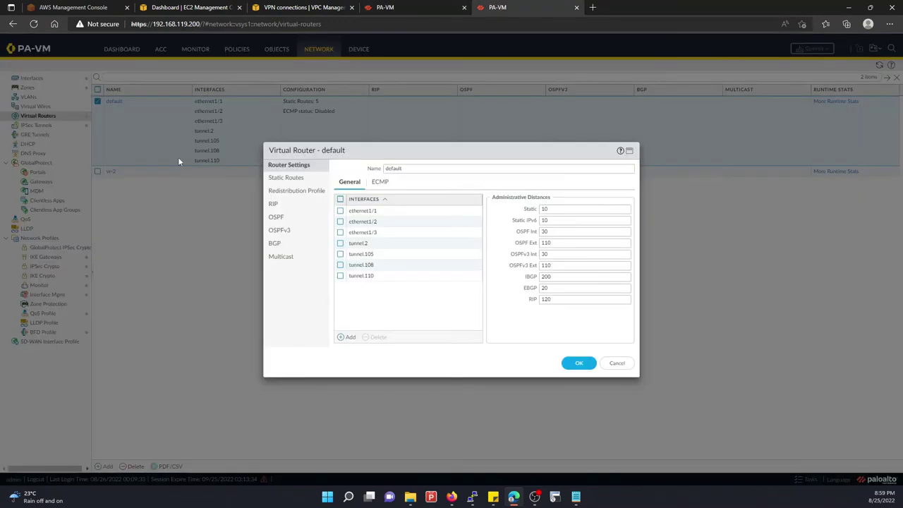
{"action": "left_click", "coordinate": [289, 178]}
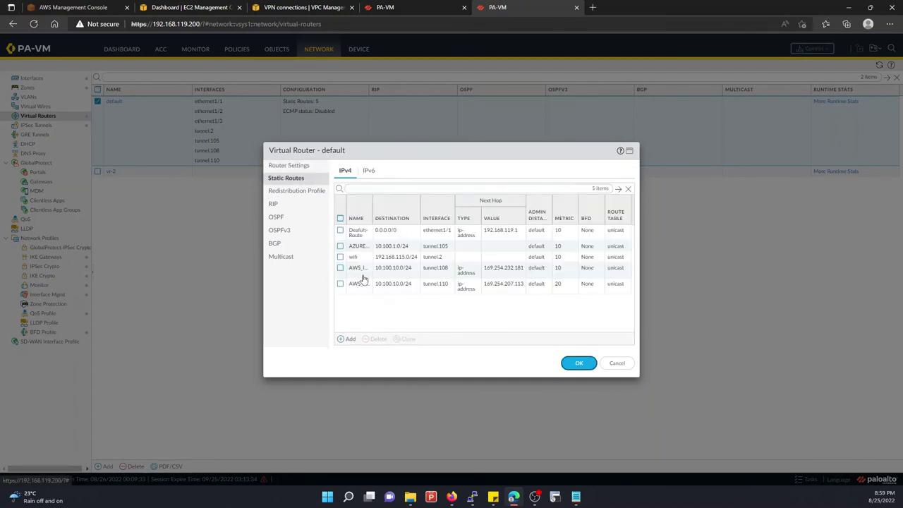
{"action": "left_click", "coordinate": [359, 270]}
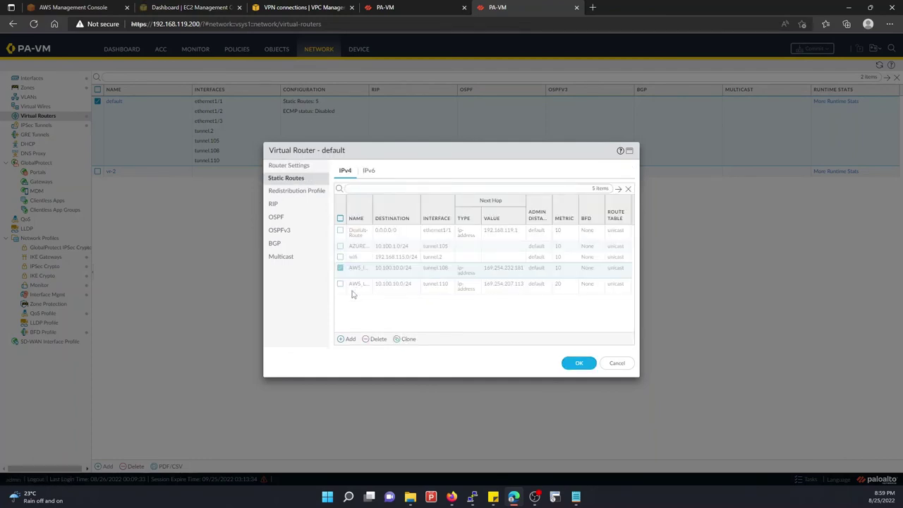
{"action": "left_click", "coordinate": [354, 270]}
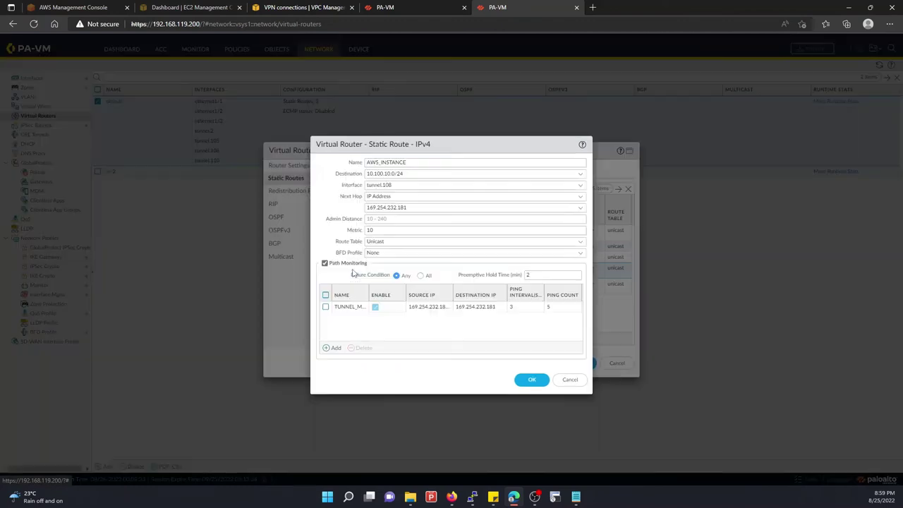
{"action": "left_click", "coordinate": [571, 380]}
{"action": "left_click", "coordinate": [618, 362]}
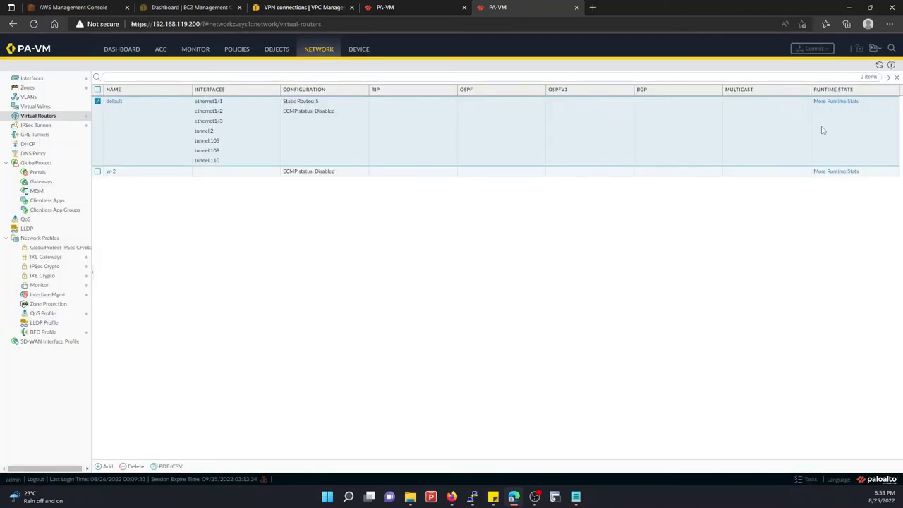
Open the default router's runtime stats and display Static Route Monitoring
{"action": "left_click", "coordinate": [835, 103]}
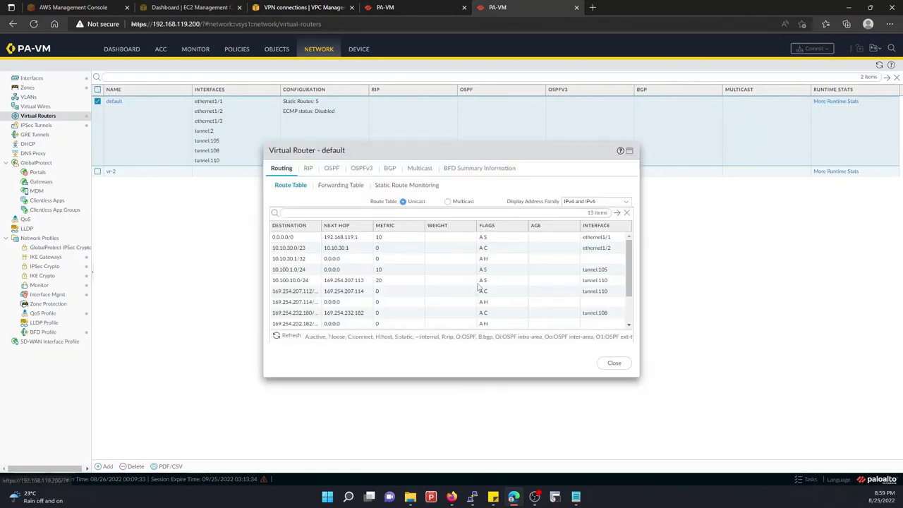
{"action": "left_click", "coordinate": [415, 169]}
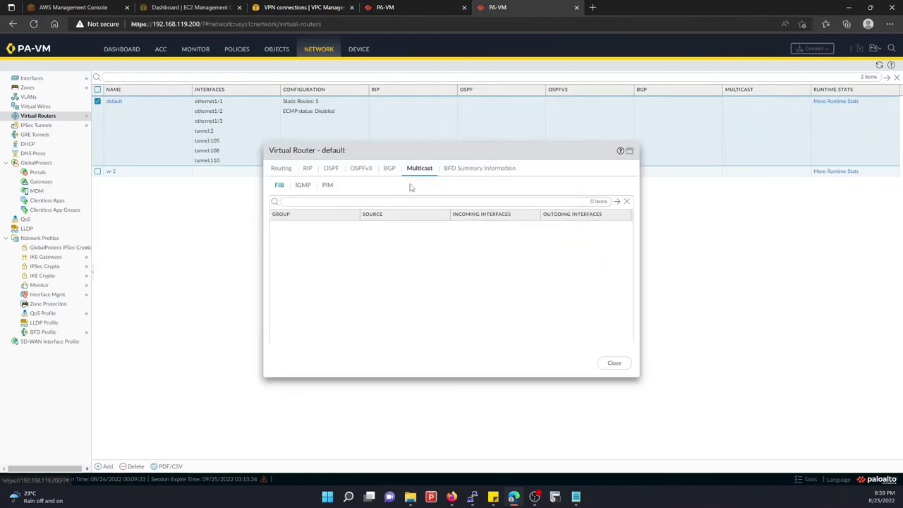
{"action": "left_click", "coordinate": [291, 168]}
{"action": "left_click", "coordinate": [415, 187]}
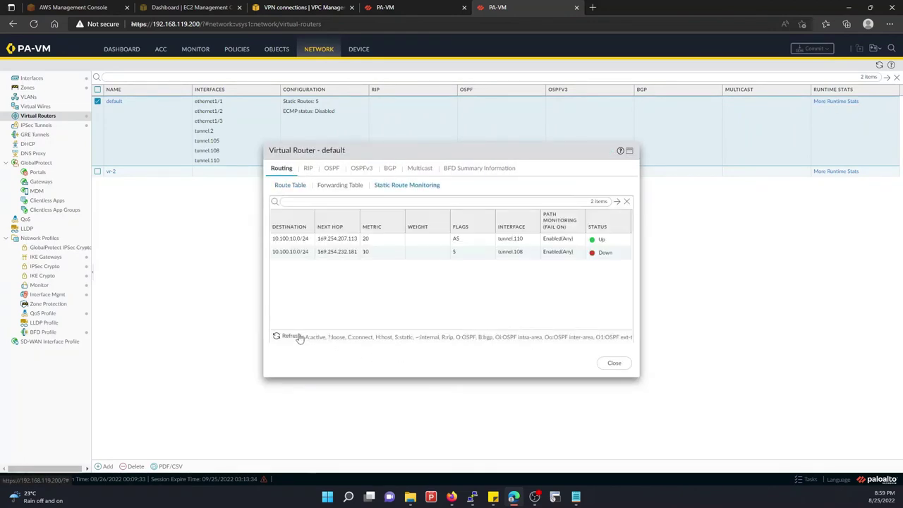
{"action": "left_click", "coordinate": [290, 337]}
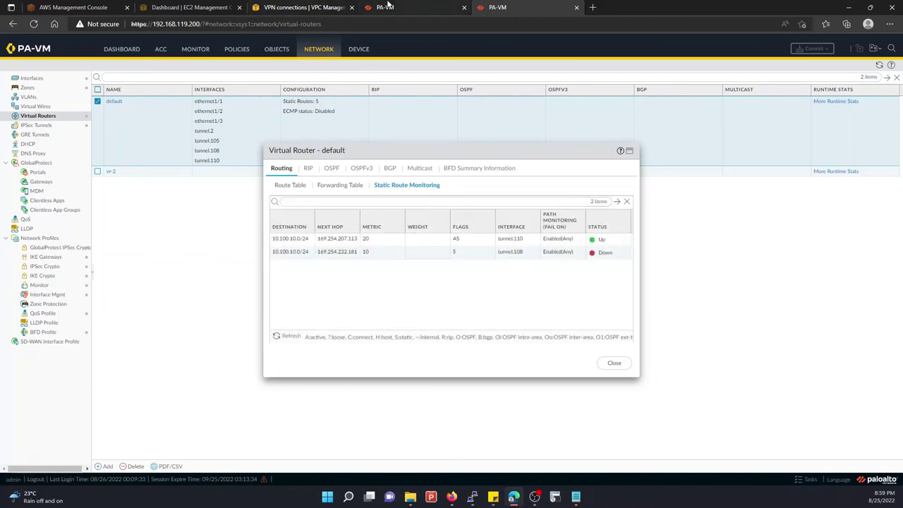
Check the commit in the other tab, then refresh route monitoring several times
{"action": "left_click", "coordinate": [387, 6]}
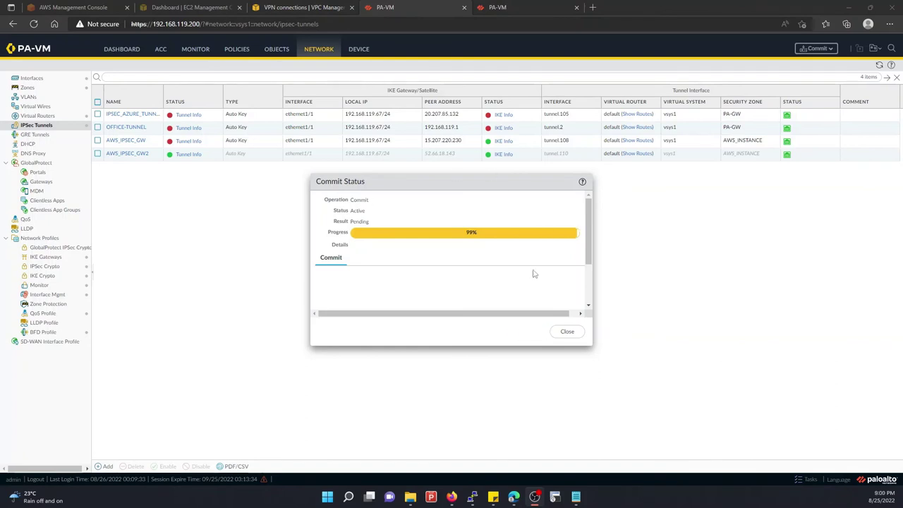
{"action": "left_click", "coordinate": [502, 7]}
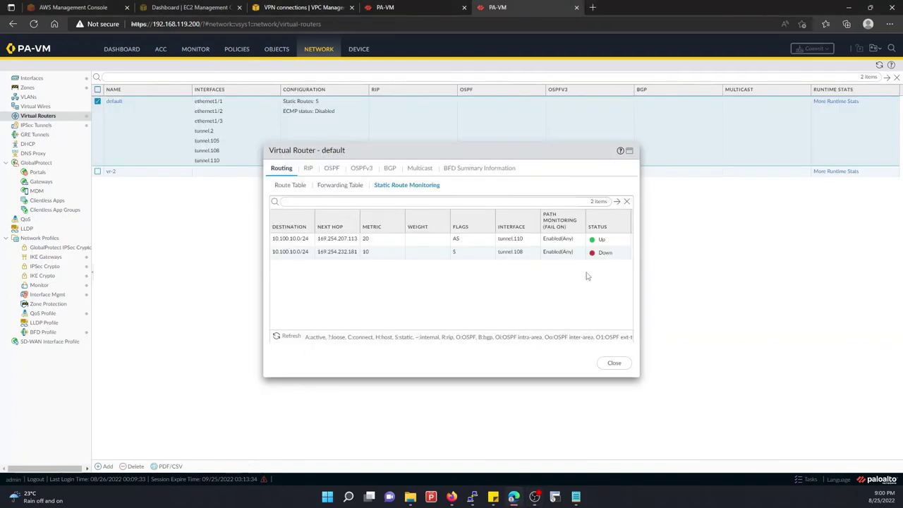
{"action": "left_click", "coordinate": [297, 337]}
{"action": "left_click", "coordinate": [297, 338]}
{"action": "mouse_move", "coordinate": [610, 252]}
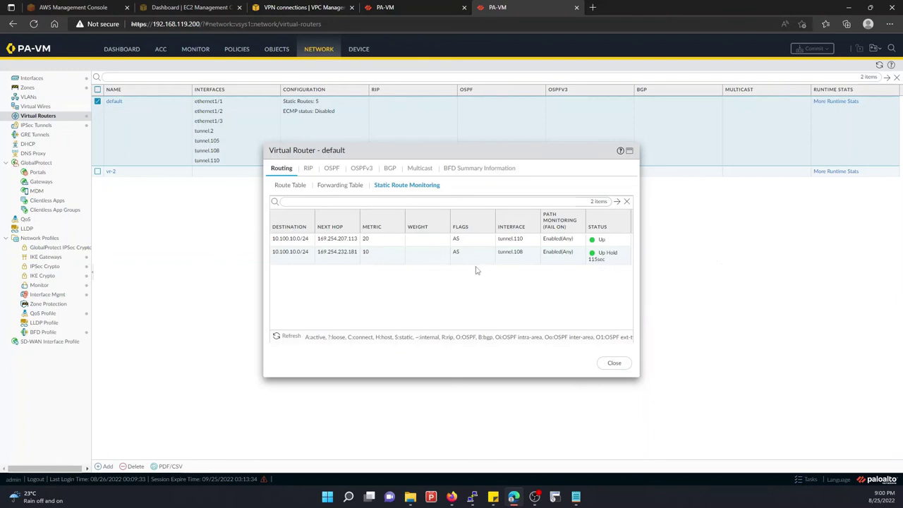
{"action": "left_click", "coordinate": [291, 336]}
Check ping replies in the terminal and refresh until tunnel.108 shows Up Hold, tunnel.110 Down
{"action": "mouse_move", "coordinate": [472, 496]}
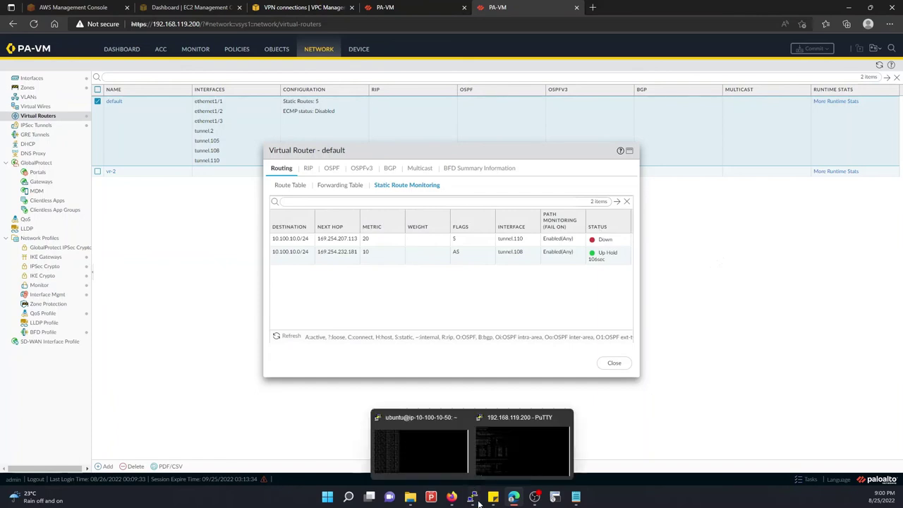
{"action": "left_click", "coordinate": [388, 416]}
{"action": "key", "text": "Return"}
{"action": "key", "text": "Return"}
{"action": "key", "text": "Return"}
{"action": "key", "text": "Return"}
{"action": "key", "text": "Return"}
{"action": "key", "text": "Return"}
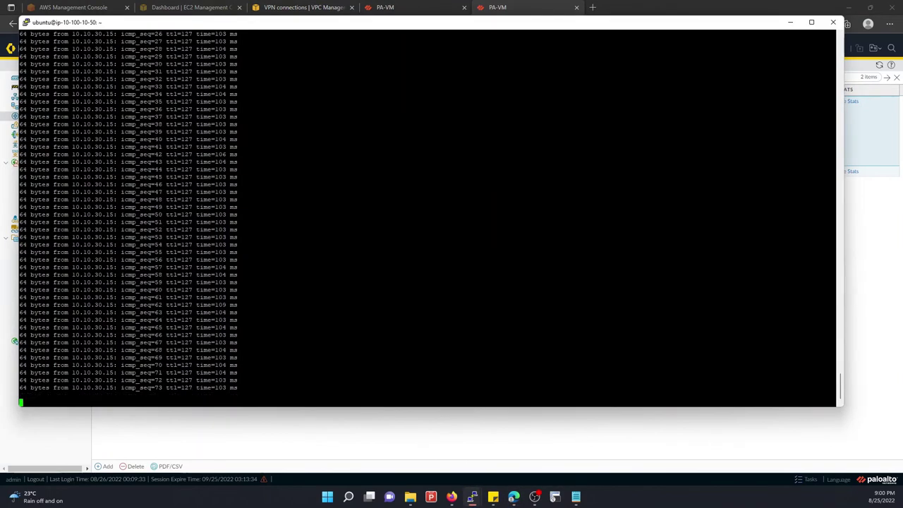
{"action": "key", "text": "Return"}
{"action": "key", "text": "Return"}
{"action": "key", "text": "Return"}
{"action": "key", "text": "Return"}
{"action": "key", "text": "Return"}
{"action": "key", "text": "Return"}
{"action": "key", "text": "Return"}
{"action": "key", "text": "Return"}
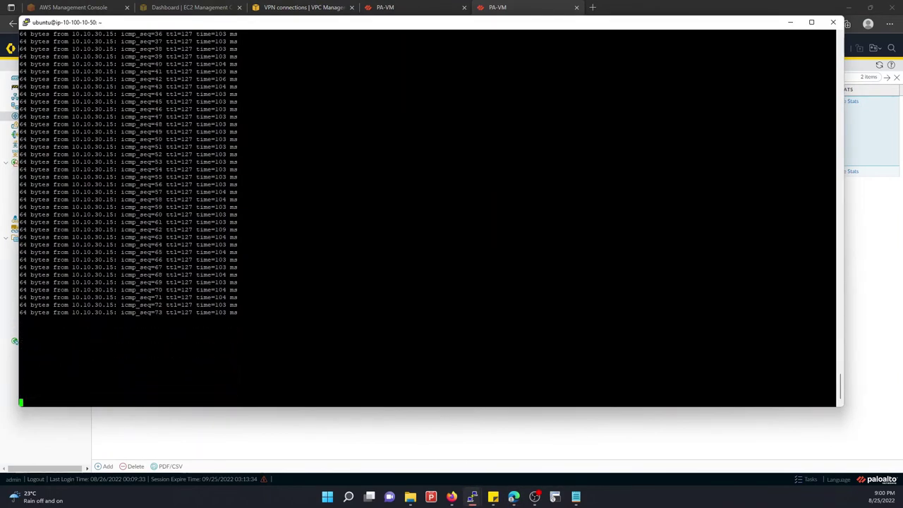
{"action": "left_click", "coordinate": [369, 422]}
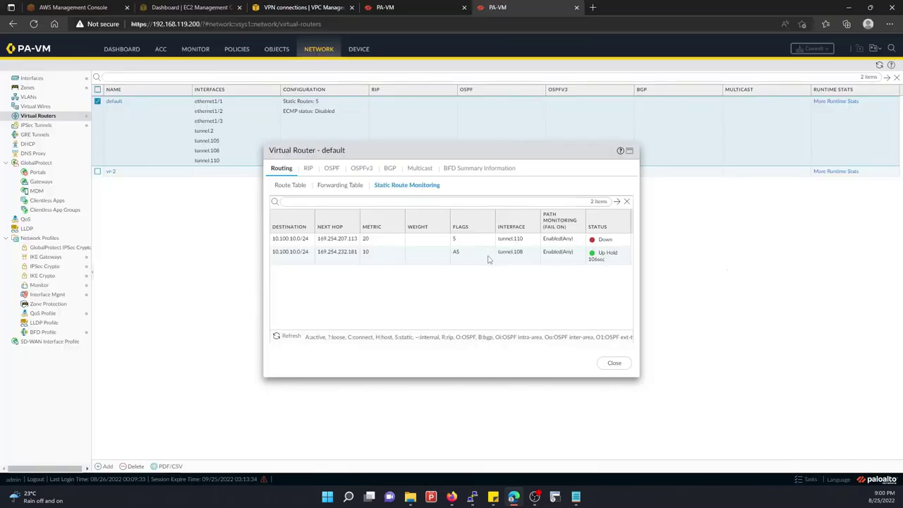
{"action": "mouse_move", "coordinate": [473, 496]}
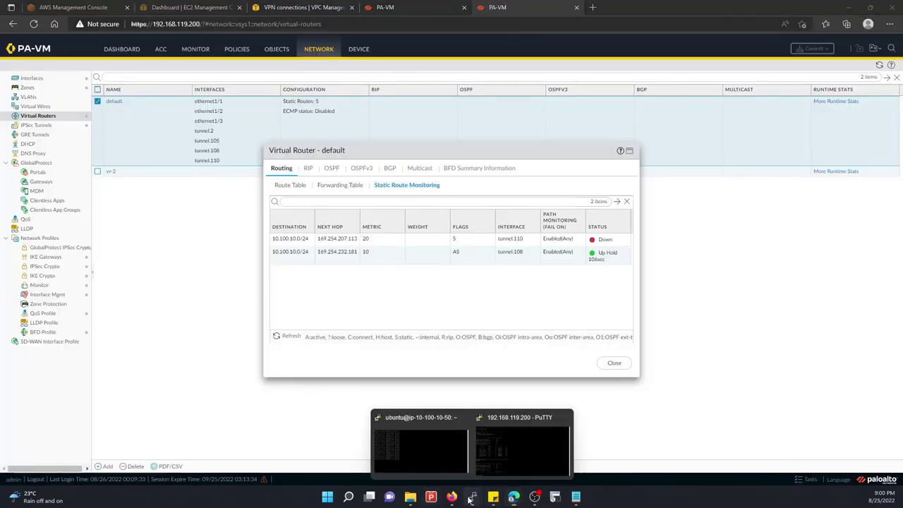
{"action": "left_click", "coordinate": [420, 437]}
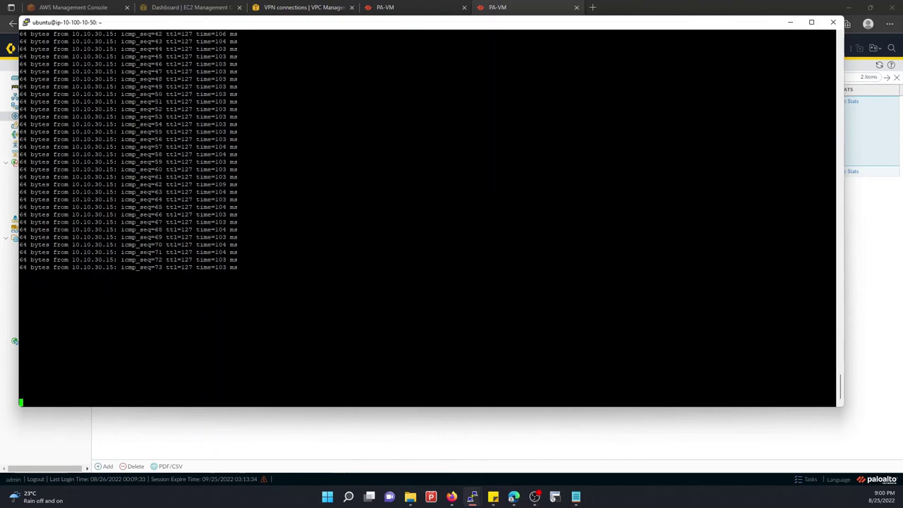
{"action": "left_click", "coordinate": [385, 455]}
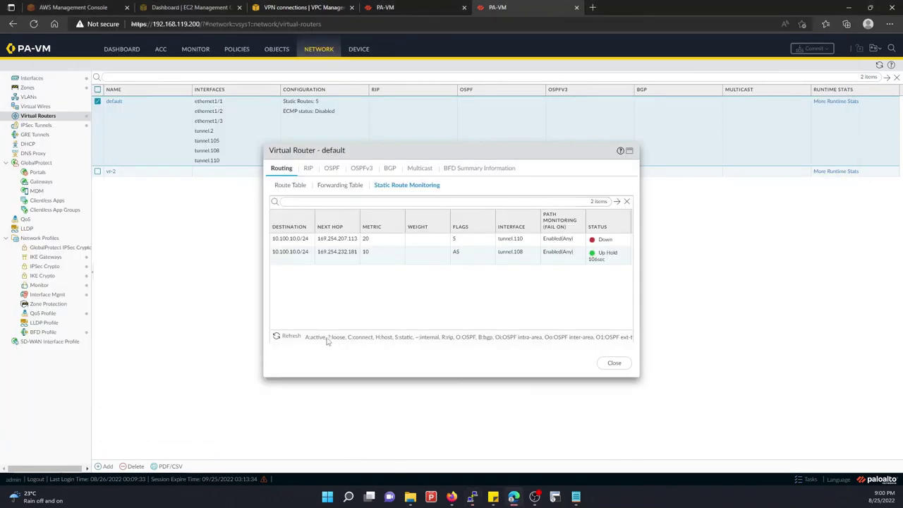
{"action": "left_click", "coordinate": [299, 335]}
Dismiss the completed Commit Status dialog and return to the runtime statistics tab
{"action": "left_click", "coordinate": [299, 335]}
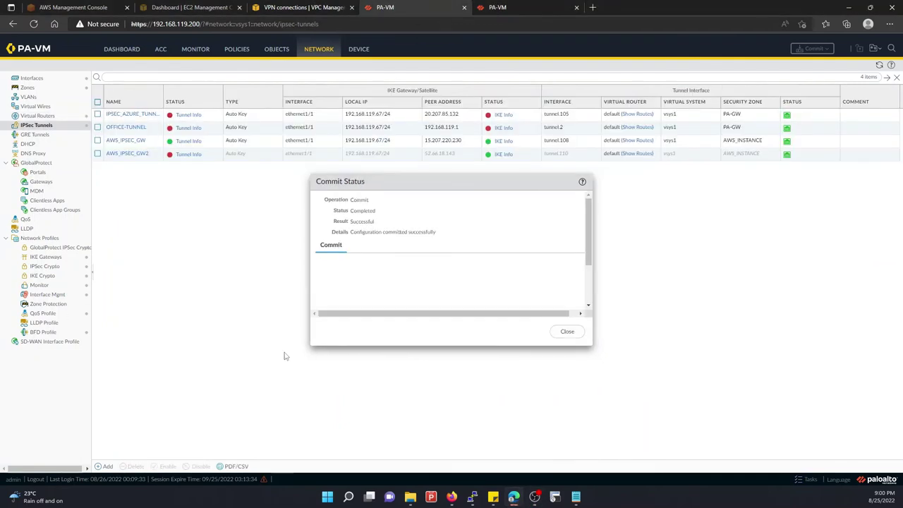
{"action": "key", "text": "Escape"}
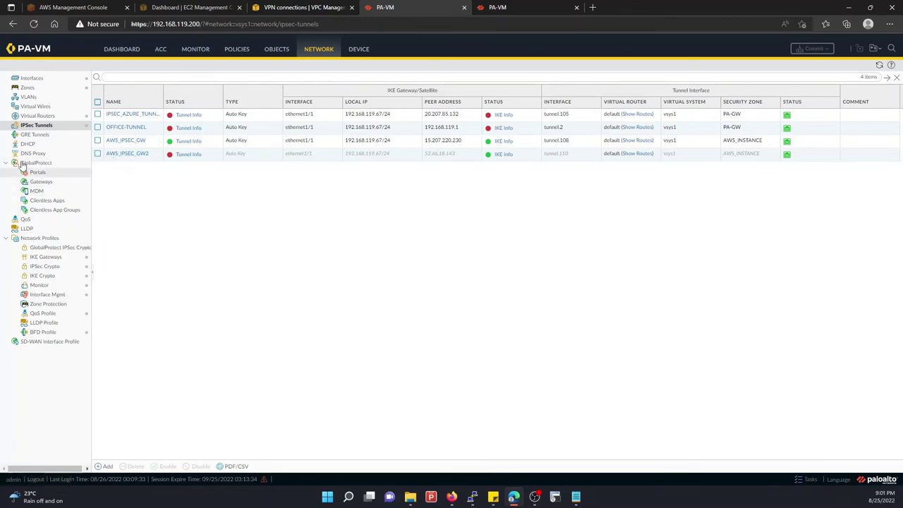
{"action": "left_click", "coordinate": [505, 6]}
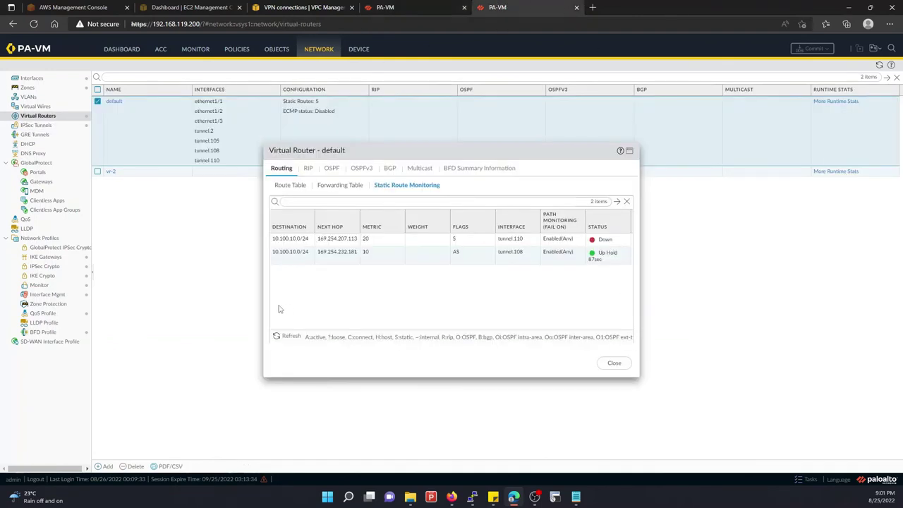
{"action": "left_click", "coordinate": [291, 337]}
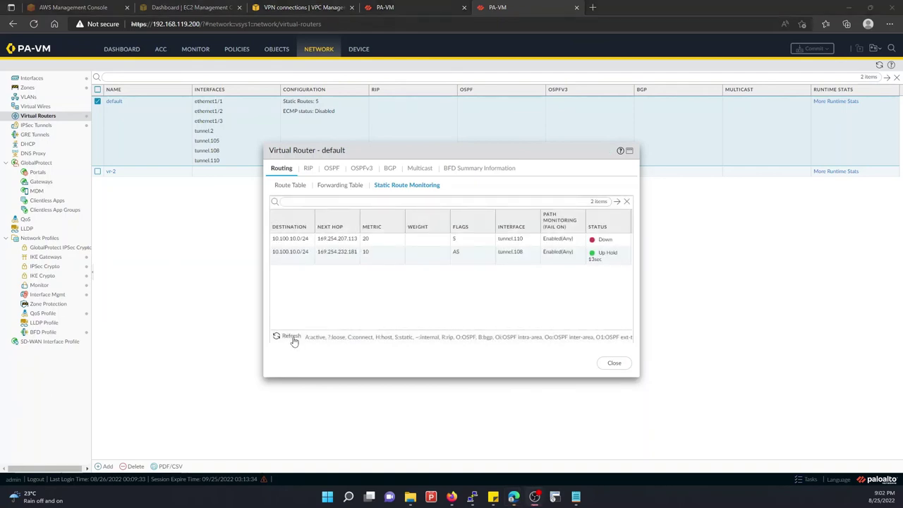
Refresh repeatedly until the tunnel.108 hold timer expires and its route reads Up
{"action": "left_click", "coordinate": [293, 338]}
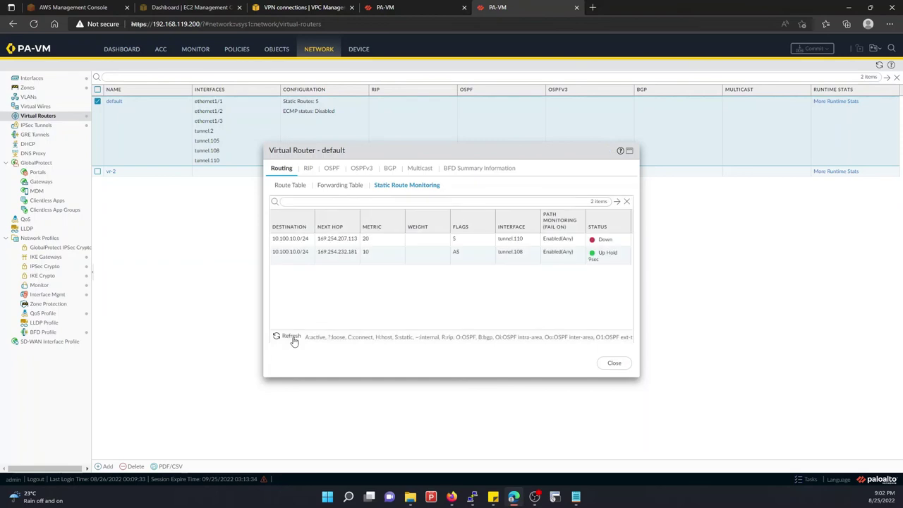
{"action": "left_click", "coordinate": [293, 338]}
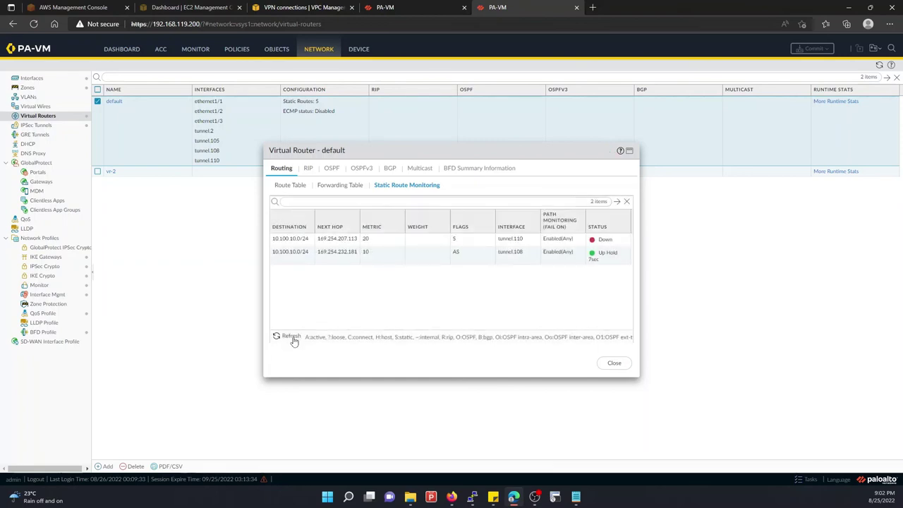
{"action": "left_click", "coordinate": [293, 339]}
{"action": "left_click", "coordinate": [293, 338]}
{"action": "left_click", "coordinate": [292, 338]}
{"action": "left_click", "coordinate": [293, 339]}
{"action": "left_click", "coordinate": [293, 339]}
{"action": "left_click", "coordinate": [293, 339]}
{"action": "left_click", "coordinate": [293, 340]}
{"action": "left_click", "coordinate": [294, 340]}
{"action": "left_click", "coordinate": [293, 340]}
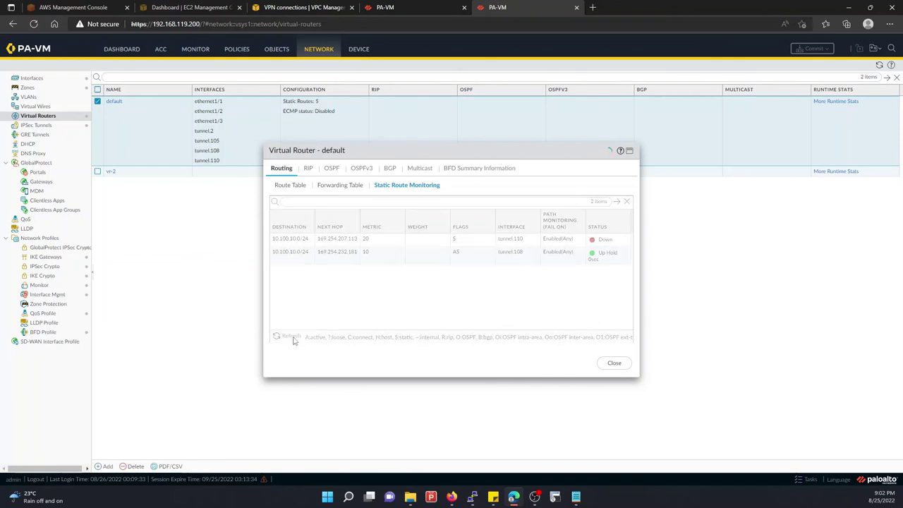
{"action": "left_click", "coordinate": [293, 340]}
Verify pings to 10.10.30.15 and 10.100.10.50 reply, then minimize both terminal windows
{"action": "mouse_move", "coordinate": [472, 496]}
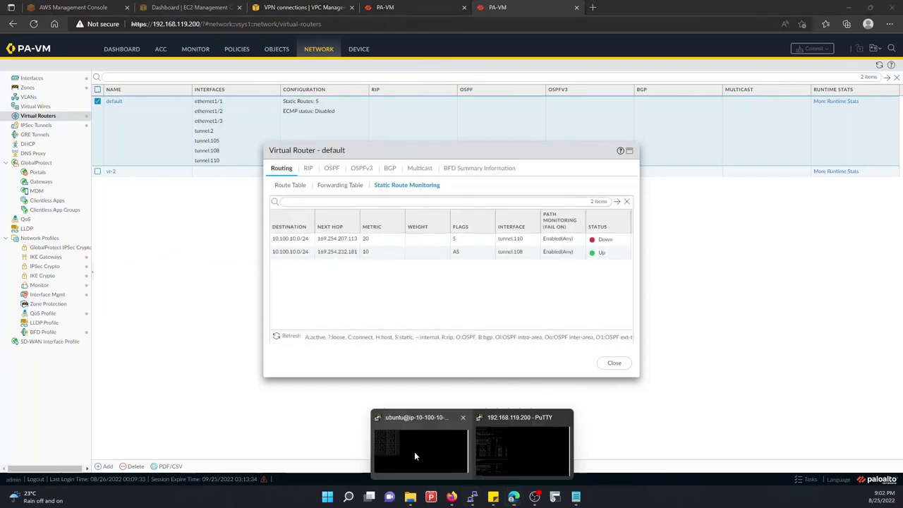
{"action": "left_click", "coordinate": [417, 452]}
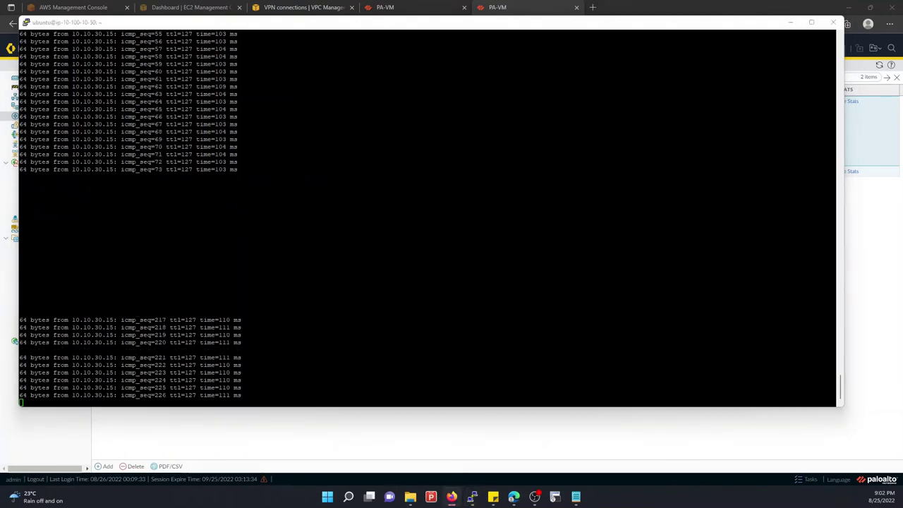
{"action": "left_click_drag", "start_coordinate": [0, 56], "coordinate": [328, 28]}
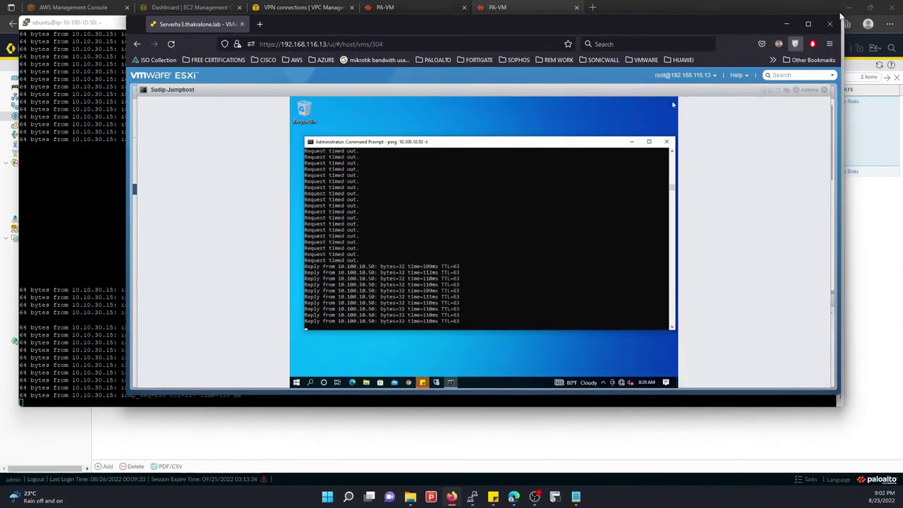
{"action": "left_click", "coordinate": [786, 24]}
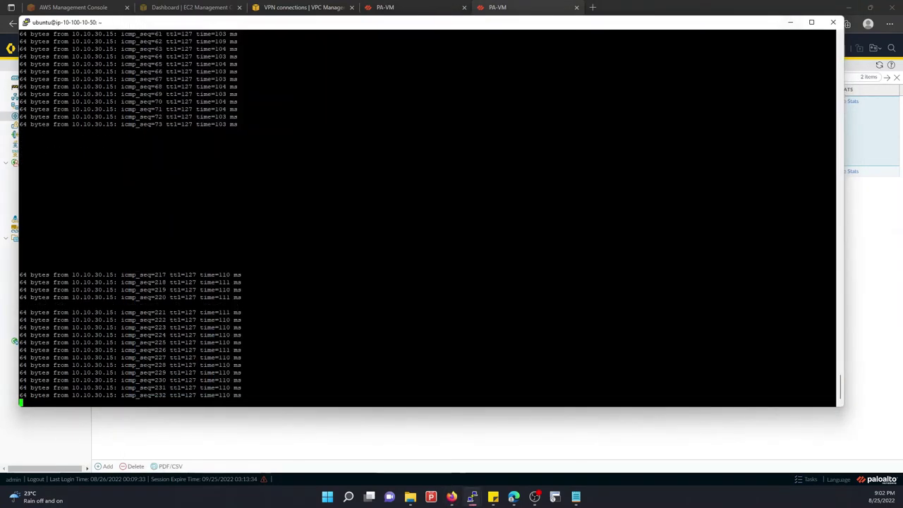
{"action": "left_click", "coordinate": [790, 21]}
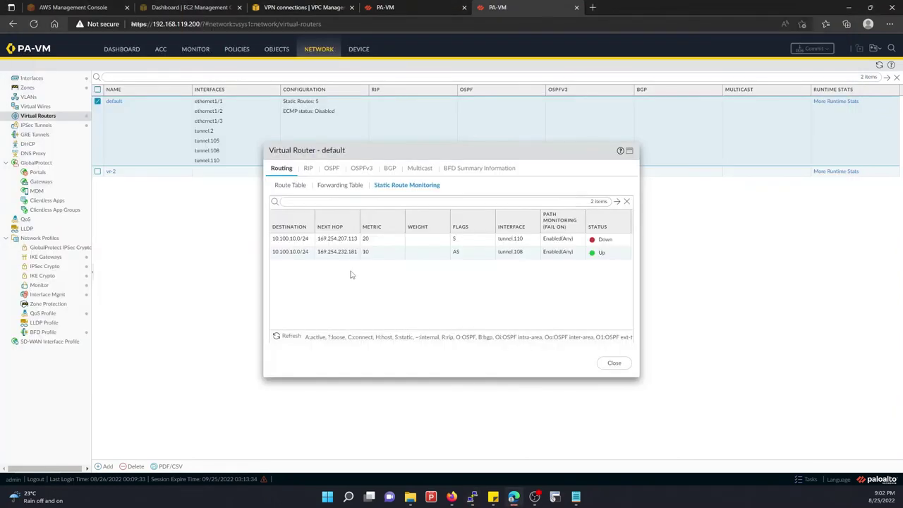
Enable the AWS_IPSEC_GW2 tunnel from the IPsec Tunnels list
{"action": "left_click", "coordinate": [292, 336]}
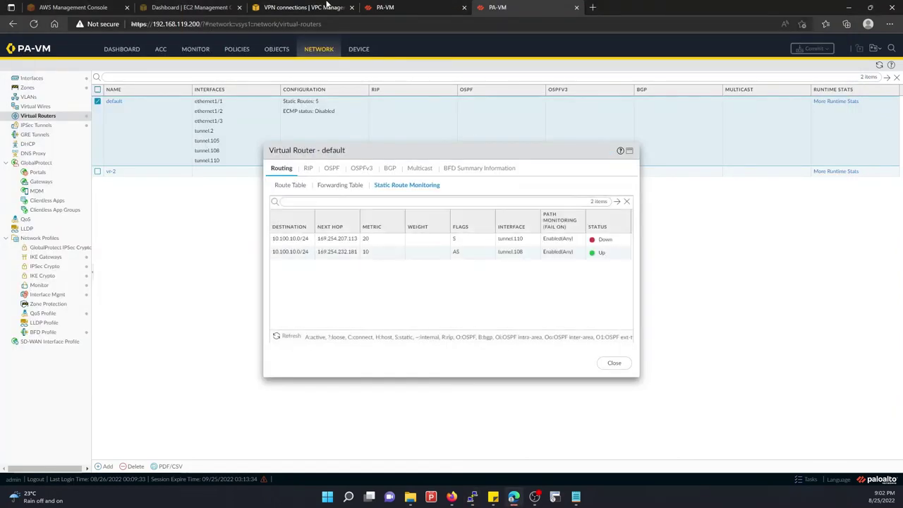
{"action": "left_click", "coordinate": [395, 7]}
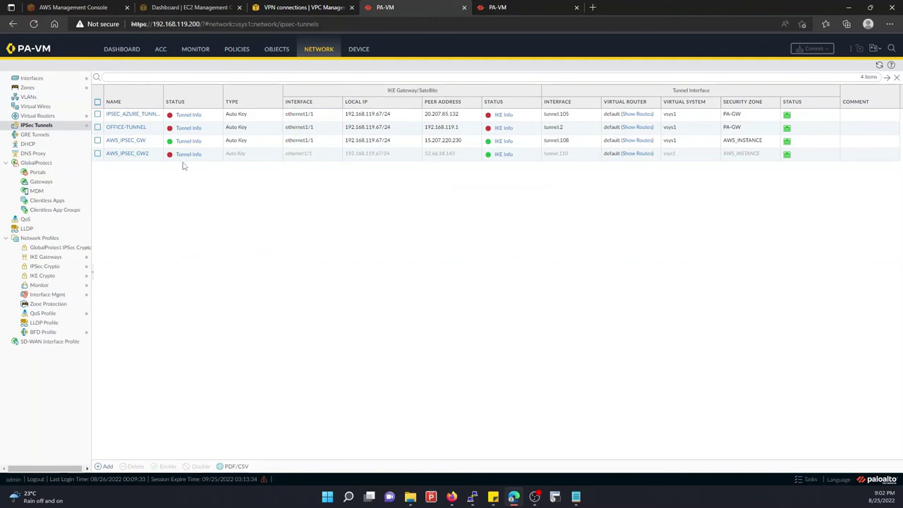
{"action": "left_click", "coordinate": [131, 158]}
{"action": "left_click", "coordinate": [162, 466]}
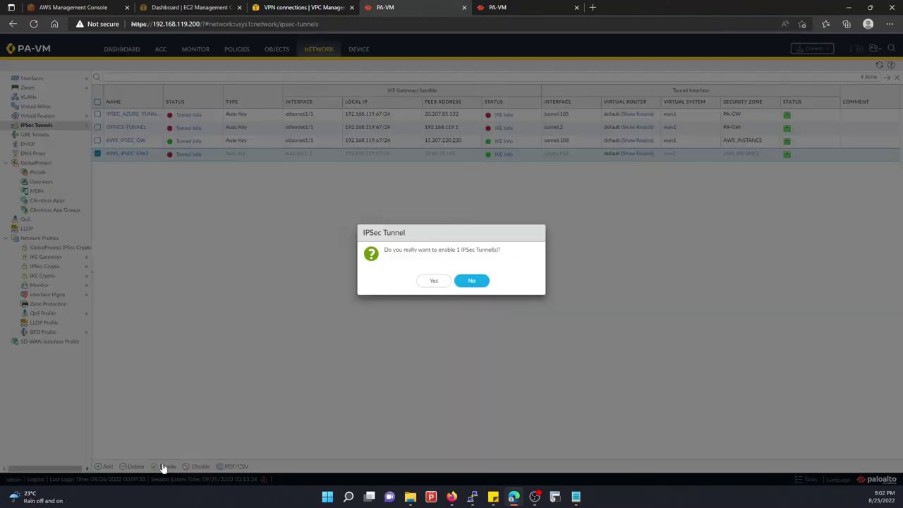
{"action": "left_click", "coordinate": [433, 281]}
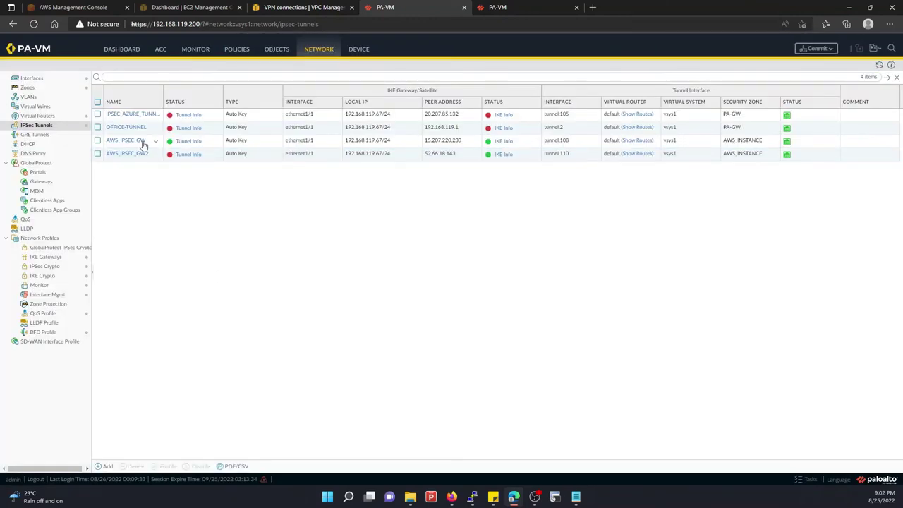
Disable the AWS_IPSEC_GW tunnel and commit the change
{"action": "left_click", "coordinate": [221, 145]}
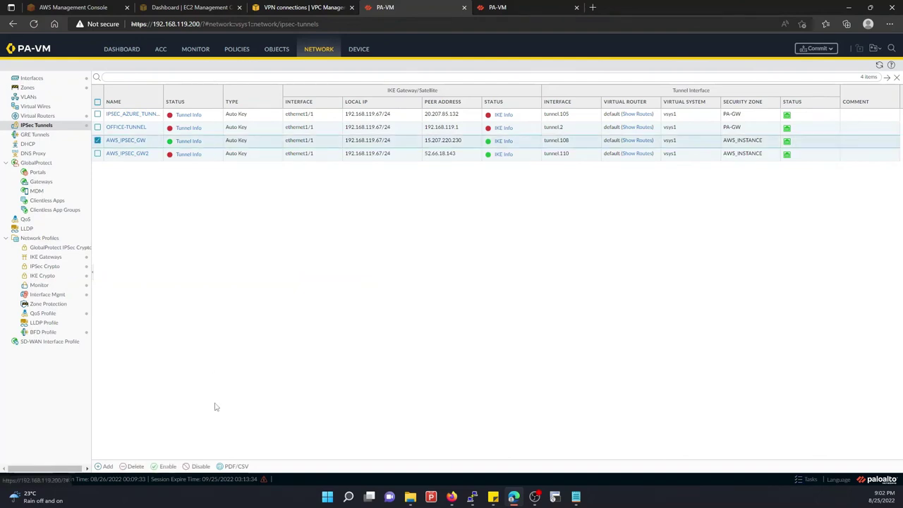
{"action": "left_click", "coordinate": [196, 466]}
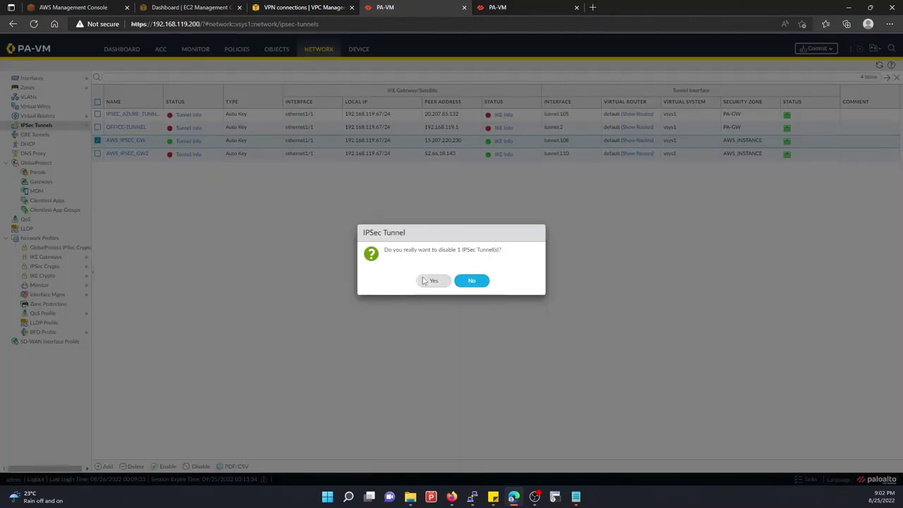
{"action": "left_click", "coordinate": [432, 281]}
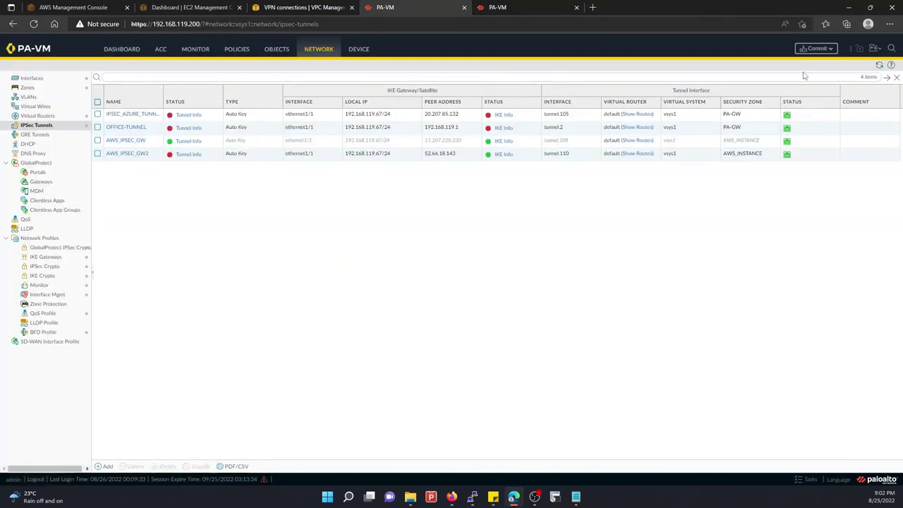
{"action": "left_click", "coordinate": [832, 48]}
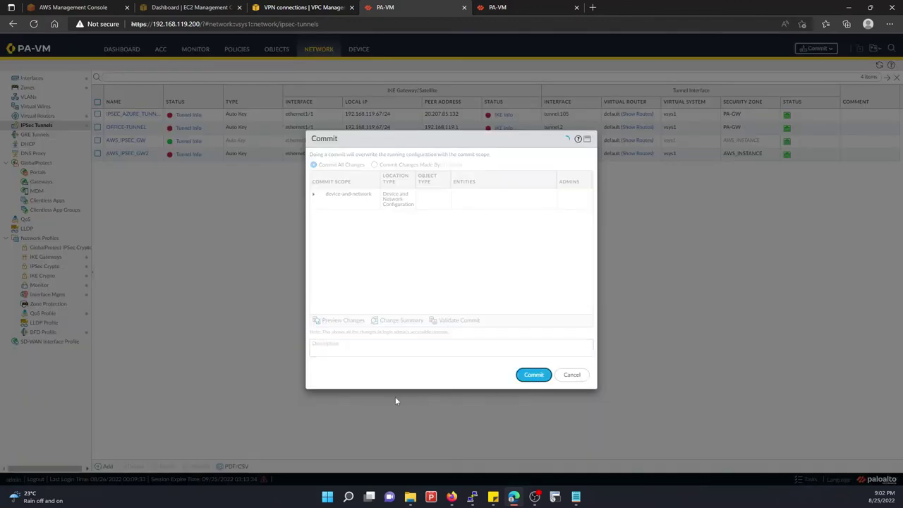
{"action": "key", "text": "Return"}
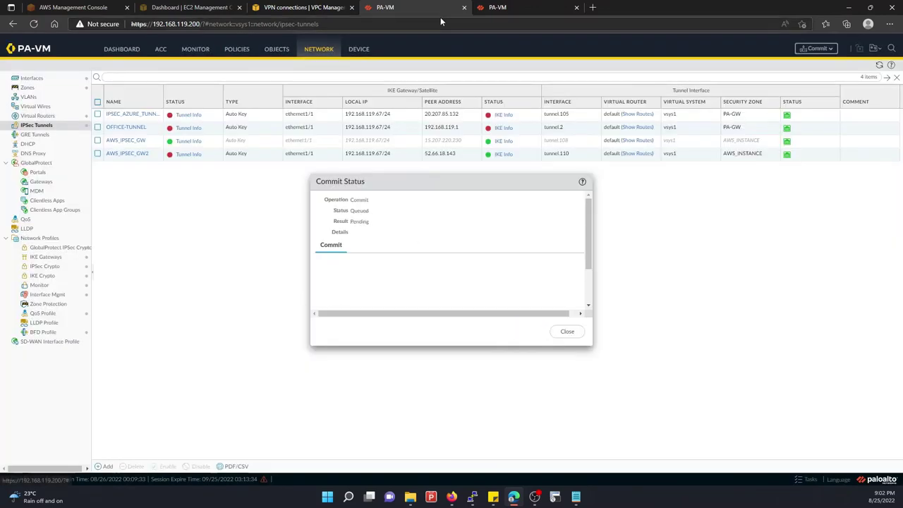
Refresh route monitoring while checking the commit's progress in the other tab
{"action": "left_click", "coordinate": [497, 7]}
{"action": "left_click", "coordinate": [284, 338]}
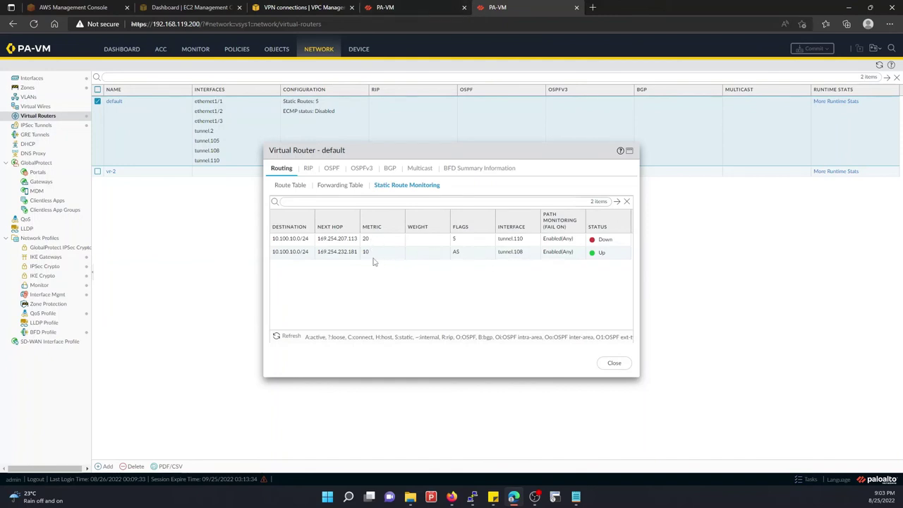
{"action": "left_click", "coordinate": [420, 5]}
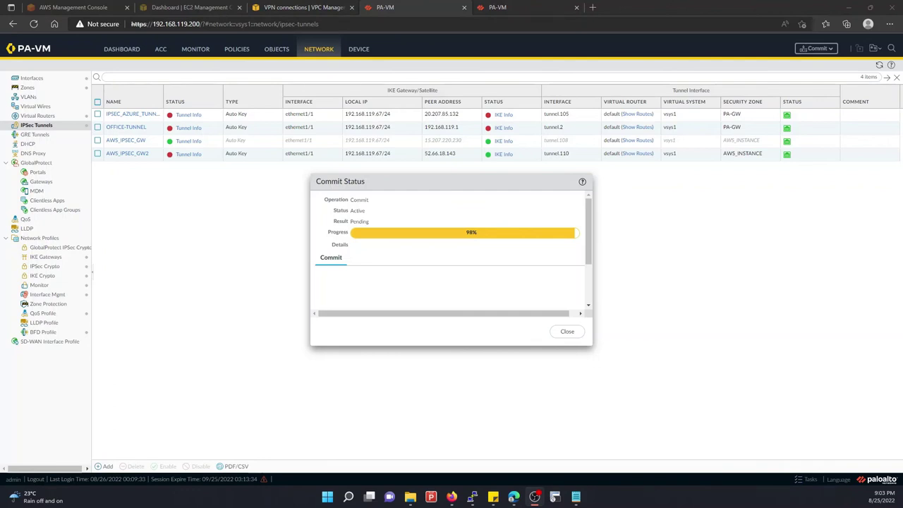
{"action": "left_click", "coordinate": [525, 7]}
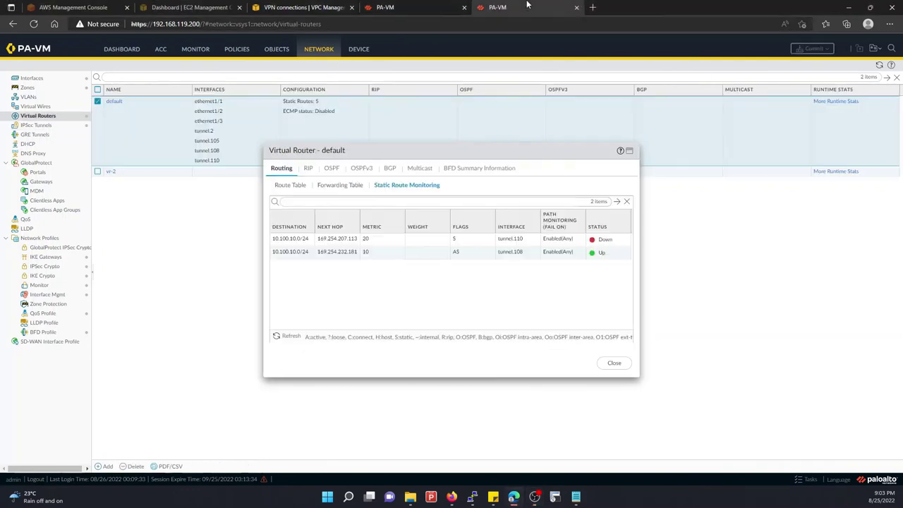
{"action": "left_click", "coordinate": [285, 337]}
{"action": "left_click", "coordinate": [285, 337]}
{"action": "left_click", "coordinate": [286, 337]}
{"action": "left_click", "coordinate": [286, 337]}
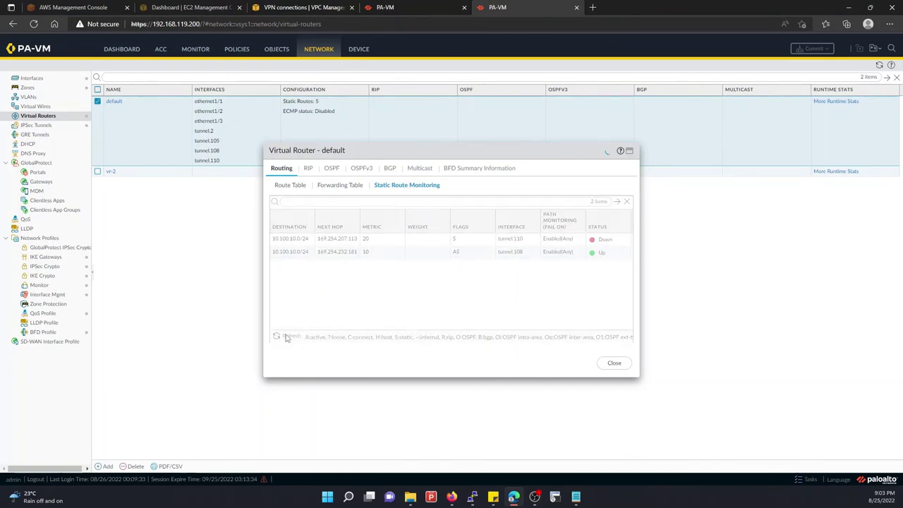
{"action": "left_click", "coordinate": [387, 5]}
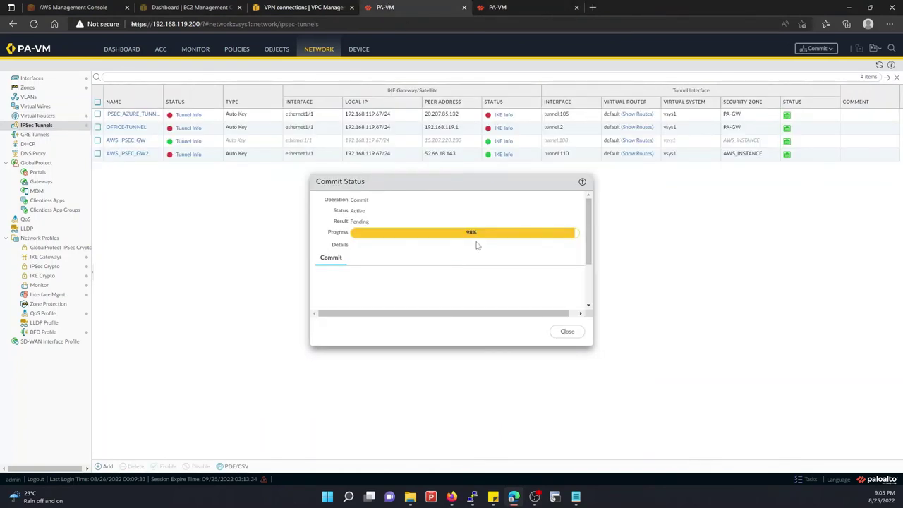
{"action": "left_click", "coordinate": [497, 7]}
Refresh until tunnel.108's route shows Down and tunnel.110's shows Up Hold
{"action": "left_click", "coordinate": [288, 337]}
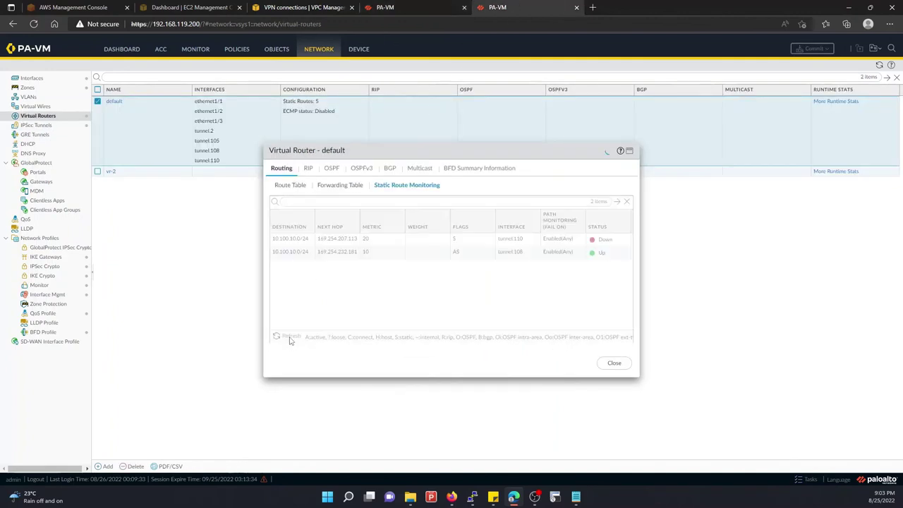
{"action": "left_click", "coordinate": [289, 338]}
{"action": "mouse_move", "coordinate": [592, 261]}
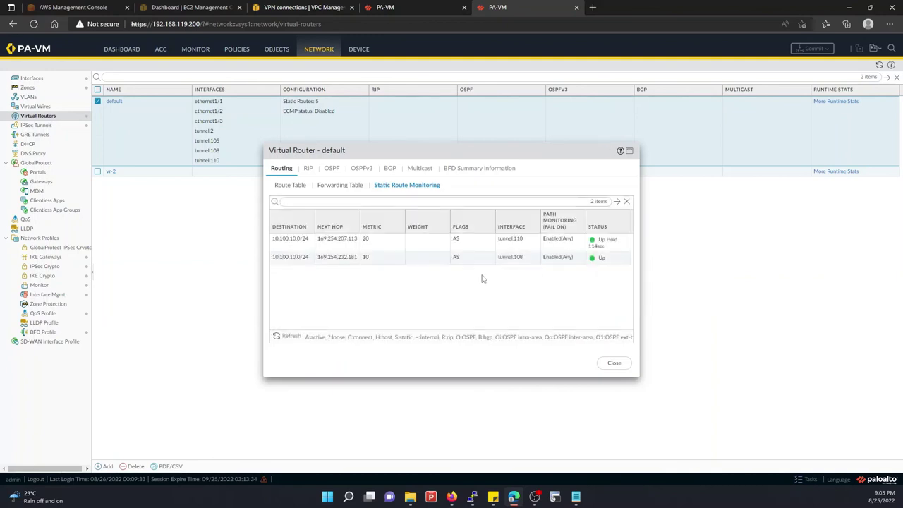
{"action": "left_click", "coordinate": [290, 337]}
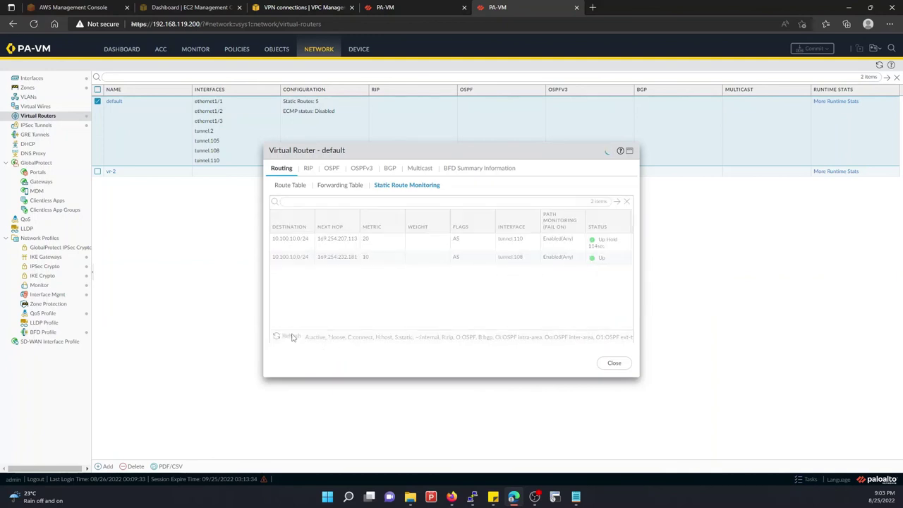
{"action": "left_click", "coordinate": [292, 337]}
{"action": "left_click", "coordinate": [292, 337]}
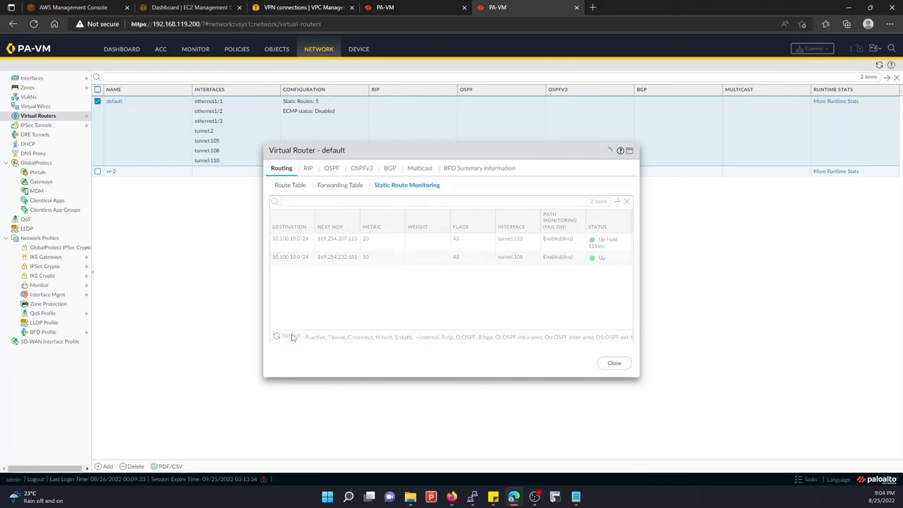
{"action": "left_click", "coordinate": [291, 338]}
{"action": "left_click", "coordinate": [292, 337]}
{"action": "left_click", "coordinate": [292, 337]}
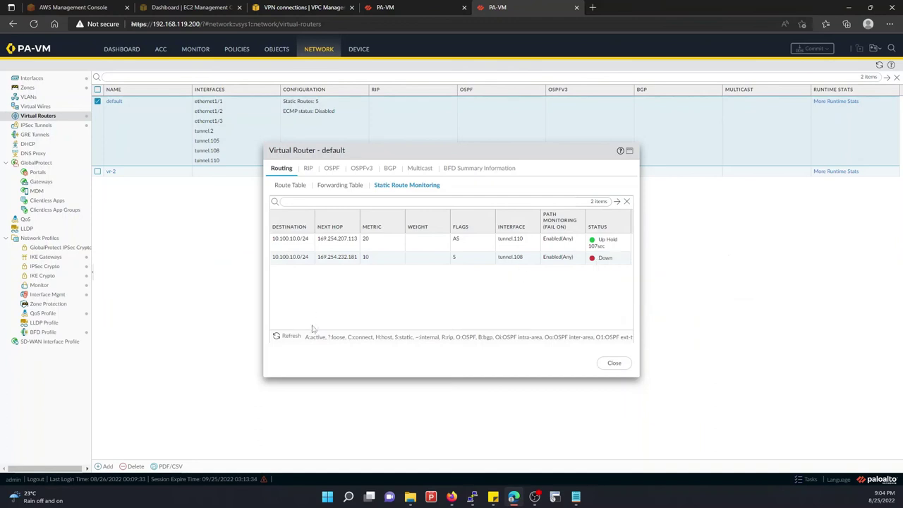
Confirm the pings still reply, then refresh Static Route Monitoring several times
{"action": "mouse_move", "coordinate": [475, 497]}
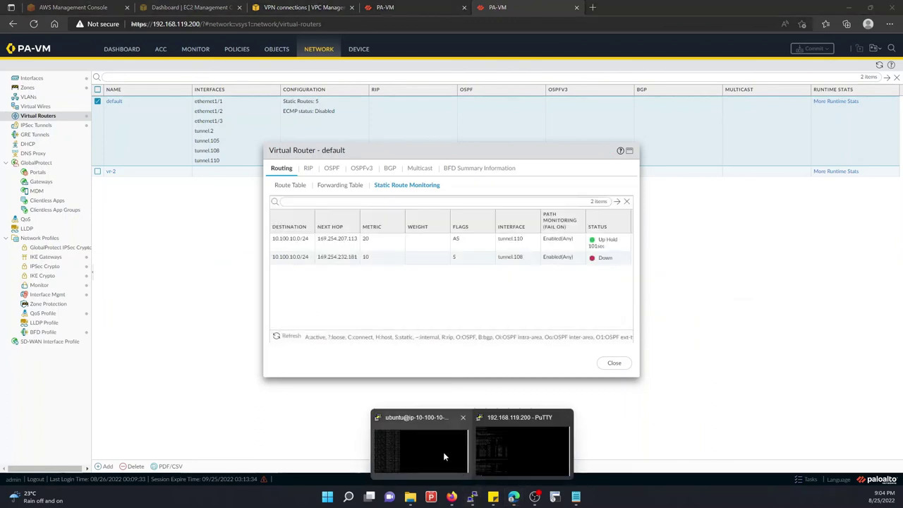
{"action": "left_click", "coordinate": [440, 449]}
{"action": "key", "text": "Return"}
{"action": "key", "text": "Return"}
{"action": "key", "text": "Return"}
{"action": "key", "text": "Return"}
{"action": "key", "text": "Return"}
{"action": "key", "text": "Return"}
{"action": "key", "text": "Return"}
{"action": "key", "text": "Return"}
{"action": "key", "text": "Return"}
{"action": "key", "text": "Return"}
{"action": "key", "text": "Return"}
{"action": "key", "text": "Return"}
{"action": "key", "text": "Return"}
{"action": "key", "text": "Return"}
{"action": "key", "text": "Return"}
{"action": "key", "text": "Return"}
{"action": "key", "text": "Return"}
{"action": "key", "text": "Return"}
{"action": "key", "text": "Return"}
{"action": "key", "text": "Return"}
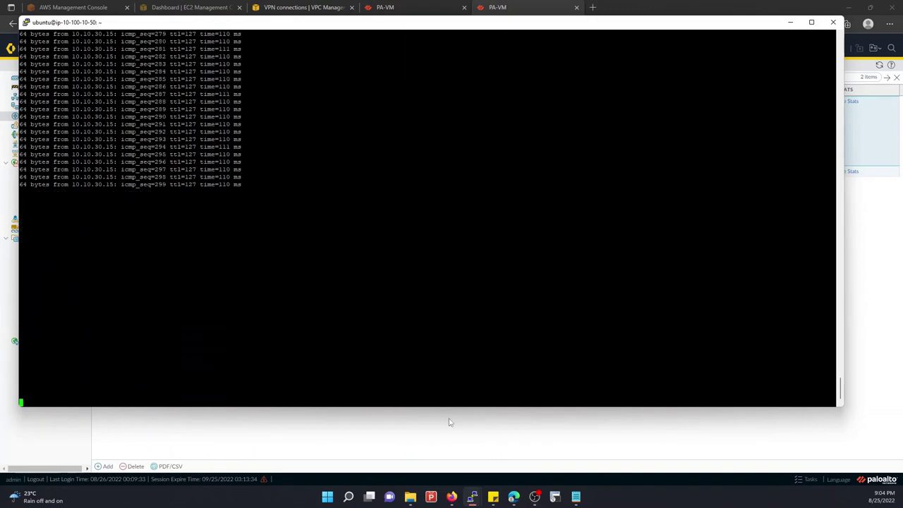
{"action": "left_click", "coordinate": [439, 444]}
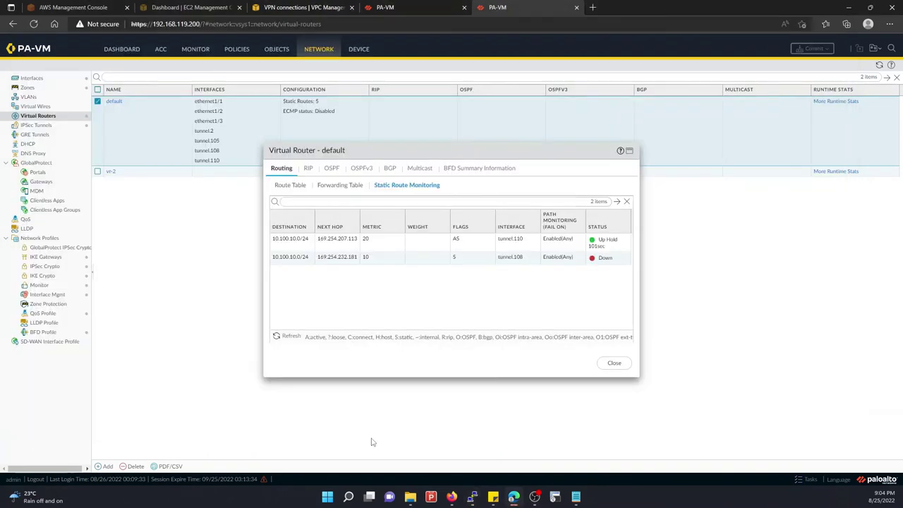
{"action": "left_click", "coordinate": [290, 336]}
{"action": "left_click", "coordinate": [289, 340]}
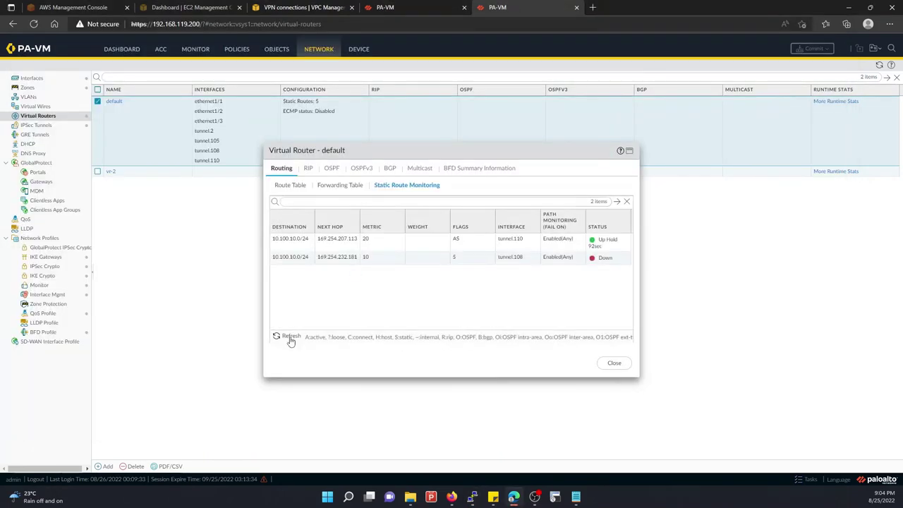
{"action": "left_click", "coordinate": [290, 340]}
{"action": "left_click", "coordinate": [289, 339]}
{"action": "left_click", "coordinate": [289, 340]}
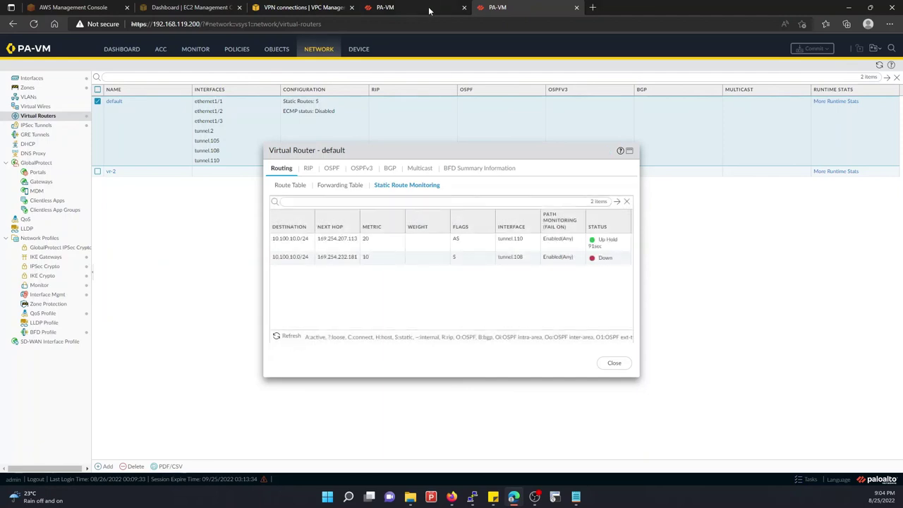
Dismiss the commit status, reload the IPsec Tunnels list, and refresh route monitoring again
{"action": "left_click", "coordinate": [407, 6]}
{"action": "left_click", "coordinate": [566, 335]}
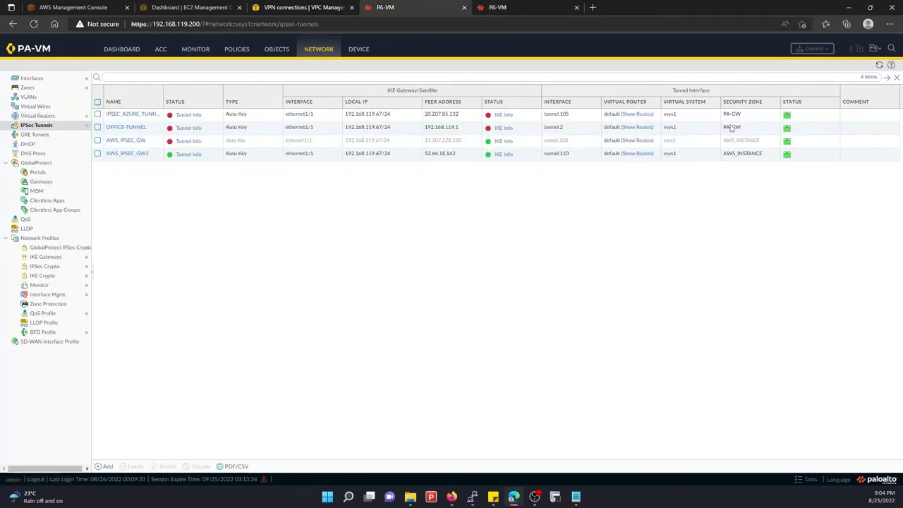
{"action": "left_click", "coordinate": [880, 66]}
{"action": "left_click", "coordinate": [529, 6]}
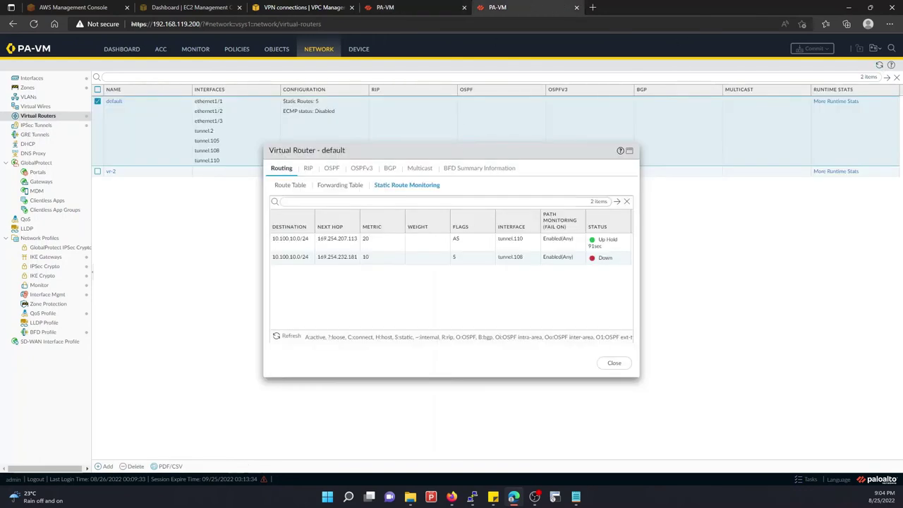
{"action": "left_click", "coordinate": [289, 336]}
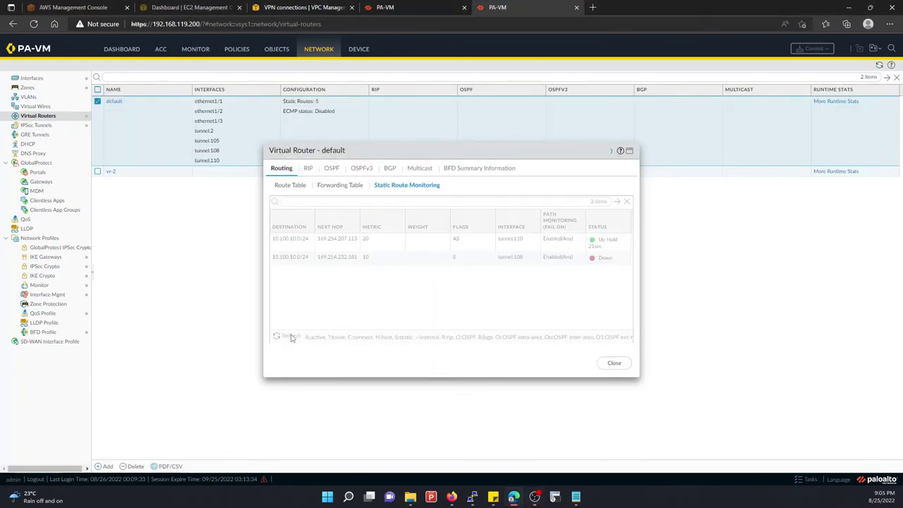
{"action": "left_click", "coordinate": [289, 337]}
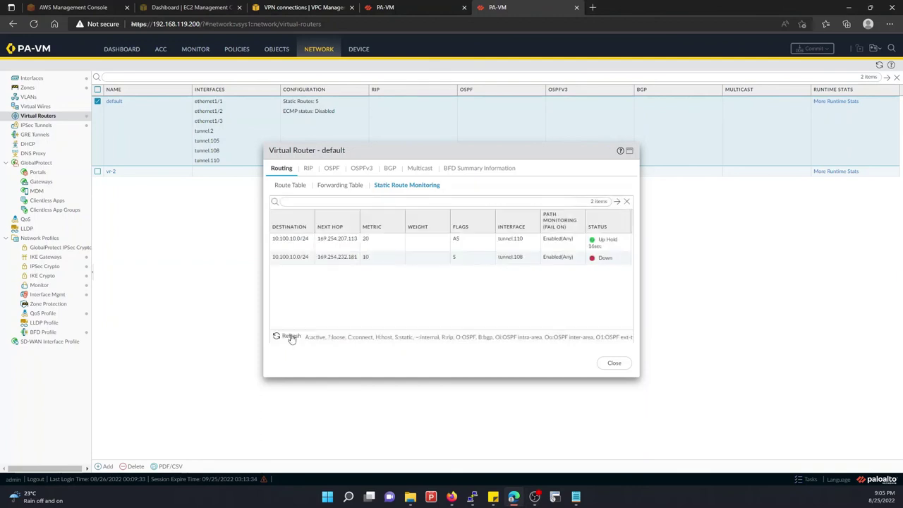
{"action": "left_click", "coordinate": [290, 336]}
Move the ping terminal right so replies through icmp_seq 299 show beside the route status
{"action": "mouse_move", "coordinate": [470, 490]}
{"action": "left_click", "coordinate": [437, 439]}
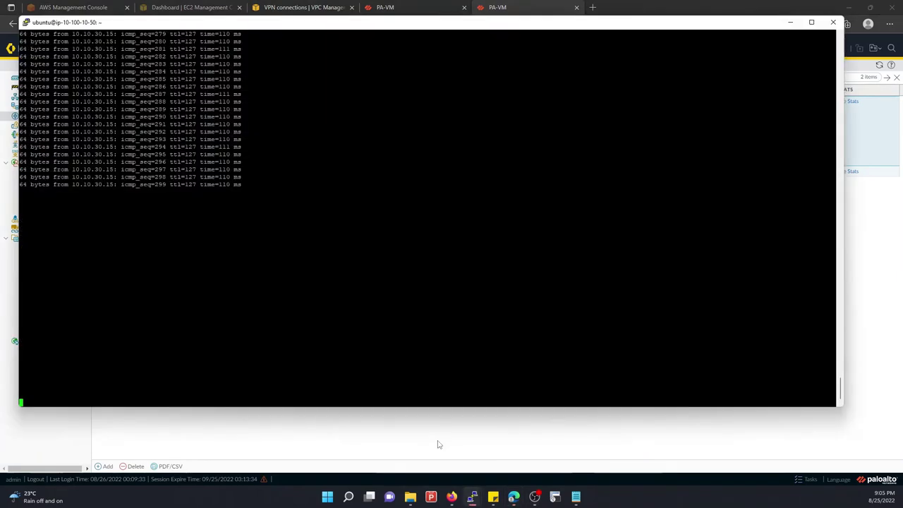
{"action": "left_click_drag", "start_coordinate": [197, 26], "coordinate": [281, 61]}
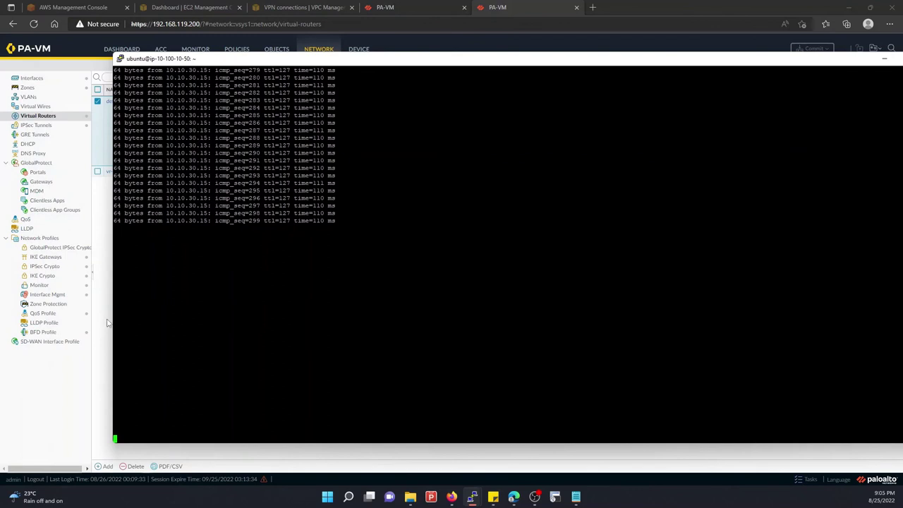
{"action": "left_click", "coordinate": [108, 323]}
{"action": "left_click", "coordinate": [278, 337]}
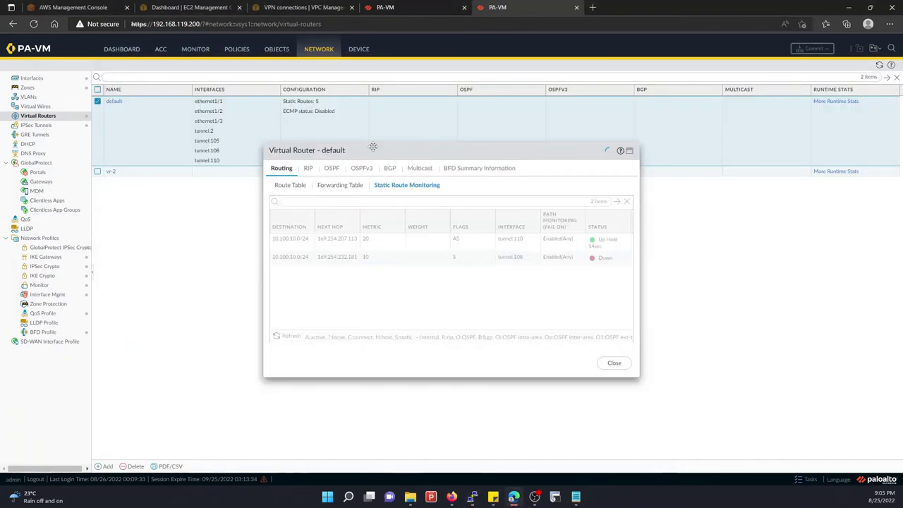
Place the route monitoring dialog left and the PuTTY ping terminal right, then refresh the route status
{"action": "left_click_drag", "start_coordinate": [372, 146], "coordinate": [247, 149]}
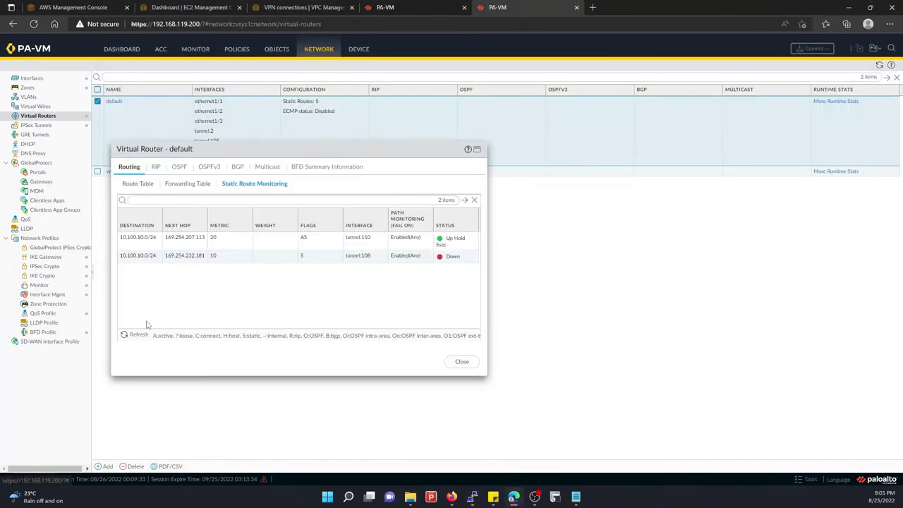
{"action": "left_click", "coordinate": [138, 334]}
{"action": "mouse_move", "coordinate": [473, 497]}
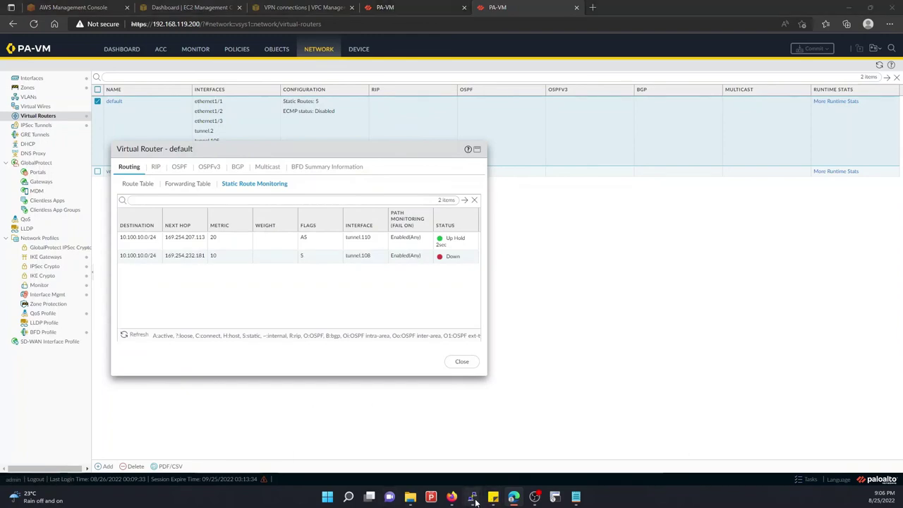
{"action": "left_click", "coordinate": [428, 461]}
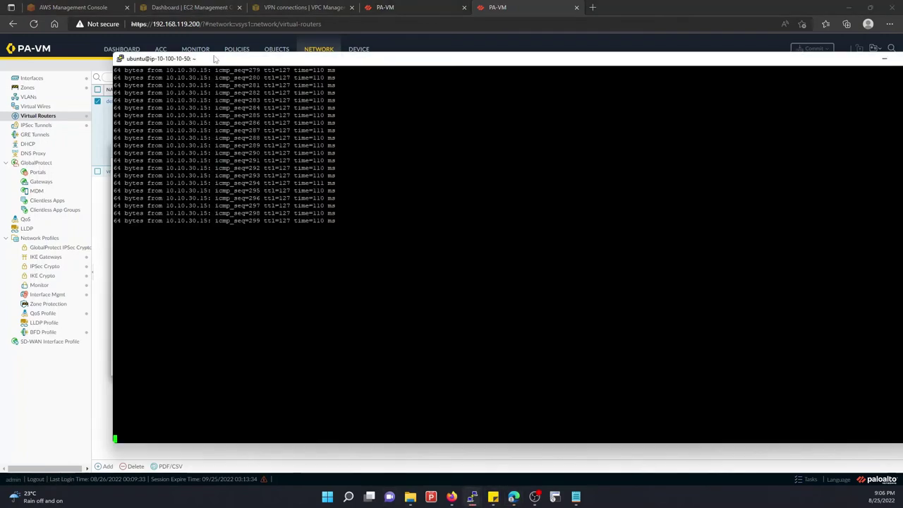
{"action": "left_click_drag", "start_coordinate": [218, 62], "coordinate": [605, 93]}
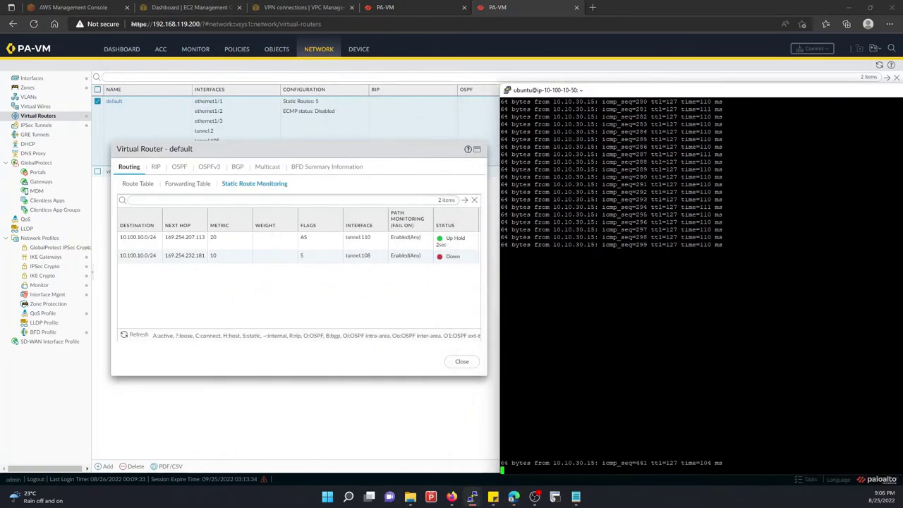
{"action": "left_click", "coordinate": [125, 337]}
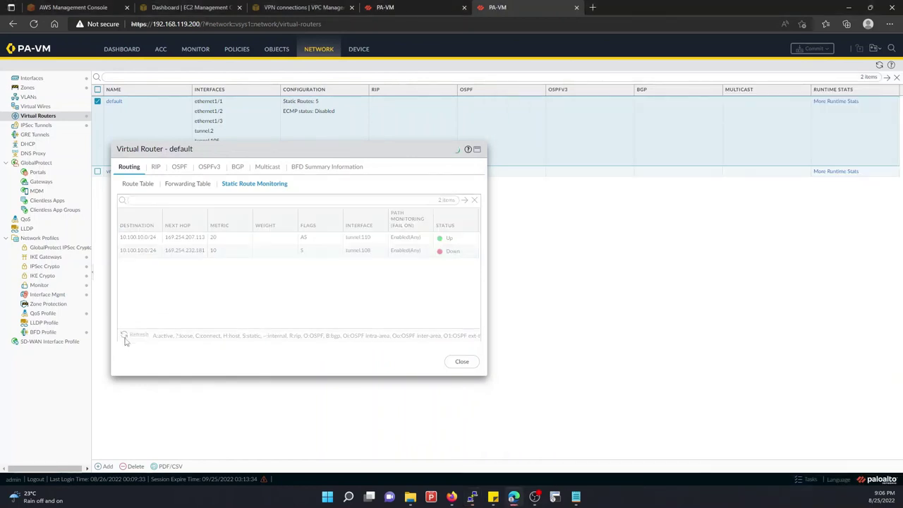
Mark the ping output with blank lines to confirm replies continue, then return to the firewall
{"action": "left_click", "coordinate": [416, 445]}
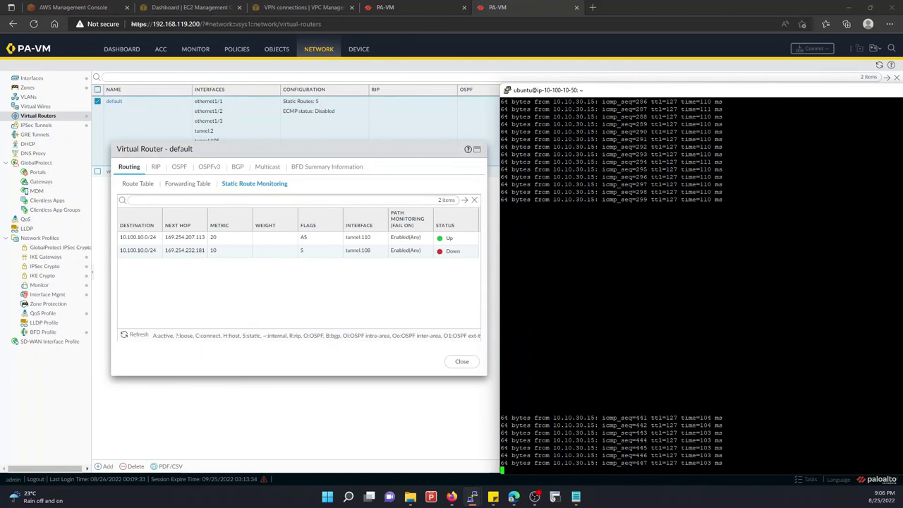
{"action": "key", "text": "Return"}
{"action": "key", "text": "Return"}
{"action": "key", "text": "Return"}
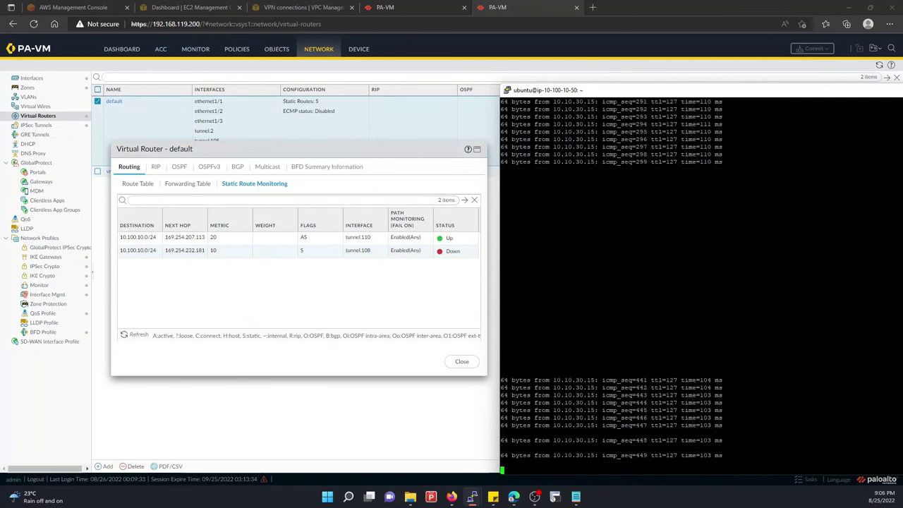
{"action": "key", "text": "Return"}
{"action": "key", "text": "Return"}
{"action": "key", "text": "Return"}
{"action": "key", "text": "Return"}
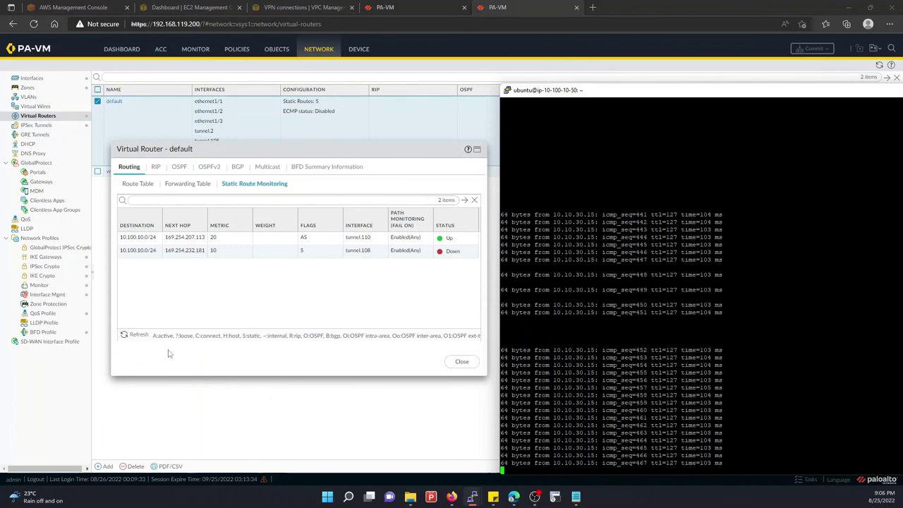
{"action": "left_click", "coordinate": [360, 404]}
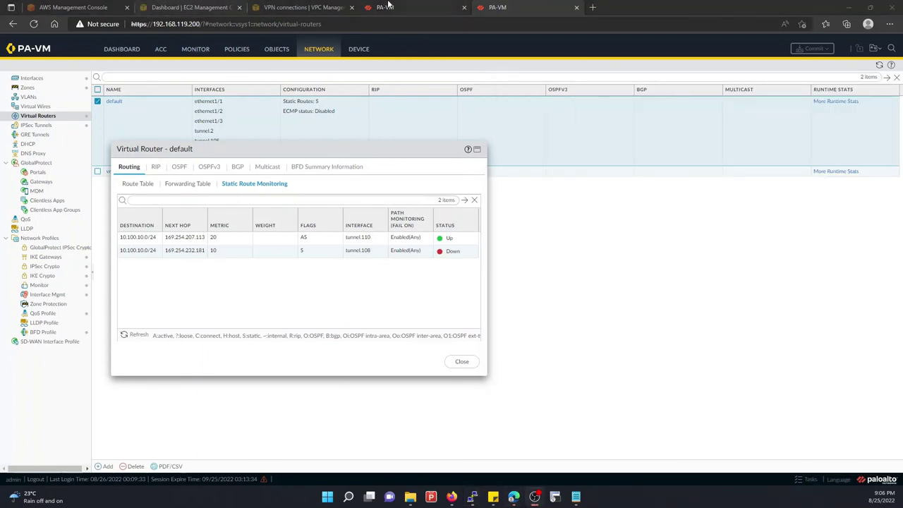
Compare VPN_PA_GW tunnel details (Tunnel 1 Down, Tunnel 2 Up) against the refreshed firewall route monitoring
{"action": "left_click", "coordinate": [304, 7]}
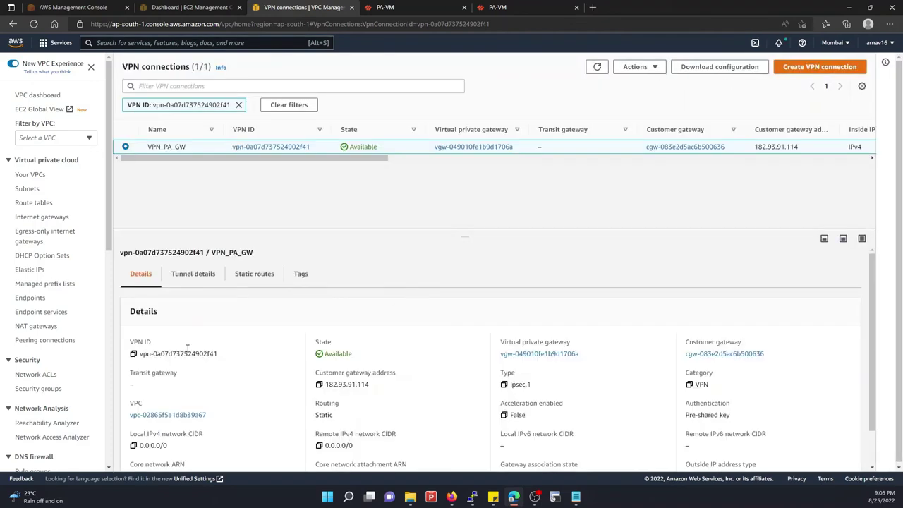
{"action": "left_click", "coordinate": [189, 284]}
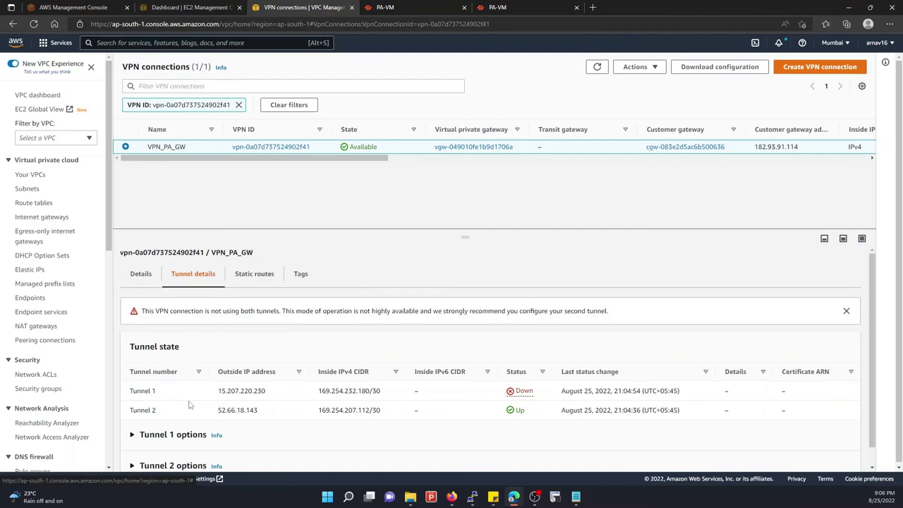
{"action": "left_click", "coordinate": [420, 7]}
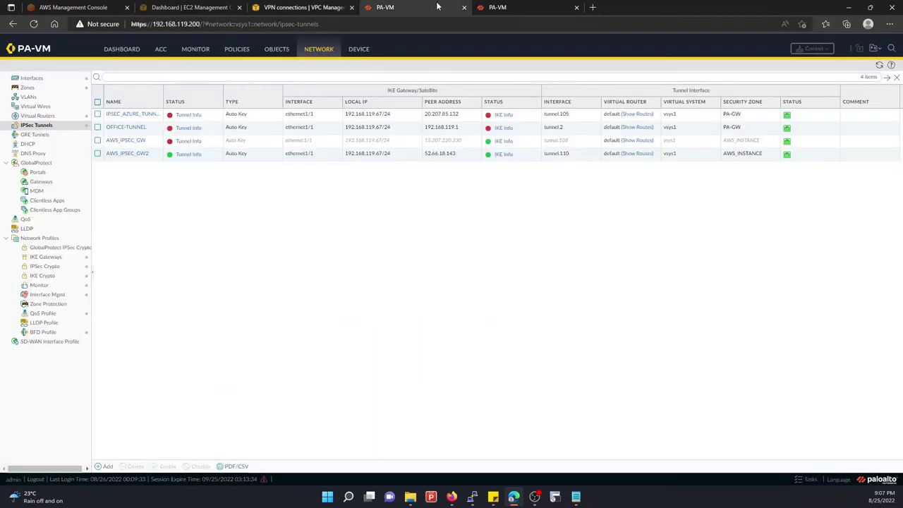
{"action": "left_click", "coordinate": [503, 7]}
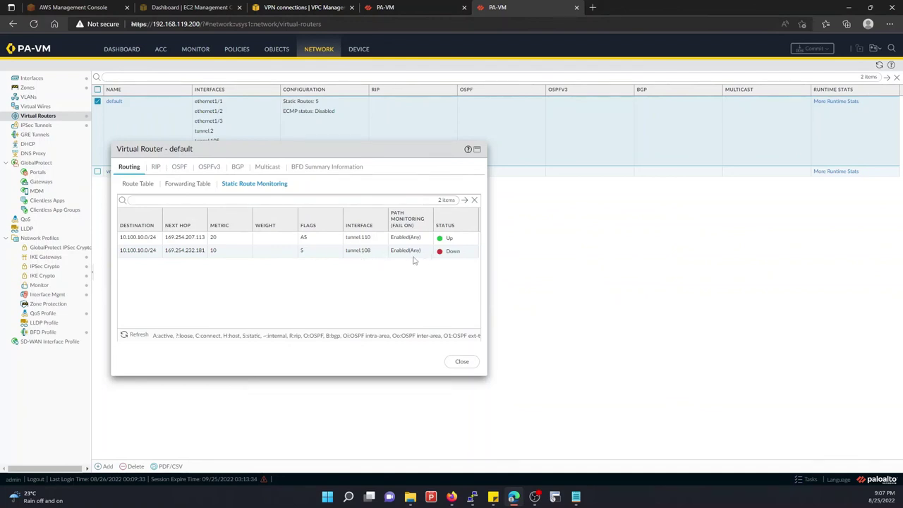
{"action": "left_click", "coordinate": [136, 334]}
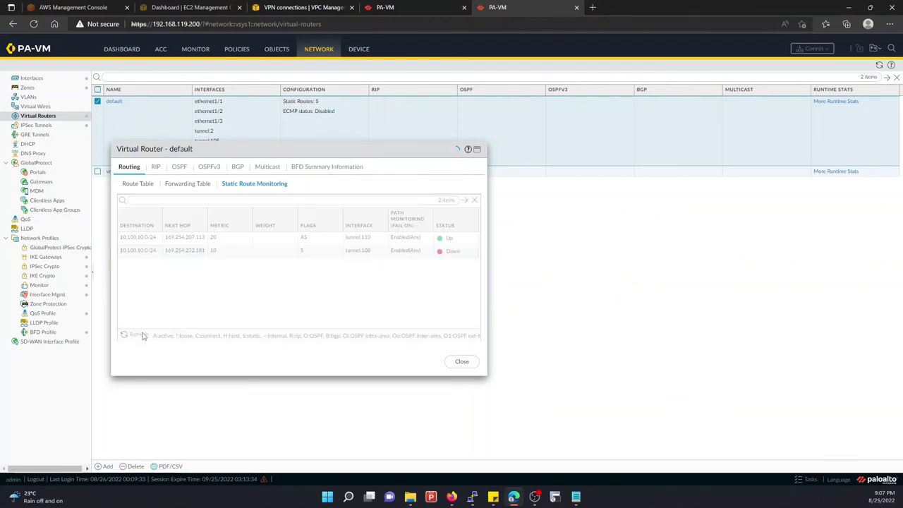
{"action": "left_click", "coordinate": [303, 7]}
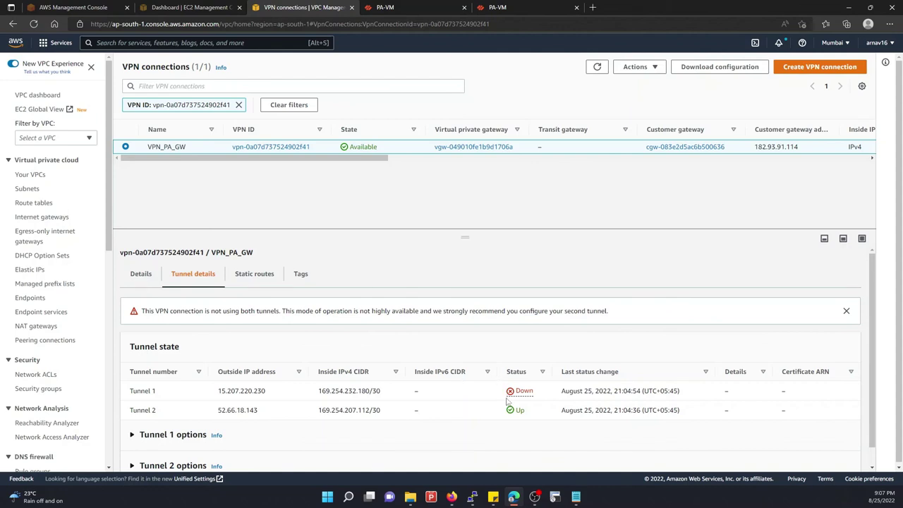